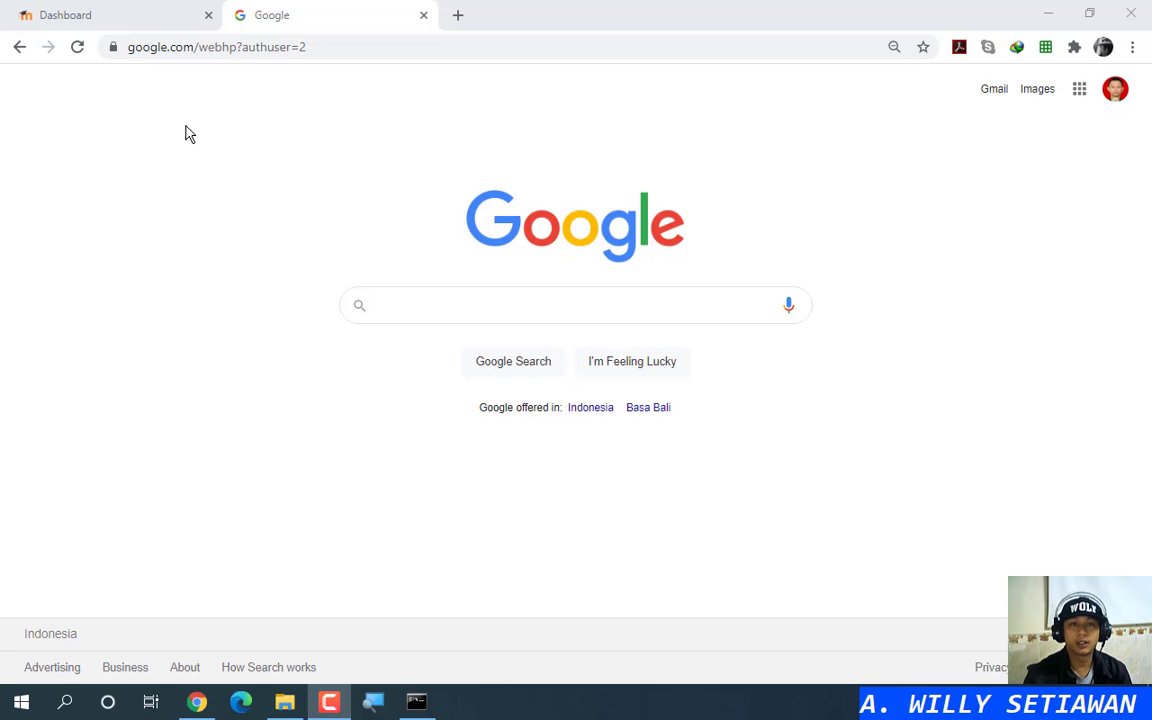
# Step: Open the ICT class X course from the Moodle dashboard and find the Pert.17 Praktikum Mandiri section
pyautogui.click(134, 22)
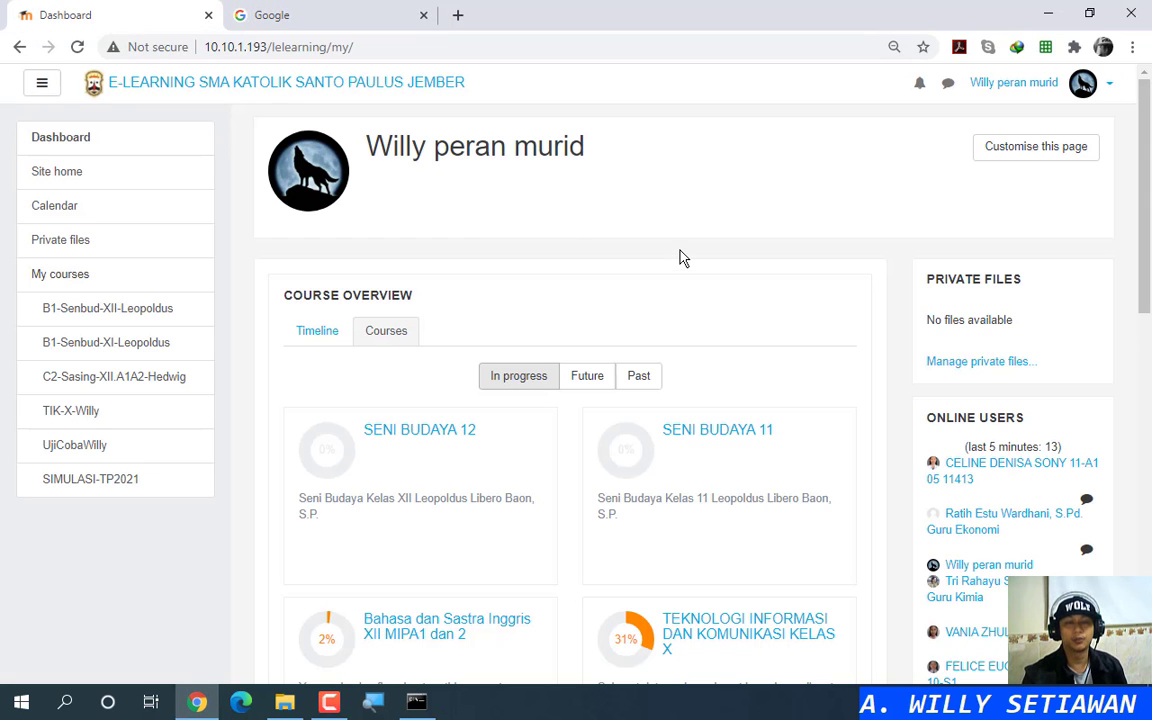
pyautogui.click(66, 416)
pyautogui.scroll(-3, 585, 392)
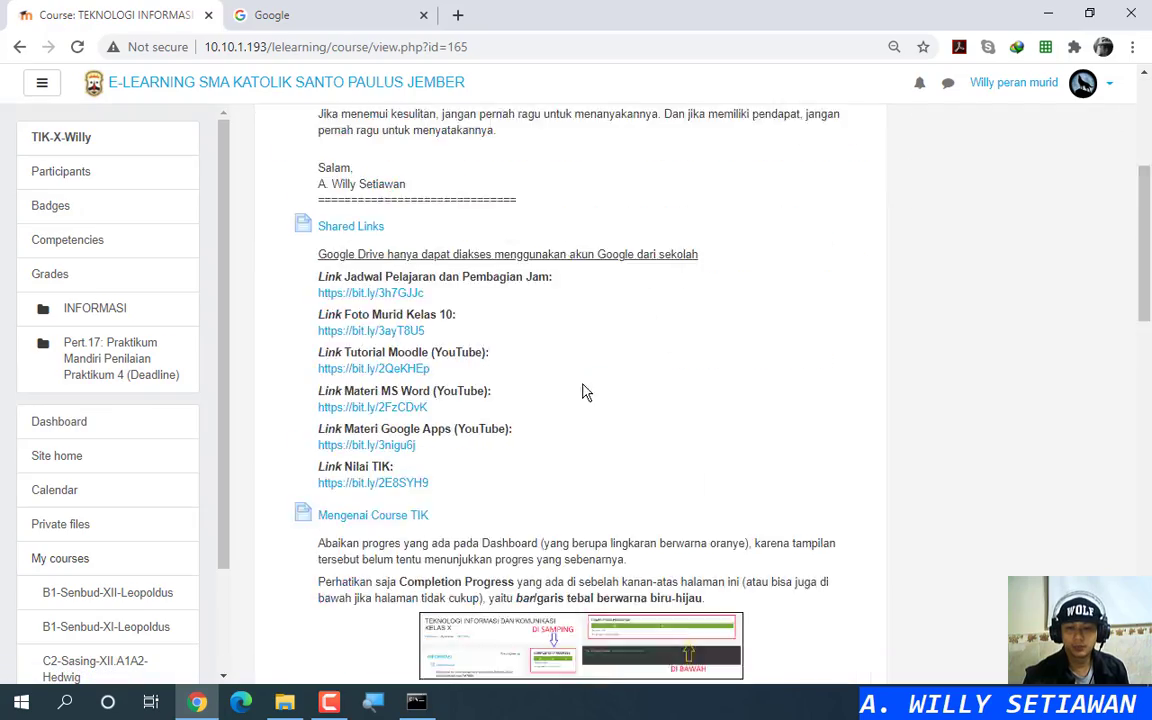
pyautogui.scroll(-15, 585, 392)
pyautogui.scroll(2, 928, 362)
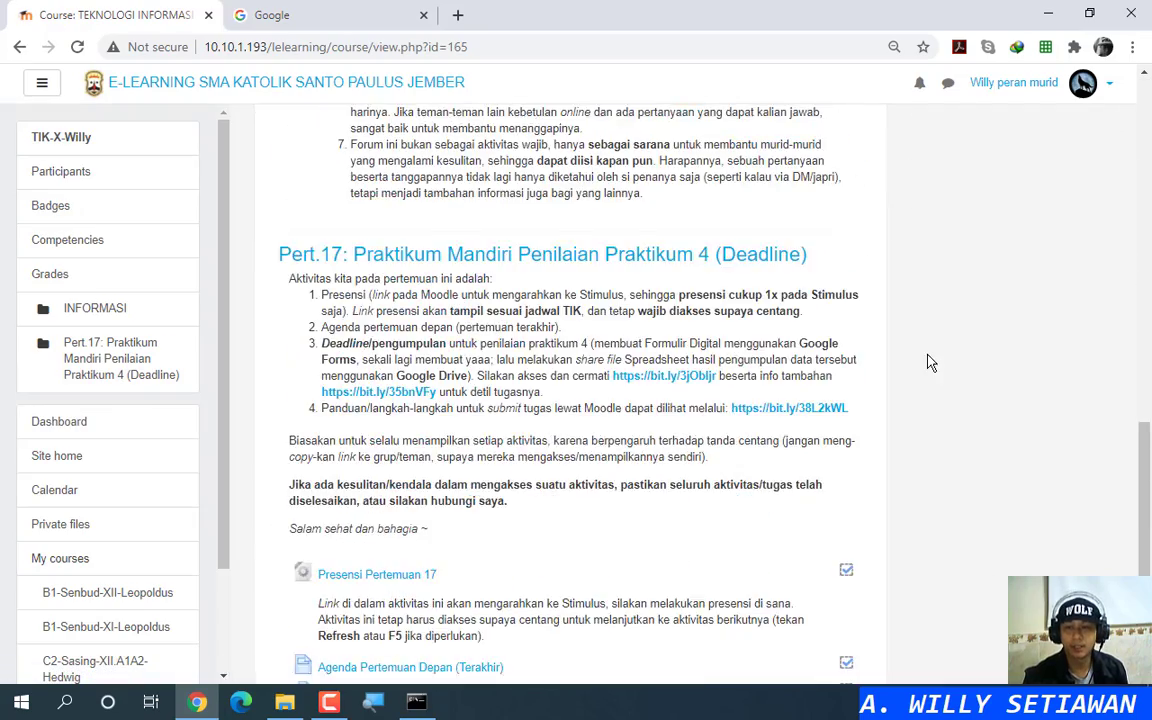
pyautogui.scroll(-2, 928, 362)
pyautogui.scroll(1, 930, 362)
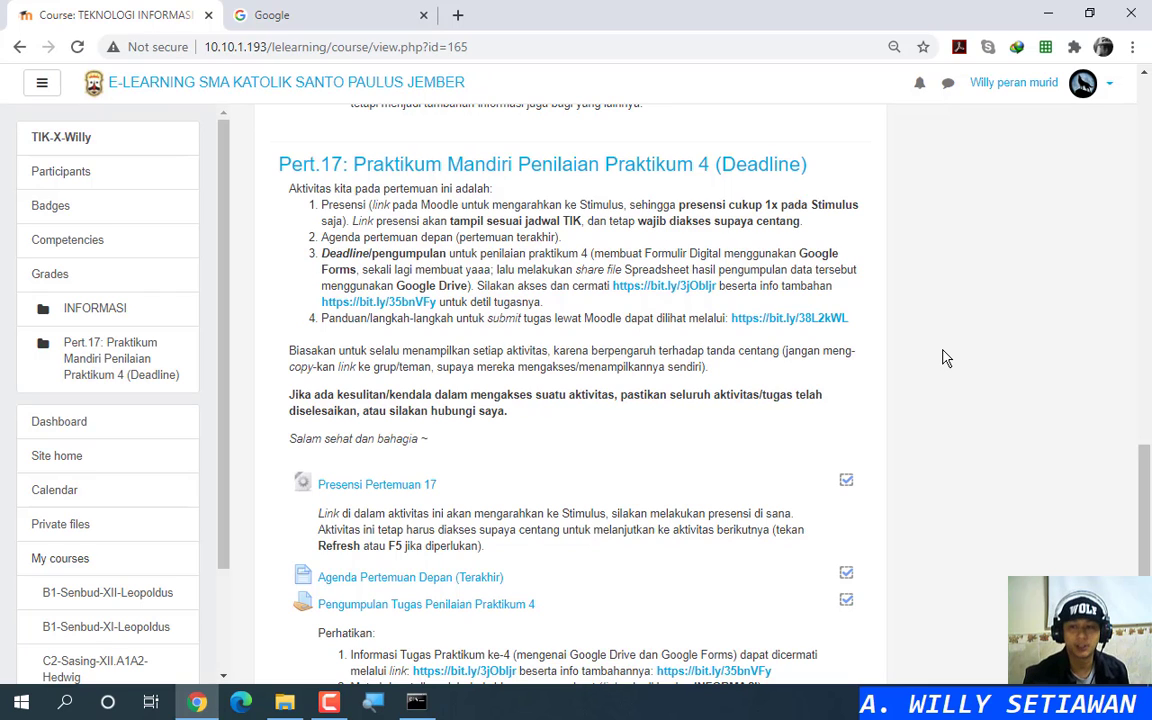
pyautogui.scroll(-1, 945, 355)
pyautogui.scroll(1, 945, 355)
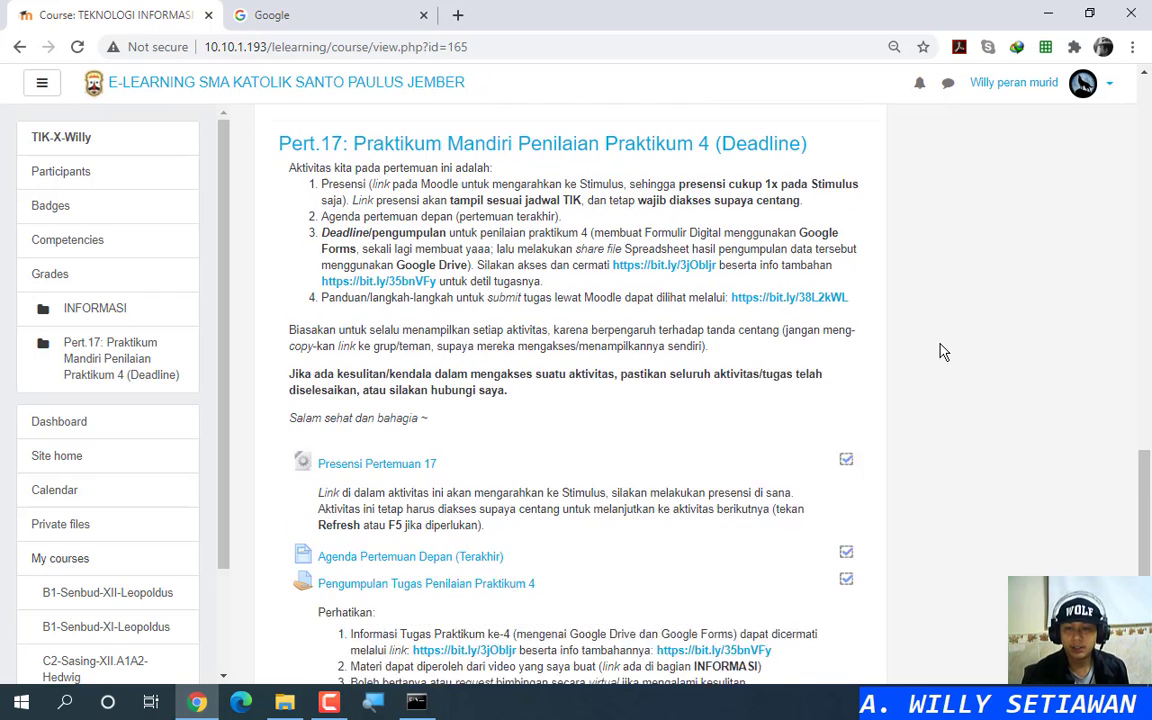
pyautogui.scroll(-1, 920, 350)
pyautogui.scroll(1, 450, 215)
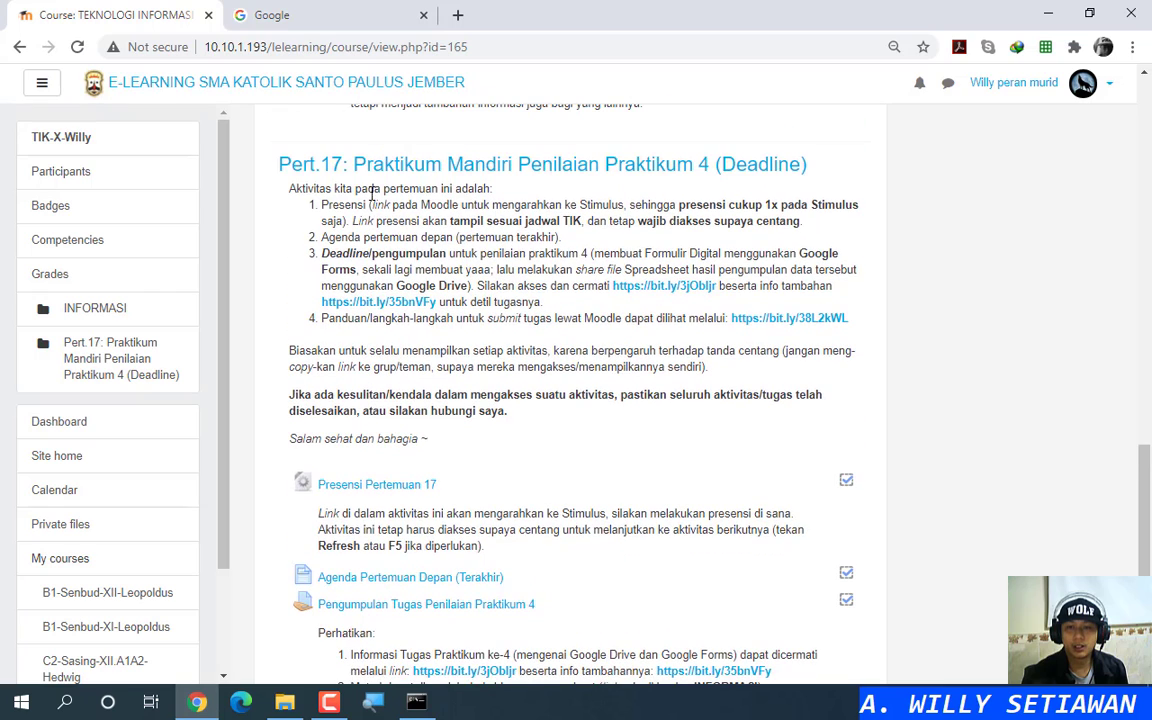
pyautogui.click(497, 237)
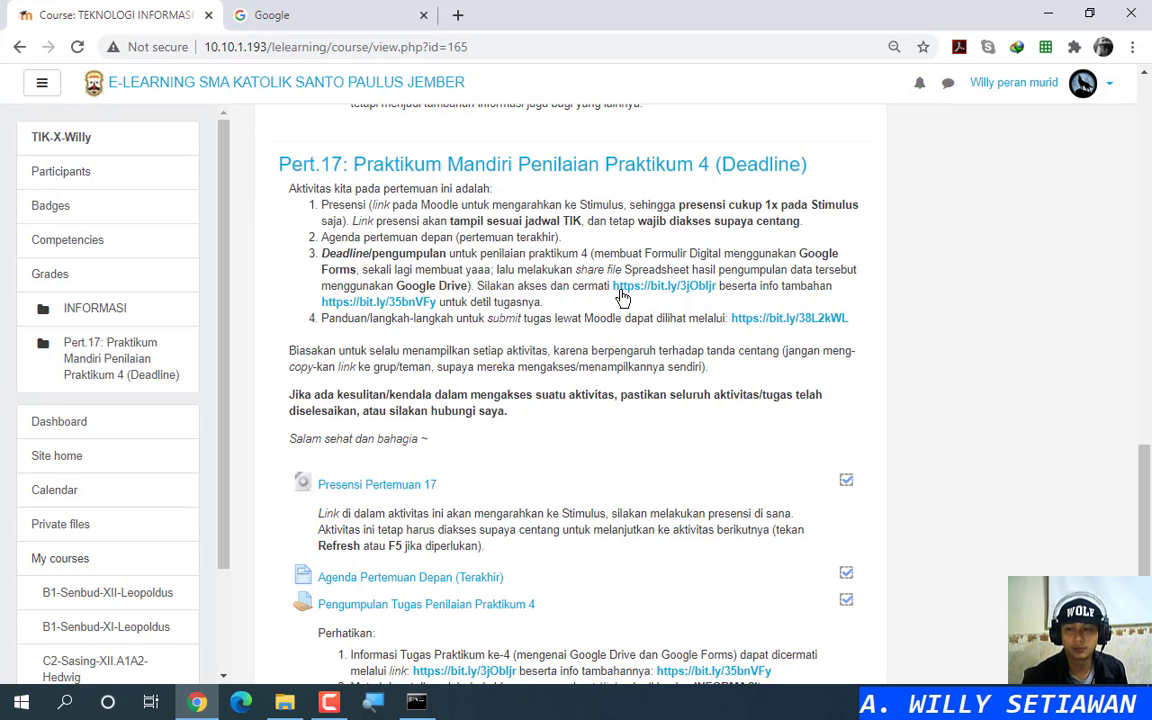
pyautogui.scroll(-3, 630, 367)
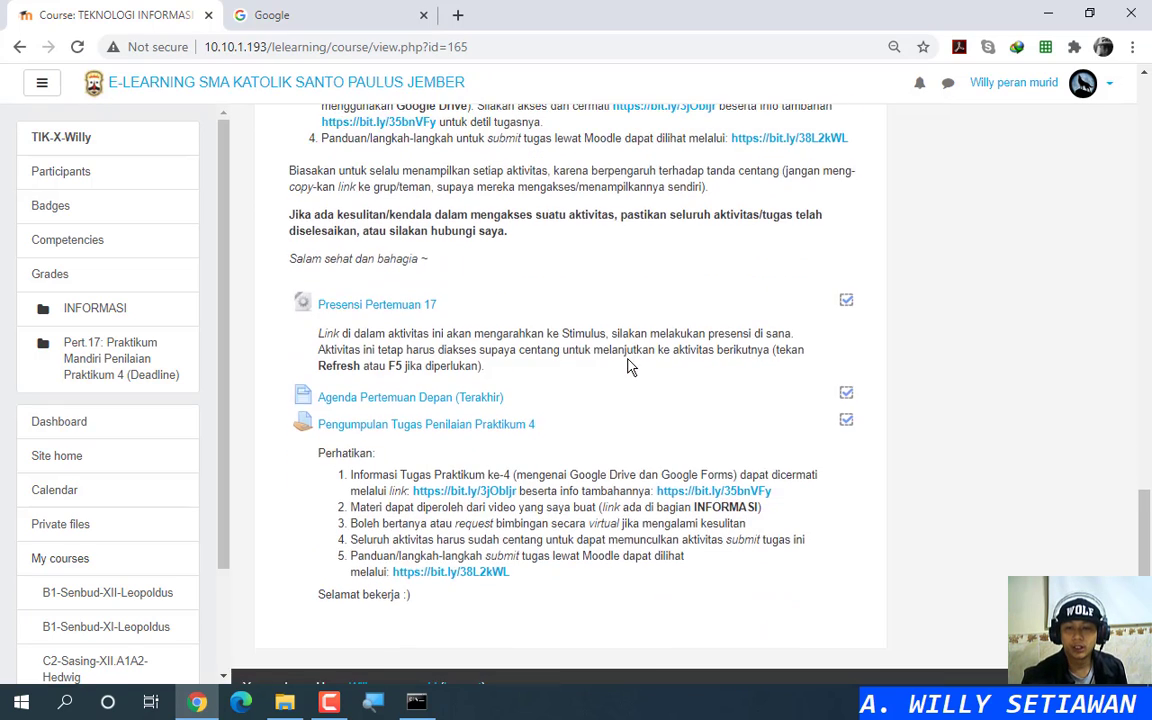
pyautogui.scroll(2, 630, 367)
pyautogui.scroll(-1, 550, 430)
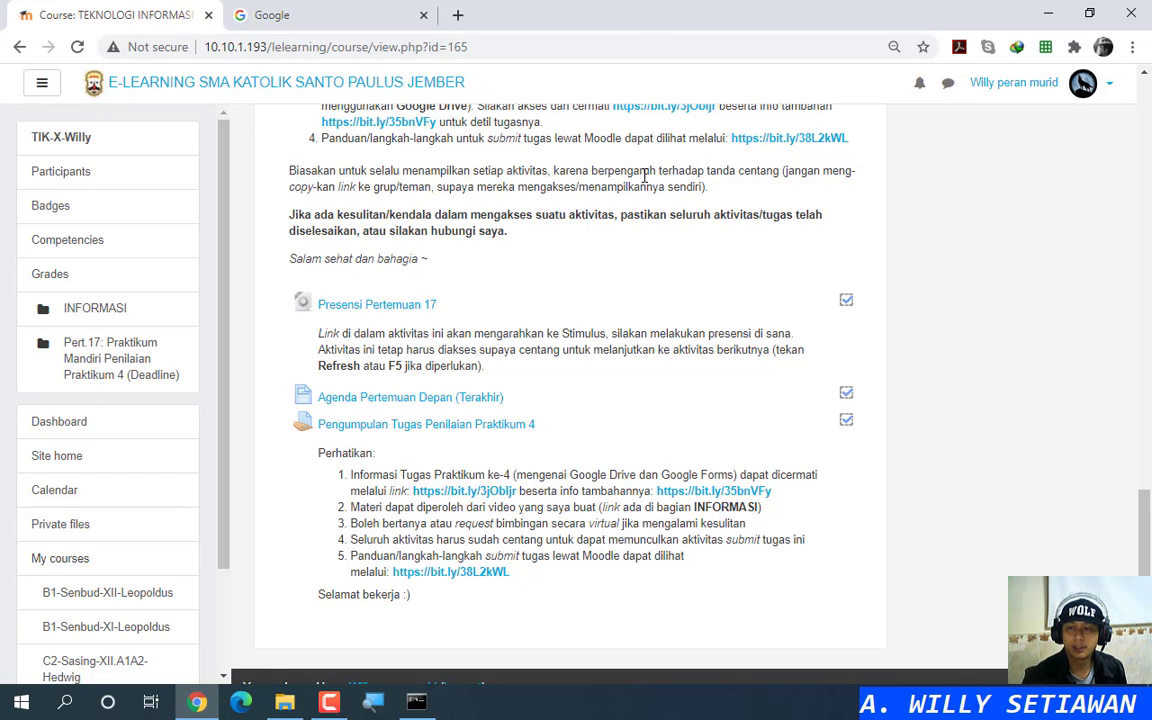
pyautogui.scroll(1, 665, 212)
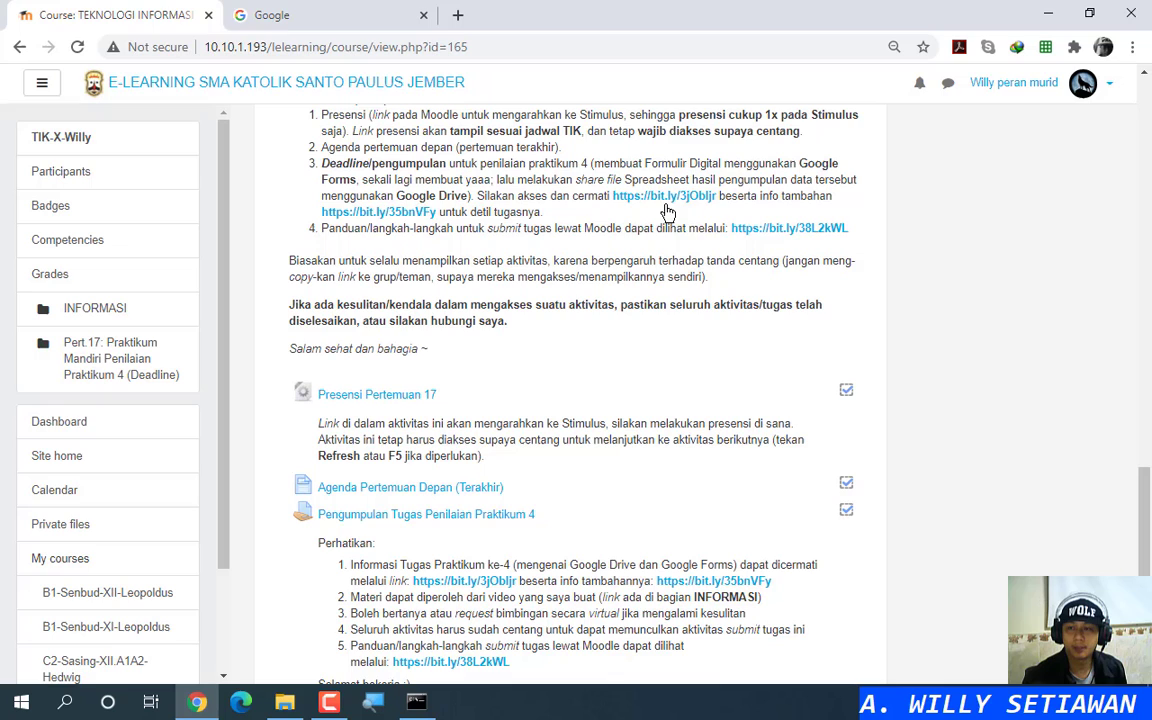
# Step: Open the TUGAS PRAKTIKUM 4.pdf assignment sheet from the Pert.17 bit.ly link
pyautogui.click(487, 583)
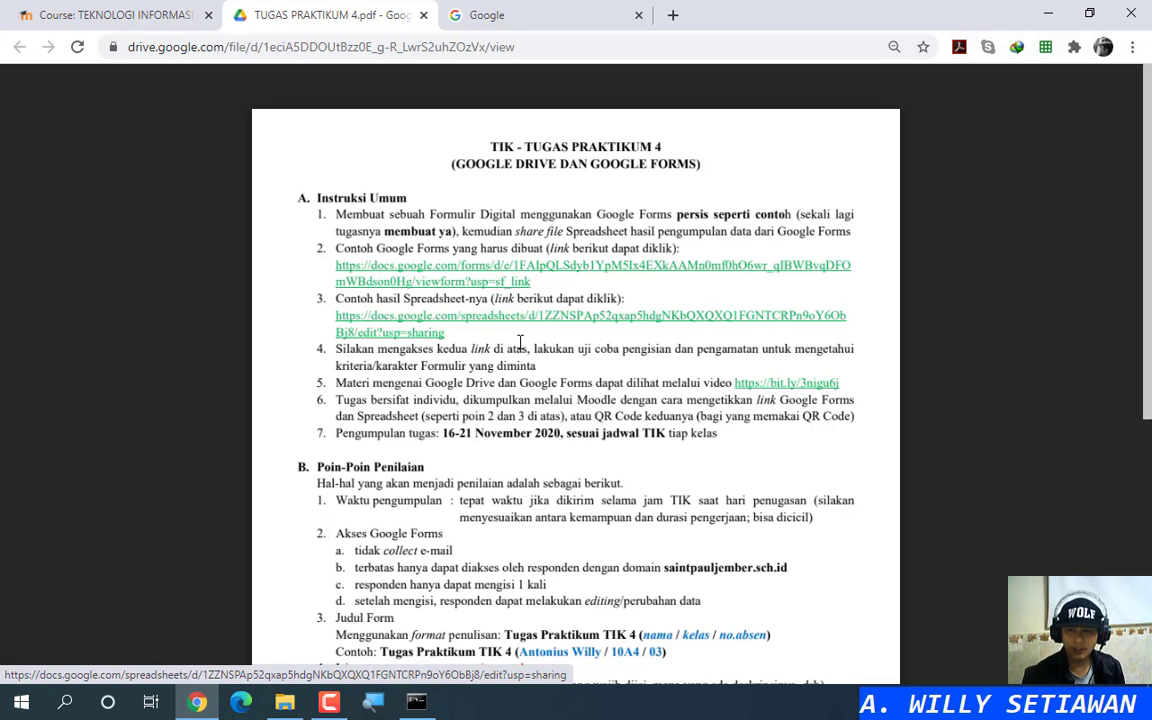
pyautogui.click(618, 356)
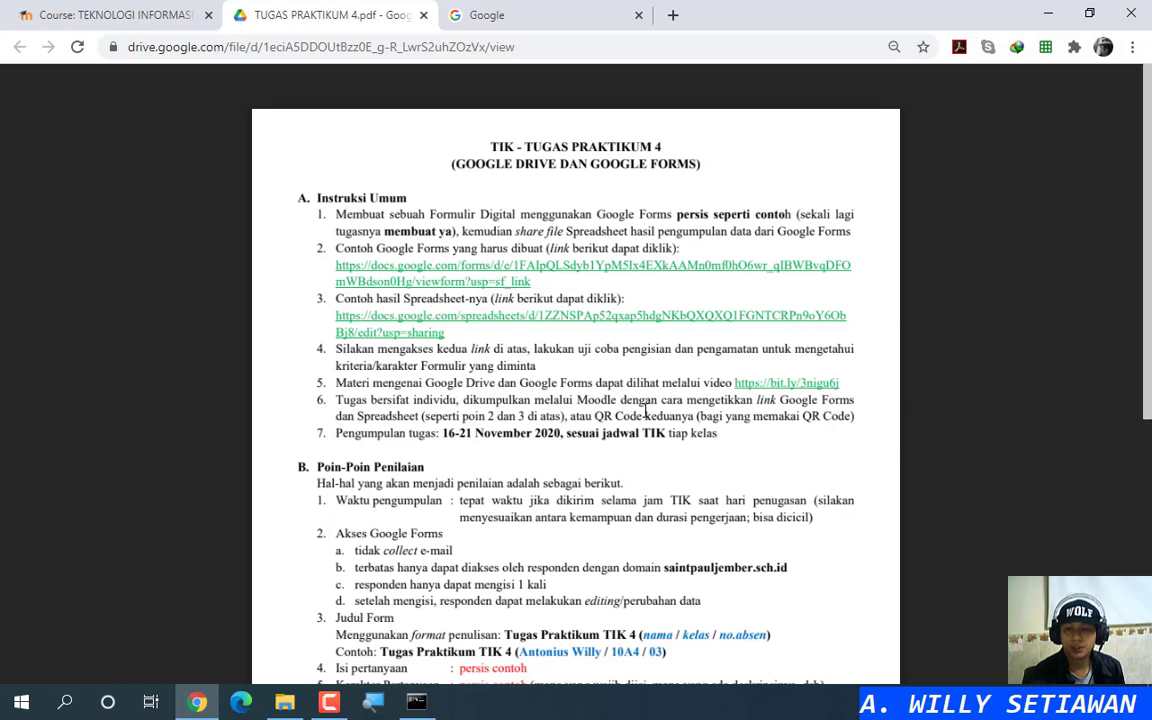
pyautogui.press('ctrl')
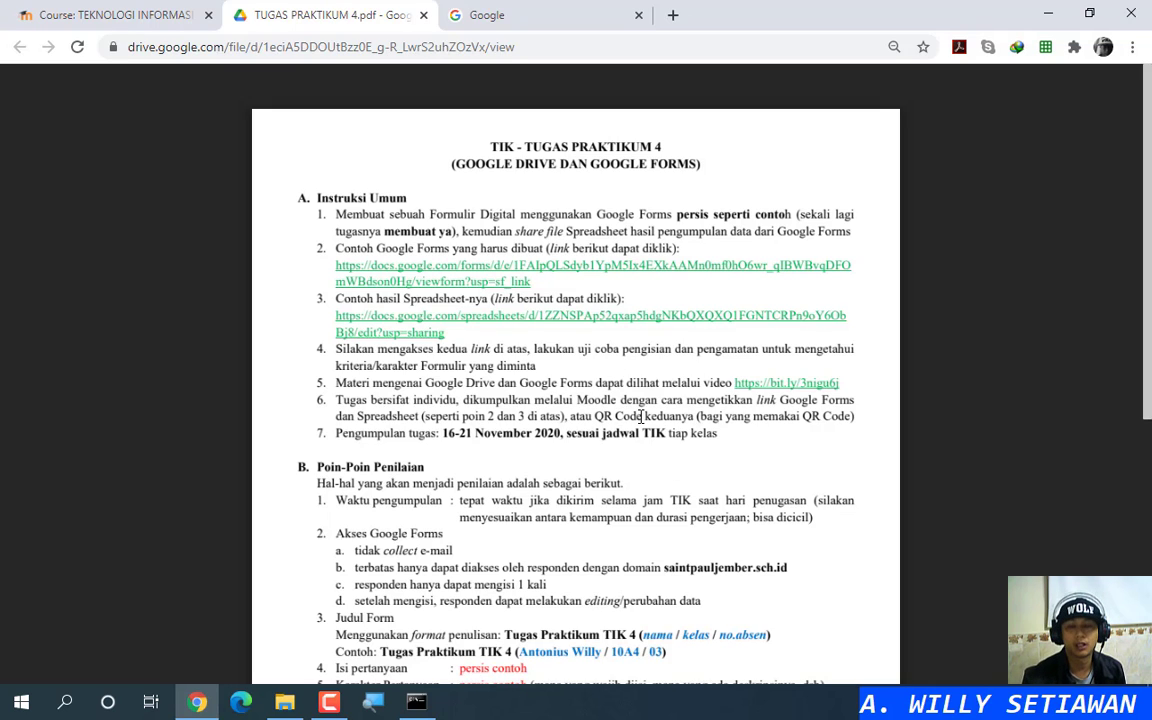
pyautogui.press('ctrl')
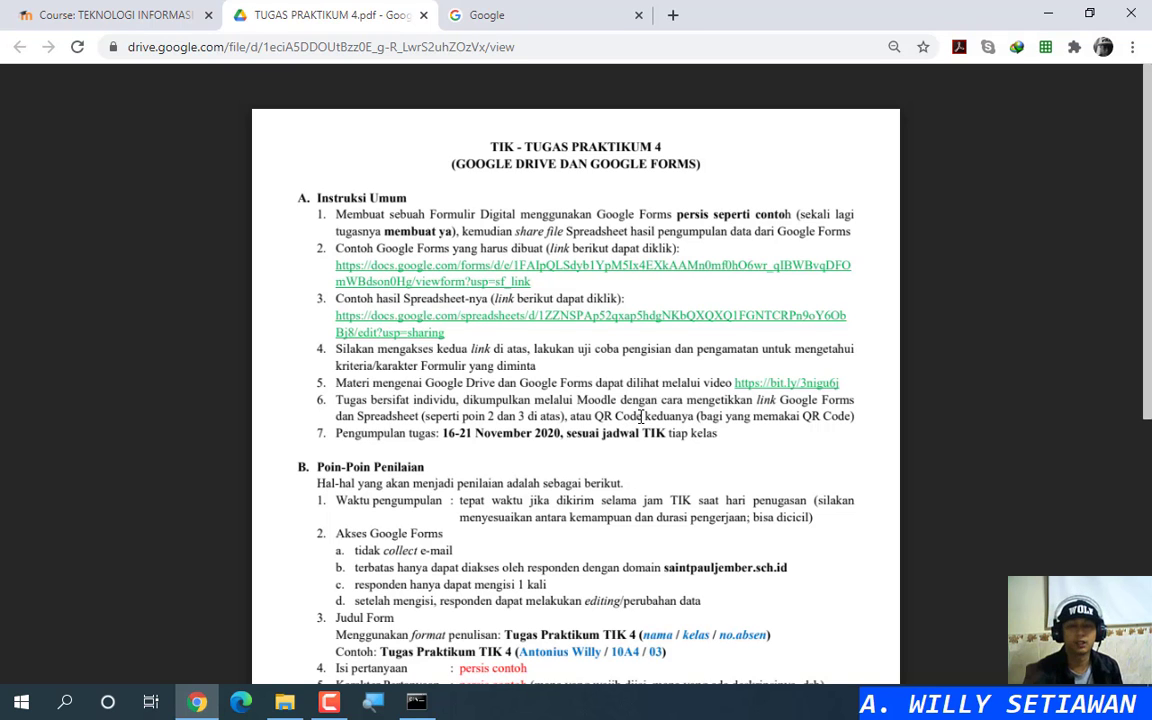
pyautogui.press('ctrl')
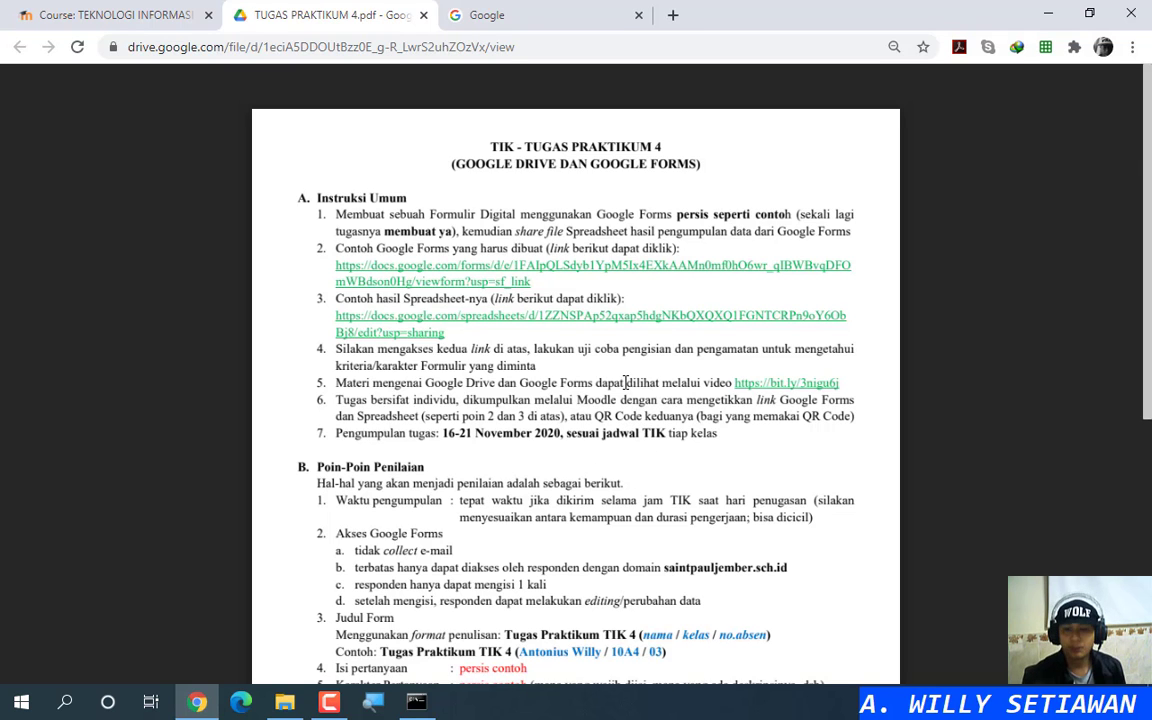
pyautogui.scroll(-4, 600, 380)
pyautogui.scroll(1, 366, 294)
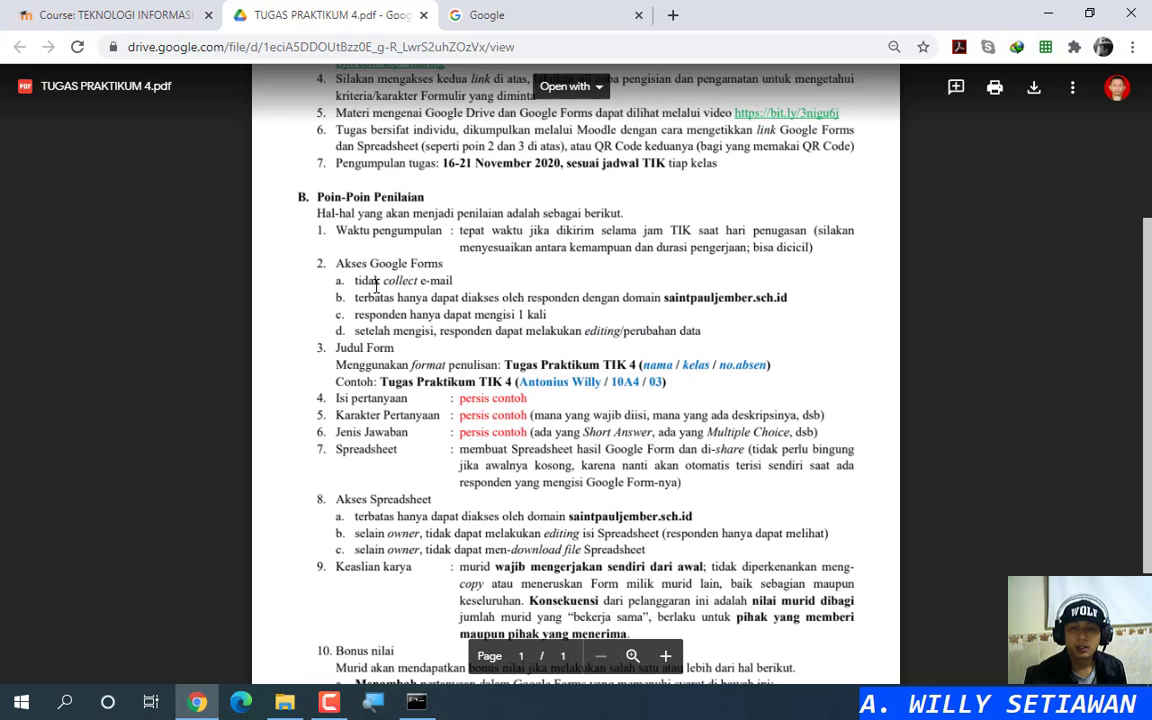
pyautogui.press('ctrl')
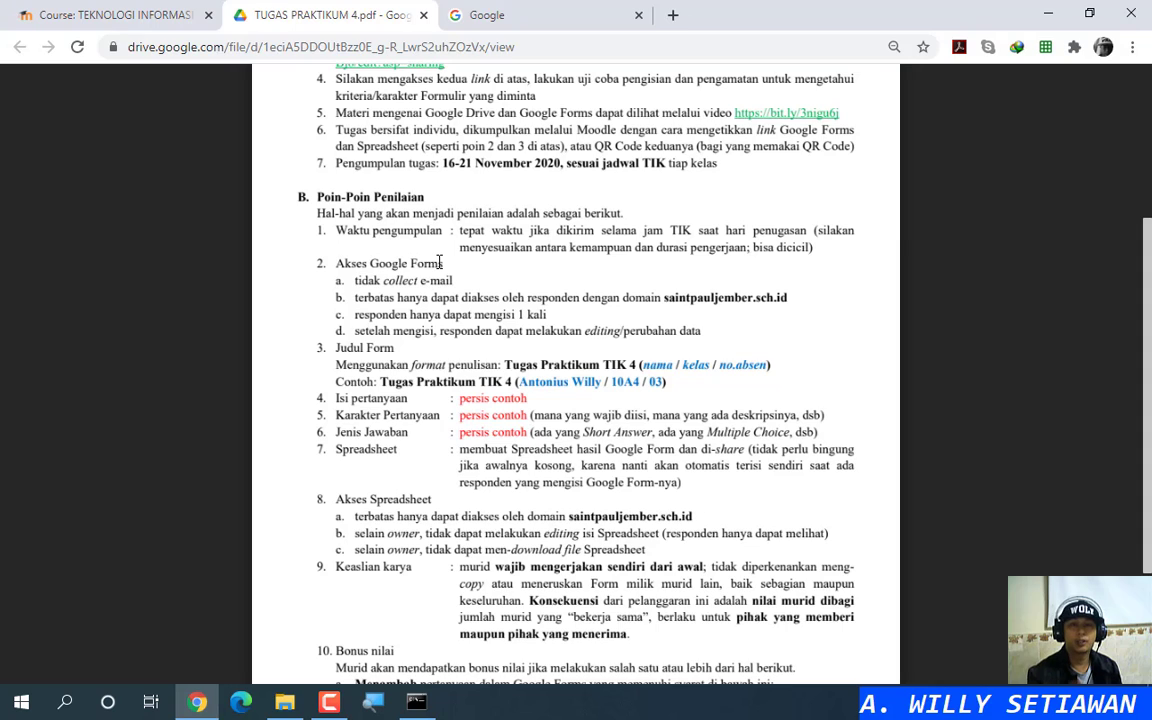
pyautogui.press('ctrl')
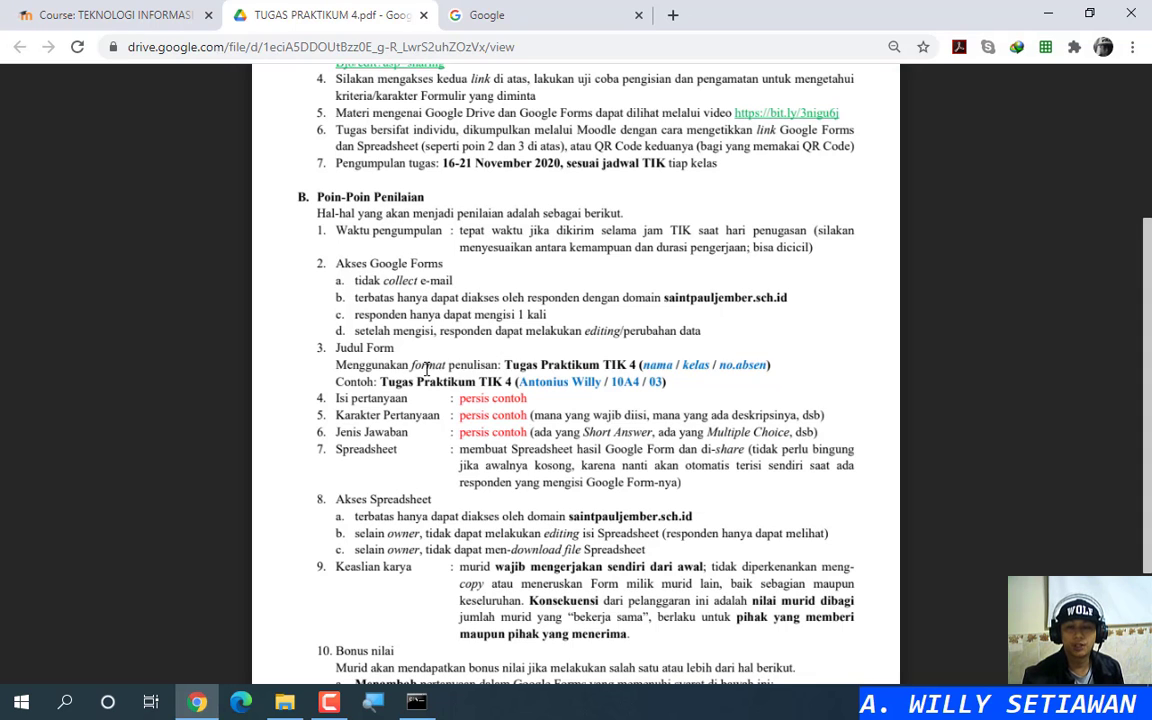
pyautogui.scroll(-1, 427, 365)
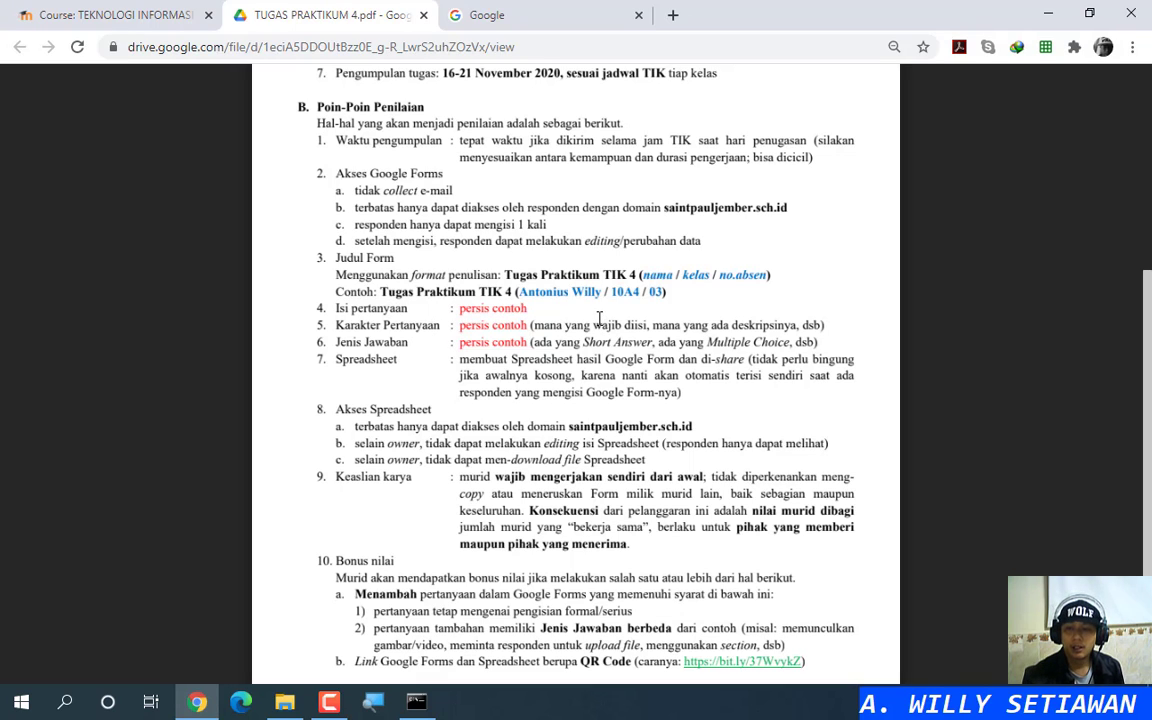
pyautogui.click(619, 324)
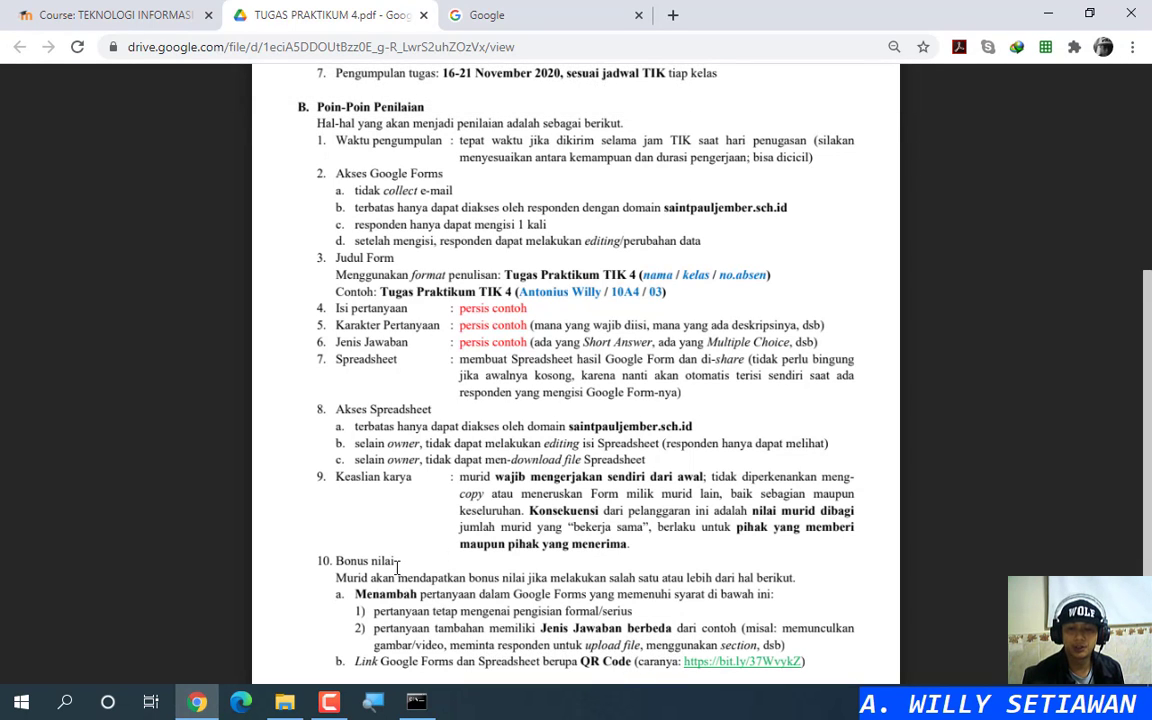
pyautogui.scroll(-1, 366, 483)
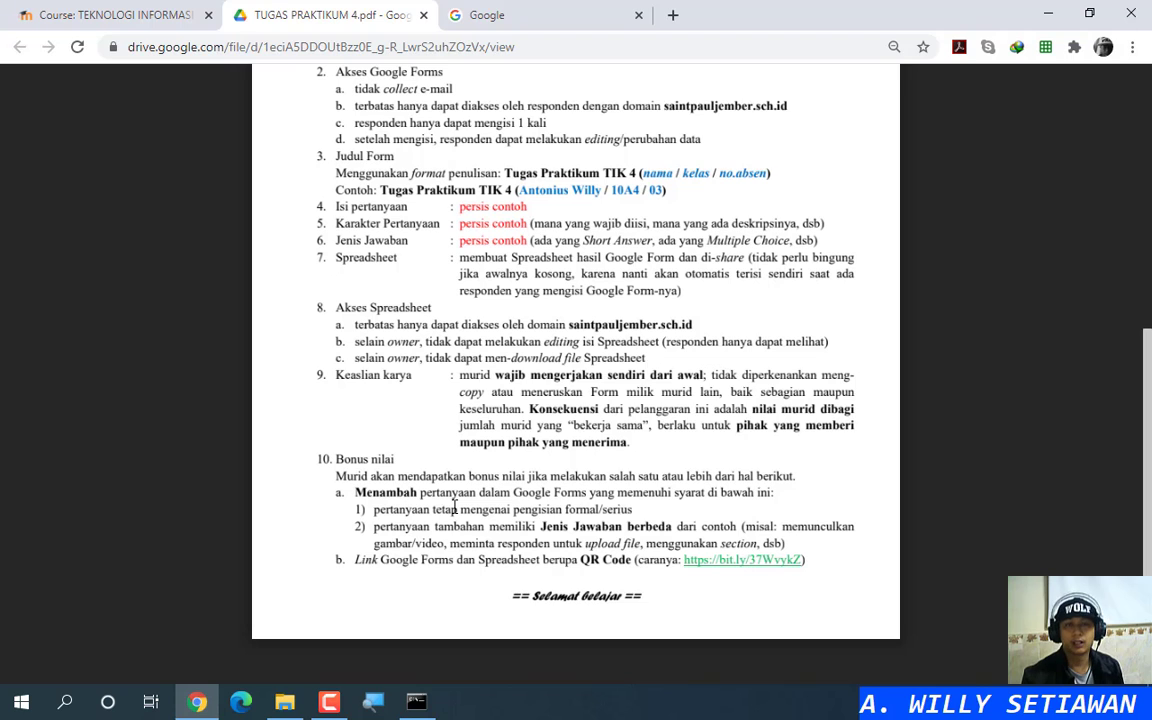
pyautogui.scroll(2, 392, 393)
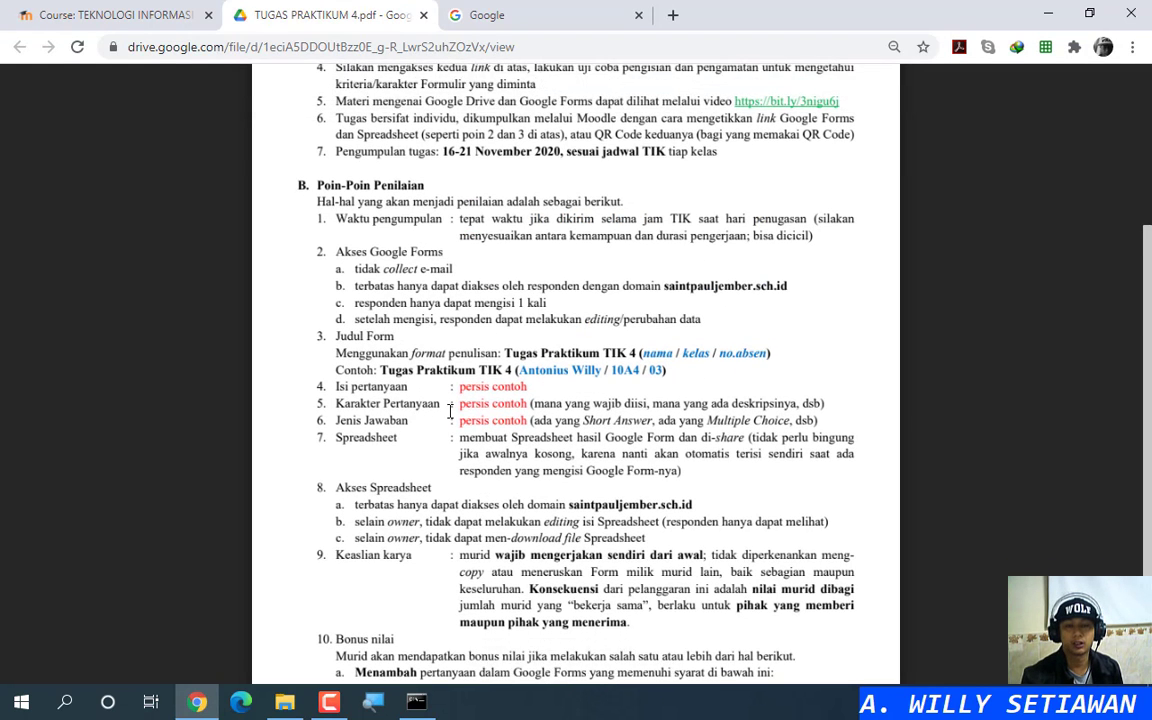
pyautogui.scroll(-2, 423, 408)
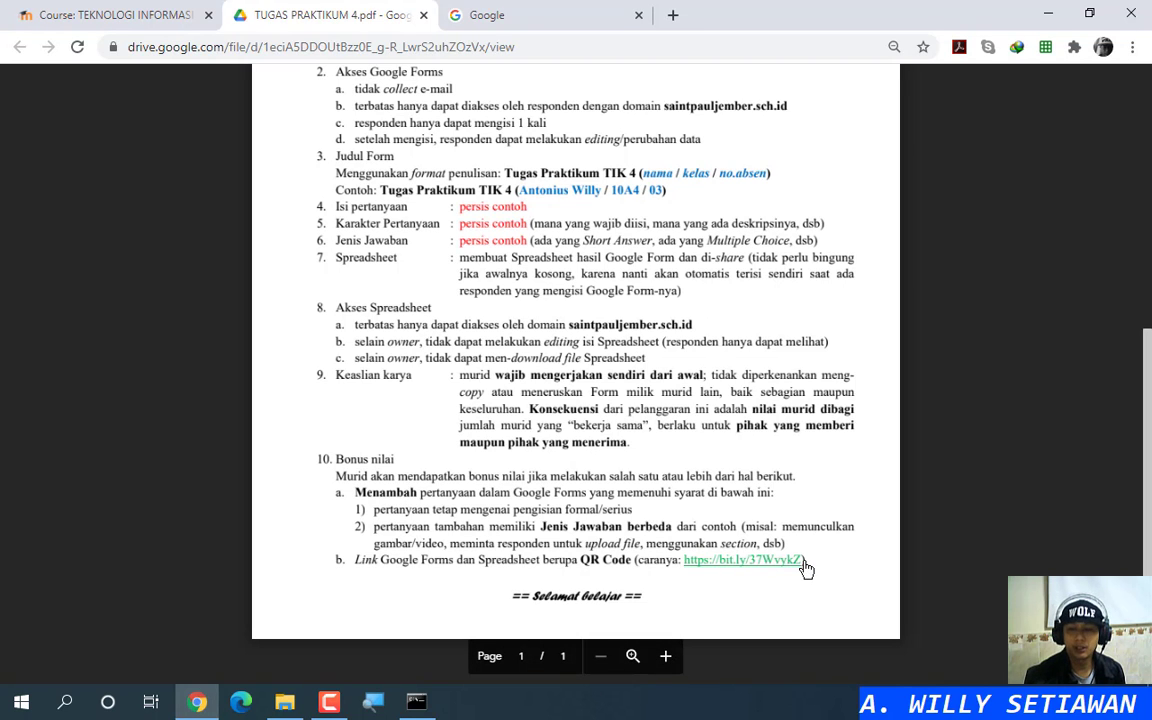
pyautogui.scroll(5, 805, 550)
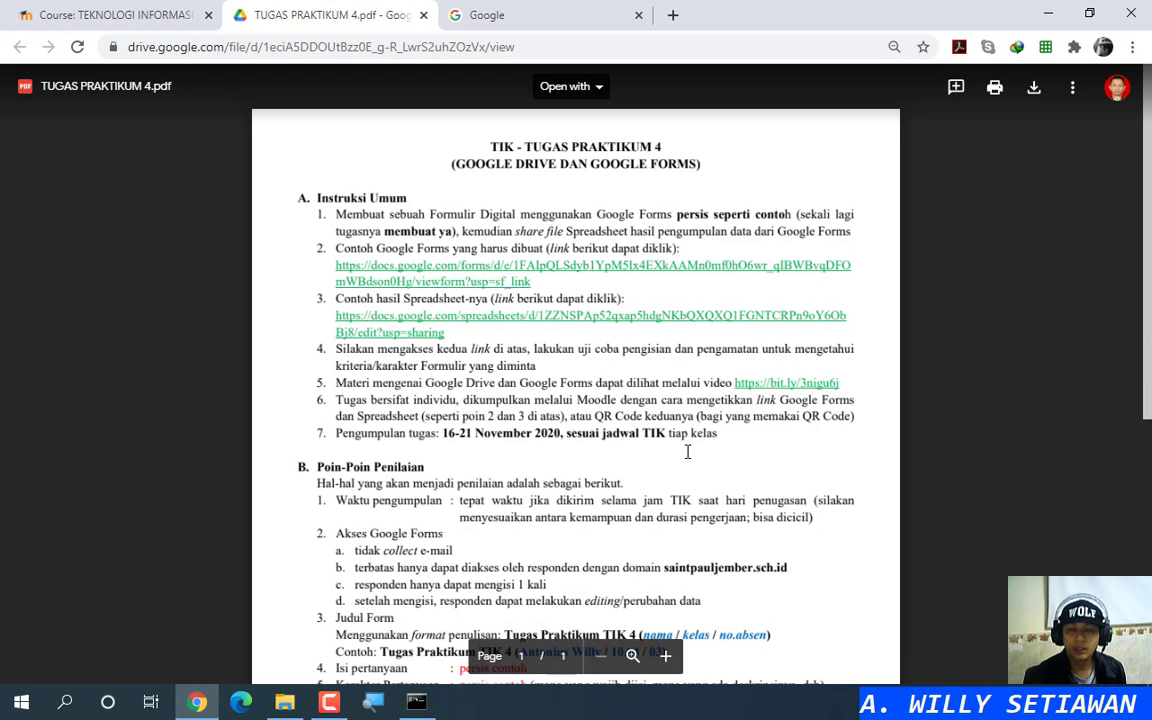
# Step: Open the example Tugas Praktikum TIK 4 form from the PDF's Instruksi Umum item 2 link
pyautogui.click(492, 274)
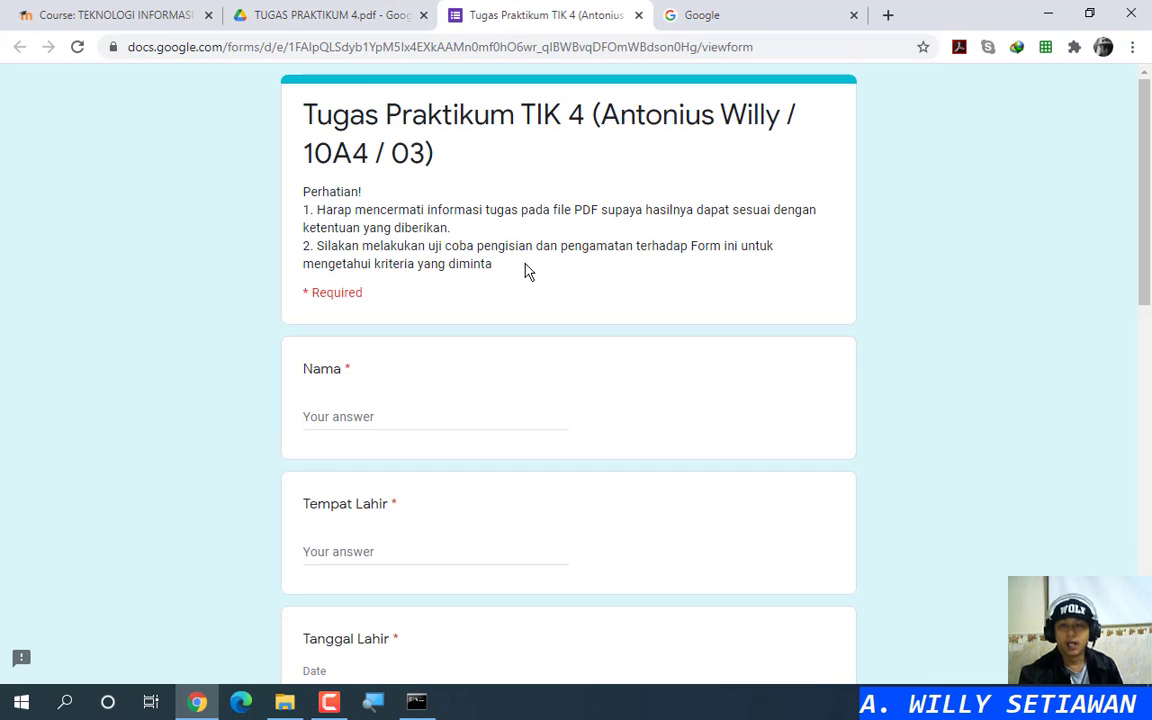
pyautogui.scroll(-2, 560, 272)
pyautogui.scroll(2, 565, 279)
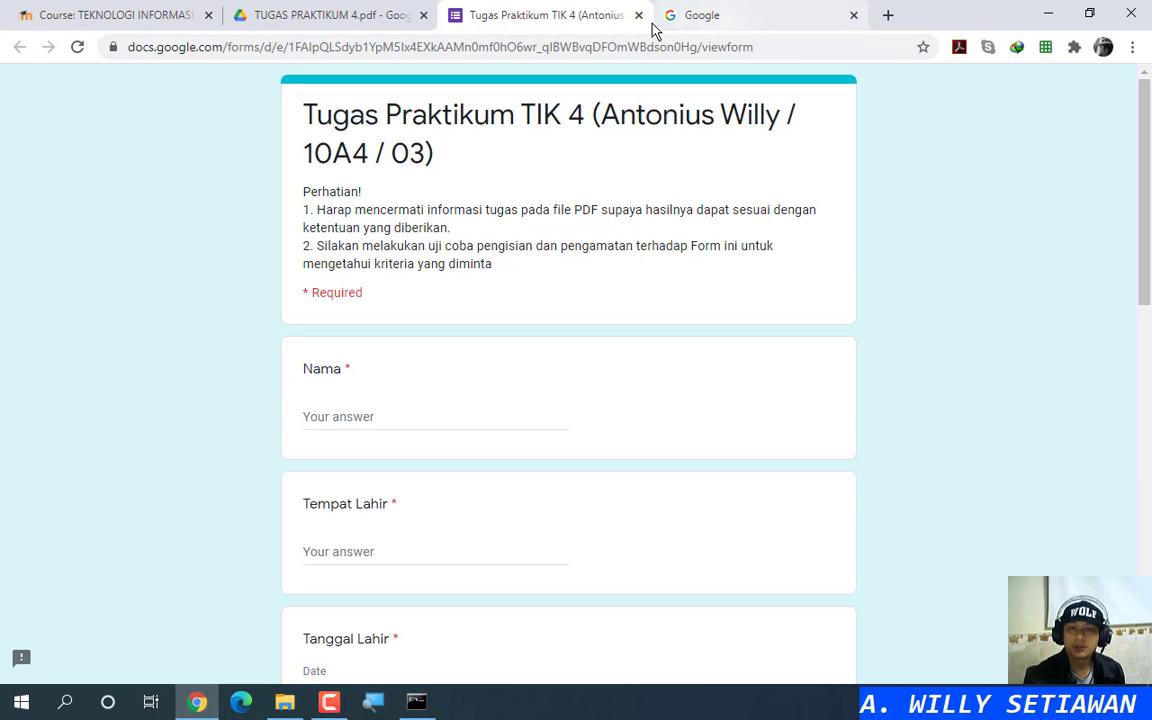
# Step: Open Google Drive in a new tab from the Google apps menu
pyautogui.click(728, 14)
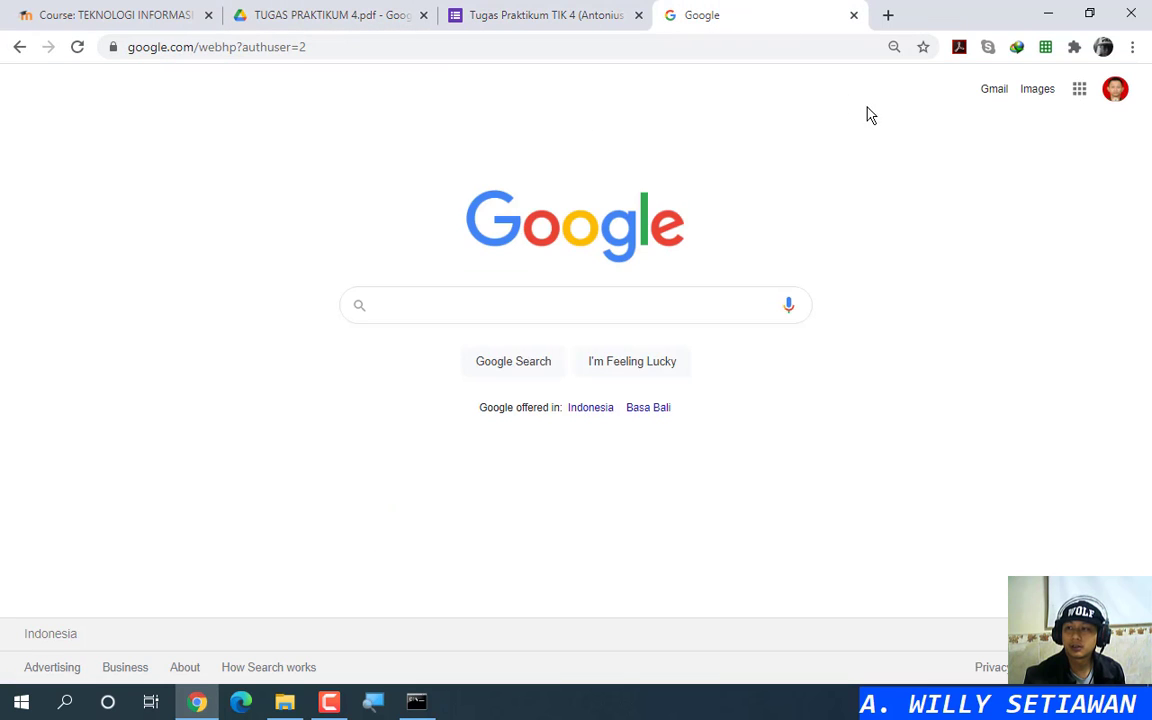
pyautogui.click(1079, 90)
pyautogui.rightClick(1073, 178)
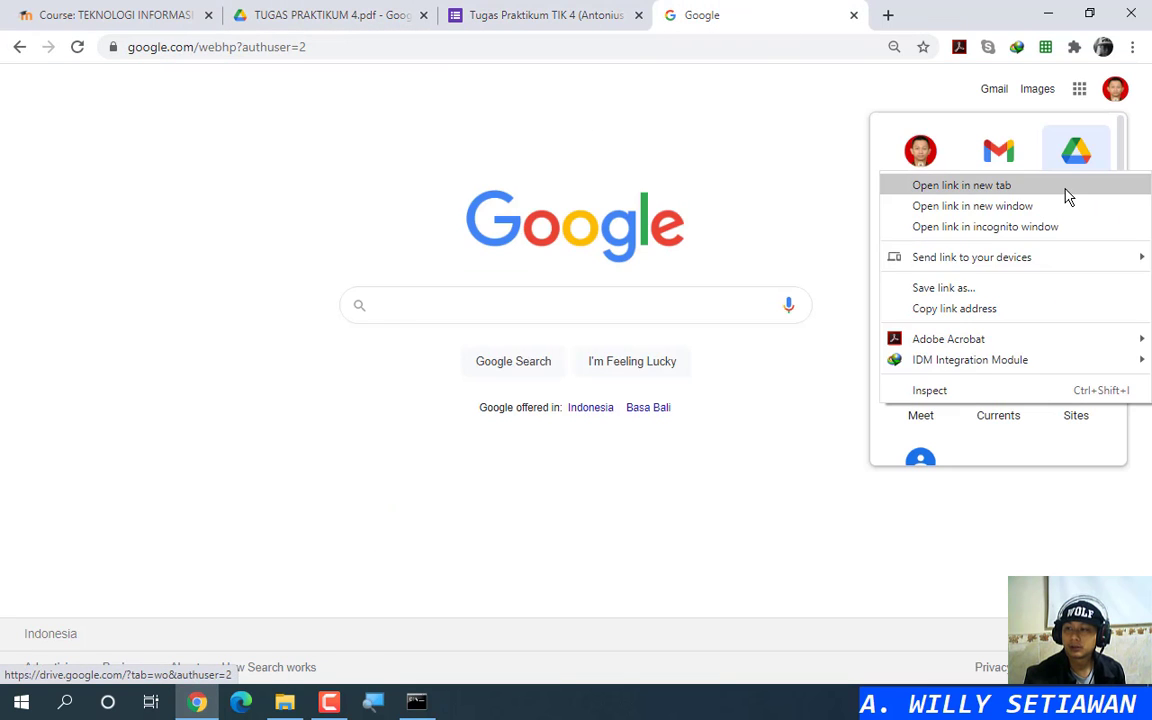
pyautogui.click(1067, 186)
pyautogui.click(828, 22)
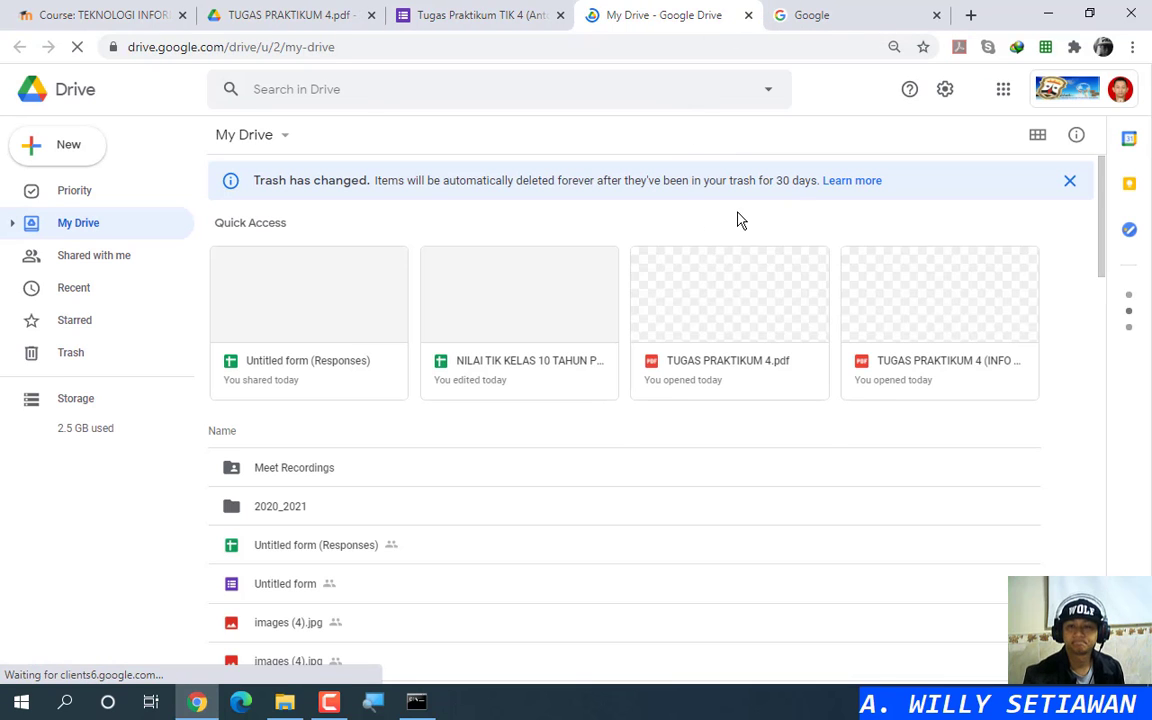
# Step: Navigate through 2020_2021, Tugas Praktikum and 4 (Google Drive dan Forms) into the hasil folder
pyautogui.doubleClick(298, 507)
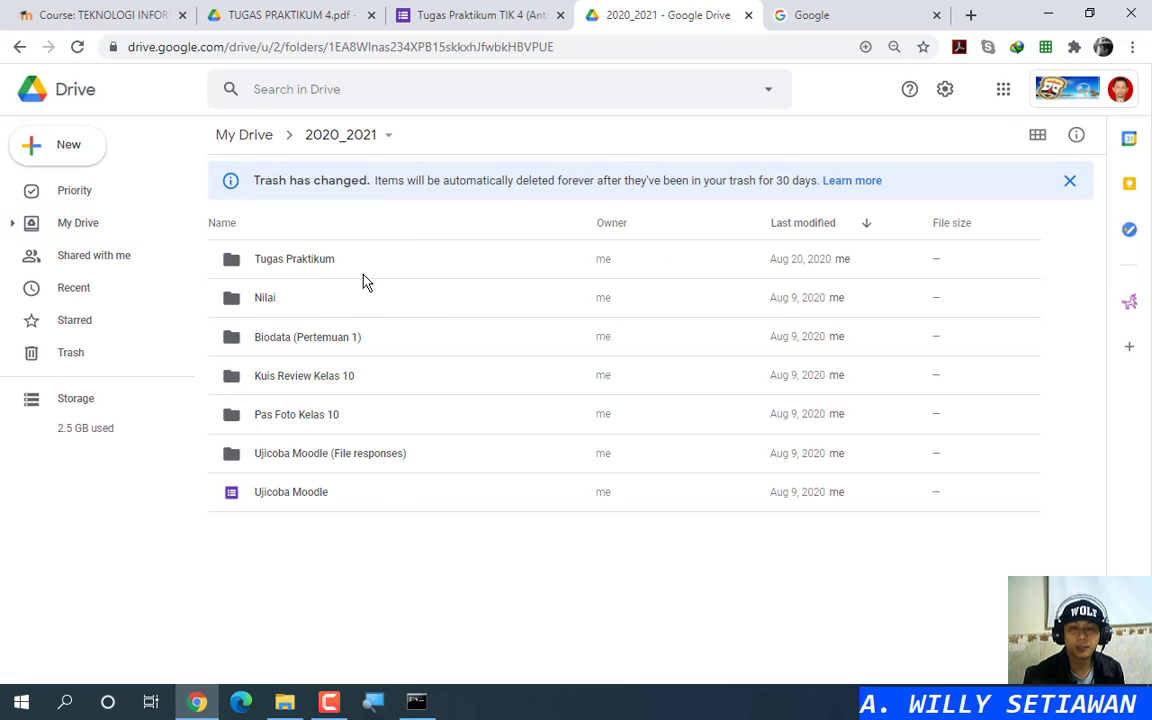
pyautogui.doubleClick(301, 260)
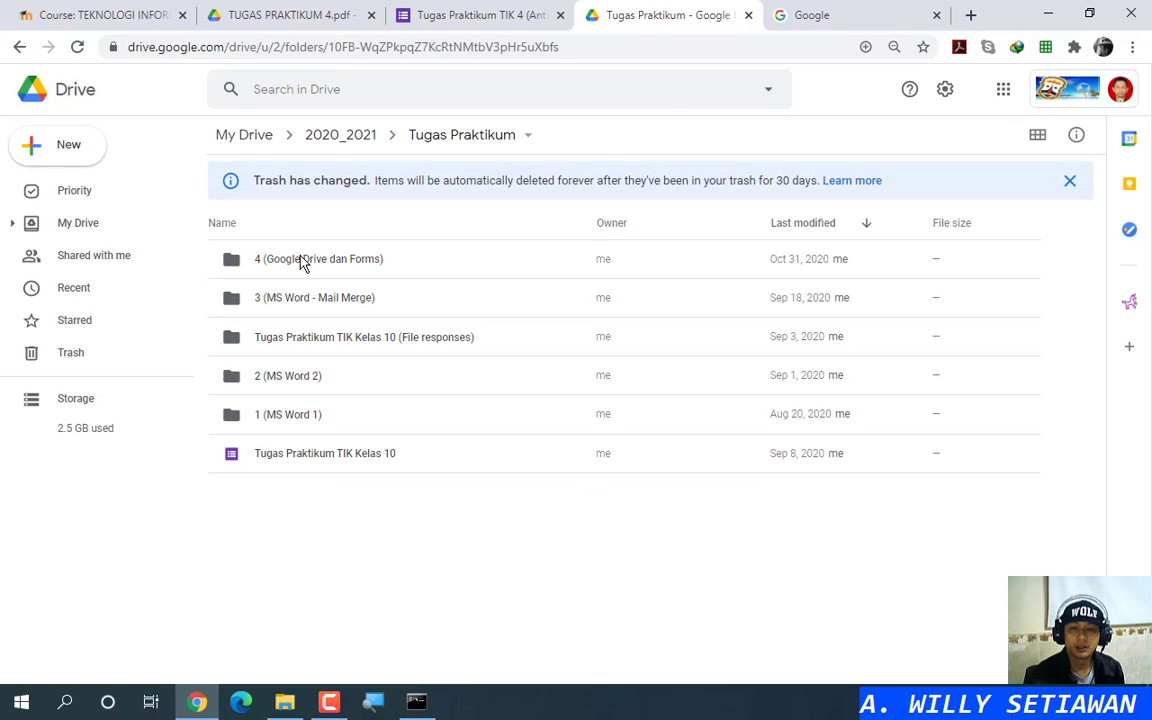
pyautogui.doubleClick(303, 260)
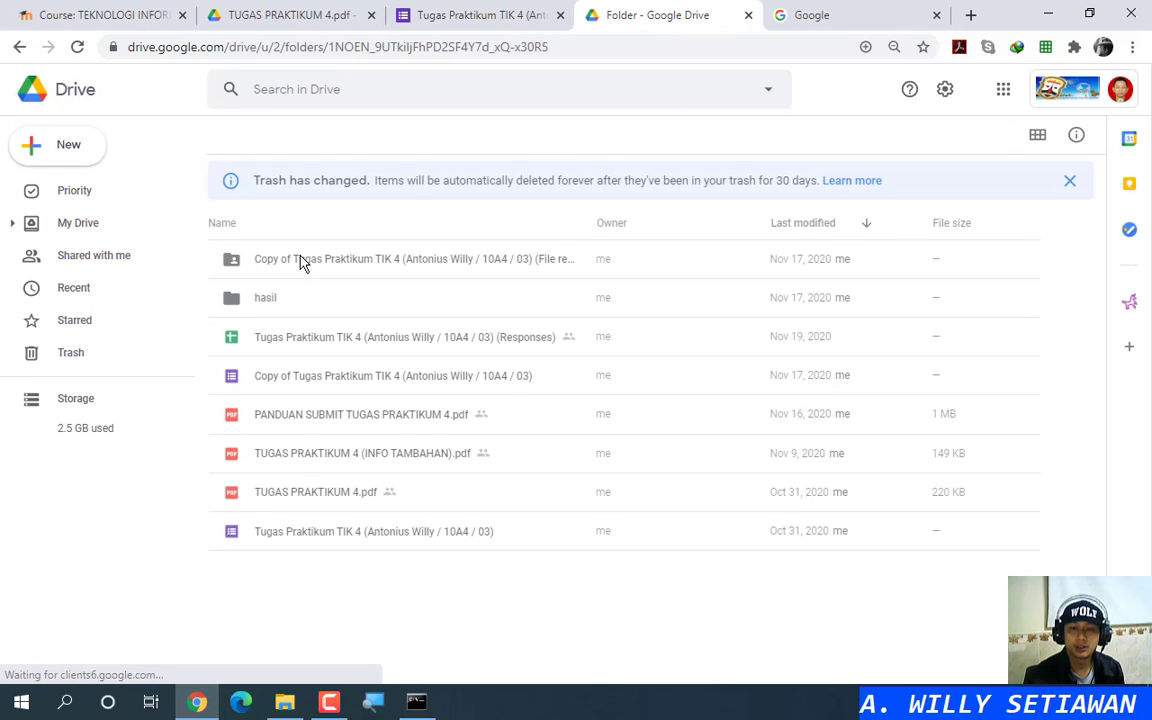
pyautogui.rightClick(340, 610)
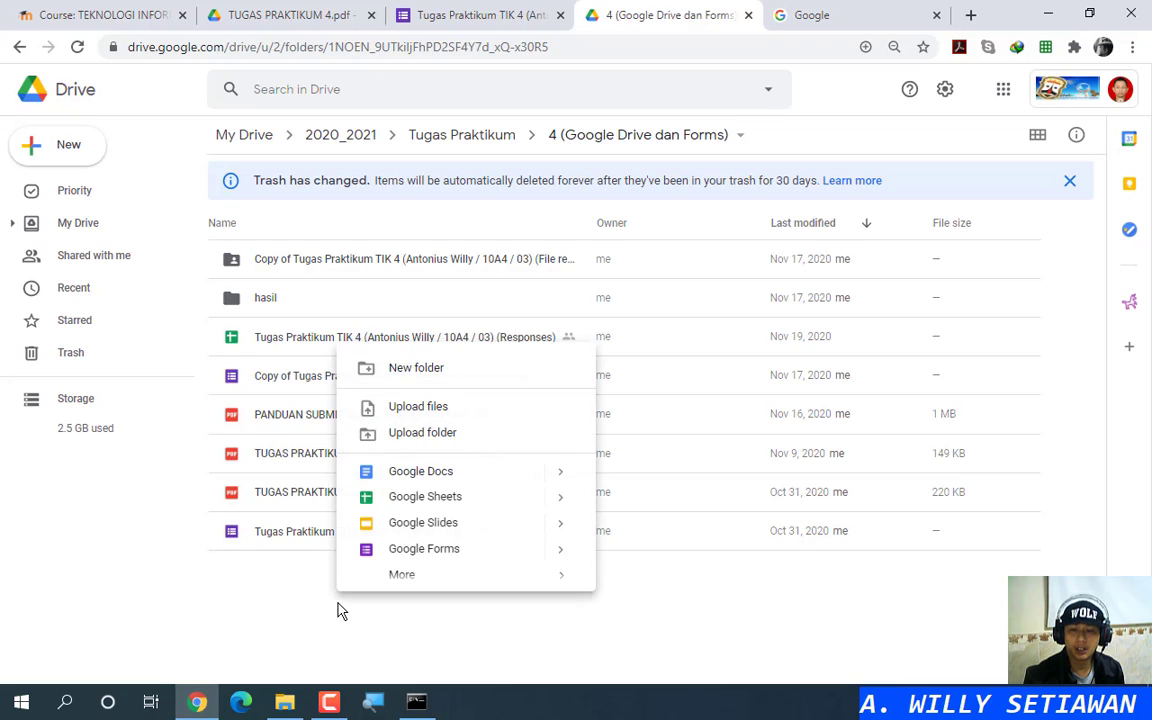
pyautogui.click(325, 612)
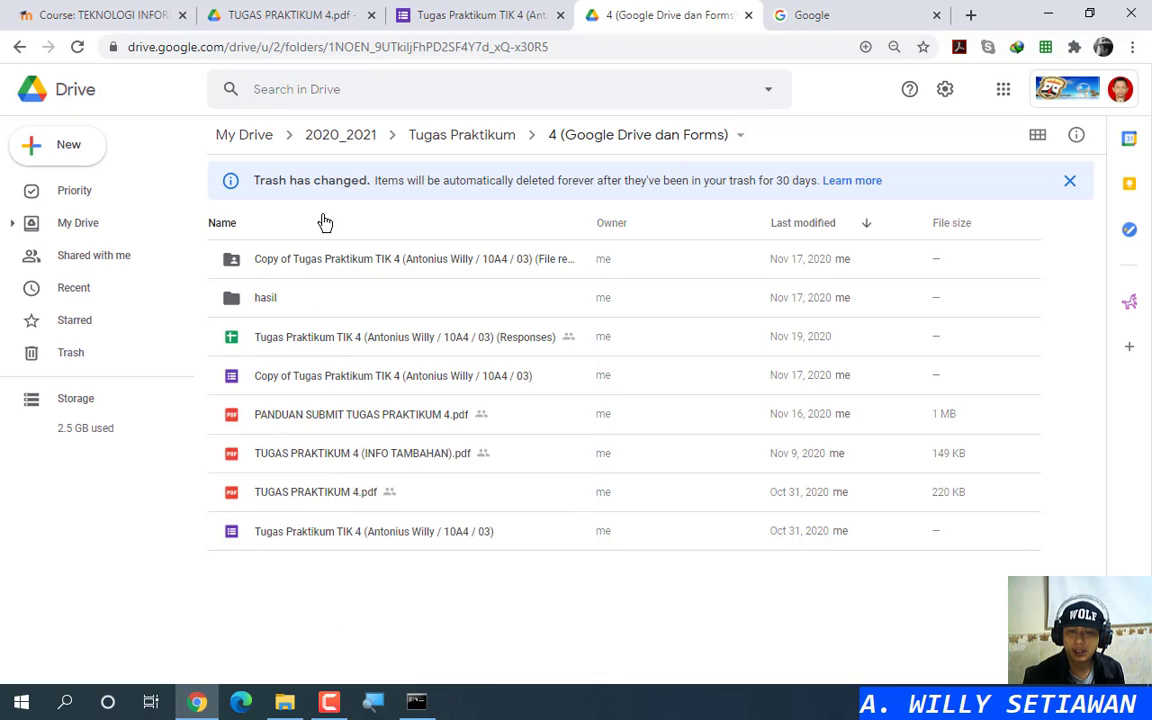
pyautogui.click(267, 304)
pyautogui.doubleClick(267, 304)
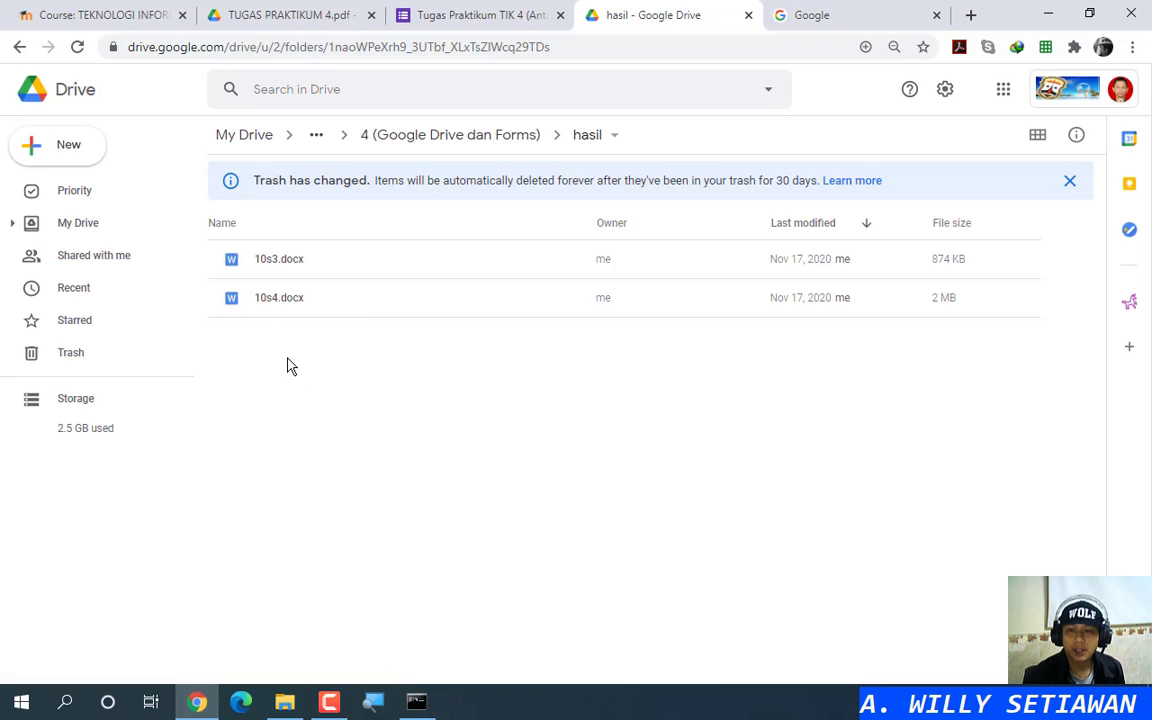
# Step: Move 10s3.docx and 10s4.docx from the hasil folder to the trash
pyautogui.moveTo(280, 345); pyautogui.dragTo(309, 262)
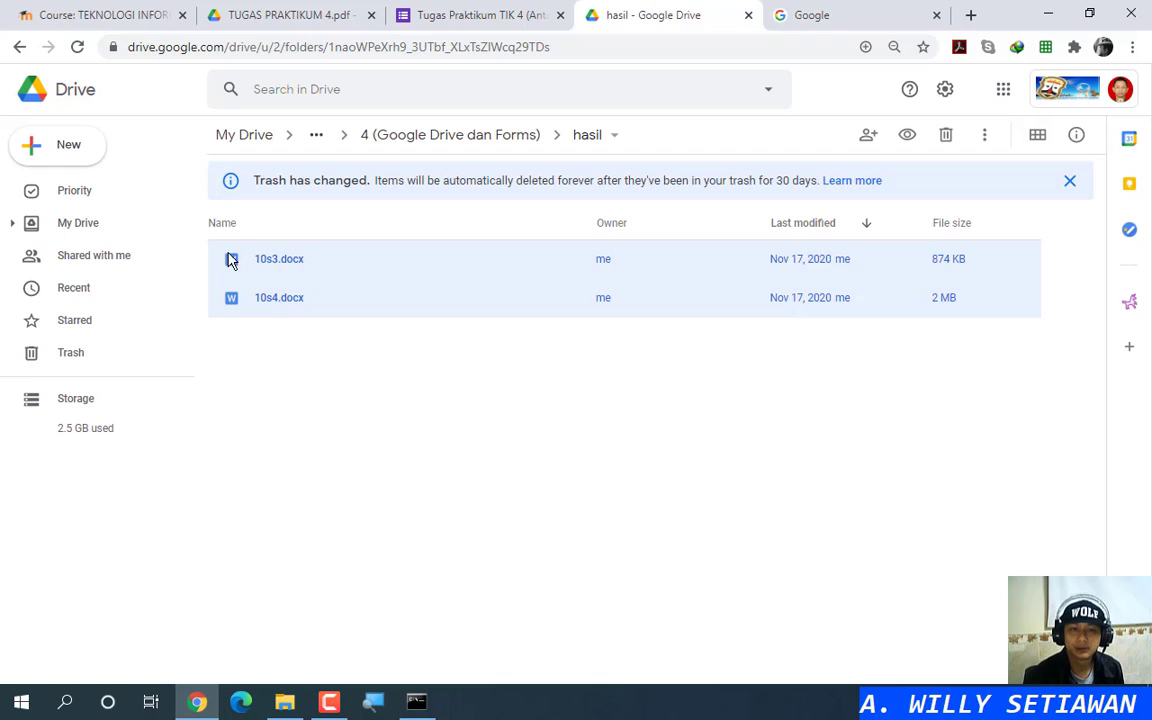
pyautogui.rightClick(290, 266)
pyautogui.click(360, 585)
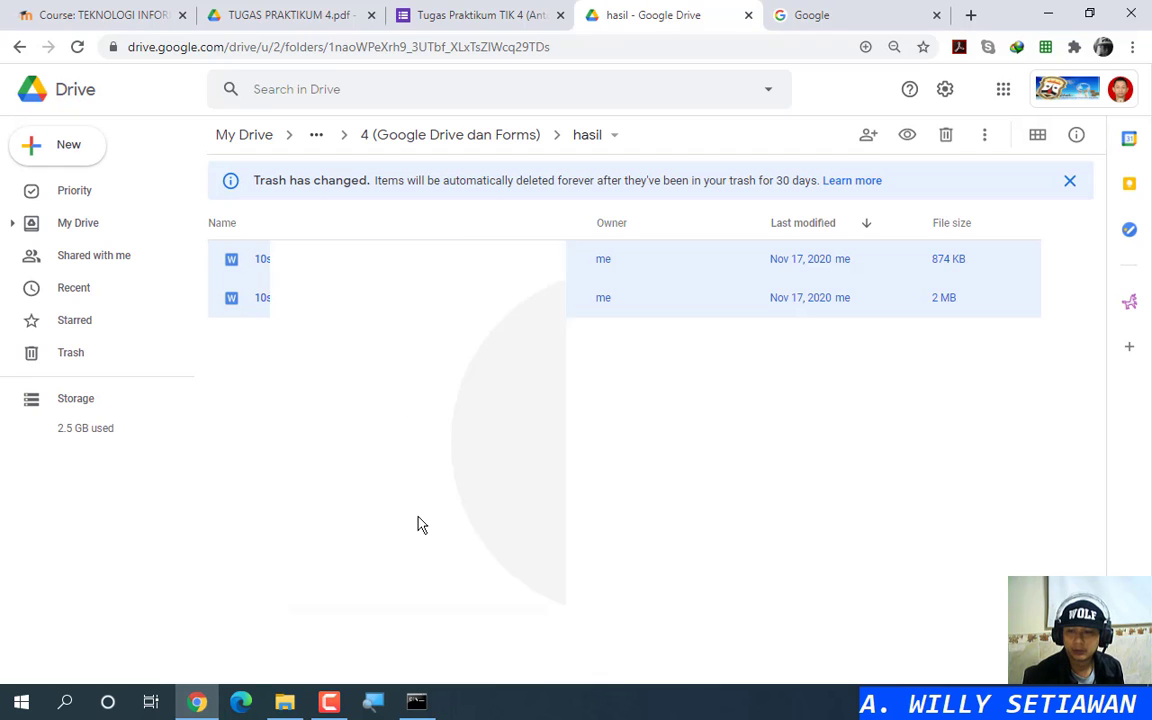
# Step: Create a blank Google Form in the empty hasil folder
pyautogui.rightClick(373, 308)
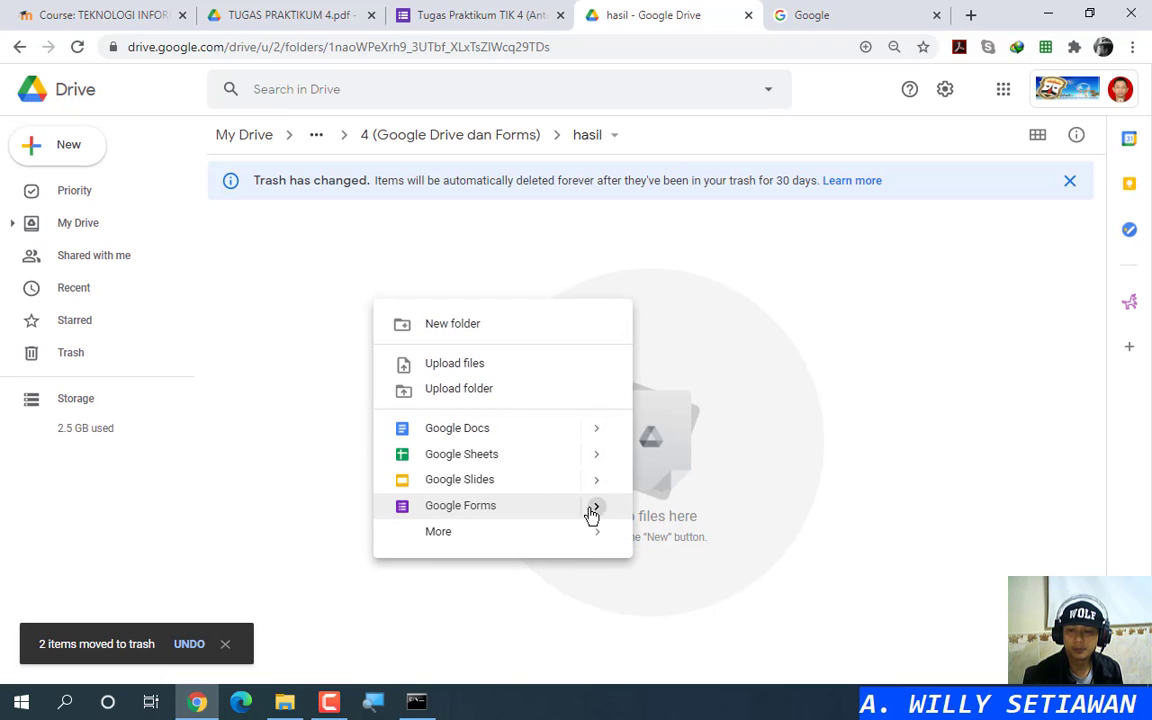
pyautogui.moveTo(595, 512)
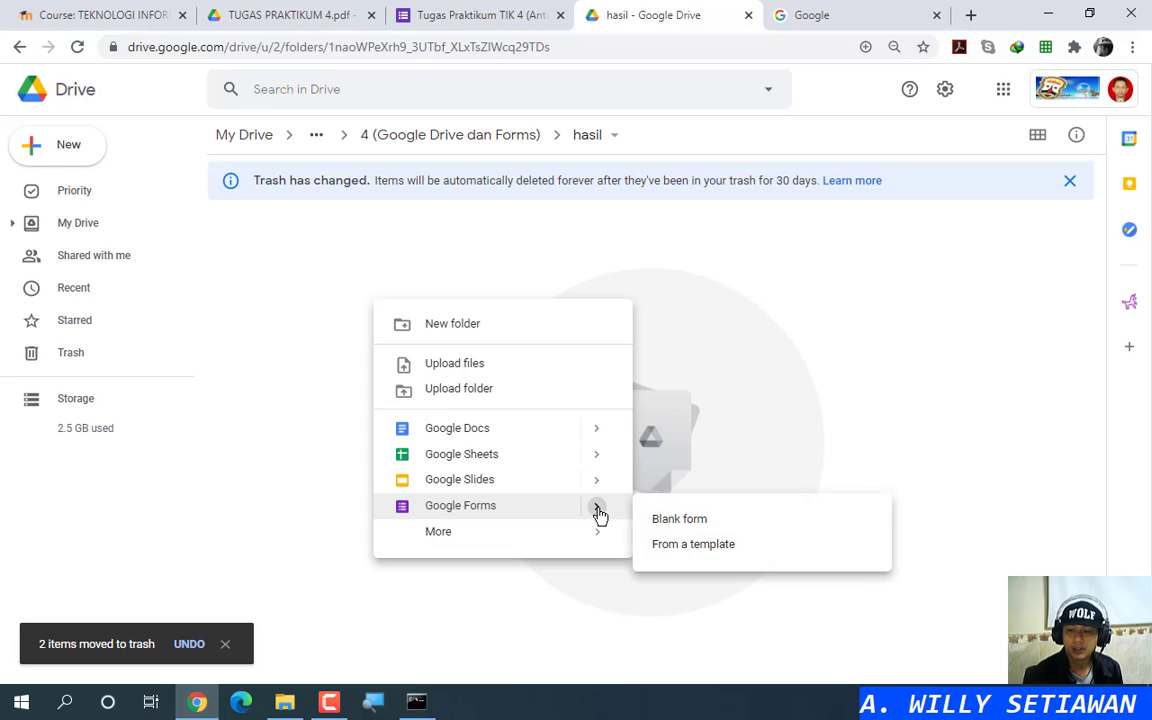
pyautogui.click(677, 522)
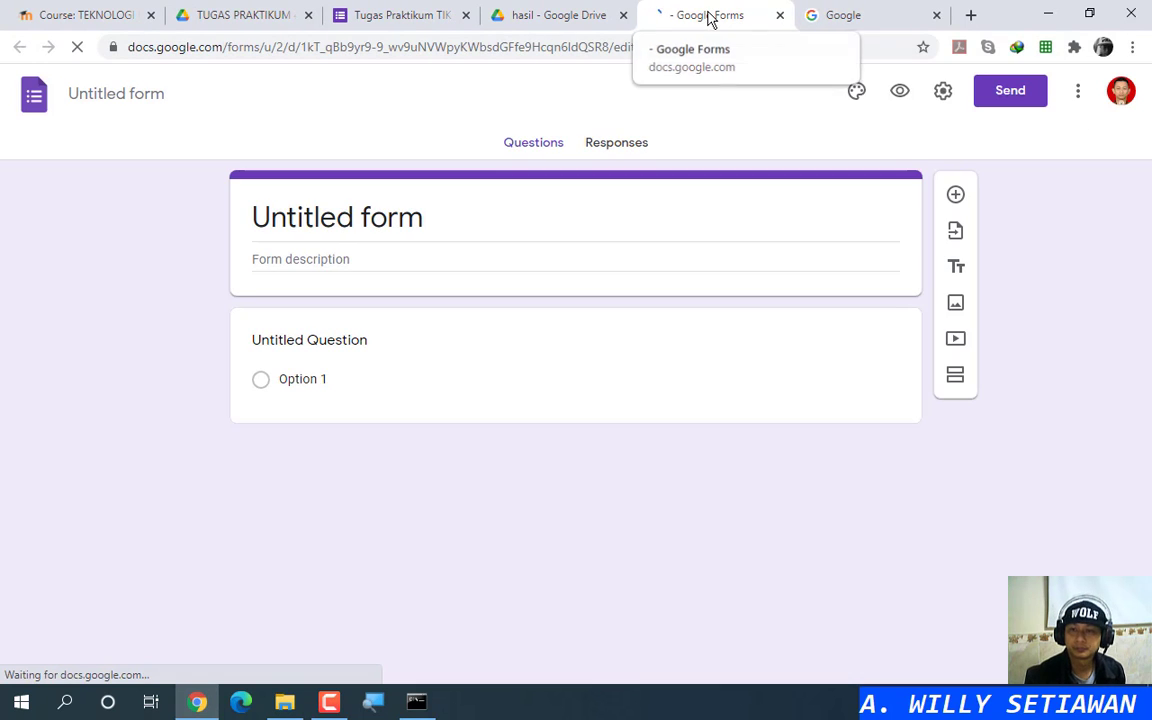
pyautogui.moveTo(710, 17); pyautogui.dragTo(600, 17)
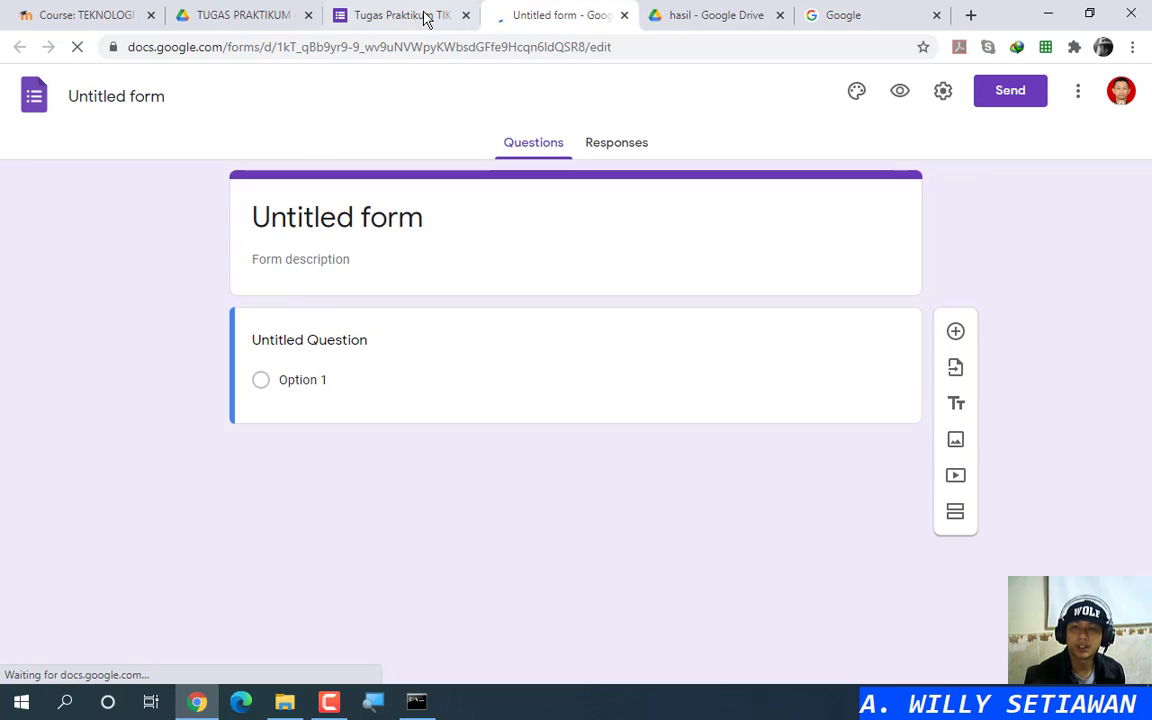
# Step: Copy the example form's 'Tugas Praktikum TIK 4' title into the new form's name and header title
pyautogui.click(411, 14)
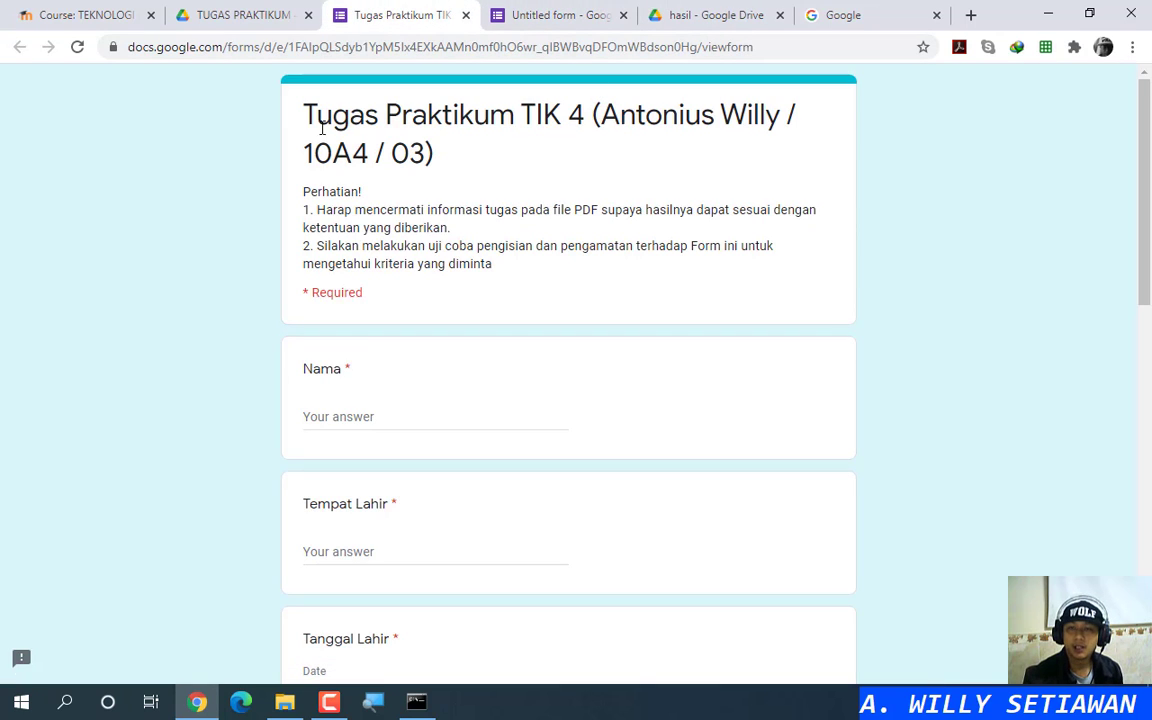
pyautogui.moveTo(305, 115); pyautogui.dragTo(443, 158)
pyautogui.hotkey('ctrl', 'c')
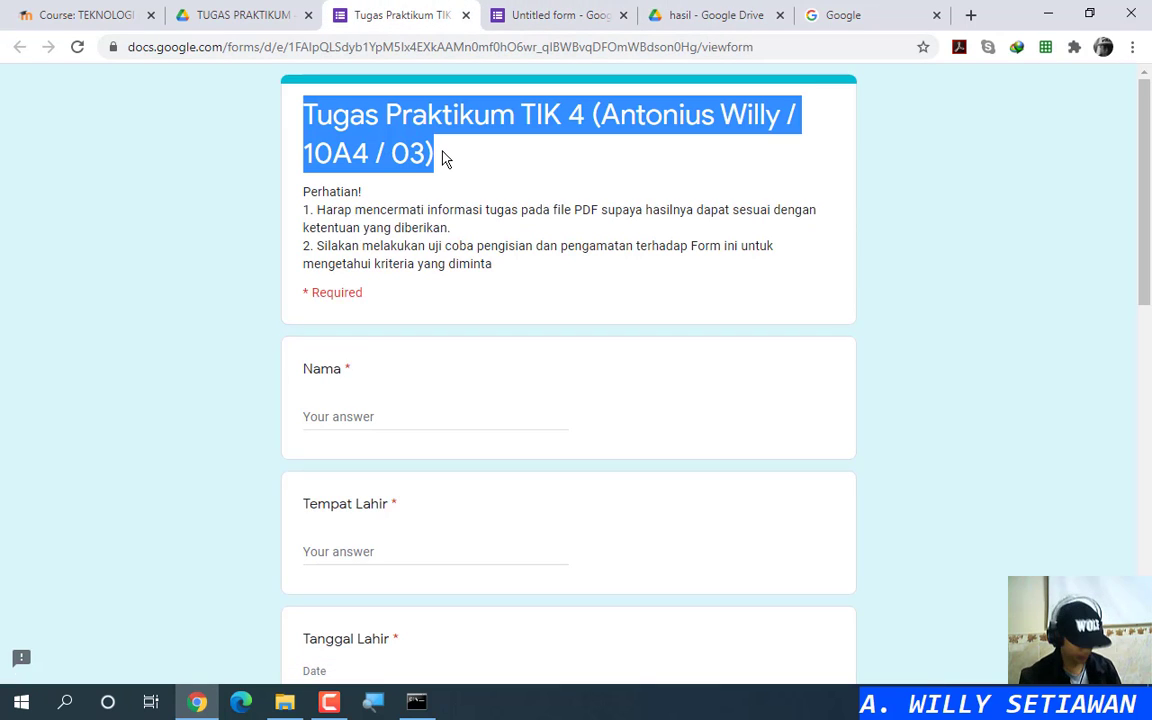
pyautogui.click(552, 18)
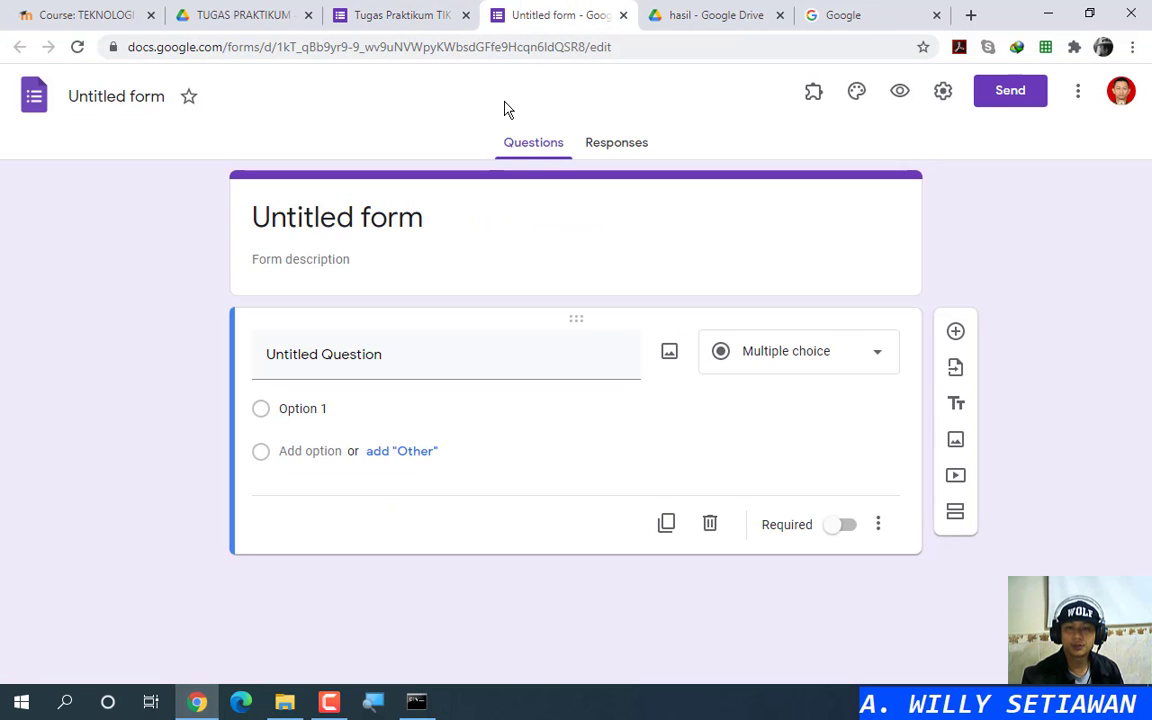
pyautogui.click(99, 93)
pyautogui.hotkey('ctrl', 'v')
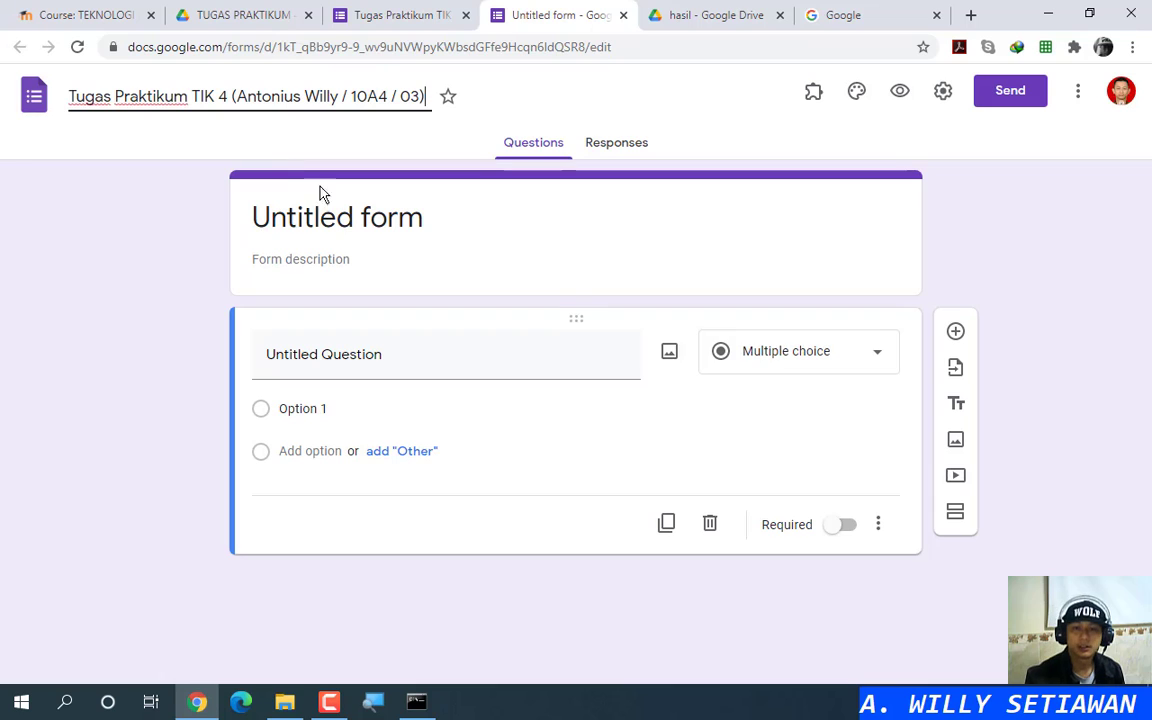
pyautogui.click(334, 219)
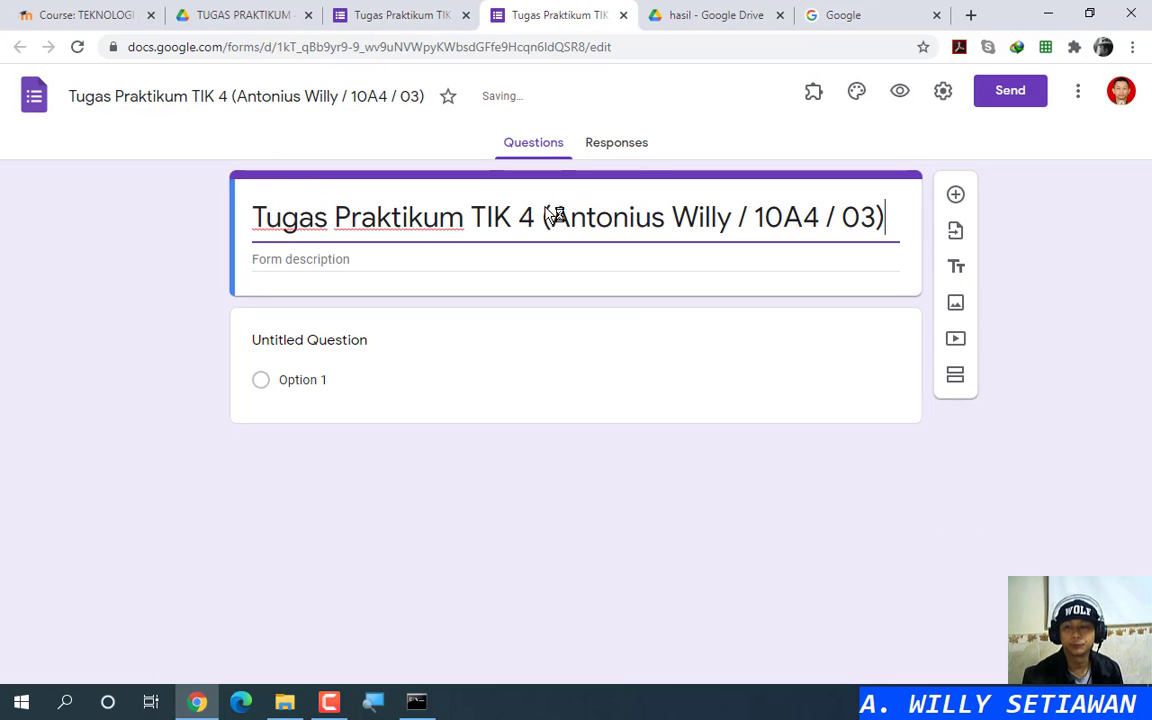
pyautogui.click(551, 217)
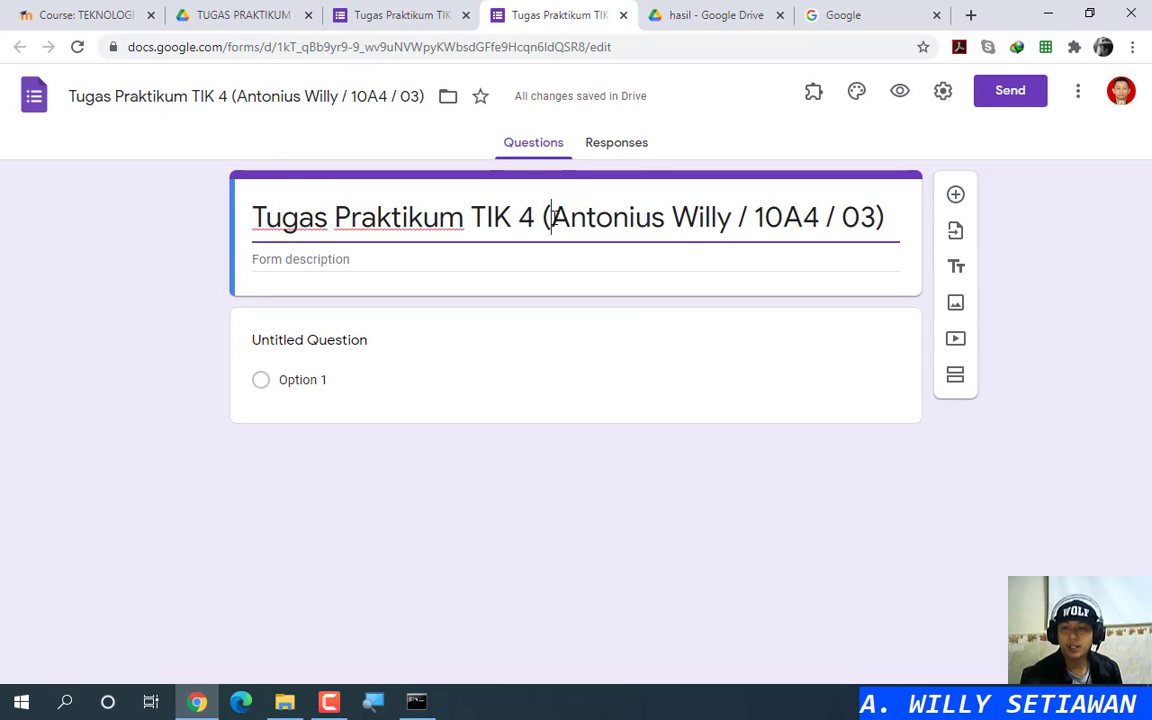
pyautogui.moveTo(551, 217); pyautogui.dragTo(876, 217)
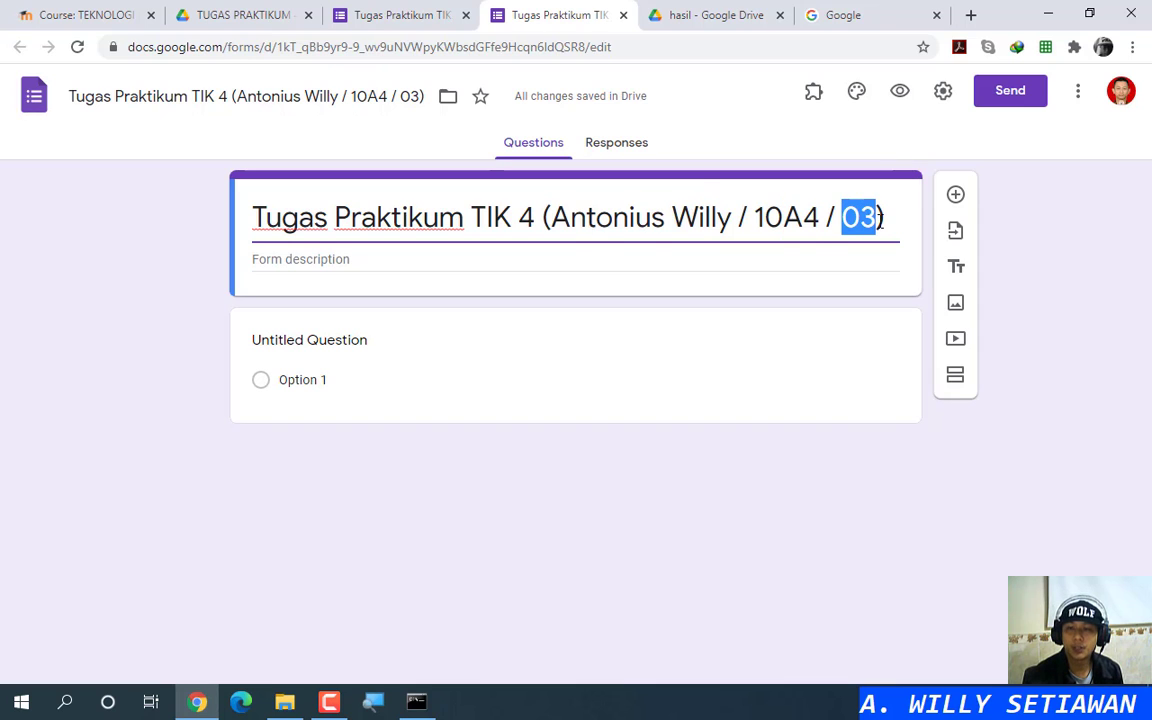
pyautogui.click(417, 256)
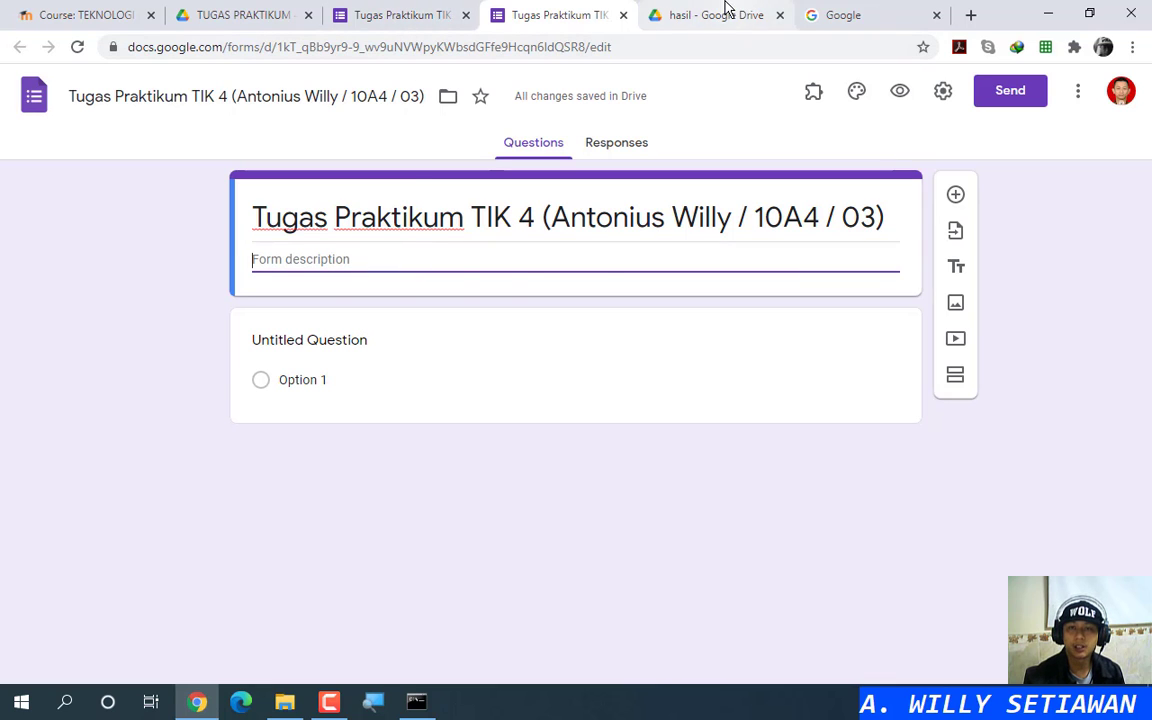
# Step: Open the TUGAS PRAKTIKUM 4 (INFO TAMBAHAN).pdf guidelines and read item 3 about the form description
pyautogui.click(244, 14)
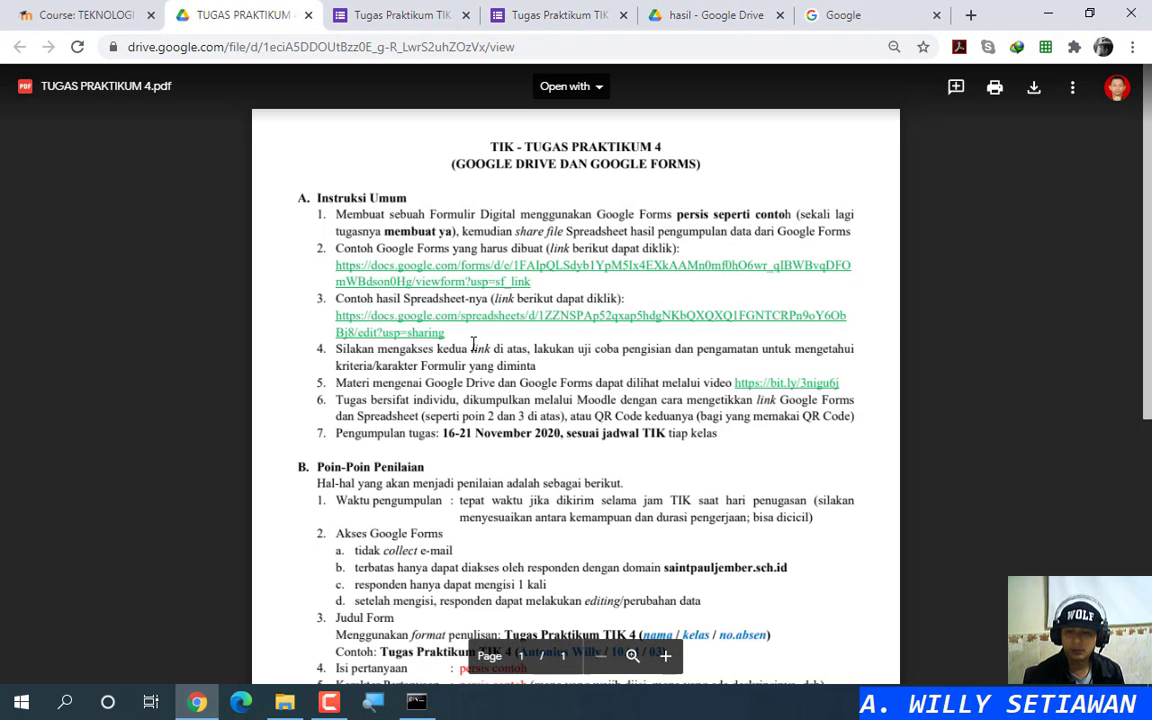
pyautogui.click(85, 15)
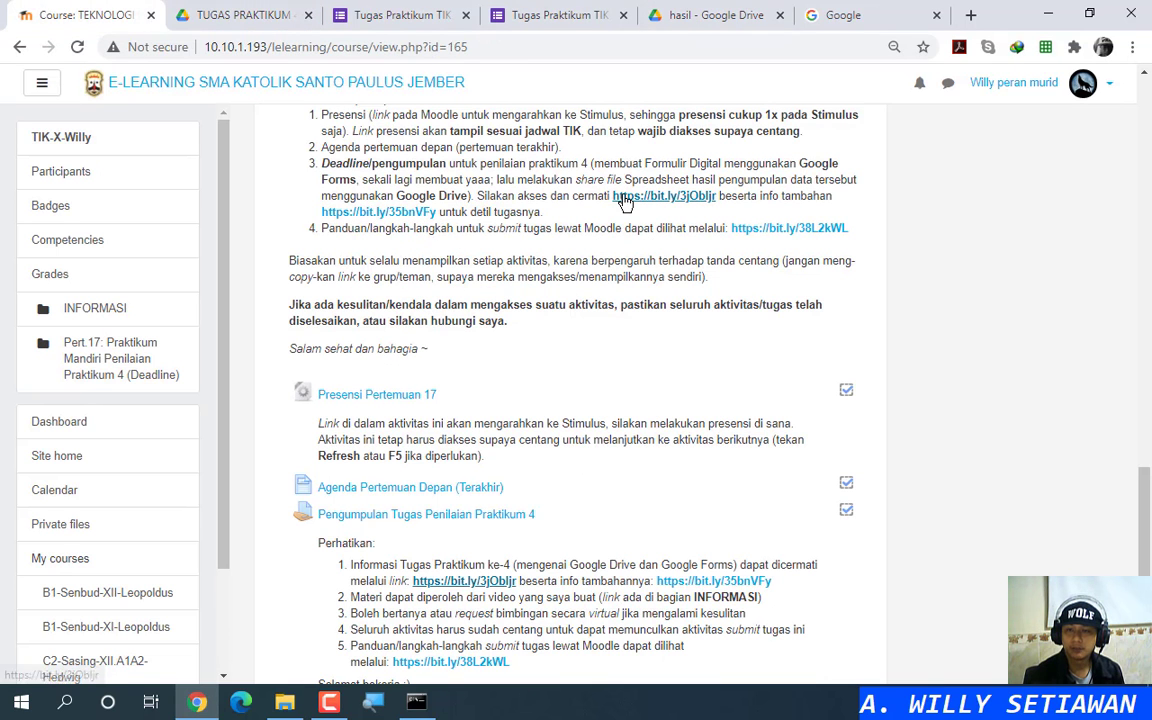
pyautogui.click(395, 222)
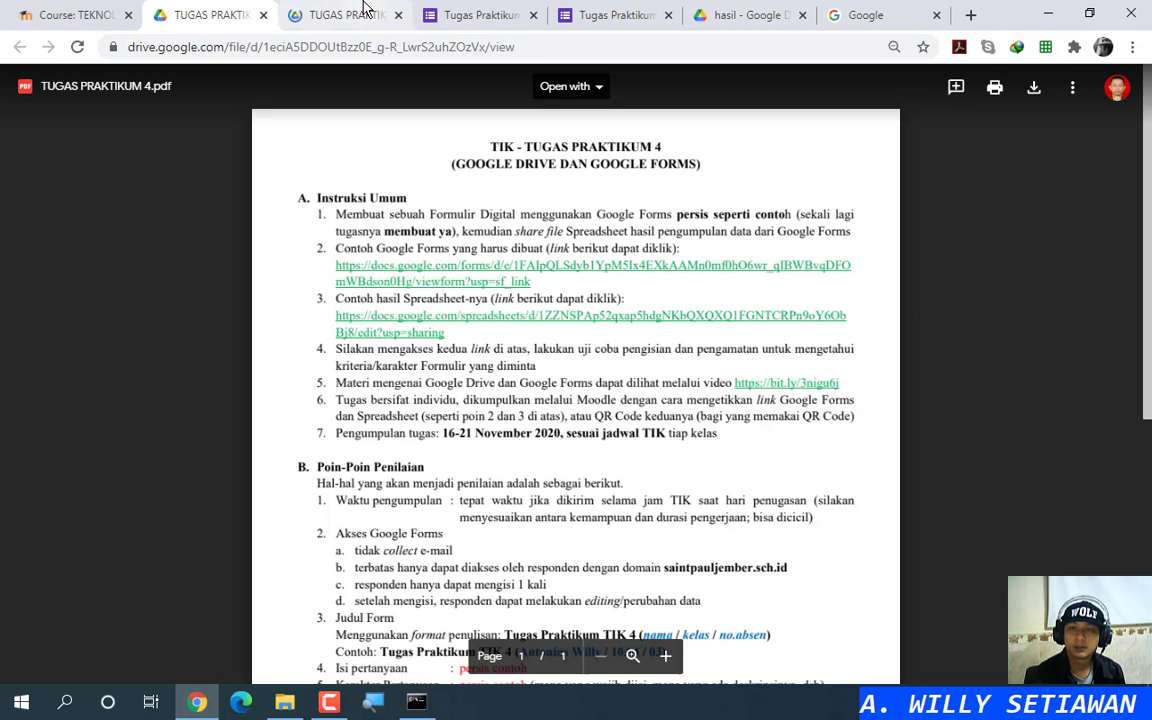
pyautogui.click(365, 10)
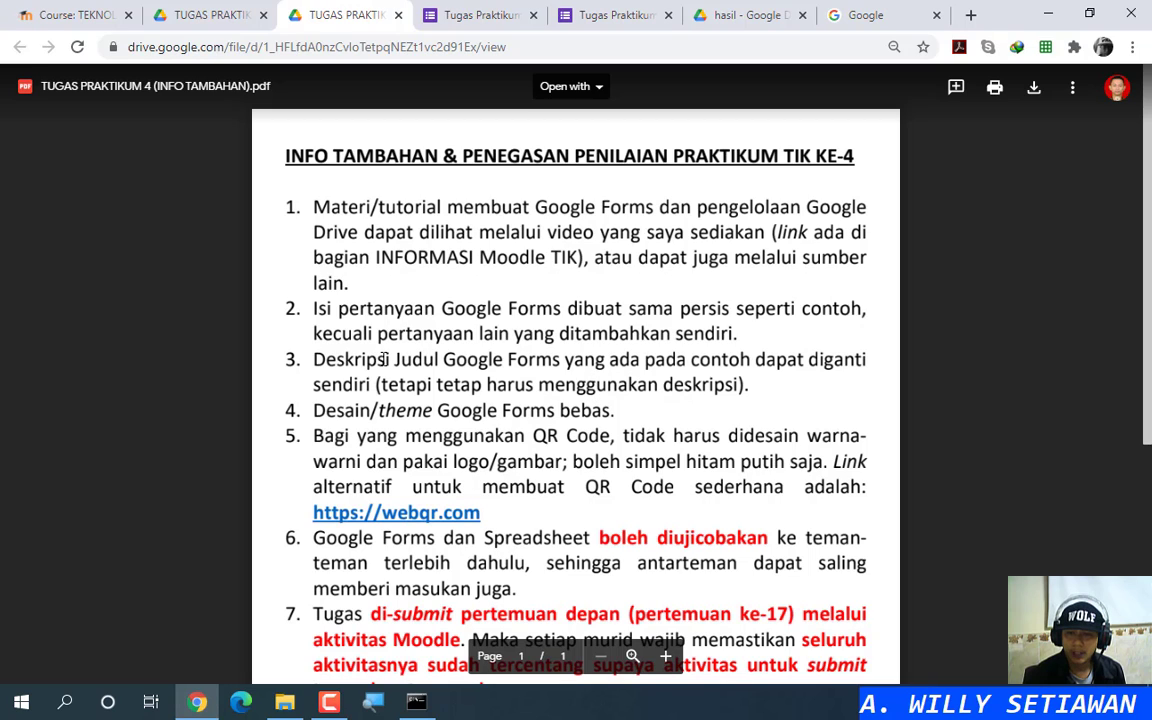
pyautogui.moveTo(315, 359); pyautogui.dragTo(754, 386)
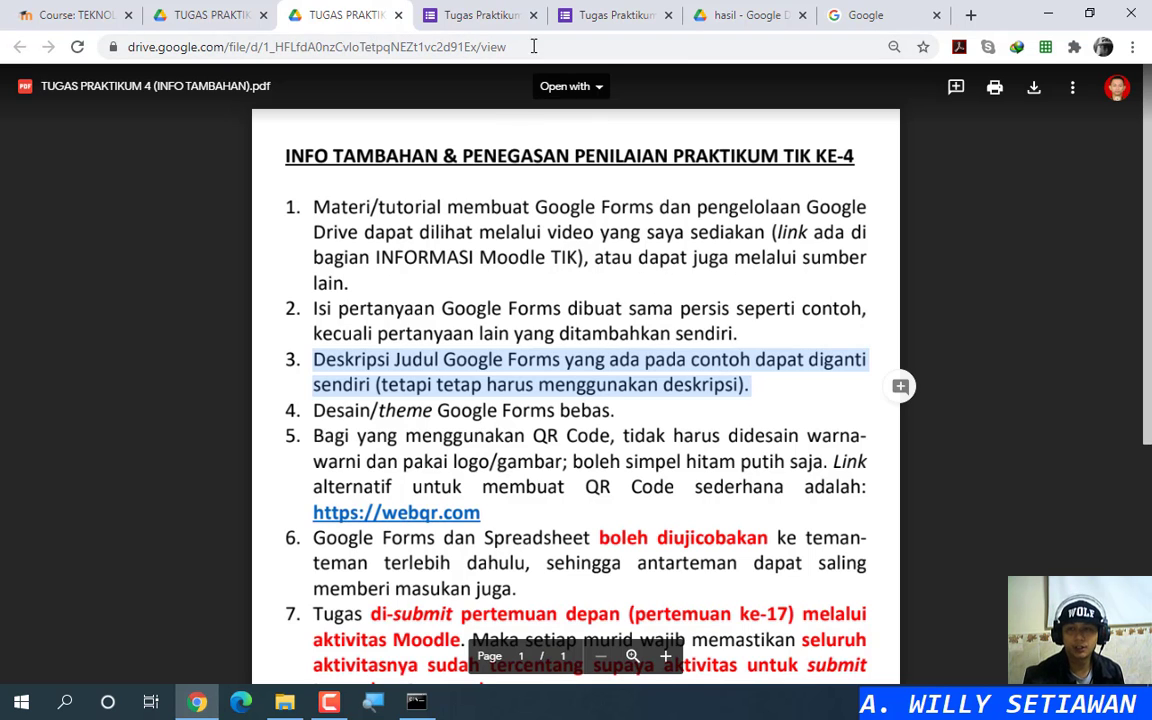
pyautogui.click(612, 15)
pyautogui.click(465, 14)
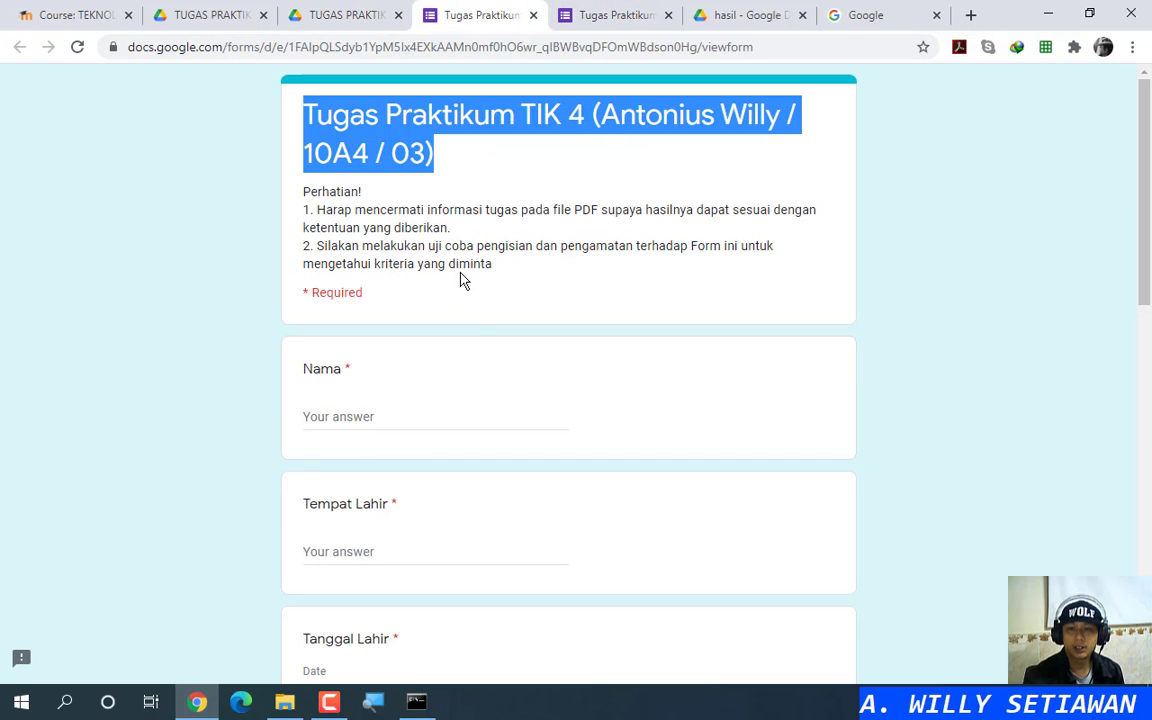
# Step: Enter the form description 'Isilah pertanyaan-pertanyaan berikut dengan benar.' on the new form
pyautogui.click(594, 18)
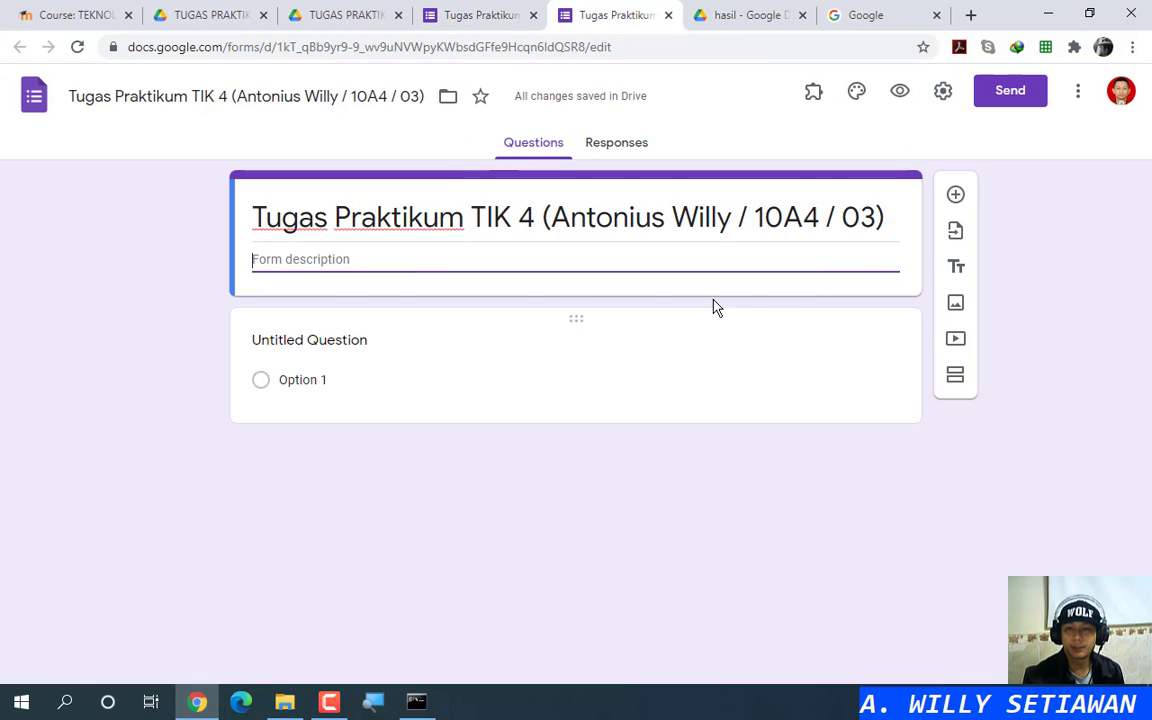
pyautogui.click(332, 20)
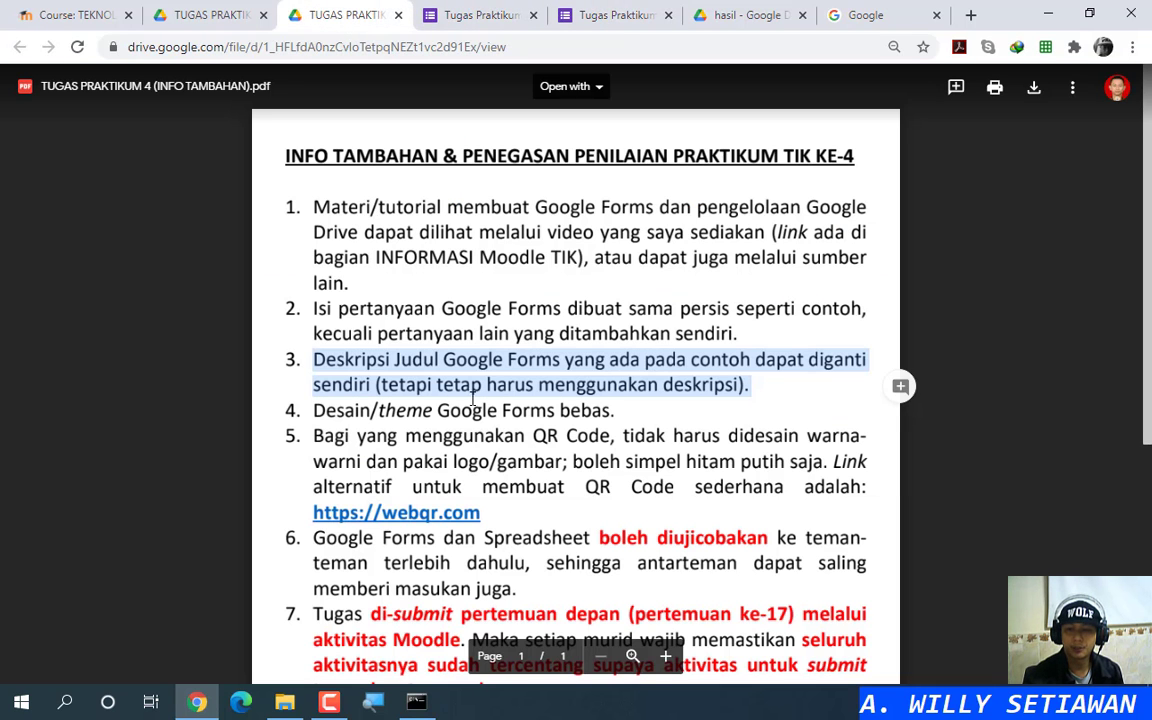
pyautogui.click(597, 15)
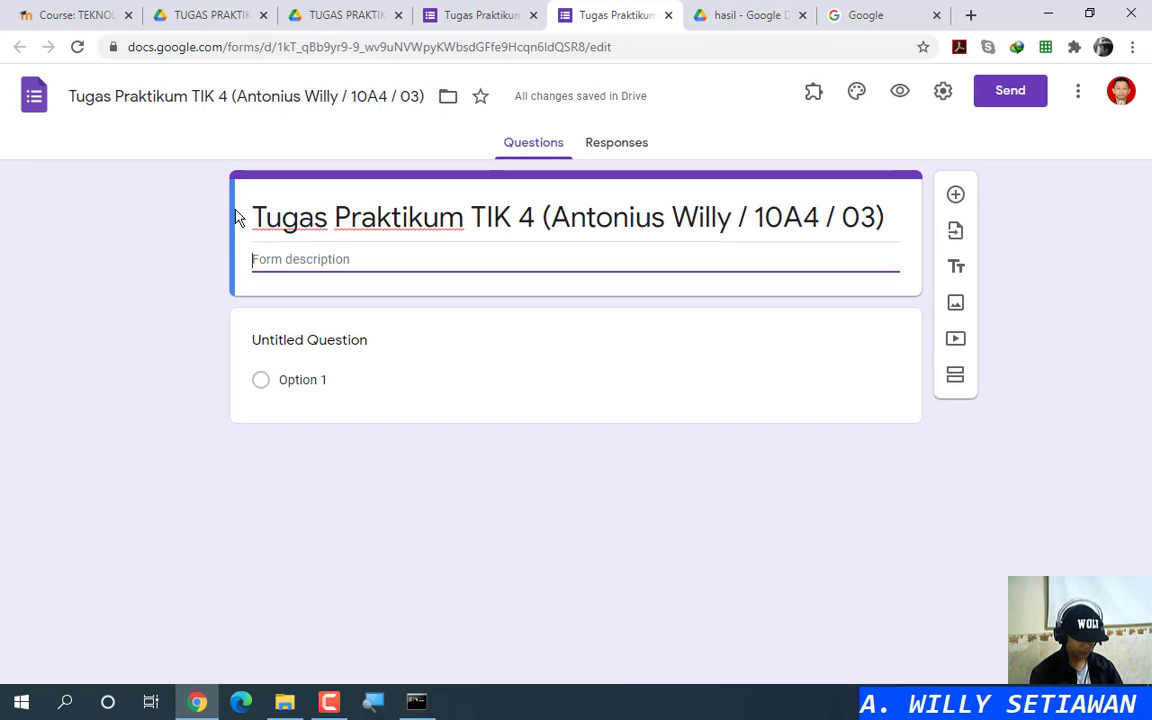
pyautogui.write('Isilah pertany')
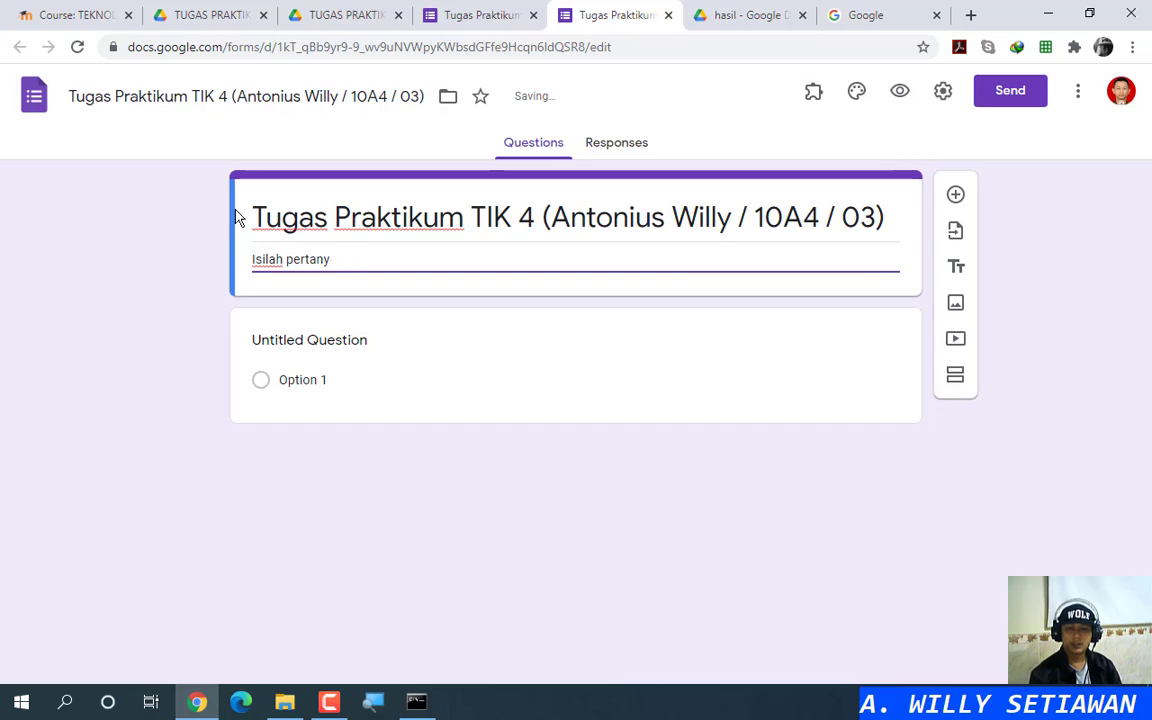
pyautogui.write('uaaaan-pertanyaan')
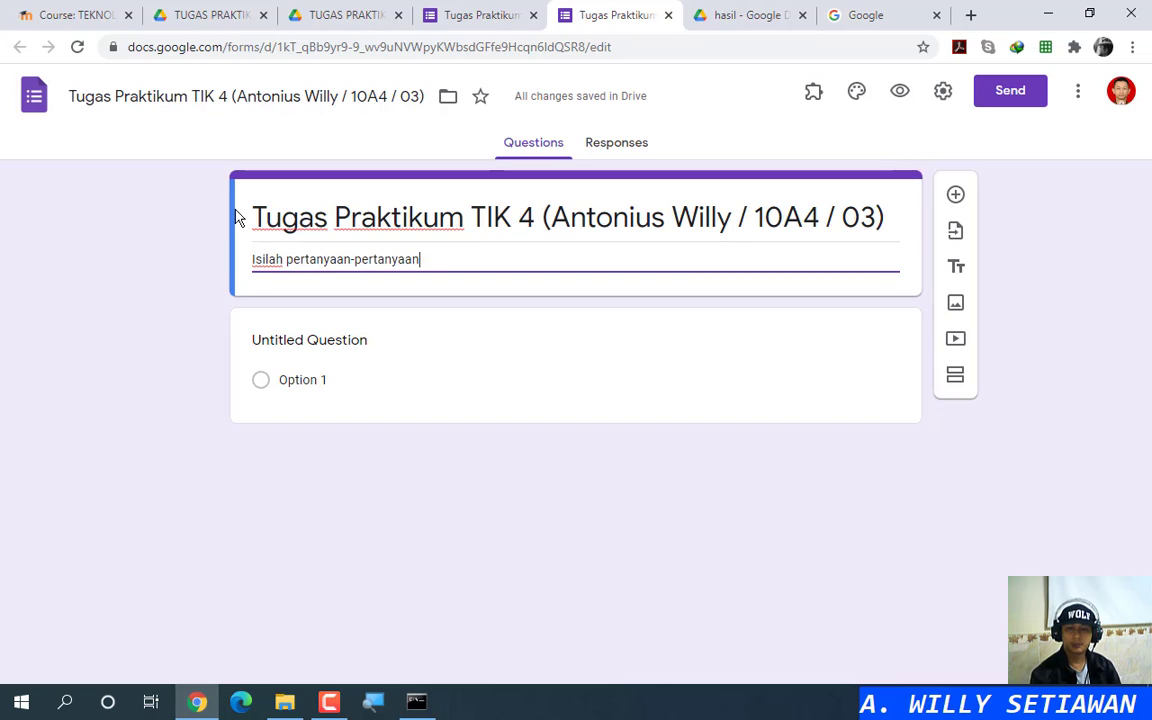
pyautogui.write(' berikt')
pyautogui.press('BackSpace')
pyautogui.write('ut ')
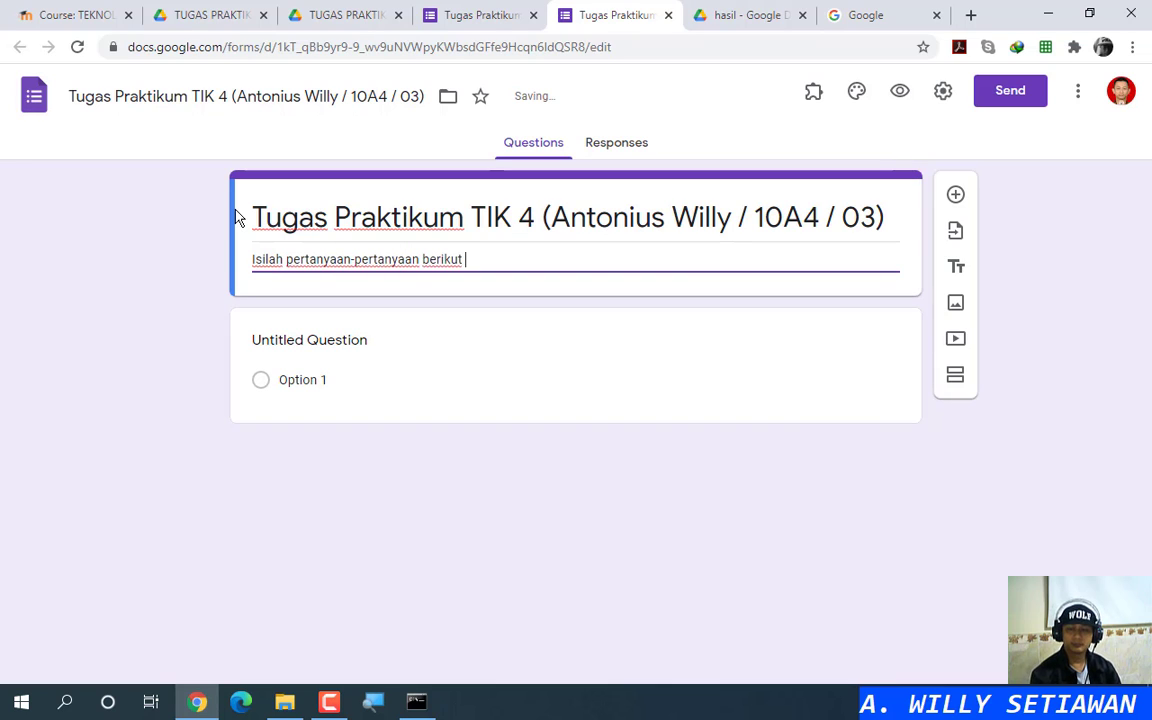
pyautogui.write('dengan benar.')
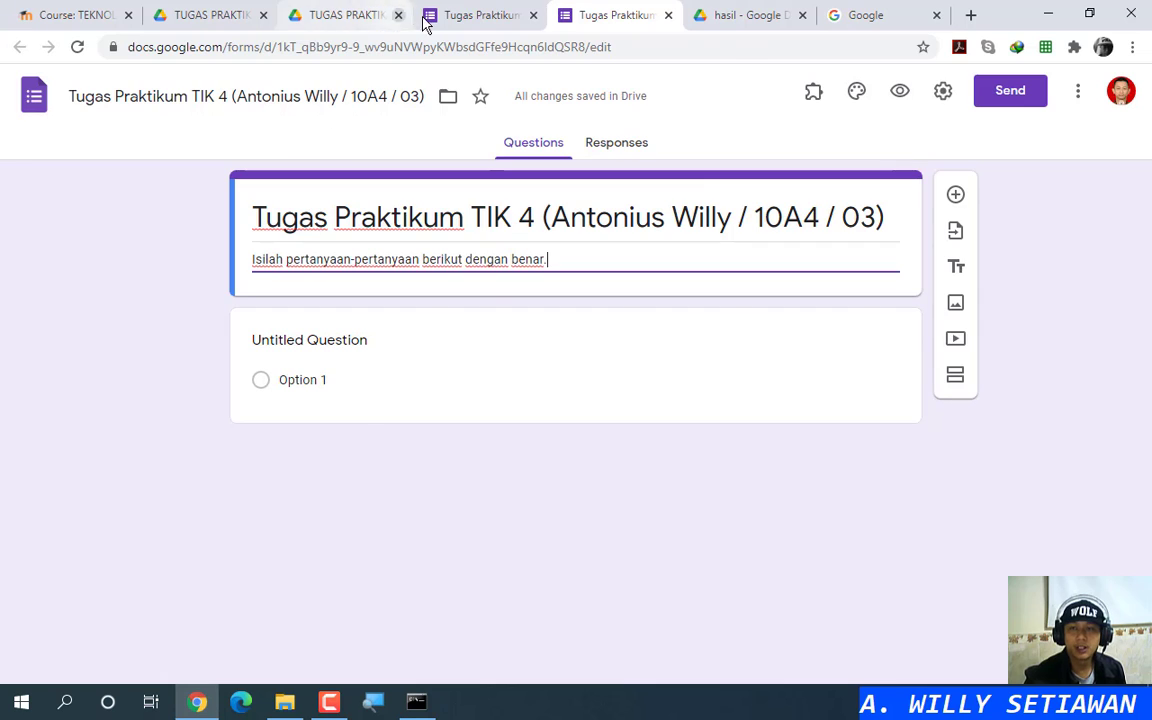
pyautogui.click(478, 17)
pyautogui.click(458, 228)
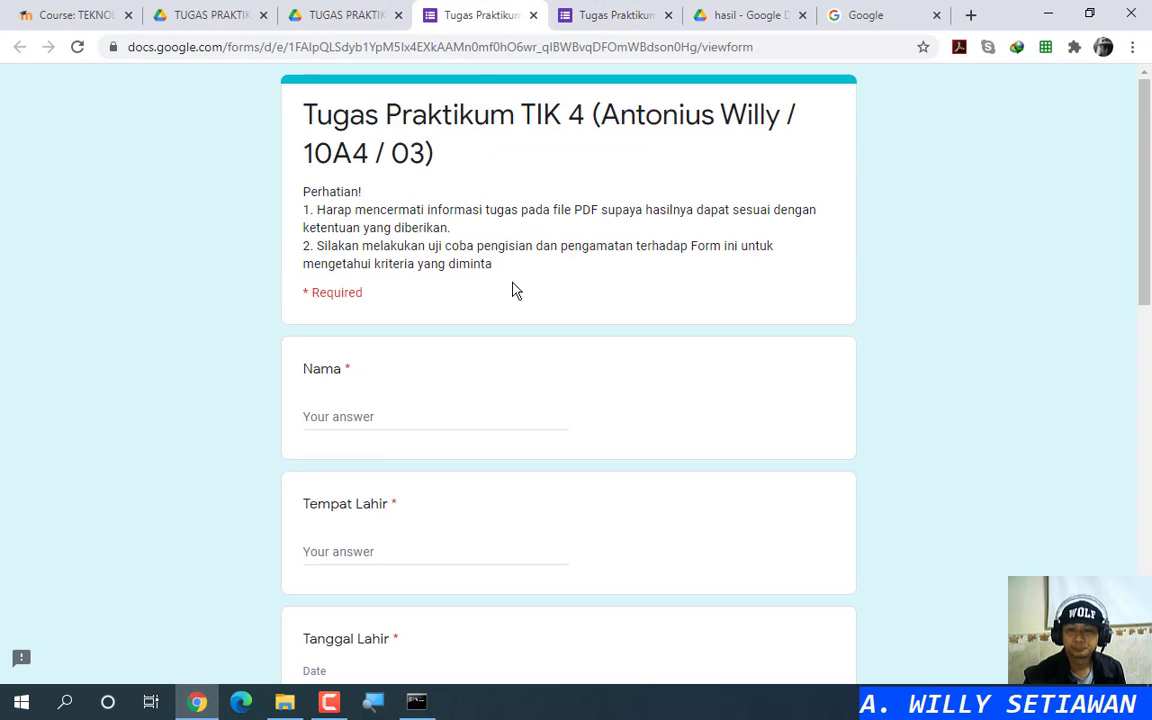
# Step: Create the required short-answer question 'Nama', add a blank question, and select the example's Tempat Lahir title
pyautogui.scroll(-2, 508, 289)
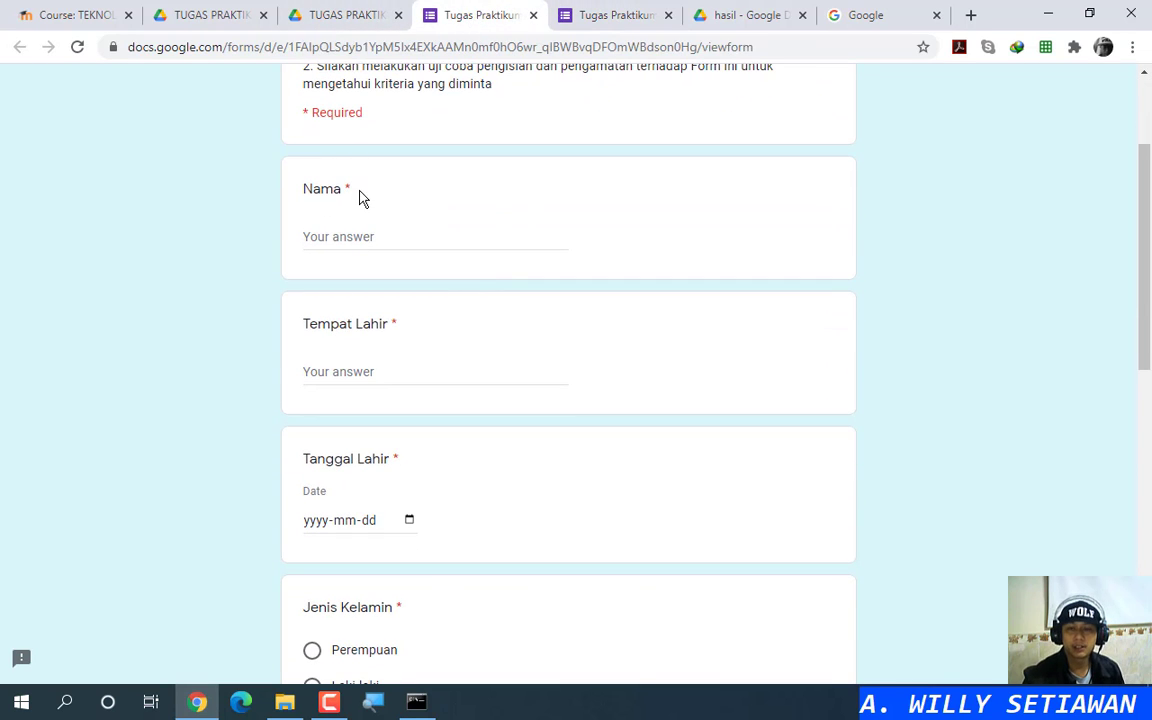
pyautogui.press('ctrl')
pyautogui.press('ctrl')
pyautogui.press('ctrl')
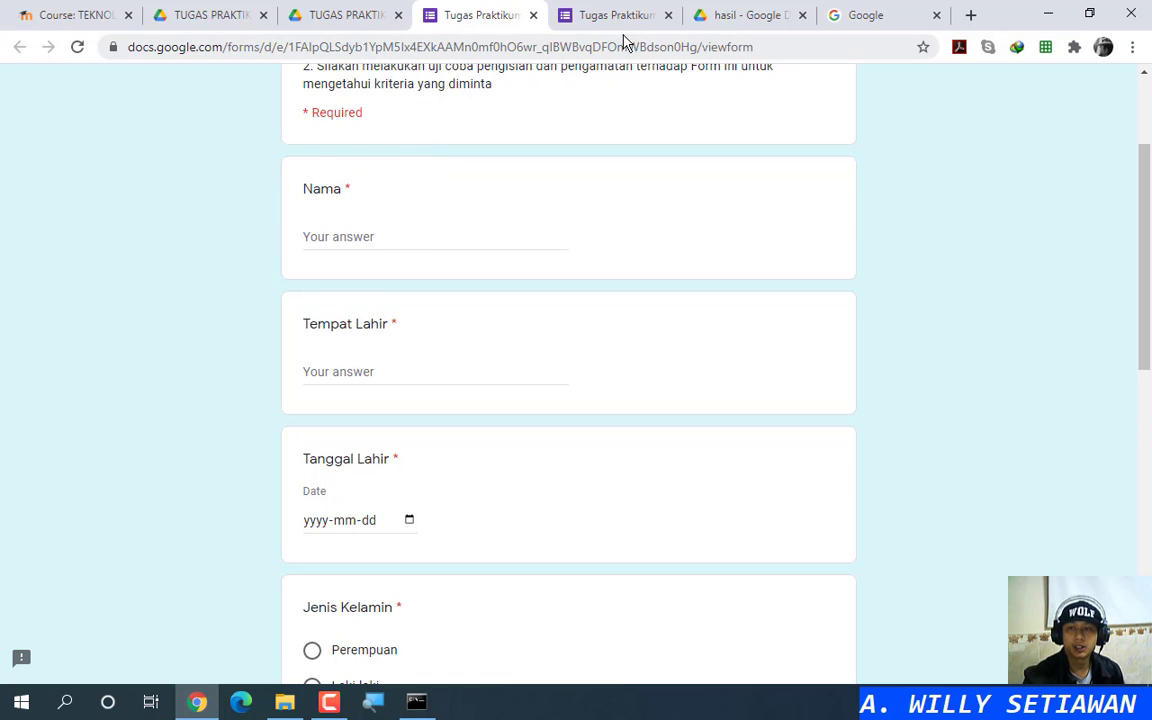
pyautogui.click(580, 16)
pyautogui.click(364, 339)
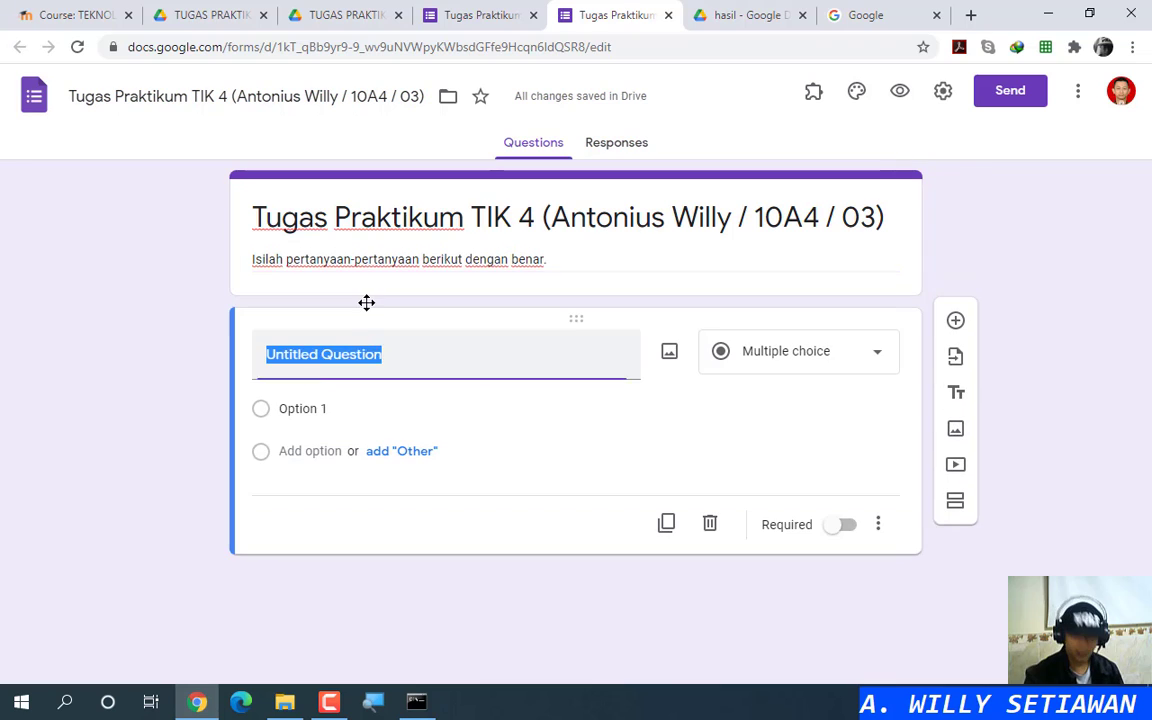
pyautogui.write('Nama')
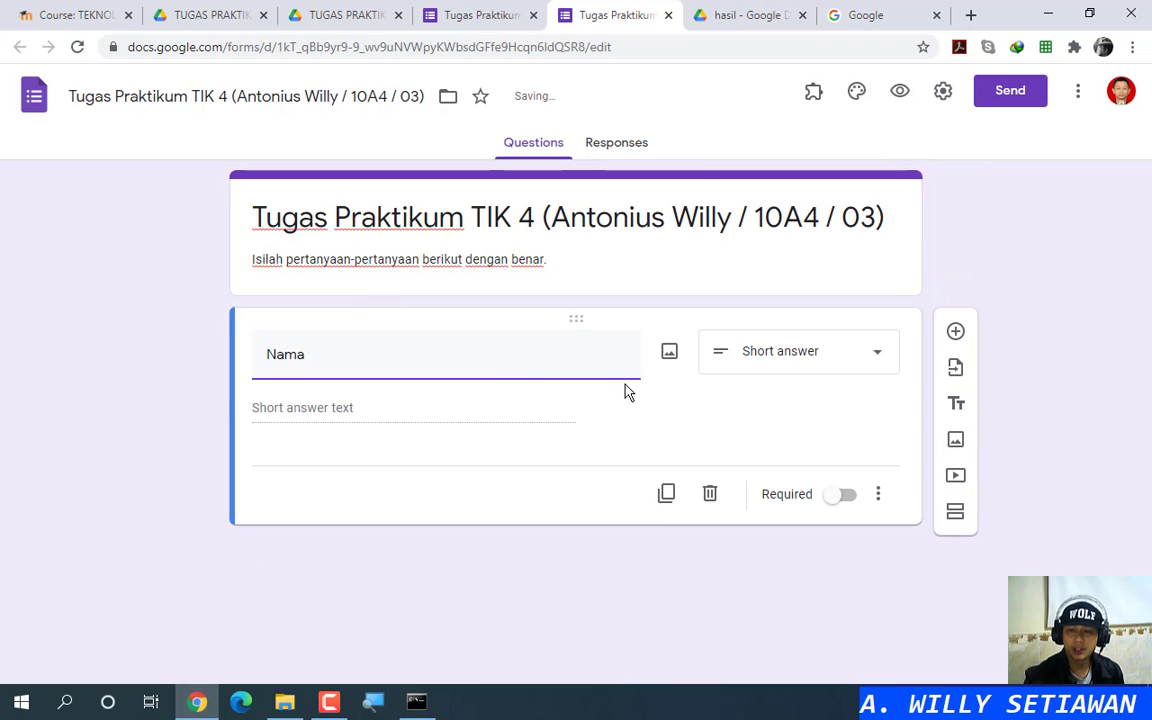
pyautogui.click(836, 494)
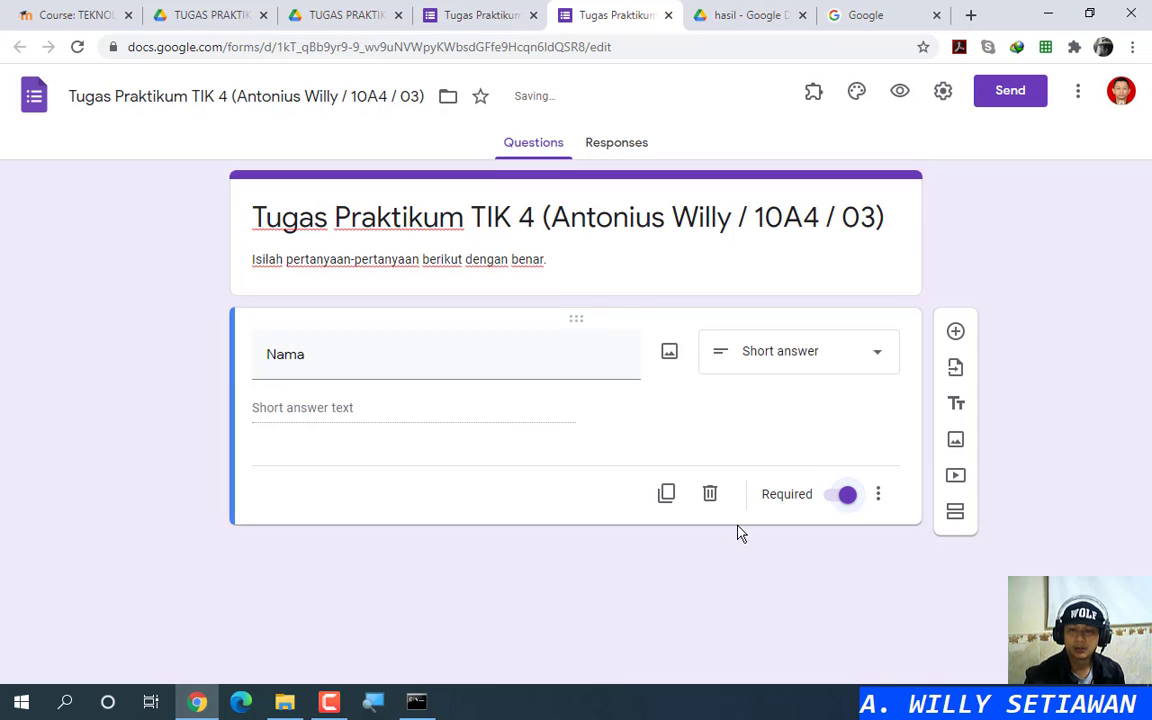
pyautogui.click(956, 333)
pyautogui.click(455, 17)
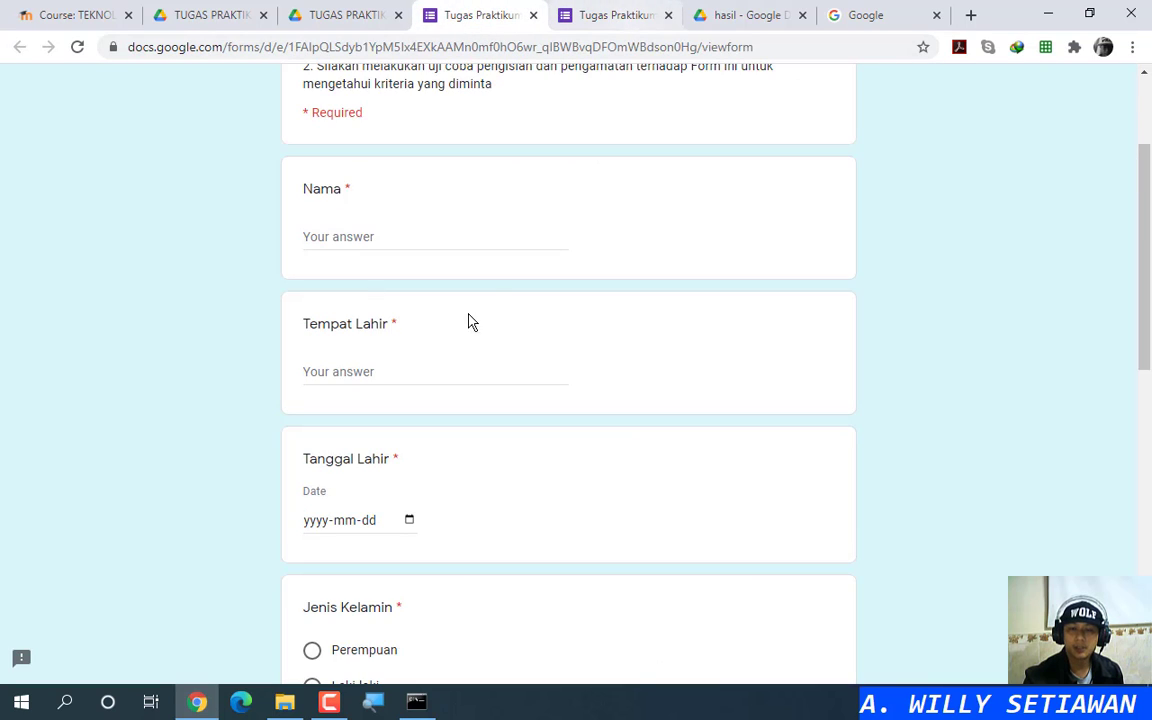
pyautogui.moveTo(303, 326); pyautogui.dragTo(385, 323)
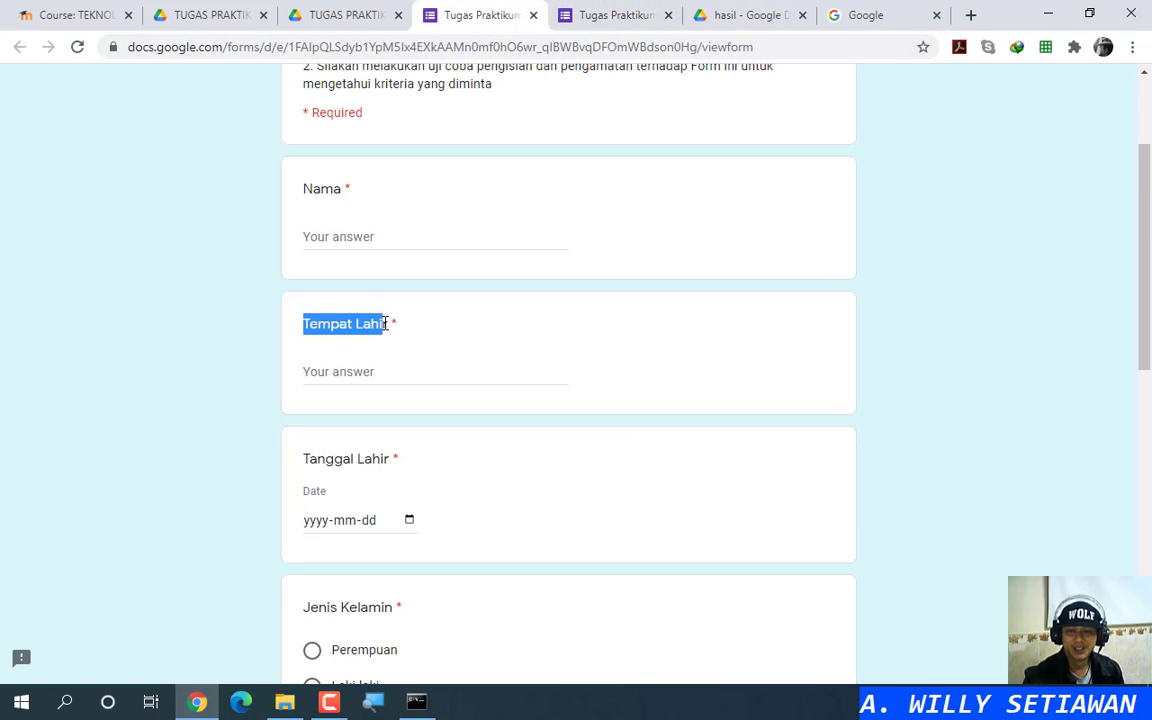
# Step: Paste 'Tempat Lahir' as a required short-answer question and add another question
pyautogui.click(590, 16)
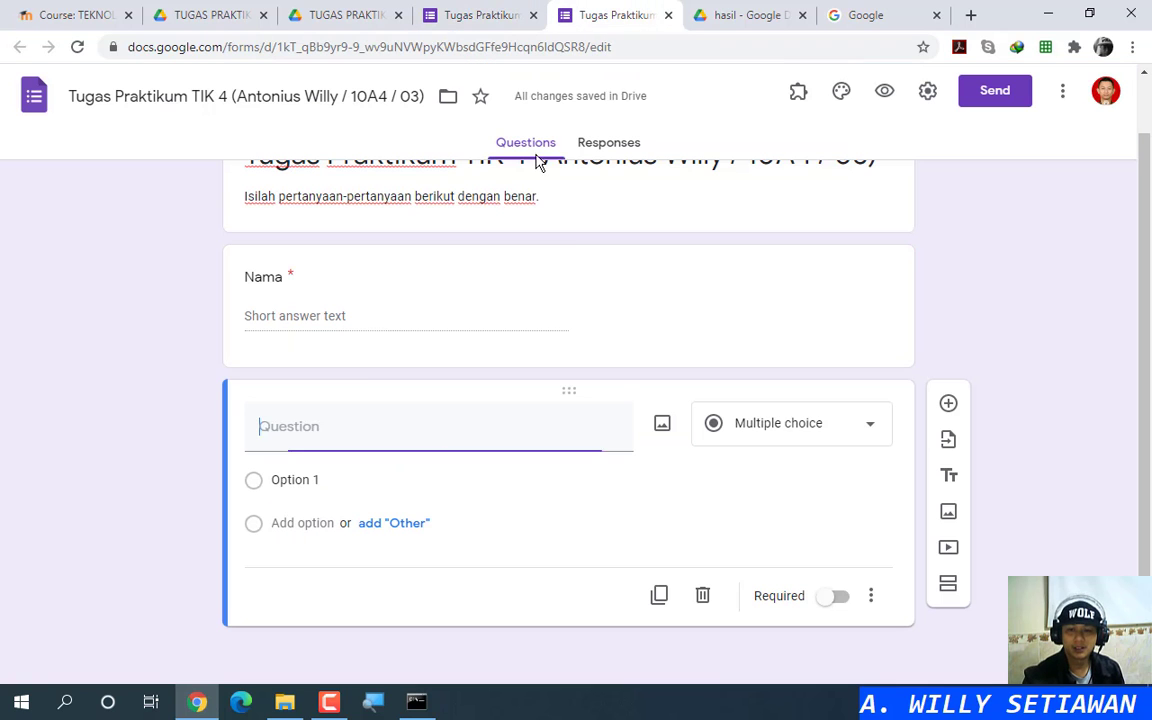
pyautogui.write('Tempat Lahir')
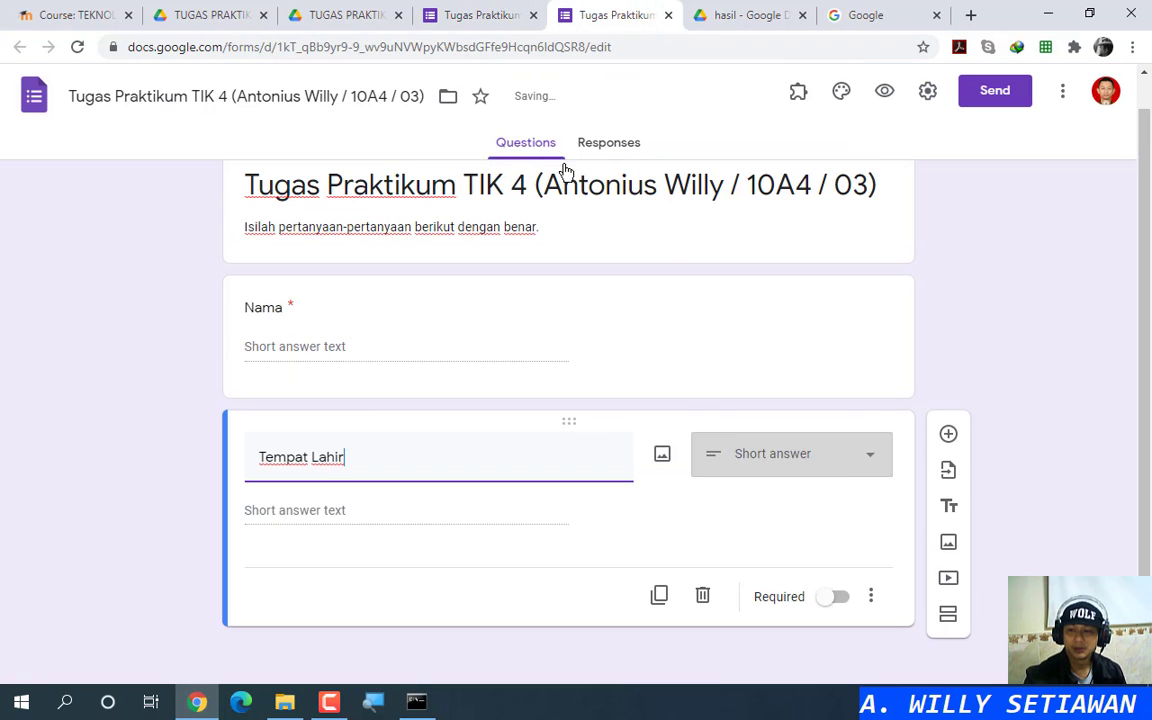
pyautogui.click(836, 599)
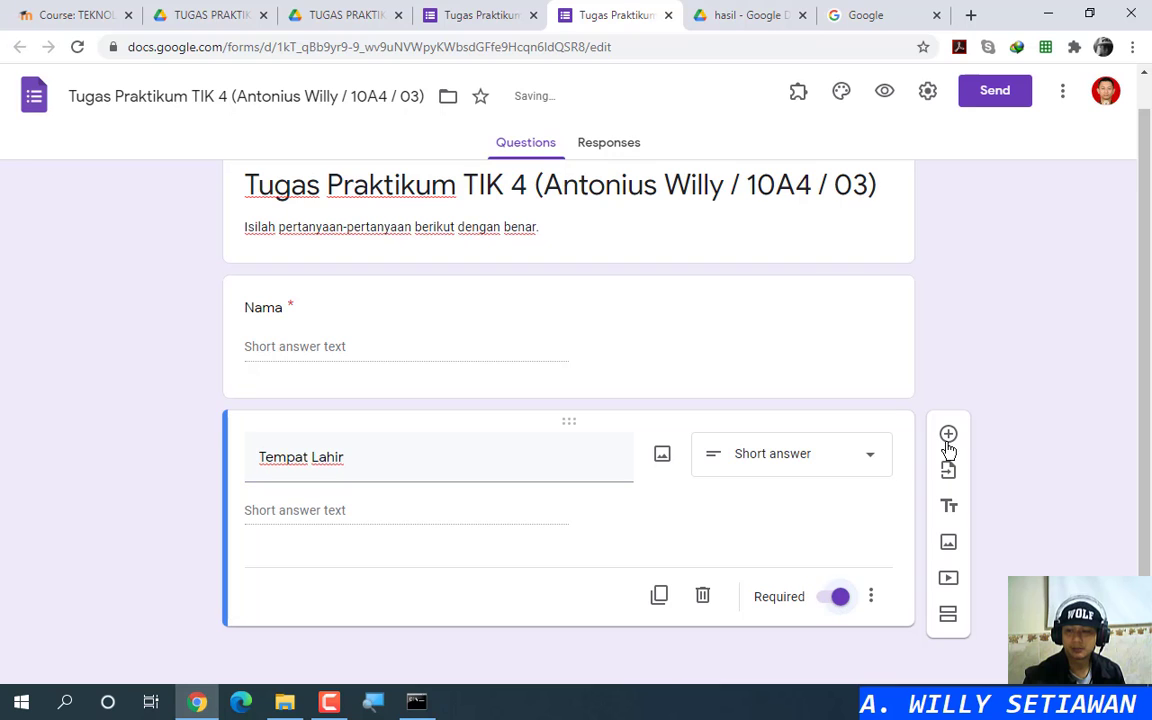
pyautogui.click(948, 434)
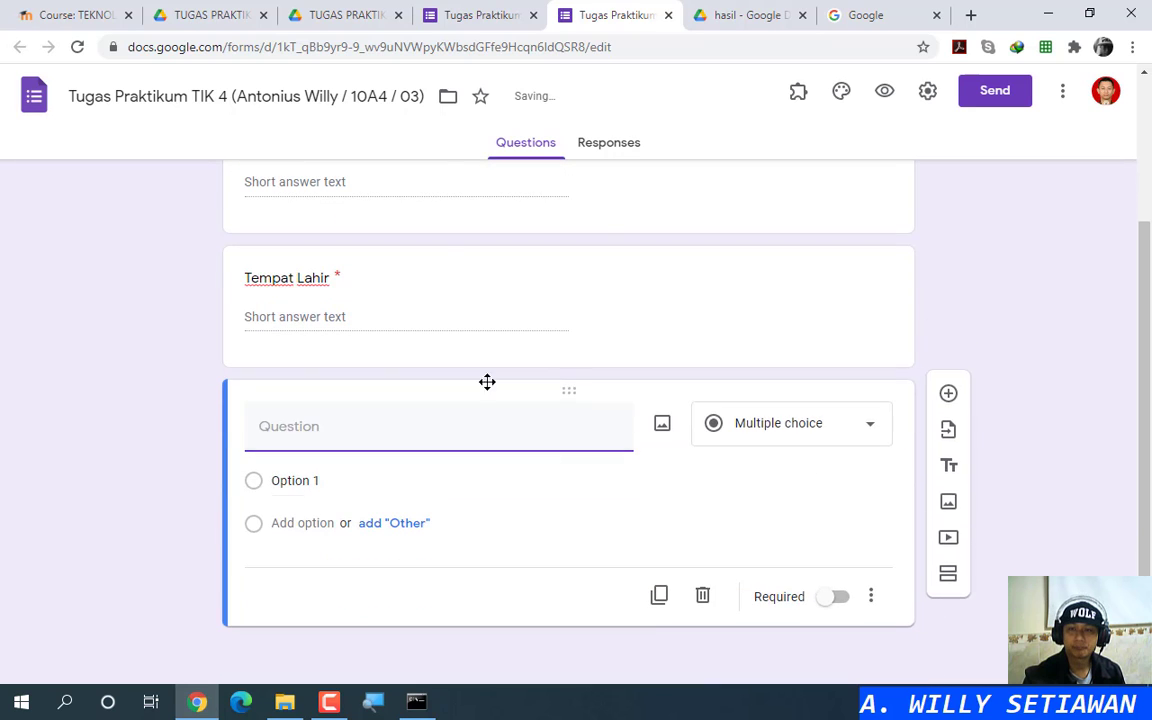
# Step: Copy 'Tanggal Lahir' from the example and make it a required Date question
pyautogui.click(458, 16)
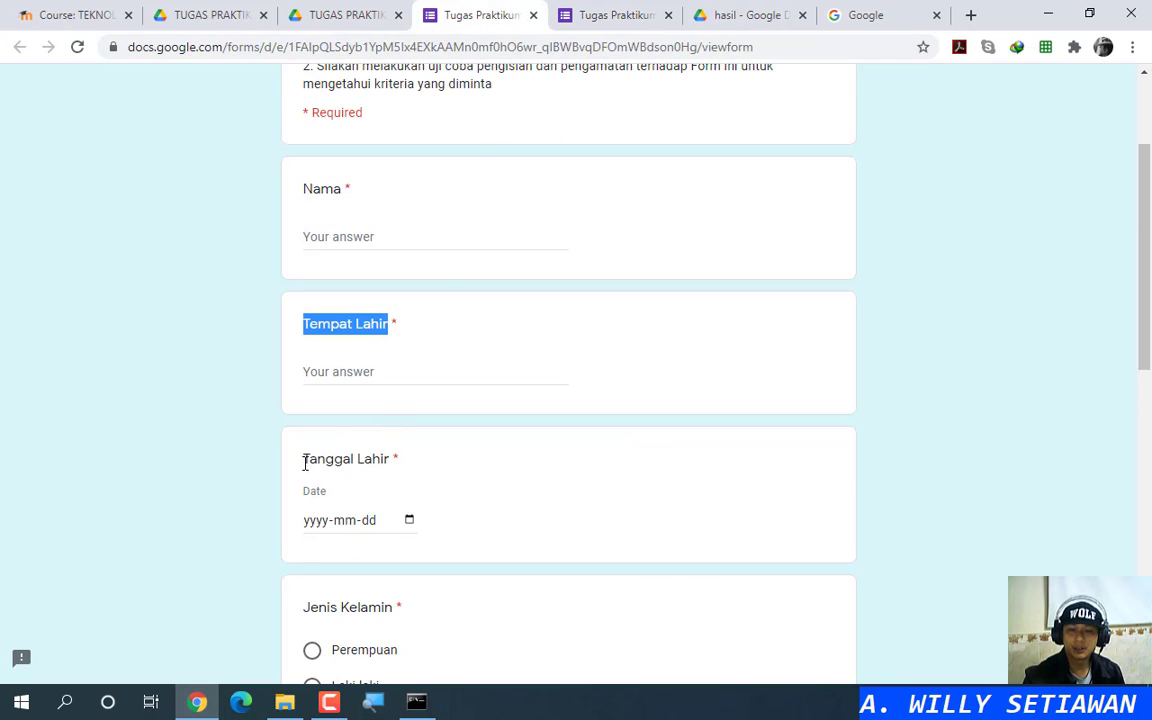
pyautogui.moveTo(305, 463); pyautogui.dragTo(389, 457)
pyautogui.hotkey('ctrl', 'c')
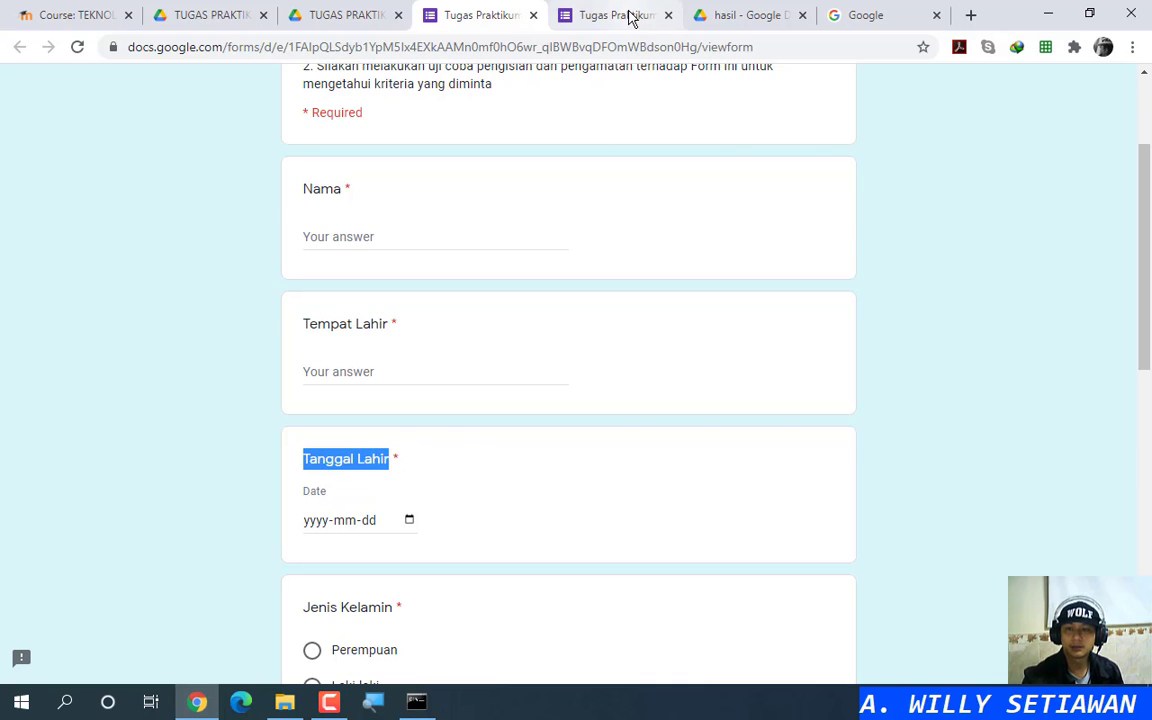
pyautogui.click(630, 17)
pyautogui.hotkey('ctrl', 'v')
pyautogui.click(813, 440)
pyautogui.click(797, 473)
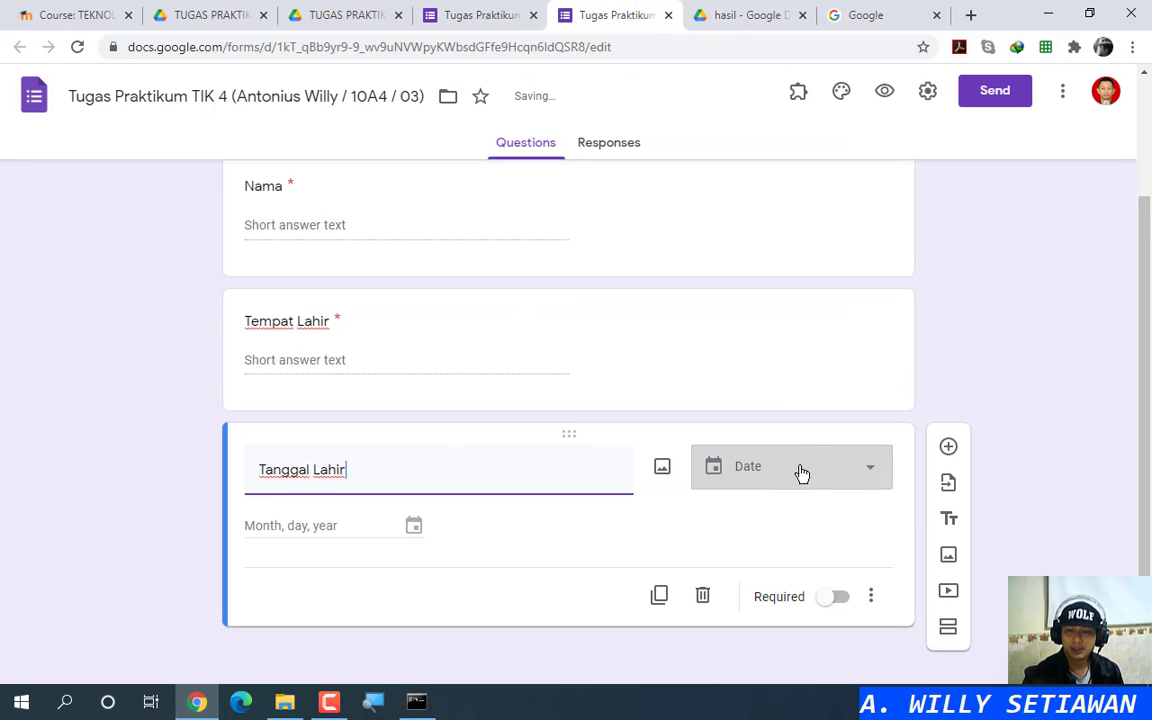
pyautogui.click(835, 598)
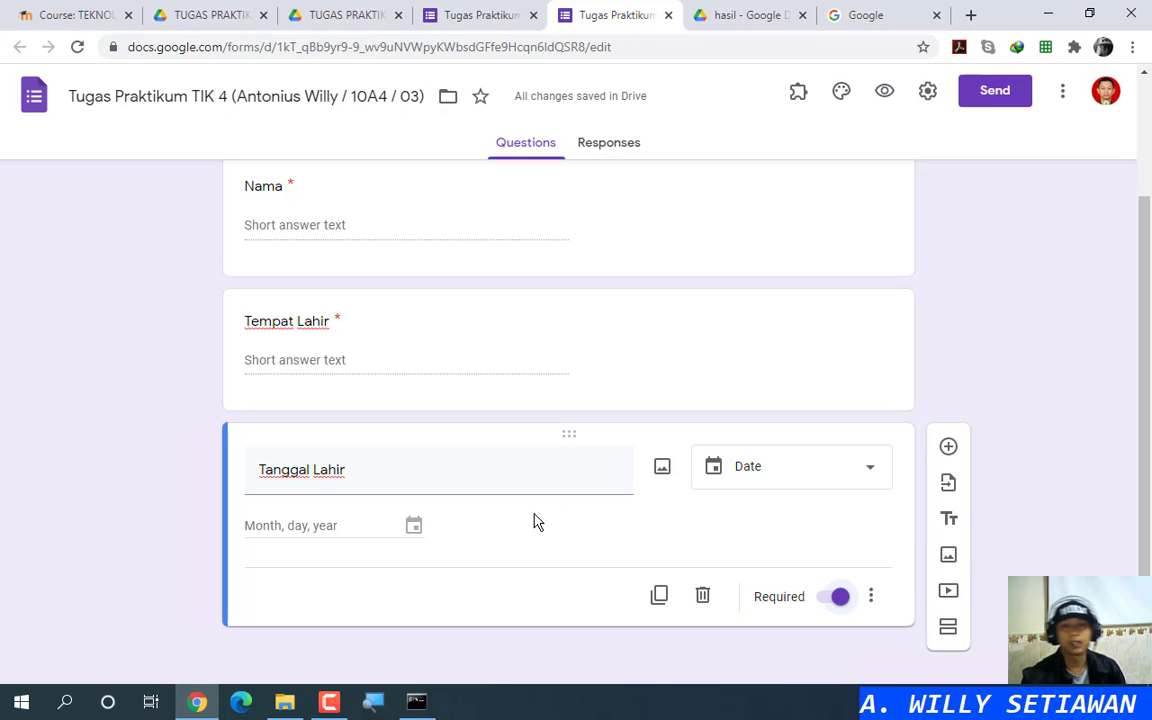
# Step: Copy 'Jenis Kelamin' from the example into a new multiple-choice question
pyautogui.click(470, 18)
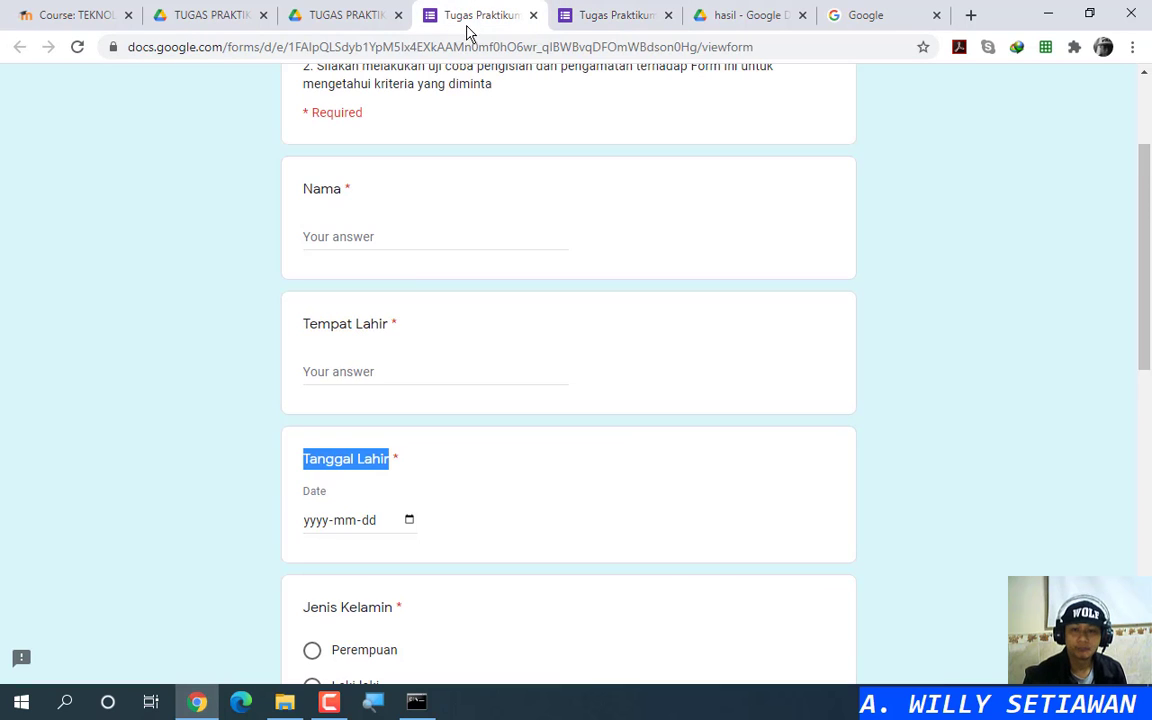
pyautogui.scroll(-5, 335, 390)
pyautogui.moveTo(303, 337); pyautogui.dragTo(393, 337)
pyautogui.click(620, 22)
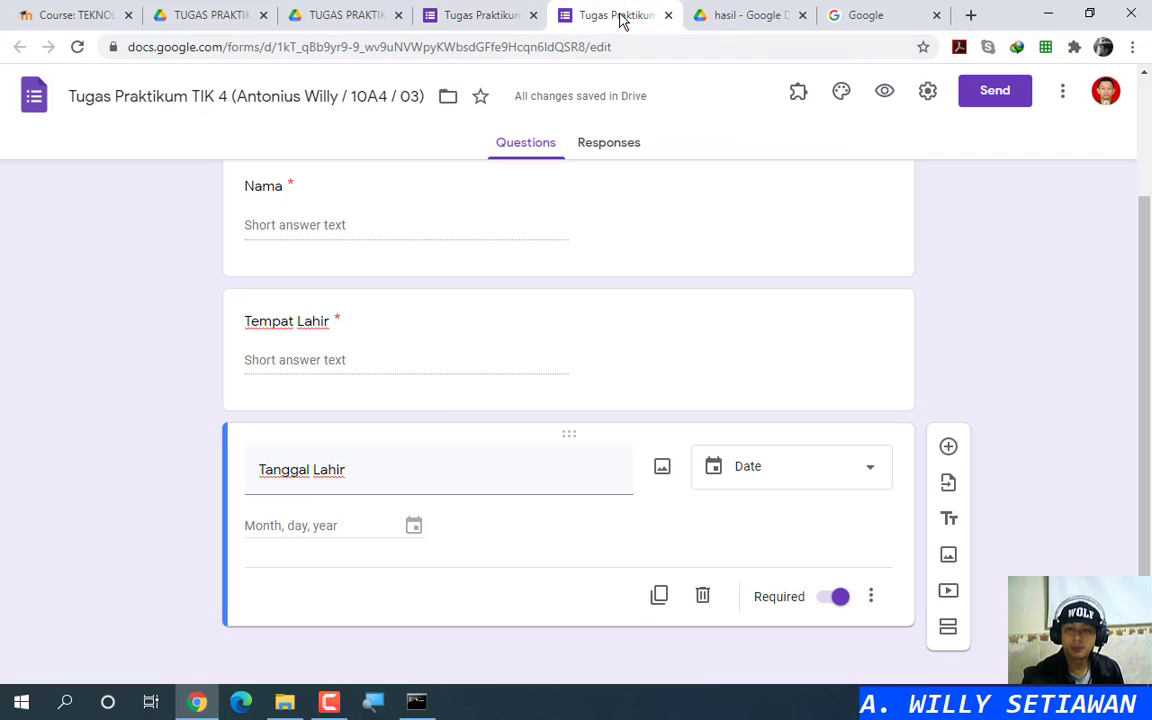
pyautogui.click(948, 447)
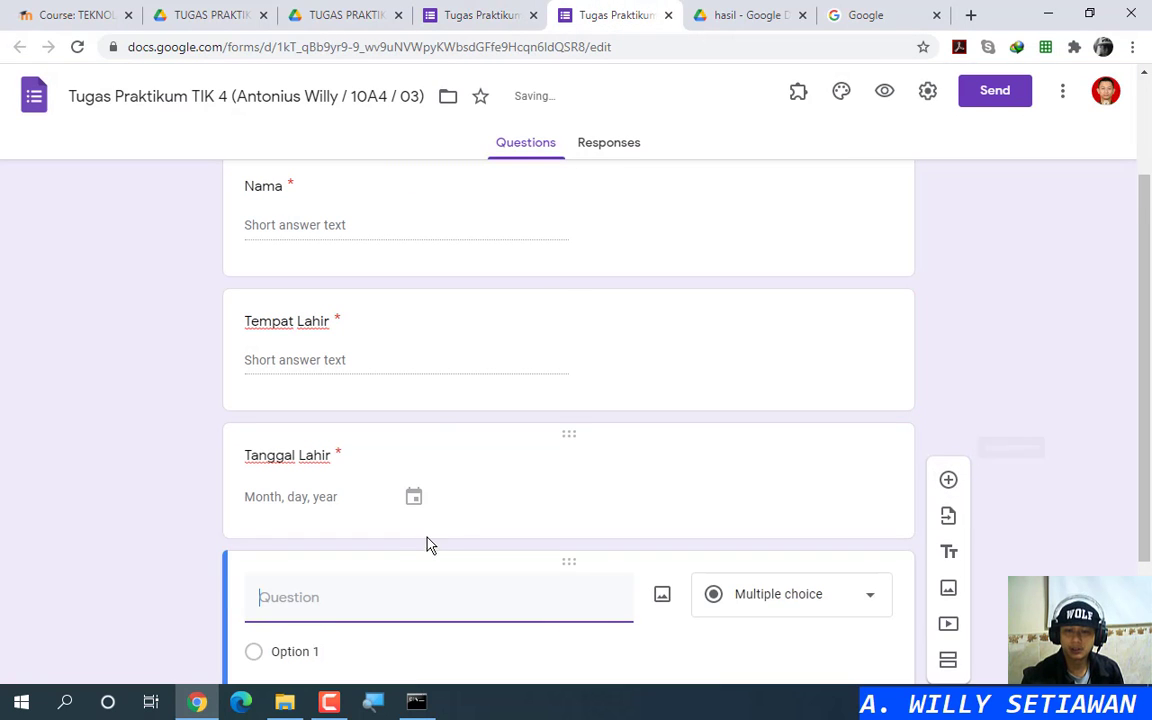
pyautogui.hotkey('ctrl', 'v')
pyautogui.scroll(-2, 478, 481)
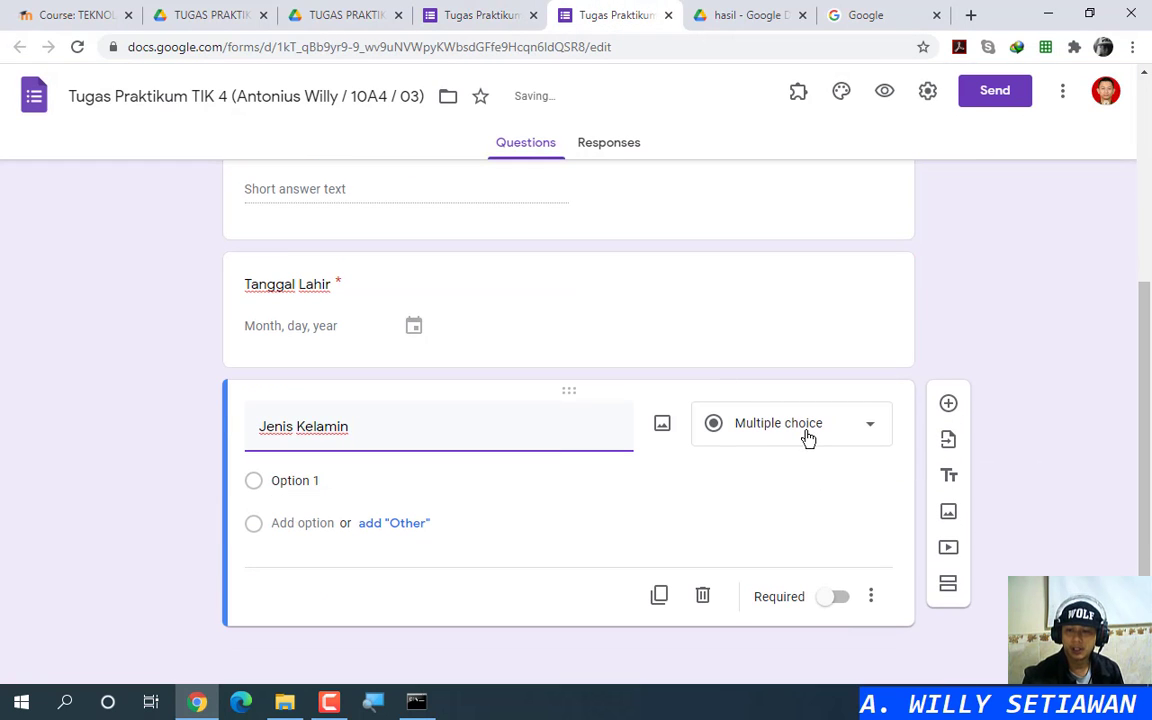
# Step: Give Jenis Kelamin the options Perempuan and Laki-laki and make it required
pyautogui.click(467, 14)
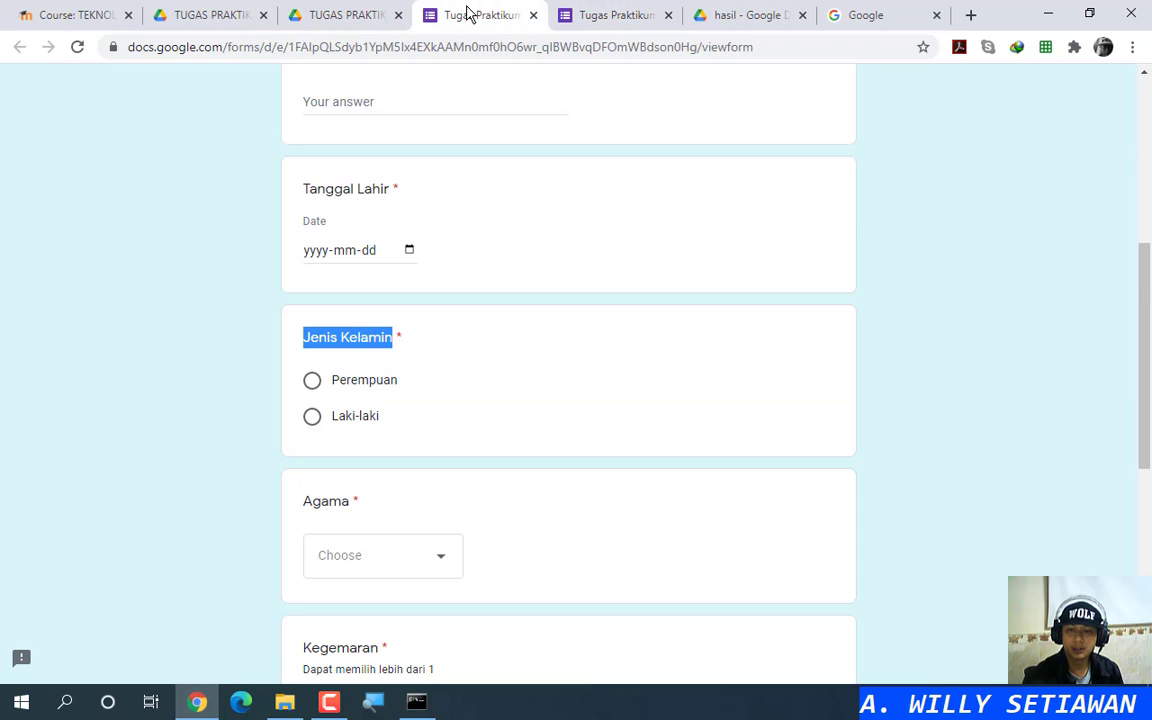
pyautogui.click(581, 14)
pyautogui.click(335, 481)
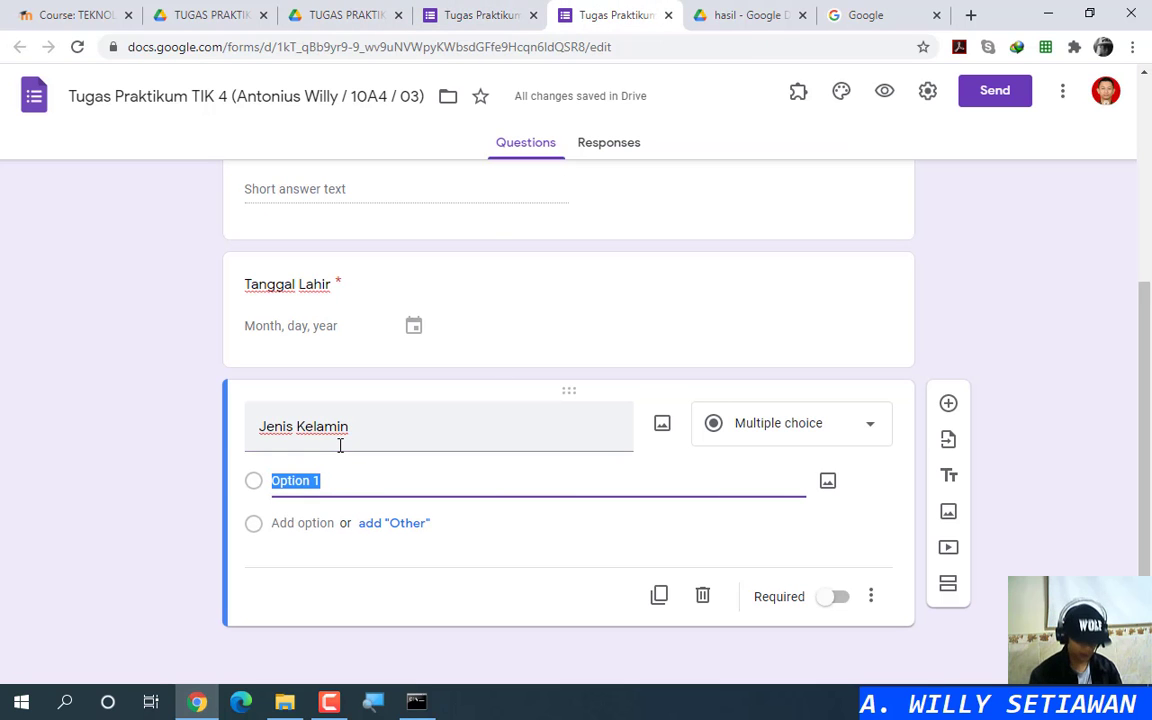
pyautogui.write('Perempu')
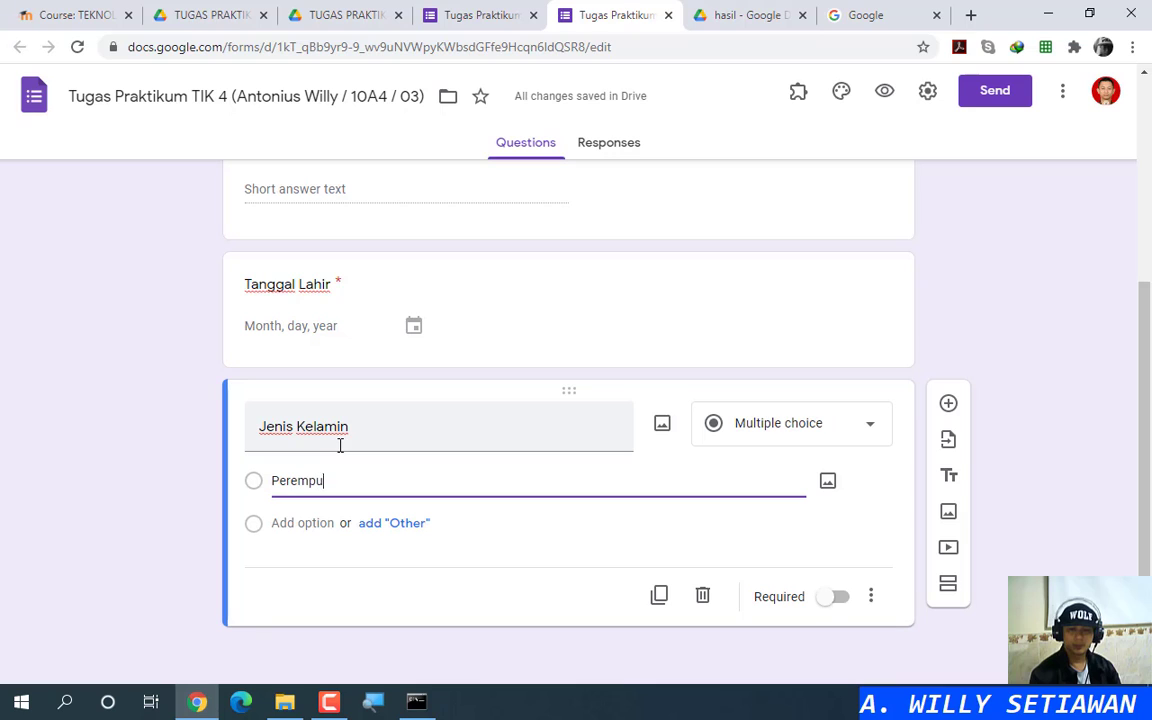
pyautogui.write('an')
pyautogui.click(291, 523)
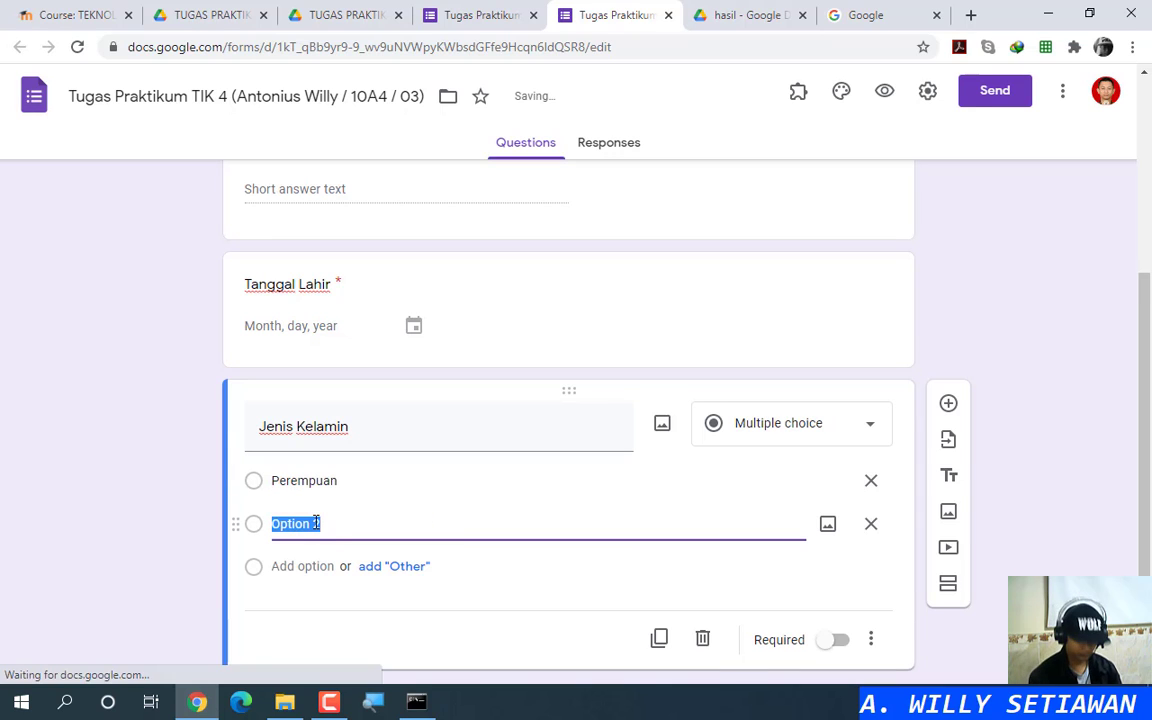
pyautogui.write('Laki-laki')
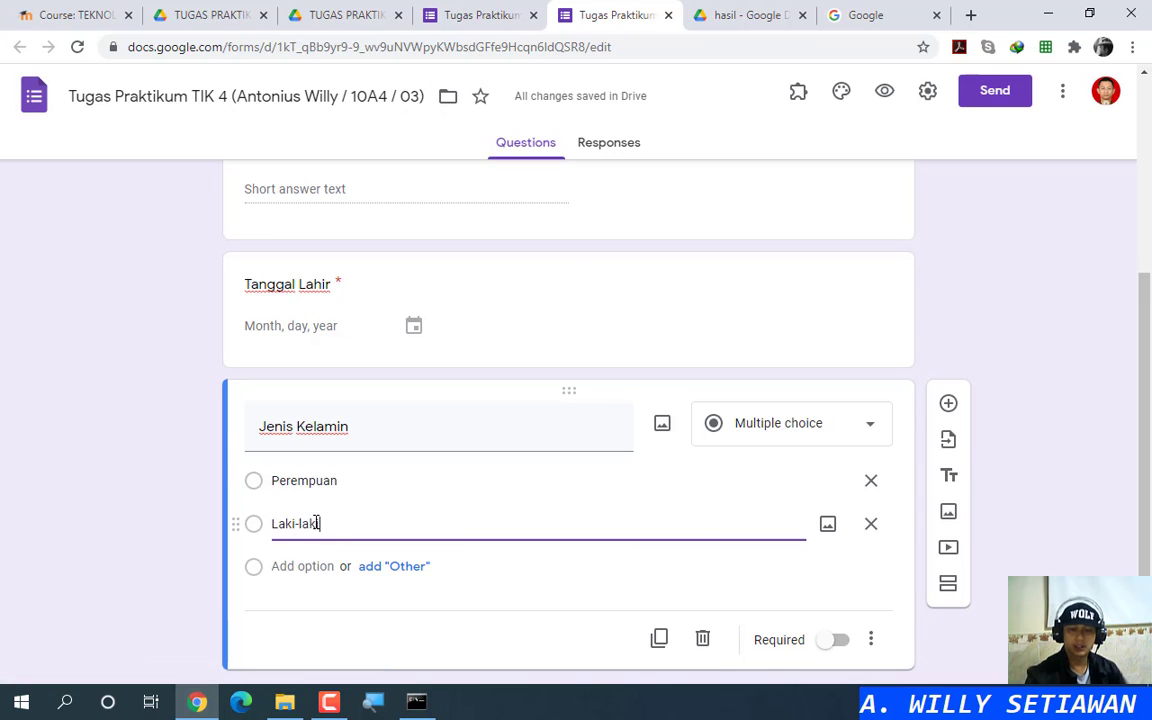
pyautogui.scroll(-1, 648, 476)
pyautogui.click(836, 598)
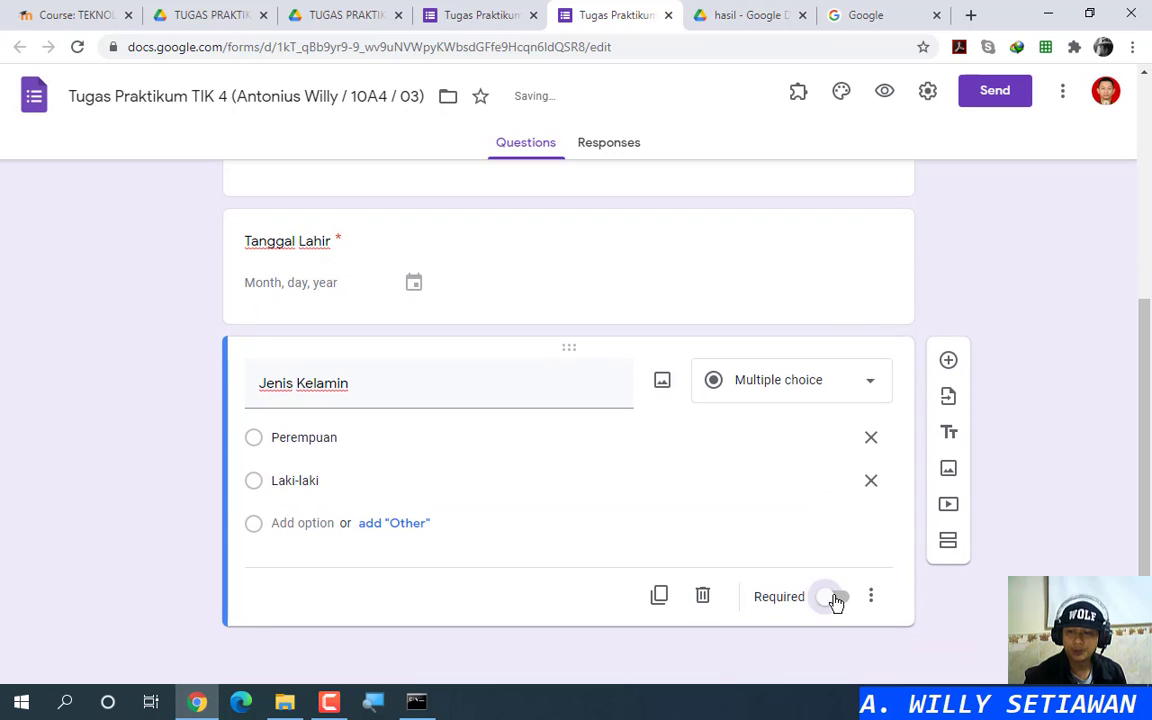
# Step: Add a new question titled Agama below Jenis Kelamin
pyautogui.click(948, 362)
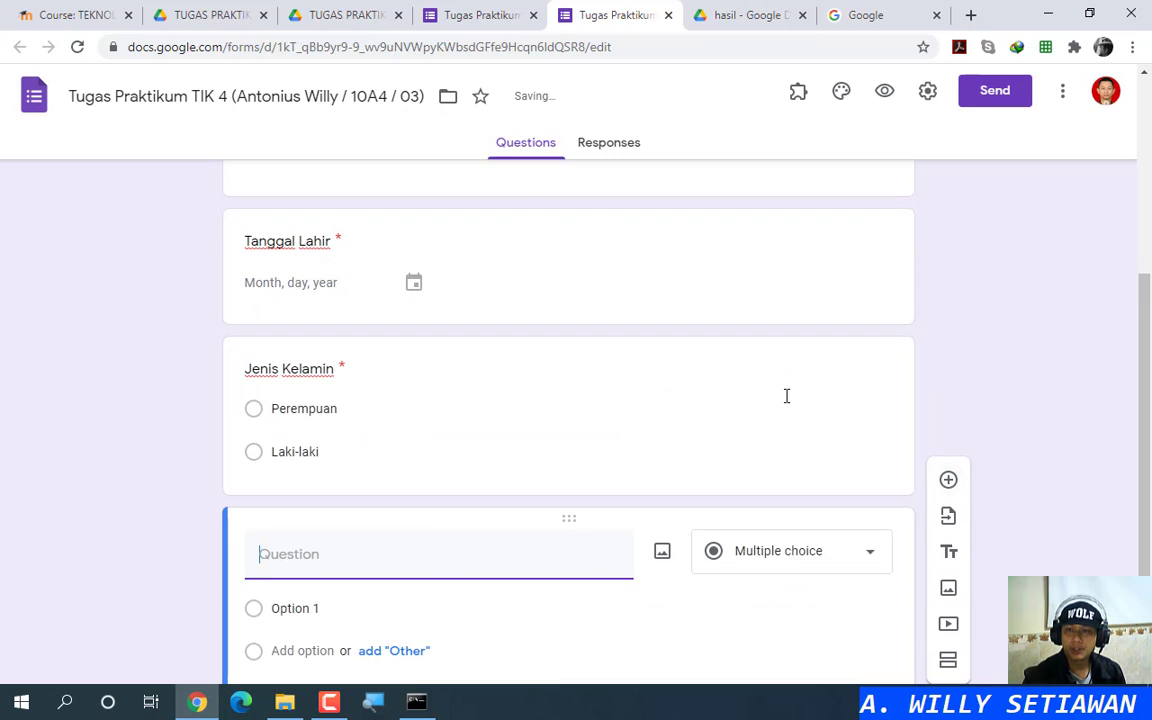
pyautogui.click(466, 15)
pyautogui.scroll(-3, 463, 399)
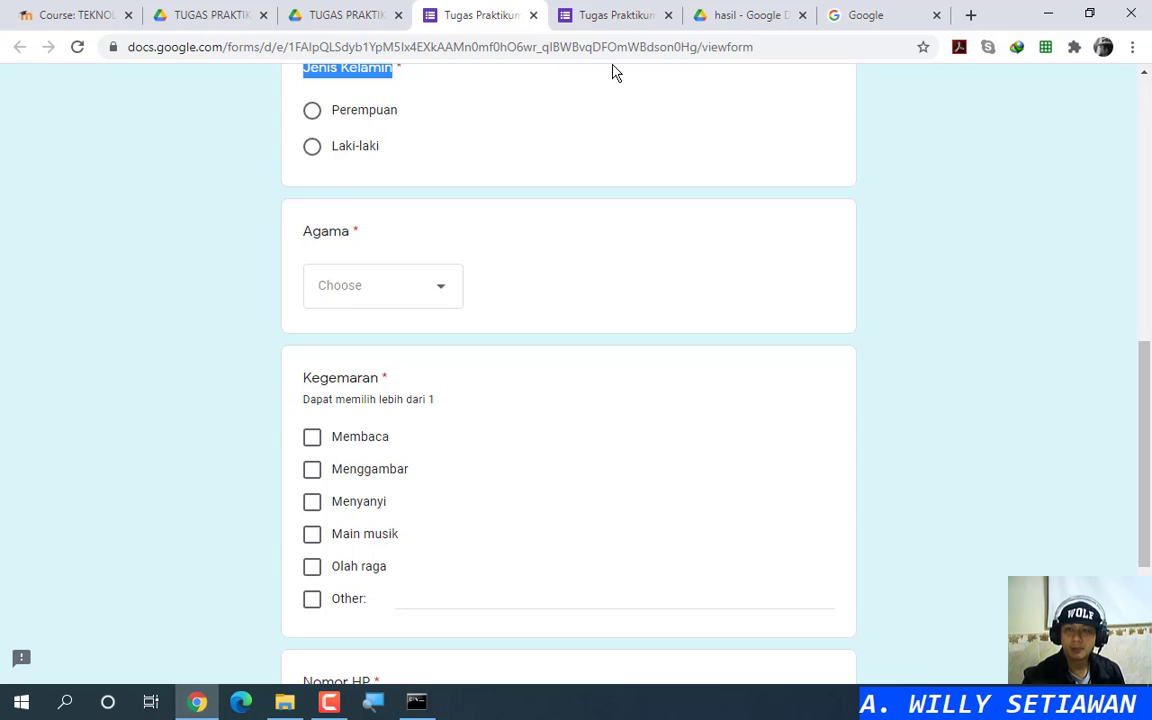
pyautogui.click(640, 14)
pyautogui.write('Agama')
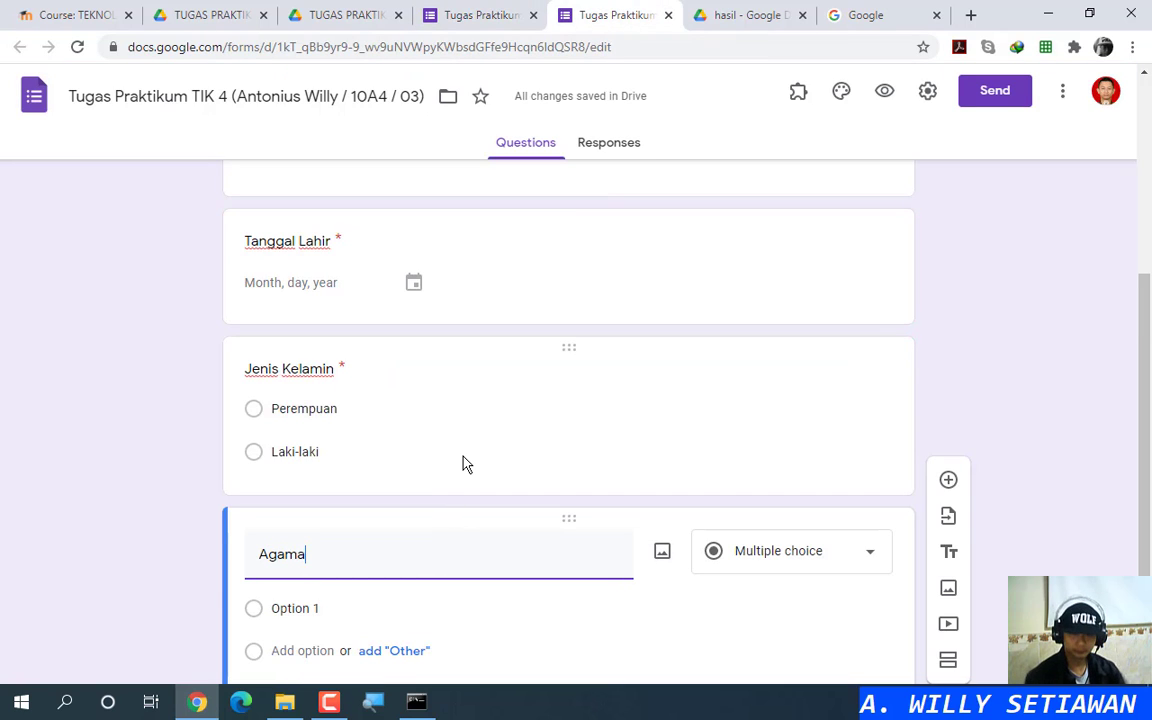
pyautogui.scroll(-2, 455, 463)
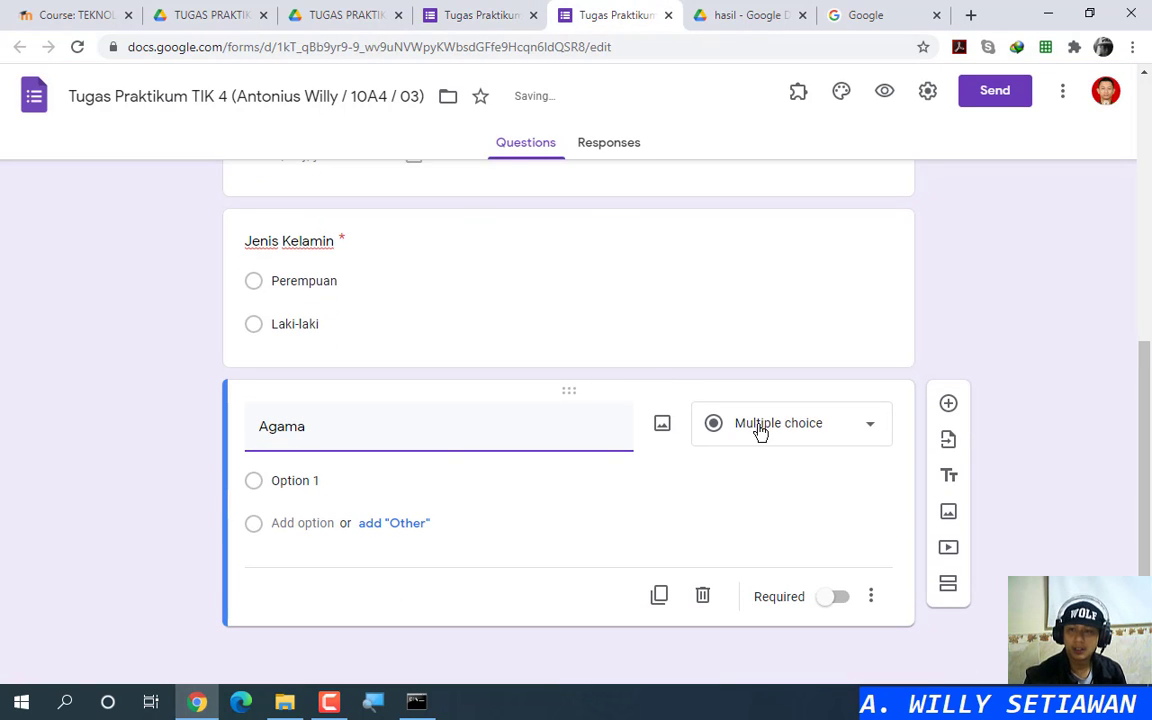
# Step: Change the Agama question type to Dropdown
pyautogui.click(491, 13)
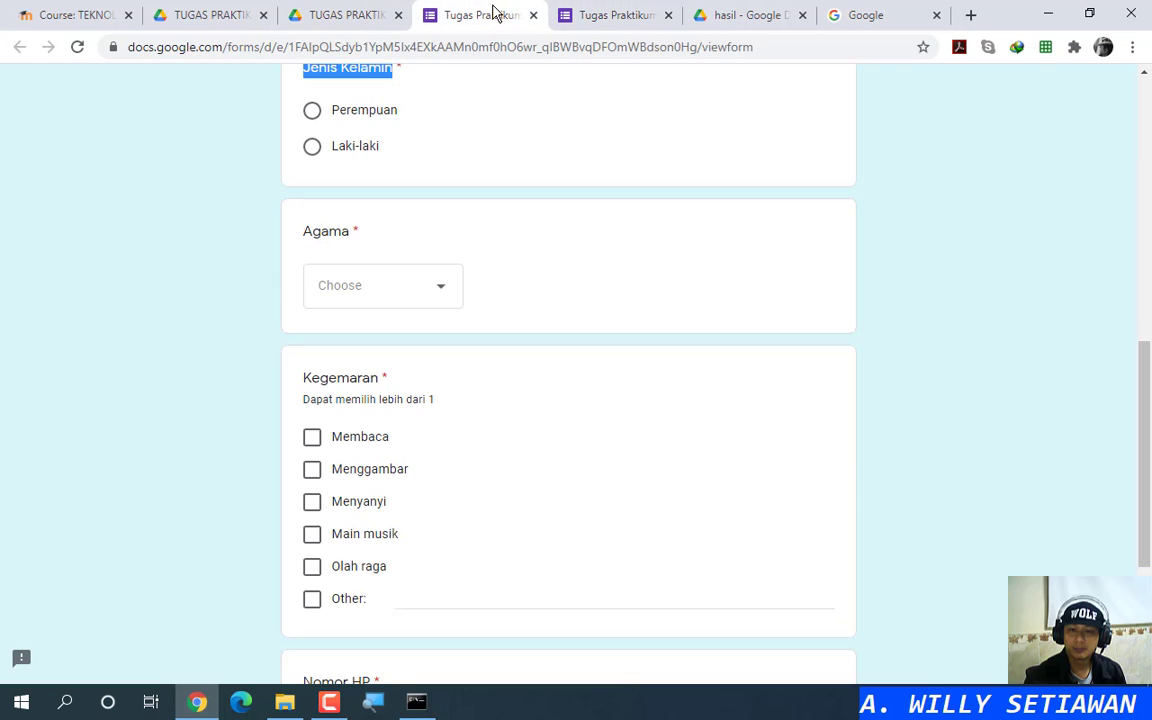
pyautogui.click(599, 14)
pyautogui.click(761, 423)
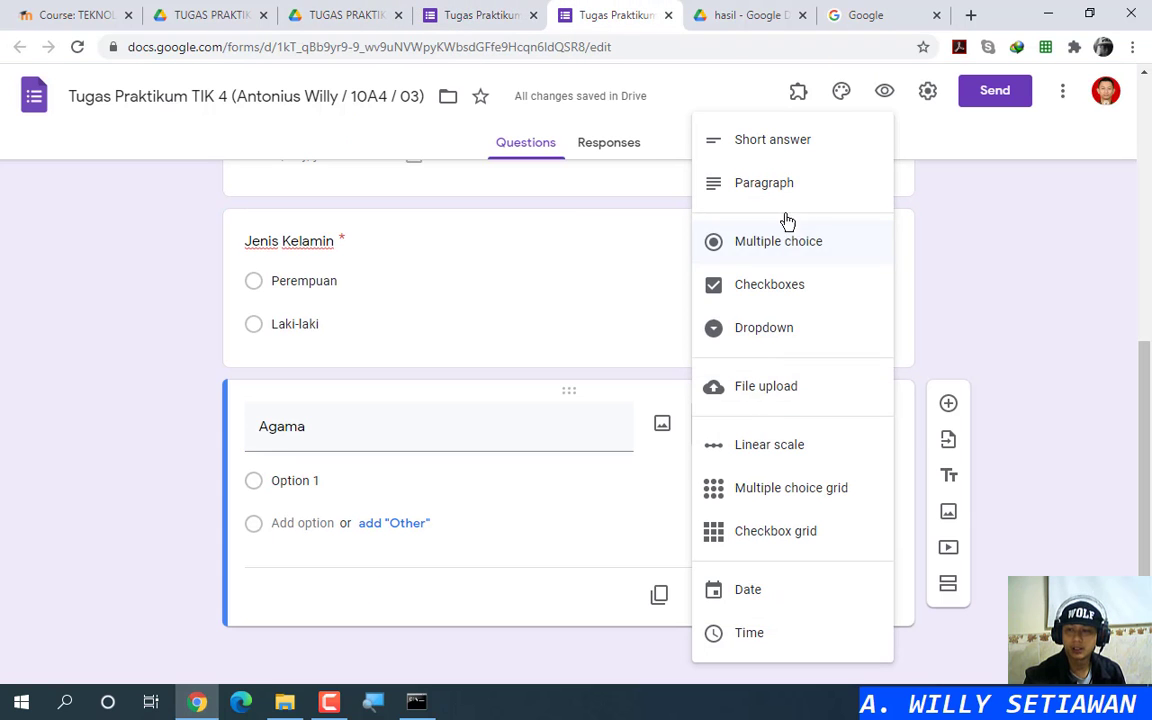
pyautogui.click(765, 330)
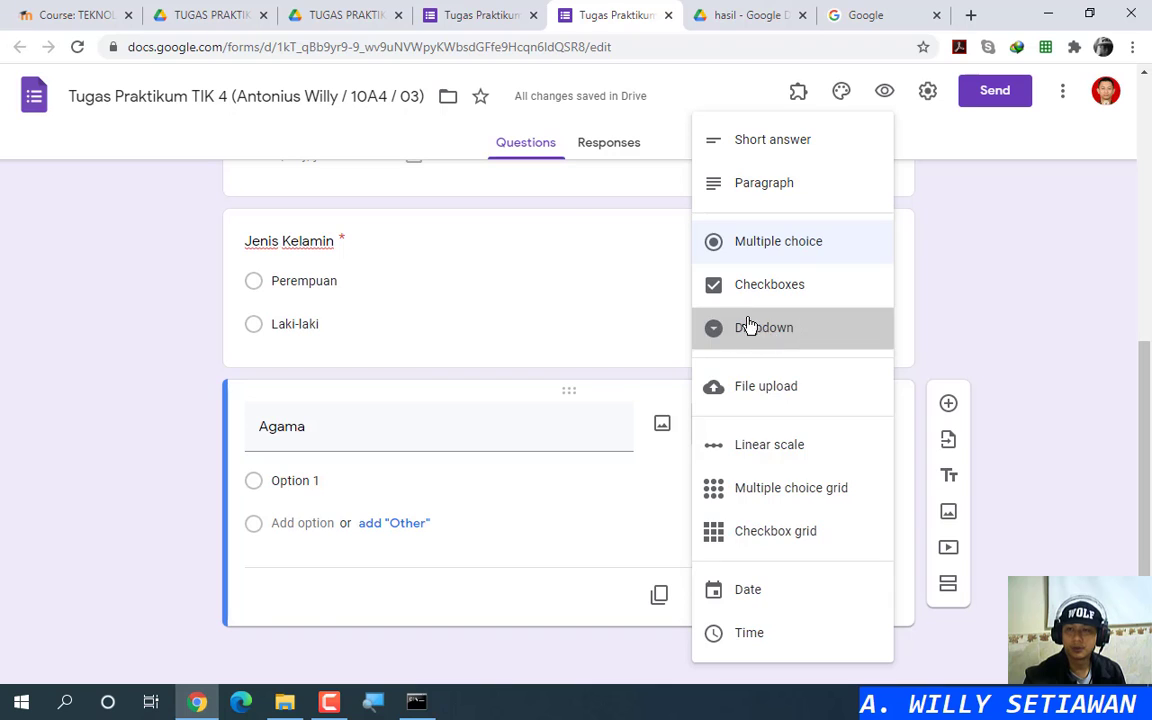
# Step: Open and close the Agama dropdown on the live reference form without answering
pyautogui.click(478, 14)
pyautogui.click(443, 296)
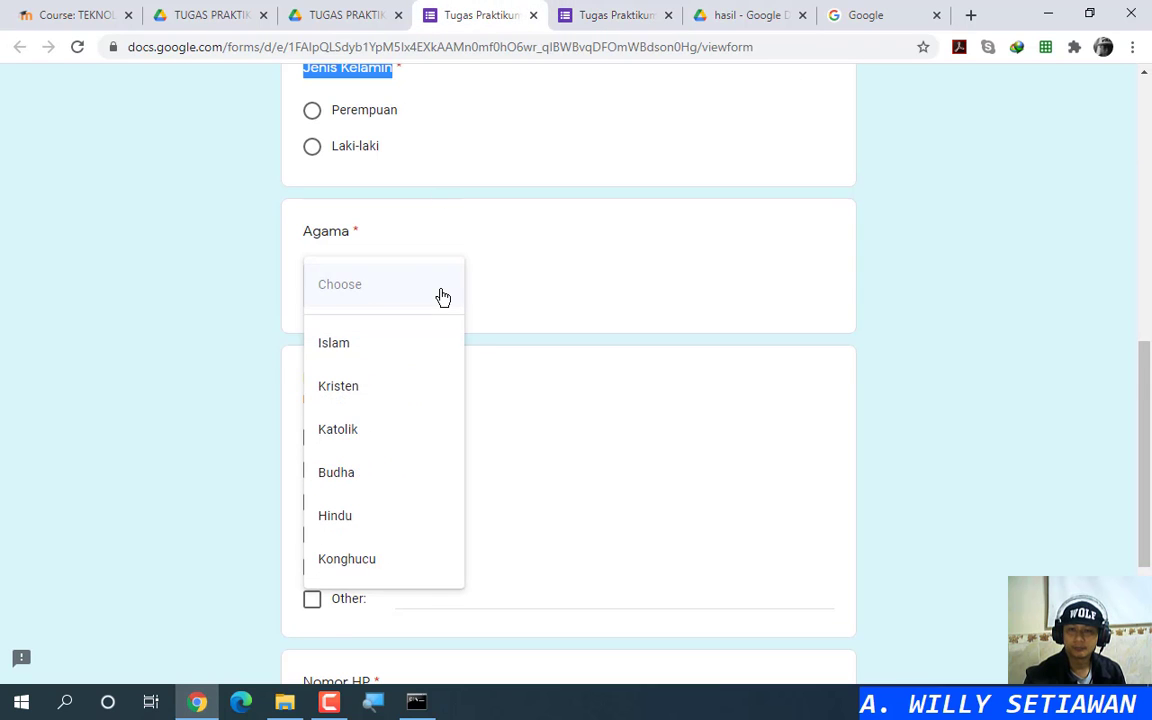
pyautogui.click(496, 288)
pyautogui.click(456, 290)
pyautogui.click(509, 311)
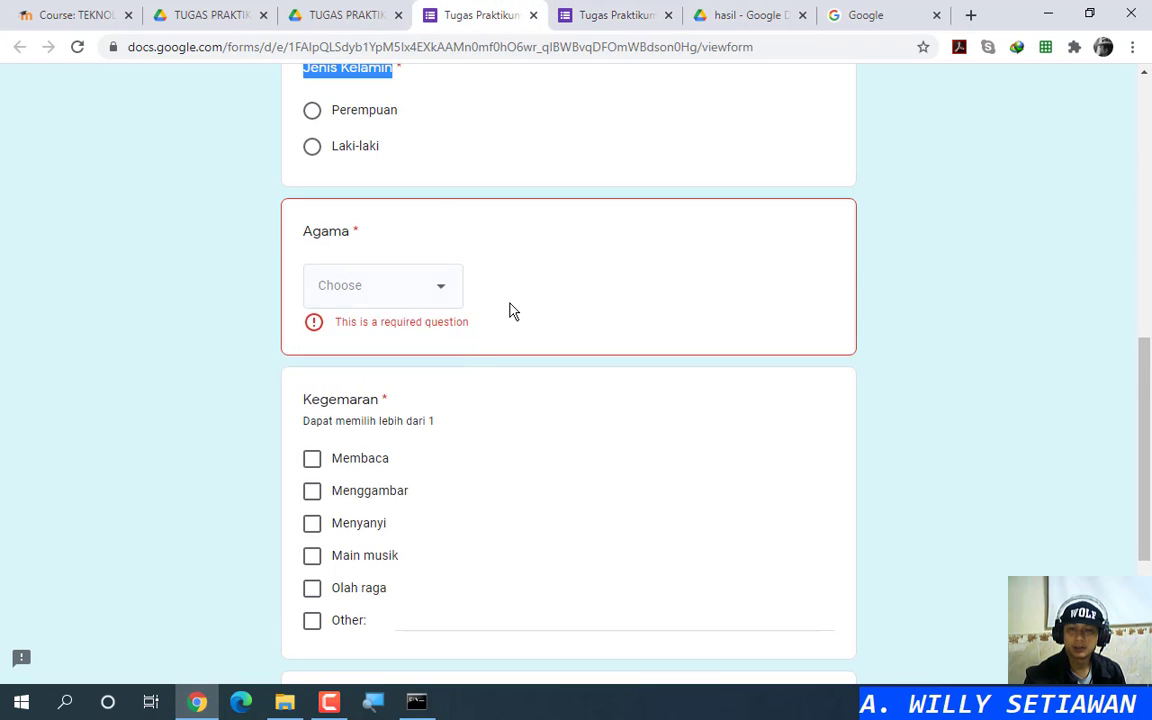
pyautogui.scroll(7, 509, 311)
pyautogui.click(408, 413)
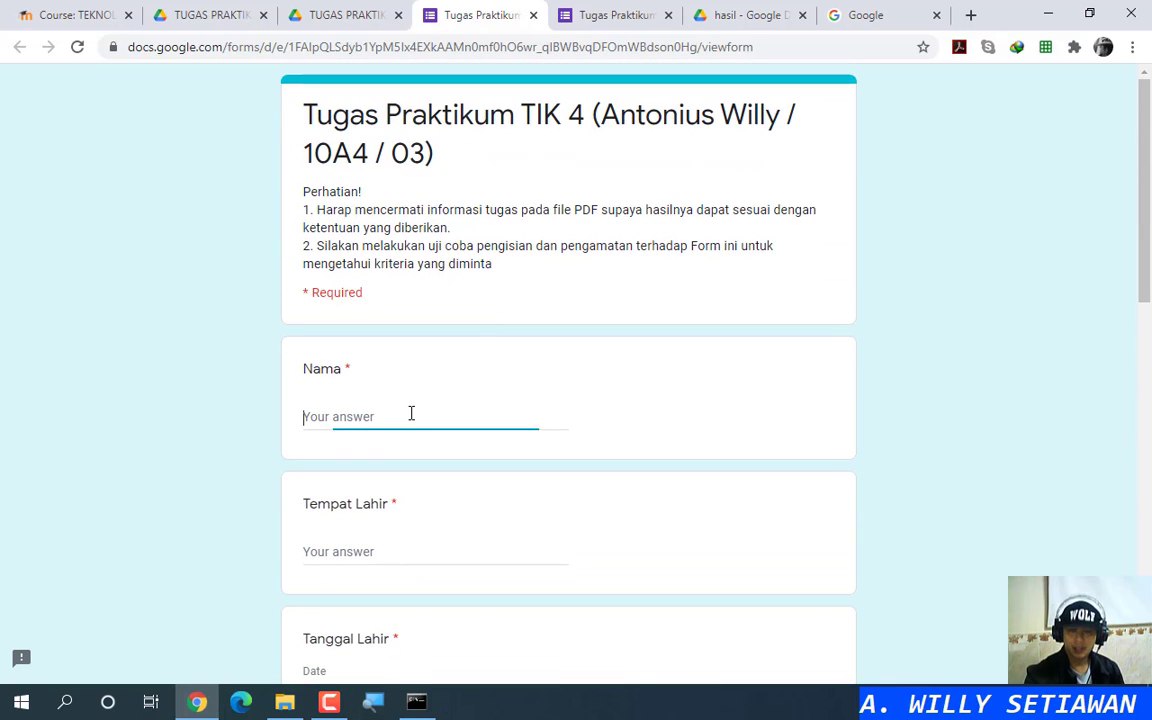
pyautogui.write('Willy')
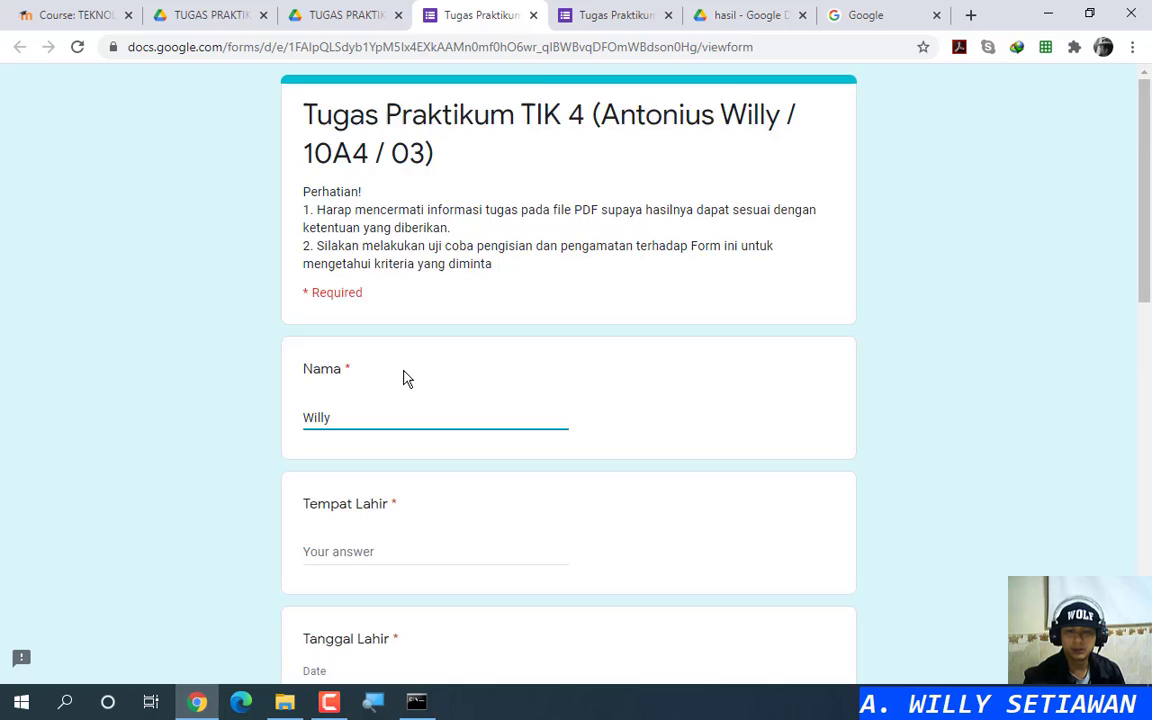
pyautogui.scroll(-2, 395, 376)
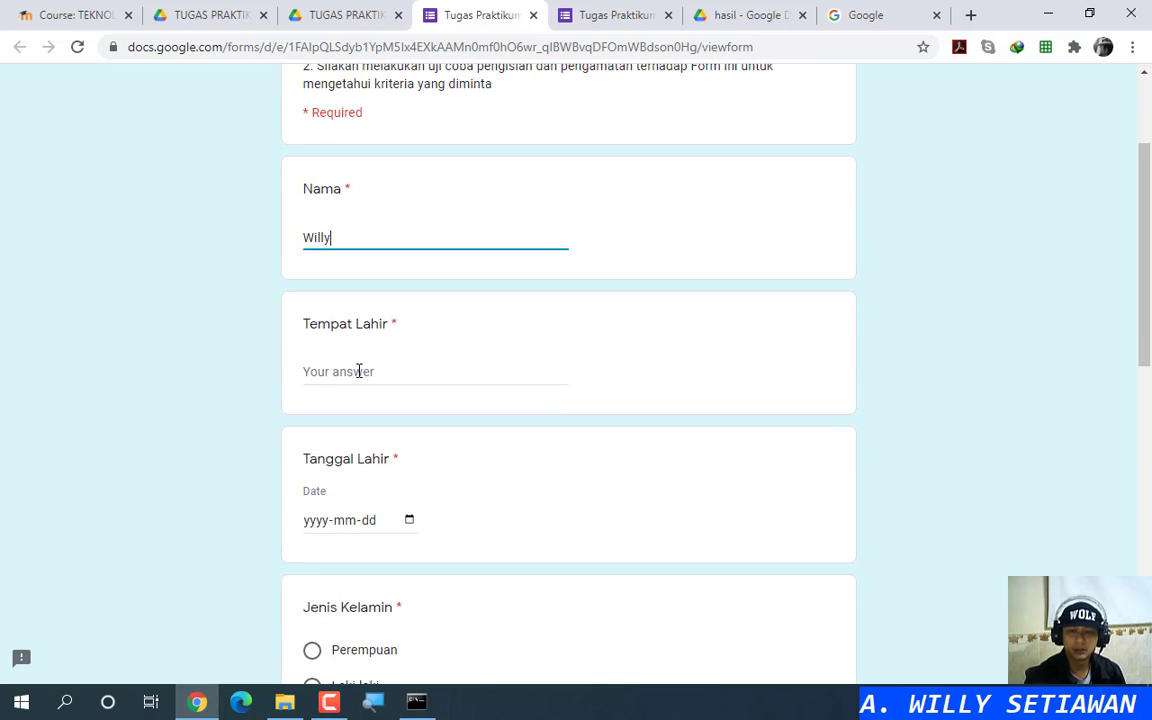
pyautogui.click(372, 370)
pyautogui.write('Jember')
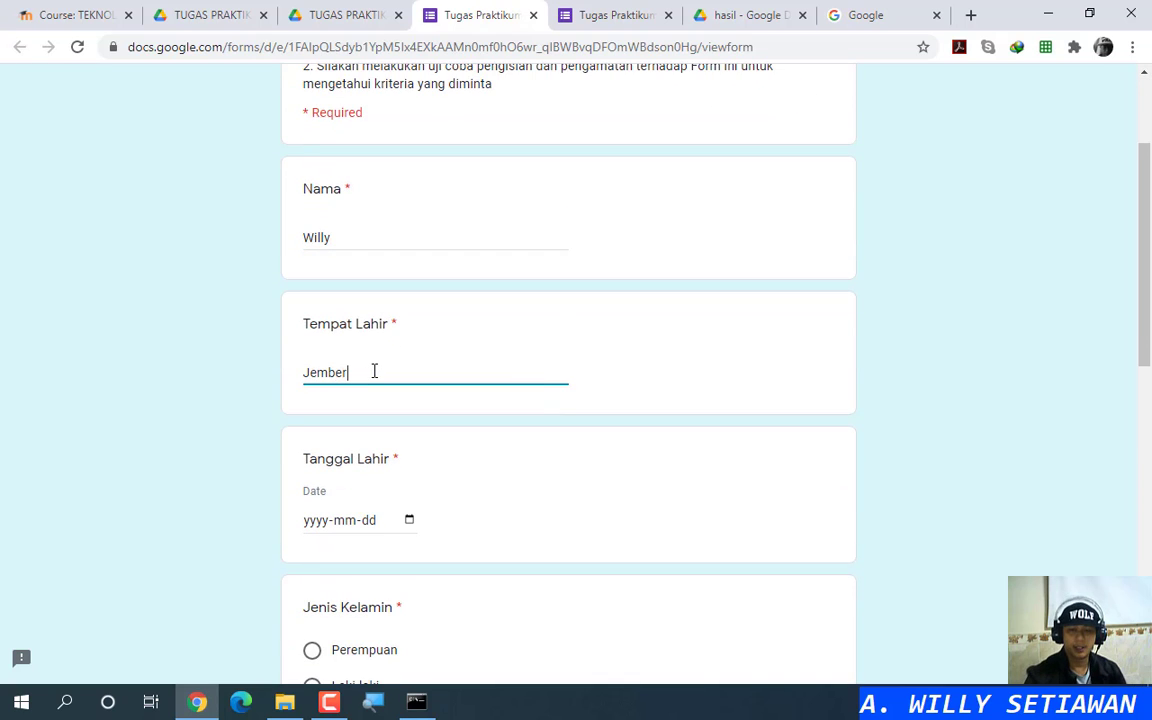
pyautogui.click(408, 520)
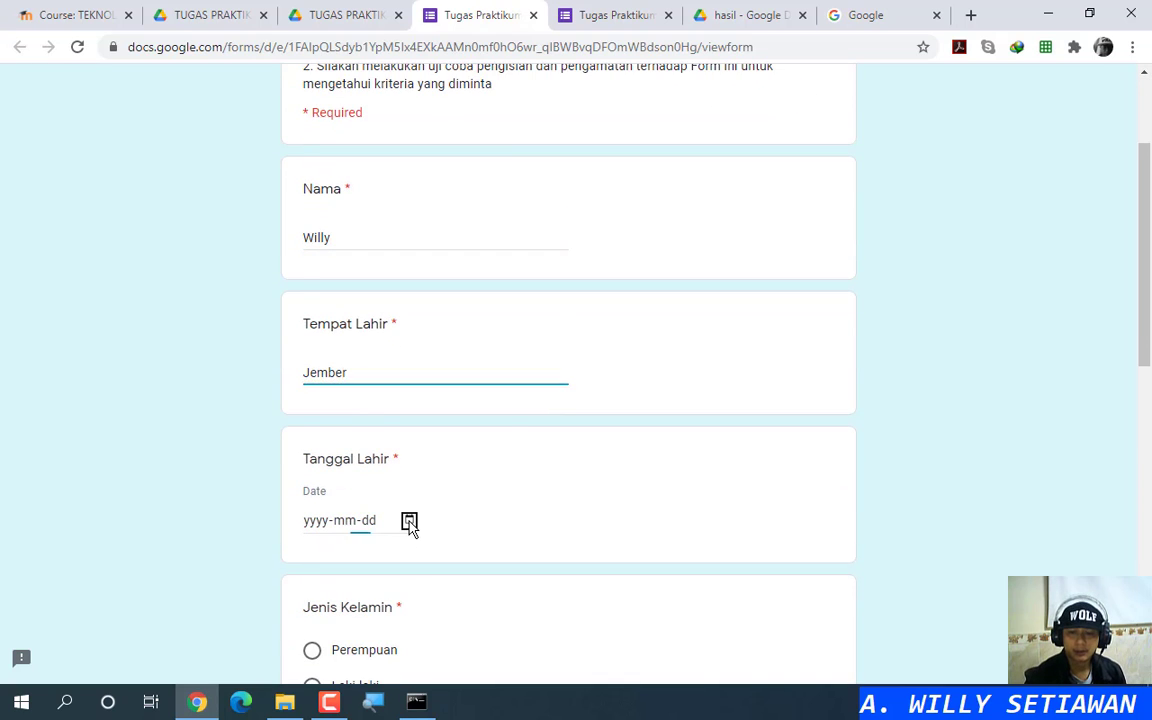
pyautogui.click(317, 532)
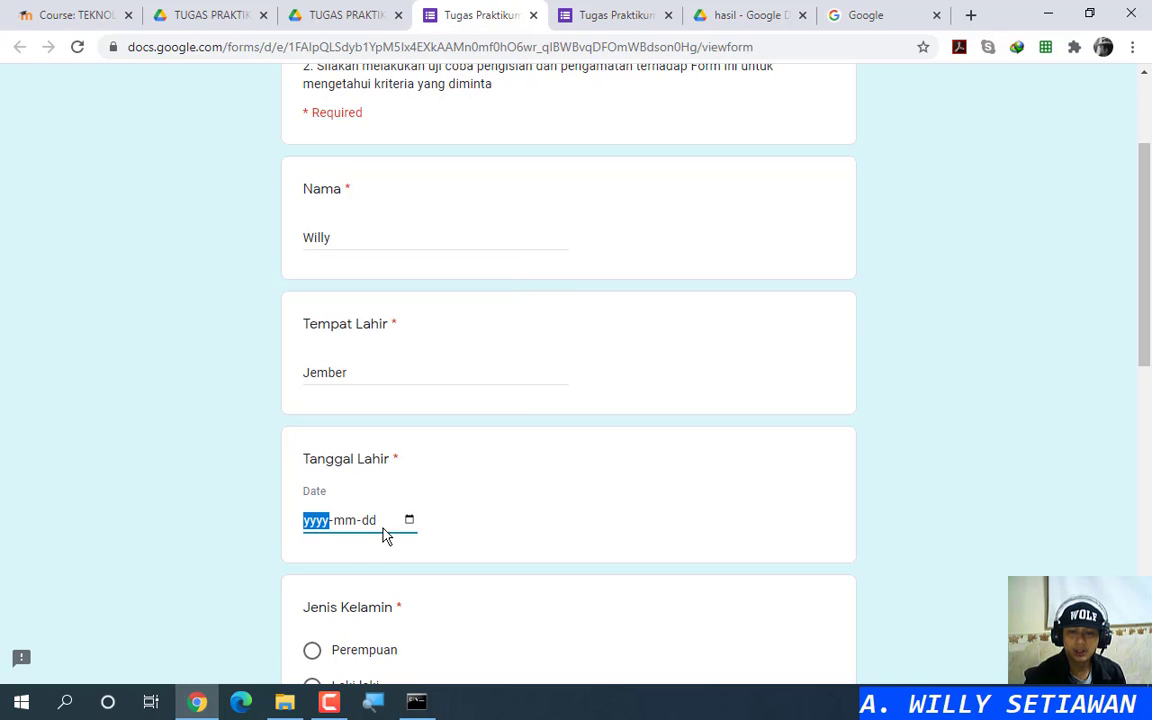
pyautogui.click(409, 521)
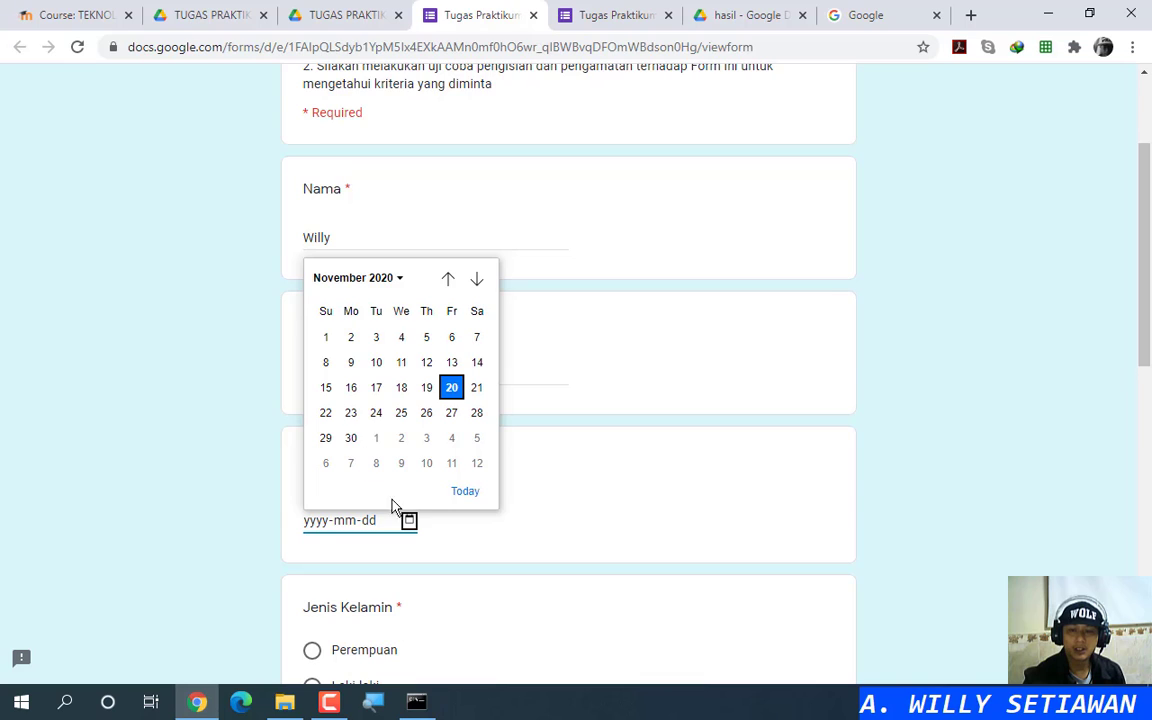
pyautogui.click(323, 530)
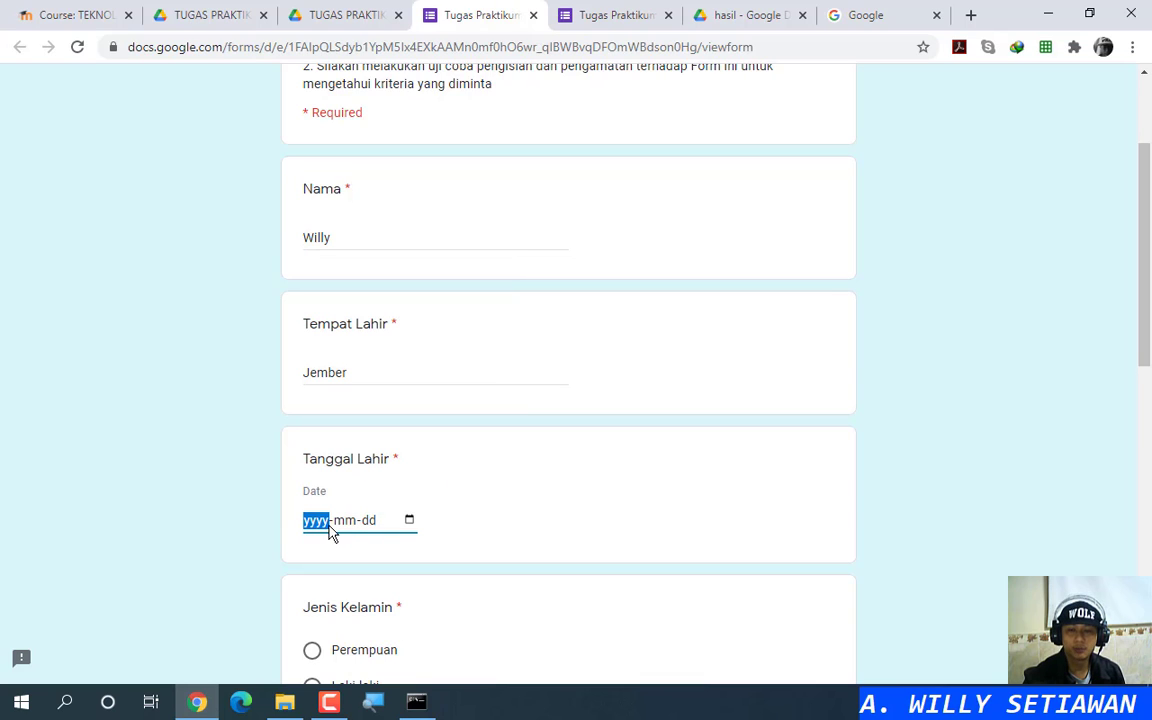
pyautogui.write('1')
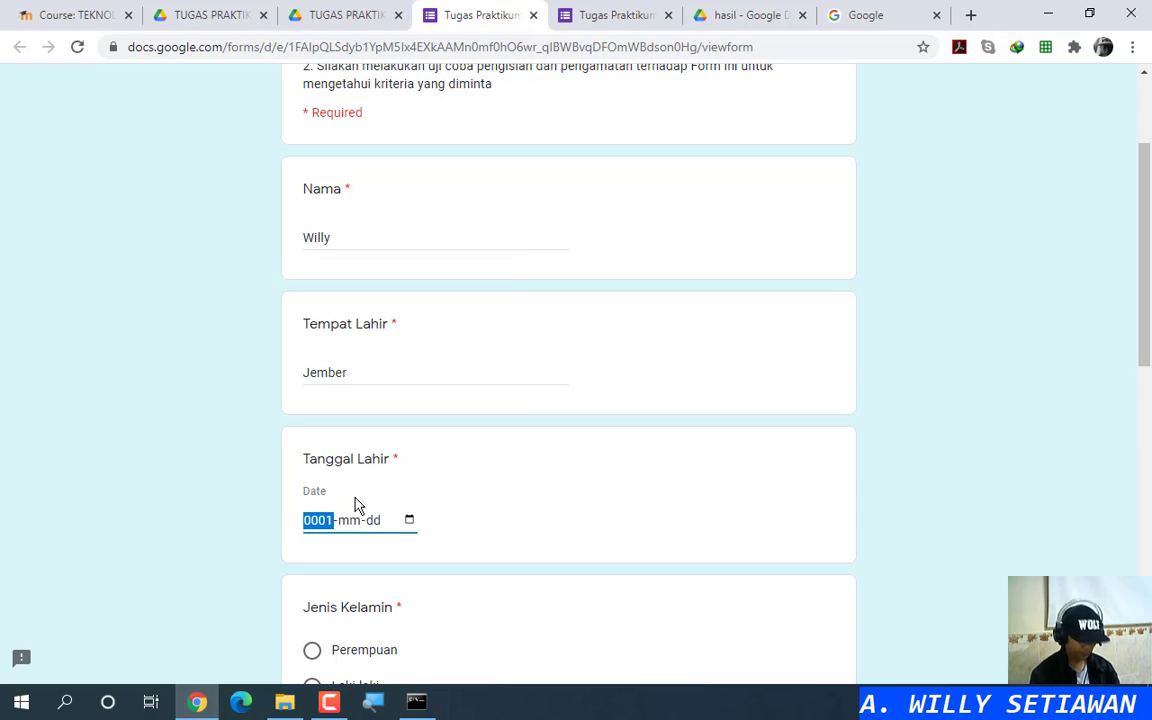
pyautogui.write('985-10-24')
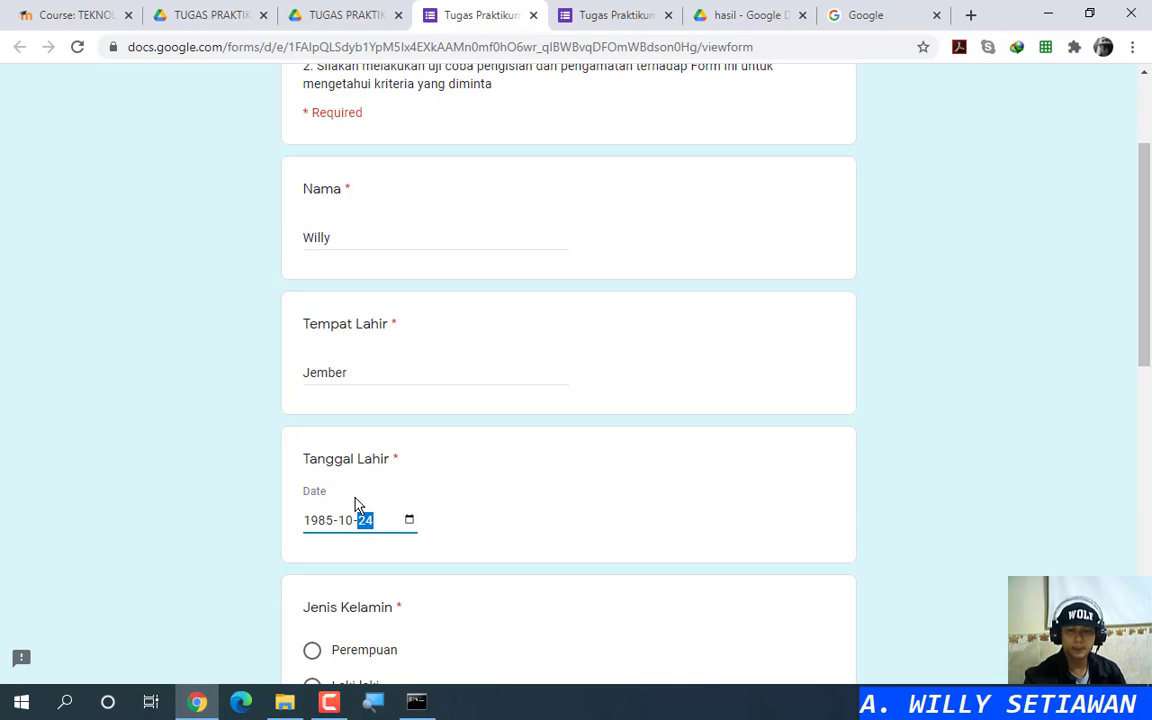
pyautogui.scroll(-2, 474, 443)
# Step: Answer Jenis Kelamin with Laki-laki and Agama with Katolik
pyautogui.click(372, 472)
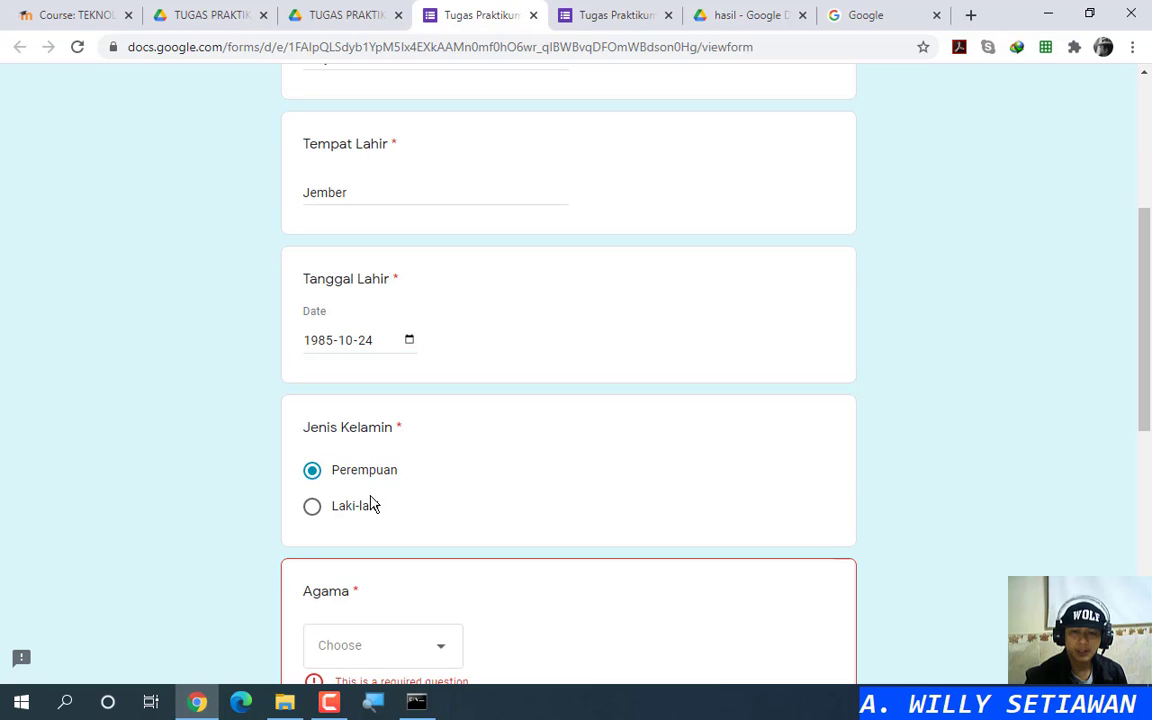
pyautogui.click(341, 510)
pyautogui.scroll(-2, 524, 450)
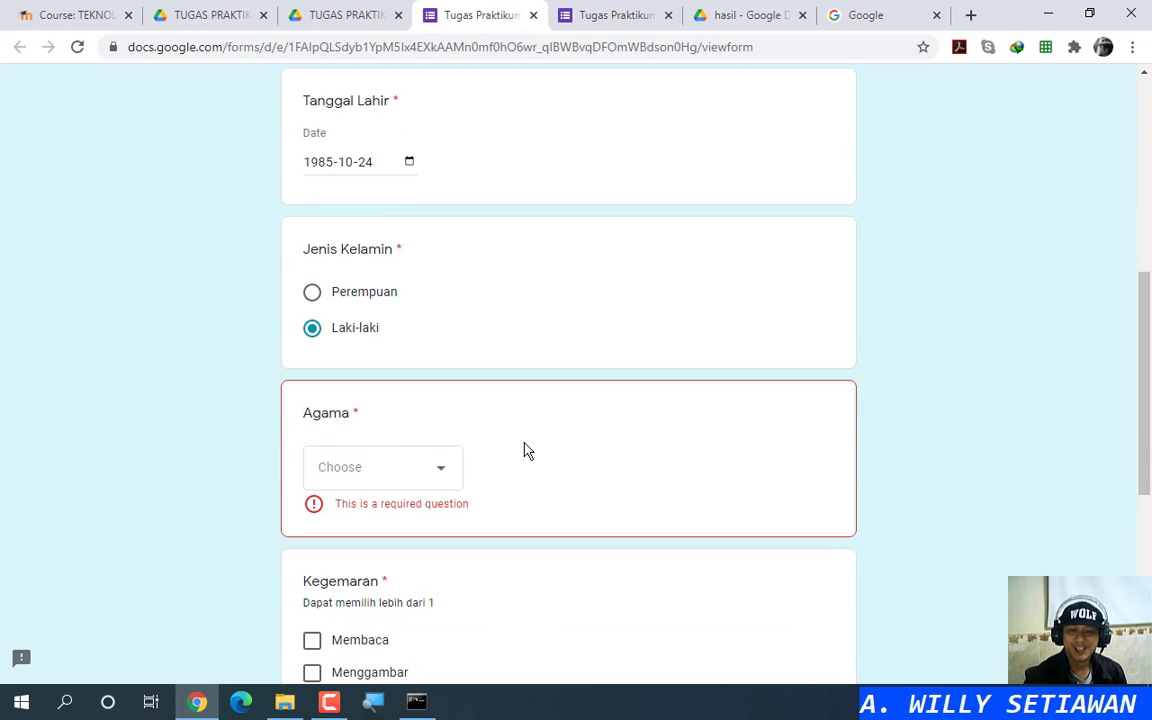
pyautogui.scroll(6, 515, 368)
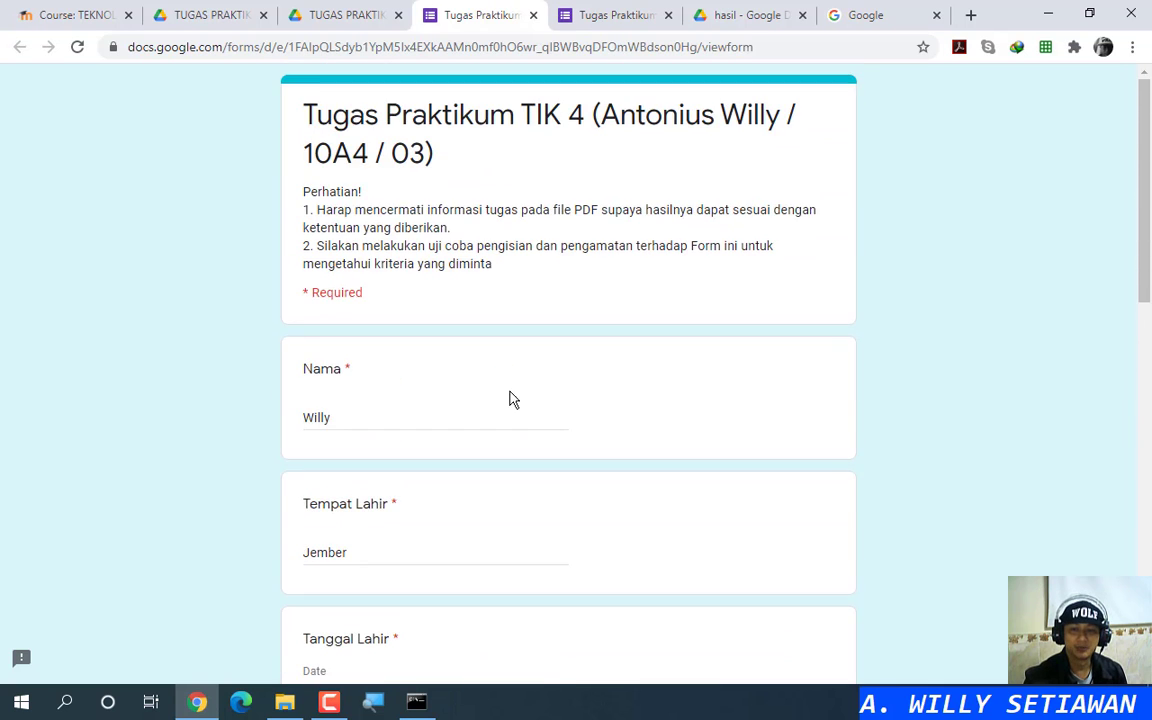
pyautogui.scroll(-6, 512, 398)
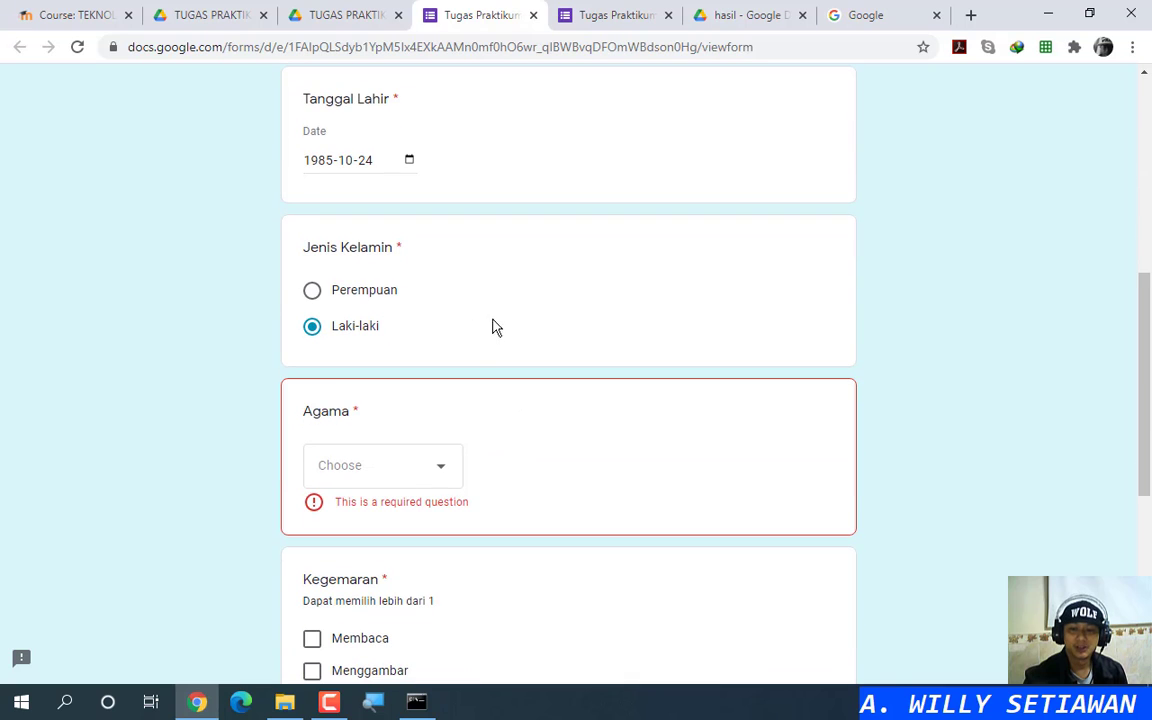
pyautogui.click(437, 477)
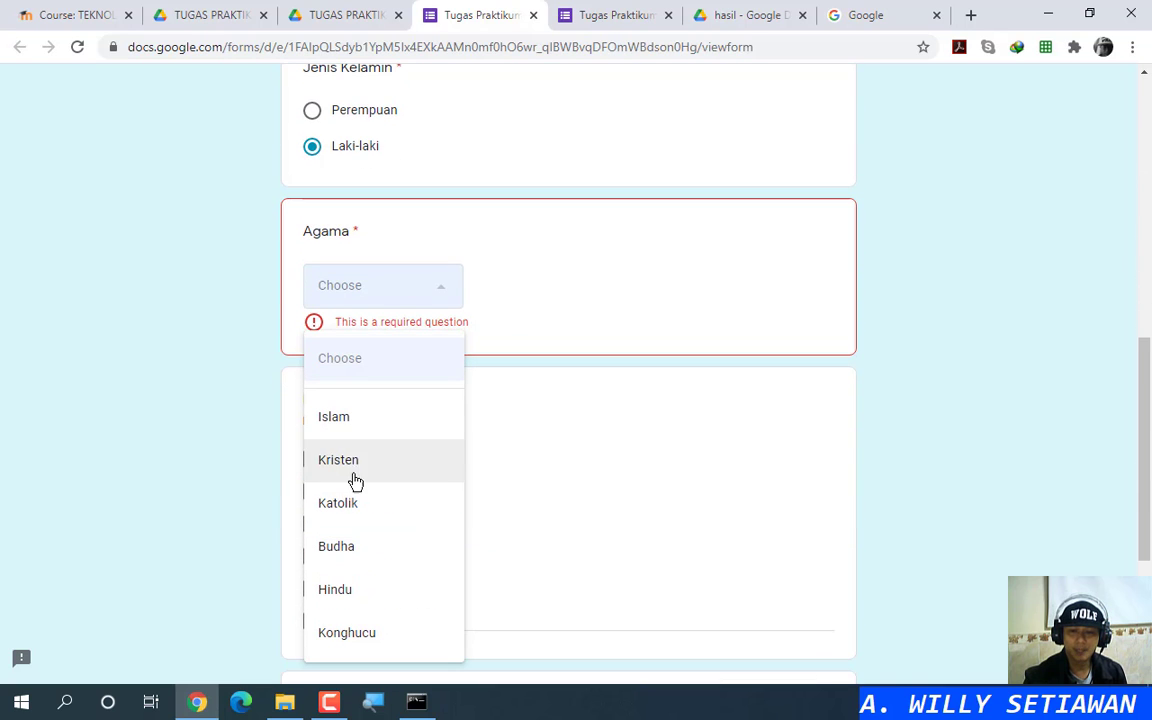
pyautogui.scroll(2, 366, 489)
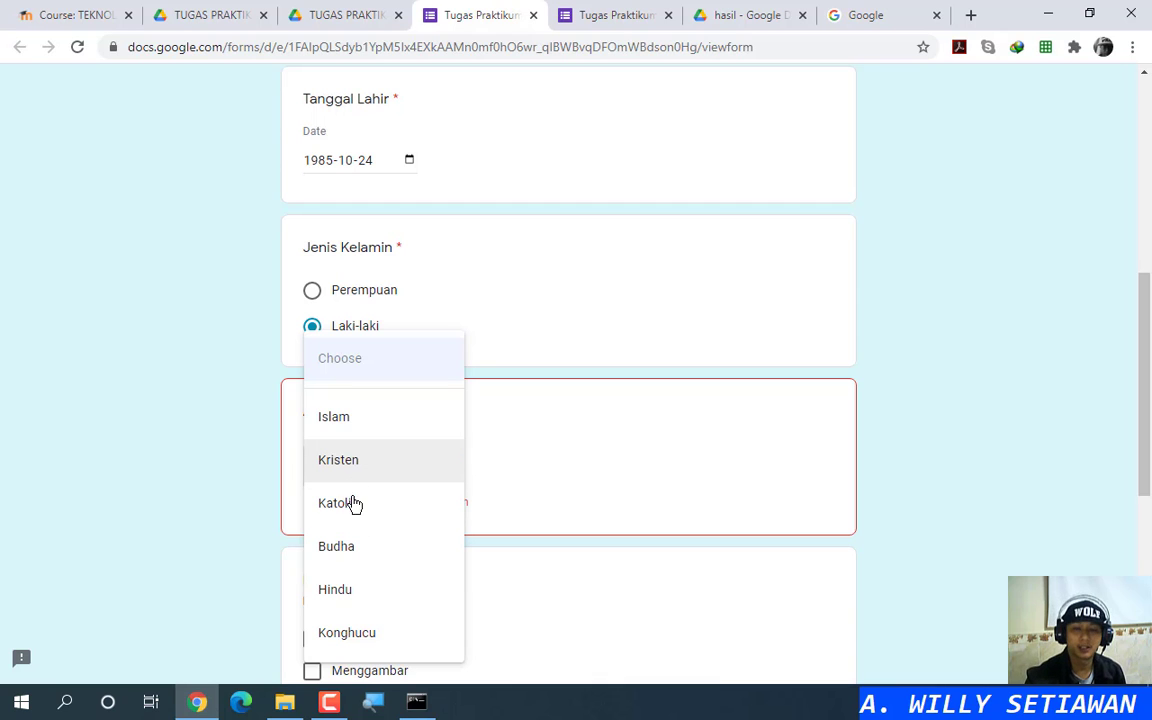
pyautogui.click(358, 513)
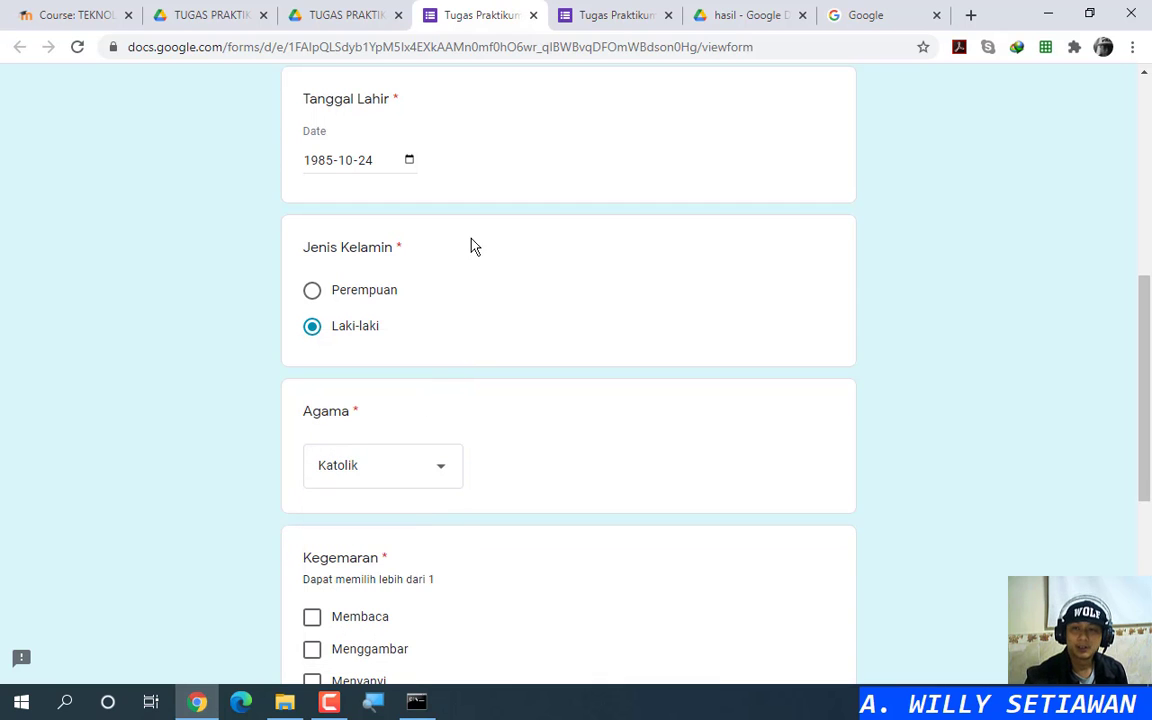
pyautogui.click(610, 15)
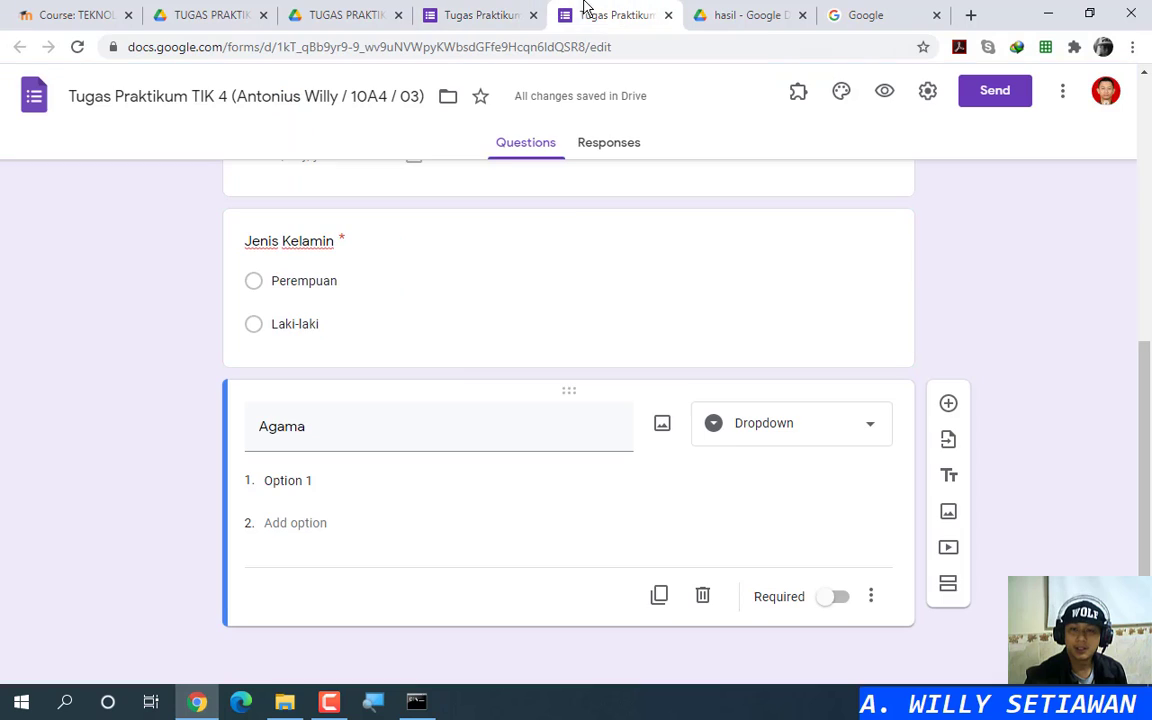
# Step: Fill the Agama choices: Islam, Kristen, Katolik, Buddha, Hindu, Konghucu
pyautogui.click(812, 430)
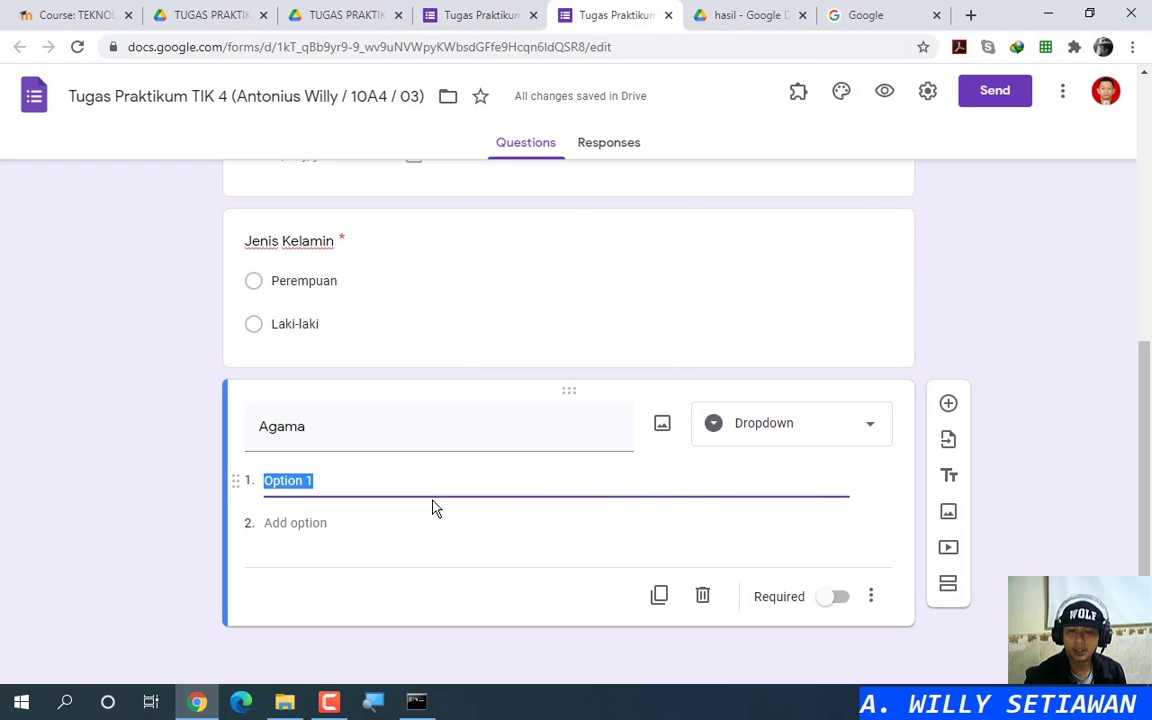
pyautogui.write('Islam')
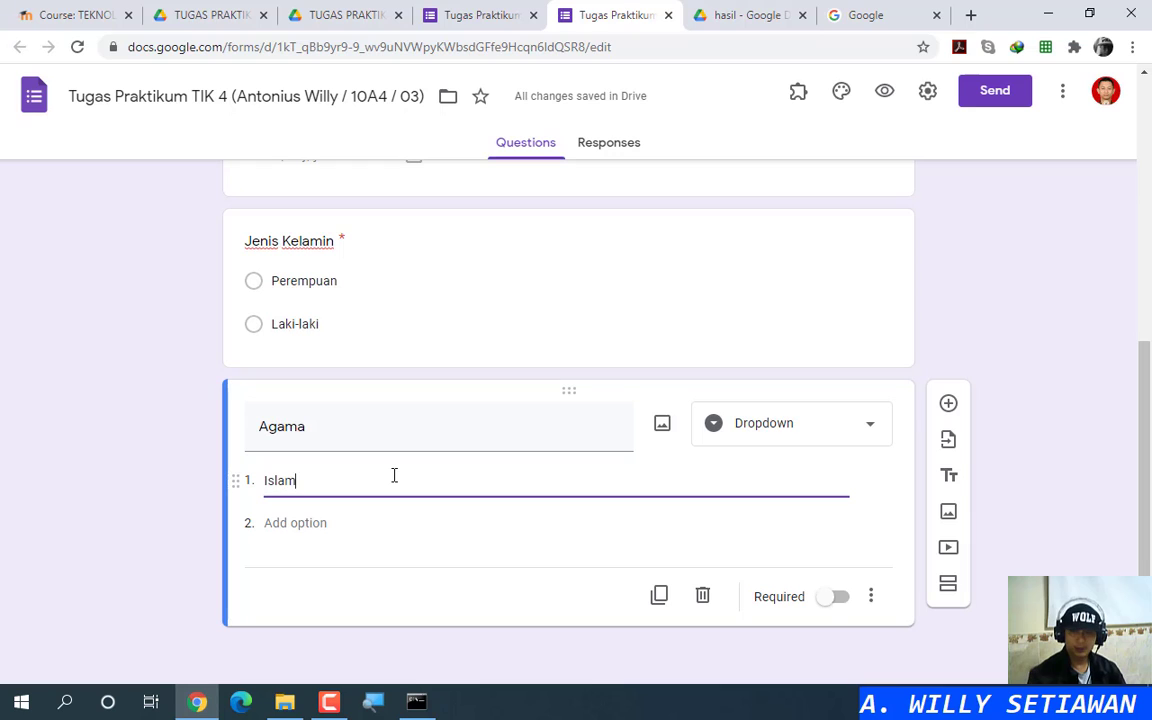
pyautogui.click(319, 524)
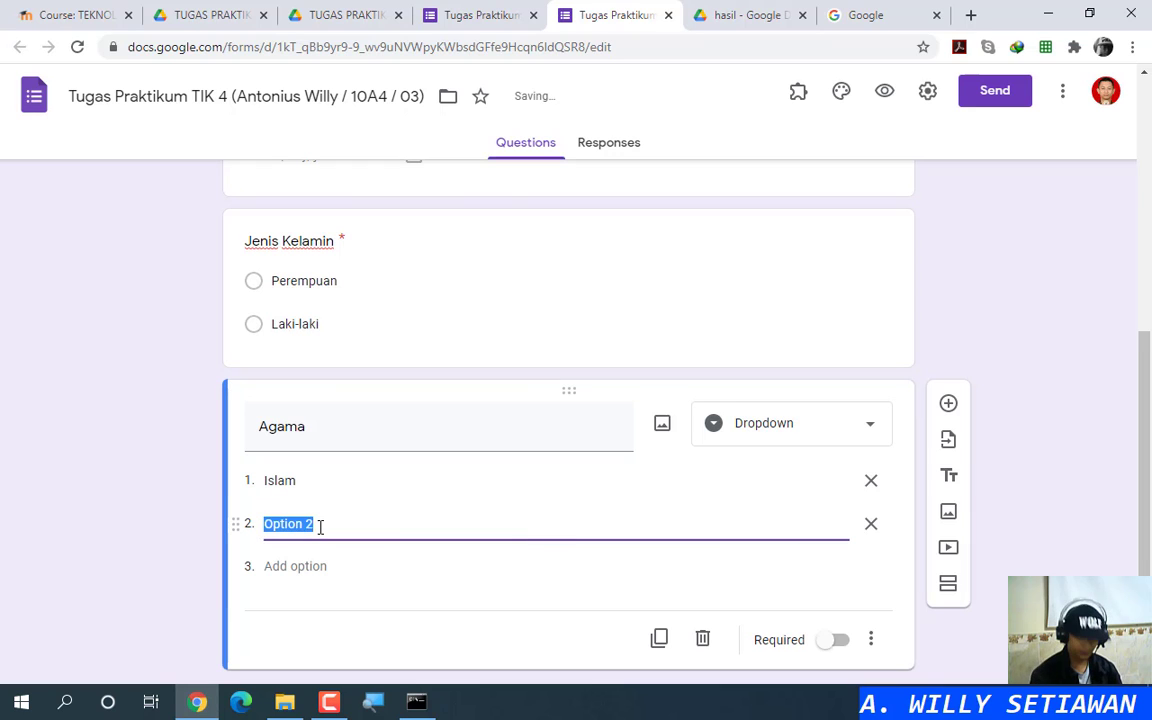
pyautogui.write('Kristen')
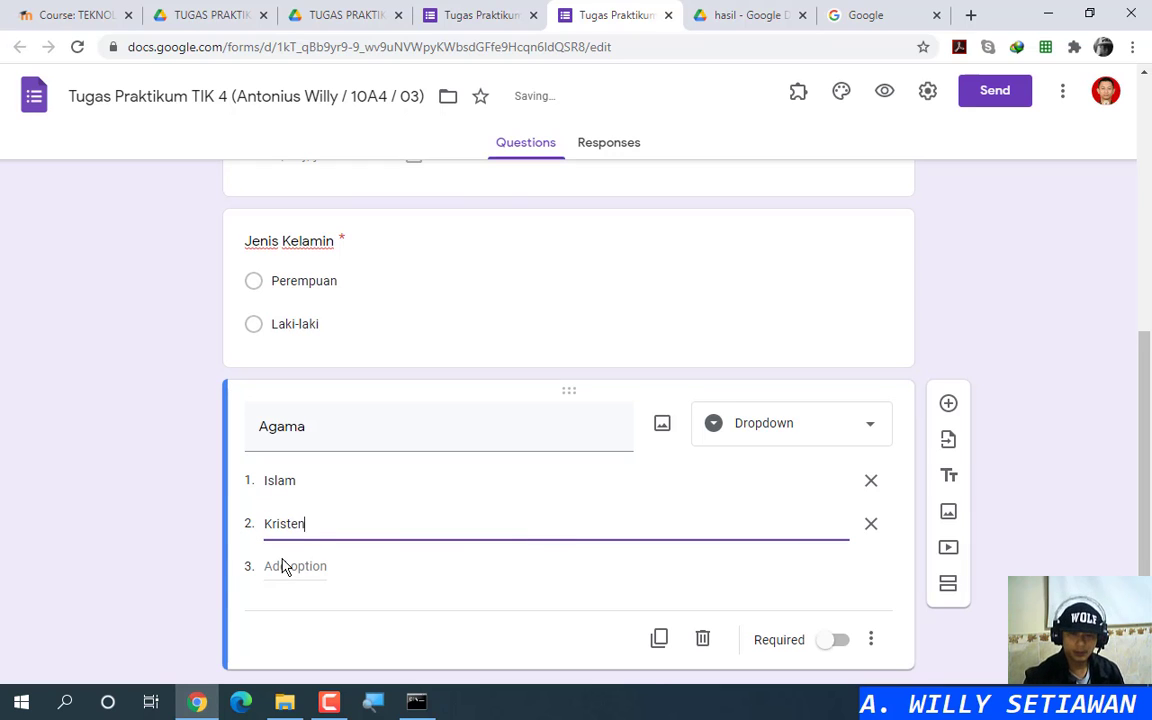
pyautogui.click(283, 566)
pyautogui.write('Katolik')
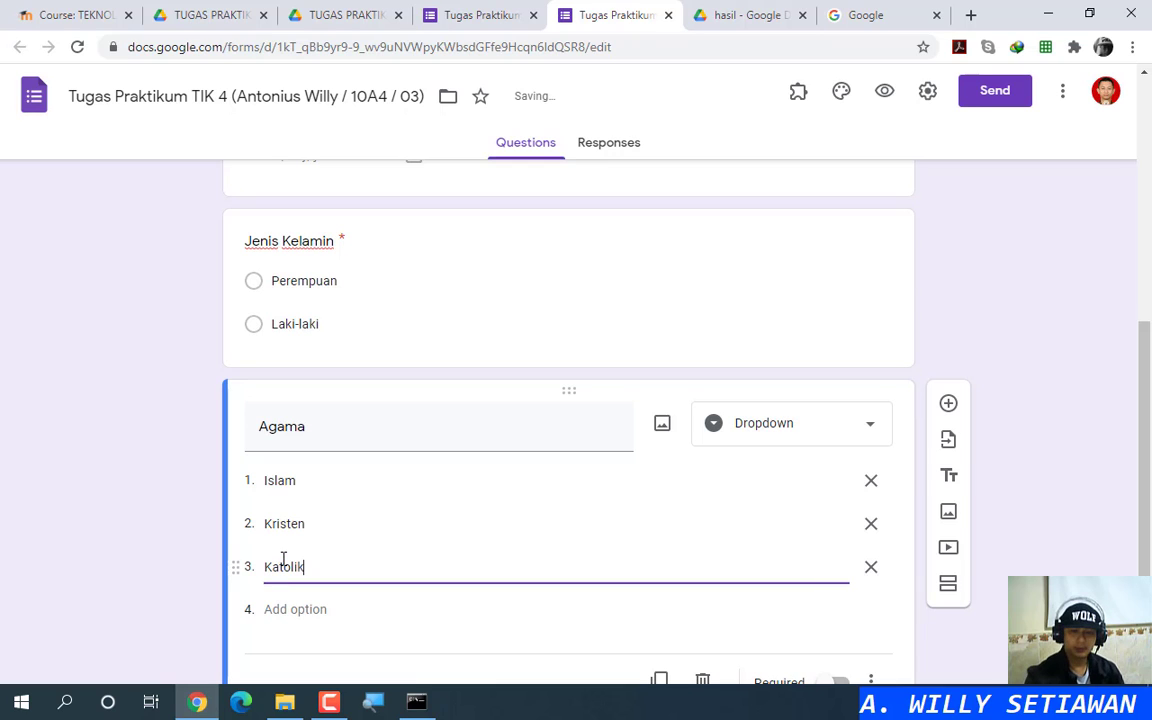
pyautogui.click(320, 610)
pyautogui.write('Buddha')
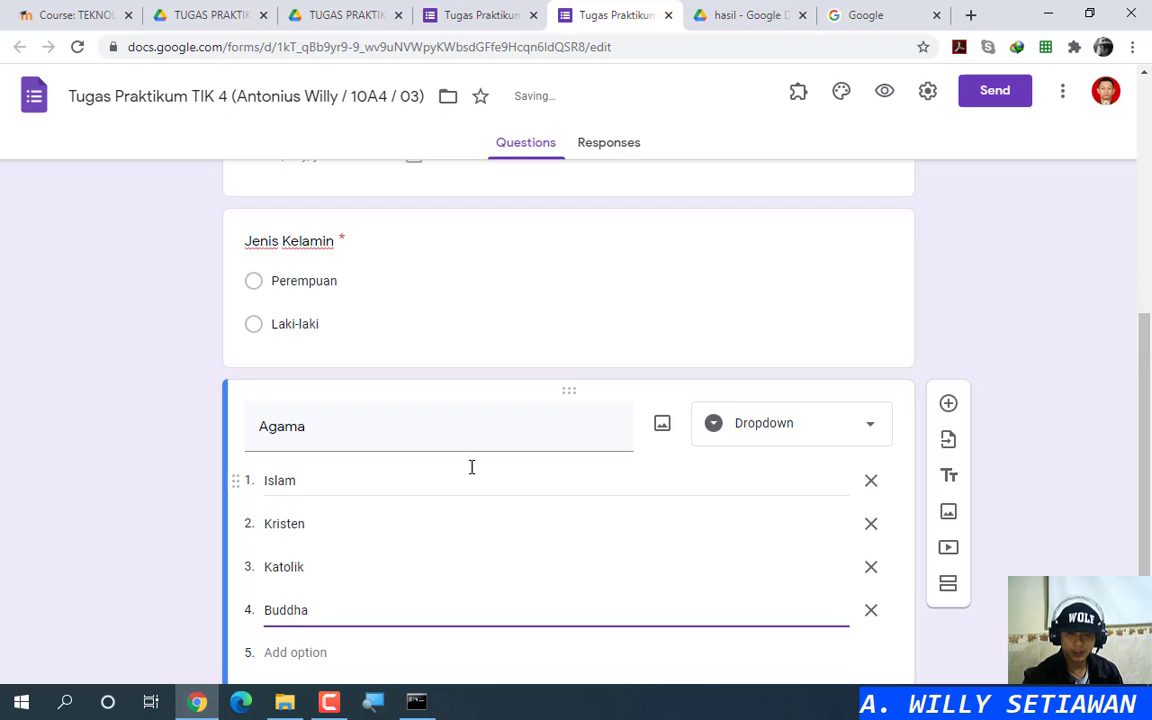
pyautogui.scroll(-2, 400, 500)
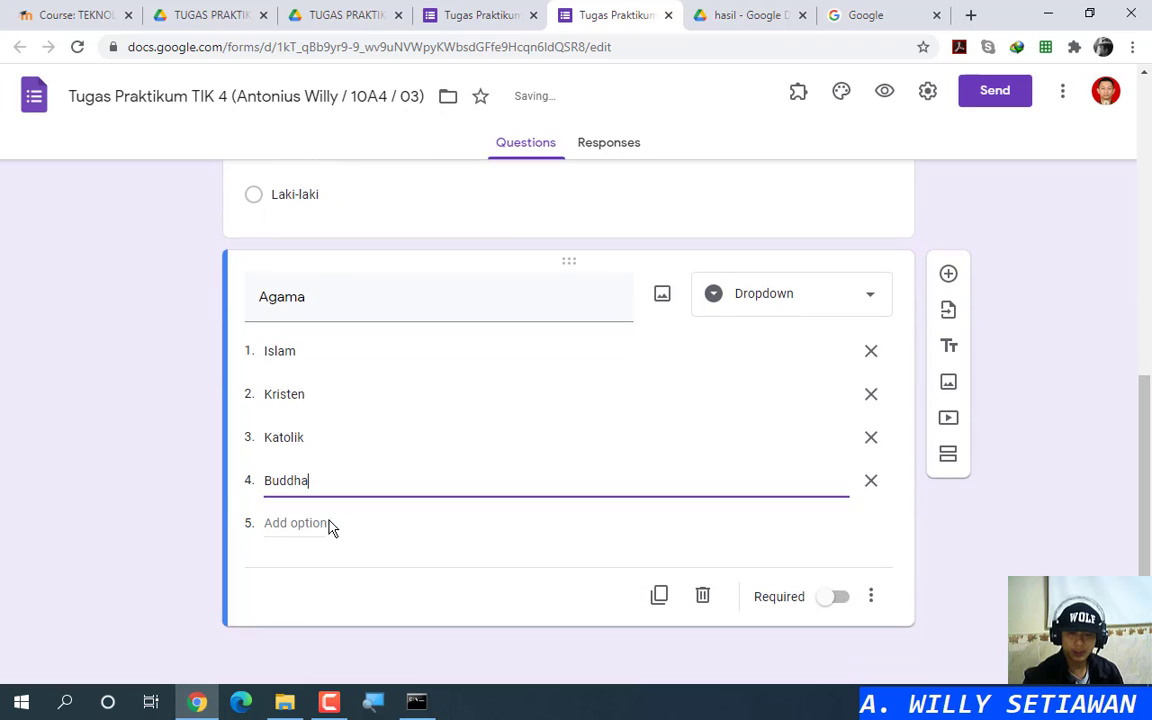
pyautogui.click(323, 522)
pyautogui.write('Hindu')
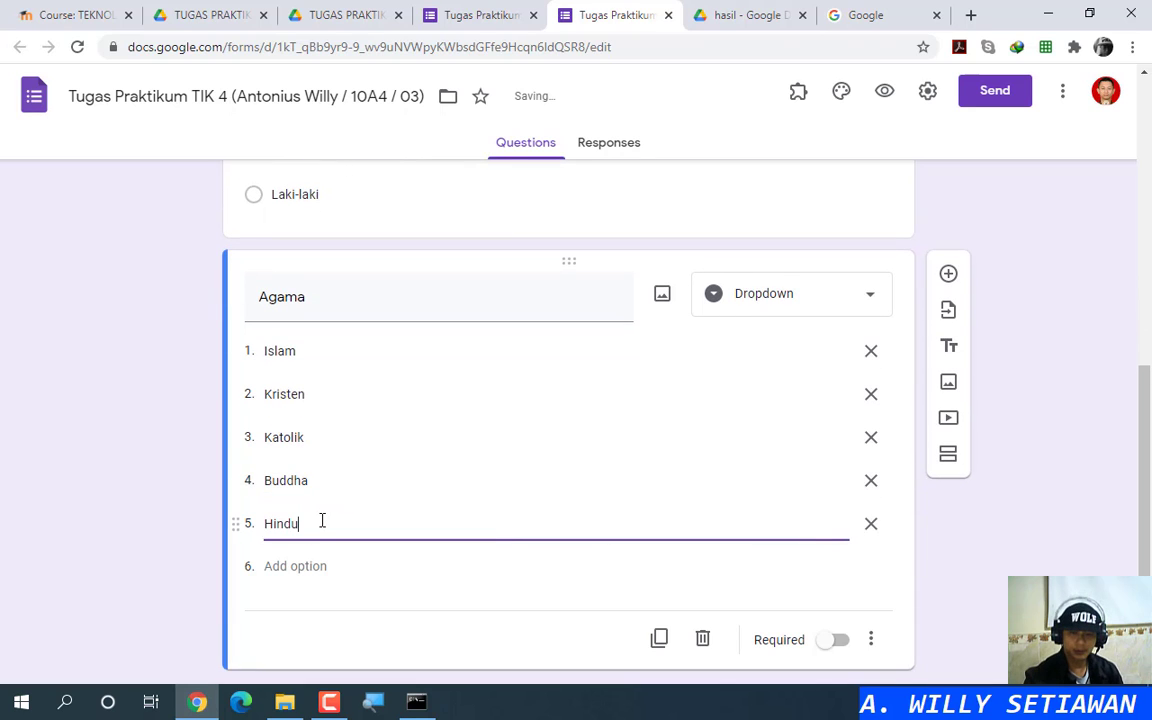
pyautogui.click(268, 566)
pyautogui.write('Konghucu')
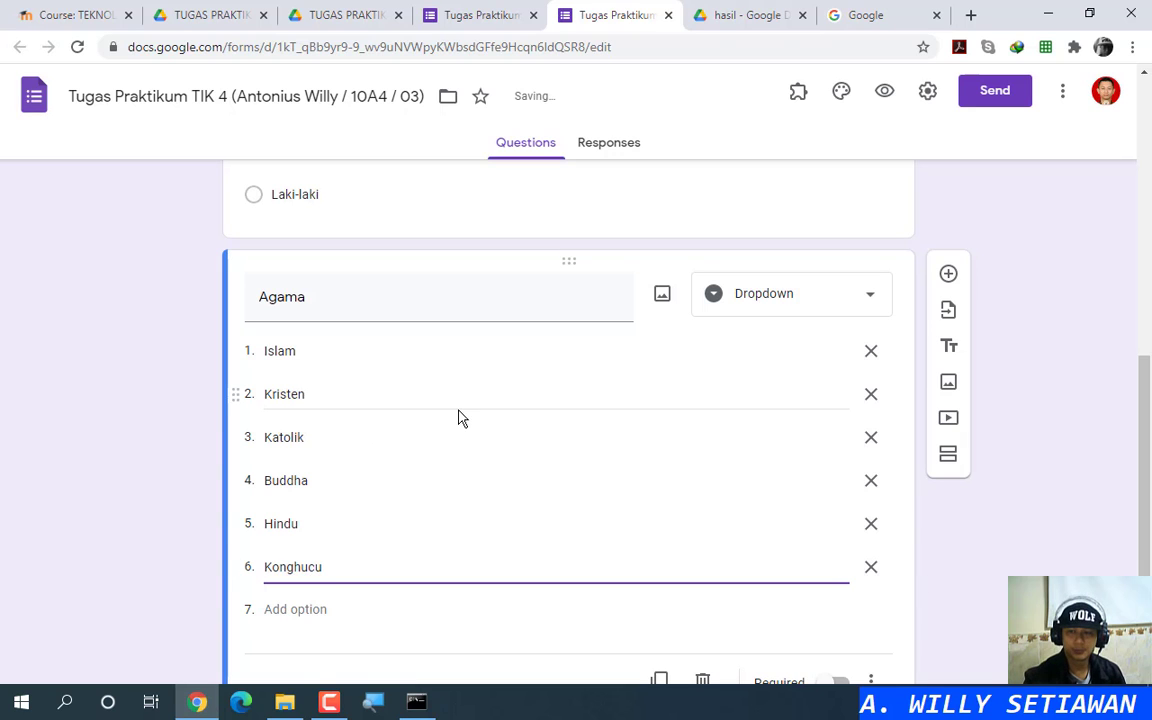
# Step: Check the reference form's religion list and make Agama required
pyautogui.click(455, 14)
pyautogui.click(389, 463)
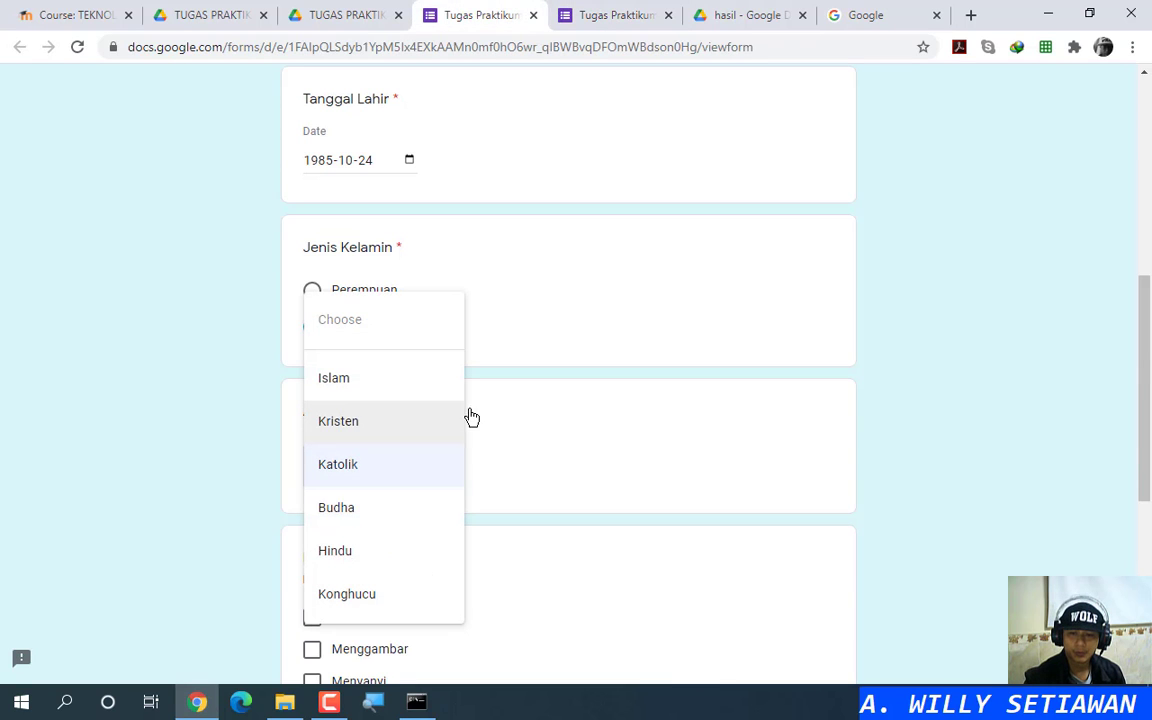
pyautogui.click(594, 420)
pyautogui.scroll(-3, 594, 355)
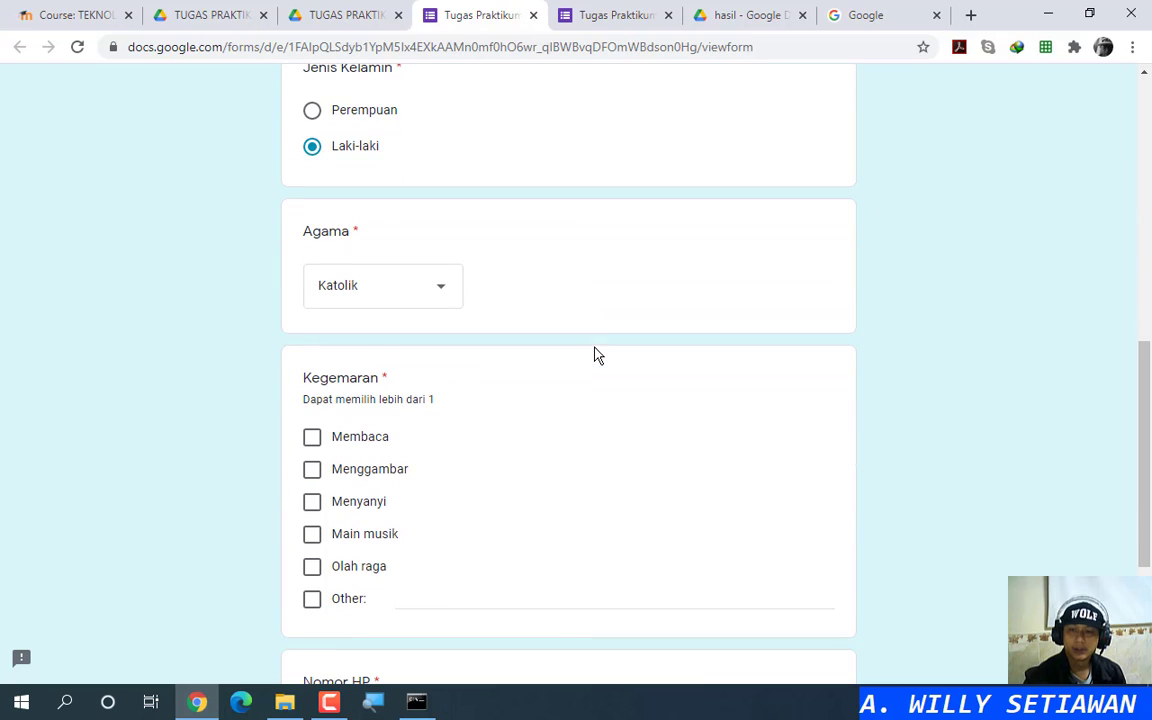
pyautogui.click(628, 13)
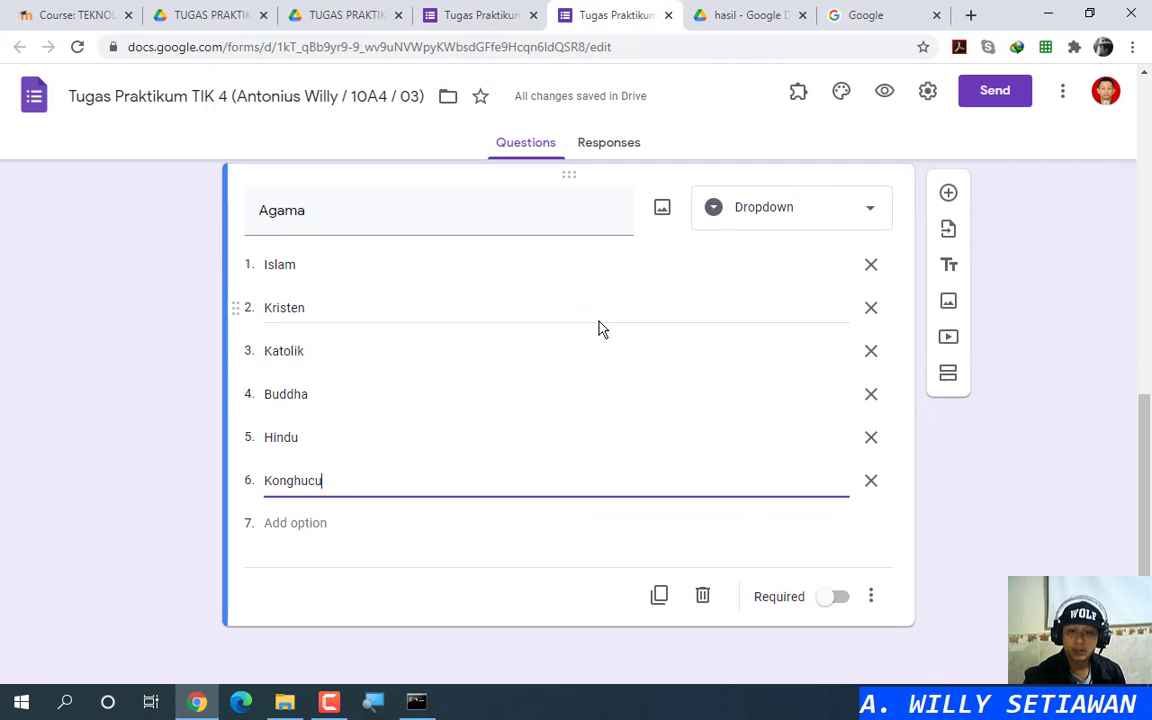
pyautogui.click(833, 597)
pyautogui.click(476, 13)
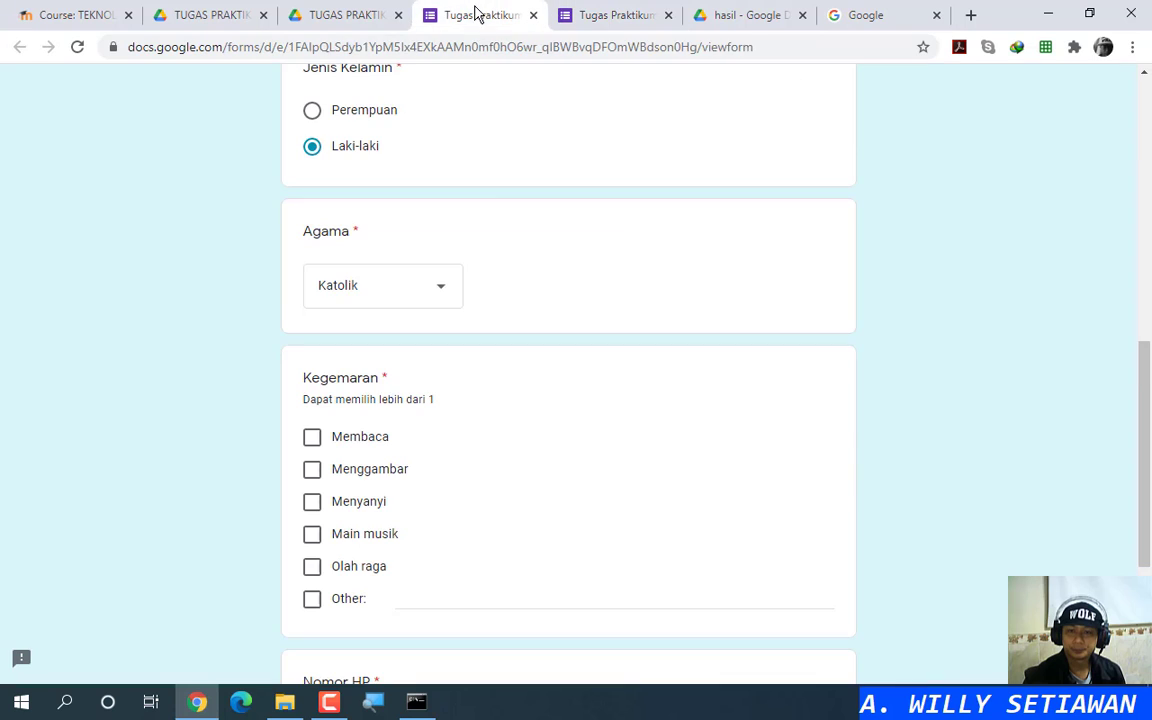
pyautogui.click(628, 13)
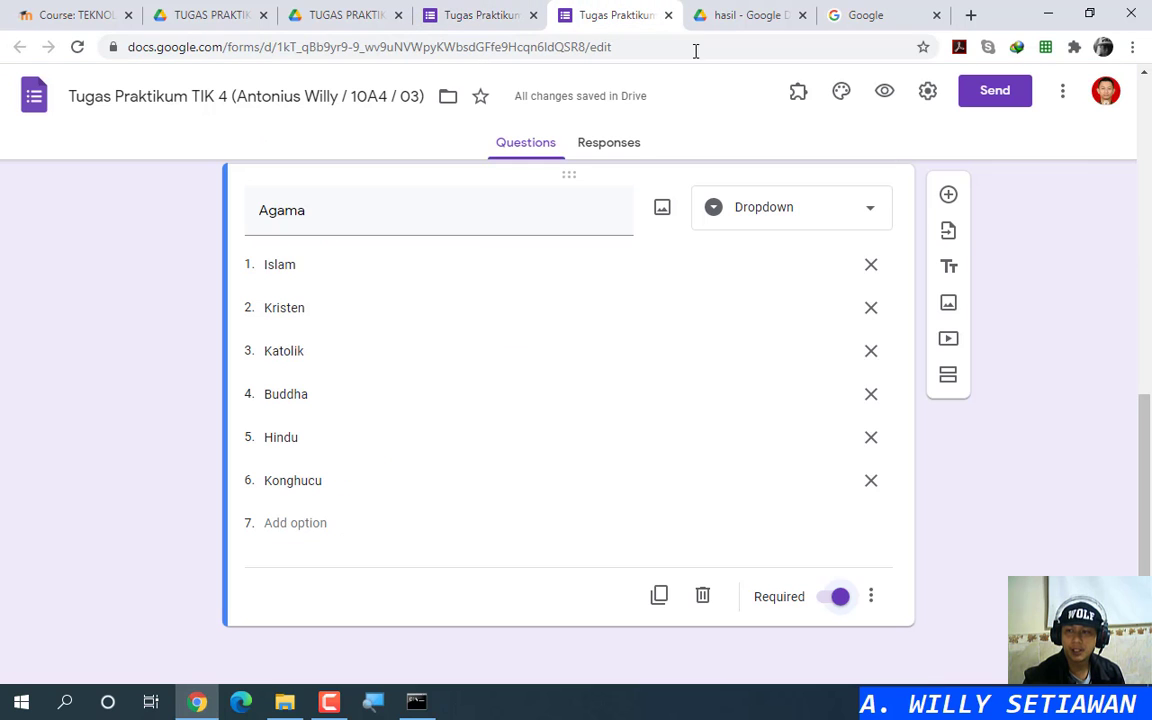
# Step: Add a question titled Kegemaran below Agama as a Checkboxes question
pyautogui.click(946, 197)
pyautogui.write('Kegemaran')
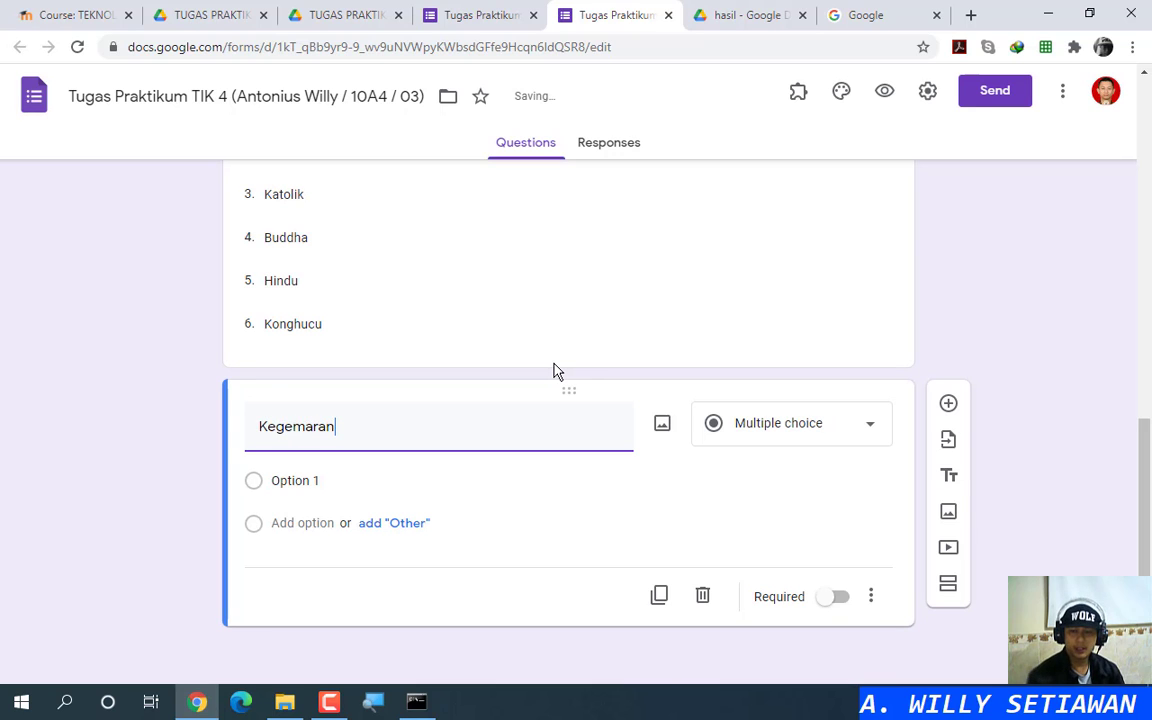
pyautogui.click(798, 456)
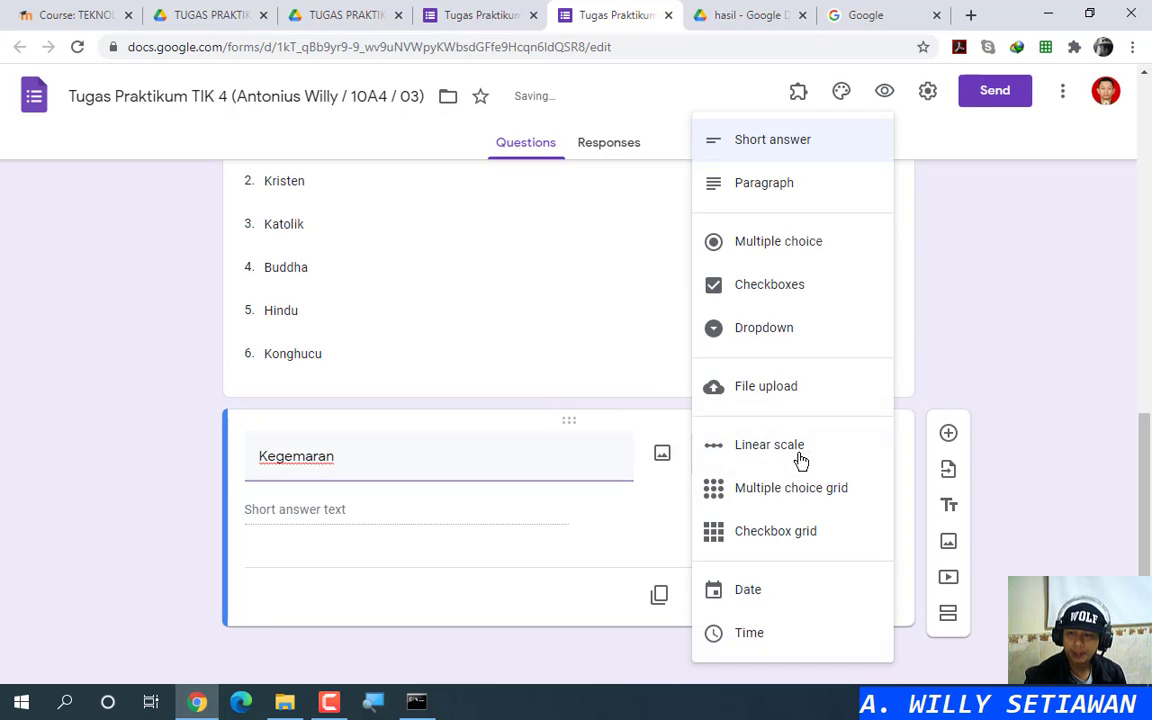
pyautogui.click(771, 288)
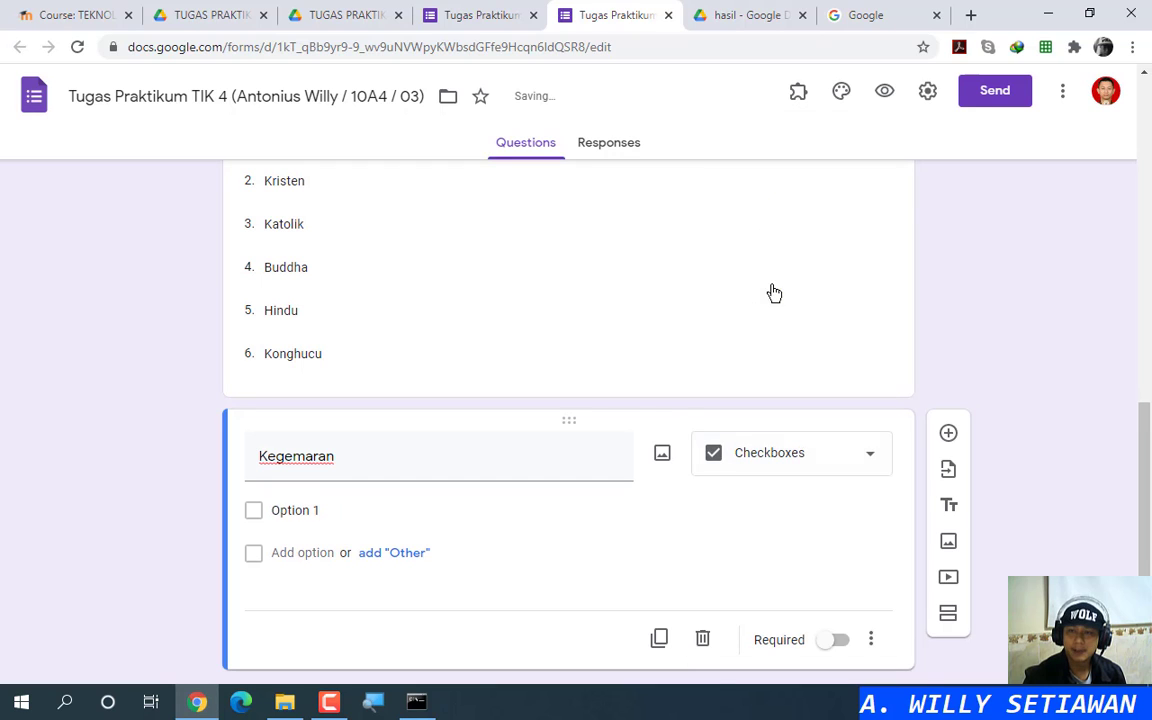
# Step: After checking the reference form, change Kegemaran to Multiple choice
pyautogui.click(478, 14)
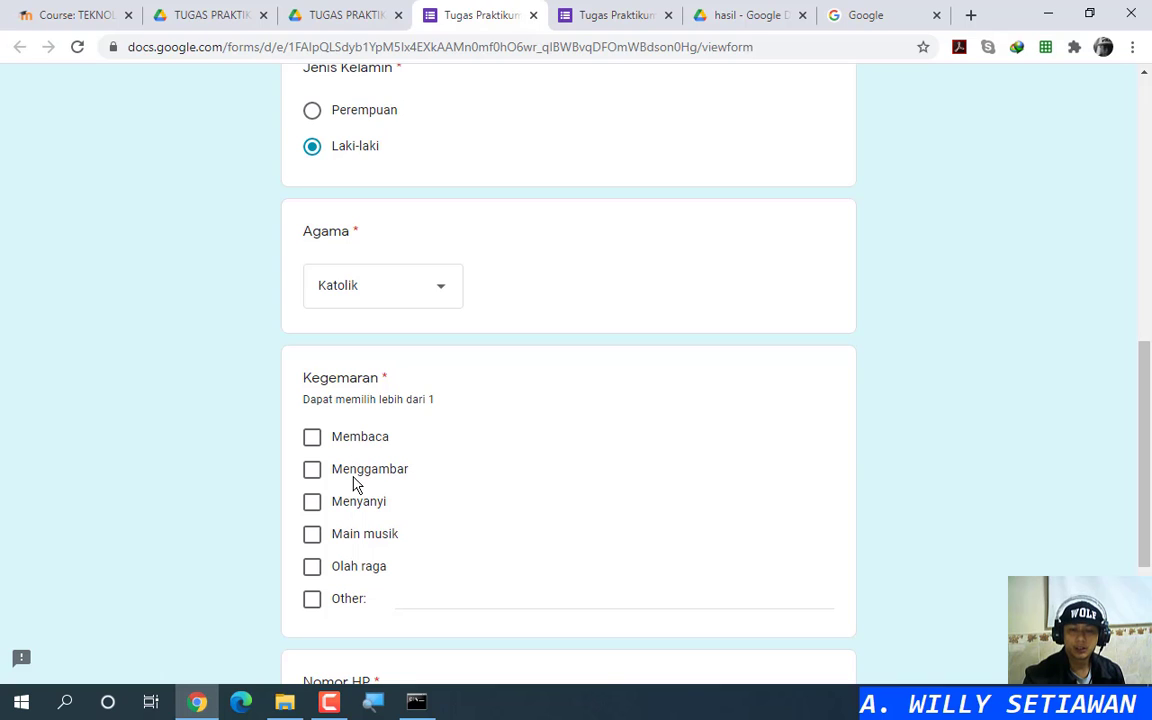
pyautogui.click(378, 128)
pyautogui.click(625, 8)
pyautogui.click(836, 457)
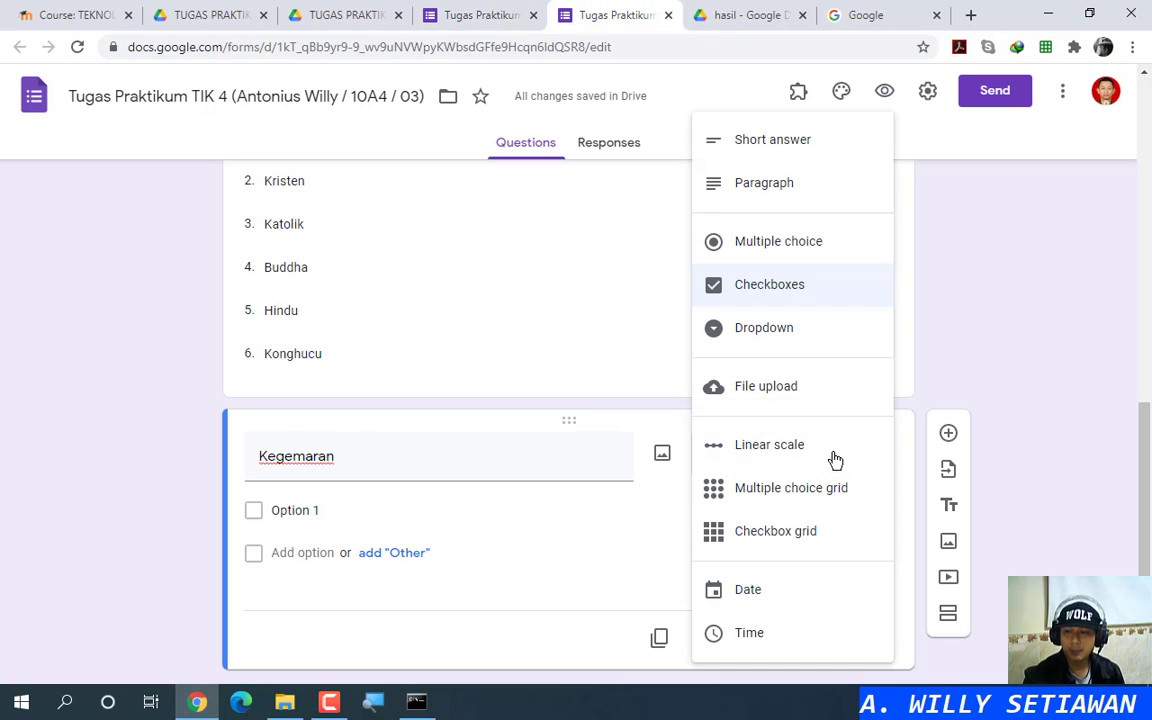
pyautogui.click(778, 243)
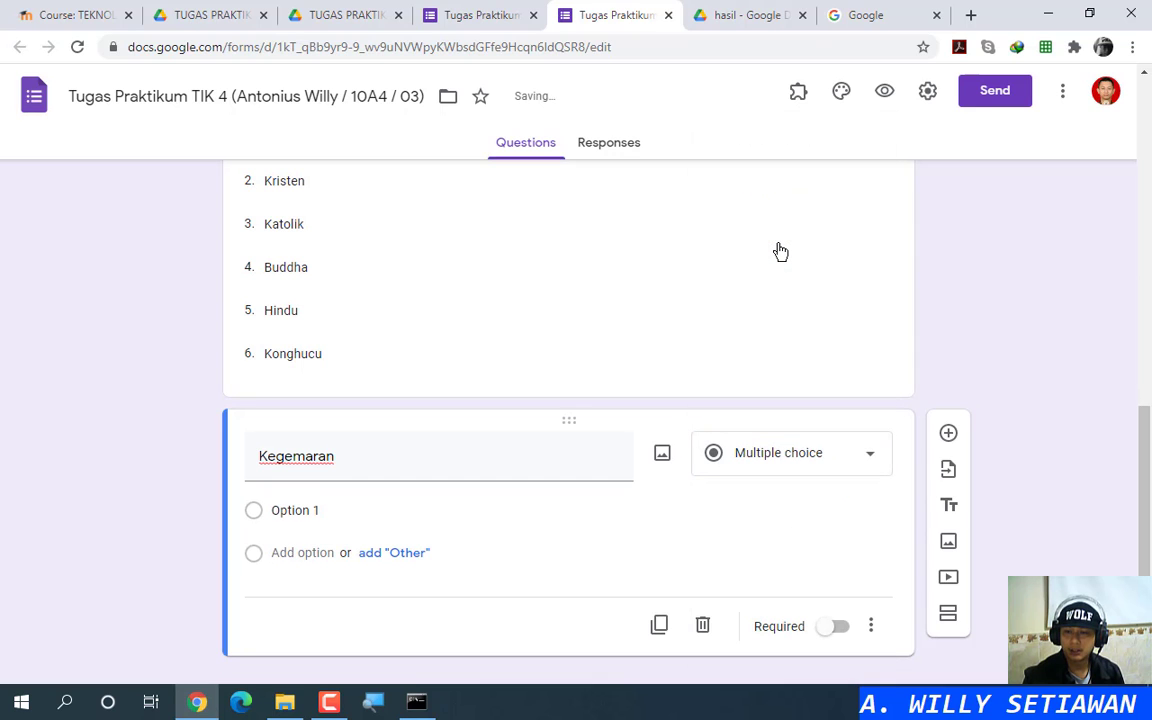
pyautogui.click(466, 12)
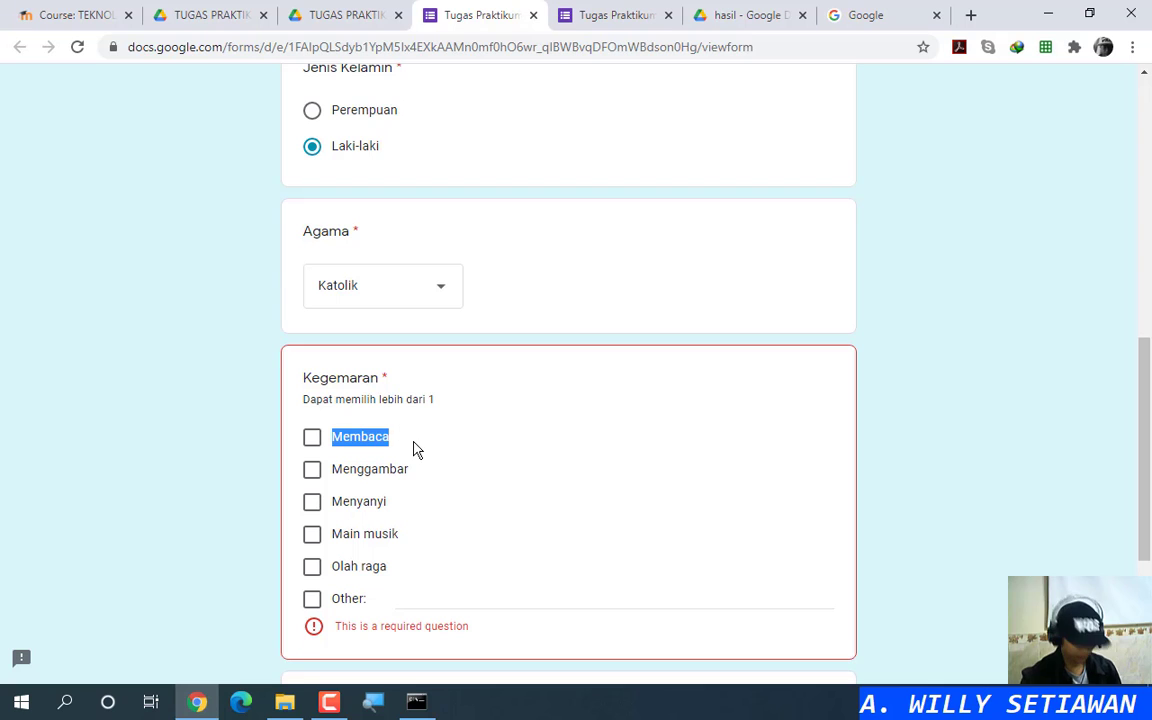
# Step: Enter Membaca, Menggambar and Menyanyi as the first three Kegemaran options
pyautogui.click(597, 14)
pyautogui.click(298, 512)
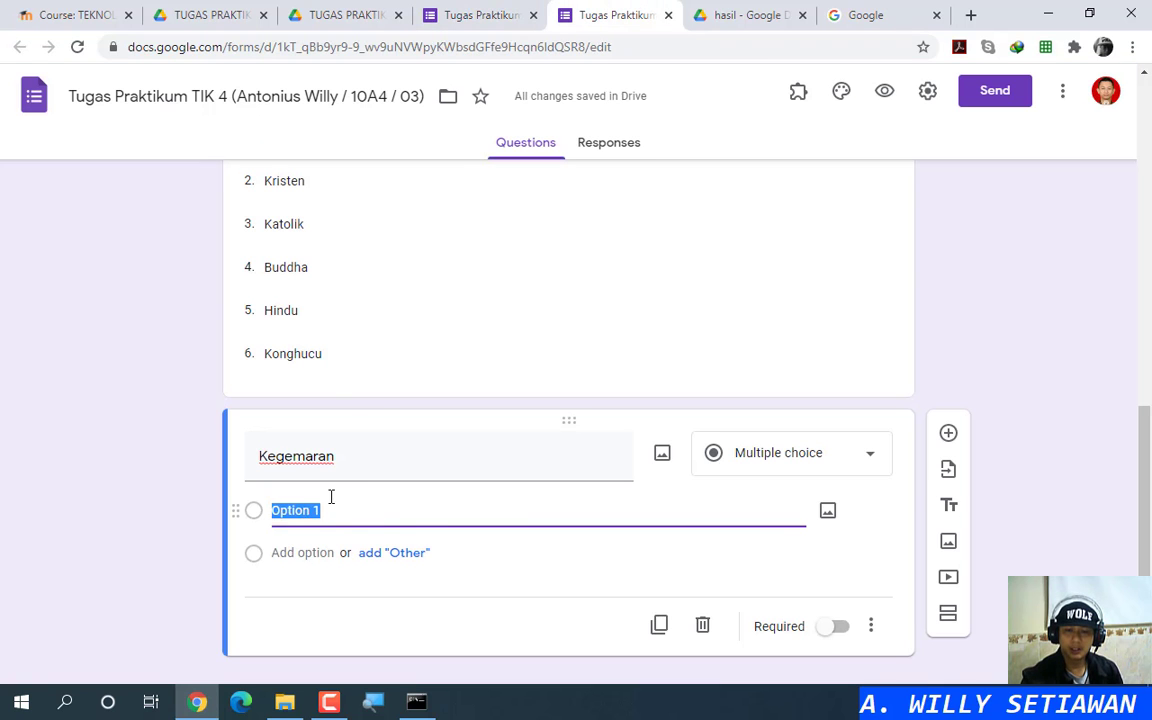
pyautogui.write('Membaca')
pyautogui.click(470, 15)
pyautogui.doubleClick(368, 470)
pyautogui.hotkey('ctrl', 'c')
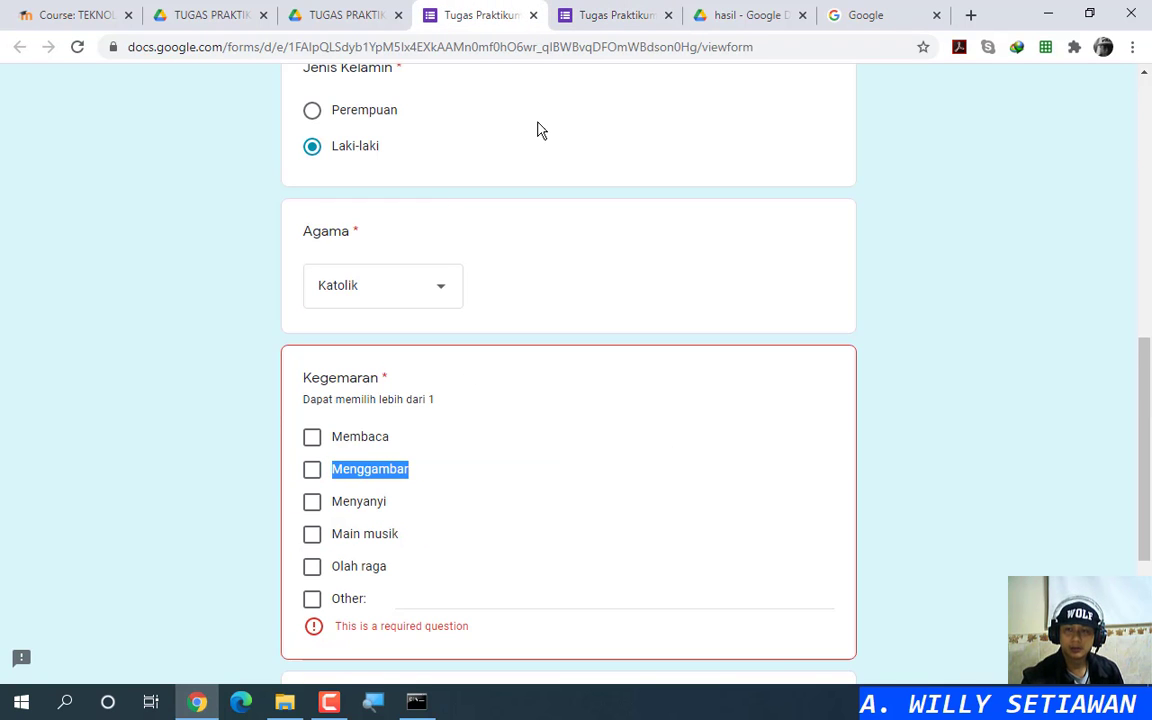
pyautogui.click(597, 14)
pyautogui.click(329, 549)
pyautogui.hotkey('ctrl', 'v')
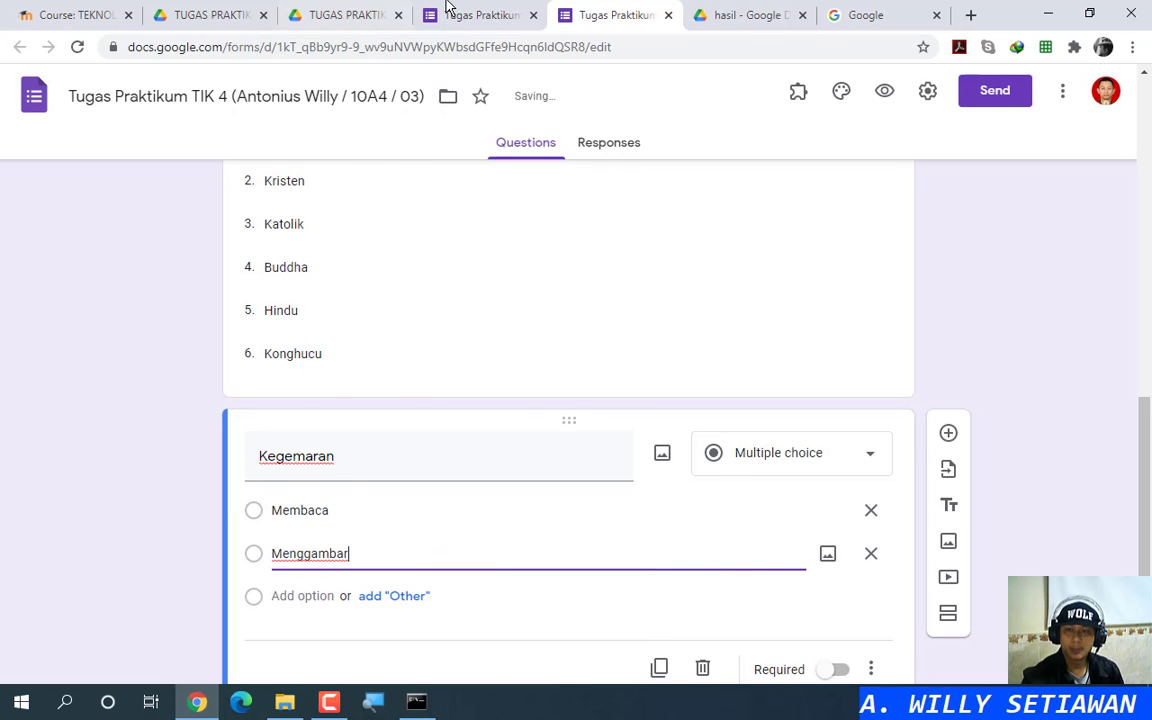
pyautogui.click(447, 8)
pyautogui.doubleClick(355, 503)
pyautogui.hotkey('ctrl', 'c')
pyautogui.click(597, 14)
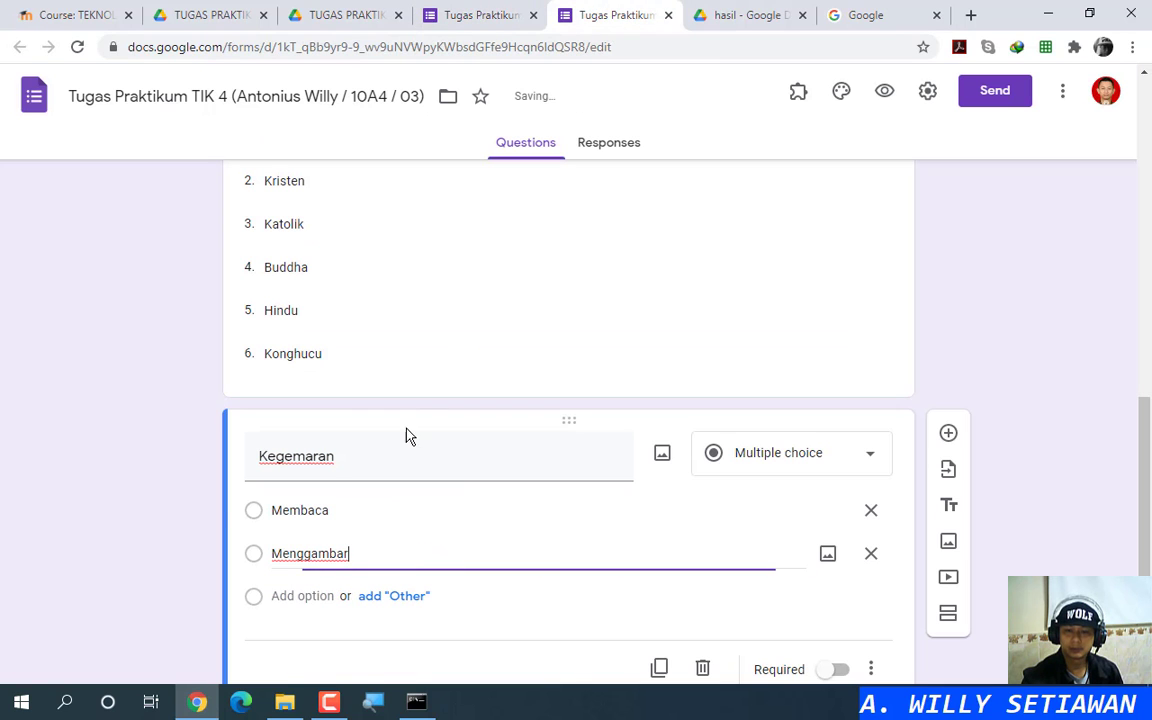
pyautogui.click(306, 596)
pyautogui.hotkey('ctrl', 'v')
# Step: Add Main musik and Olah raga as options, plus an Other choice
pyautogui.click(478, 15)
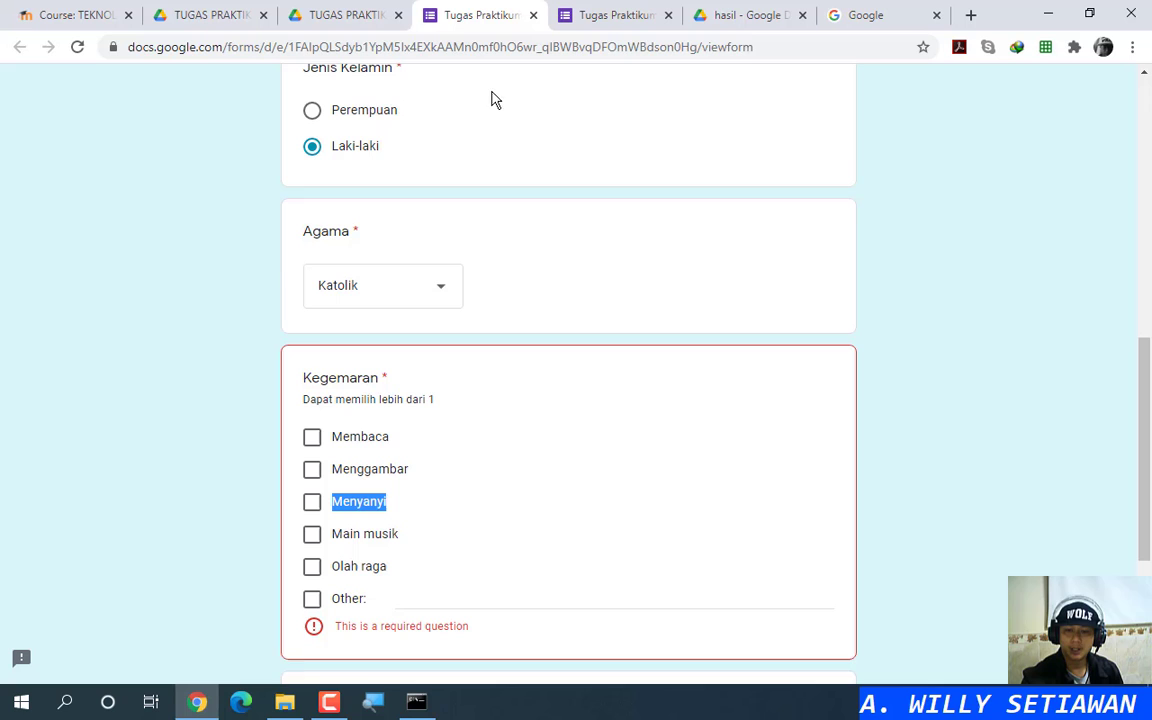
pyautogui.doubleClick(352, 540)
pyautogui.hotkey('ctrl', 'c')
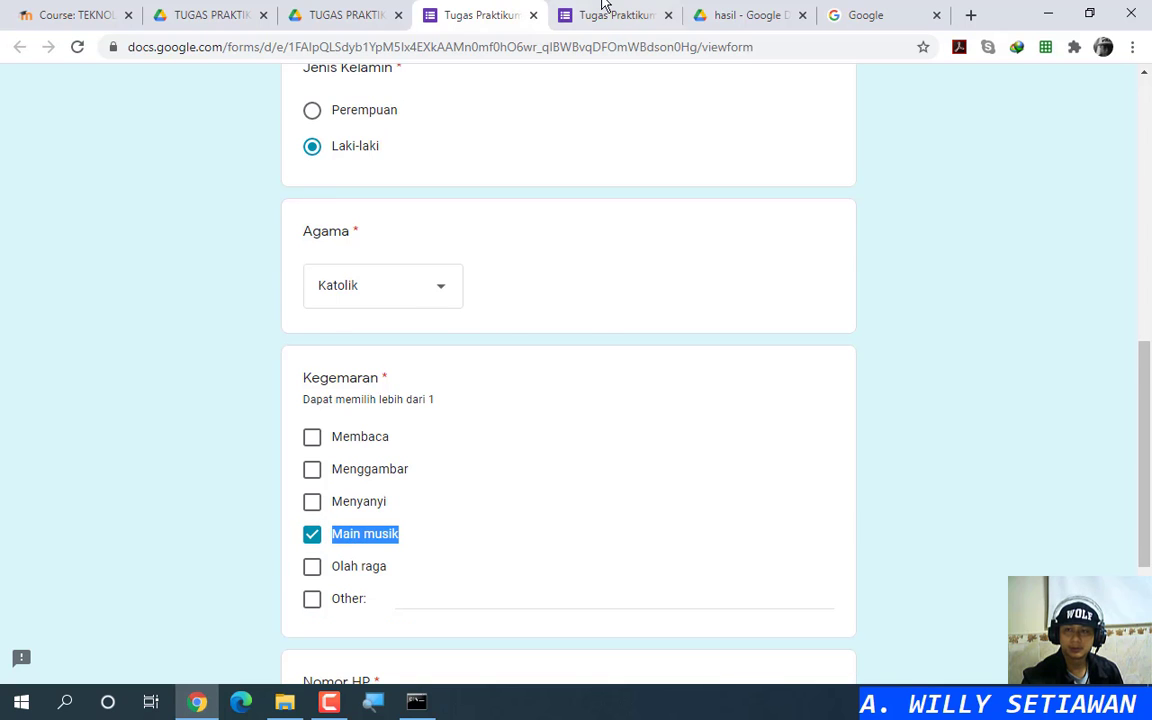
pyautogui.click(603, 8)
pyautogui.click(293, 641)
pyautogui.hotkey('ctrl', 'v')
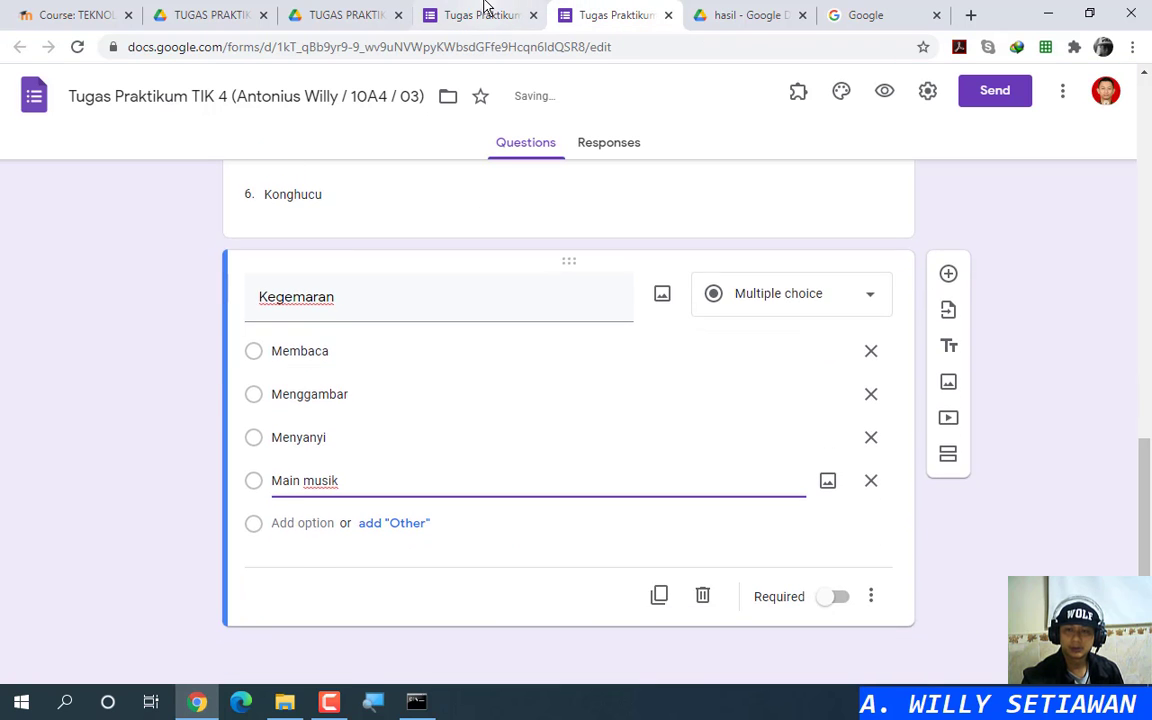
pyautogui.click(485, 12)
pyautogui.doubleClick(357, 566)
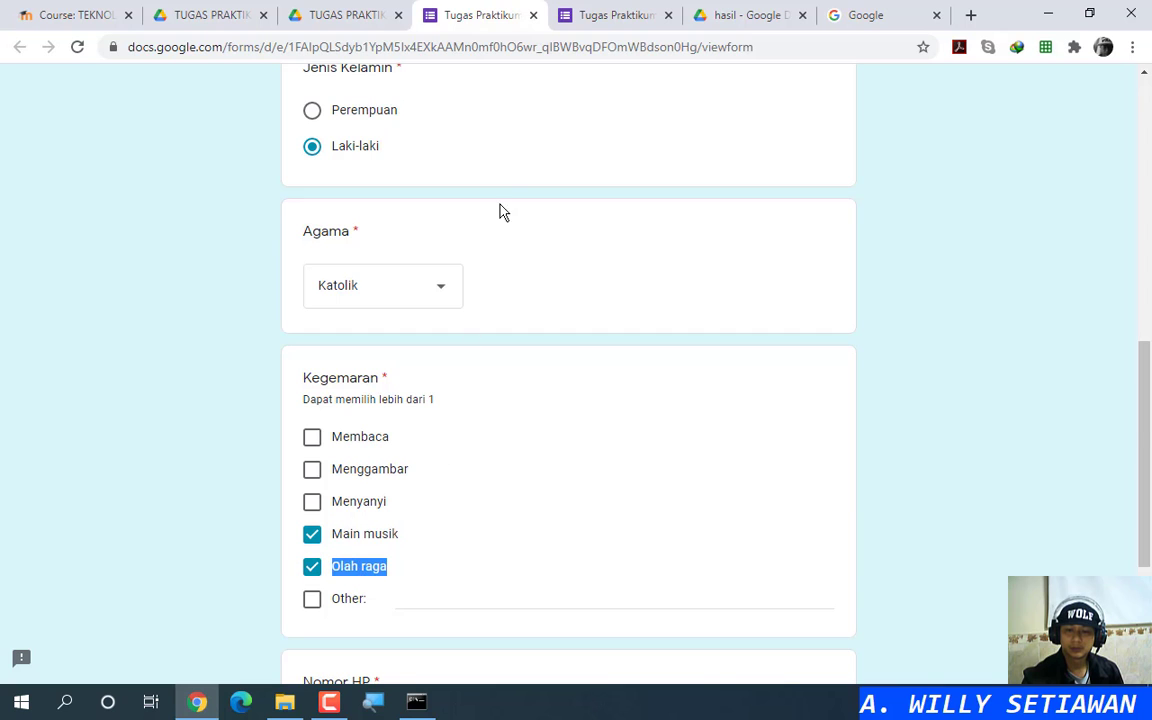
pyautogui.click(603, 12)
pyautogui.click(290, 524)
pyautogui.write('Olah raga')
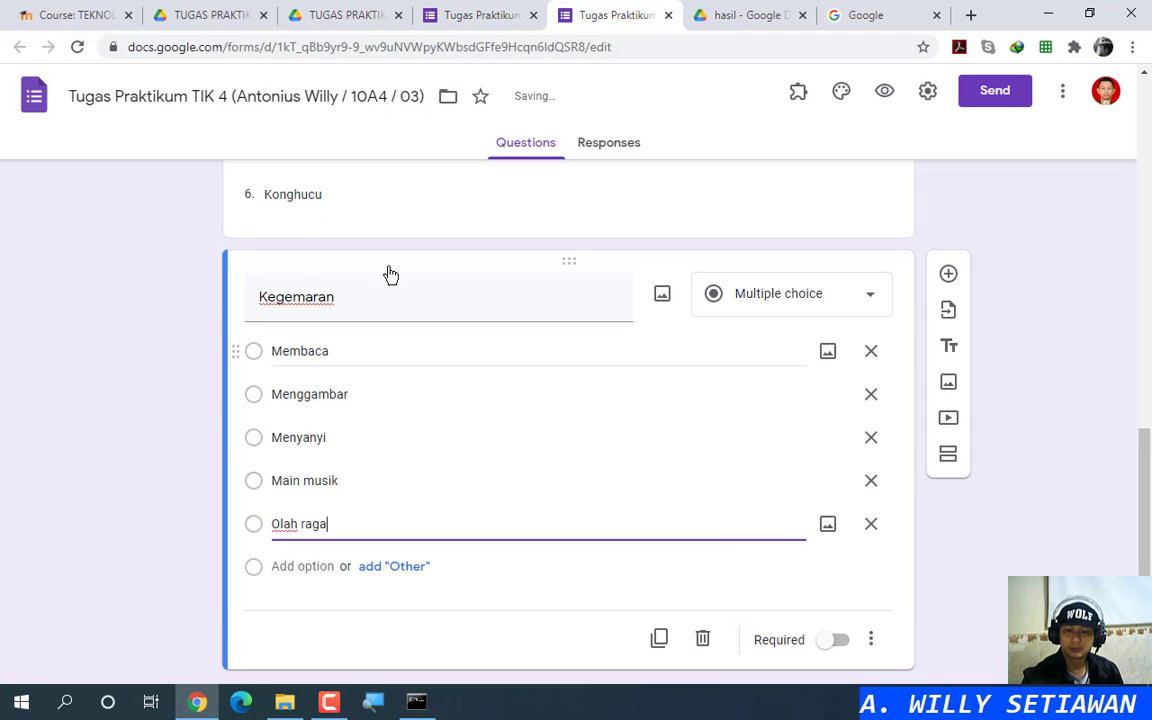
pyautogui.click(485, 12)
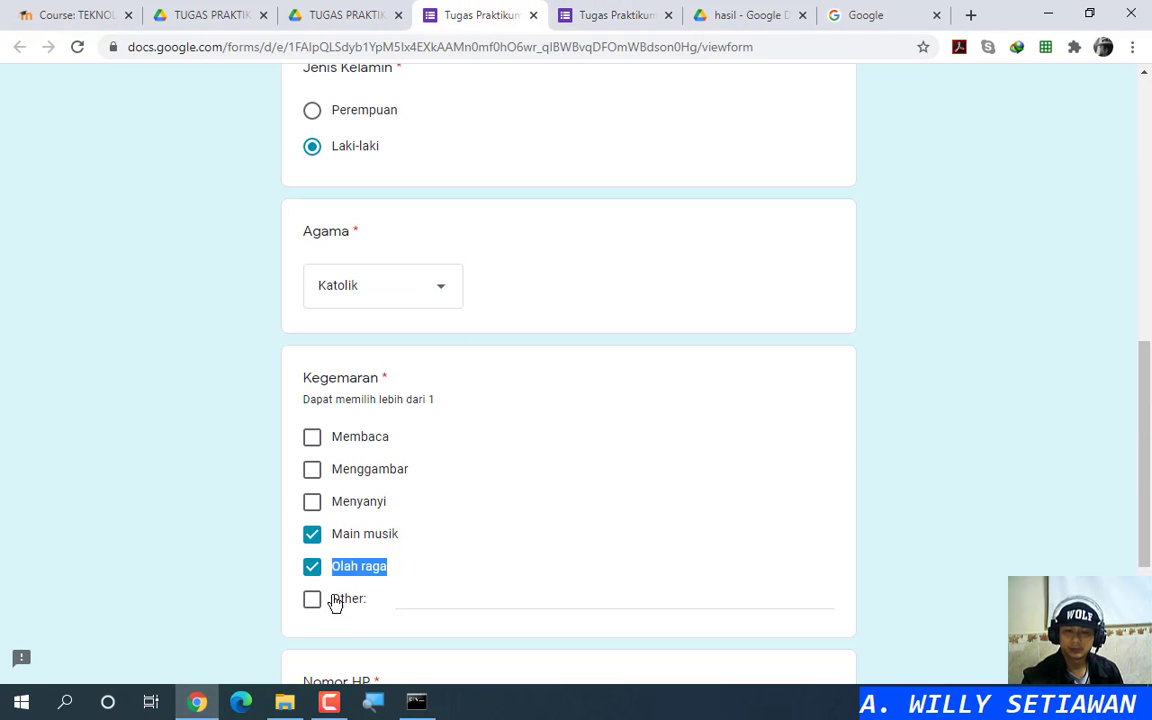
pyautogui.click(612, 12)
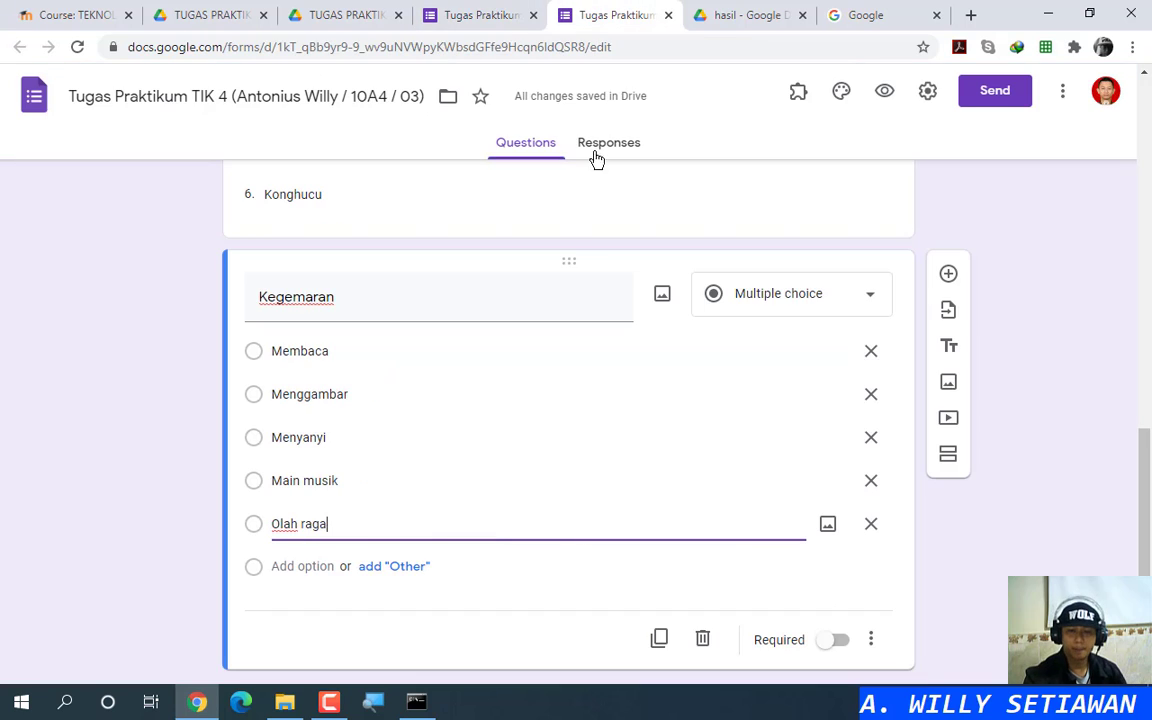
pyautogui.click(398, 570)
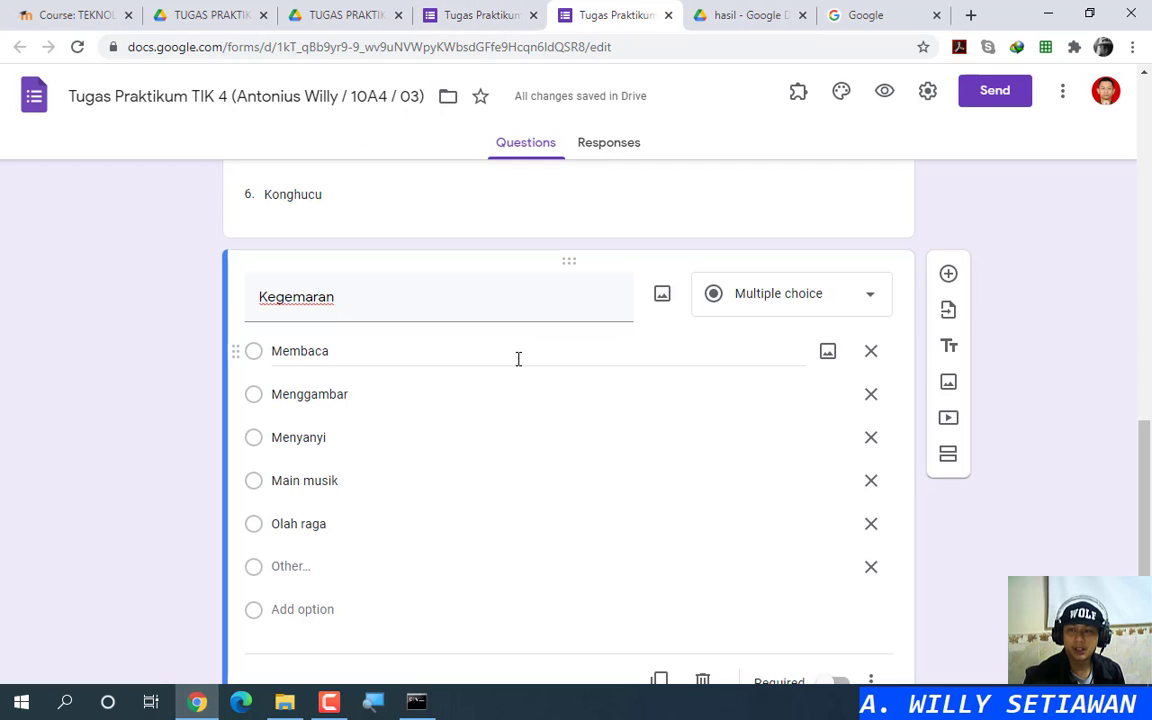
# Step: Preview the form, then copy 'Dapat memilih lebih dari 1' from the reference form
pyautogui.click(886, 97)
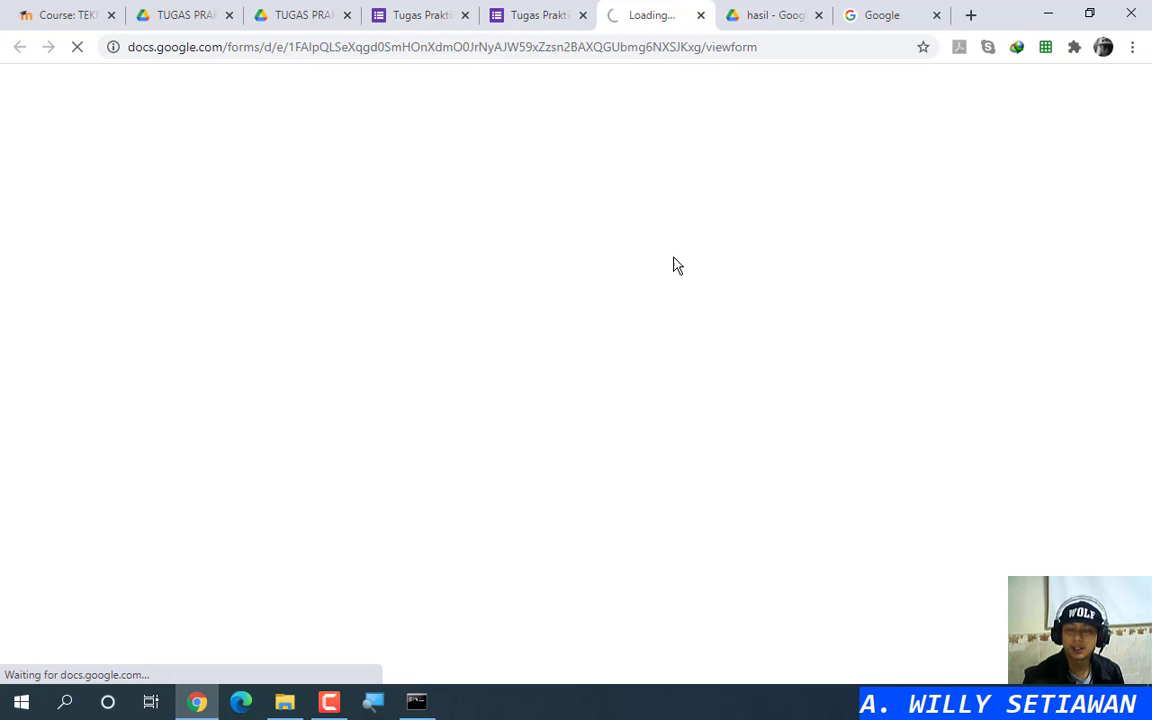
pyautogui.scroll(-9, 560, 310)
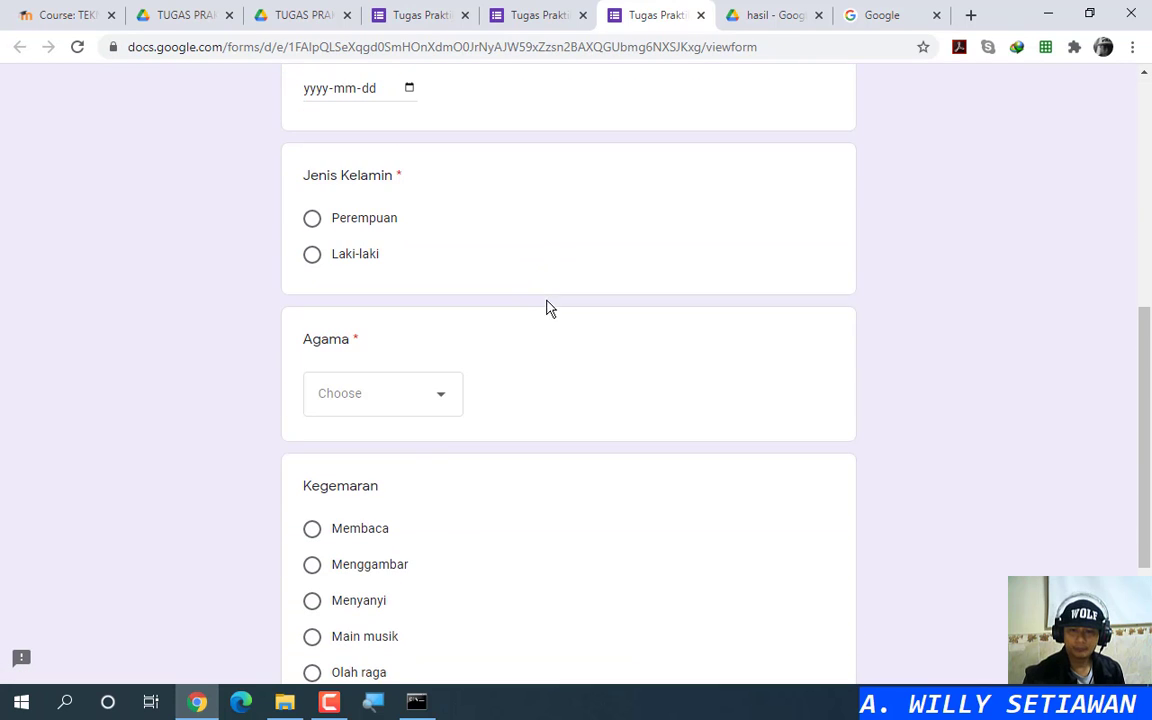
pyautogui.scroll(-3, 430, 470)
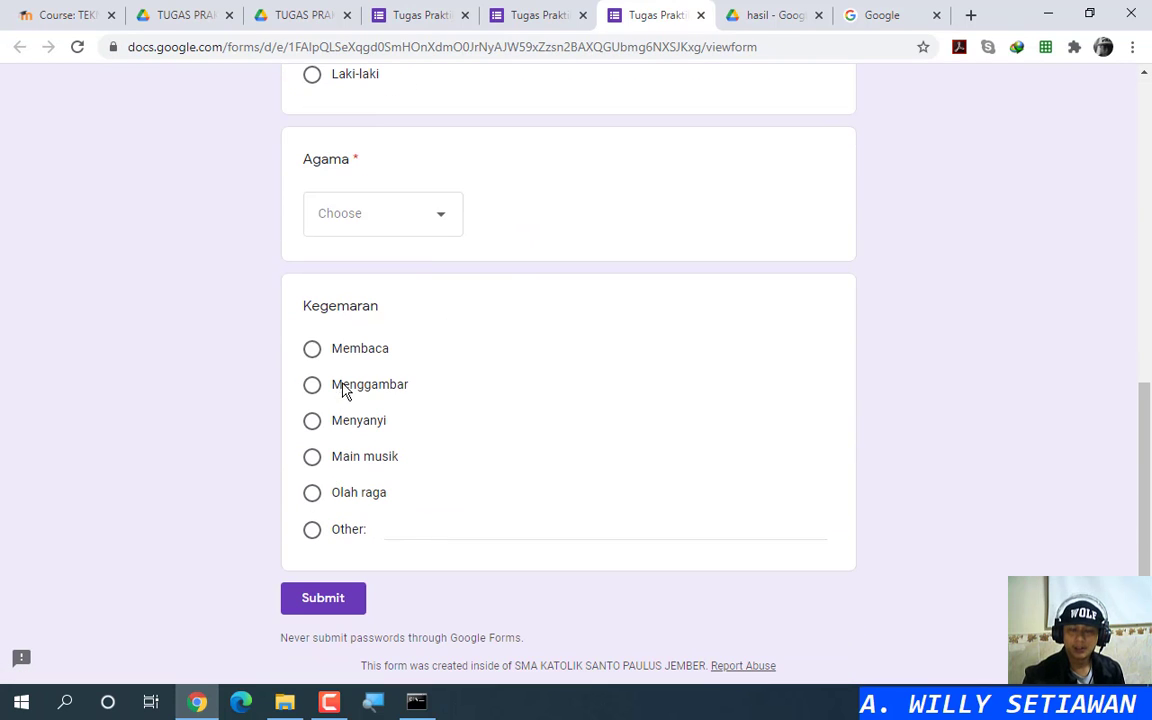
pyautogui.click(700, 15)
pyautogui.click(440, 8)
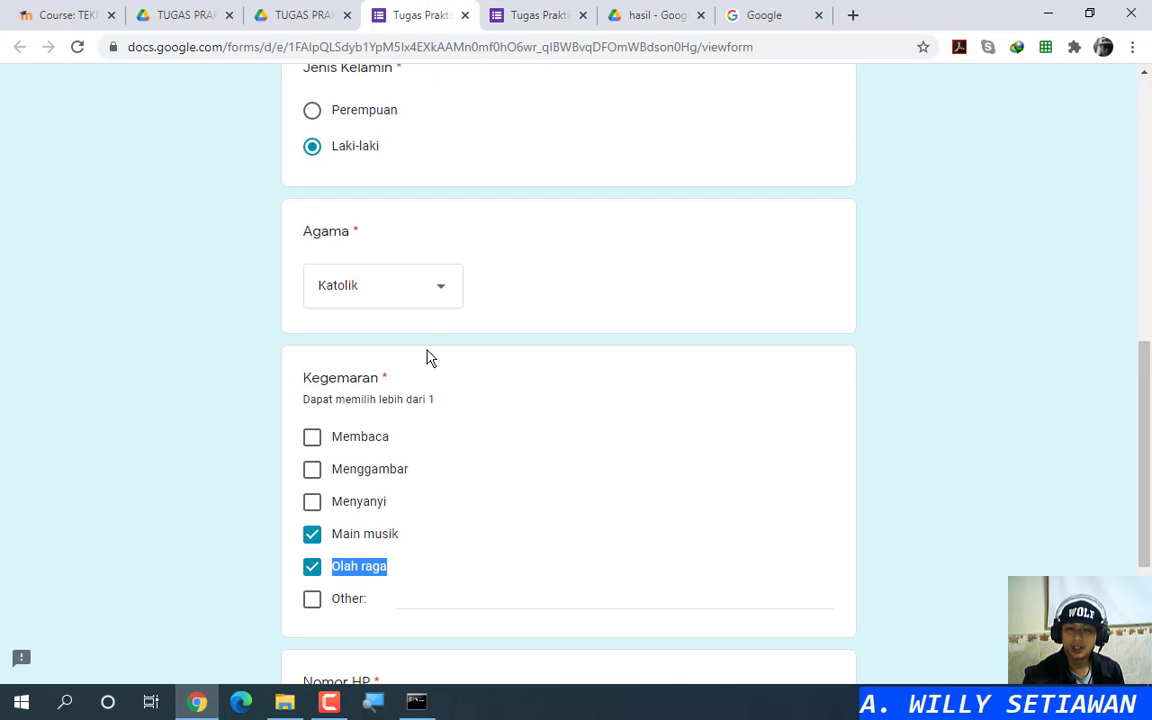
pyautogui.tripleClick(355, 400)
pyautogui.hotkey('ctrl', 'c')
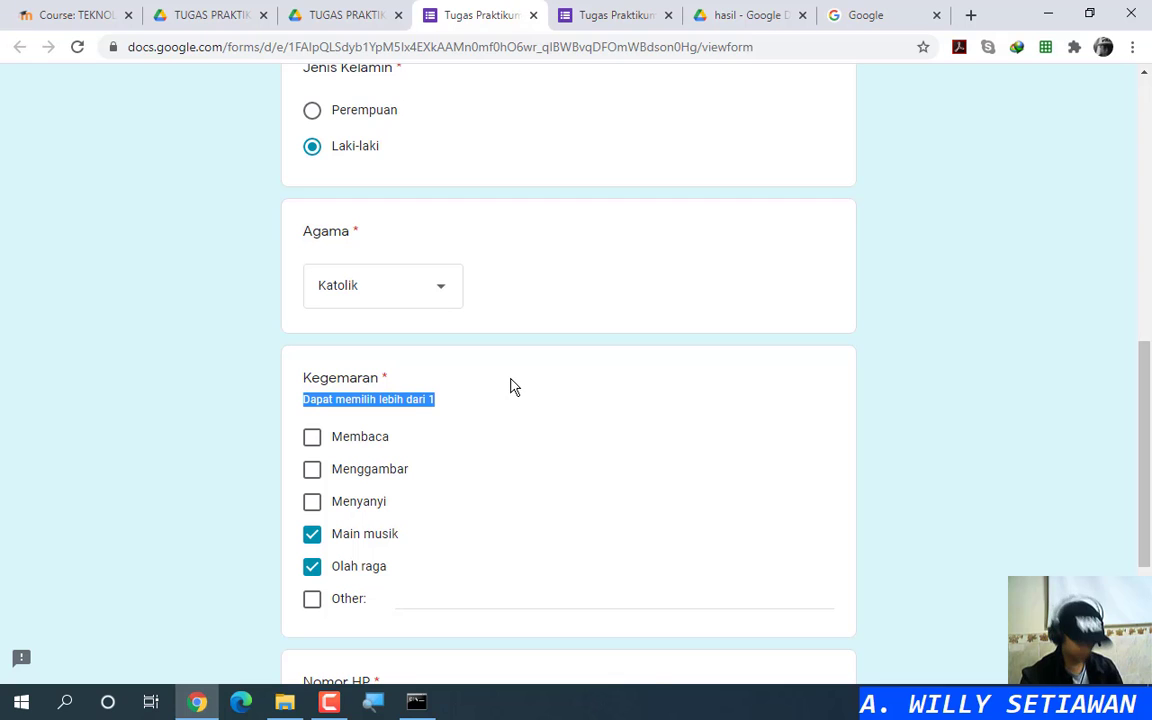
pyautogui.click(650, 12)
# Step: Make Kegemaran required and paste 'Dapat memilih lebih dari 1' as its description
pyautogui.scroll(-1, 690, 420)
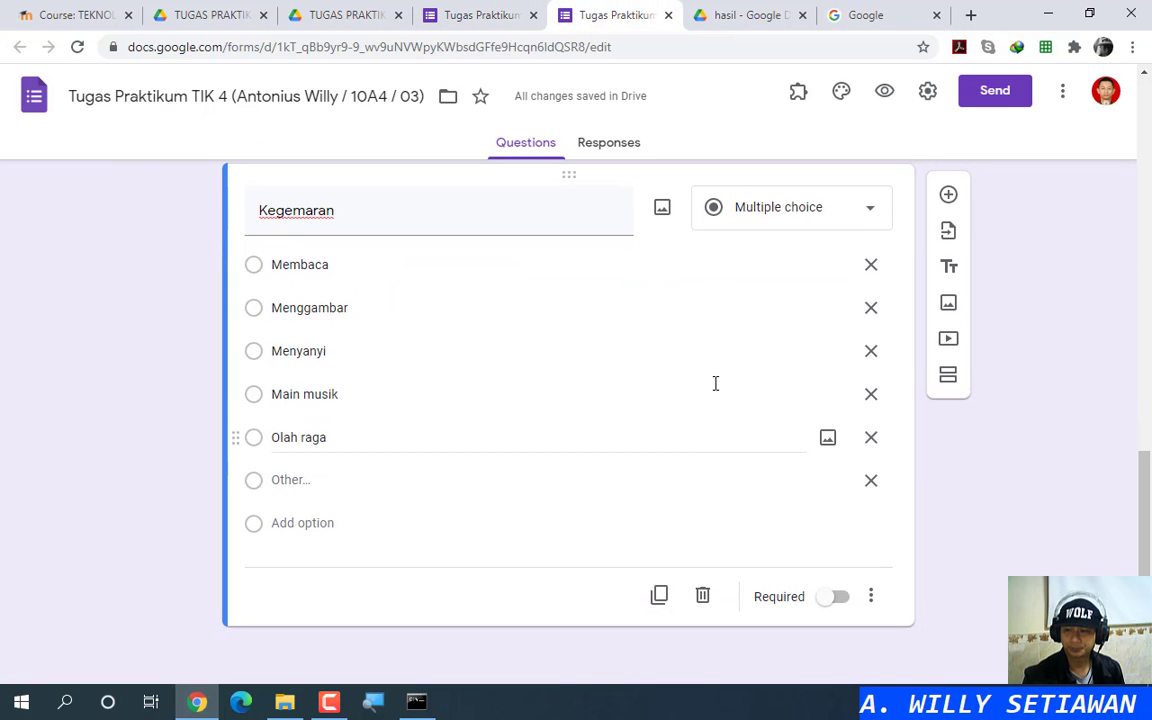
pyautogui.click(836, 600)
pyautogui.click(871, 600)
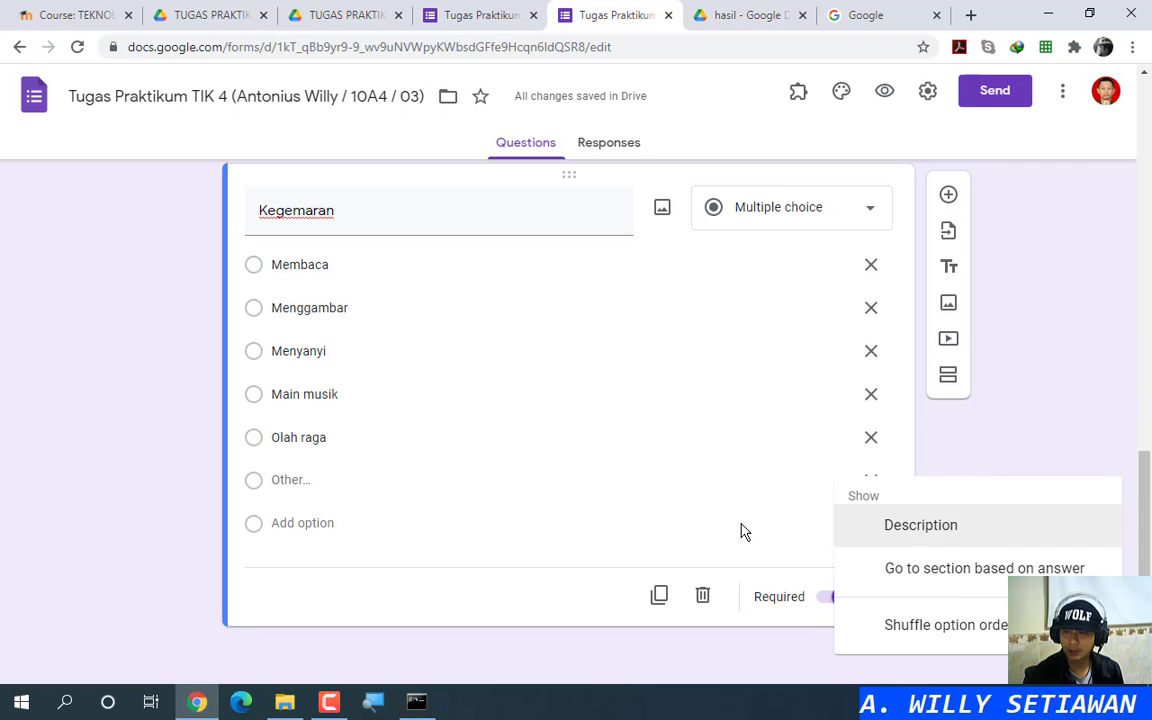
pyautogui.click(740, 532)
pyautogui.click(870, 597)
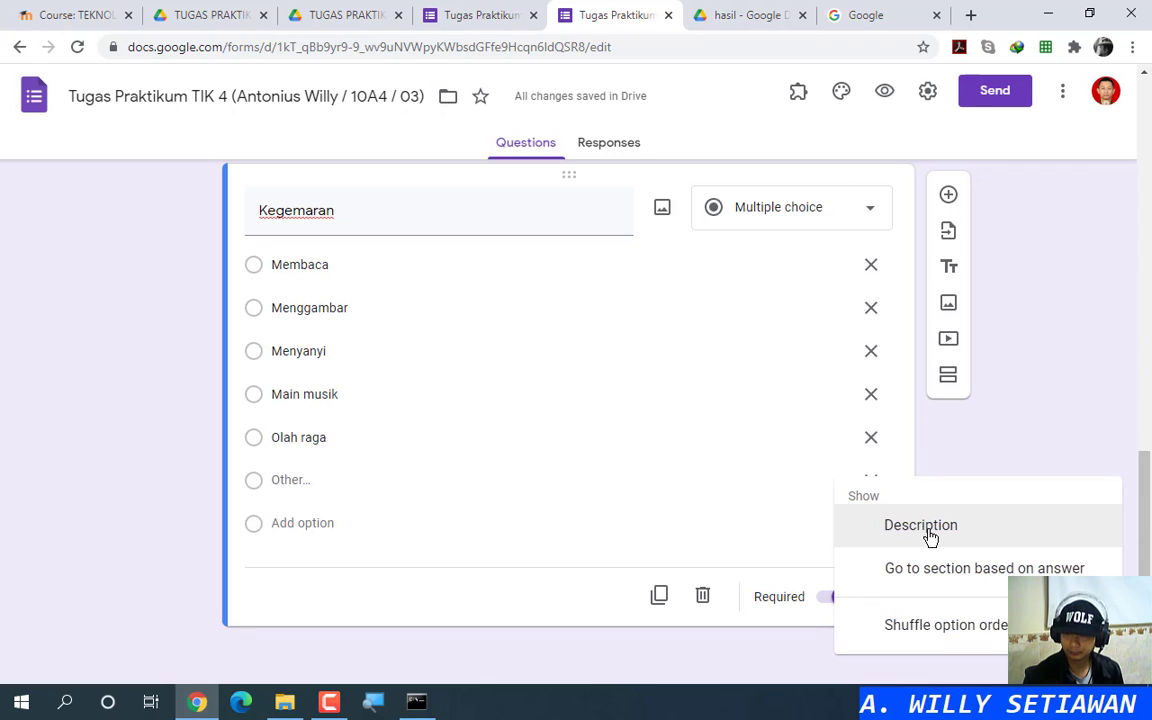
pyautogui.click(921, 526)
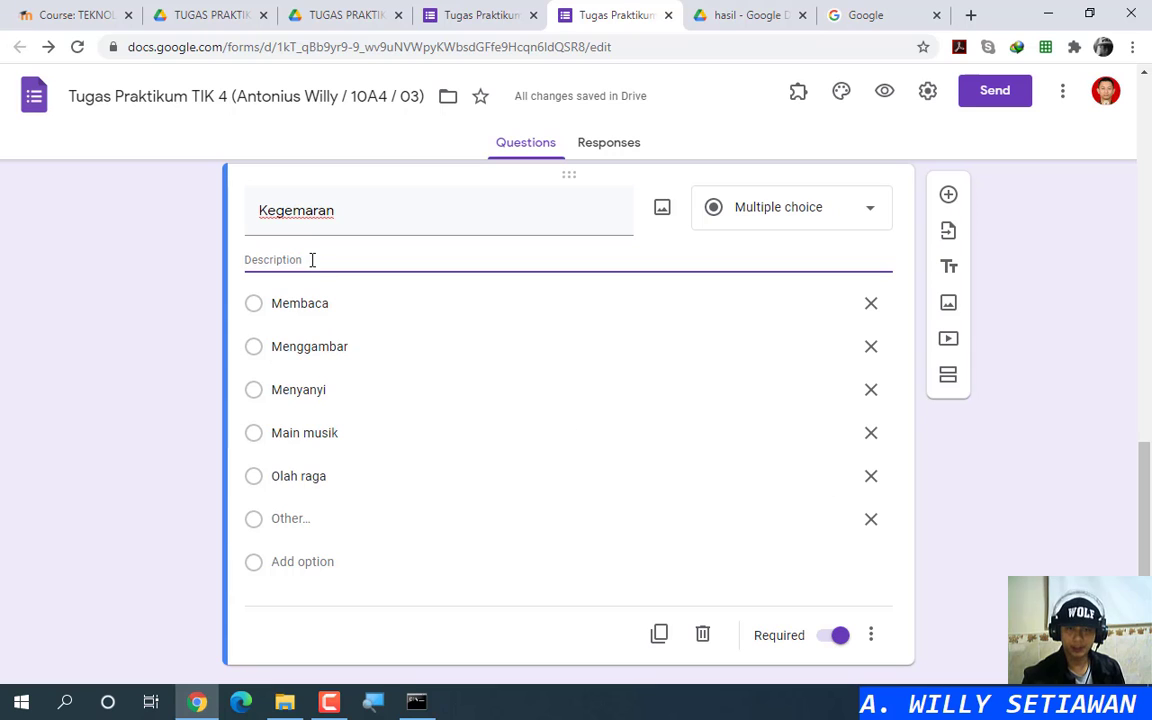
pyautogui.hotkey('ctrl', 'v')
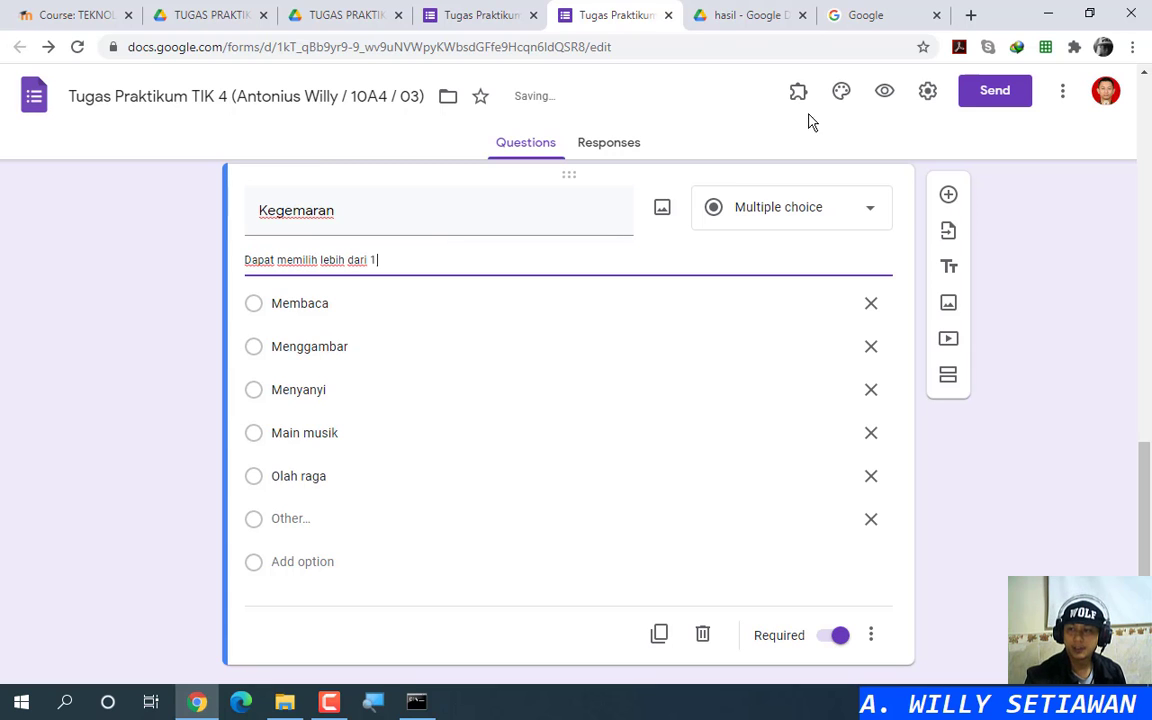
# Step: Preview the form, test Kegemaran with Membaca and 'Kuliner' under Other, then close it
pyautogui.click(884, 93)
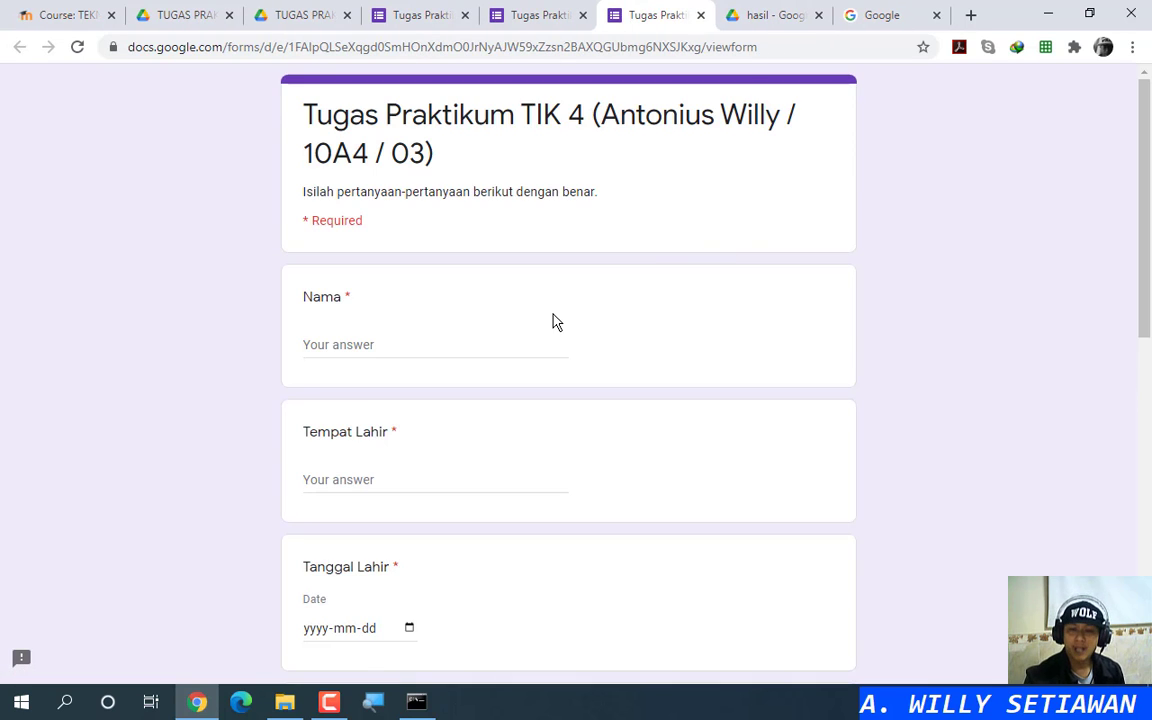
pyautogui.scroll(-8, 553, 321)
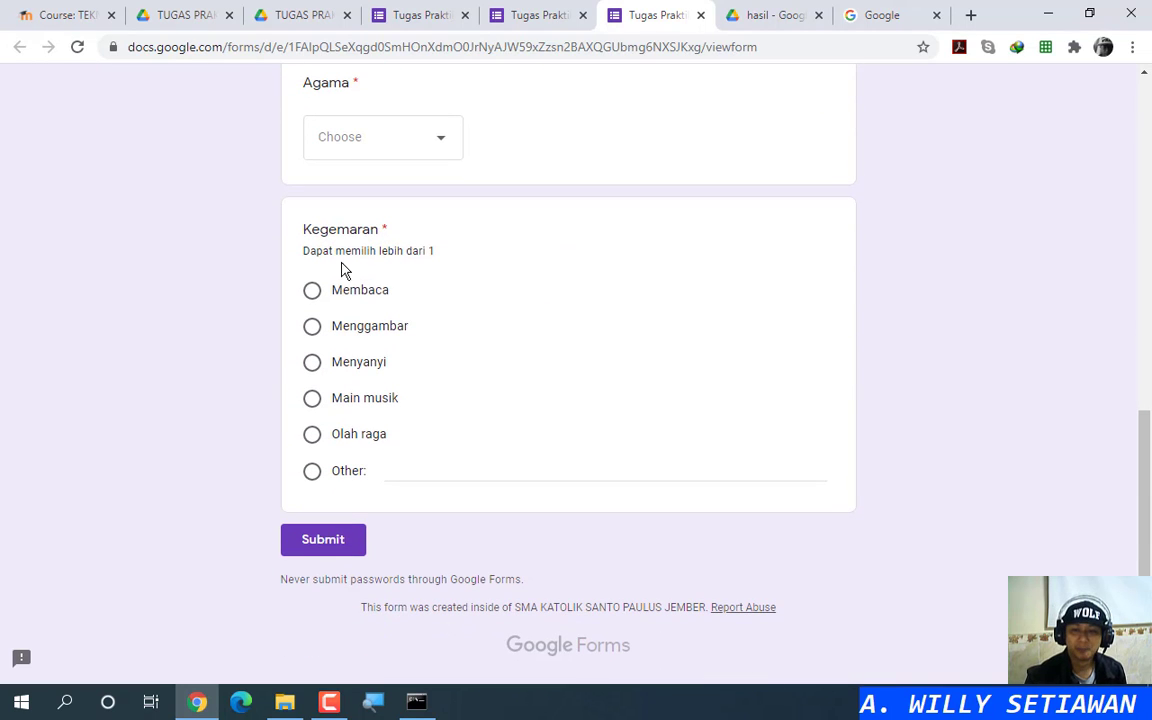
pyautogui.press('ctrl')
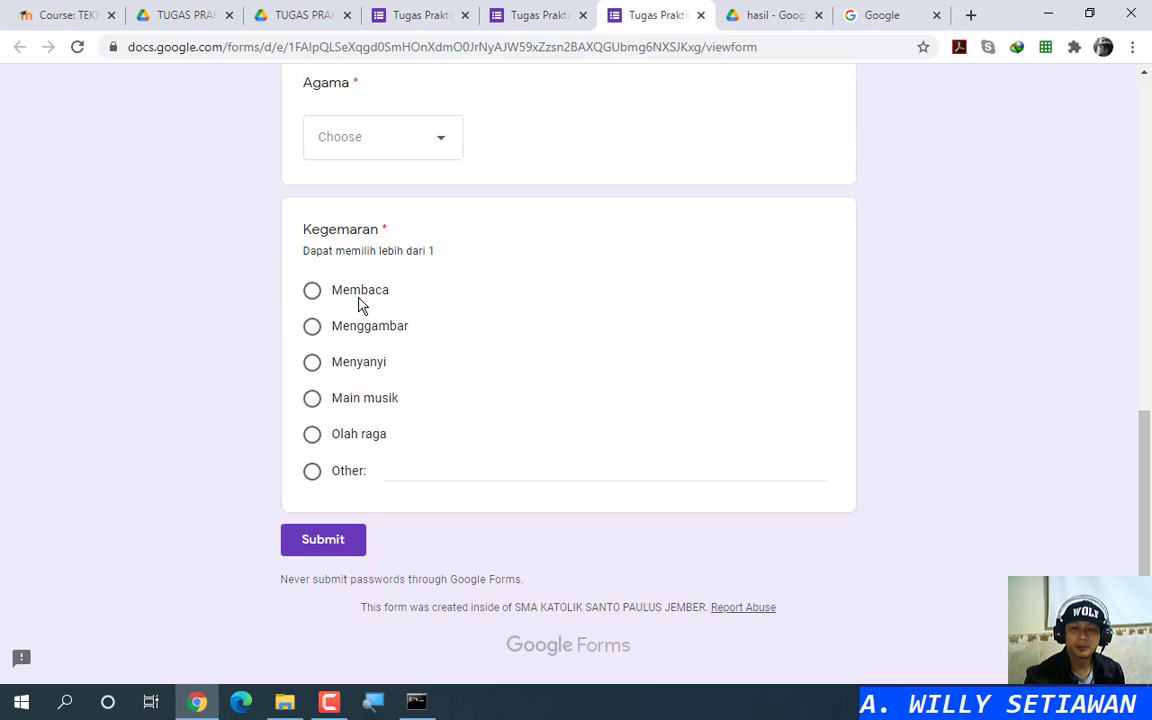
pyautogui.click(359, 291)
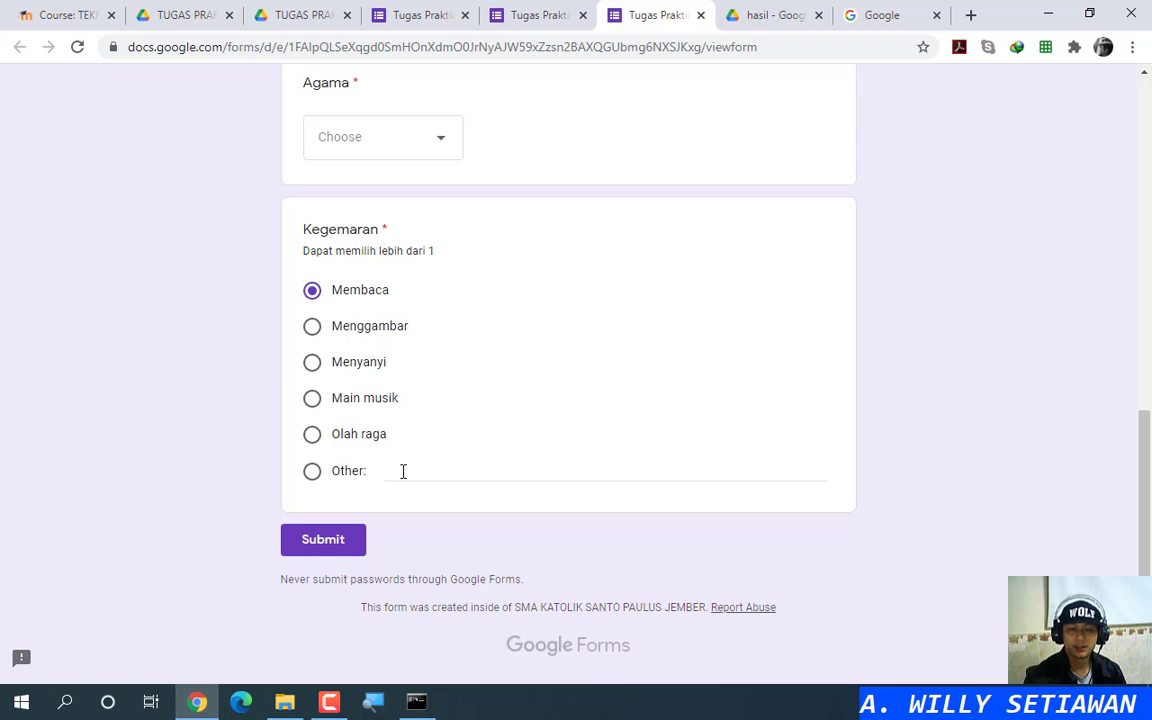
pyautogui.click(317, 473)
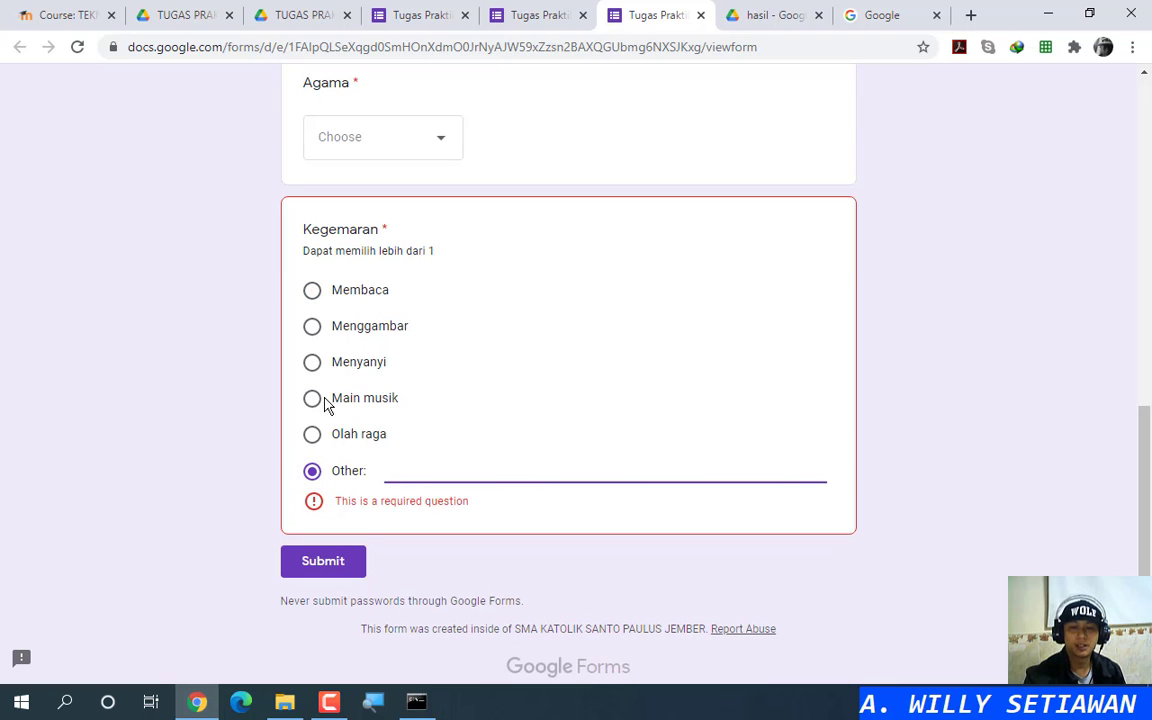
pyautogui.click(312, 291)
pyautogui.click(312, 471)
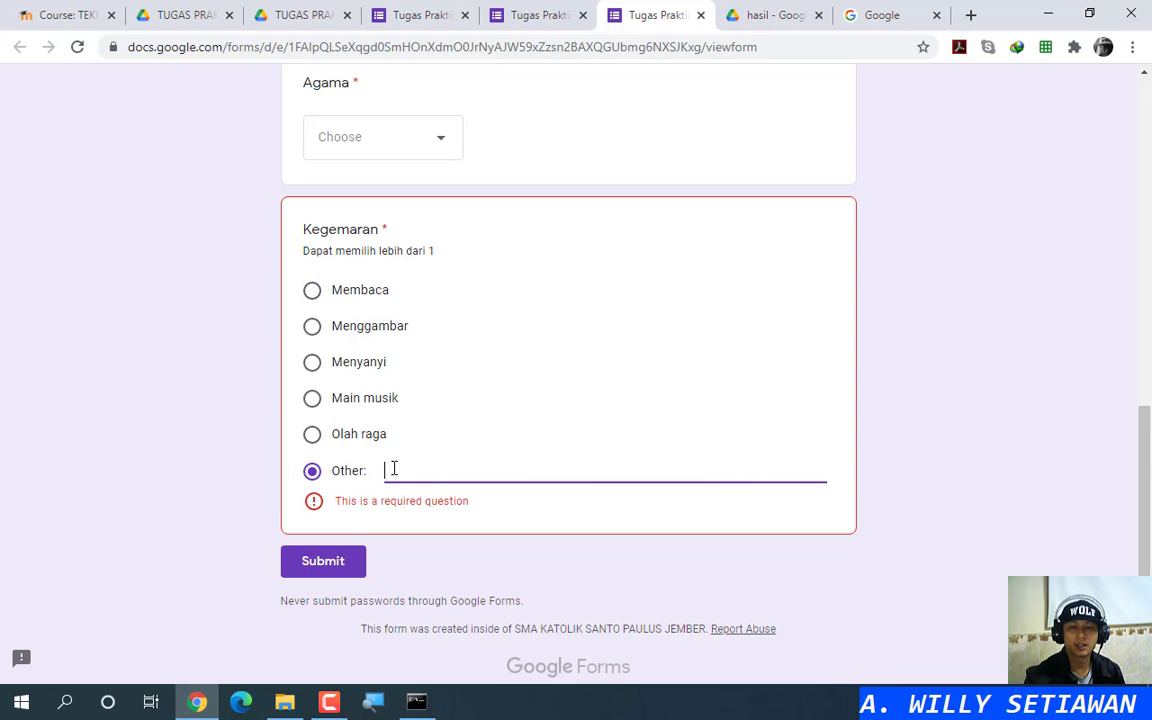
pyautogui.write('Kuliner')
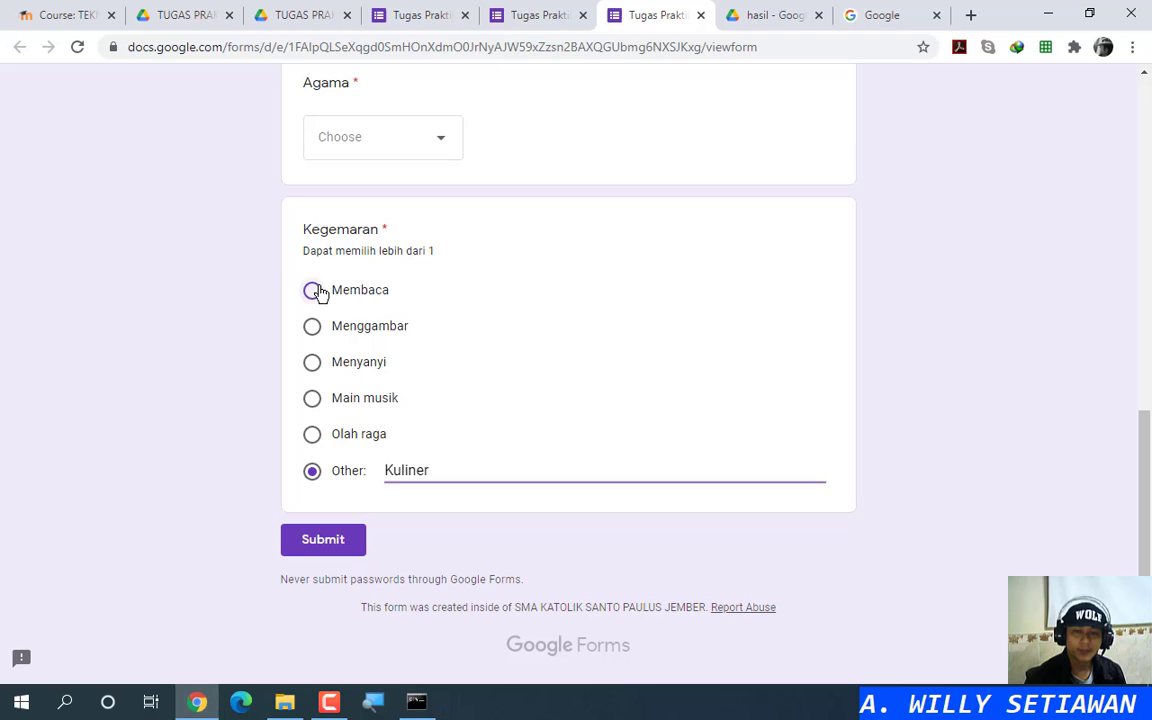
pyautogui.click(312, 290)
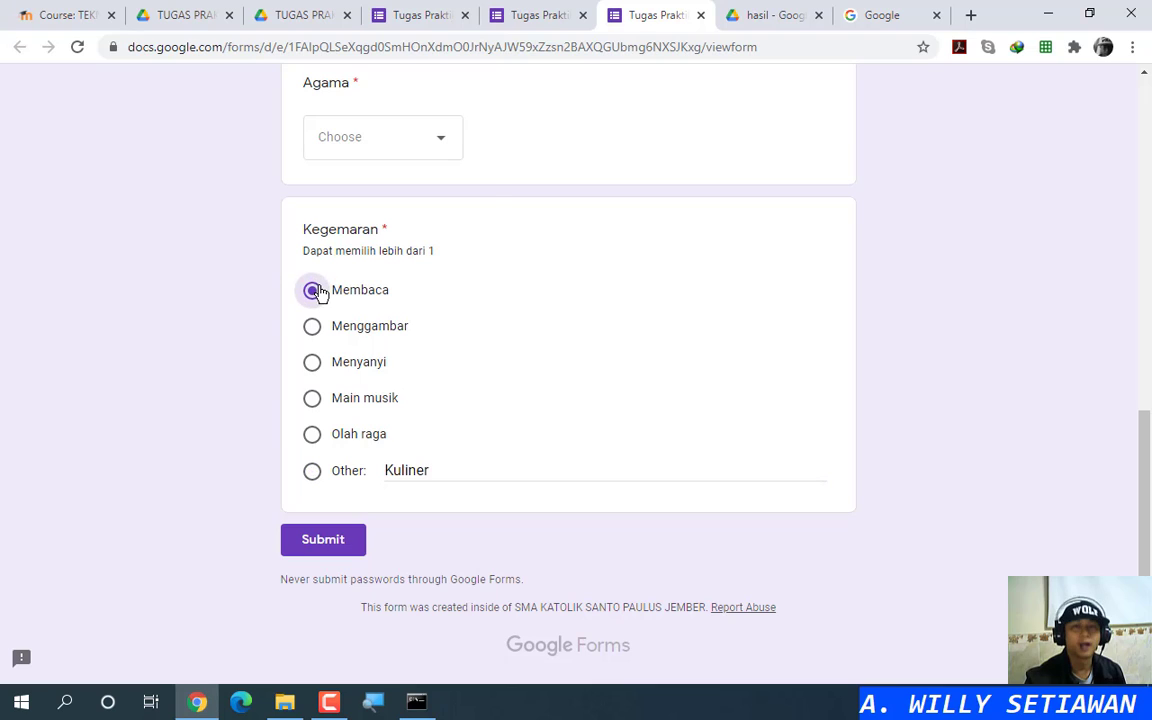
pyautogui.click(700, 15)
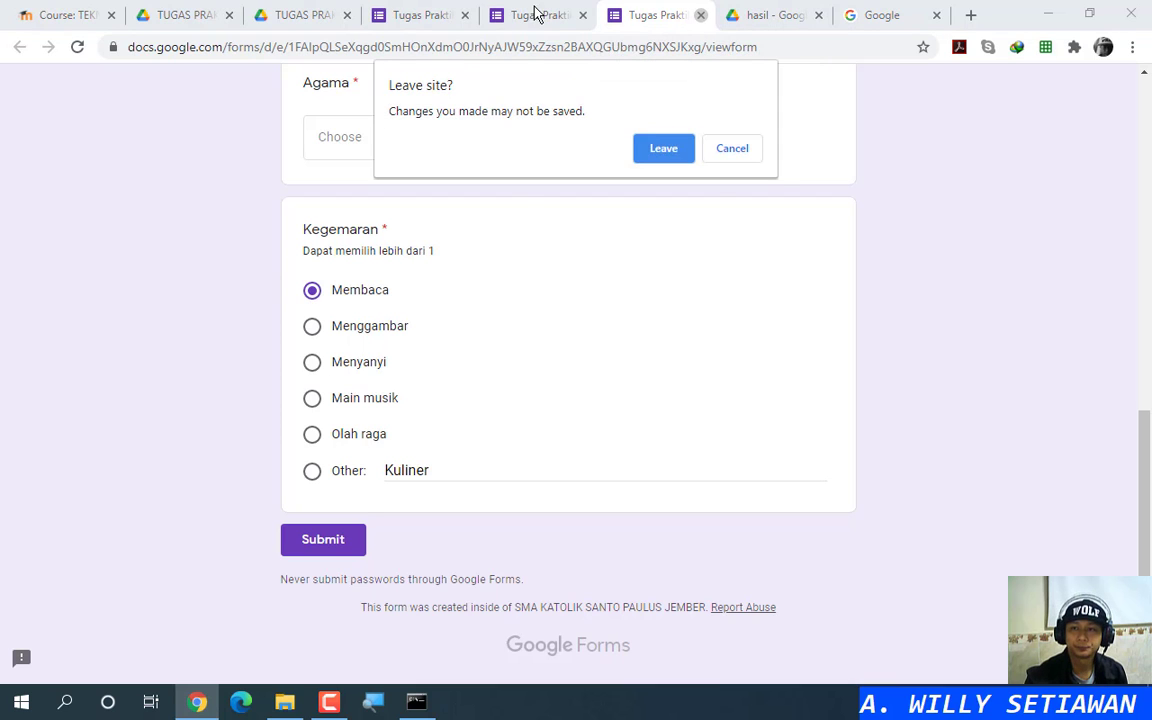
# Step: Leave the preview, make Kegemaran a checkbox question and delete its Other row
pyautogui.click(662, 150)
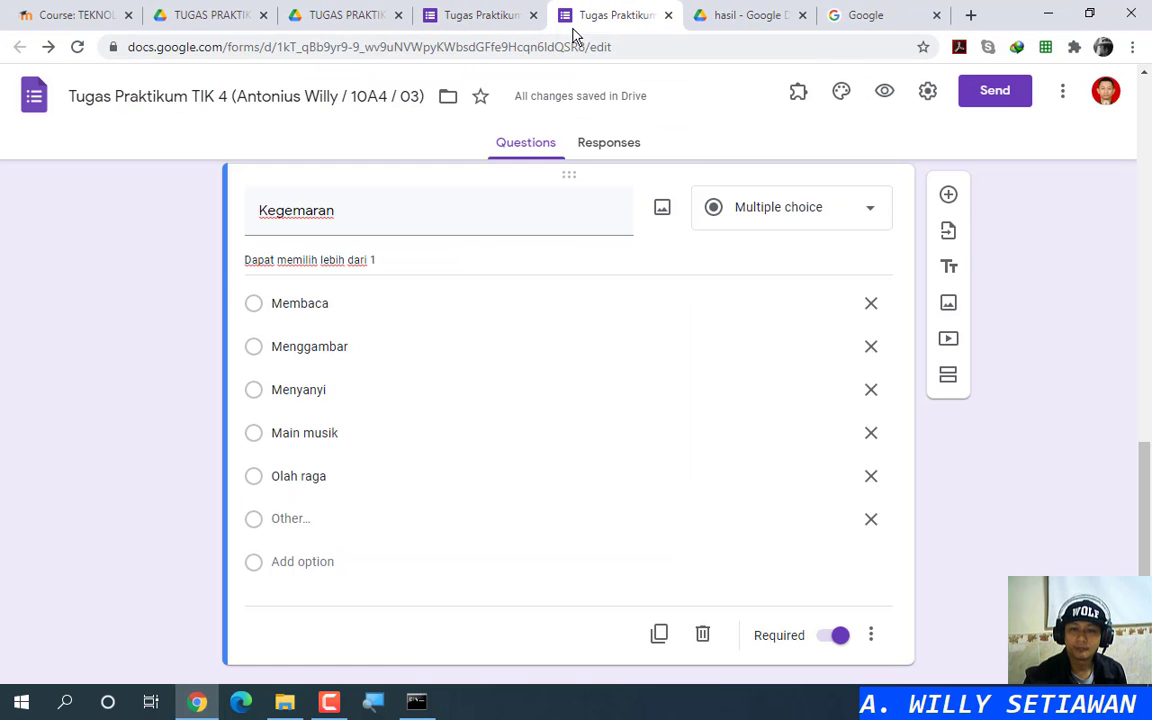
pyautogui.click(820, 218)
pyautogui.click(766, 252)
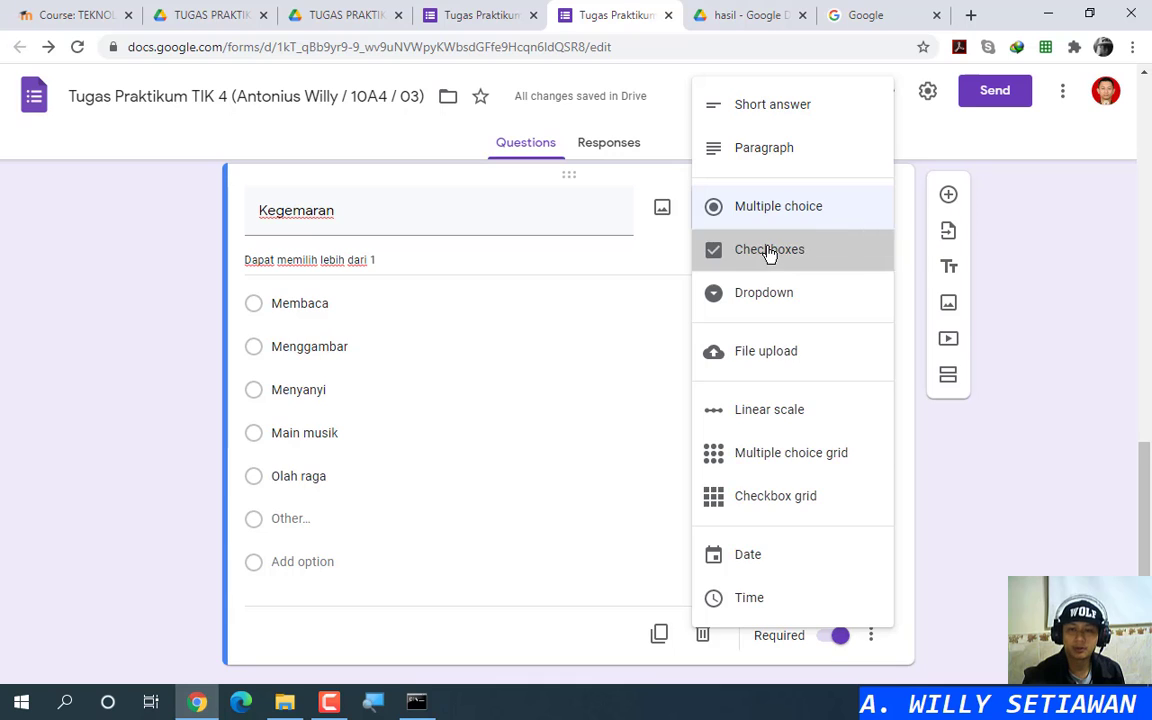
pyautogui.scroll(-1, 532, 342)
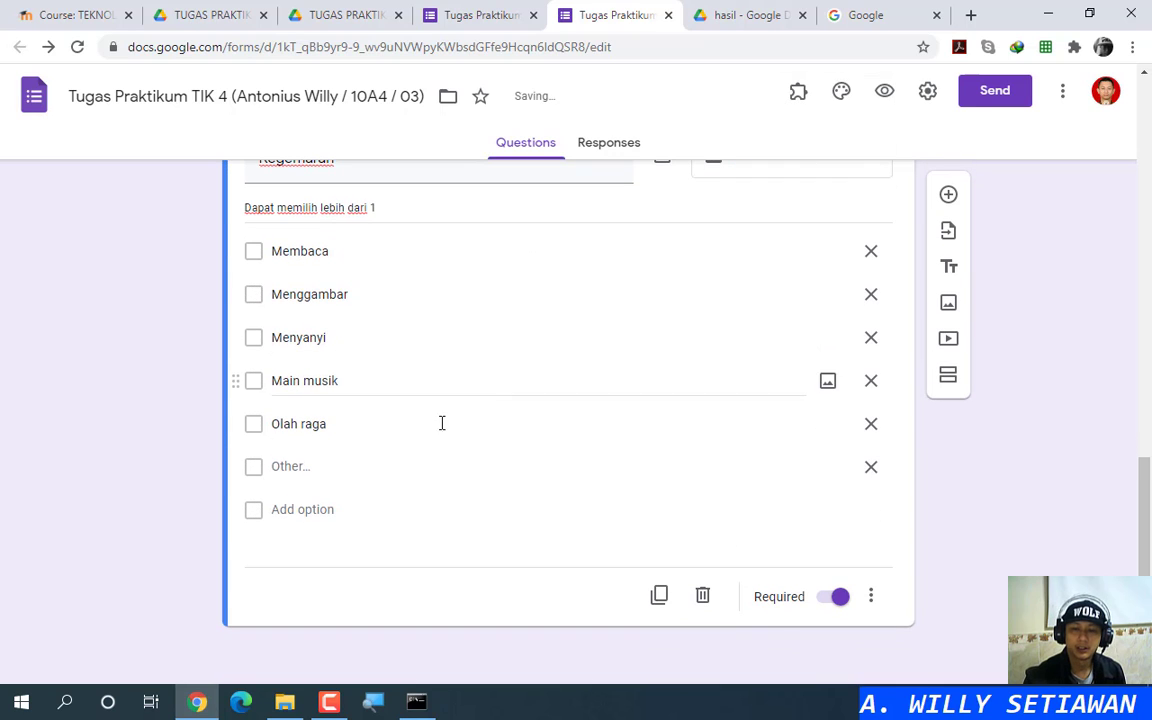
pyautogui.click(871, 467)
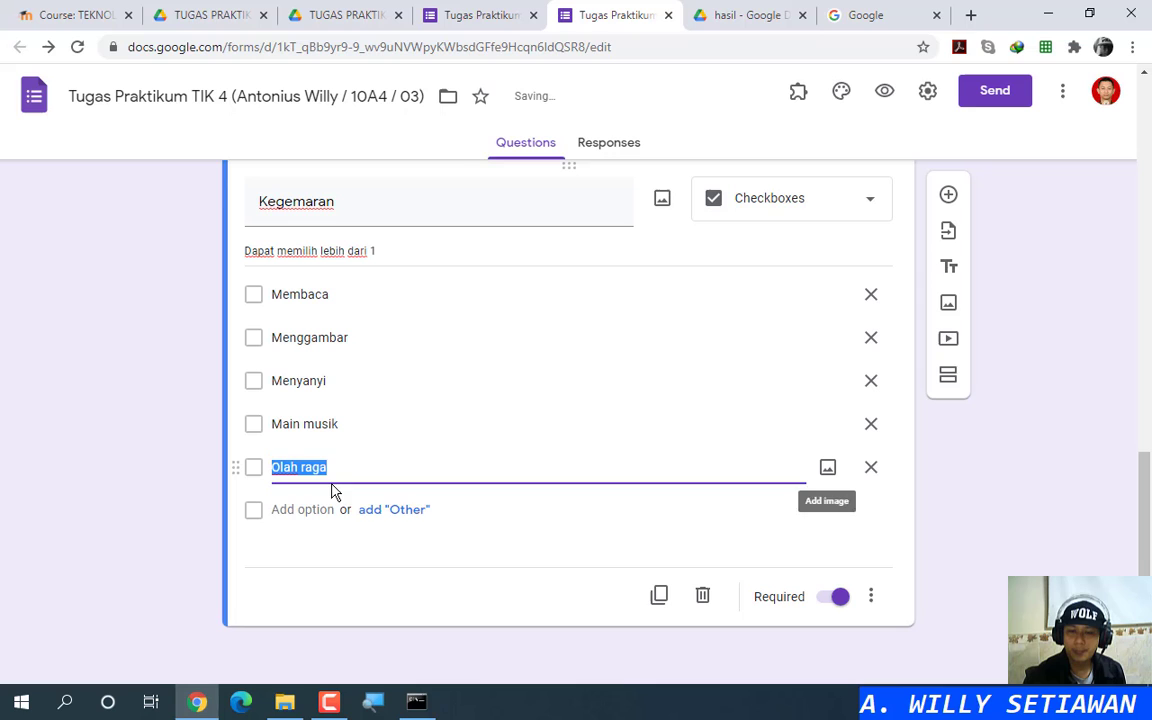
# Step: Add a regular sixth Kegemaran option reading 'Other'
pyautogui.click(404, 524)
pyautogui.press('ctrl')
pyautogui.press('ctrl')
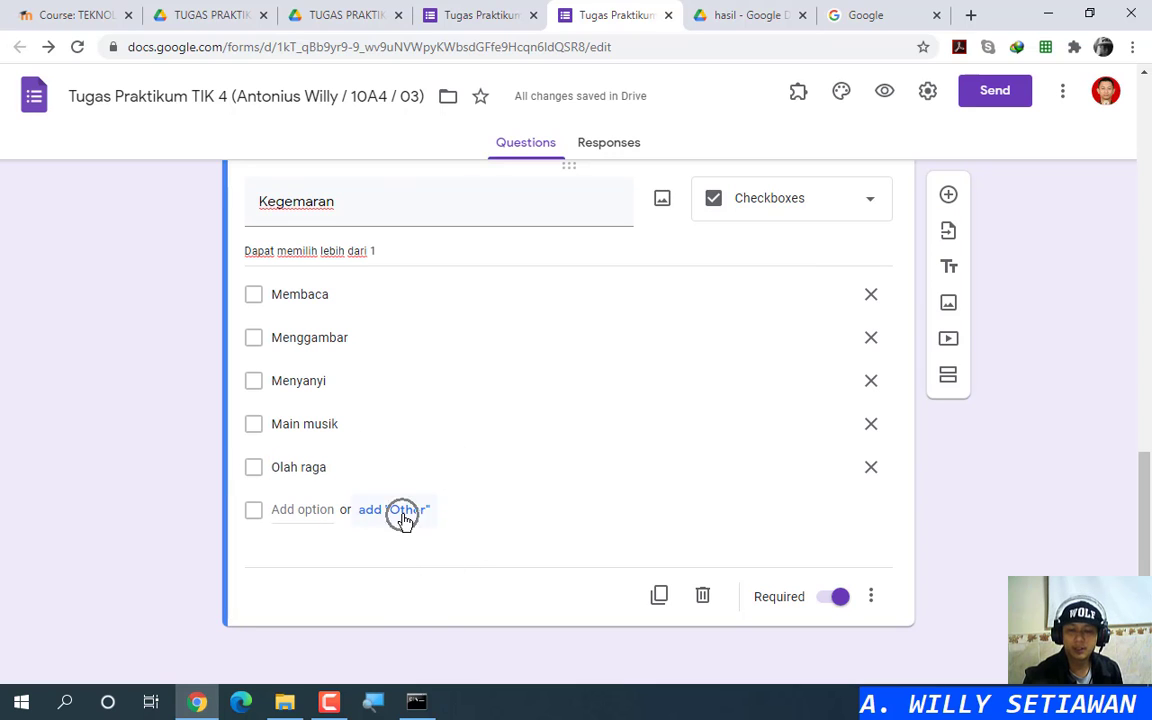
pyautogui.press('ctrl')
pyautogui.press('ctrl')
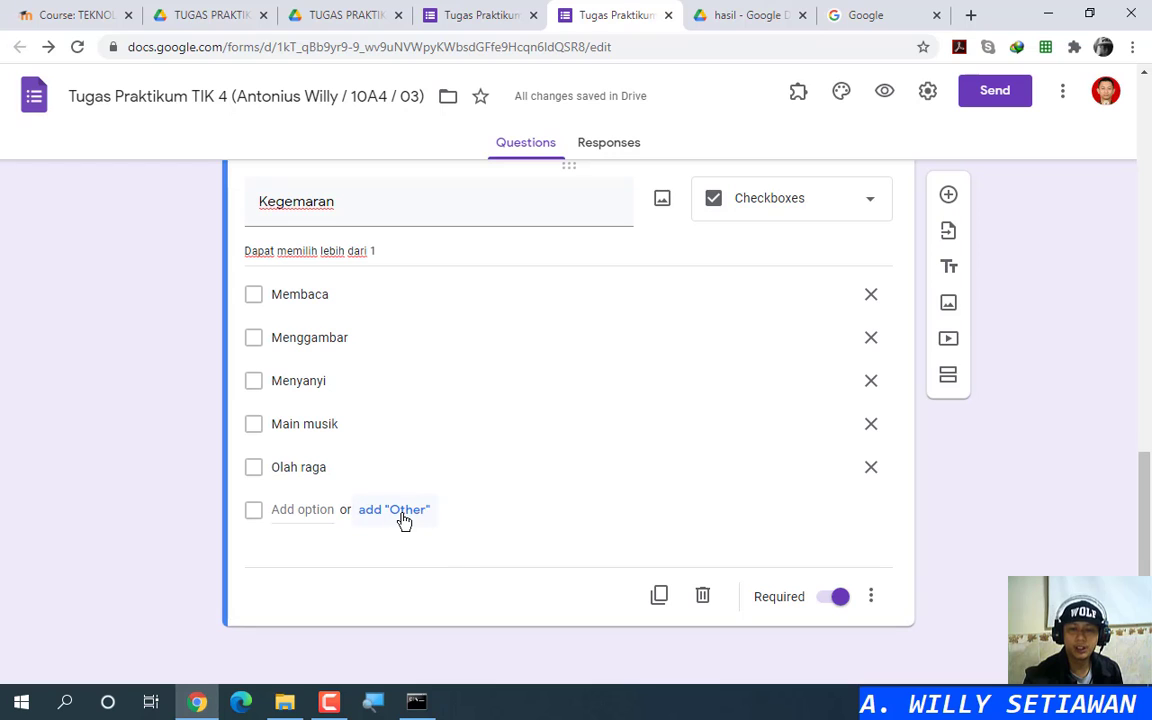
pyautogui.click(309, 508)
pyautogui.write('Other')
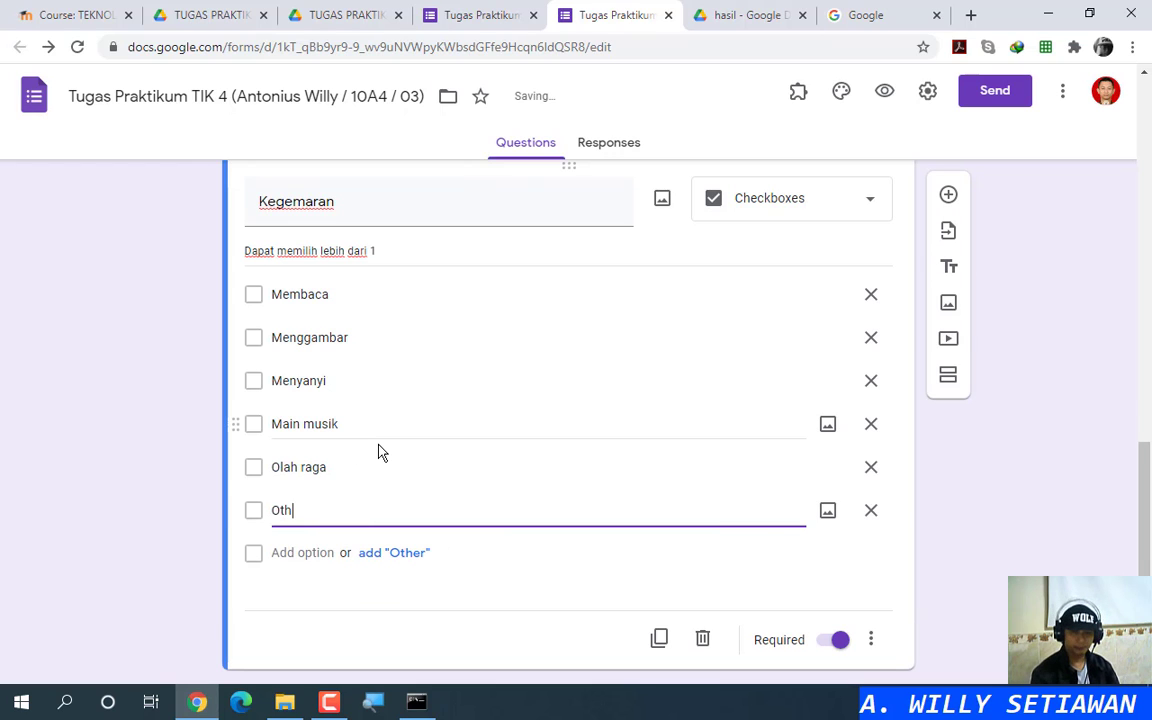
pyautogui.click(885, 93)
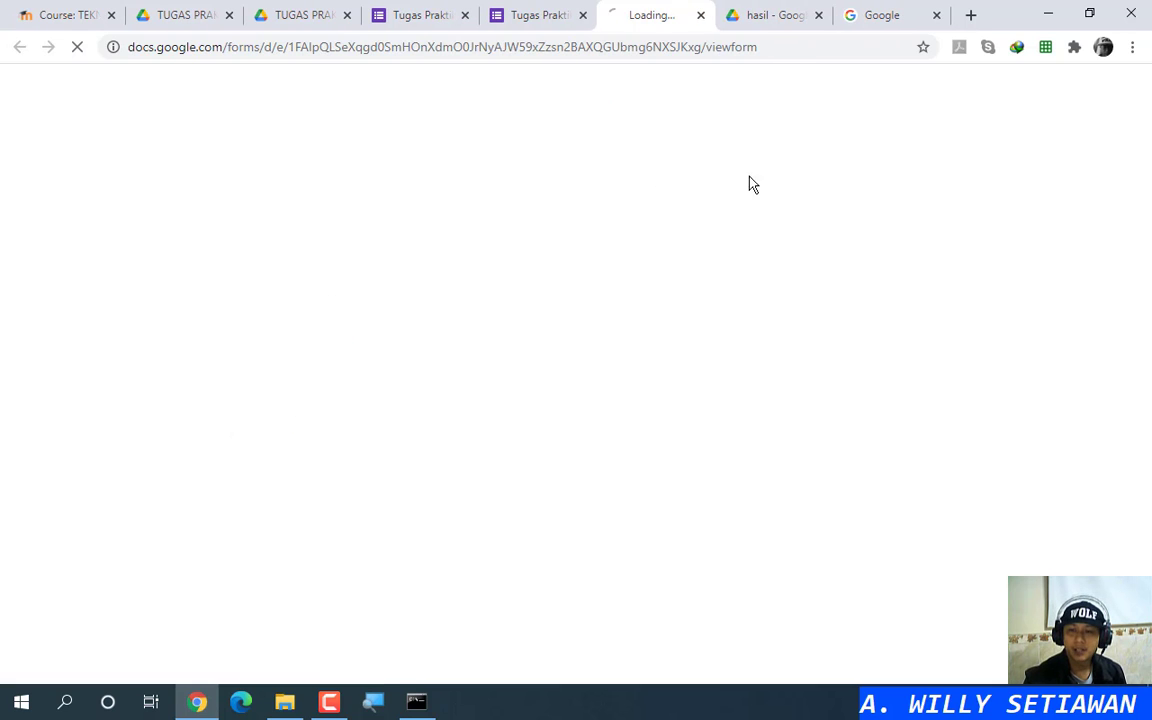
pyautogui.scroll(-8, 420, 418)
pyautogui.scroll(-3, 420, 418)
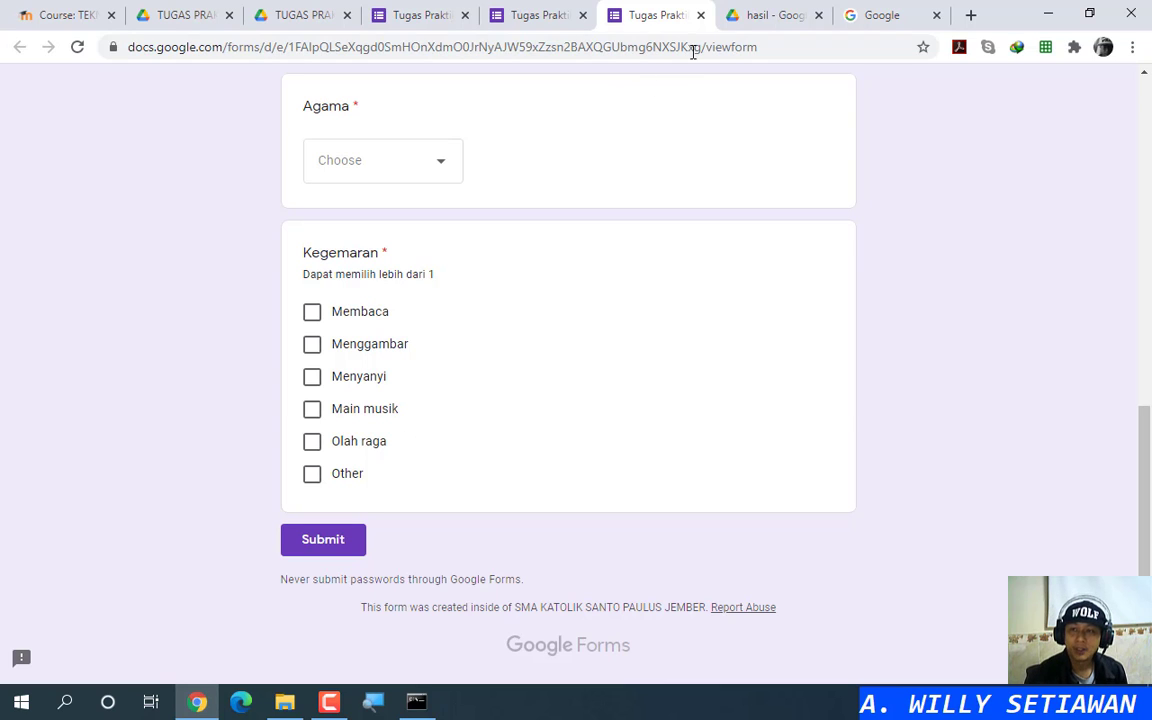
pyautogui.click(701, 16)
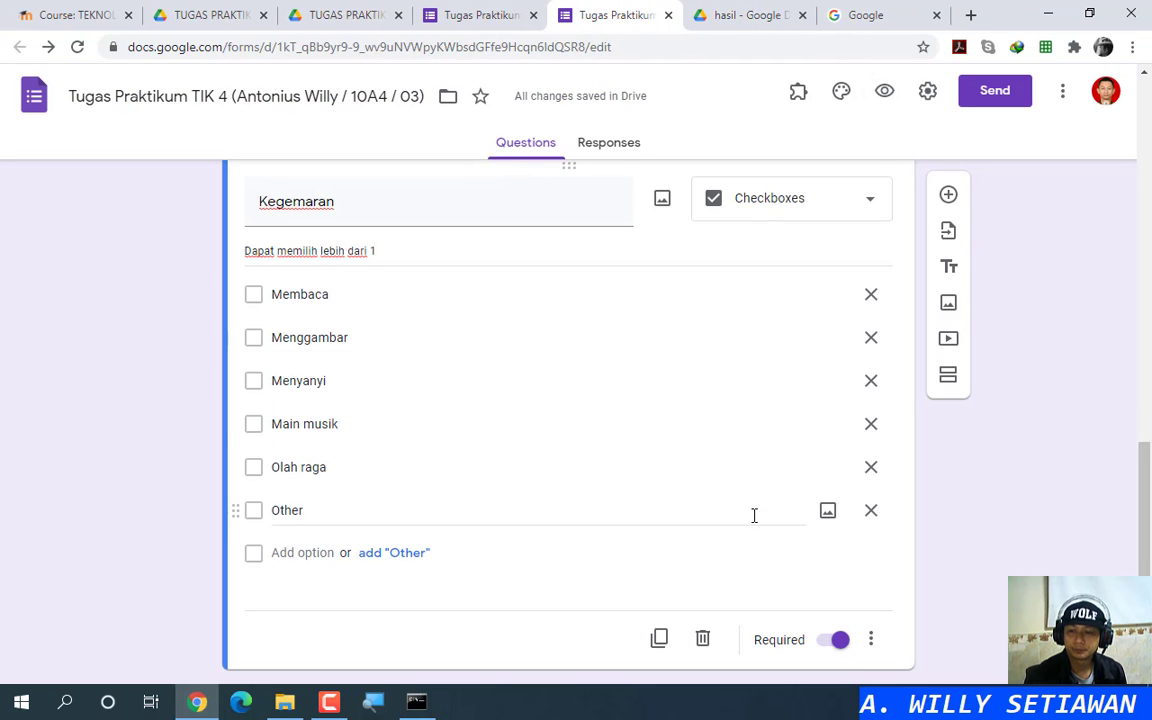
# Step: Replace Kegemaran's plain Other option with the built-in Other answer
pyautogui.click(871, 510)
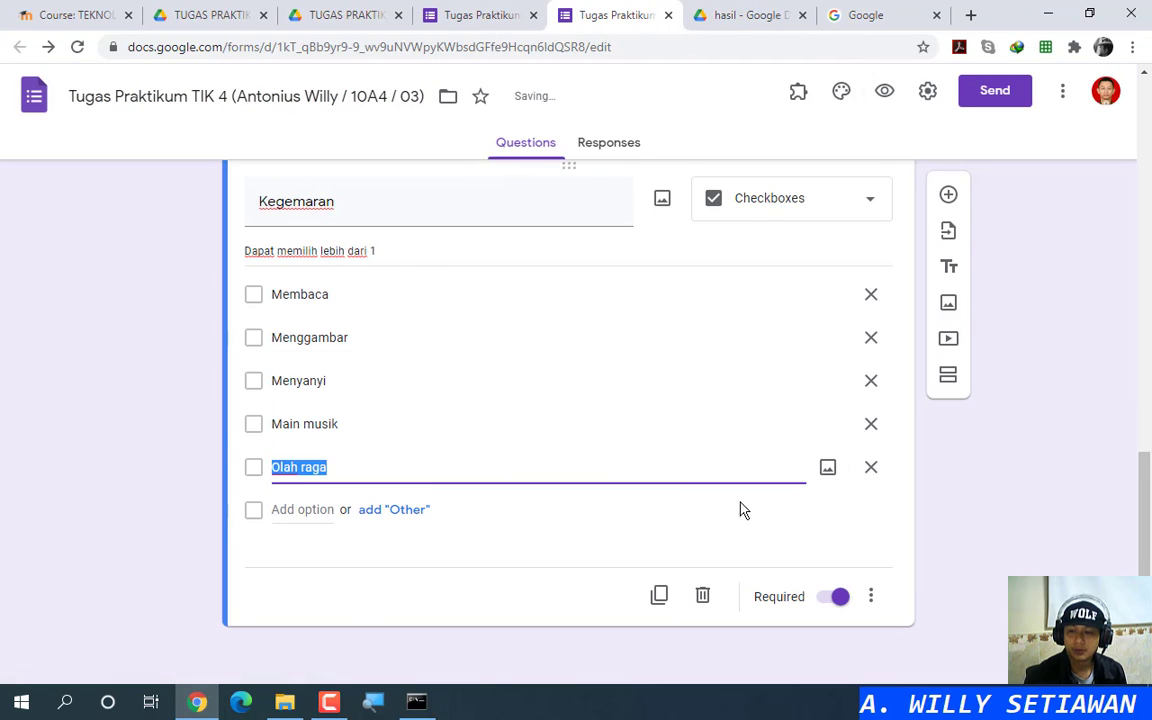
pyautogui.click(829, 469)
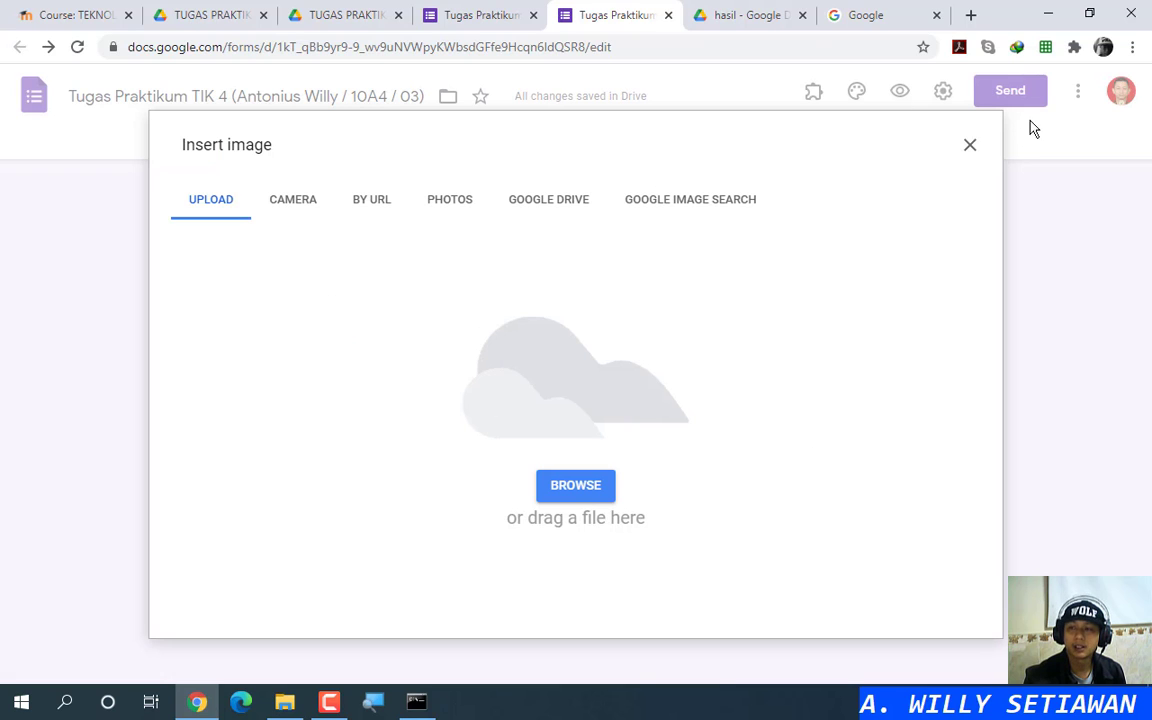
pyautogui.click(970, 145)
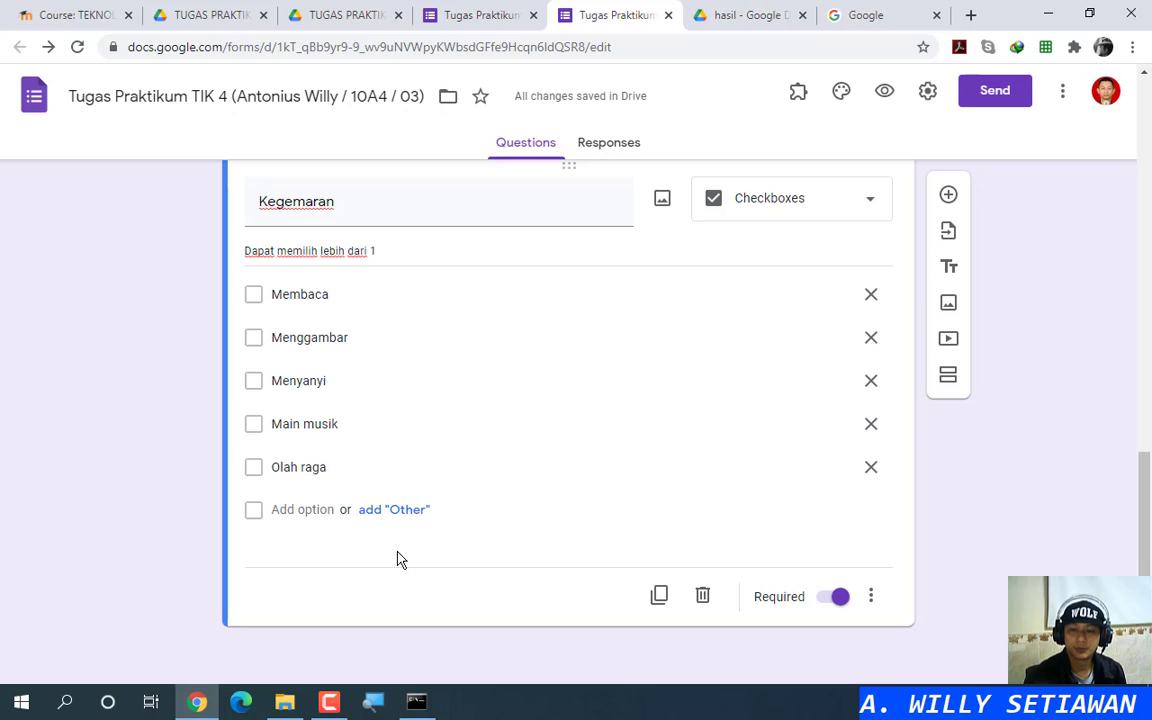
pyautogui.click(395, 511)
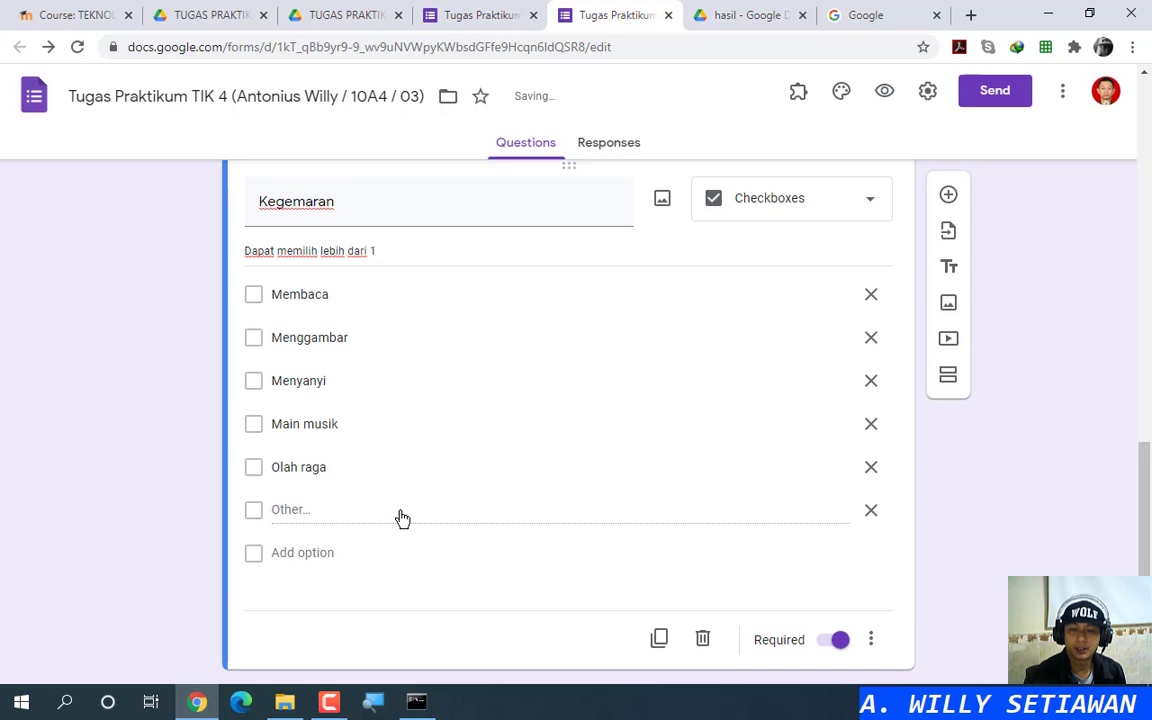
# Step: Bring back the earlier form preview page and scroll down to its questions
pyautogui.click(463, 8)
pyautogui.click(570, 14)
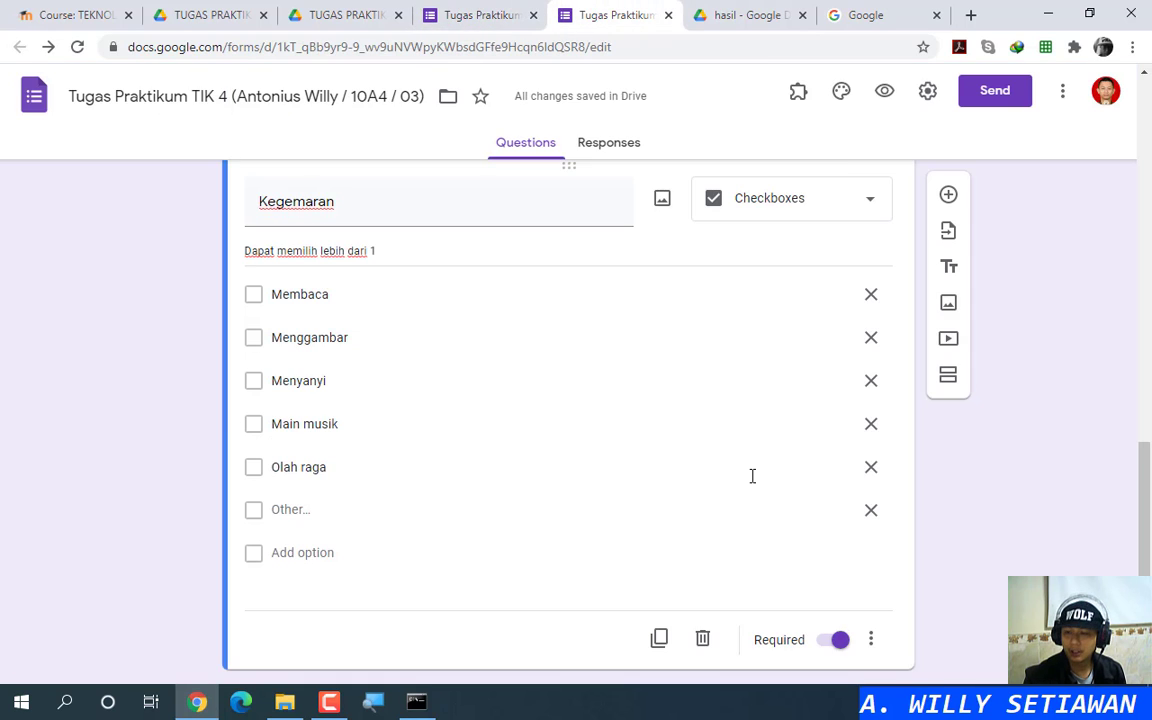
pyautogui.click(463, 8)
pyautogui.scroll(-3, 468, 360)
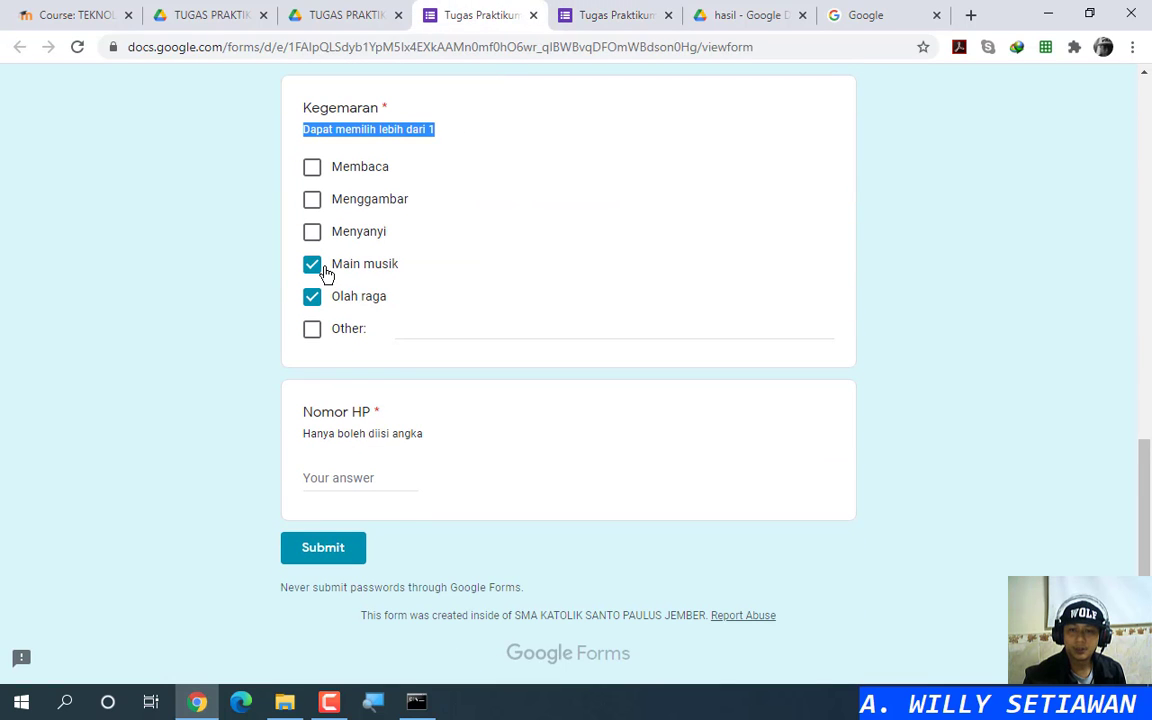
# Step: In the preview's Kegemaran, untick Main musik and Olah raga and tick Membaca
pyautogui.click(318, 266)
pyautogui.click(313, 297)
pyautogui.scroll(3, 411, 270)
pyautogui.scroll(-2, 405, 265)
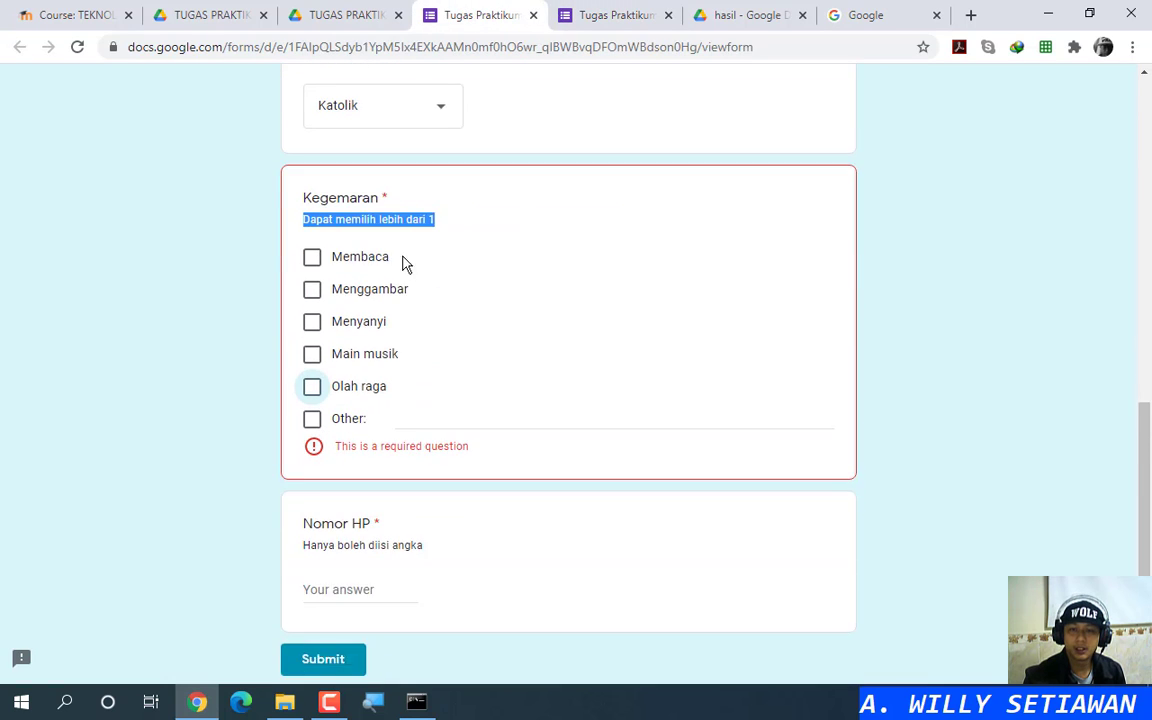
pyautogui.scroll(1, 400, 262)
pyautogui.click(329, 352)
pyautogui.click(465, 332)
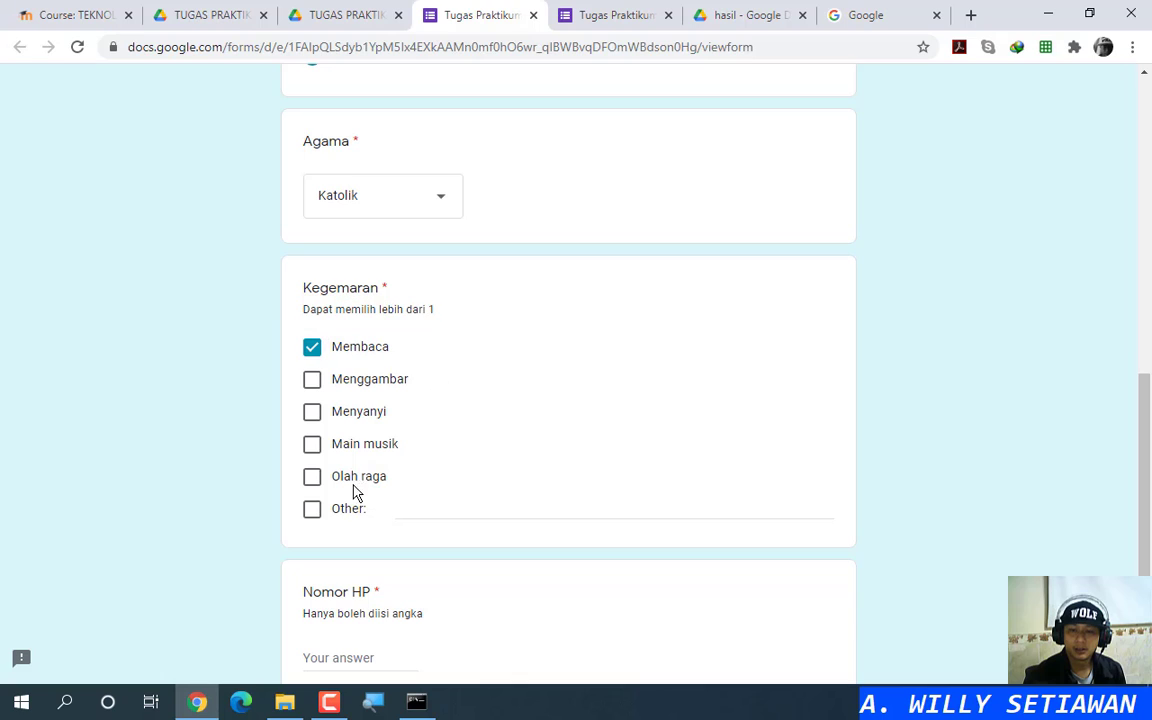
# Step: Answer Kegemaran with only Other: Kuliner, then copy the Nomor HP title
pyautogui.click(313, 512)
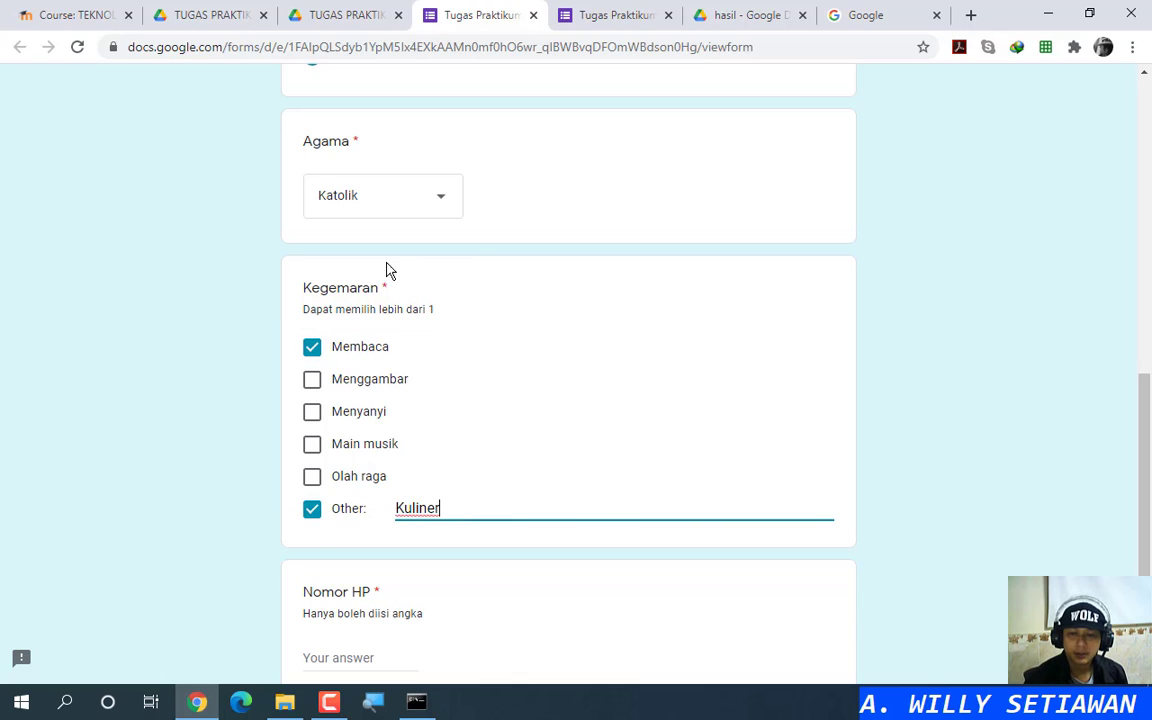
pyautogui.scroll(-2, 455, 378)
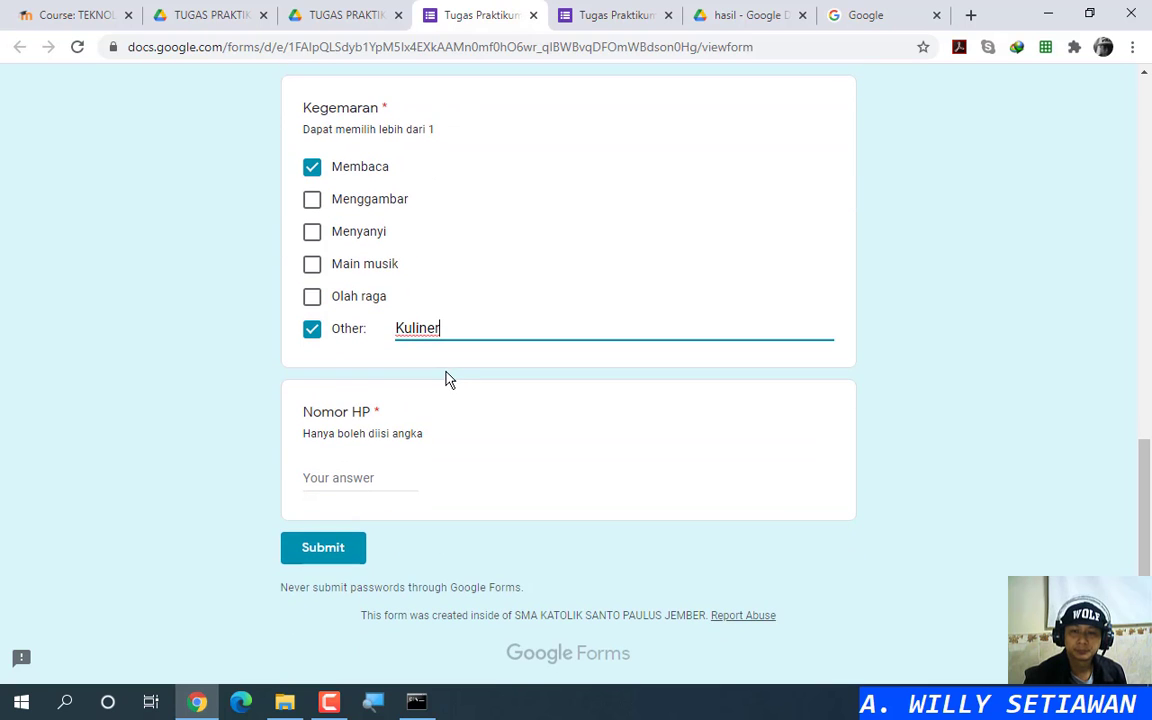
pyautogui.click(313, 168)
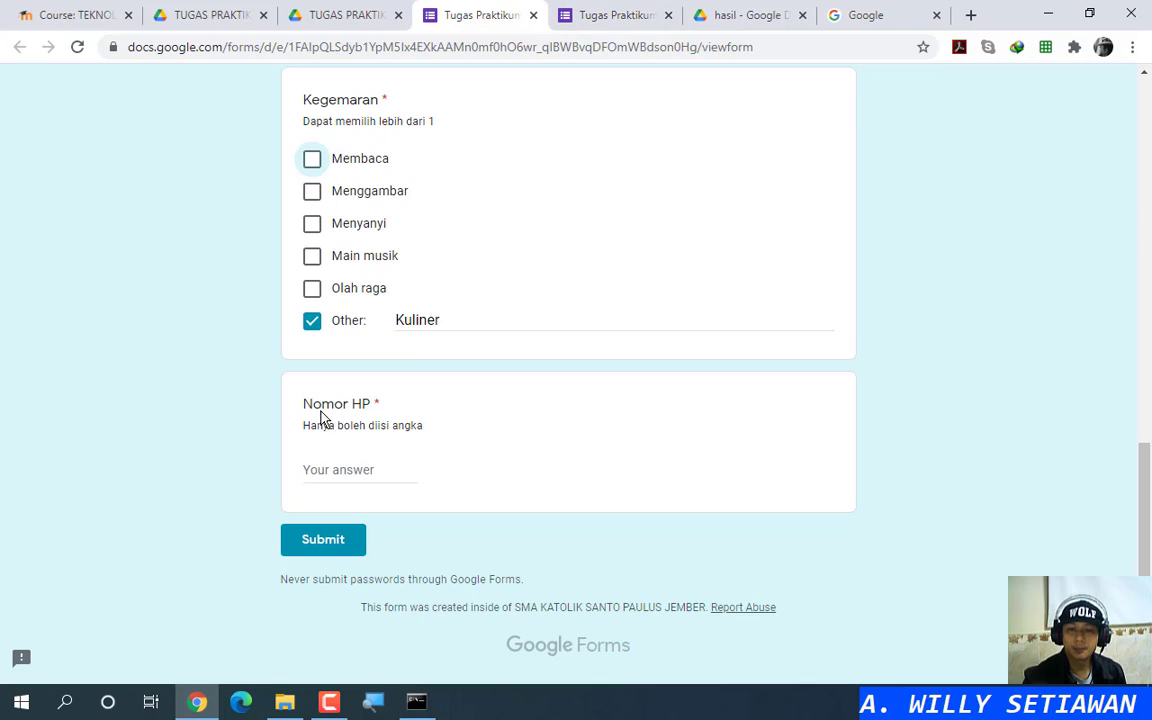
pyautogui.moveTo(305, 405); pyautogui.dragTo(367, 398)
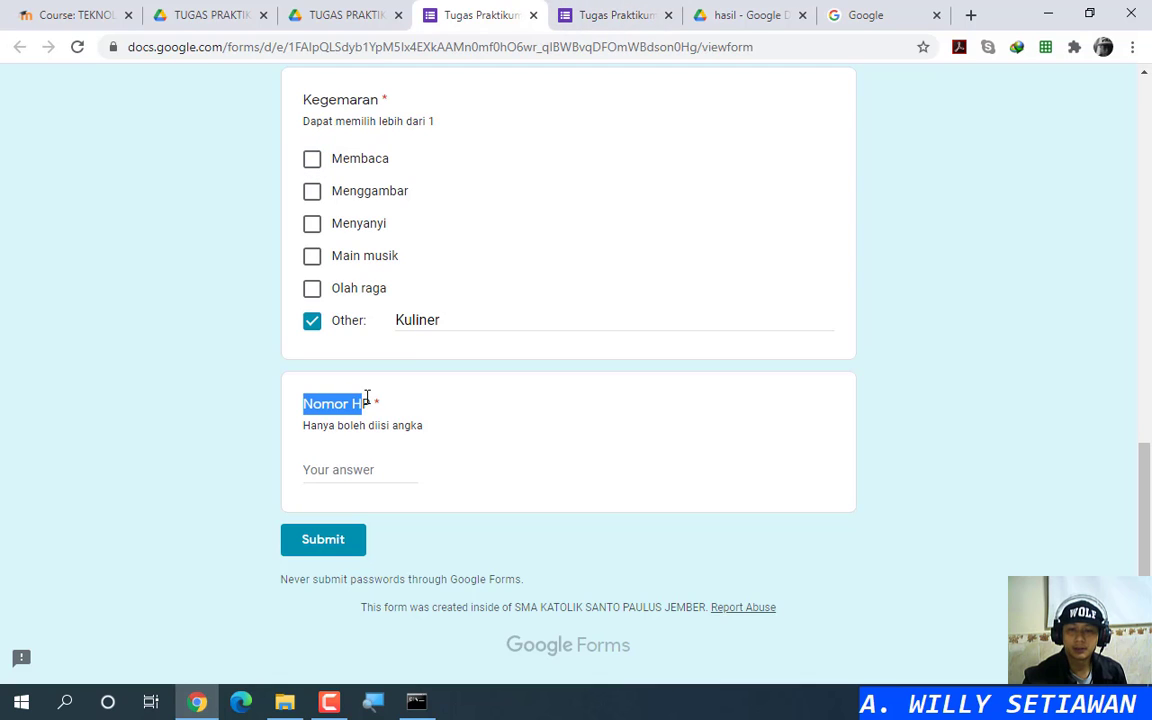
pyautogui.click(598, 10)
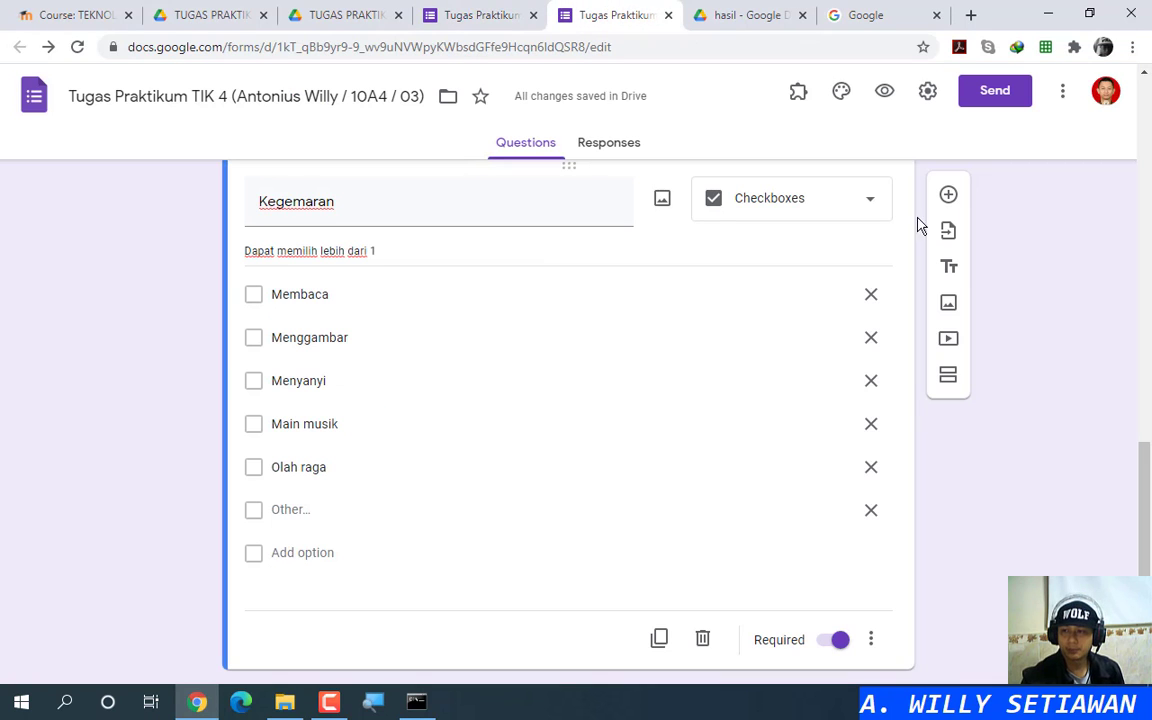
# Step: Add a new question titled Nomor HP and copy the reference form's 'Hanya boleh diisi angka' description
pyautogui.click(948, 195)
pyautogui.write('Nomor HP')
pyautogui.scroll(-2, 453, 537)
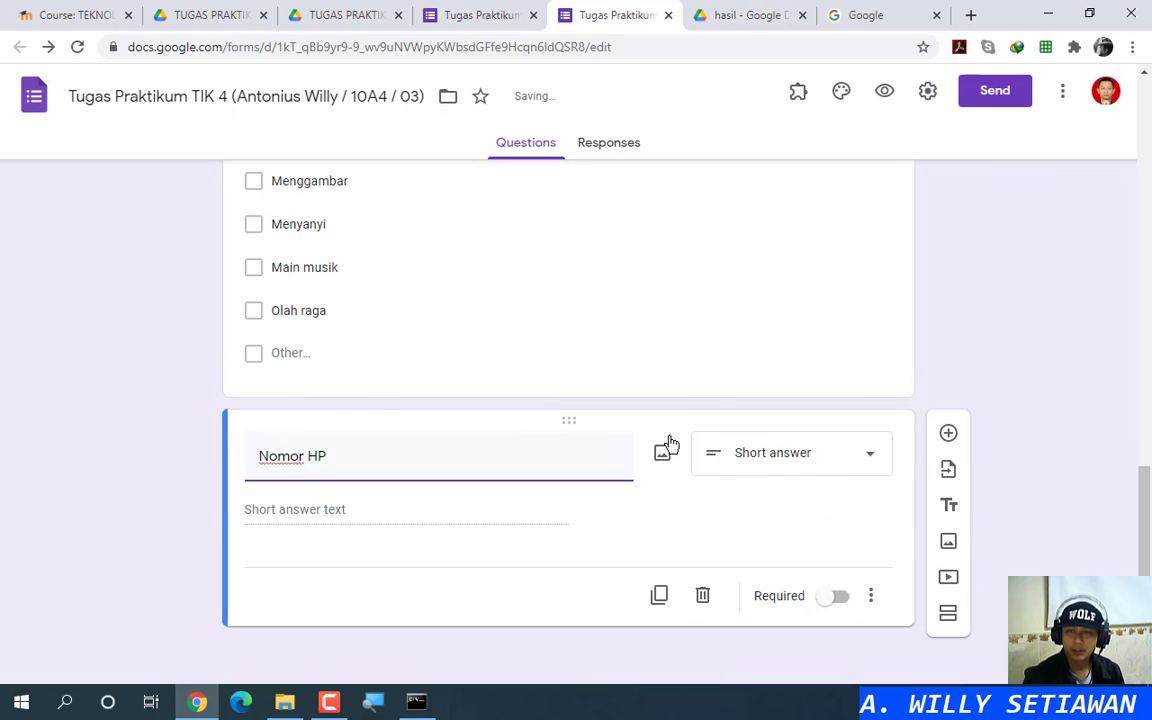
pyautogui.click(470, 14)
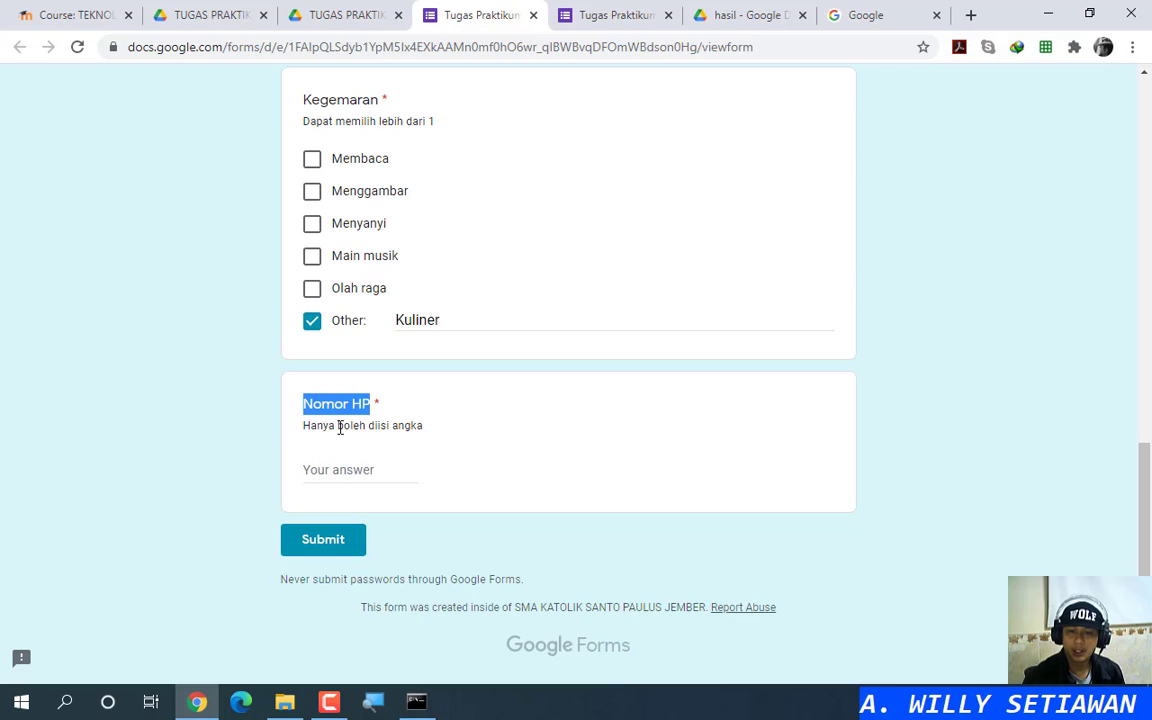
pyautogui.tripleClick(340, 427)
pyautogui.hotkey('ctrl', 'c')
pyautogui.click(625, 14)
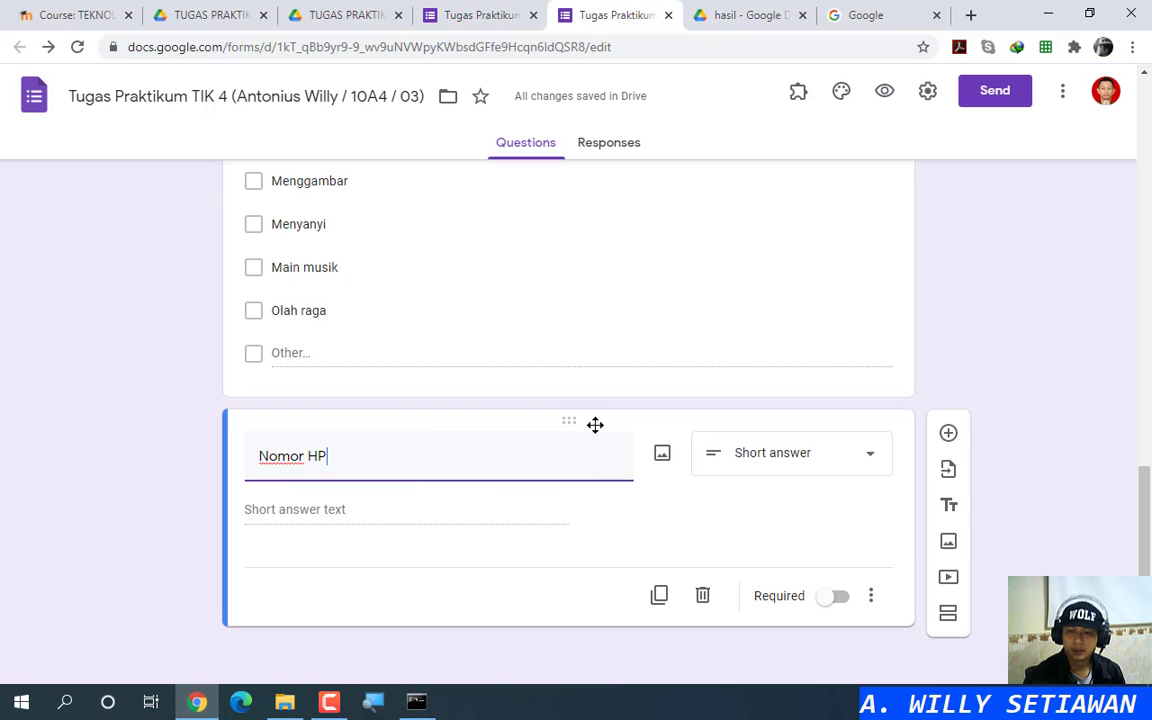
# Step: Make Nomor HP required with the description 'Hanya boleh diisi angka'
pyautogui.click(836, 599)
pyautogui.click(871, 597)
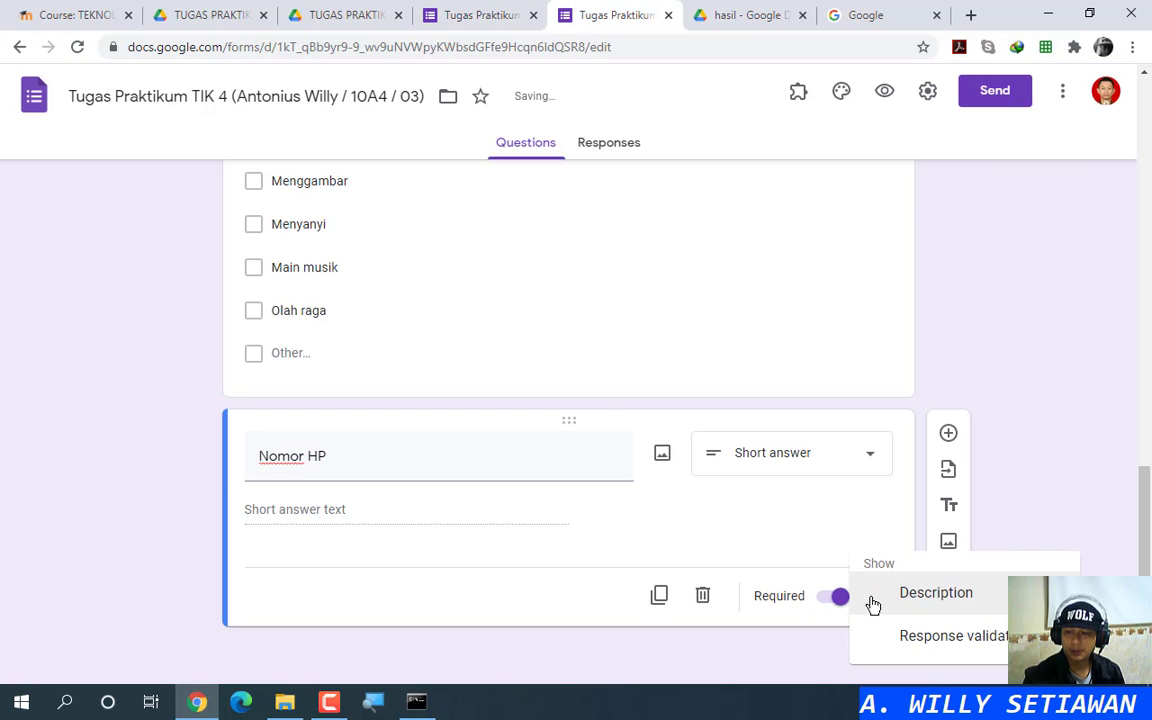
pyautogui.click(900, 598)
pyautogui.hotkey('ctrl', 'v')
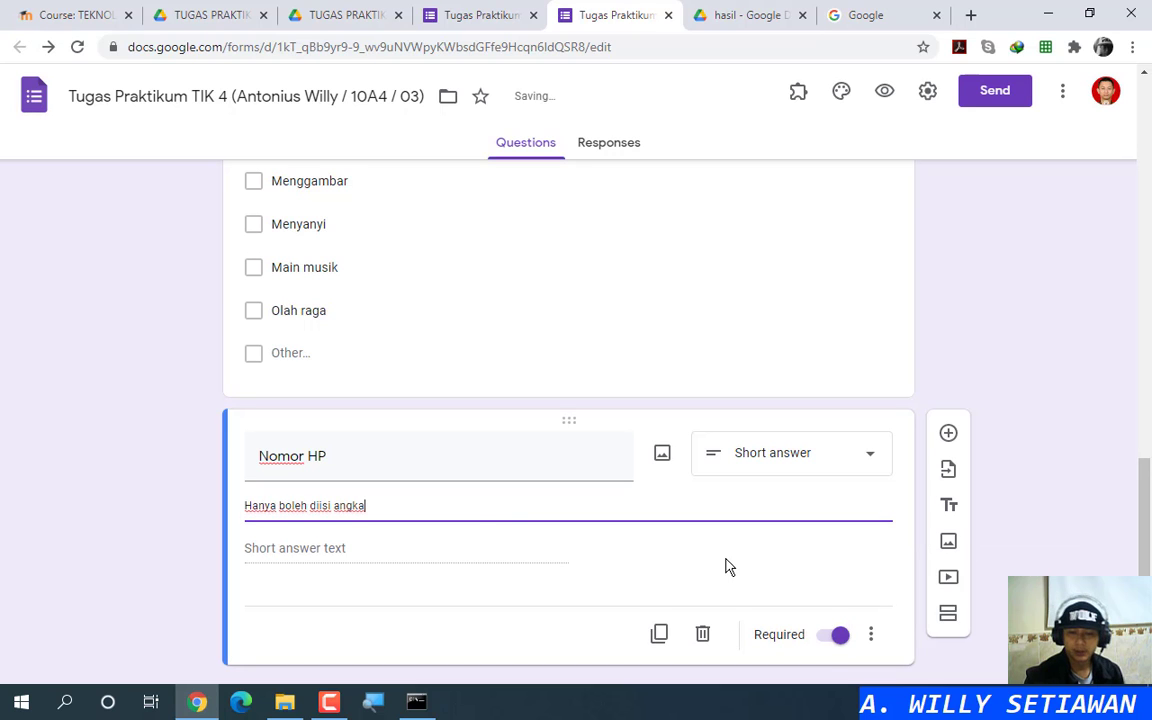
# Step: Test the Nomor HP answer in the live form with 'a' and '12', then clear it
pyautogui.click(488, 10)
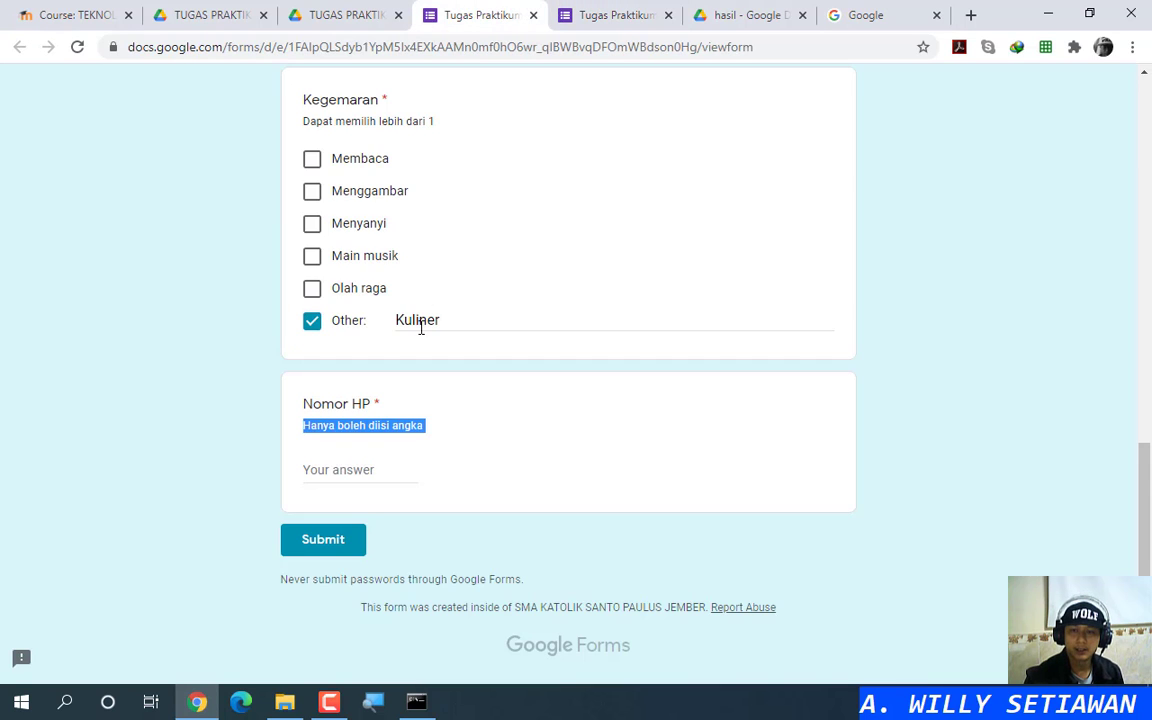
pyautogui.scroll(4, 440, 330)
pyautogui.scroll(-4, 440, 334)
pyautogui.click(373, 469)
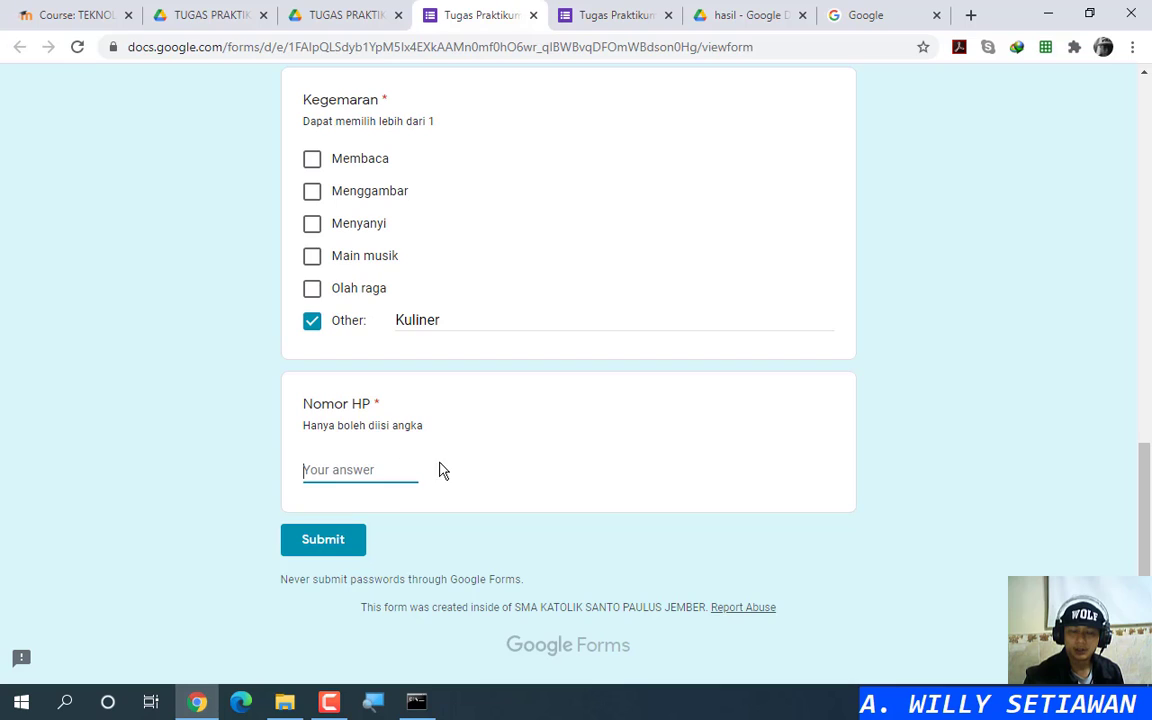
pyautogui.write('a')
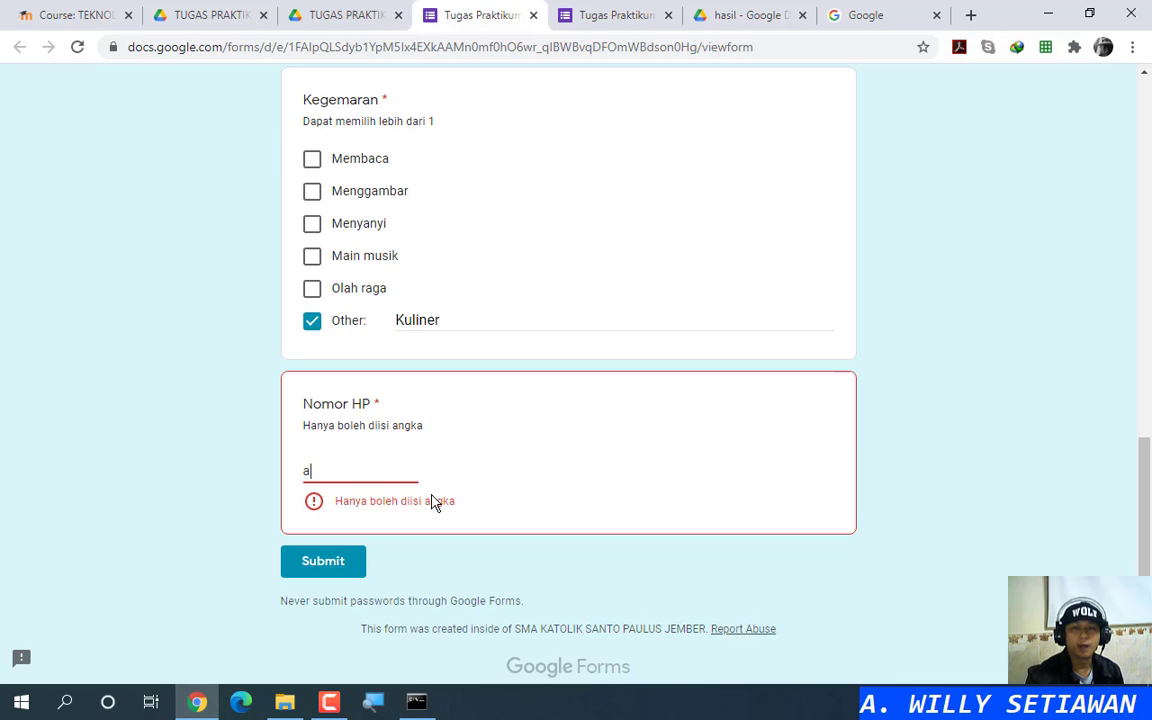
pyautogui.press('BackSpace')
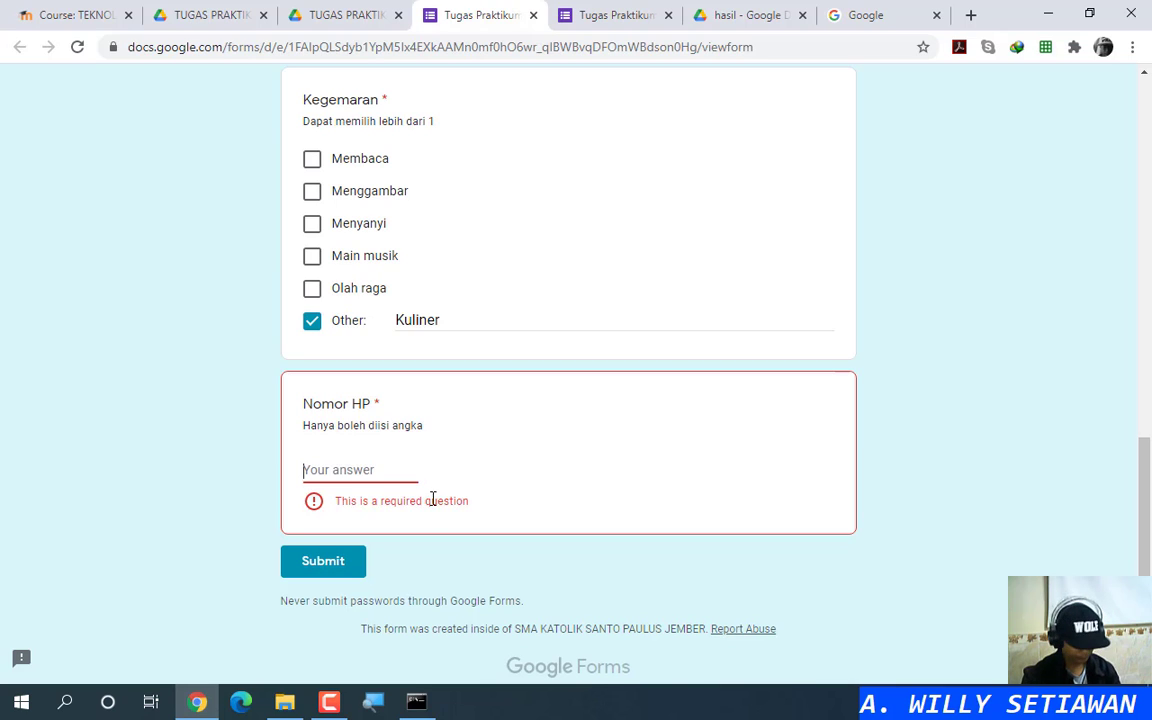
pyautogui.write('12')
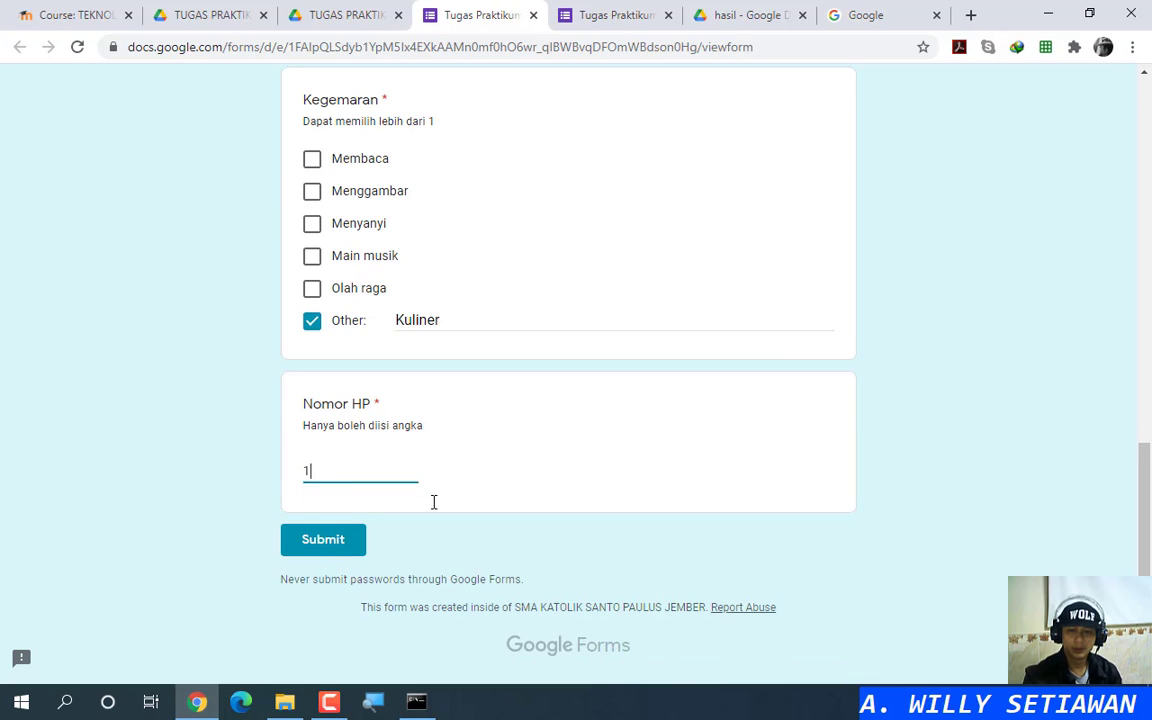
pyautogui.press('BackSpace')
pyautogui.click(615, 15)
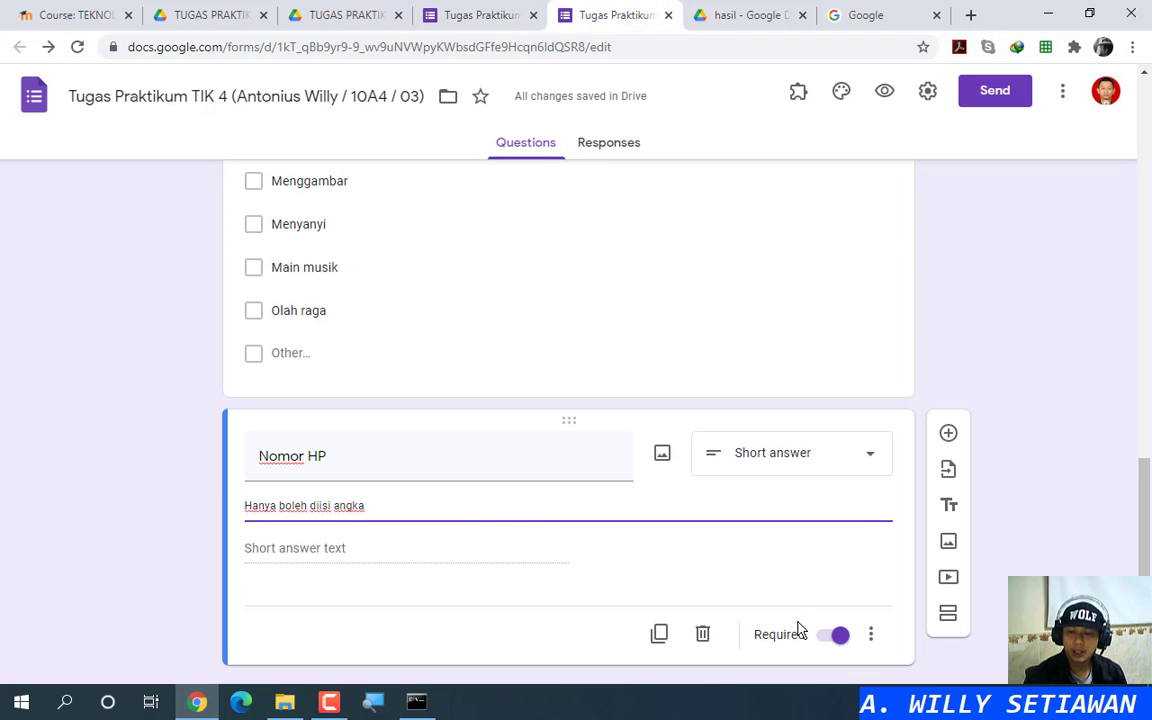
# Step: Validate Nomor HP as Number – Whole number with error text 'Hanya boleh diisi angka'
pyautogui.click(872, 638)
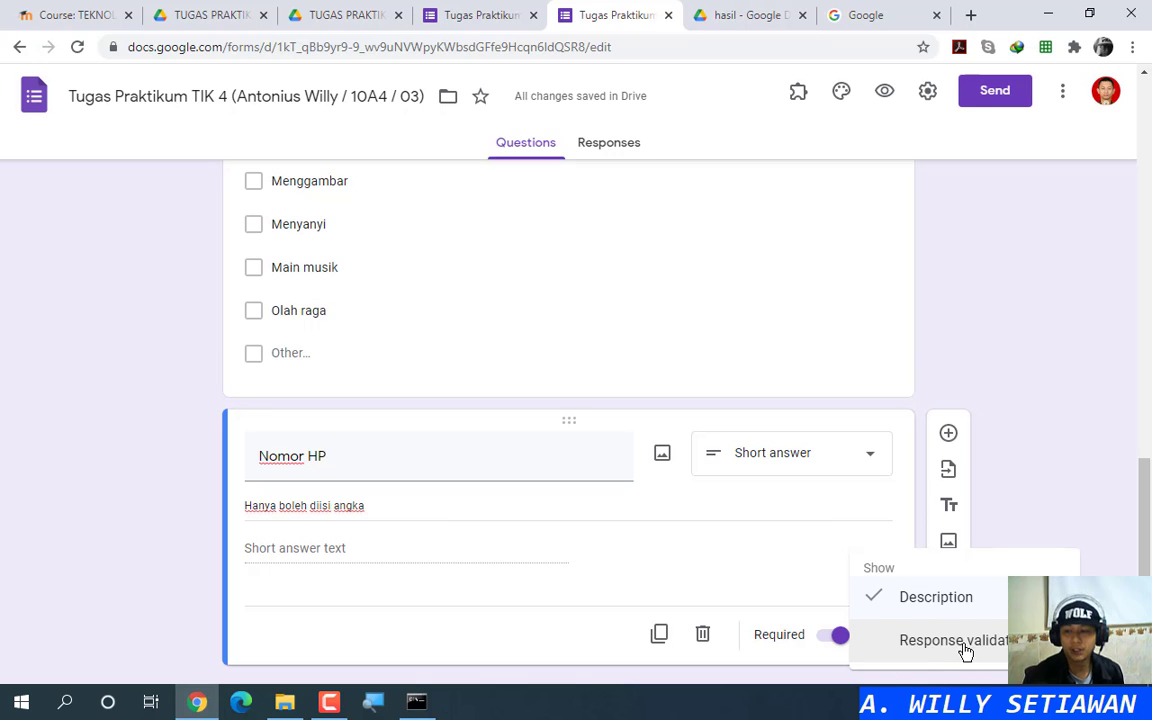
pyautogui.click(964, 648)
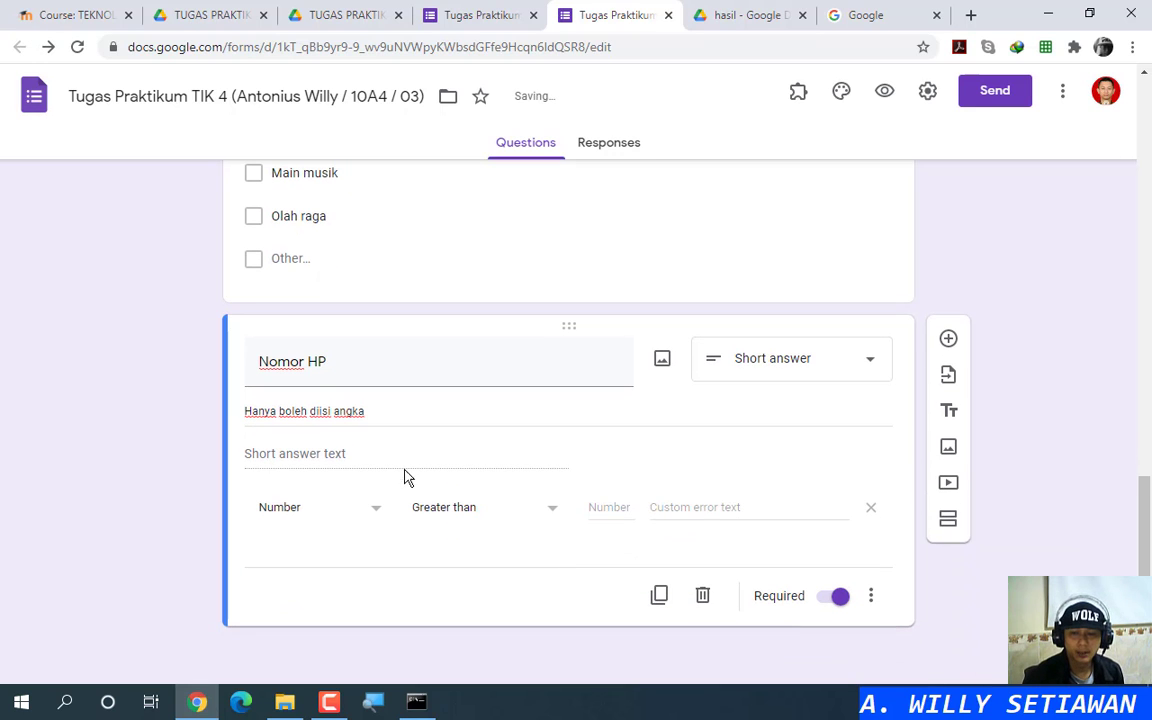
pyautogui.click(459, 533)
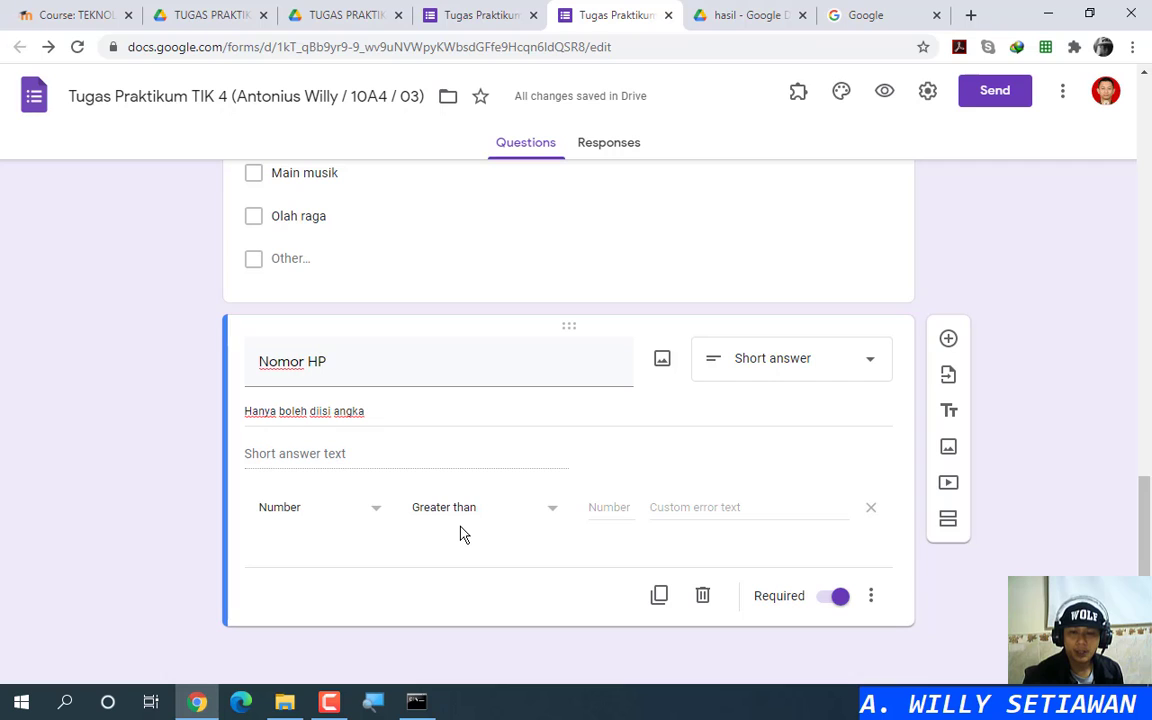
pyautogui.click(372, 518)
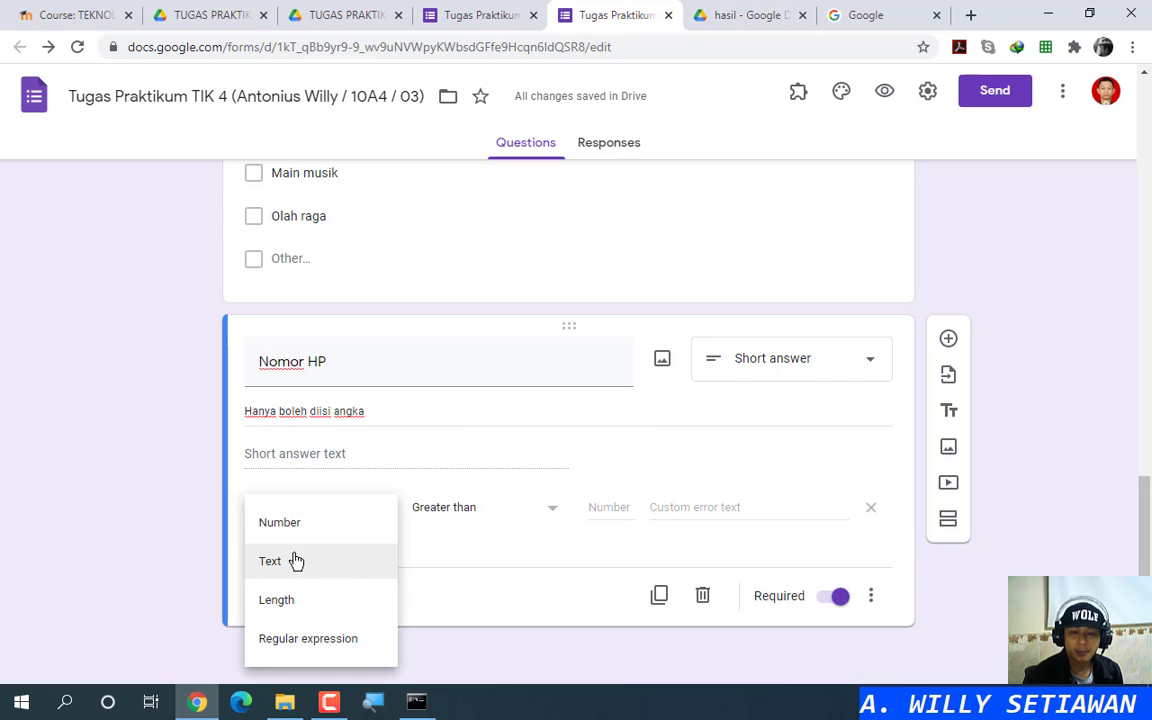
pyautogui.click(317, 525)
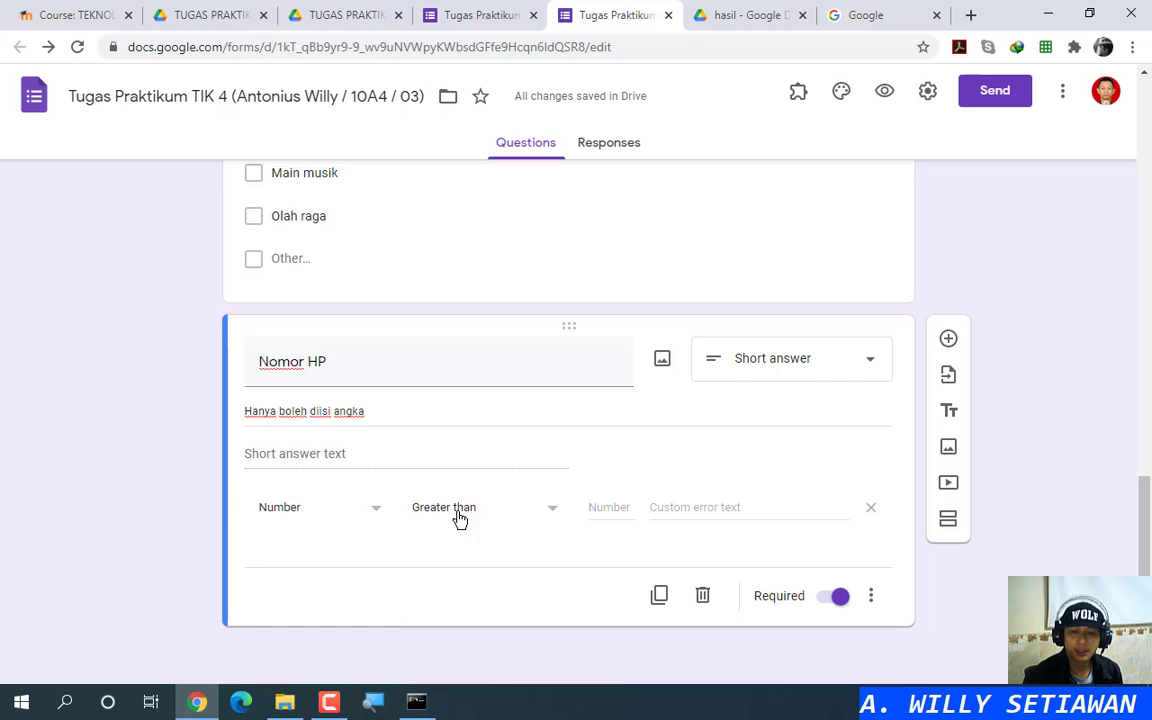
pyautogui.click(542, 517)
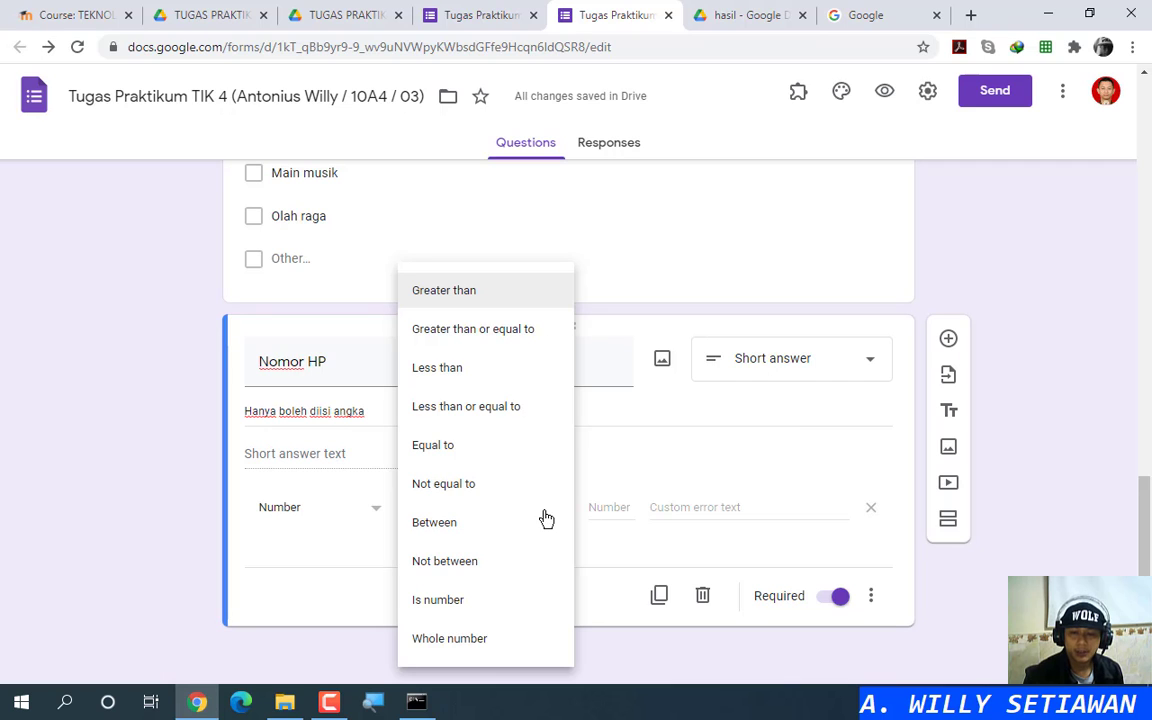
pyautogui.click(466, 641)
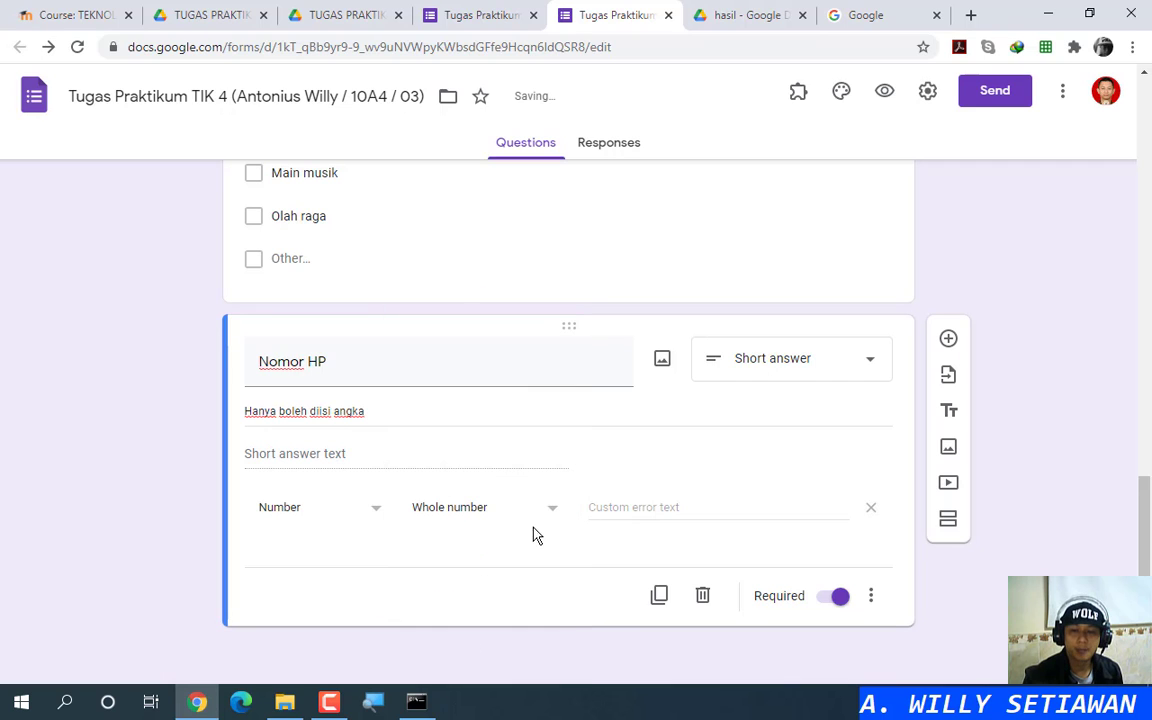
pyautogui.click(553, 522)
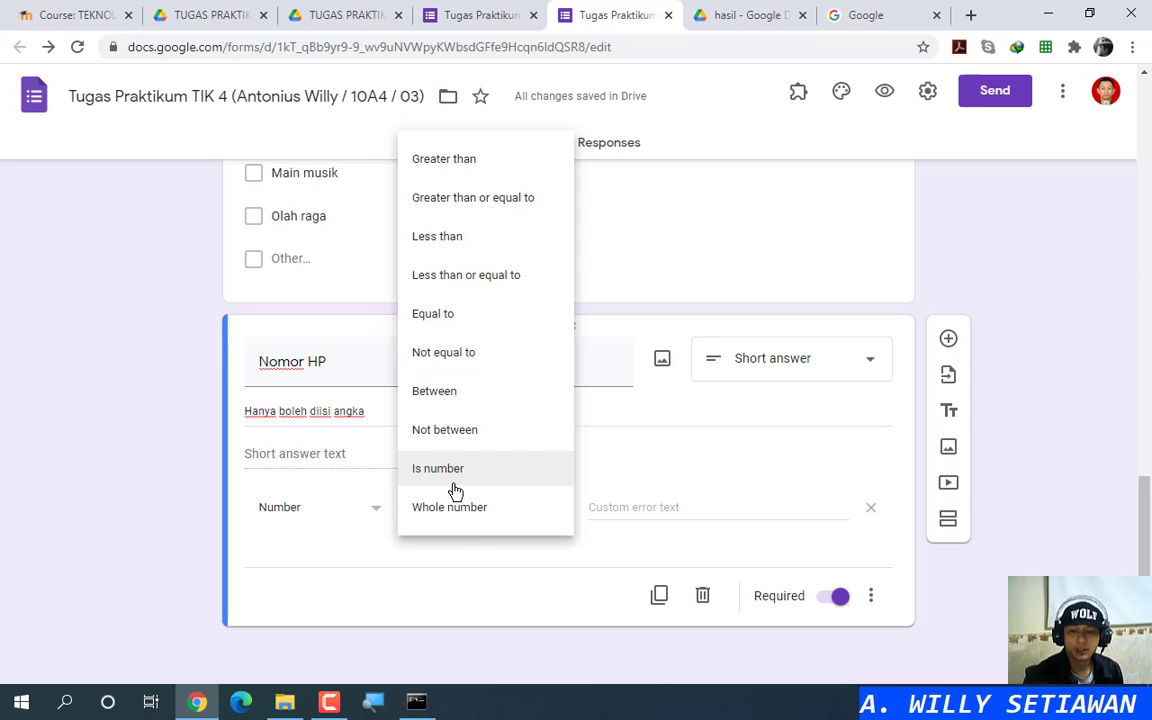
pyautogui.click(463, 563)
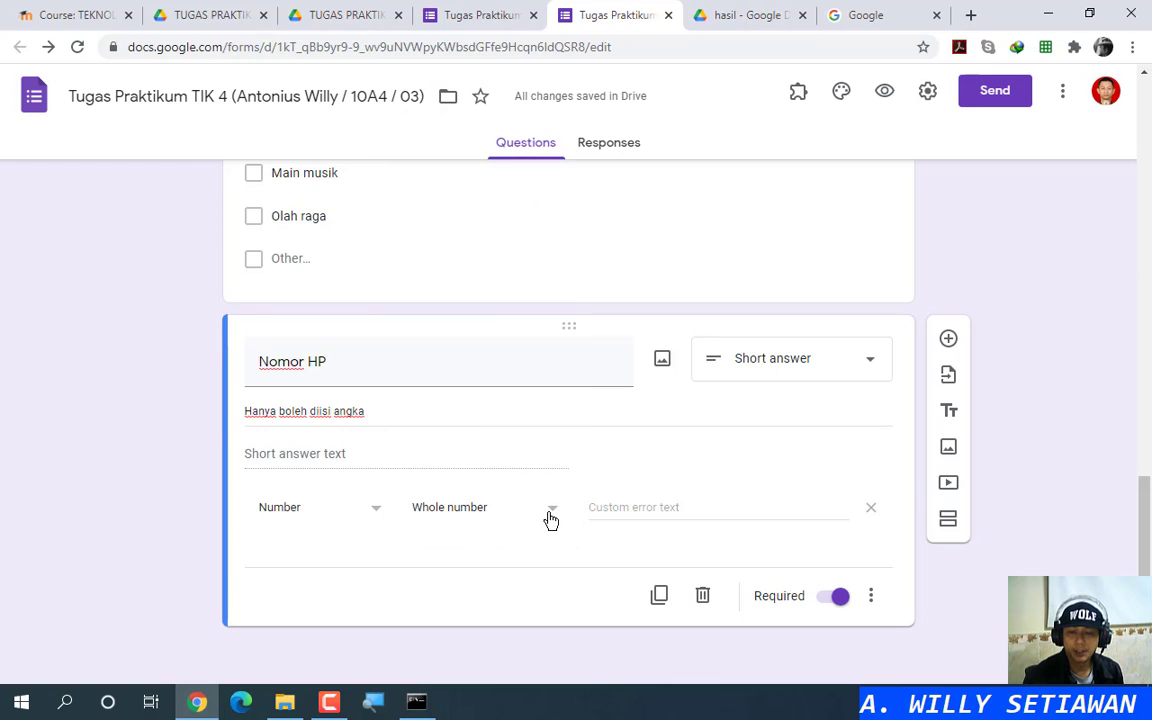
pyautogui.click(638, 510)
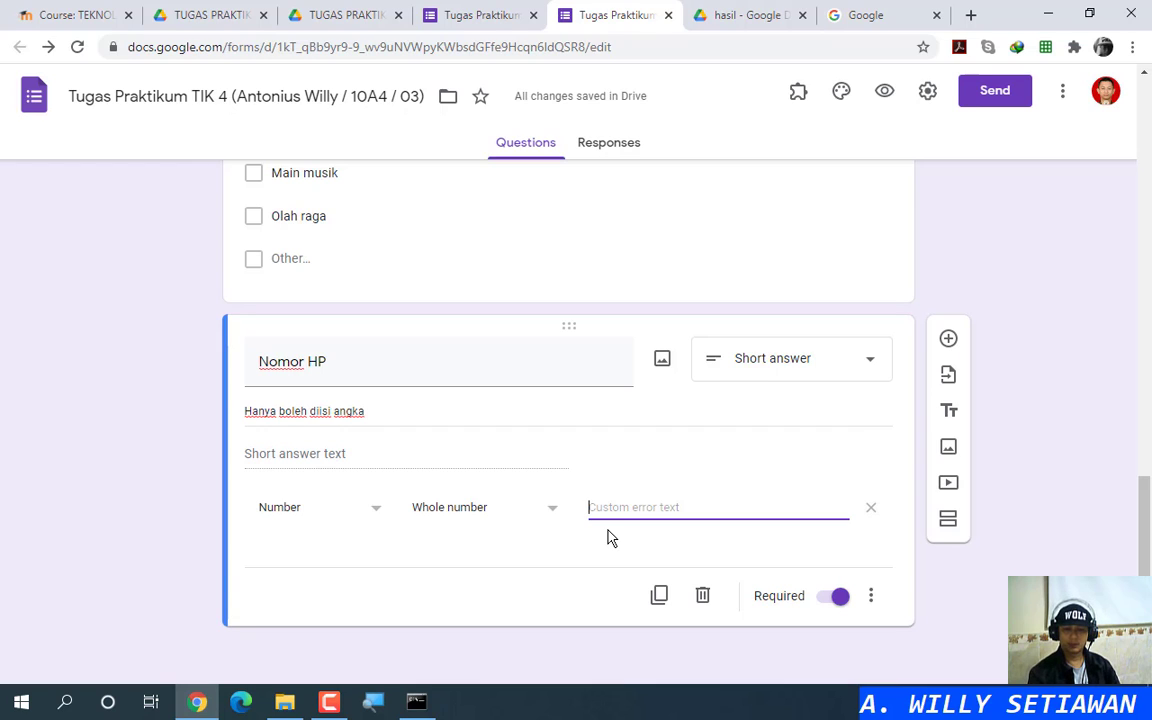
pyautogui.write('Hanya boleh diisi angka')
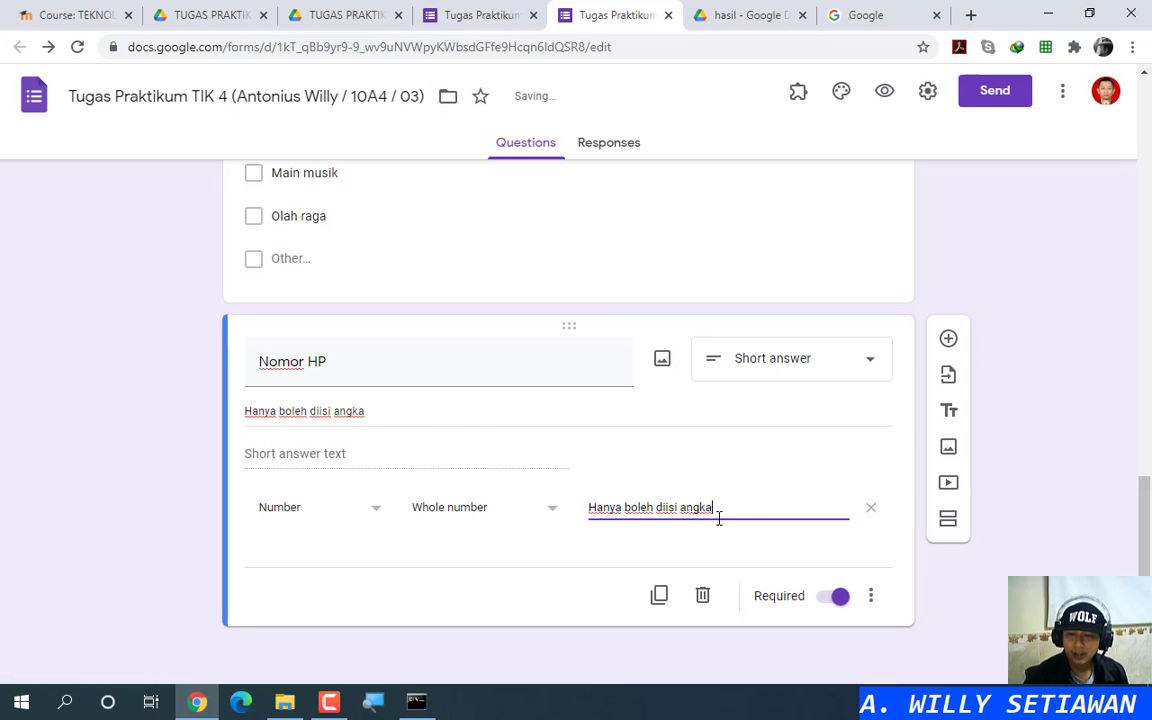
# Step: Preview the form and try 'a', '1g' and '15' in the Nomor HP answer
pyautogui.click(884, 91)
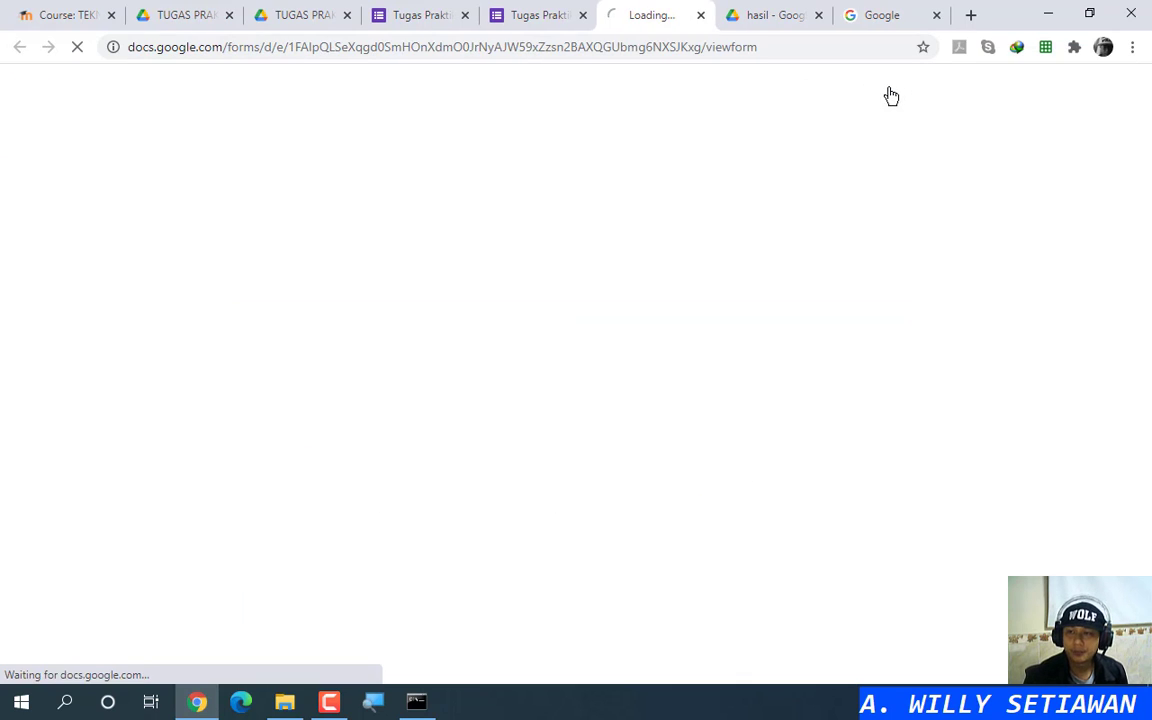
pyautogui.scroll(-10, 549, 400)
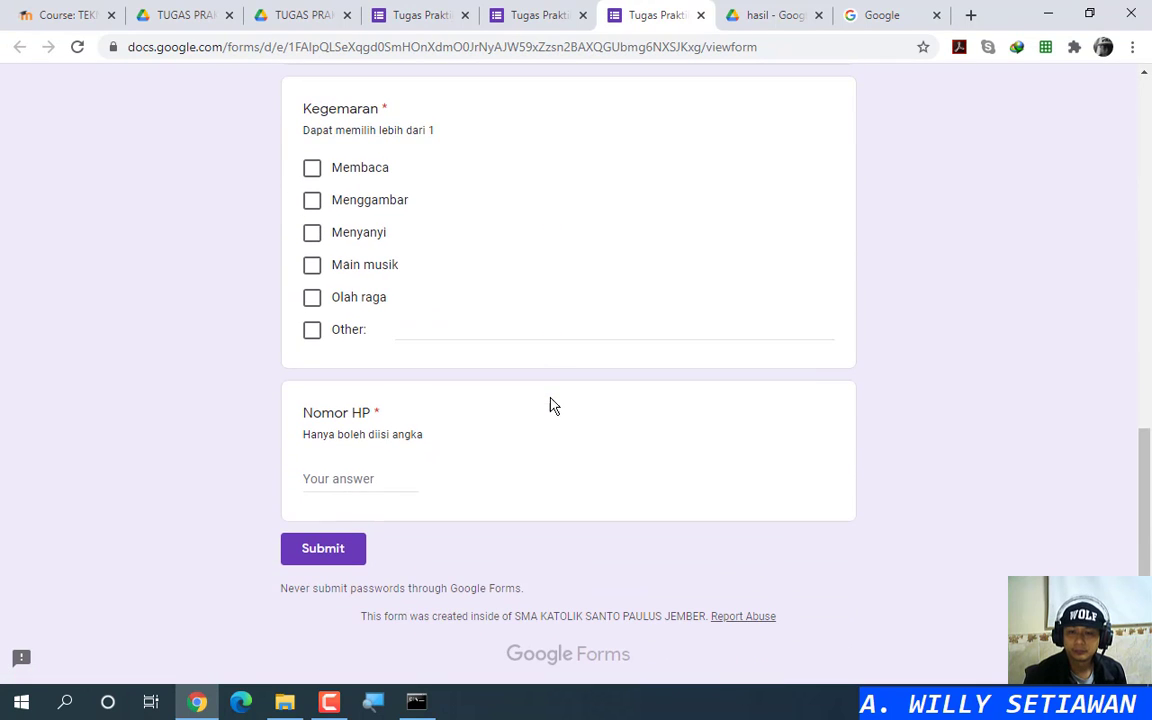
pyautogui.click(334, 468)
pyautogui.write('a')
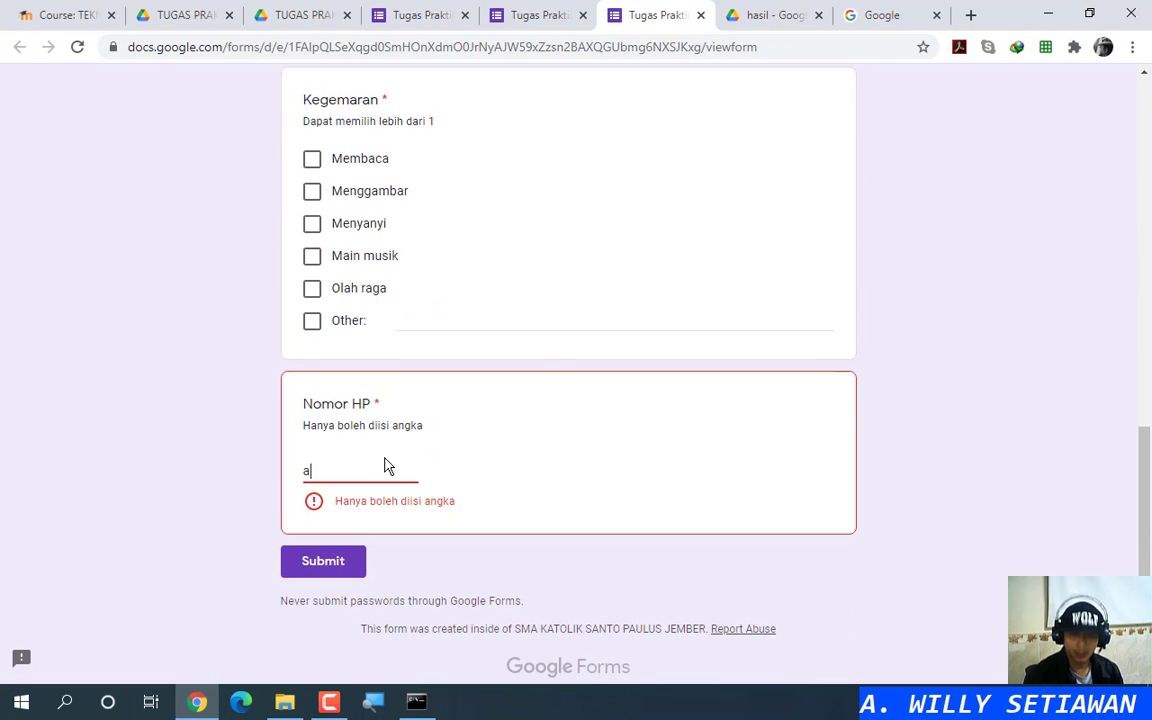
pyautogui.press('BackSpace')
pyautogui.write('1')
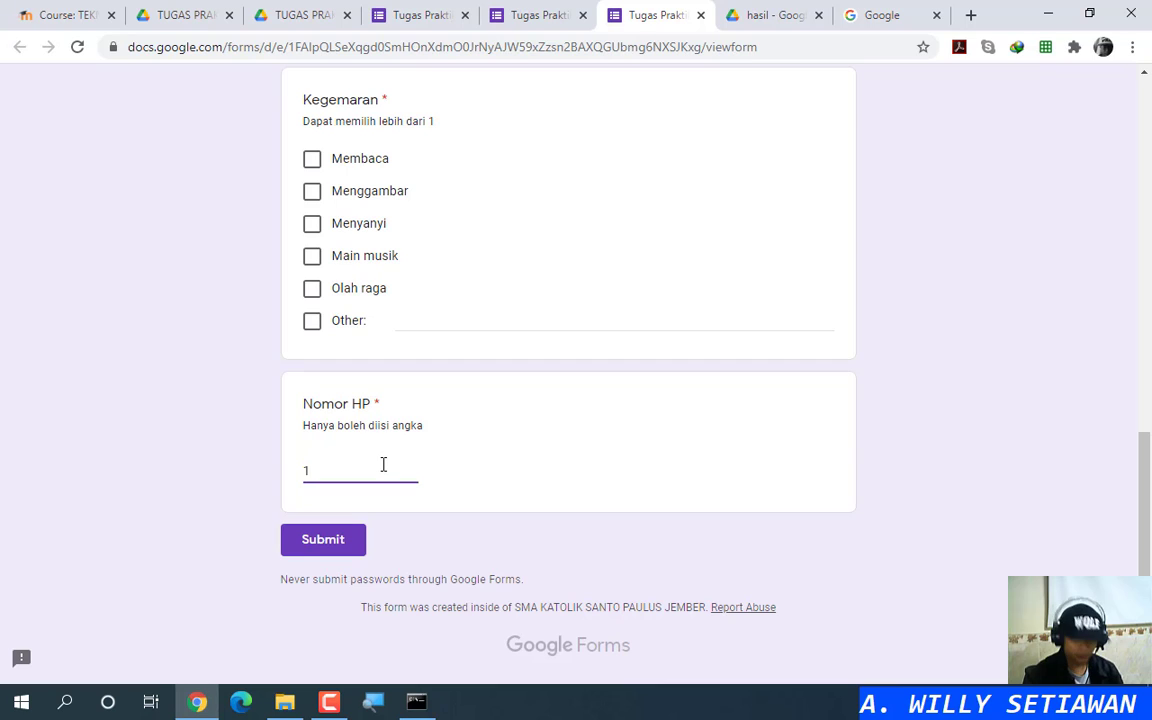
pyautogui.write('g')
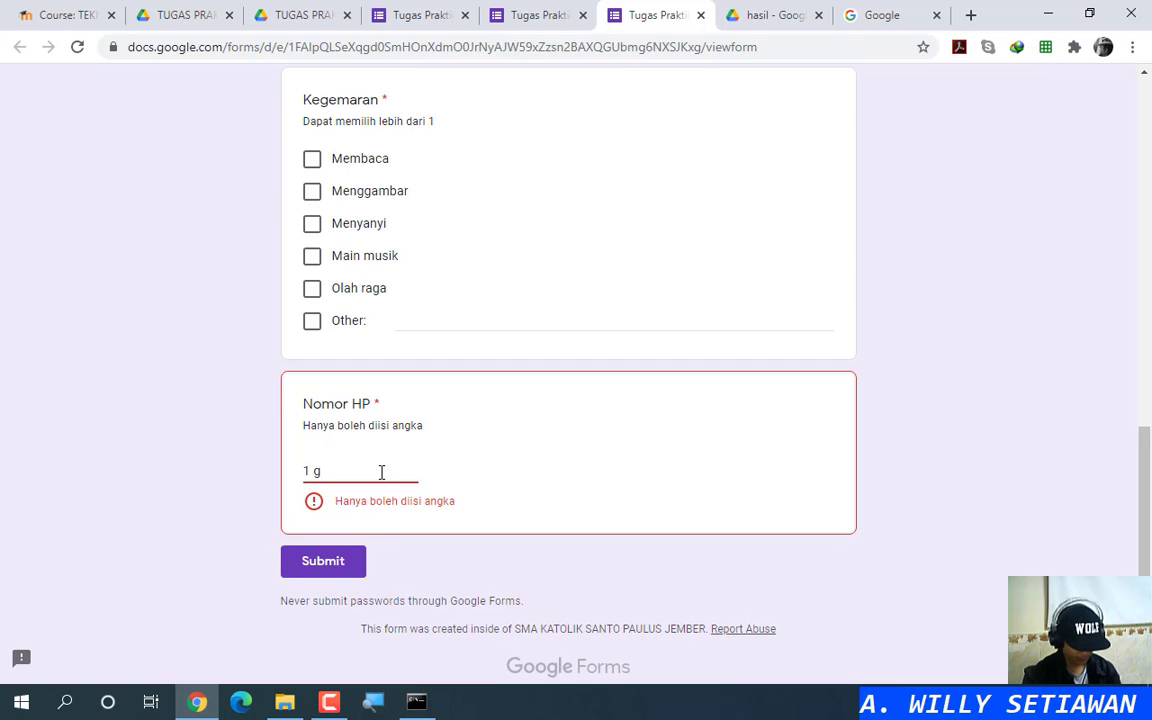
pyautogui.press('BackSpace')
pyautogui.write('5')
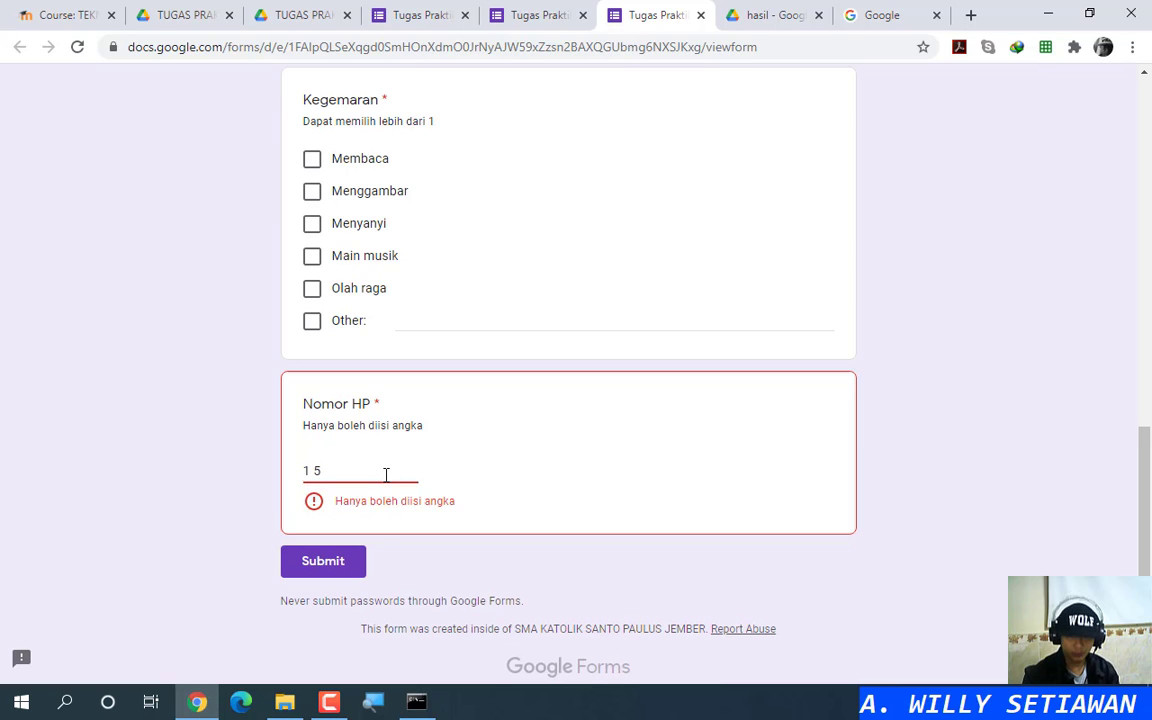
pyautogui.press('BackSpace')
pyautogui.press('BackSpace')
# Step: Try '1-5' and '1.5' in Nomor HP, clear the answer, and close the preview
pyautogui.write('-5')
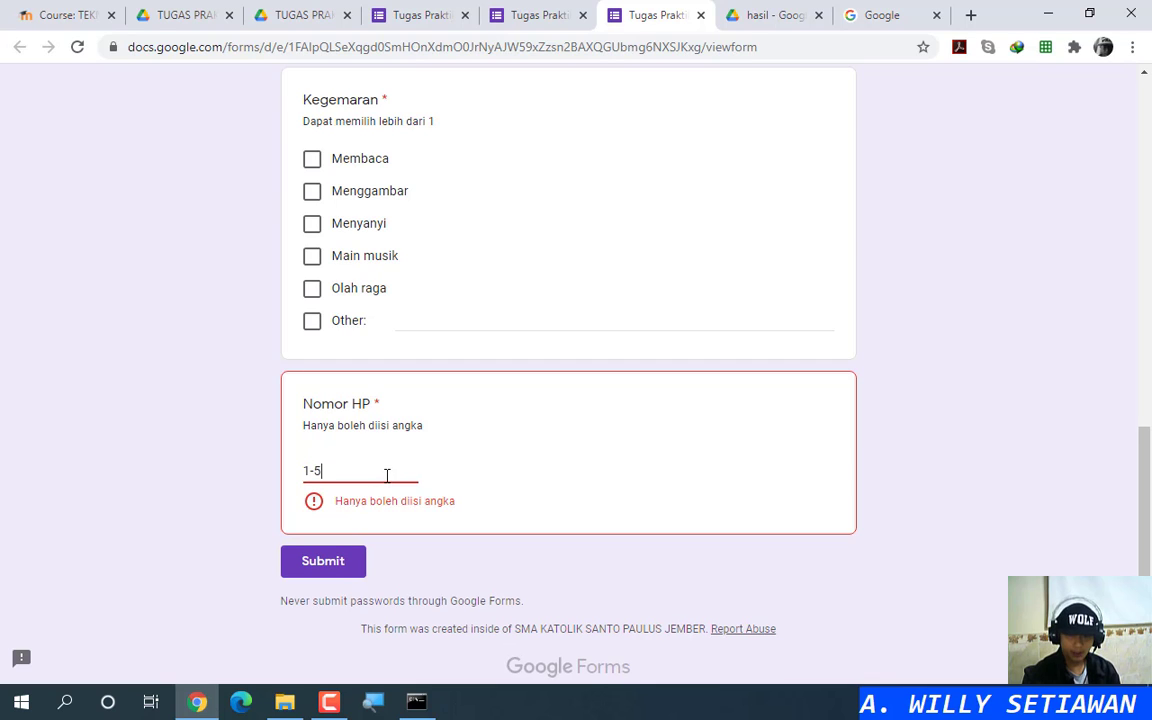
pyautogui.press('BackSpace')
pyautogui.press('BackSpace')
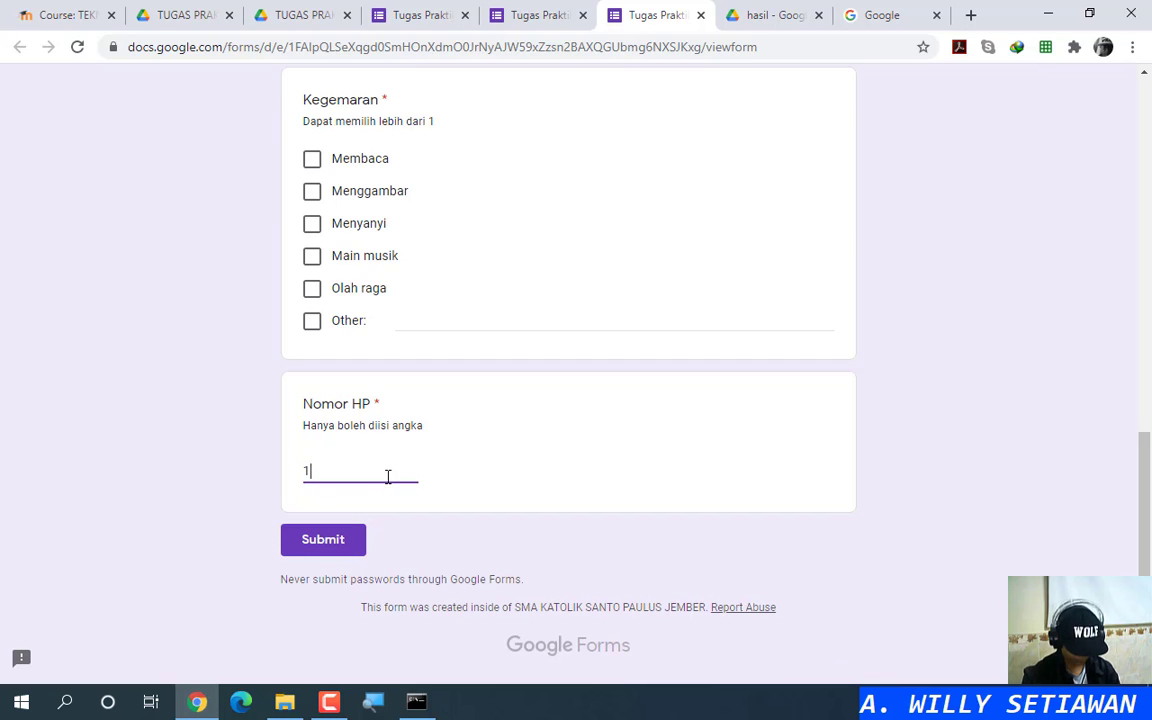
pyautogui.write('.5')
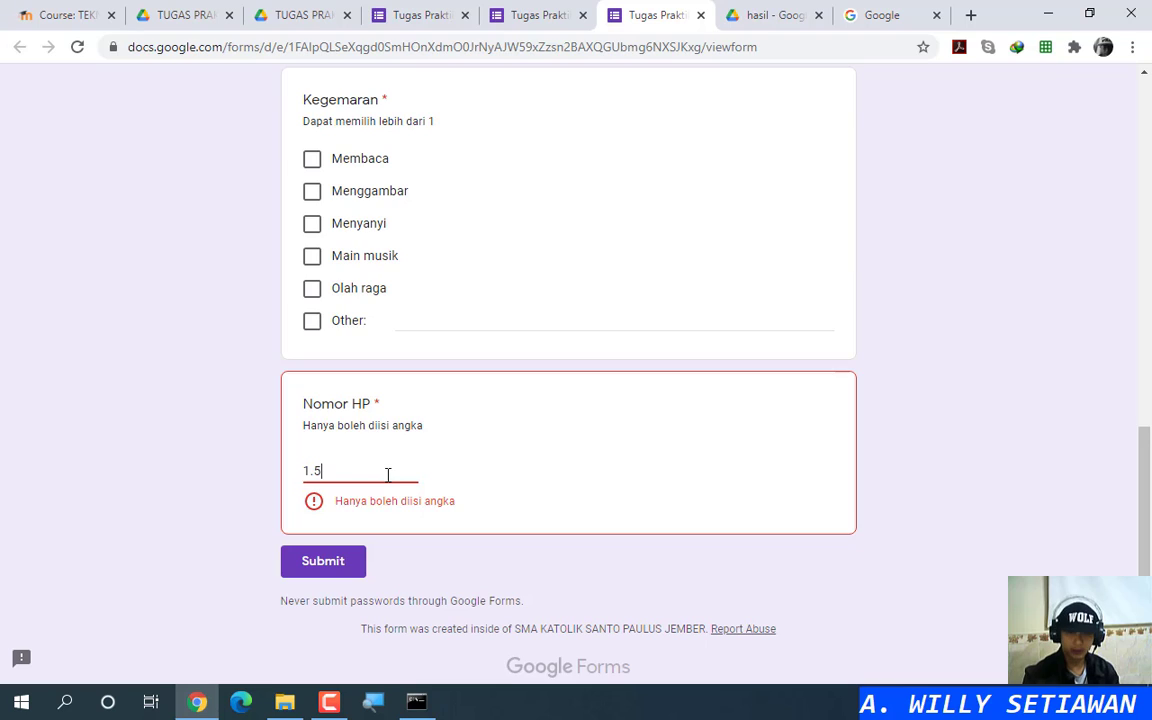
pyautogui.press('BackSpace')
pyautogui.press('BackSpace')
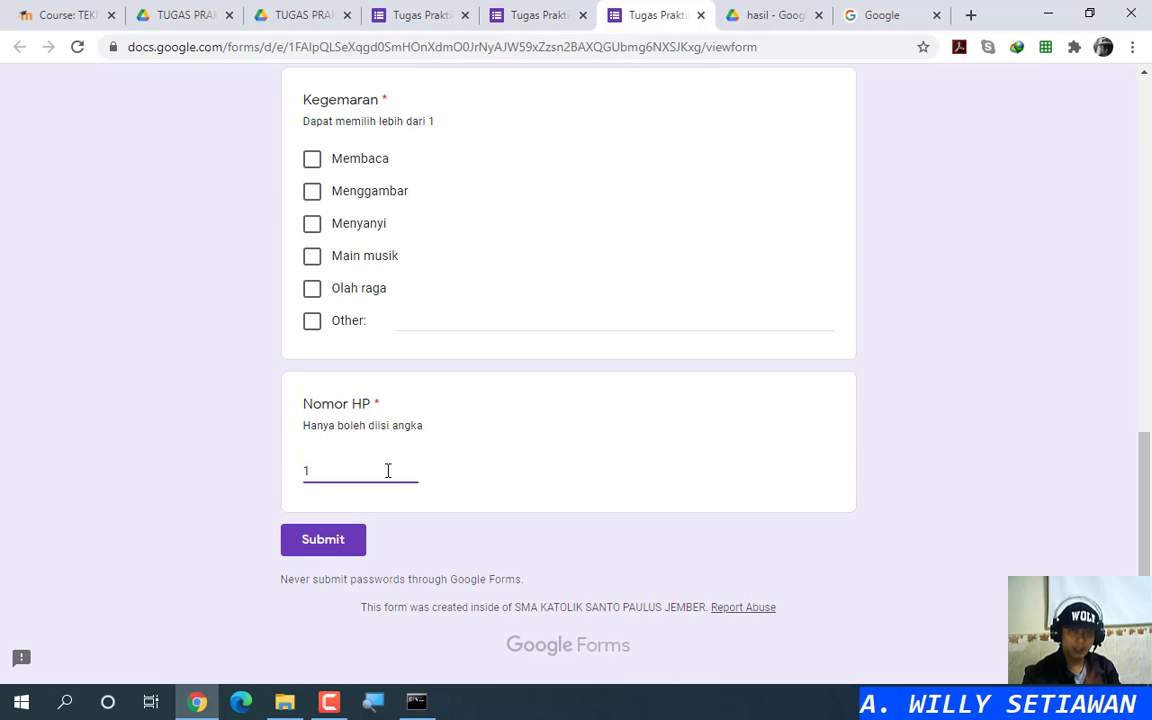
pyautogui.press('BackSpace')
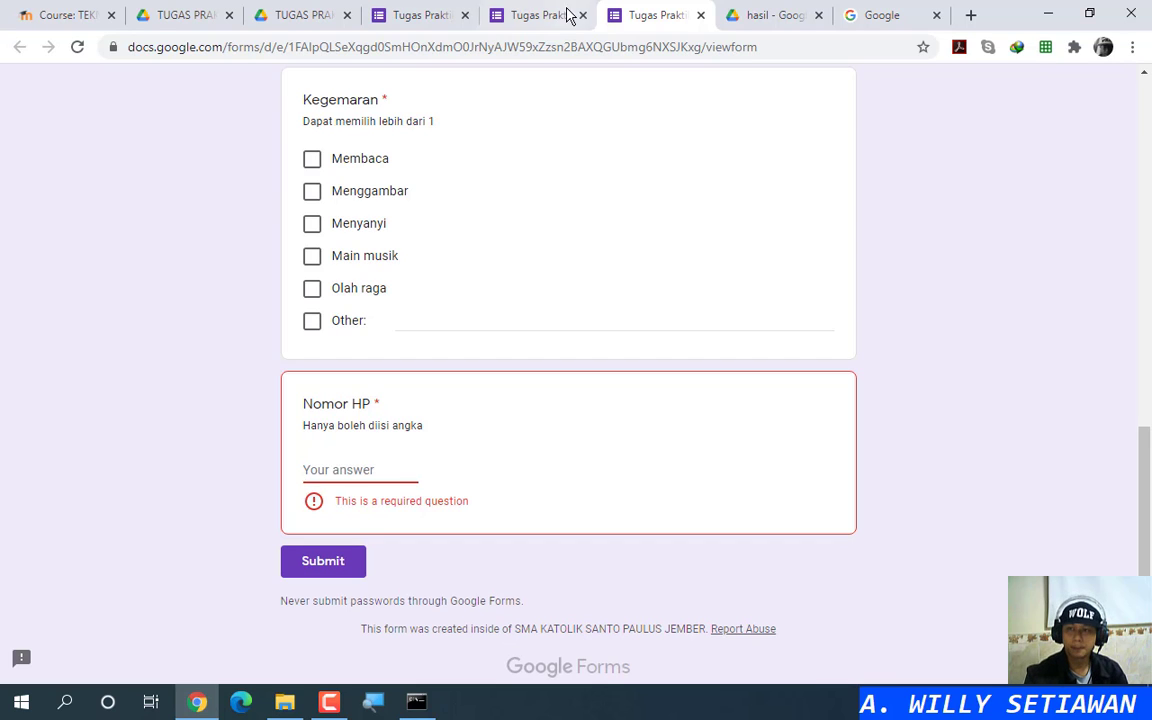
pyautogui.click(701, 16)
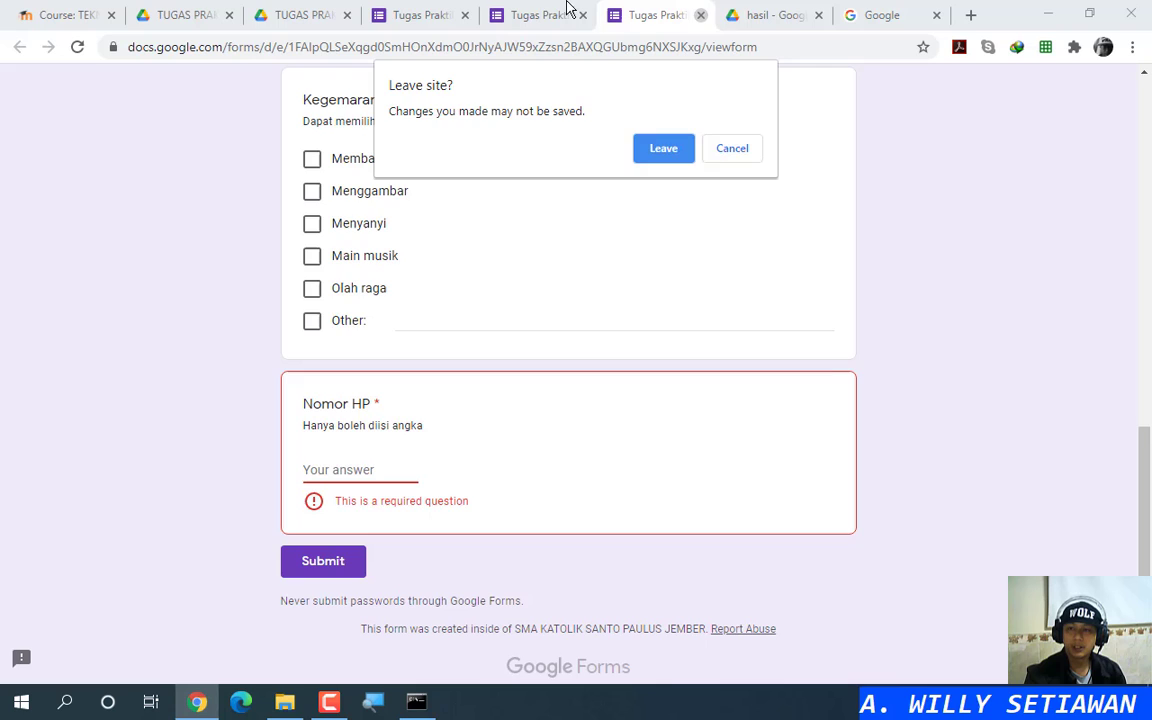
# Step: Switch Nomor HP's validation condition from Whole number to Is number and reopen the preview
pyautogui.click(660, 150)
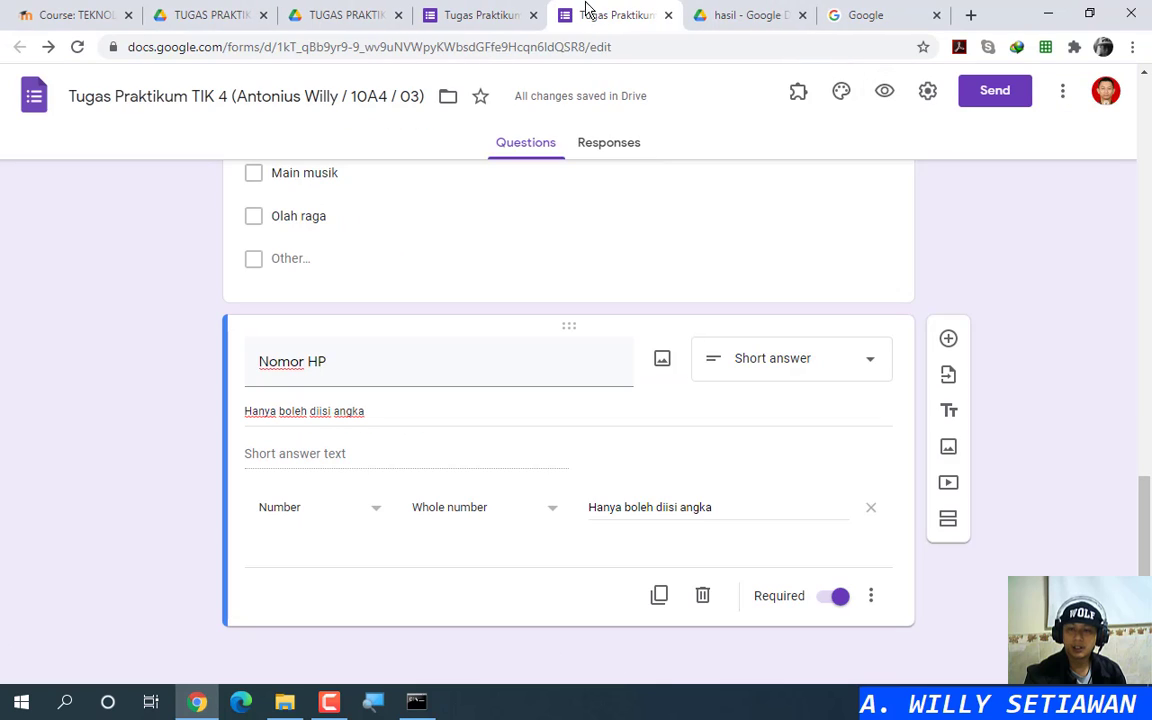
pyautogui.click(505, 510)
pyautogui.click(471, 472)
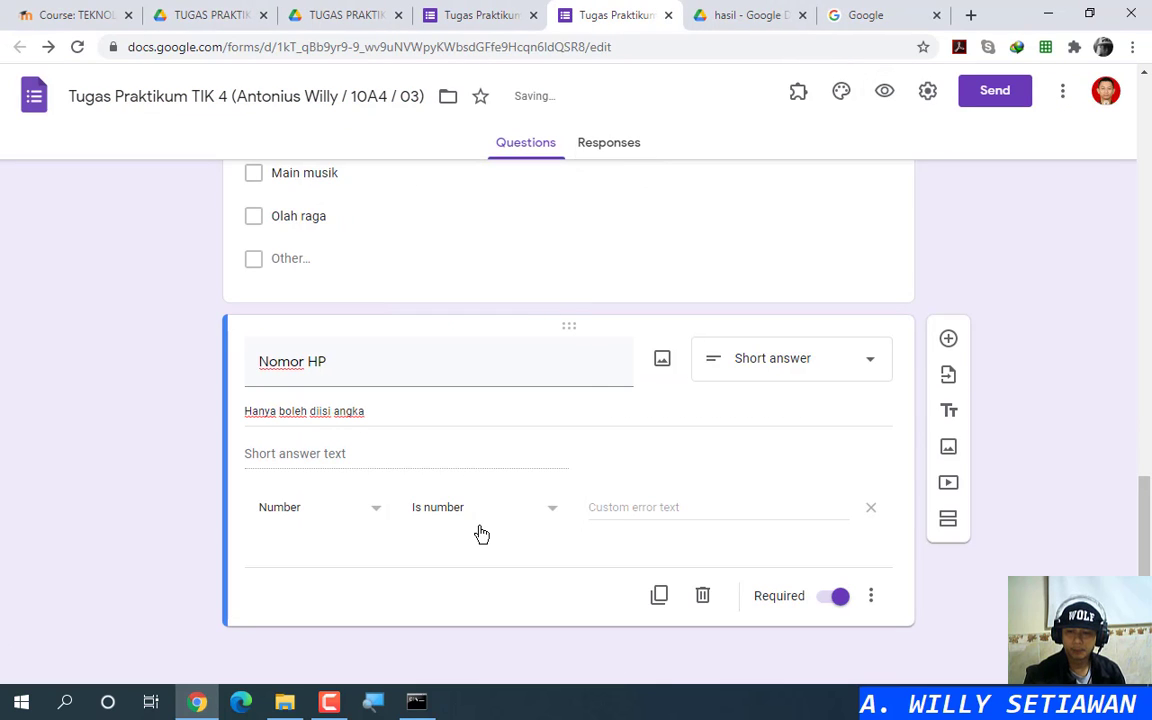
pyautogui.click(884, 91)
pyautogui.click(540, 15)
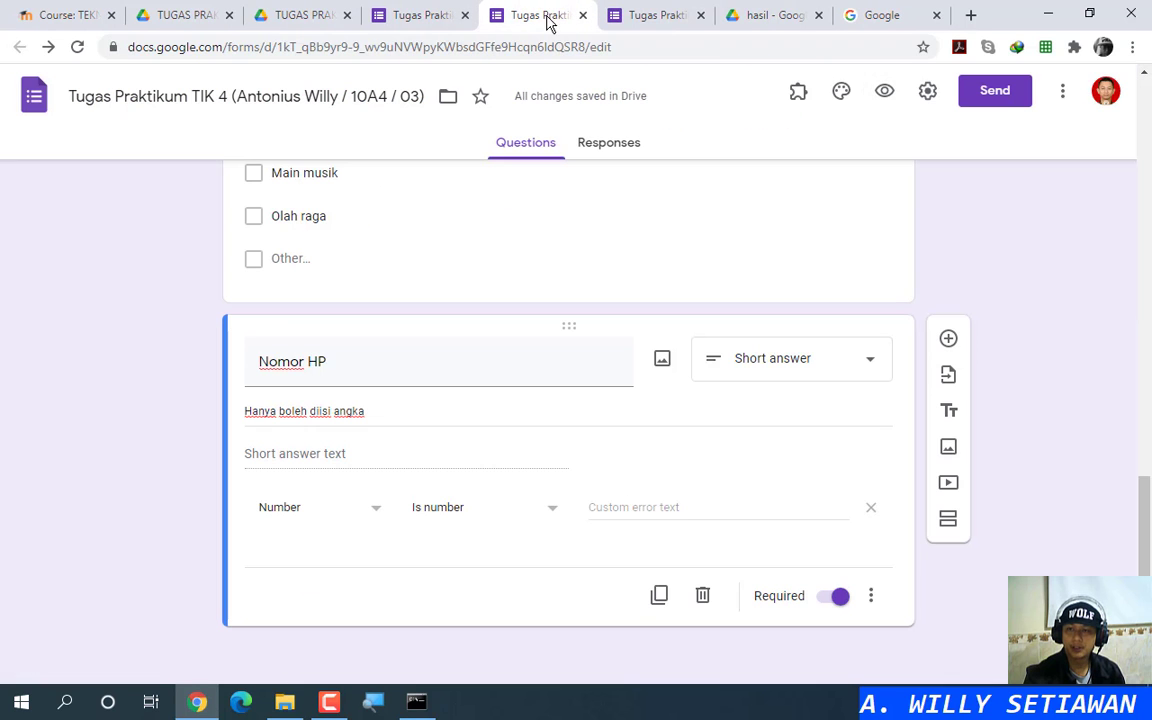
pyautogui.click(614, 109)
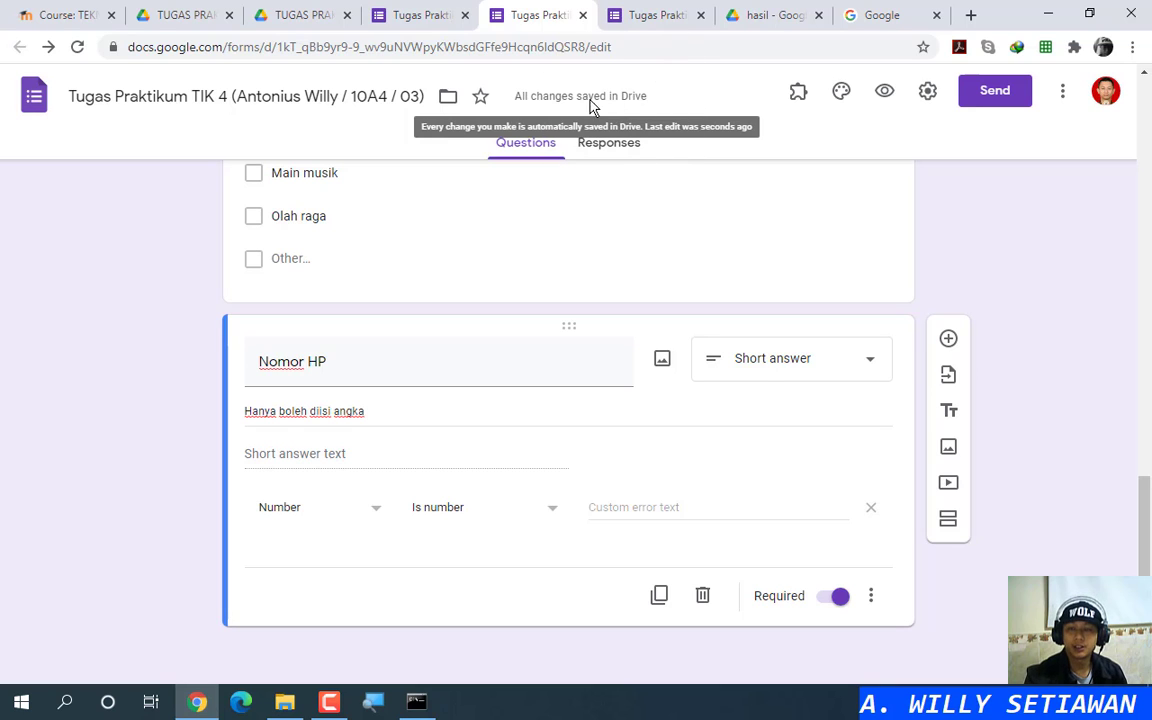
pyautogui.click(657, 15)
# Step: Test Nomor HP in the preview with 'a', '1 4', '1-' and finally '1.7', which is accepted
pyautogui.scroll(-3, 406, 496)
pyautogui.scroll(-5, 408, 548)
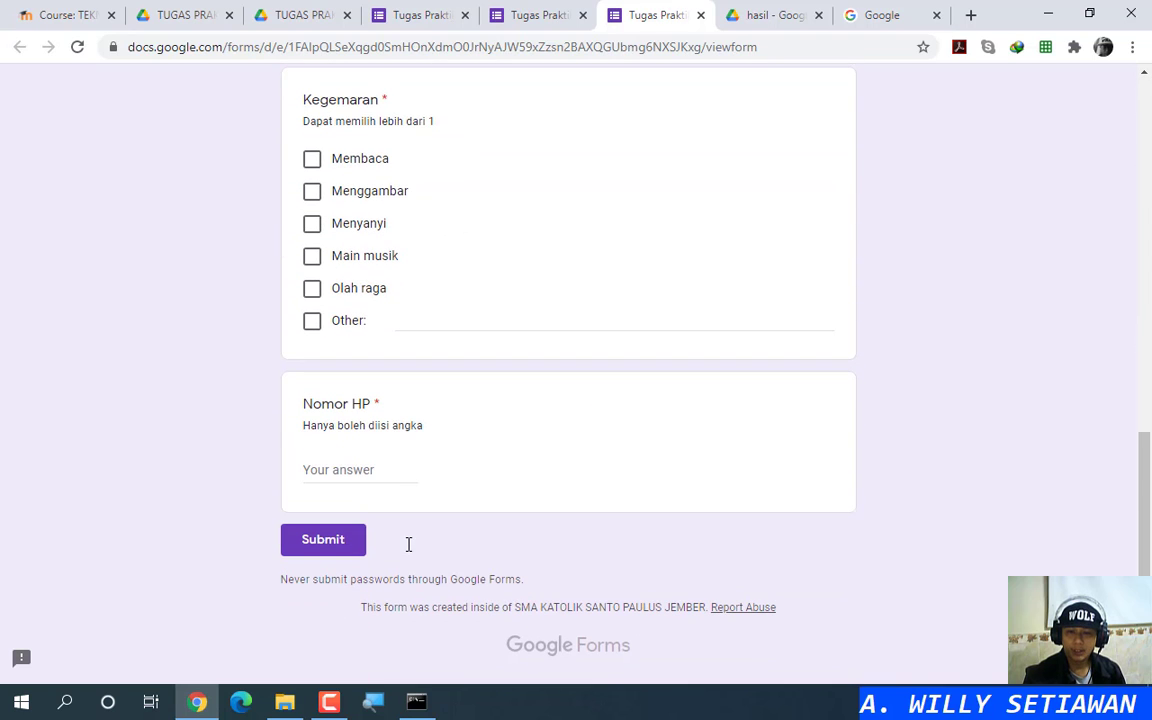
pyautogui.click(382, 470)
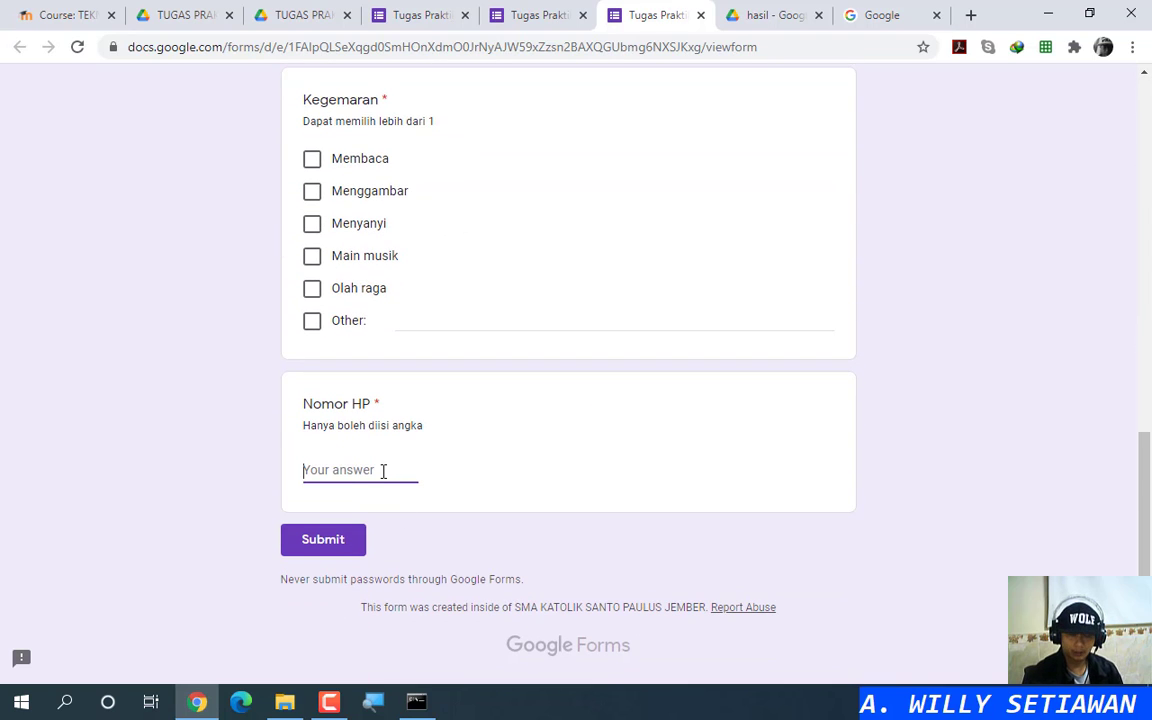
pyautogui.write('a')
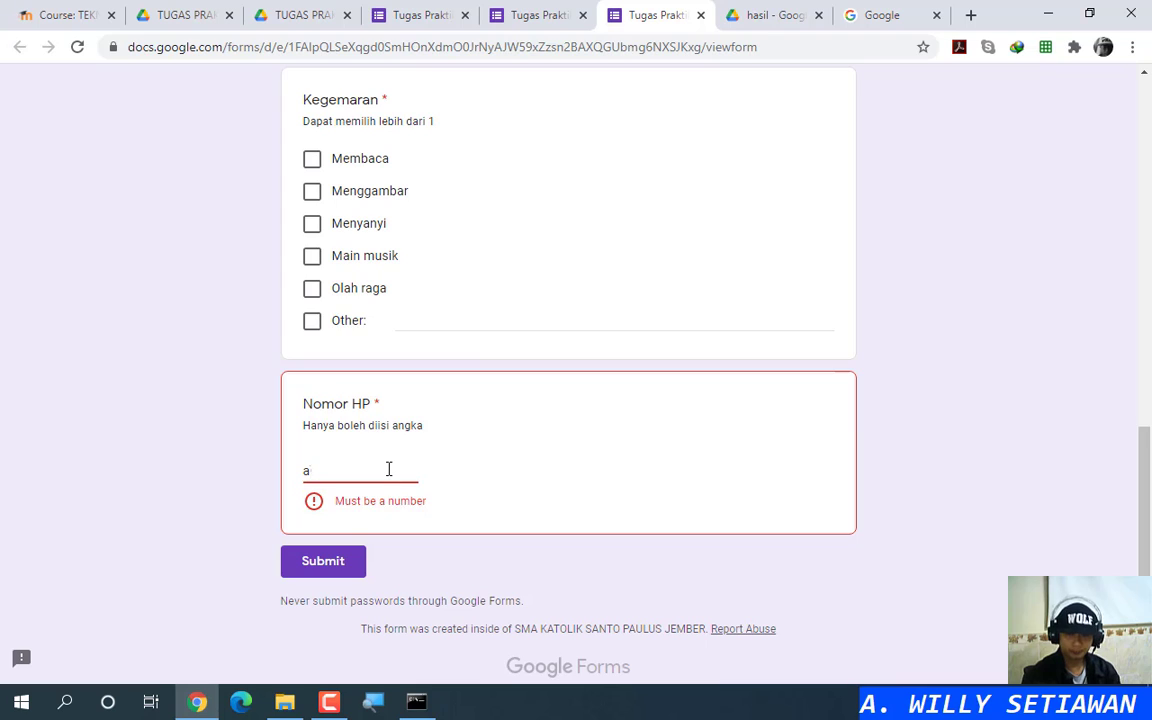
pyautogui.press('BackSpace')
pyautogui.write('1')
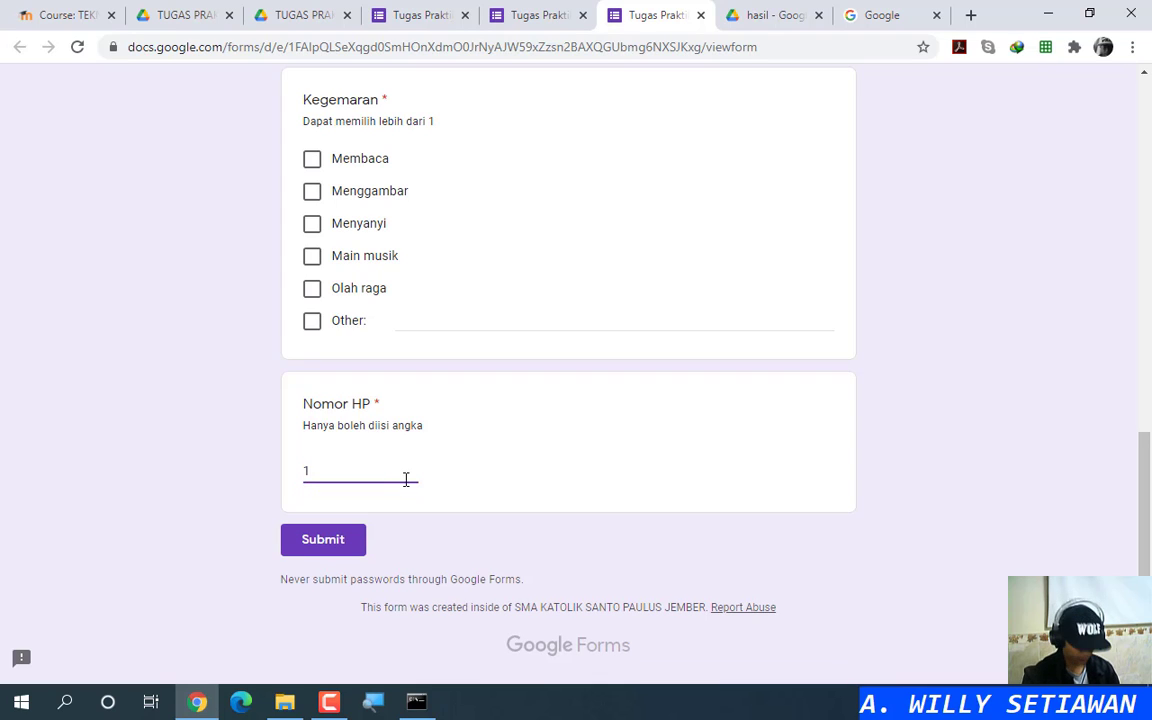
pyautogui.write(' 4')
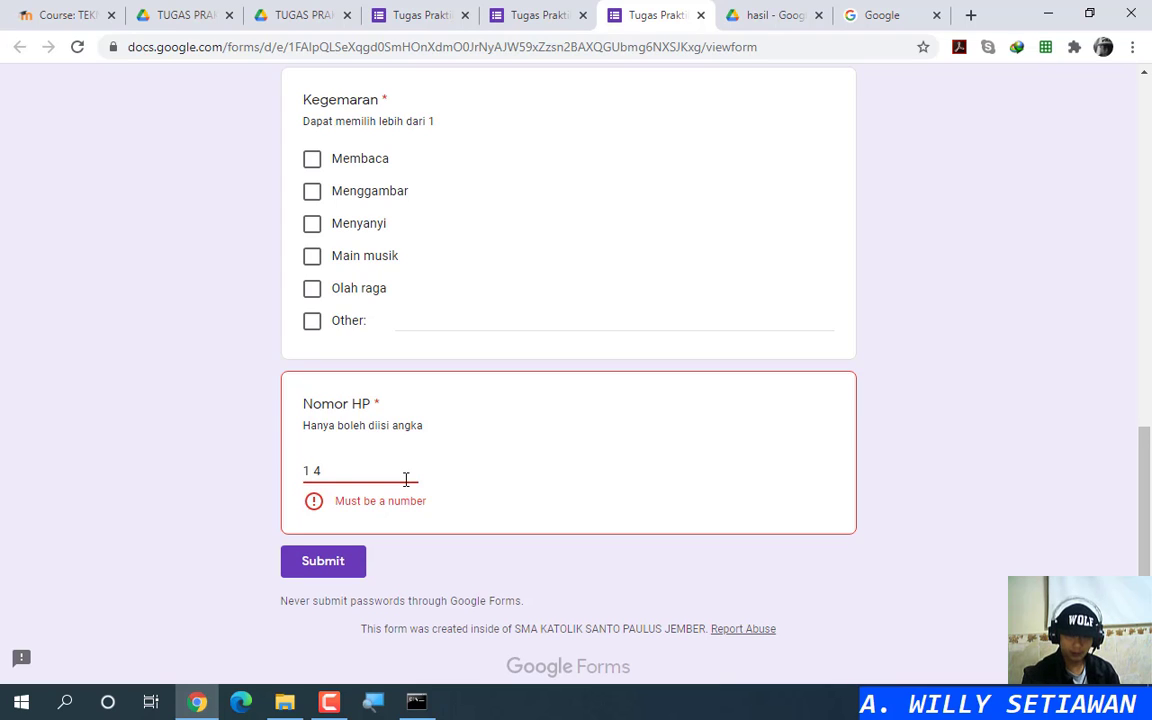
pyautogui.press('BackSpace')
pyautogui.press('BackSpace')
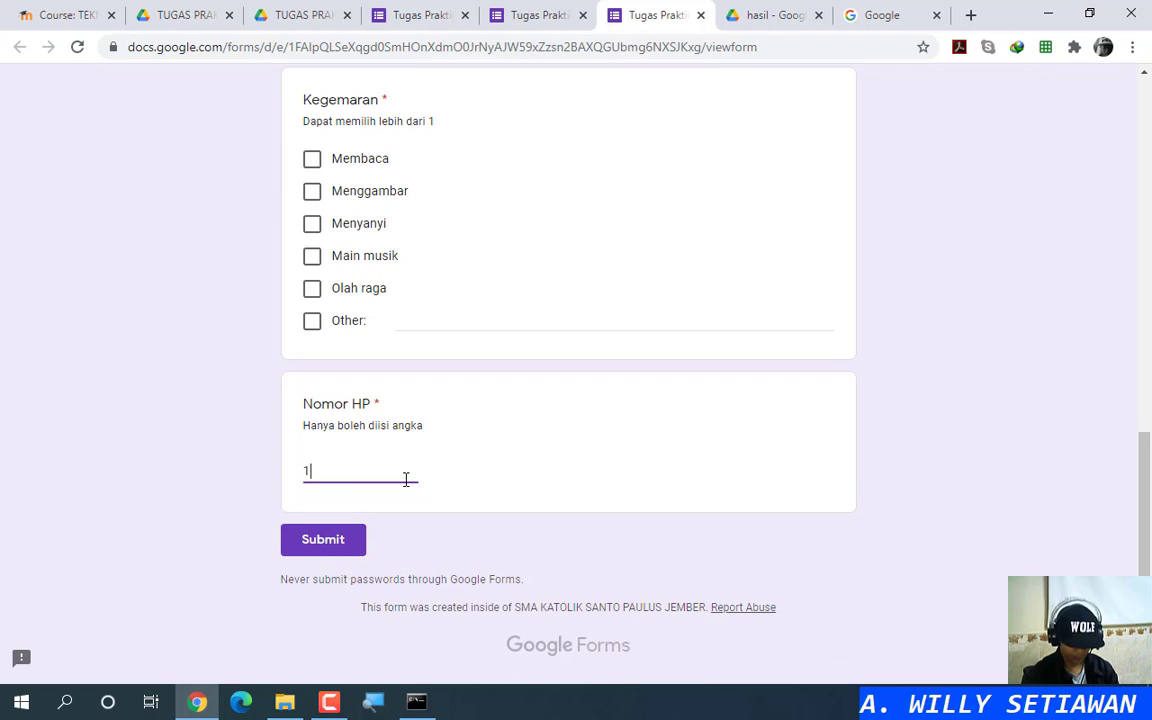
pyautogui.write('-')
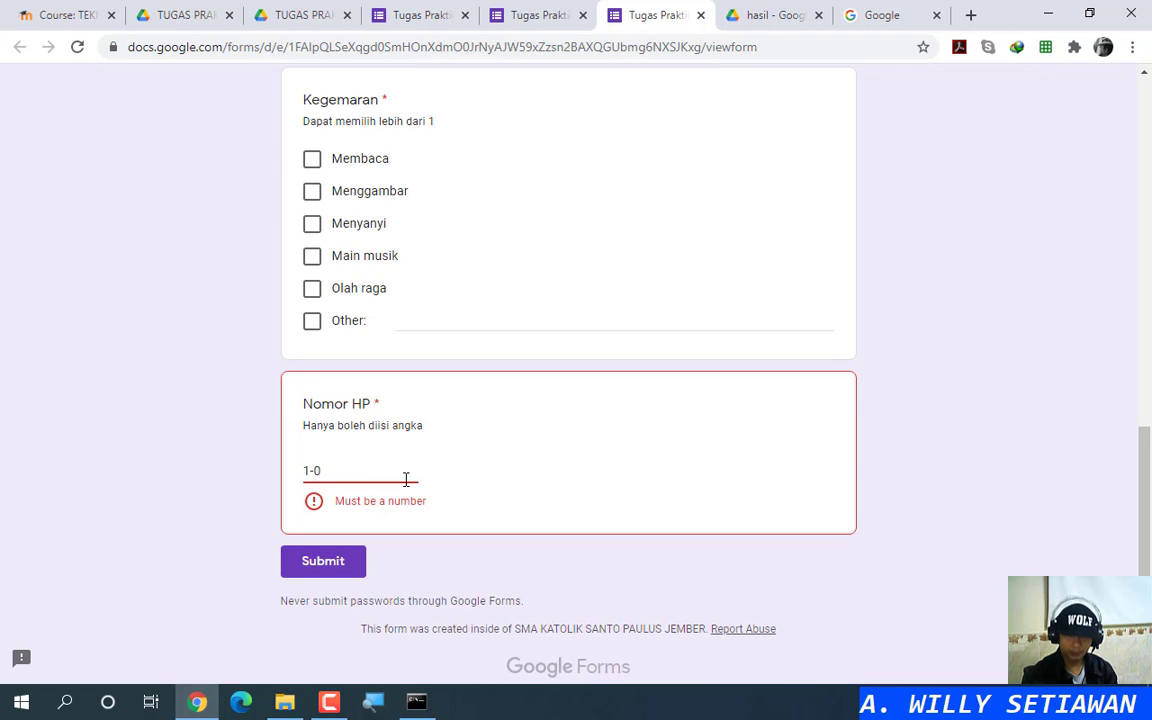
pyautogui.press('BackSpace')
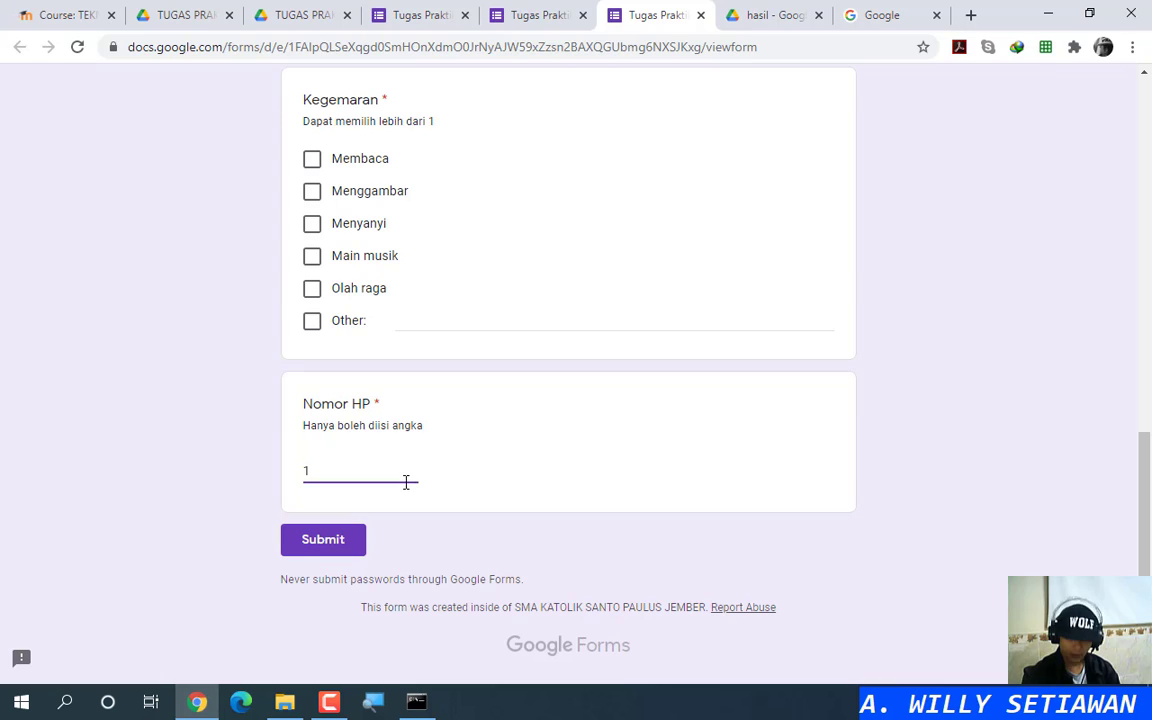
pyautogui.write('.7')
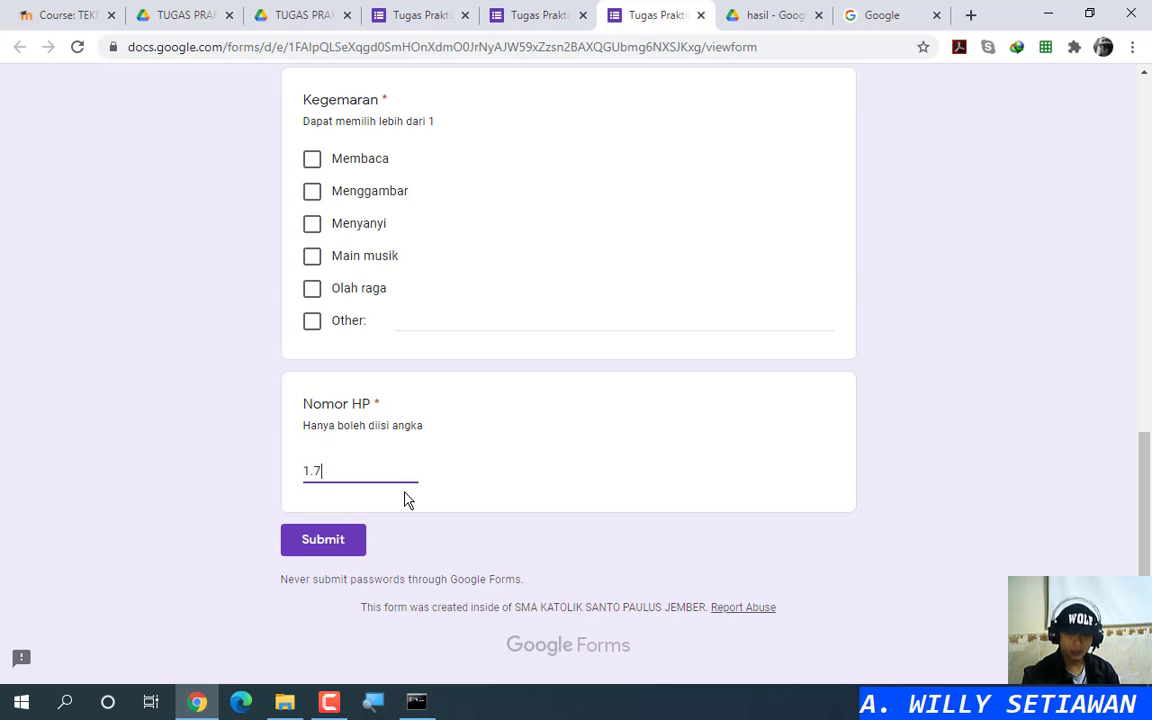
pyautogui.click(427, 318)
pyautogui.click(340, 470)
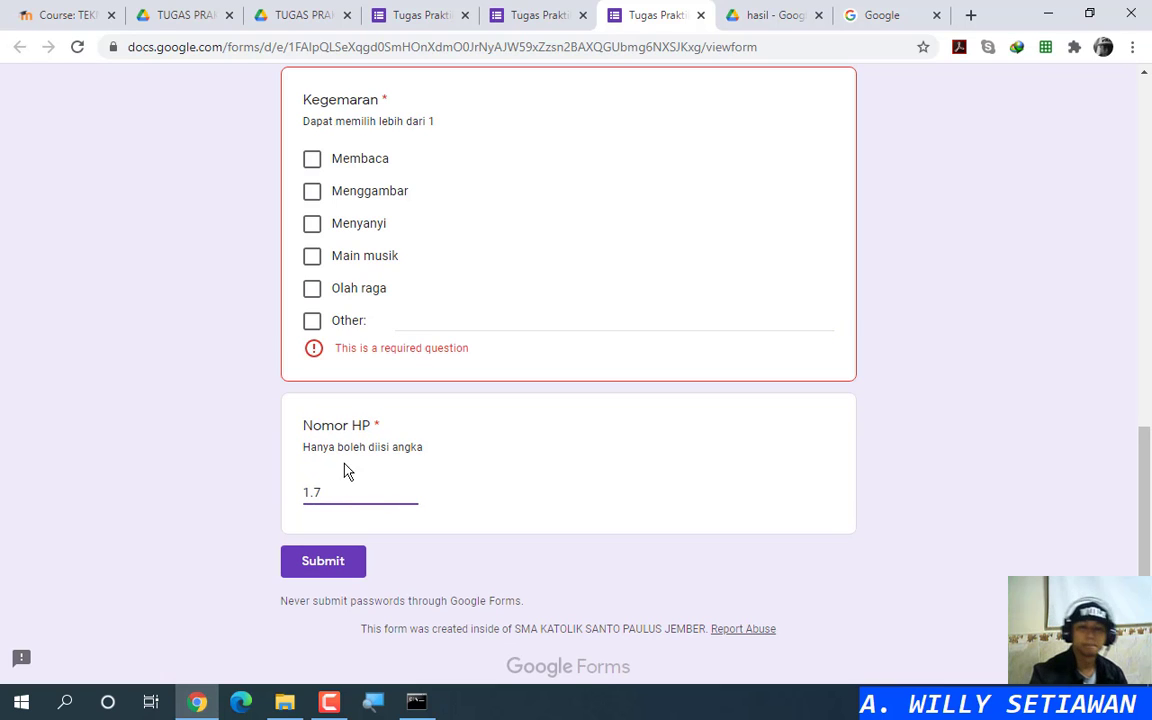
pyautogui.click(530, 15)
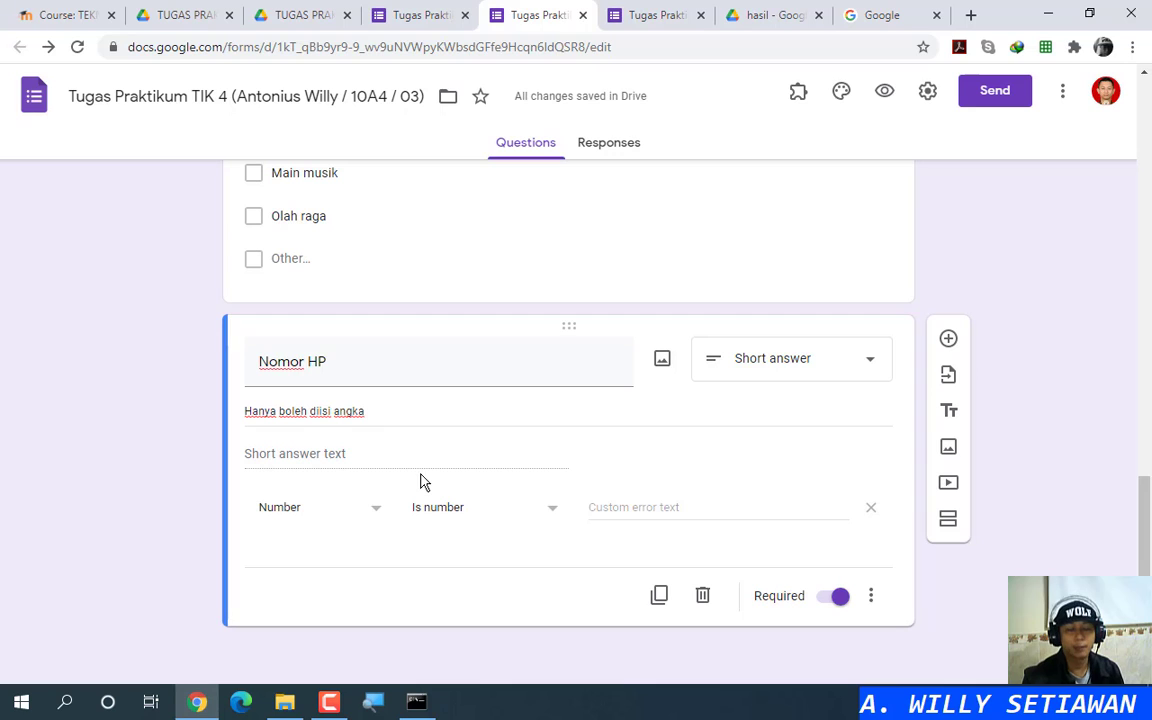
# Step: Check the preview holding 1.7, then open Nomor HP's Is number condition list in the editor
pyautogui.click(648, 18)
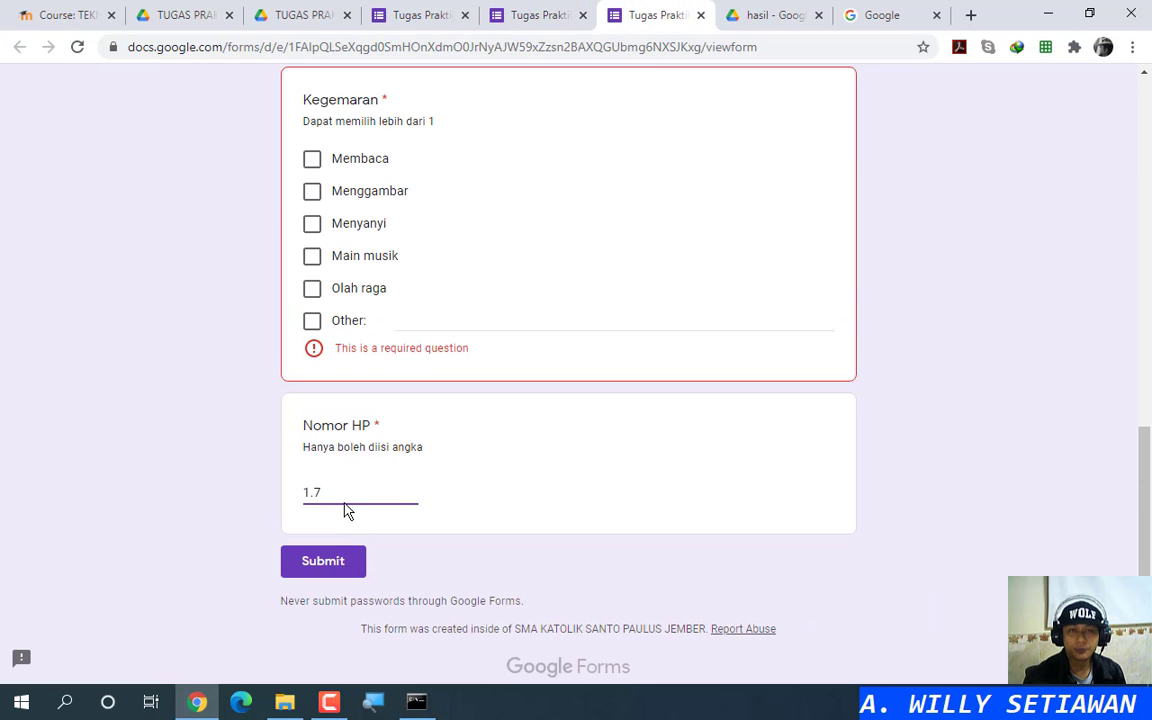
pyautogui.click(515, 18)
pyautogui.click(468, 514)
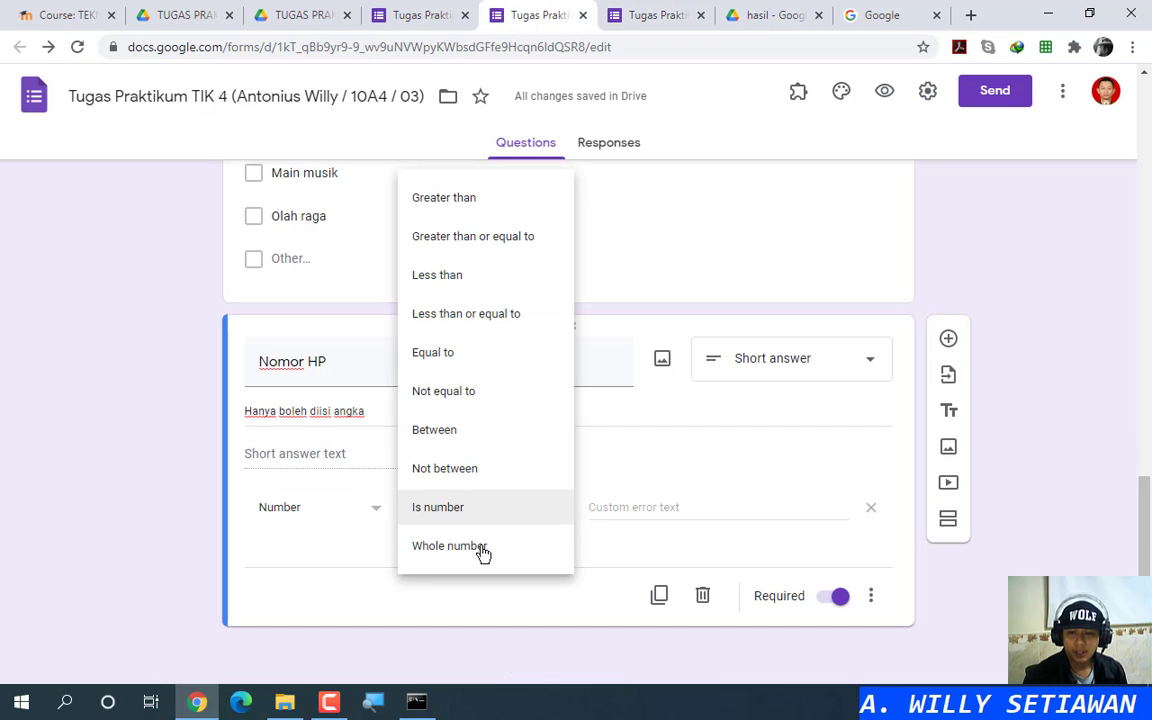
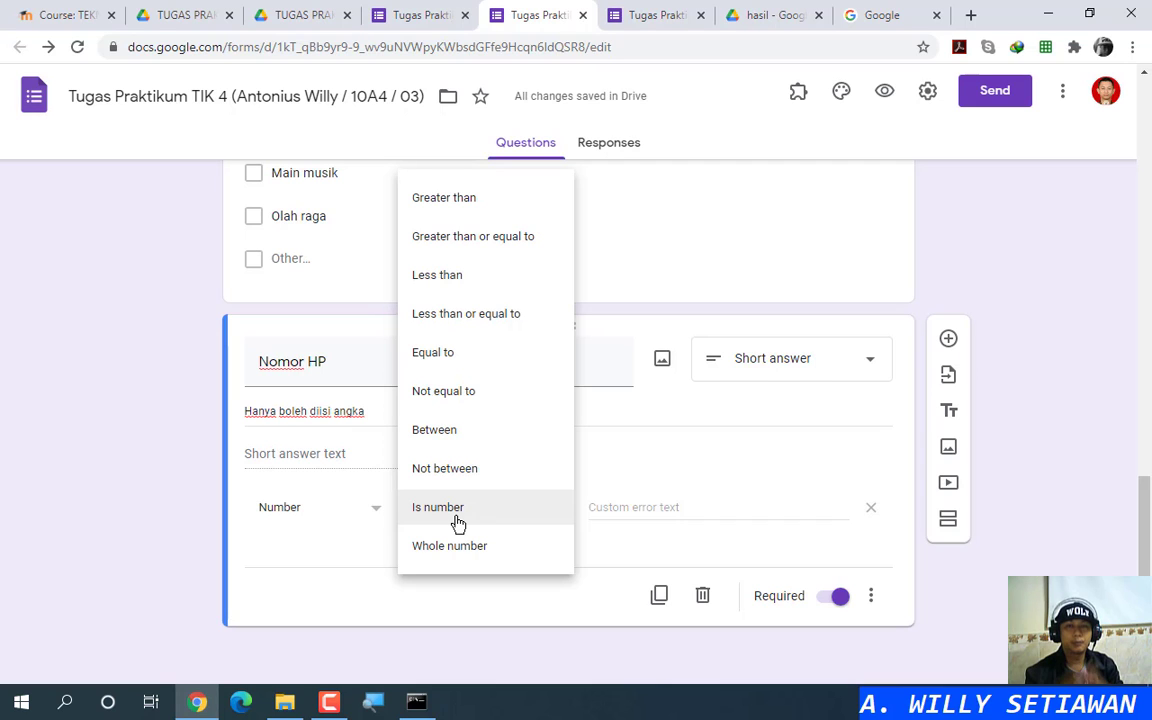
# Step: Compare the editor with the preview holding 1.7, then close the preview tab
pyautogui.click(655, 15)
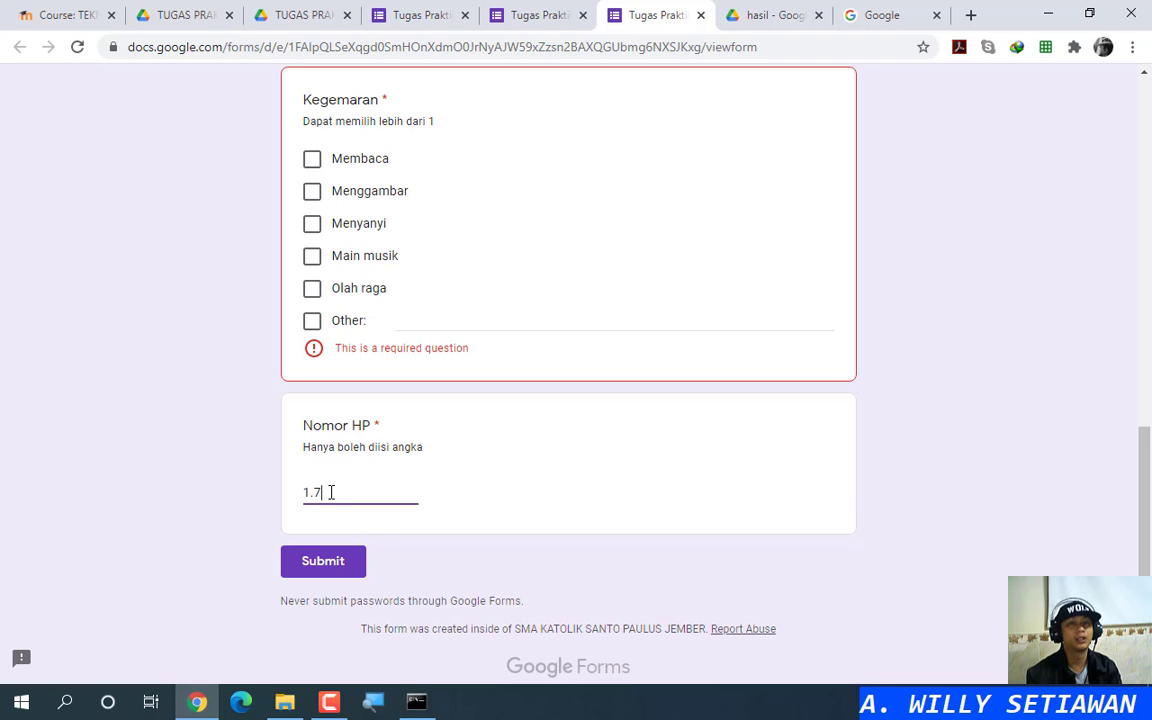
pyautogui.click(530, 15)
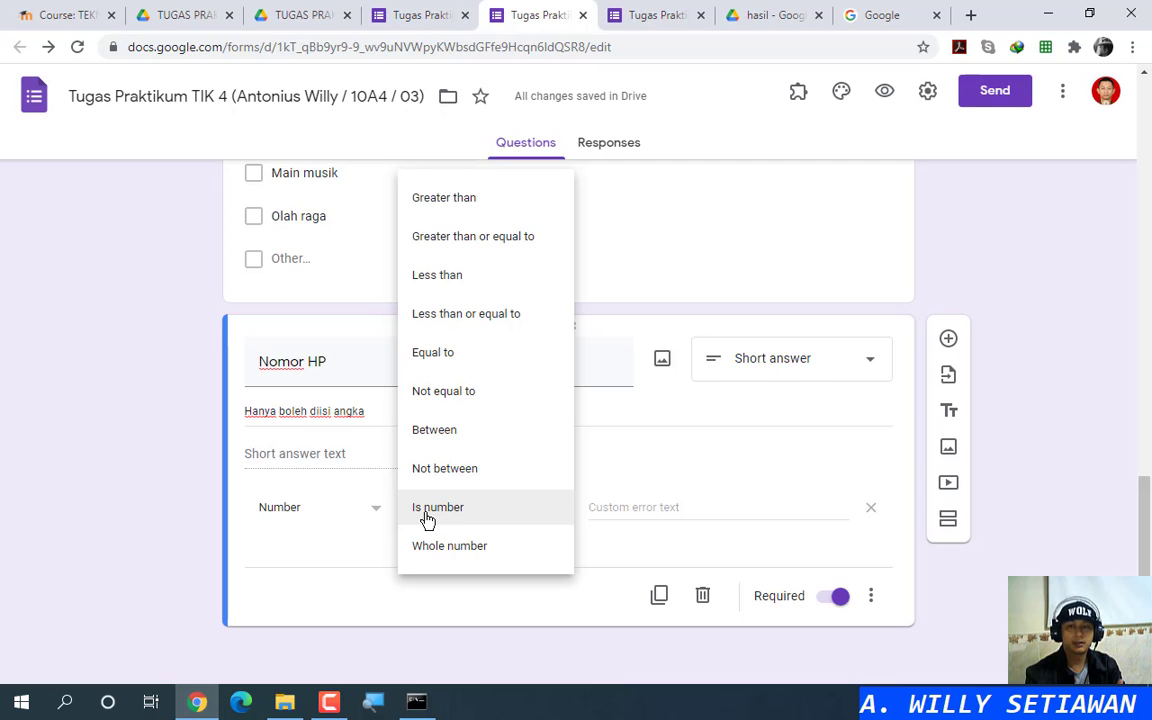
pyautogui.click(650, 15)
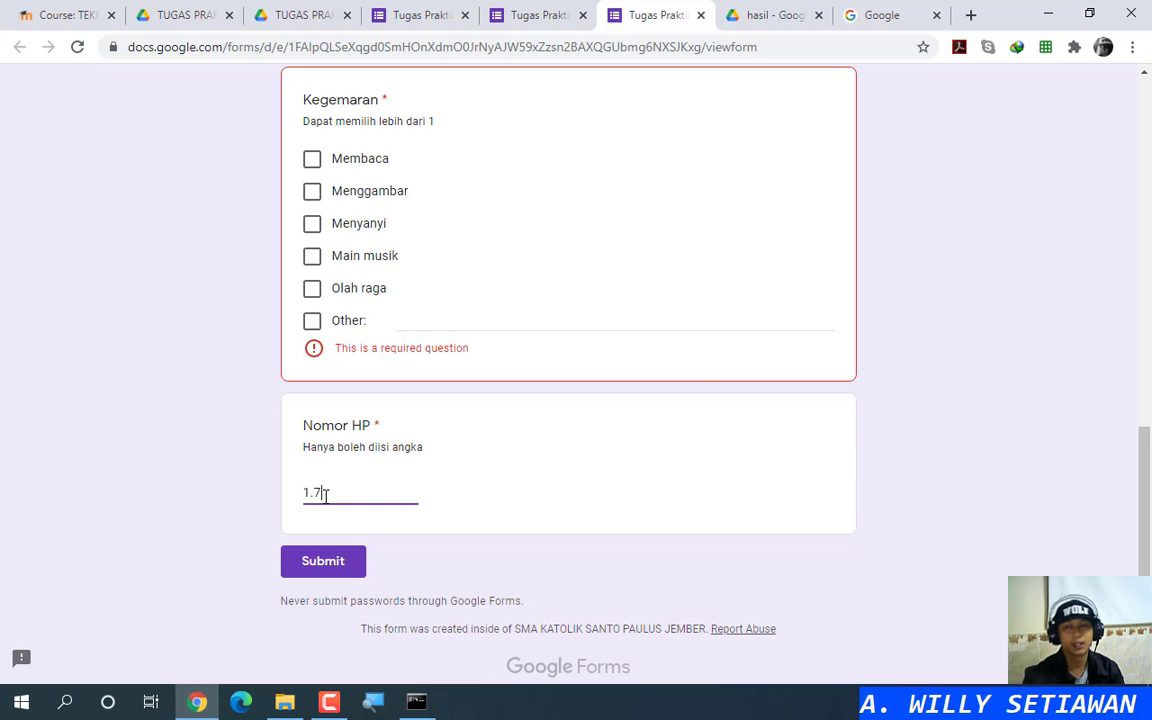
pyautogui.click(700, 15)
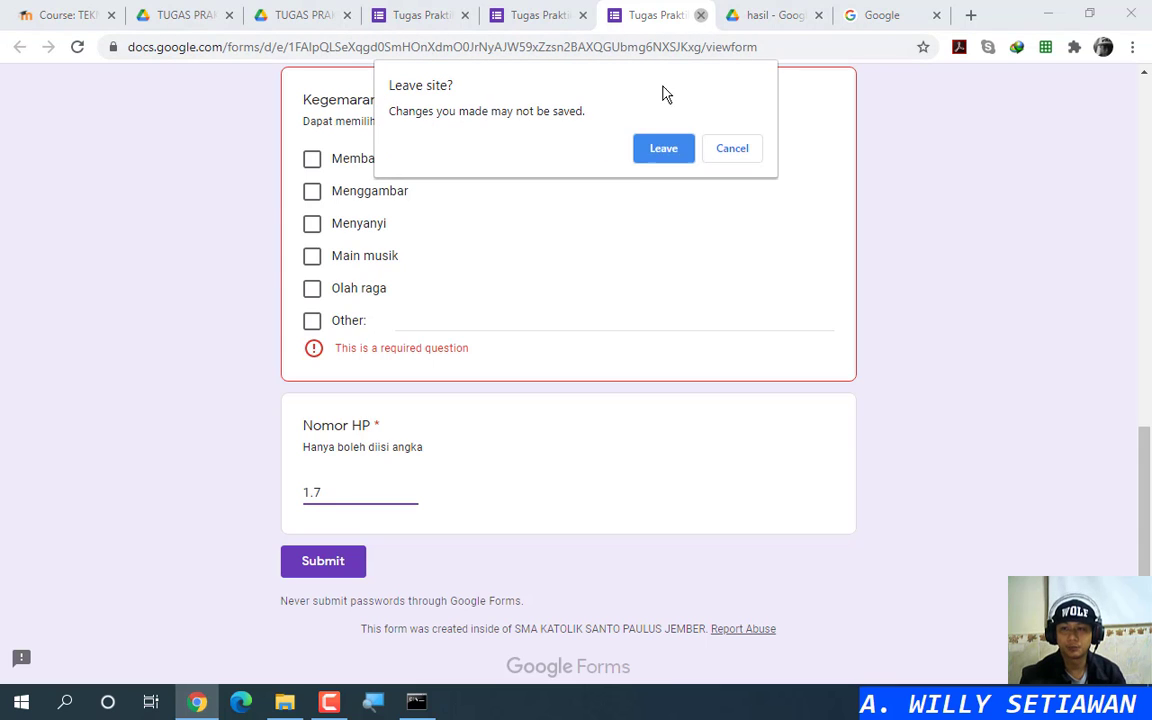
# Step: Leave the preview, set Nomor HP's validation to Whole number, and check the other preview tab
pyautogui.click(657, 158)
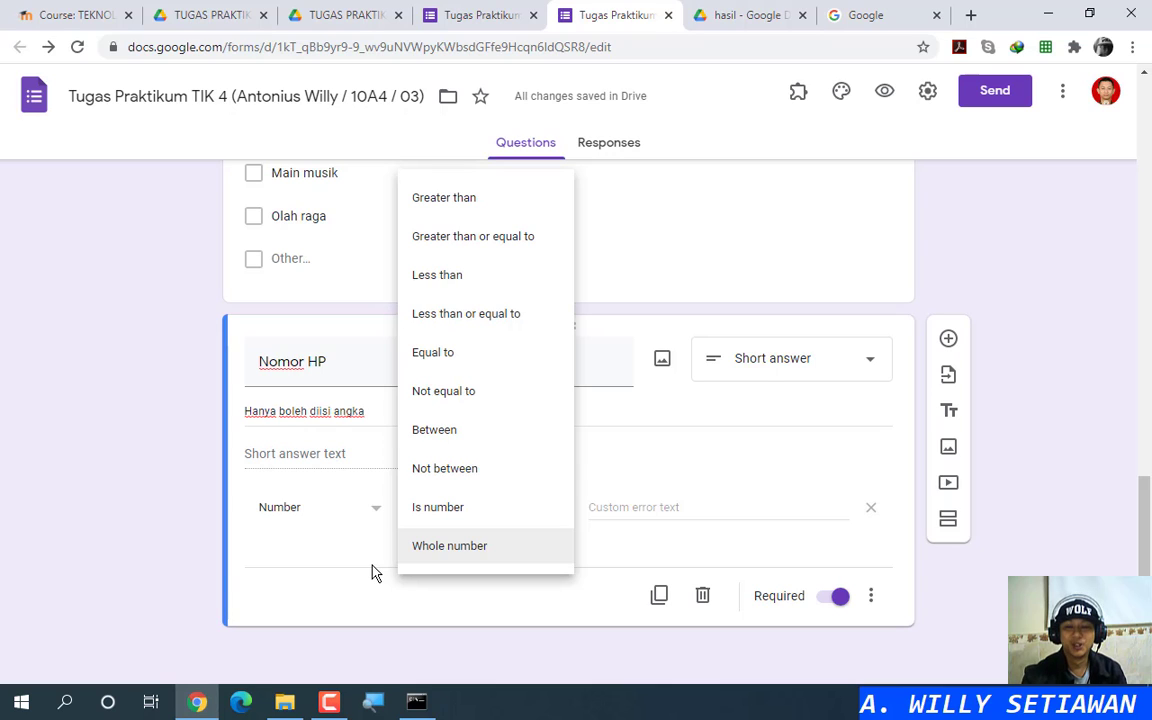
pyautogui.click(437, 549)
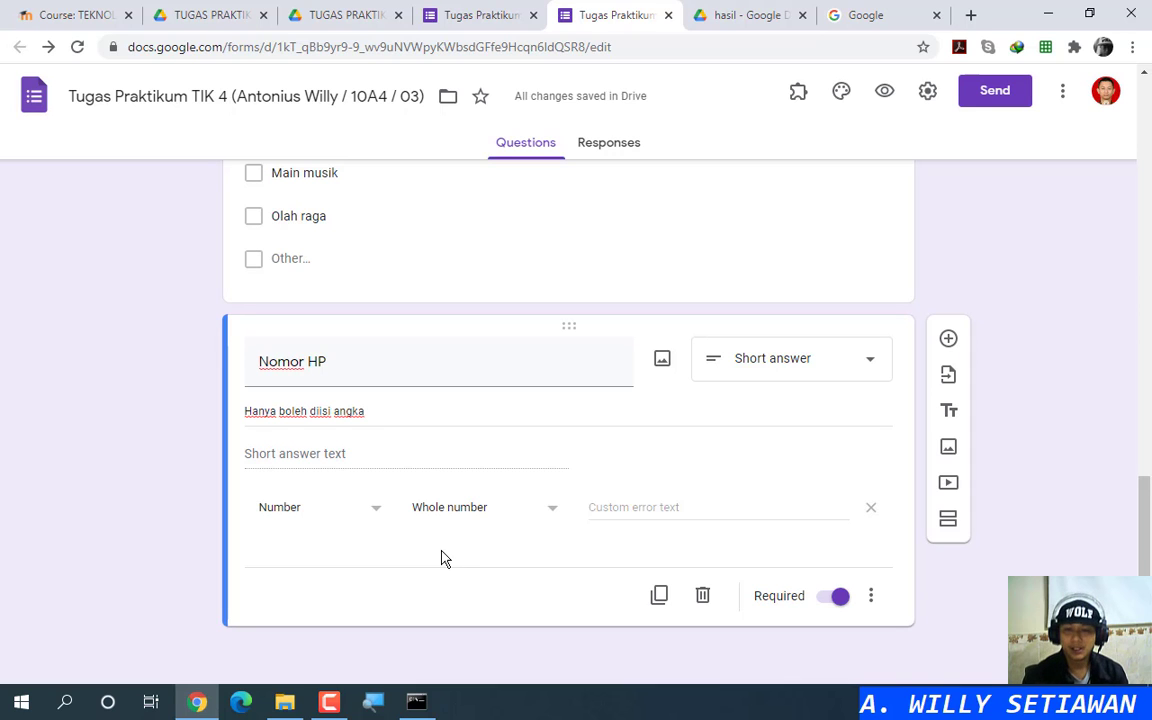
pyautogui.click(502, 10)
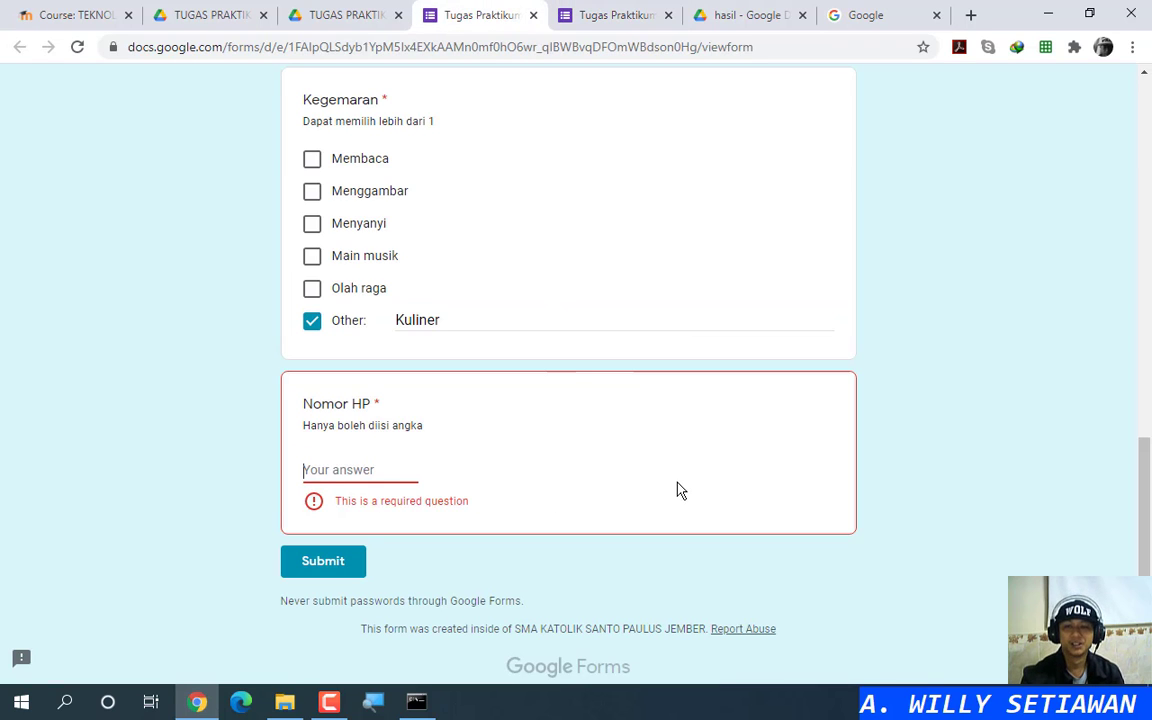
pyautogui.scroll(15, 677, 490)
pyautogui.scroll(-15, 668, 486)
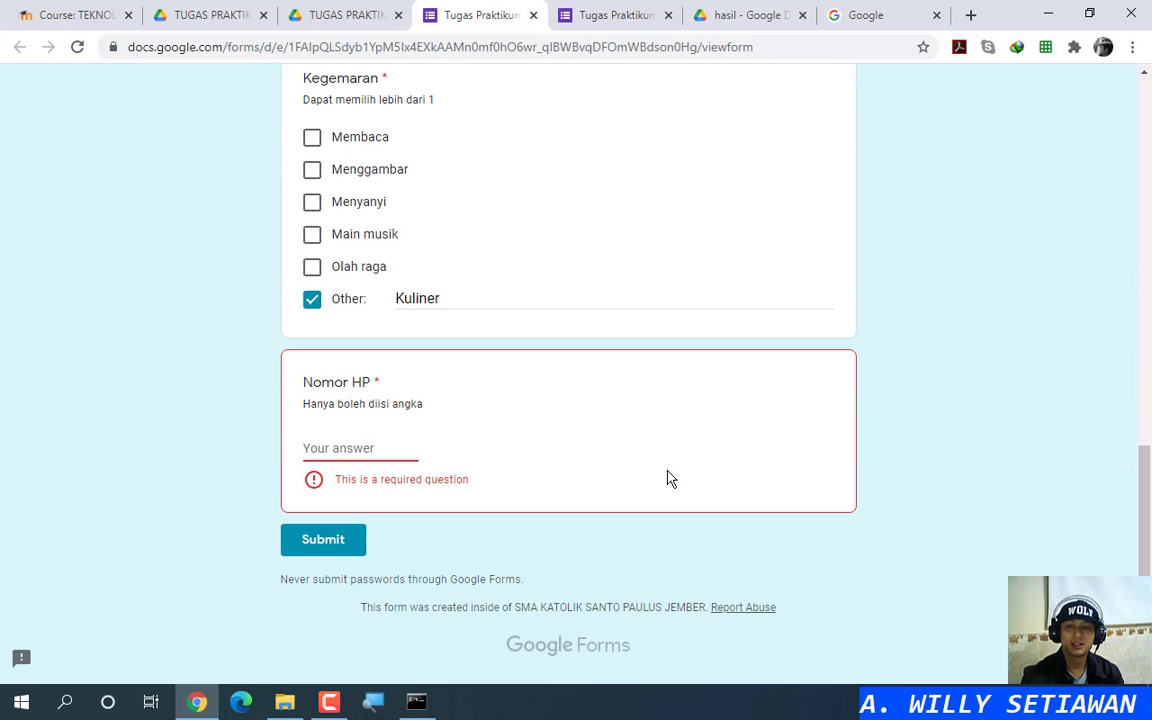
pyautogui.click(600, 12)
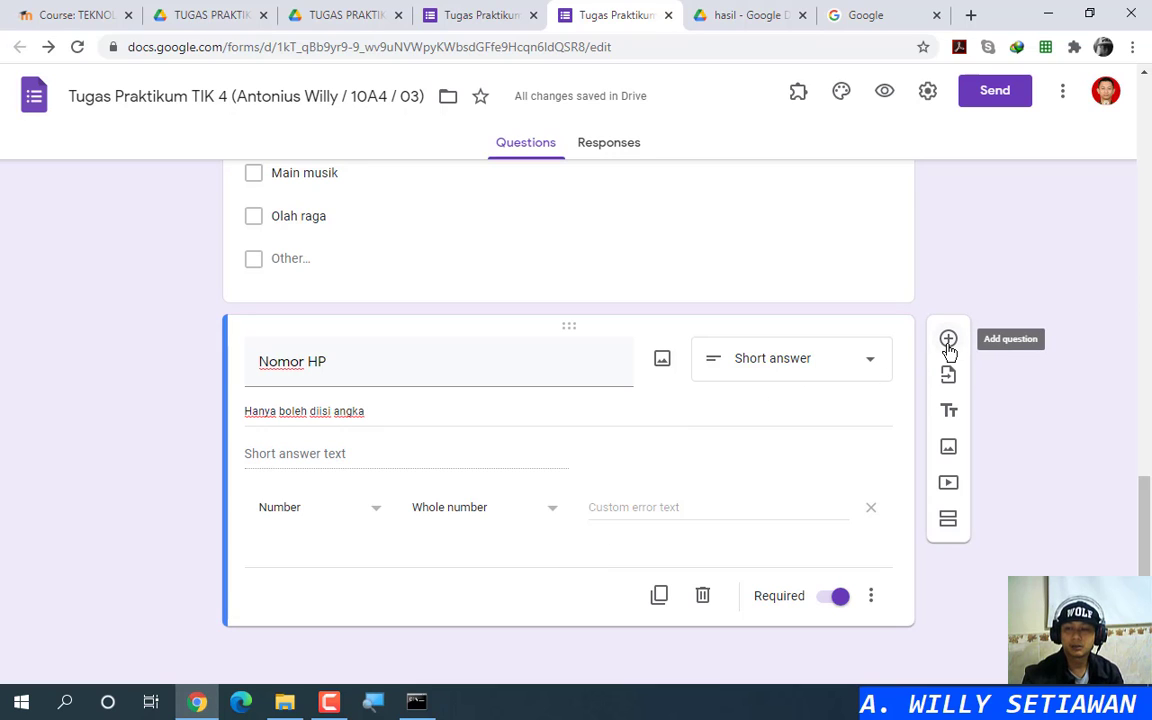
# Step: Add a section after Nomor HP and another right after the title card, before Nama
pyautogui.click(948, 521)
pyautogui.scroll(10, 1054, 509)
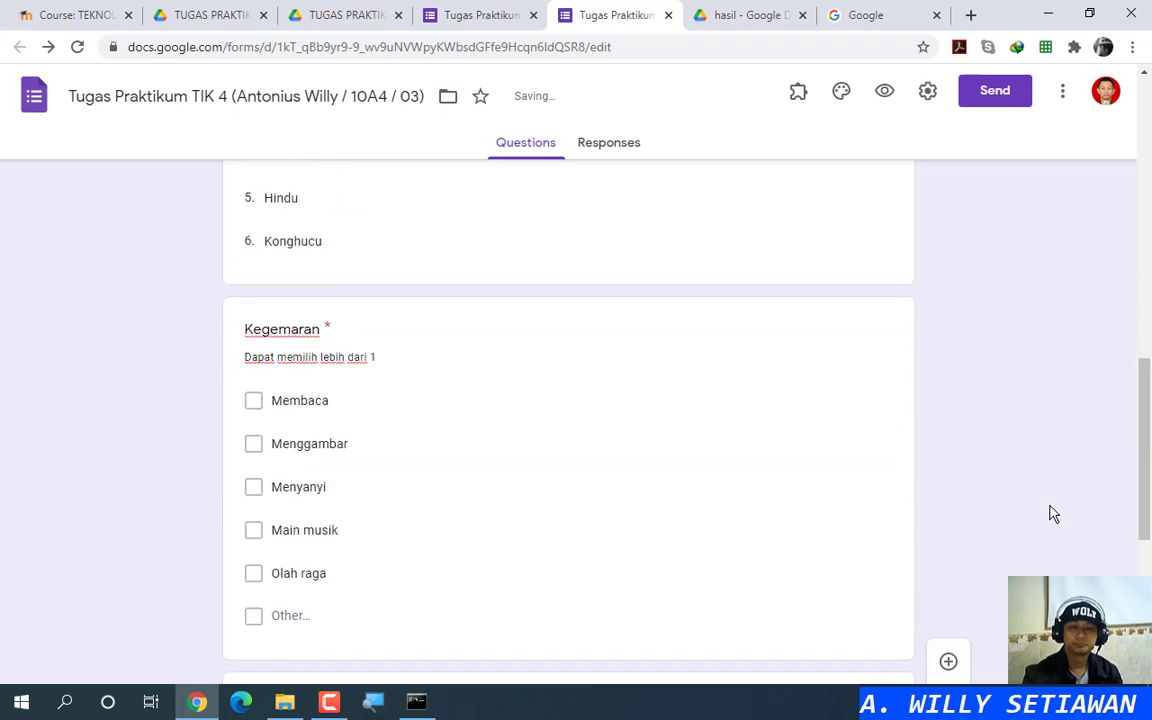
pyautogui.scroll(3, 1068, 502)
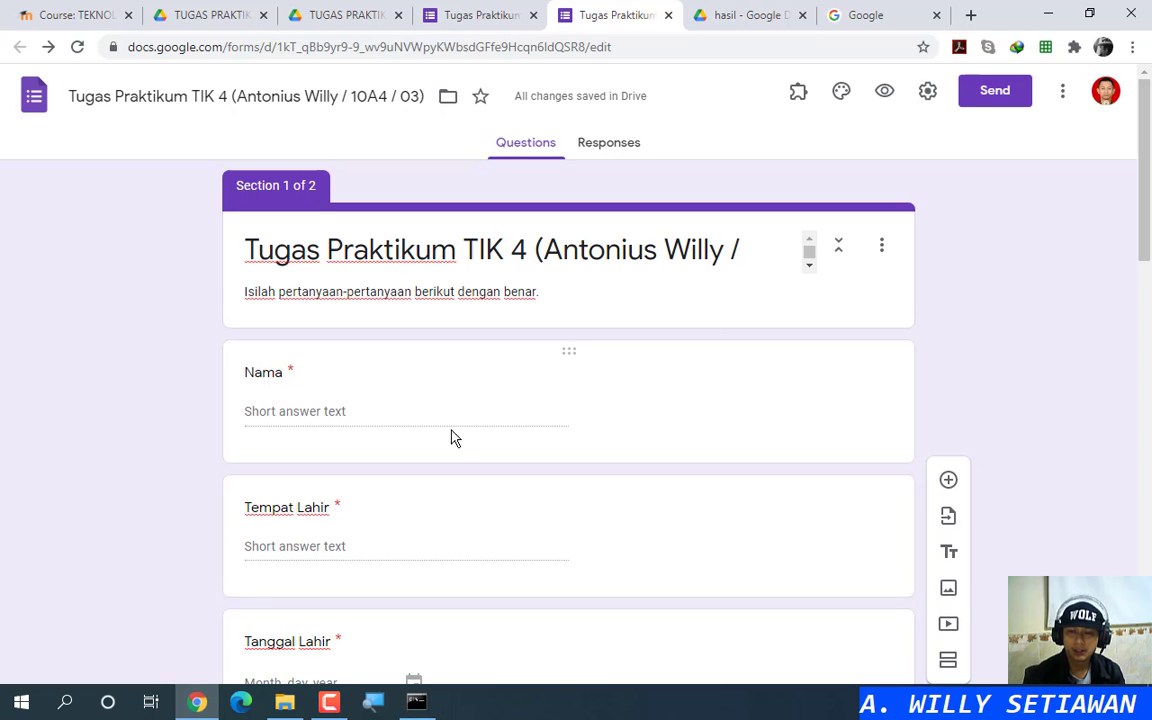
pyautogui.moveTo(563, 350)
pyautogui.mouseDown()
pyautogui.moveTo(560, 500)
pyautogui.moveTo(568, 339)
pyautogui.mouseUp()
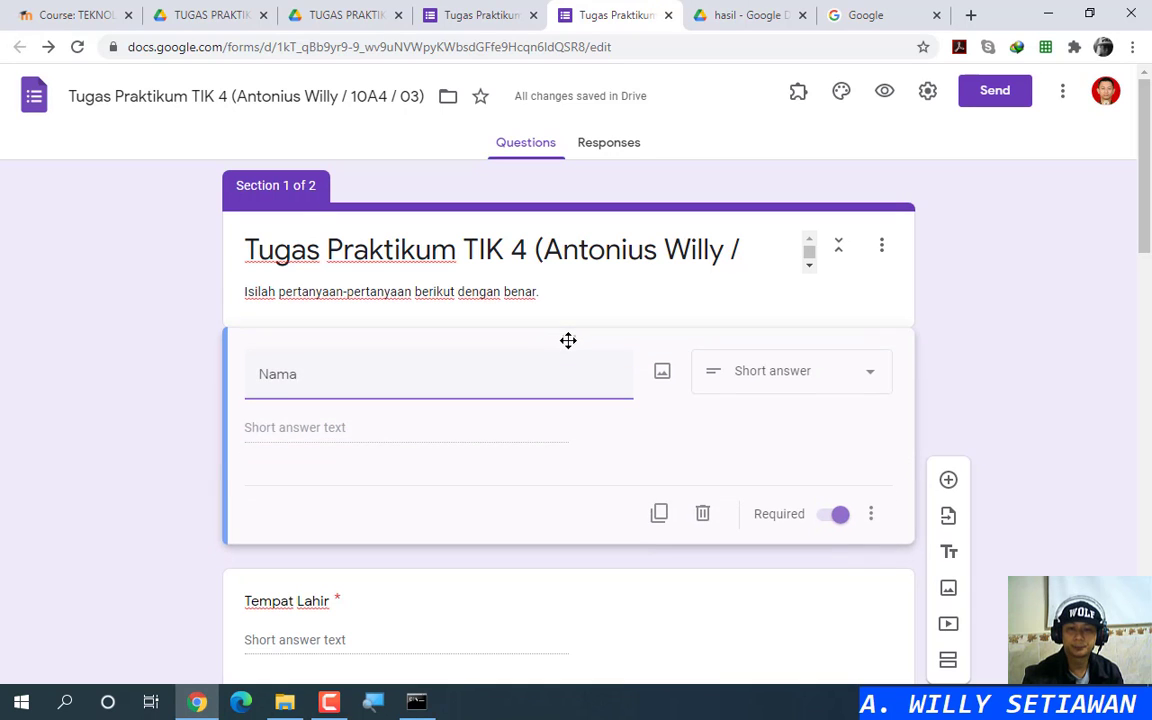
pyautogui.click(727, 318)
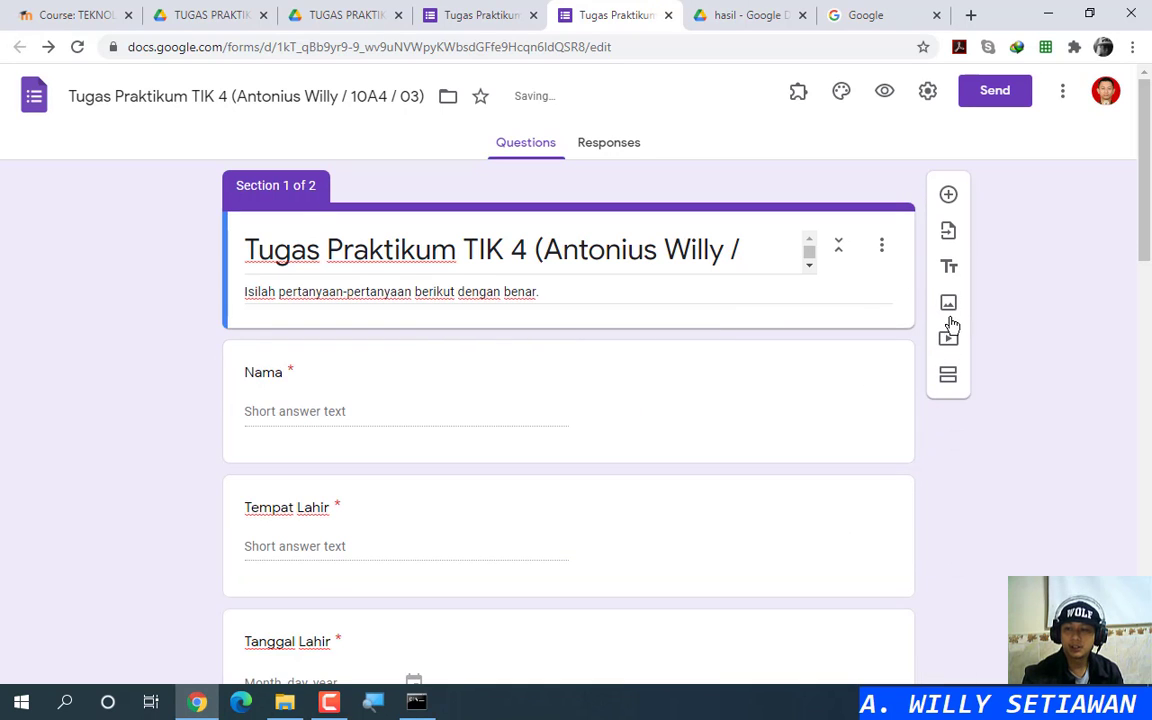
pyautogui.click(949, 380)
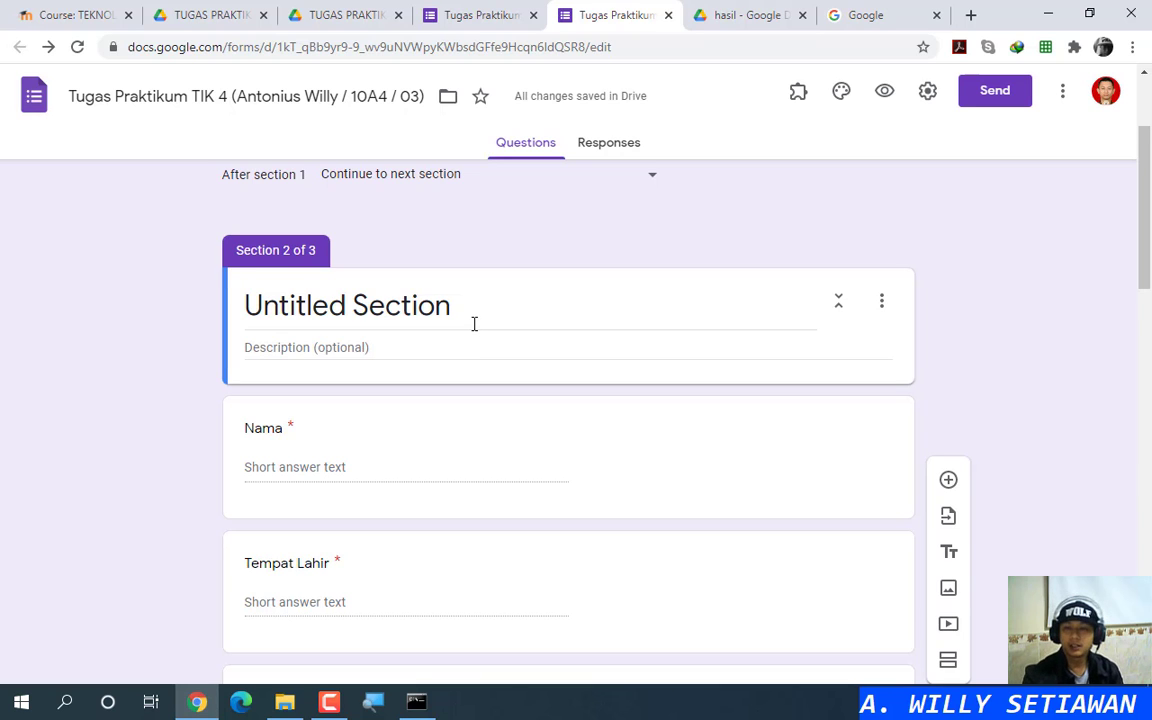
pyautogui.scroll(2, 571, 406)
pyautogui.scroll(-2, 573, 409)
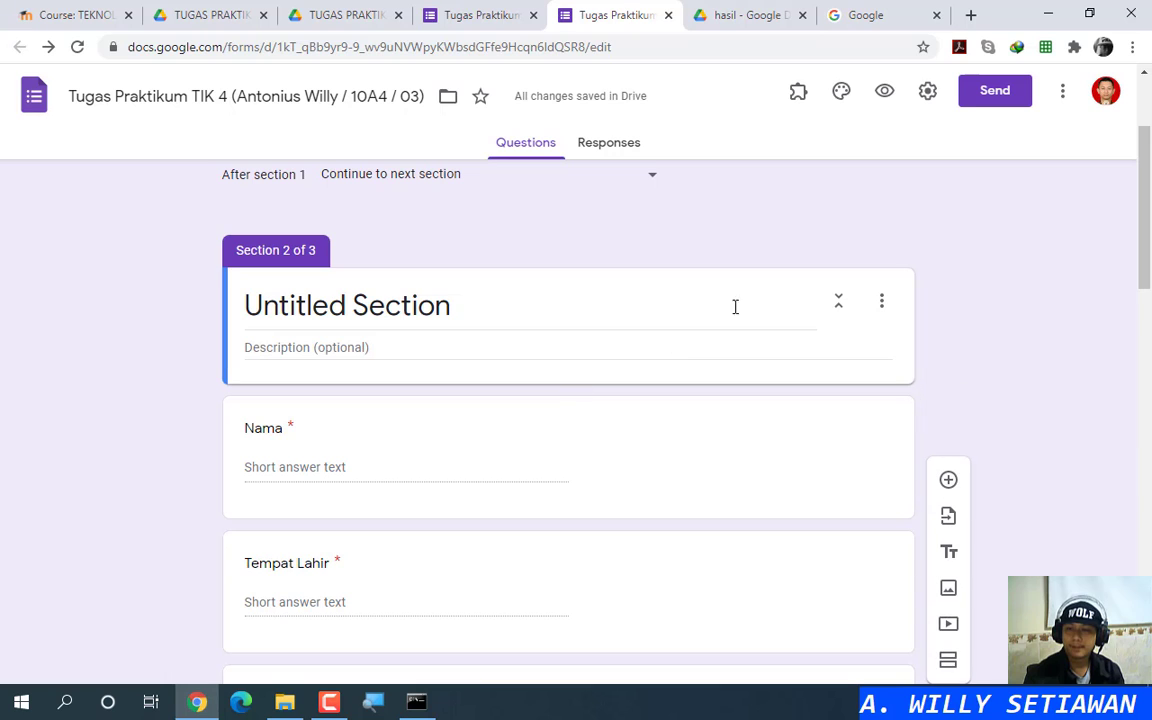
pyautogui.scroll(1, 730, 327)
pyautogui.scroll(-2, 728, 334)
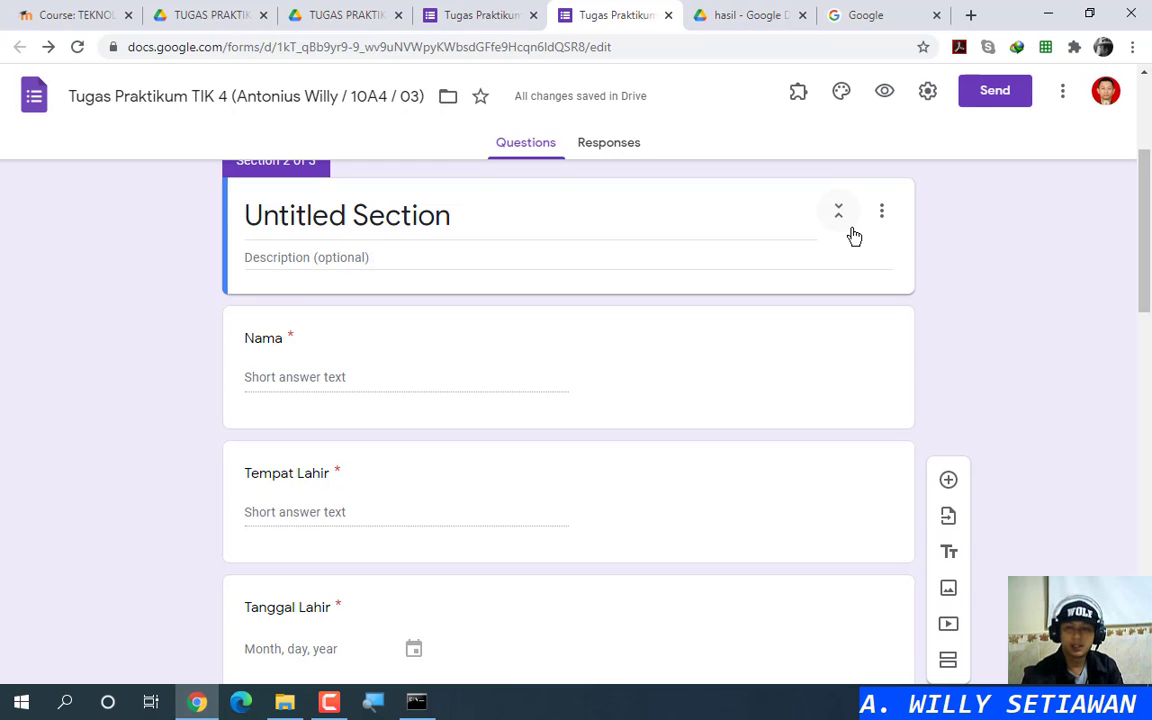
pyautogui.scroll(3, 854, 236)
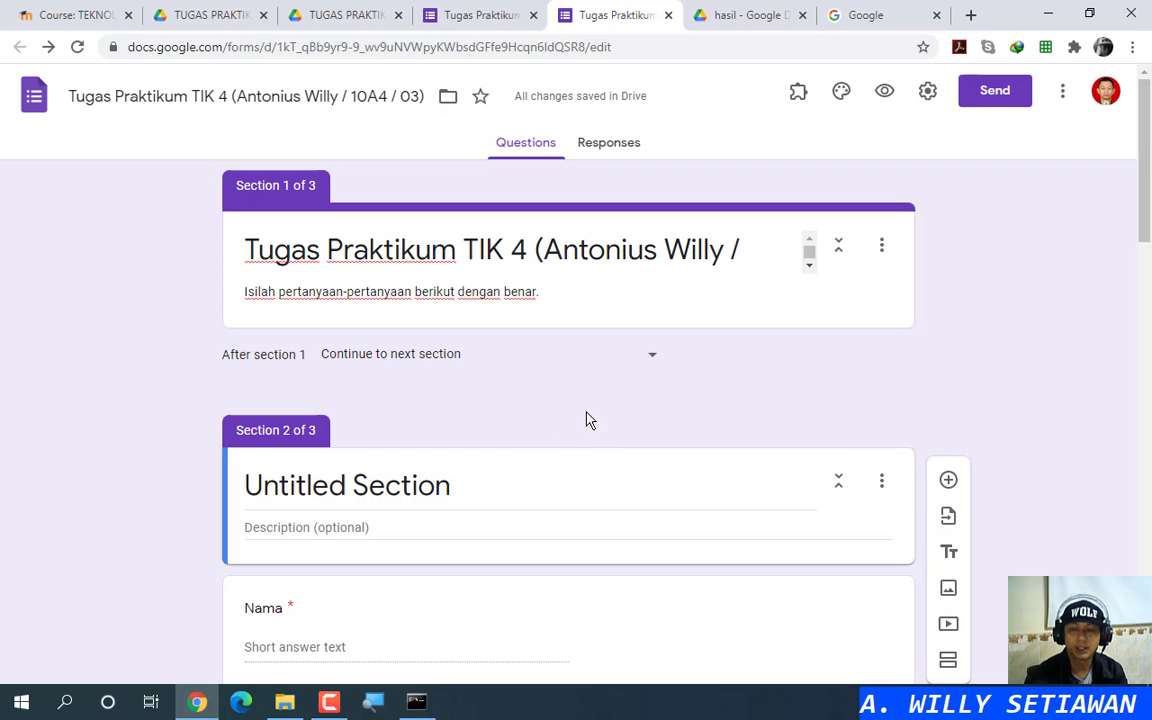
pyautogui.click(889, 484)
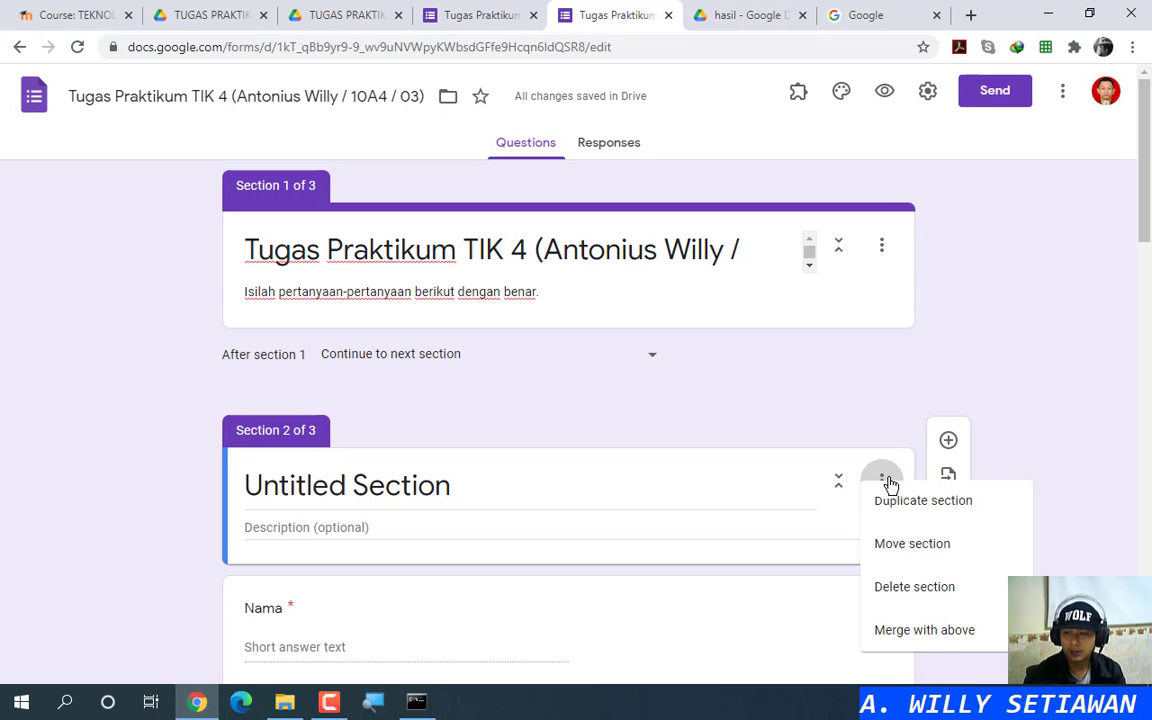
pyautogui.click(903, 600)
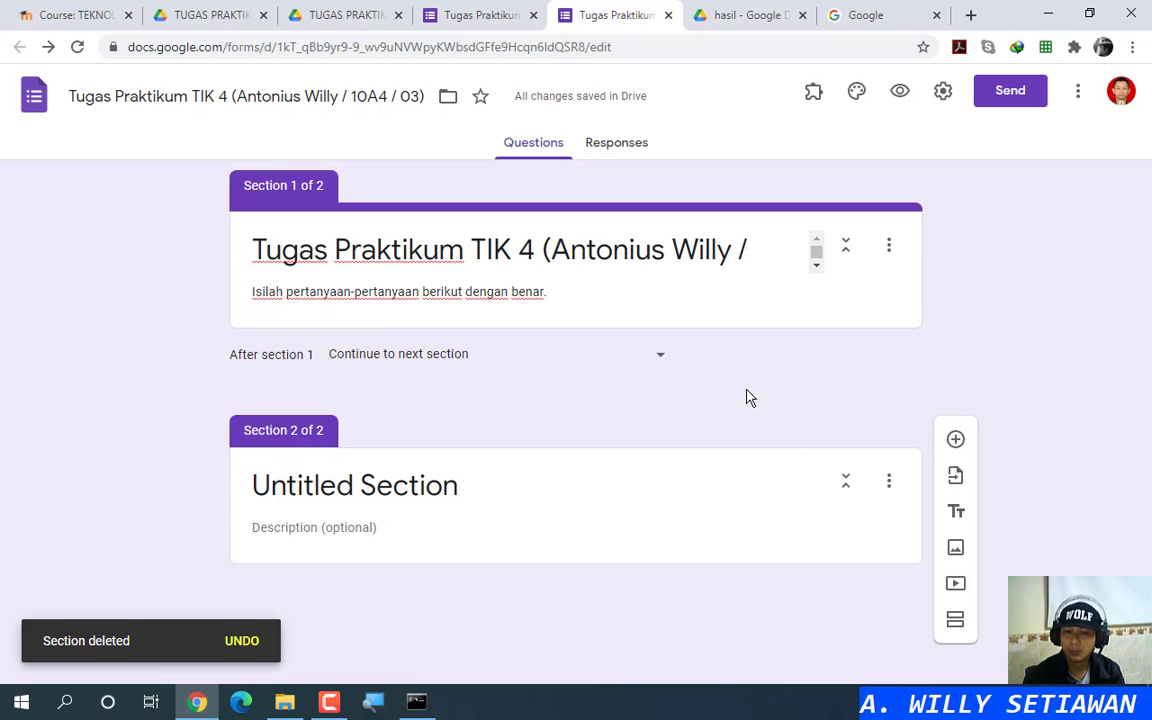
pyautogui.click(247, 644)
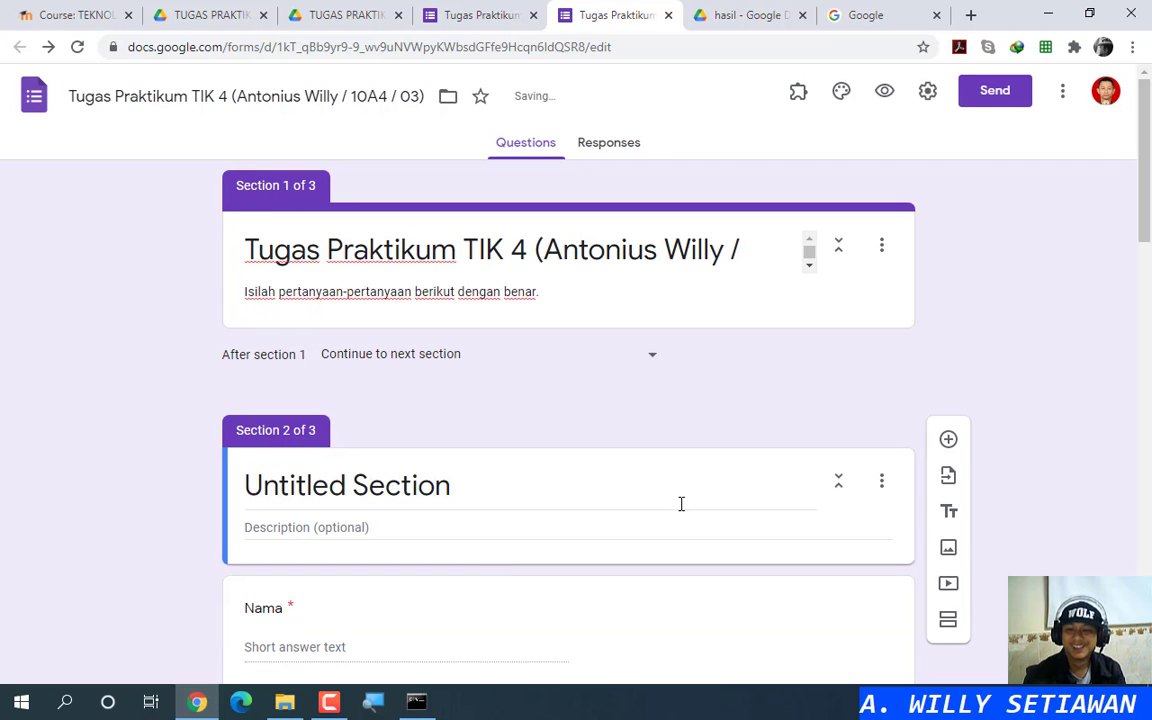
# Step: Preview the form as a respondent, advance to the first section, then close the preview
pyautogui.scroll(-3, 760, 450)
pyautogui.scroll(3, 751, 455)
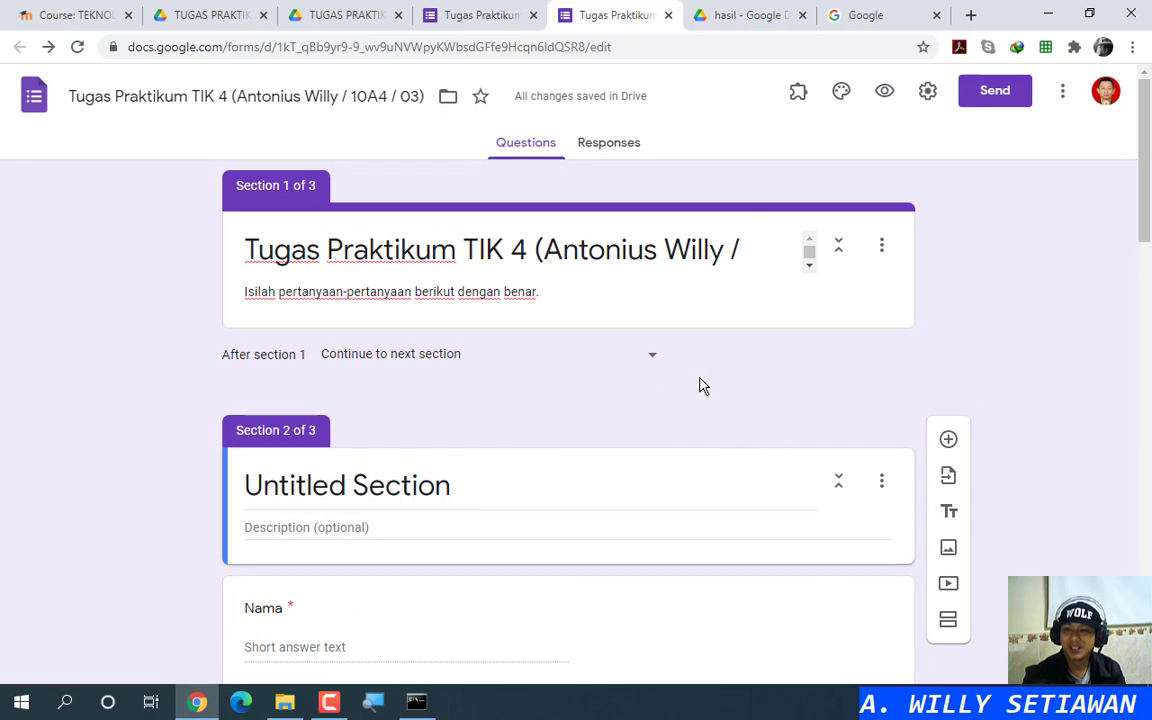
pyautogui.click(885, 93)
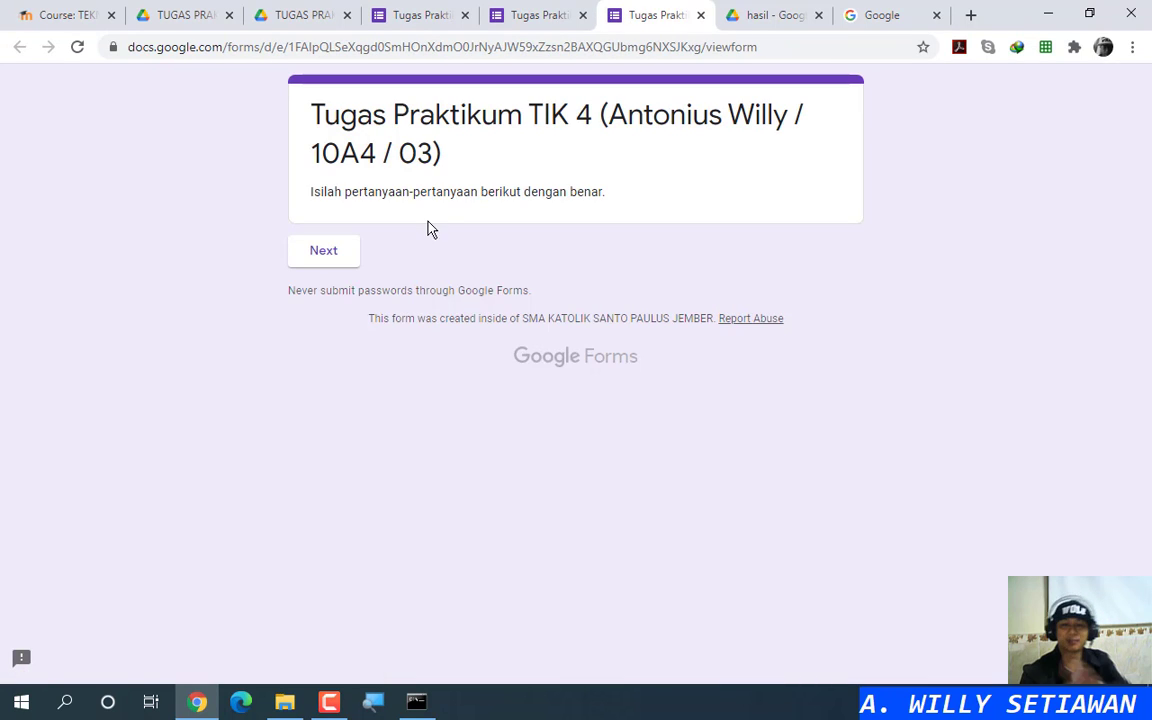
pyautogui.click(336, 258)
pyautogui.scroll(-10, 650, 473)
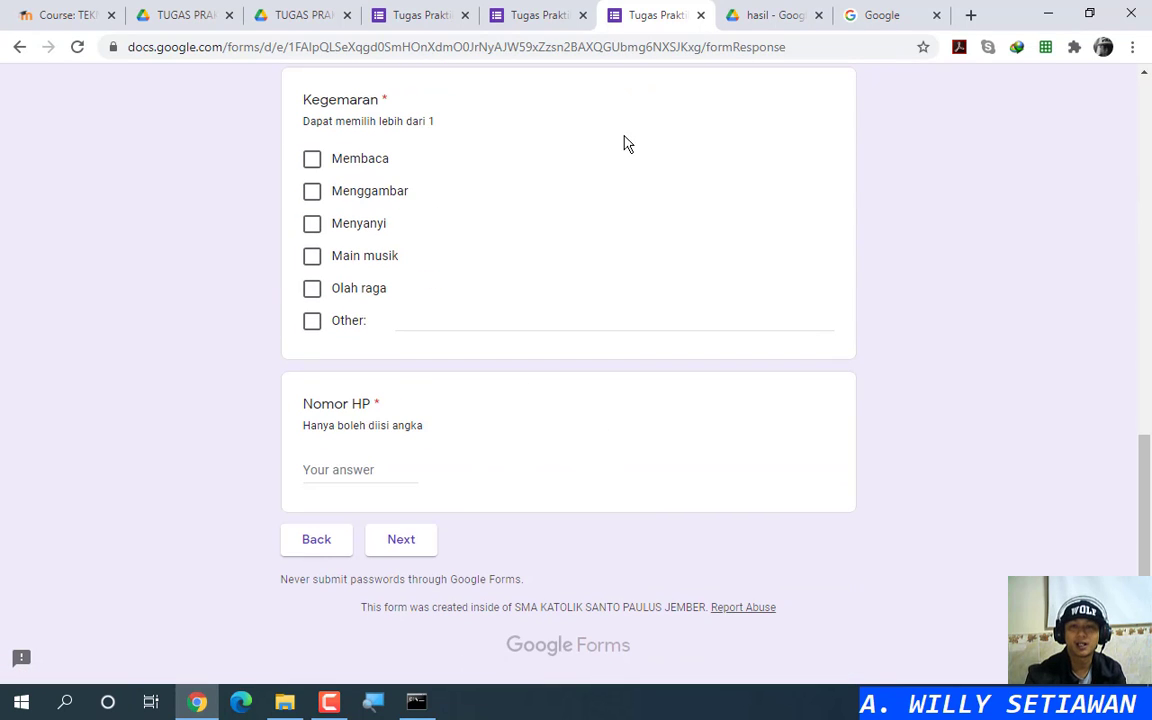
pyautogui.click(701, 15)
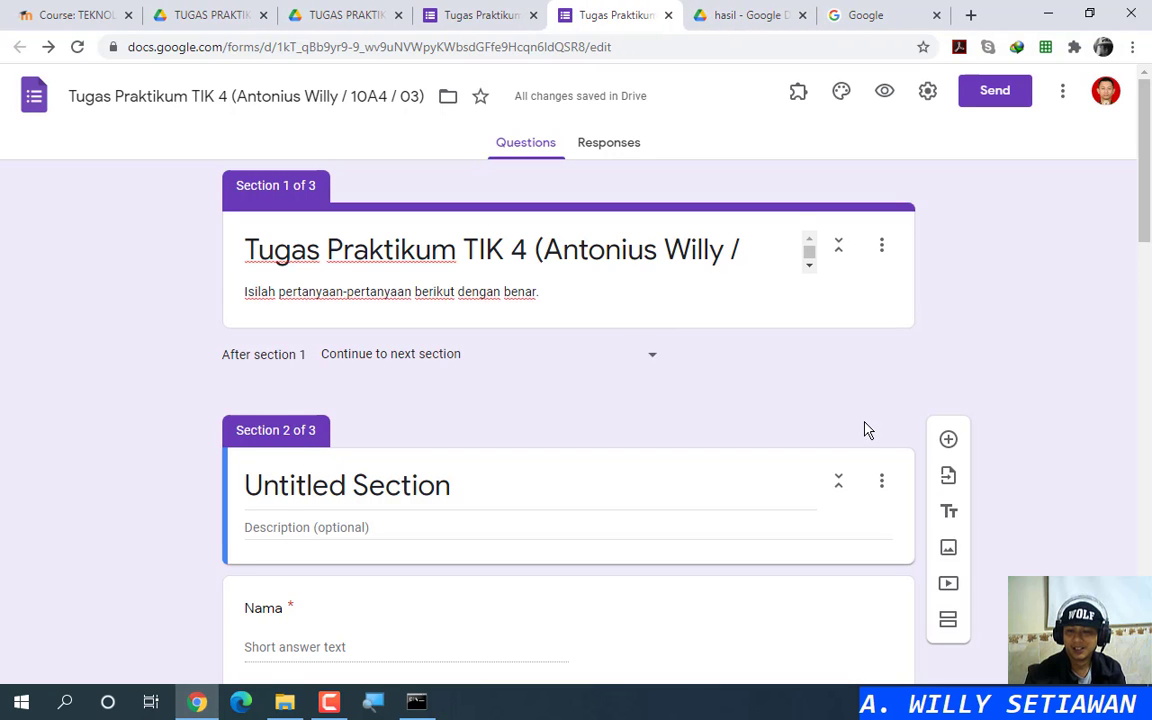
# Step: Inspect the Untitled Section's options unchanged, then preview the form once more and close it
pyautogui.scroll(-2, 868, 430)
pyautogui.click(885, 305)
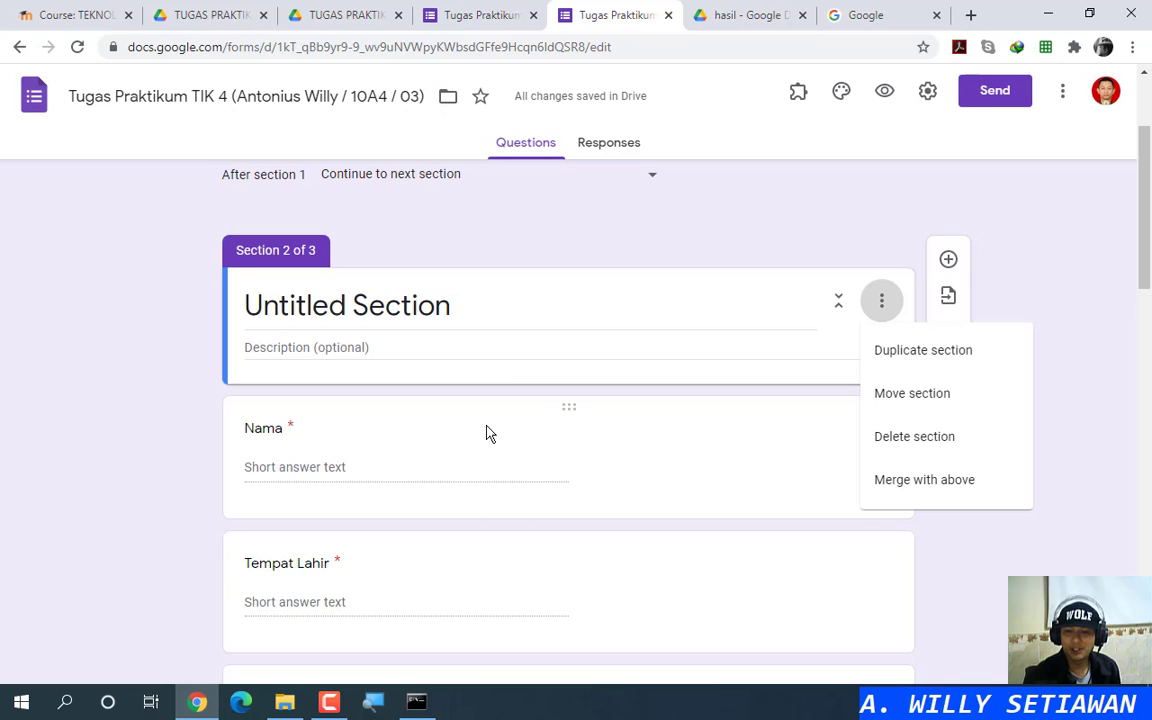
pyautogui.click(770, 225)
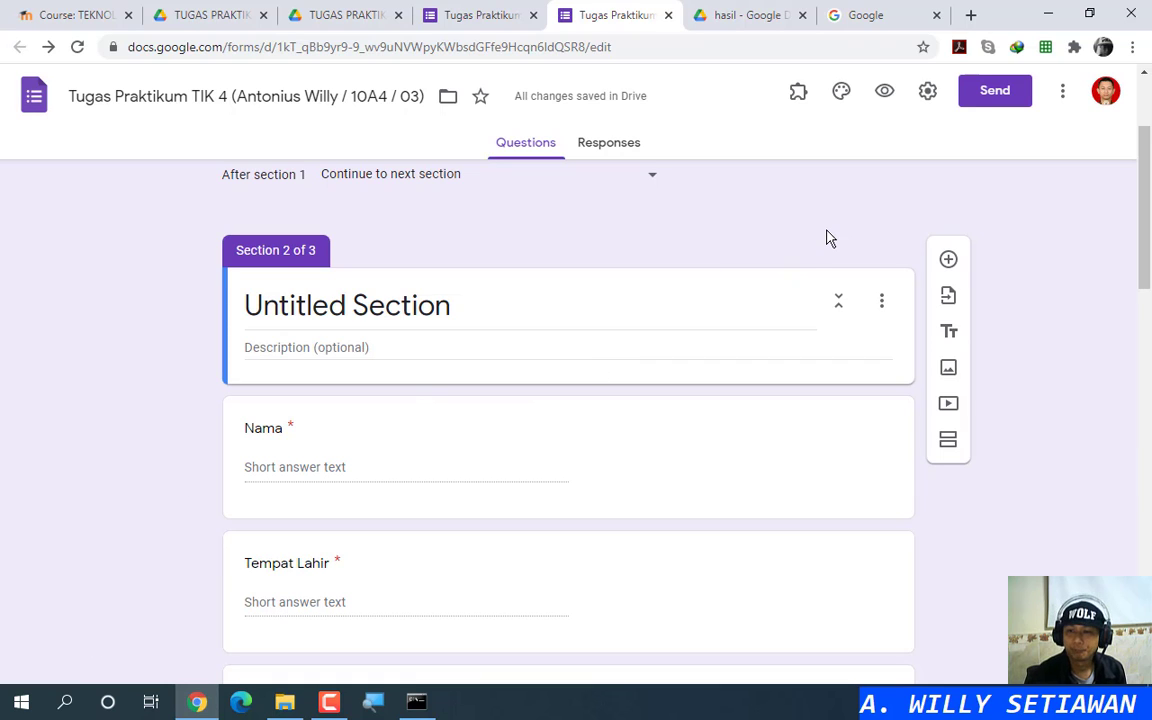
pyautogui.scroll(3, 810, 263)
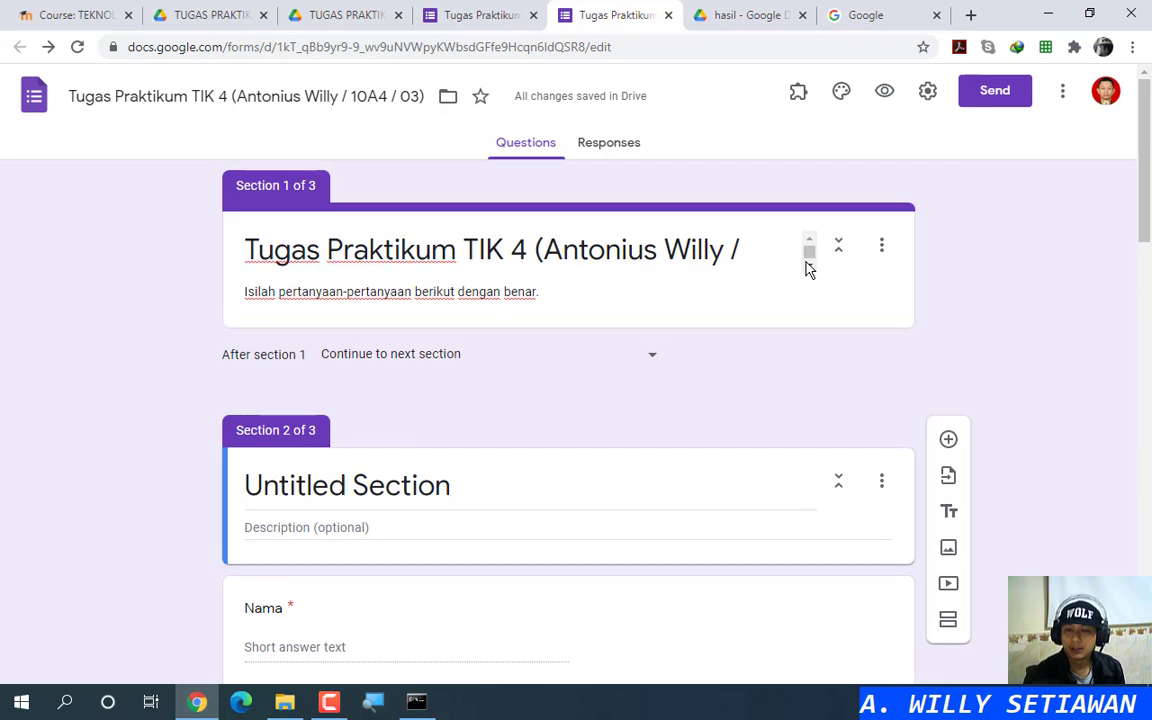
pyautogui.click(896, 95)
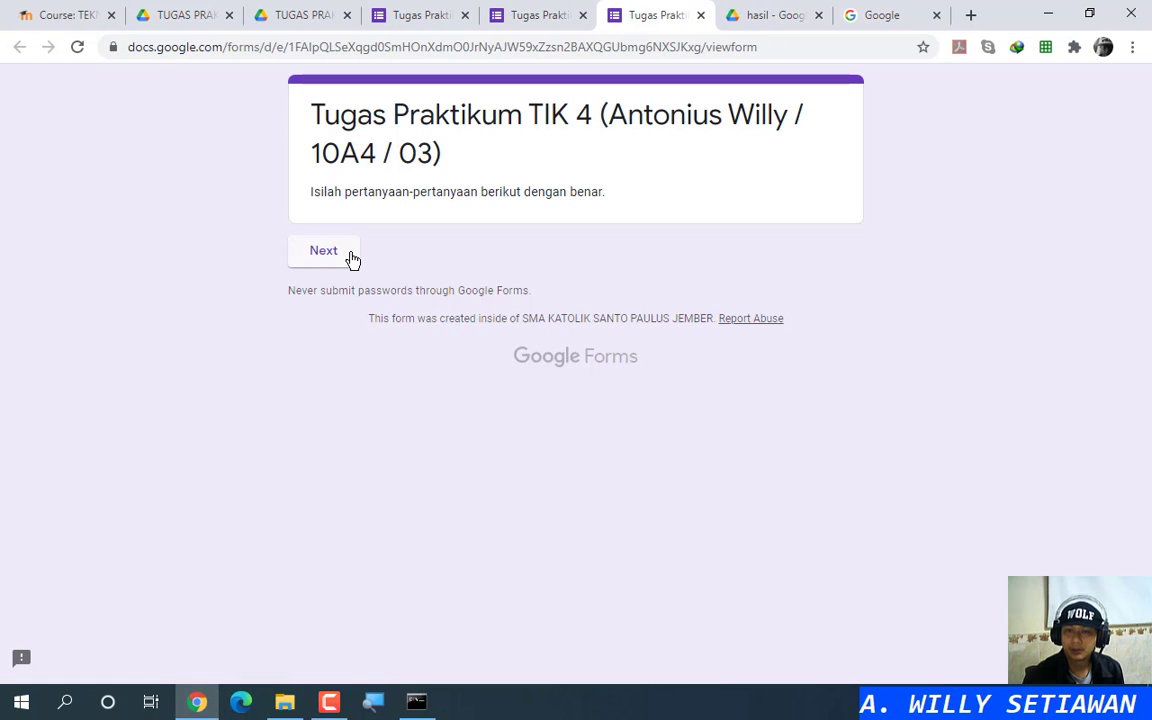
pyautogui.click(350, 259)
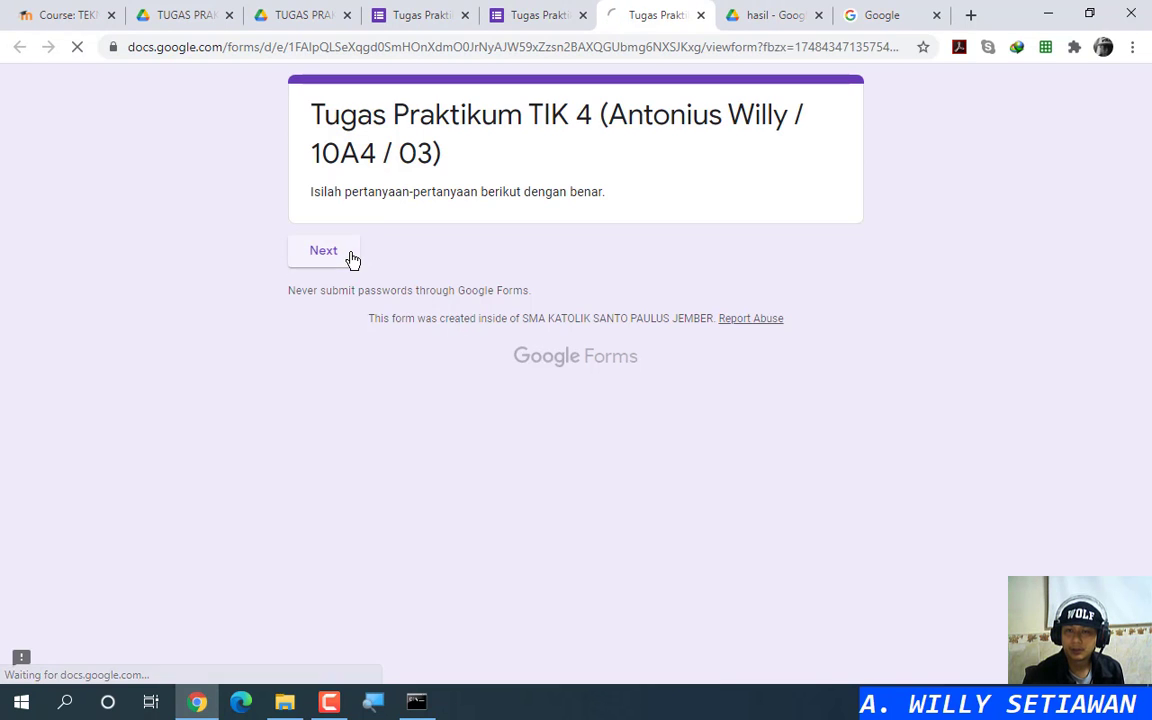
pyautogui.click(350, 257)
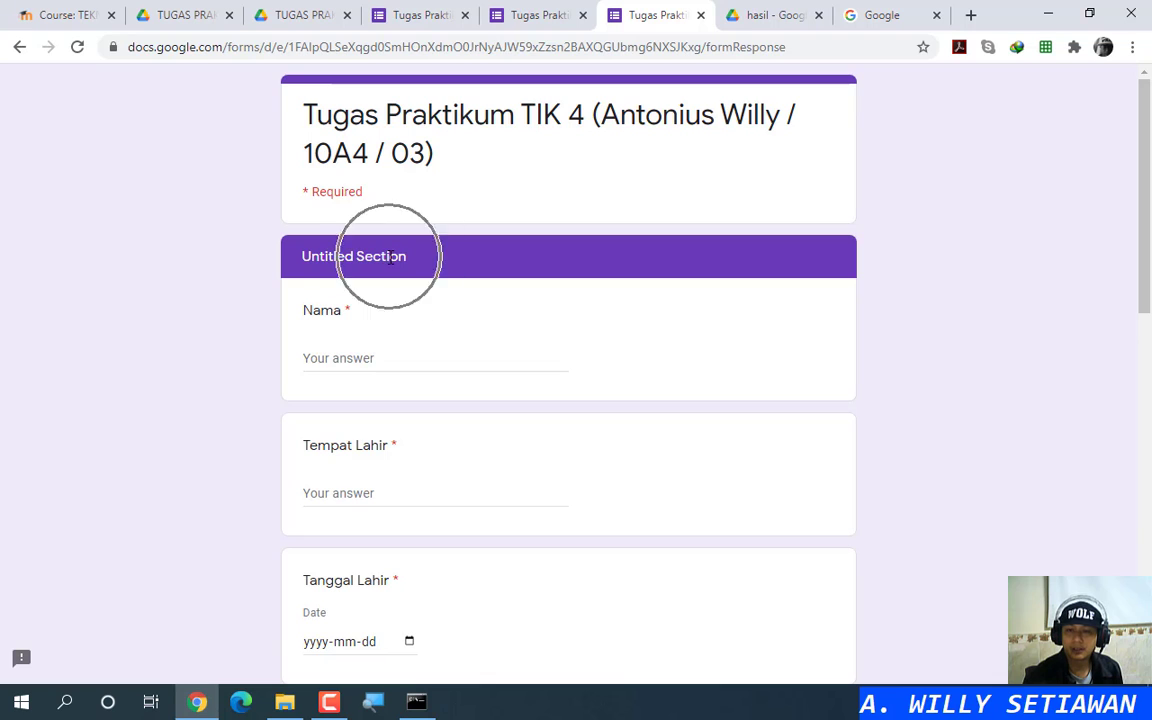
pyautogui.click(700, 15)
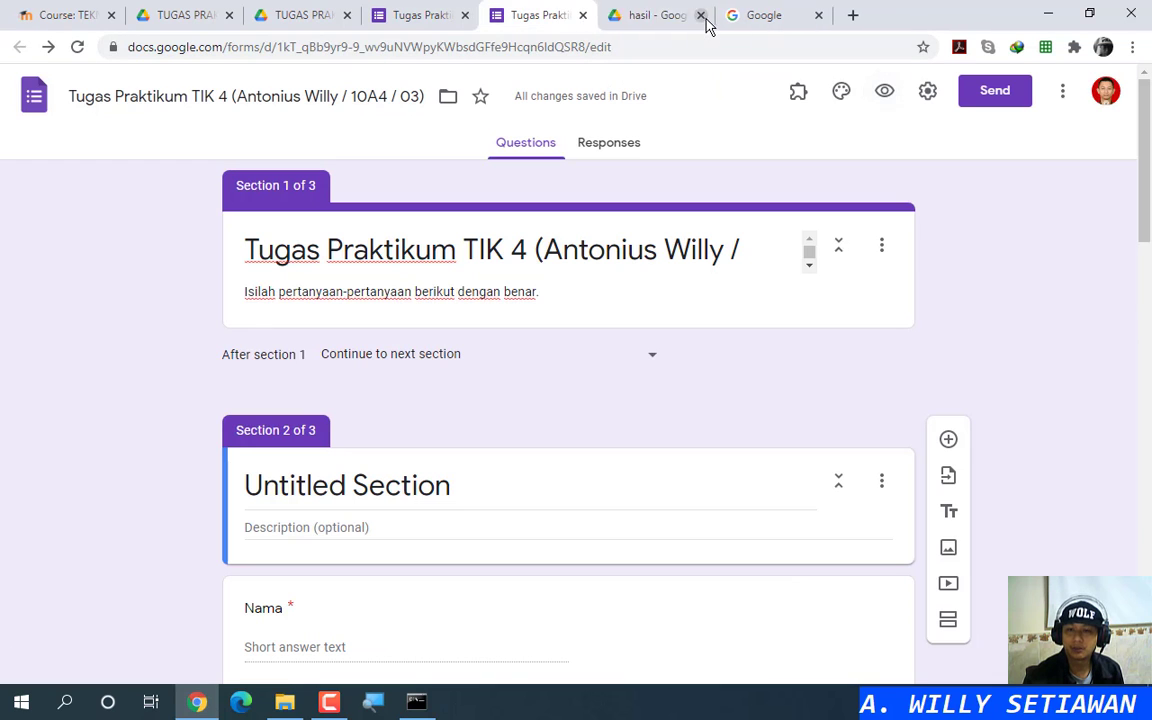
# Step: Title Section 2 'Data diri'
pyautogui.click(402, 457)
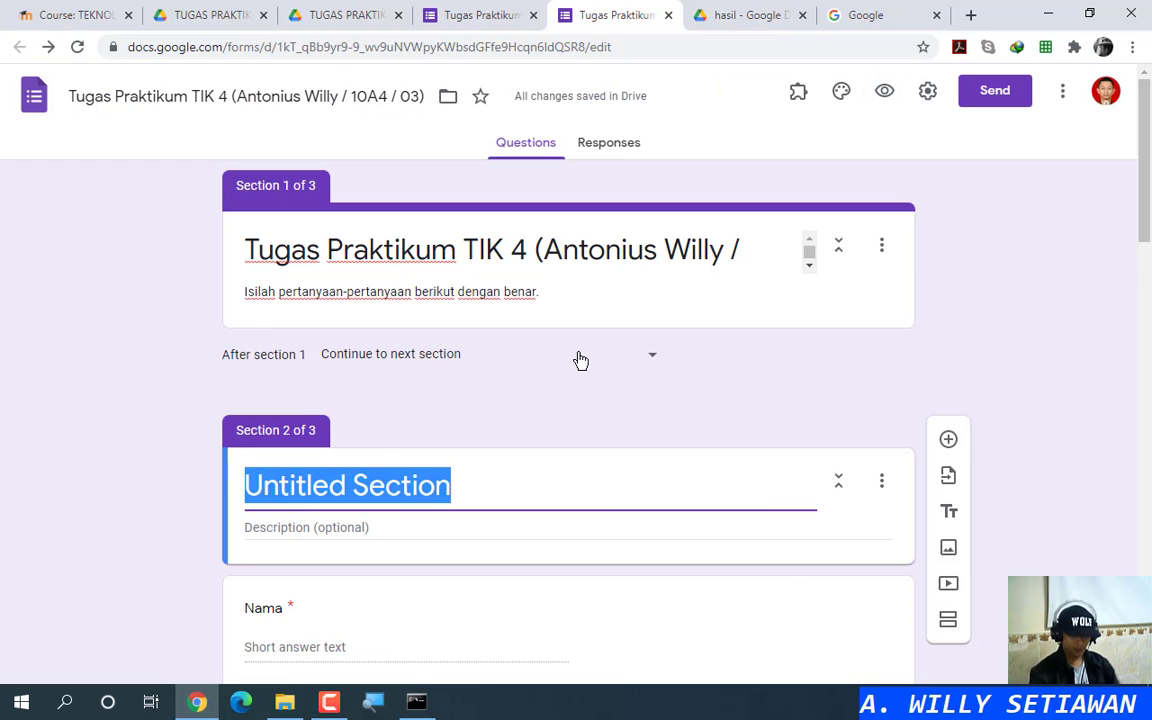
pyautogui.write('B')
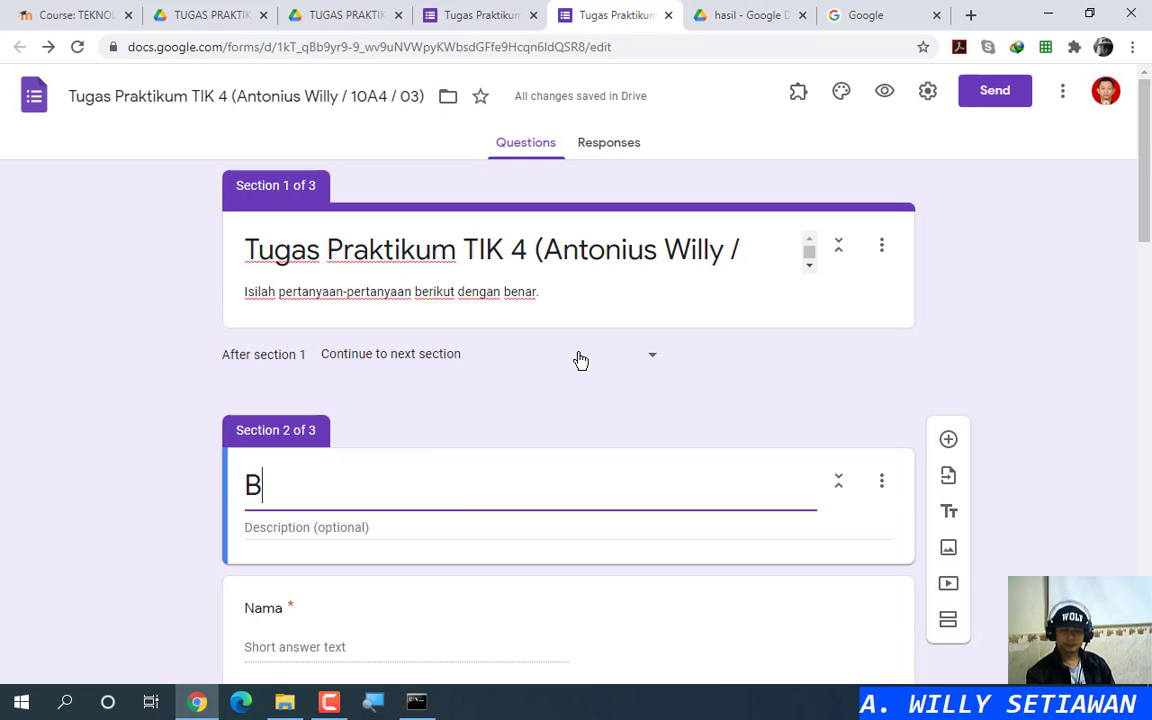
pyautogui.press('BackSpace')
pyautogui.write('Data diri')
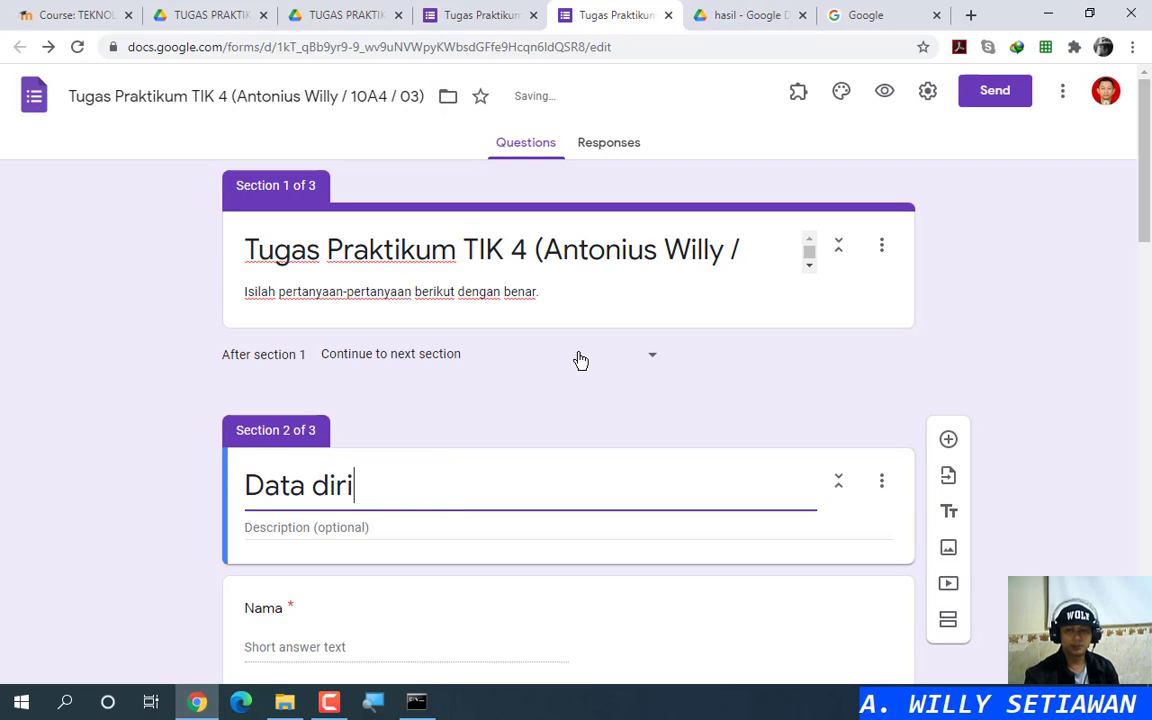
# Step: Delete the empty third section
pyautogui.scroll(-10, 850, 395)
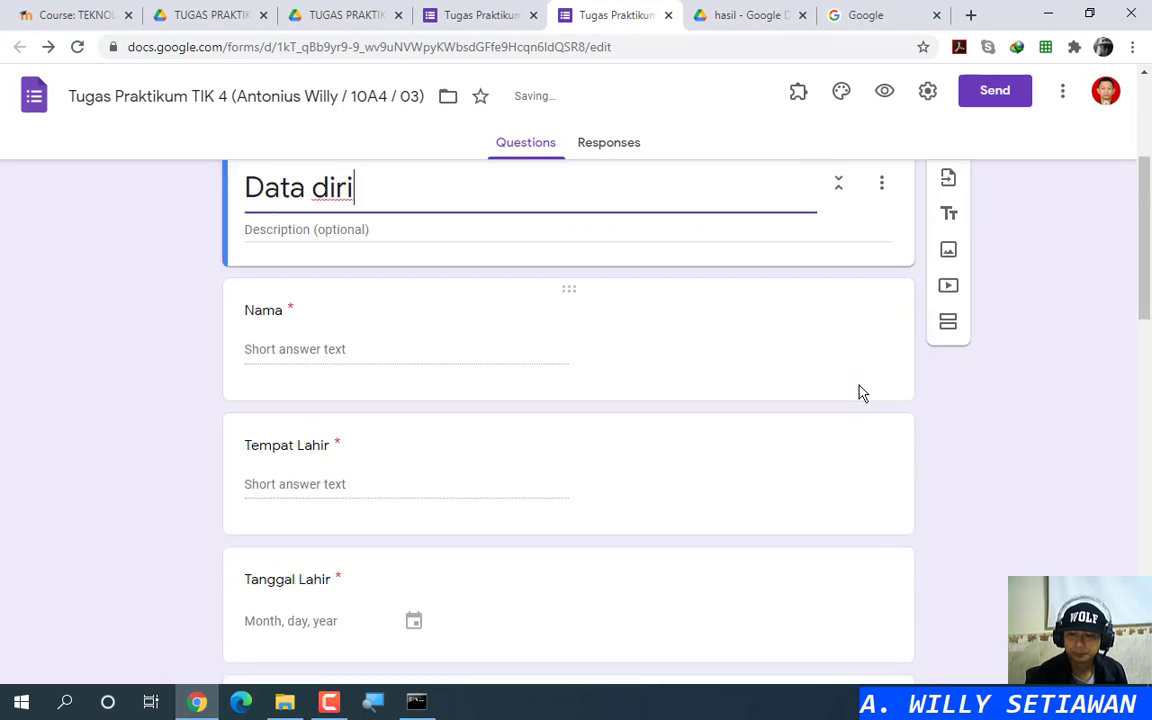
pyautogui.scroll(-5, 859, 389)
pyautogui.scroll(8, 857, 388)
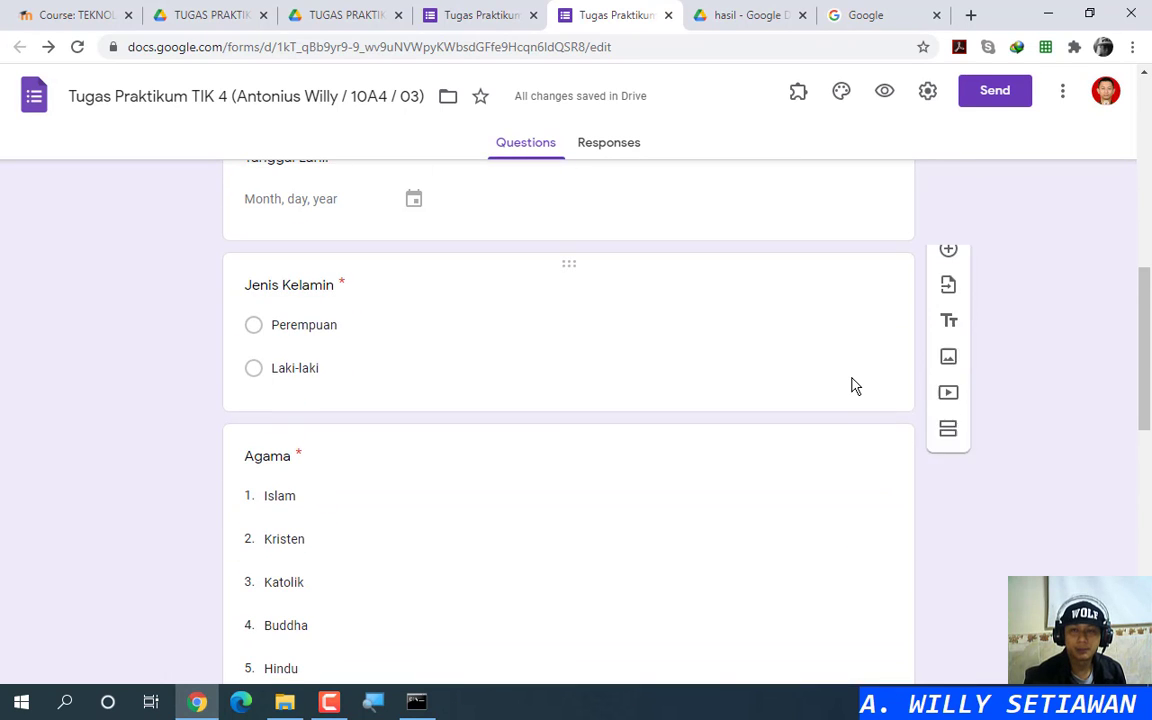
pyautogui.scroll(-10, 855, 388)
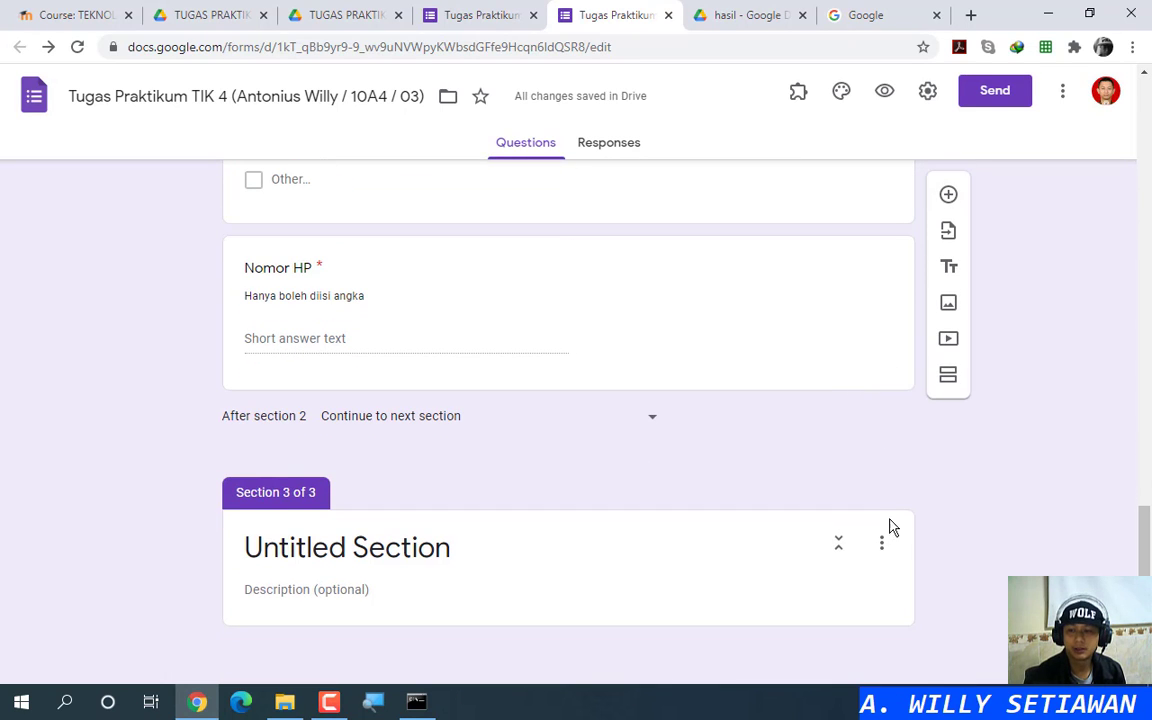
pyautogui.click(882, 548)
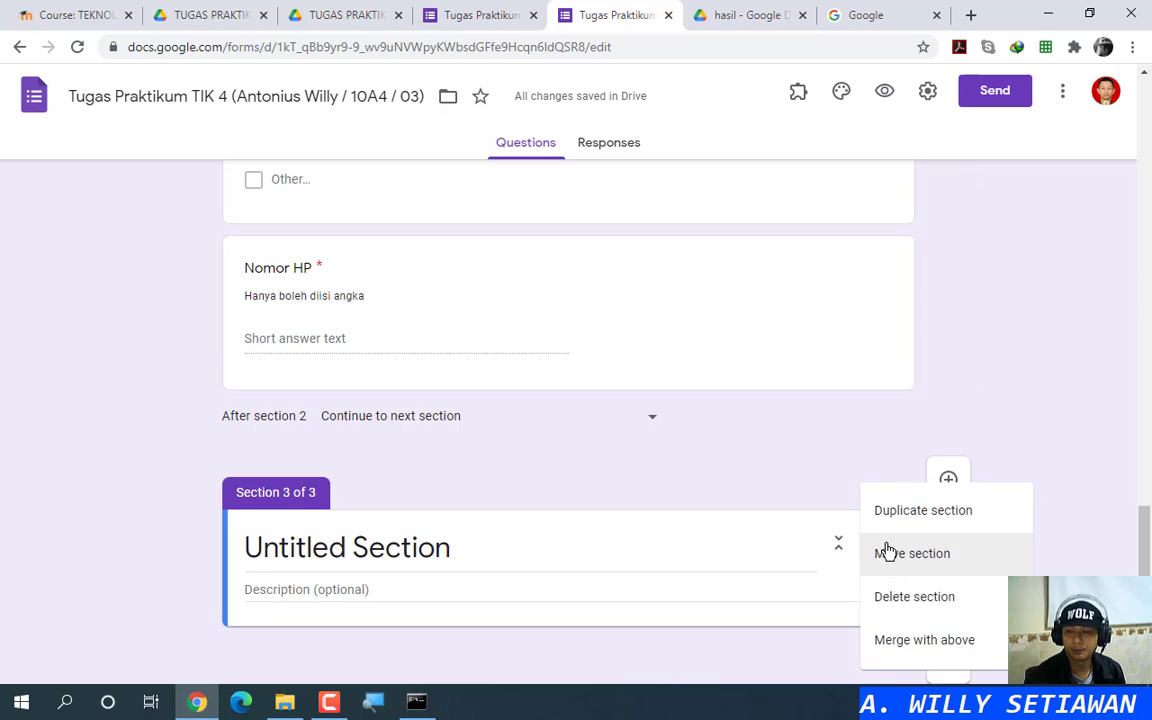
pyautogui.click(898, 600)
# Step: Add a new blank question below Nomor HP and open its question-type list
pyautogui.click(694, 380)
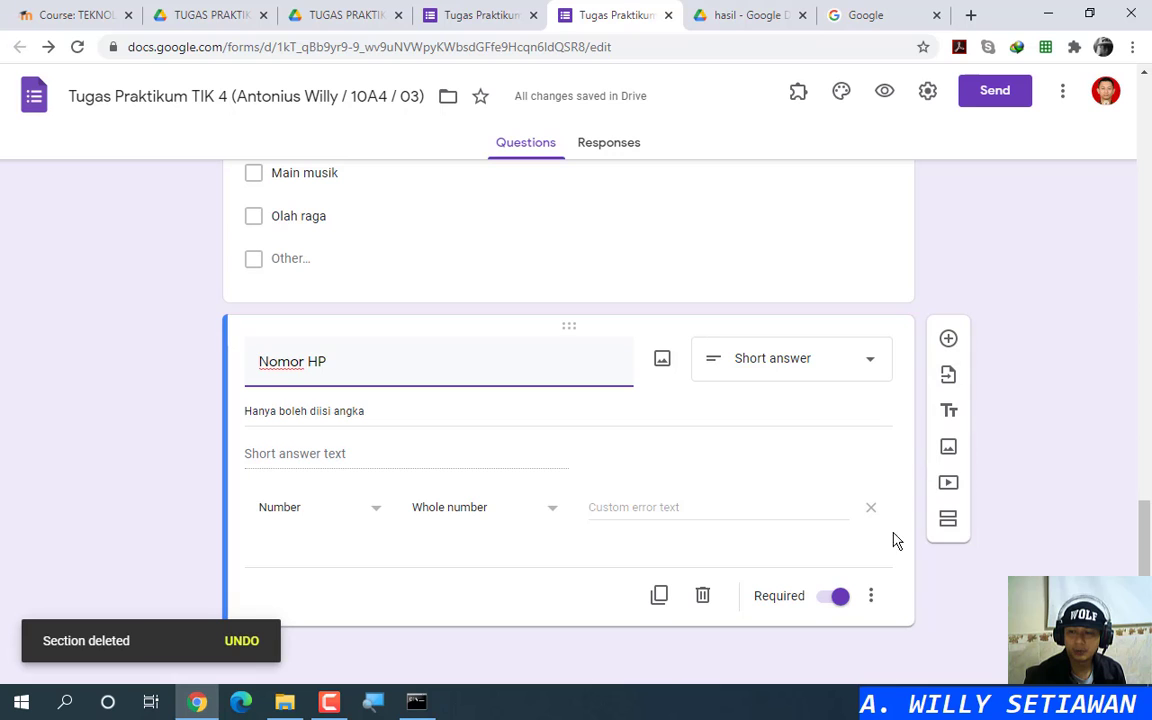
pyautogui.click(946, 341)
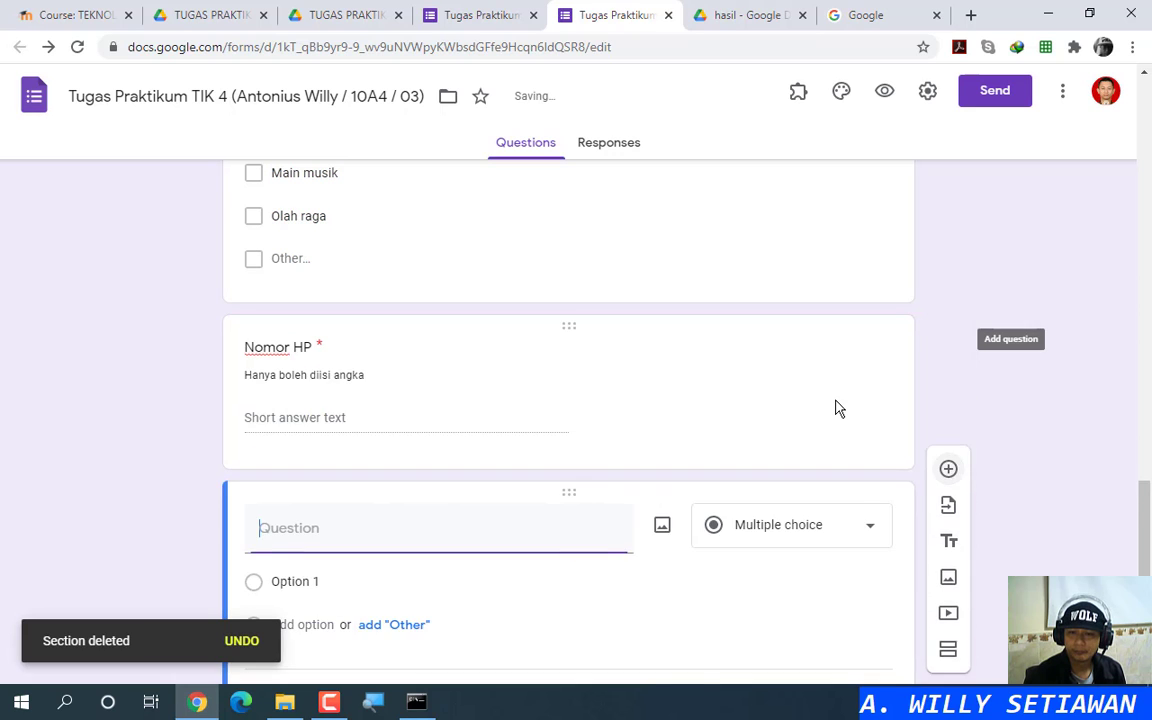
pyautogui.click(856, 432)
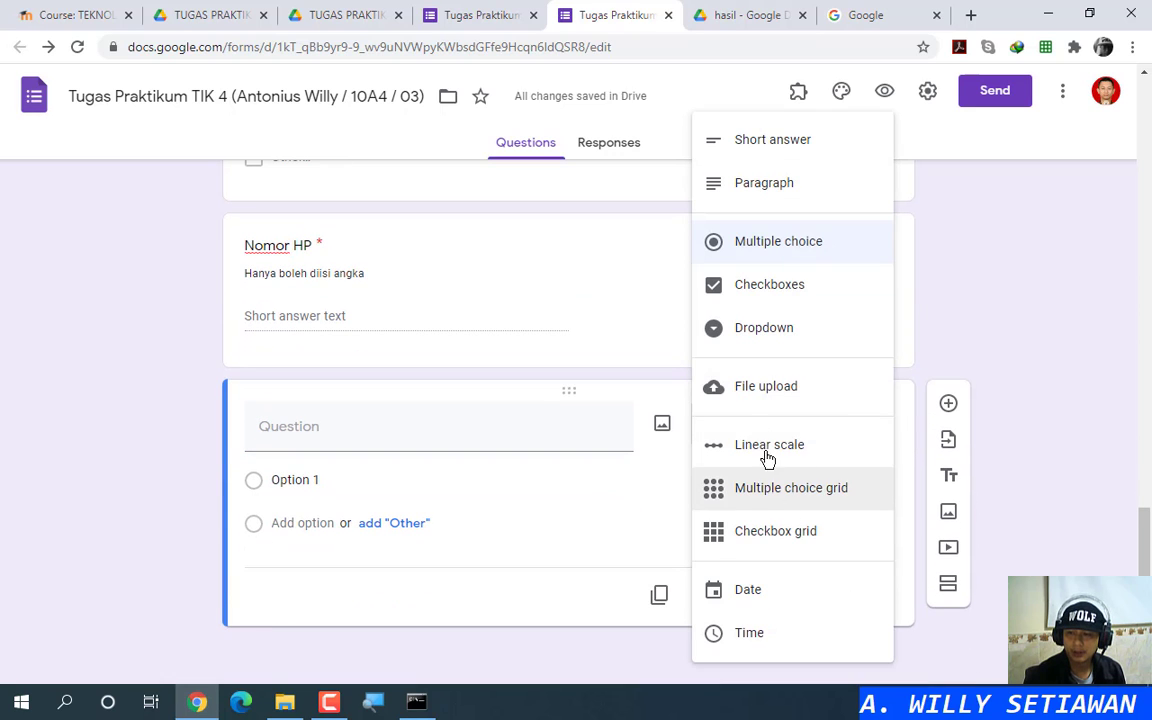
# Step: Make the new question a File upload titled 'Upload Pas Foto'
pyautogui.click(779, 386)
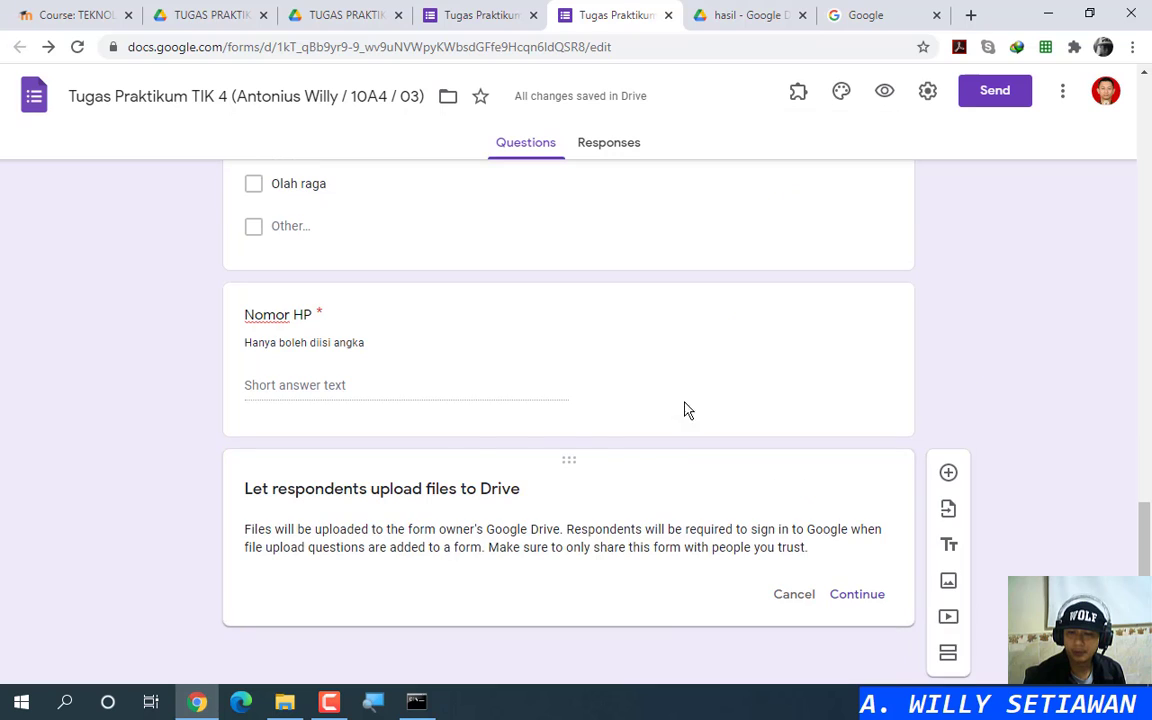
pyautogui.click(864, 596)
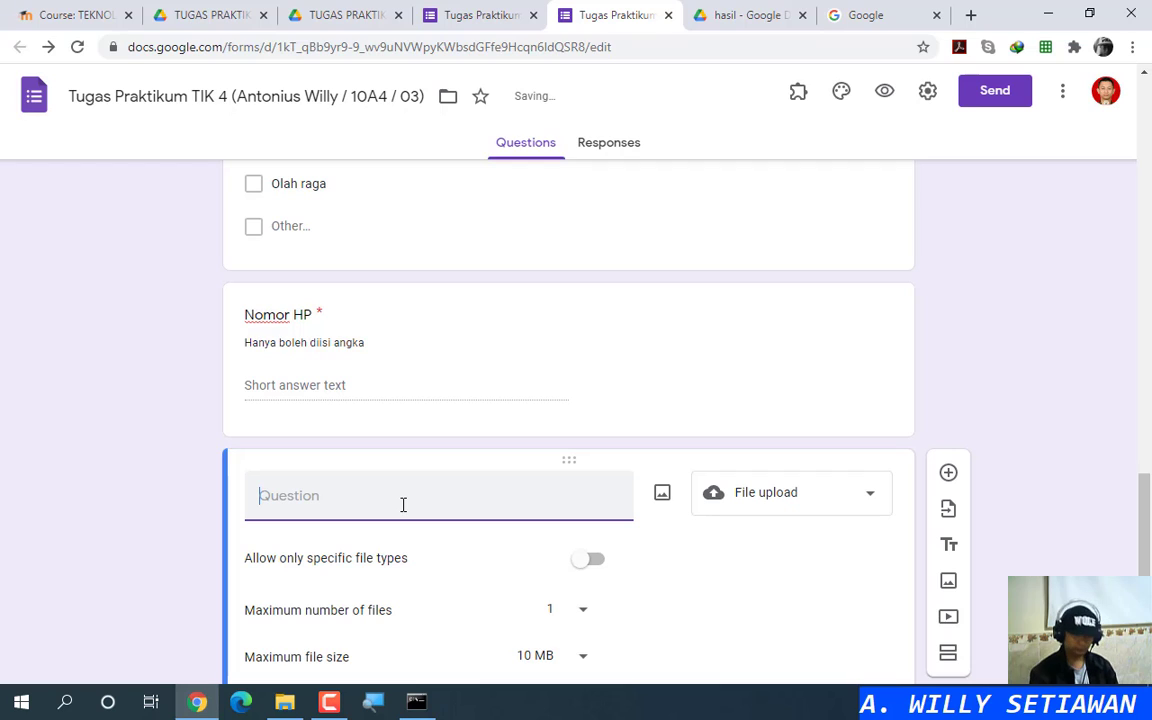
pyautogui.write('Upload')
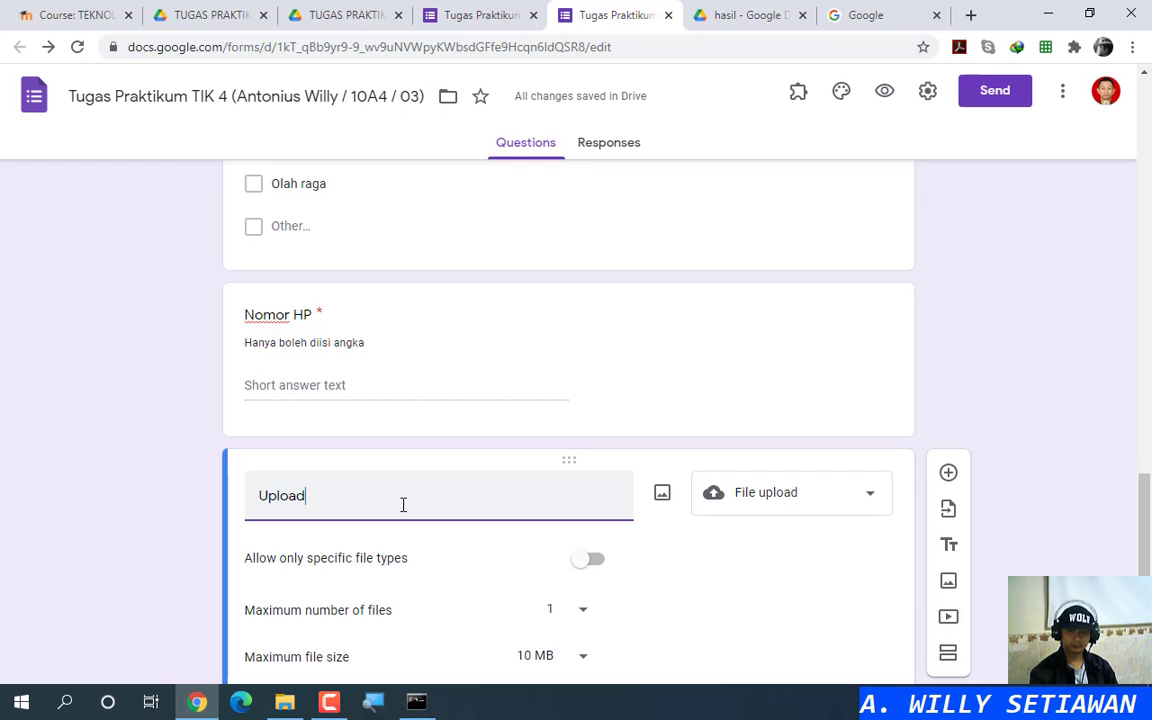
pyautogui.write(' F')
pyautogui.press('BackSpace')
pyautogui.write('Pa')
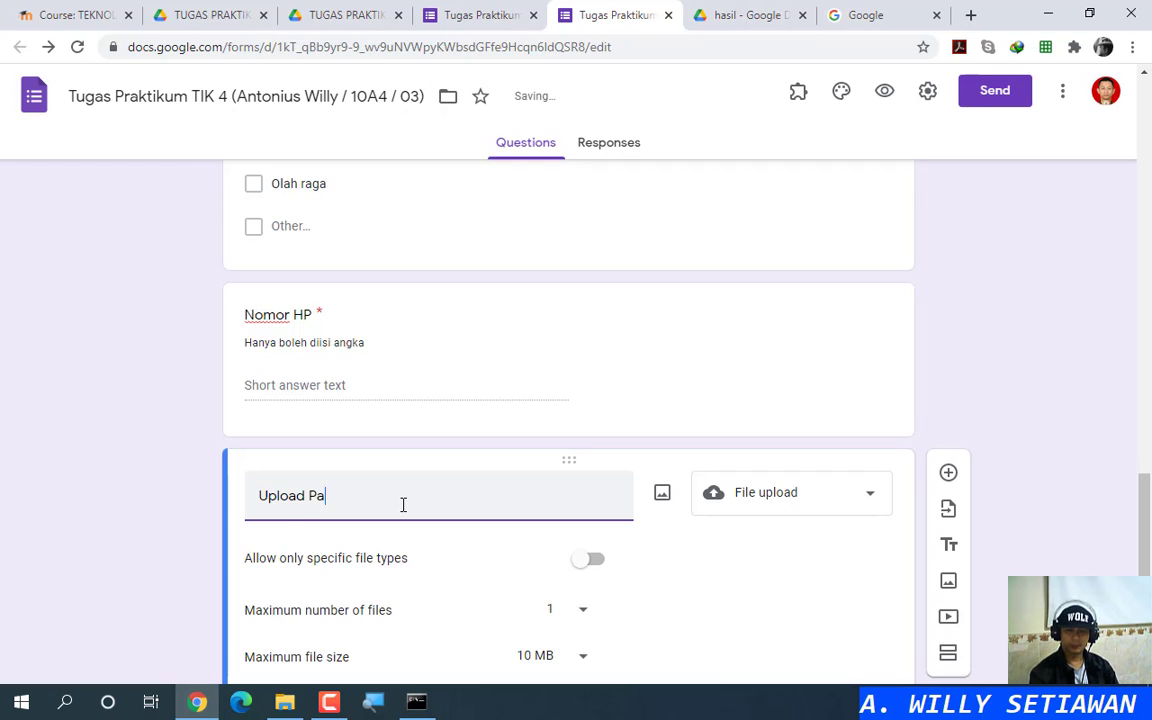
pyautogui.write('s Foto')
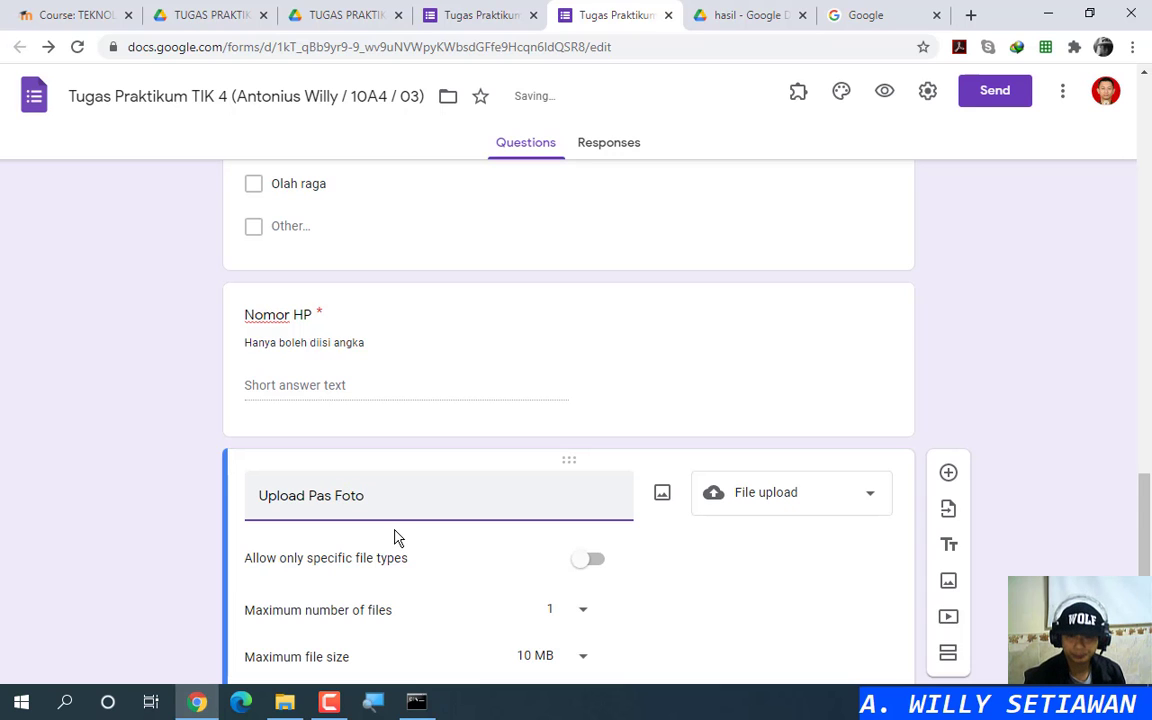
# Step: Restrict uploads to Image files with a 1 MB maximum, leaving the question optional
pyautogui.scroll(-3, 397, 536)
pyautogui.click(589, 401)
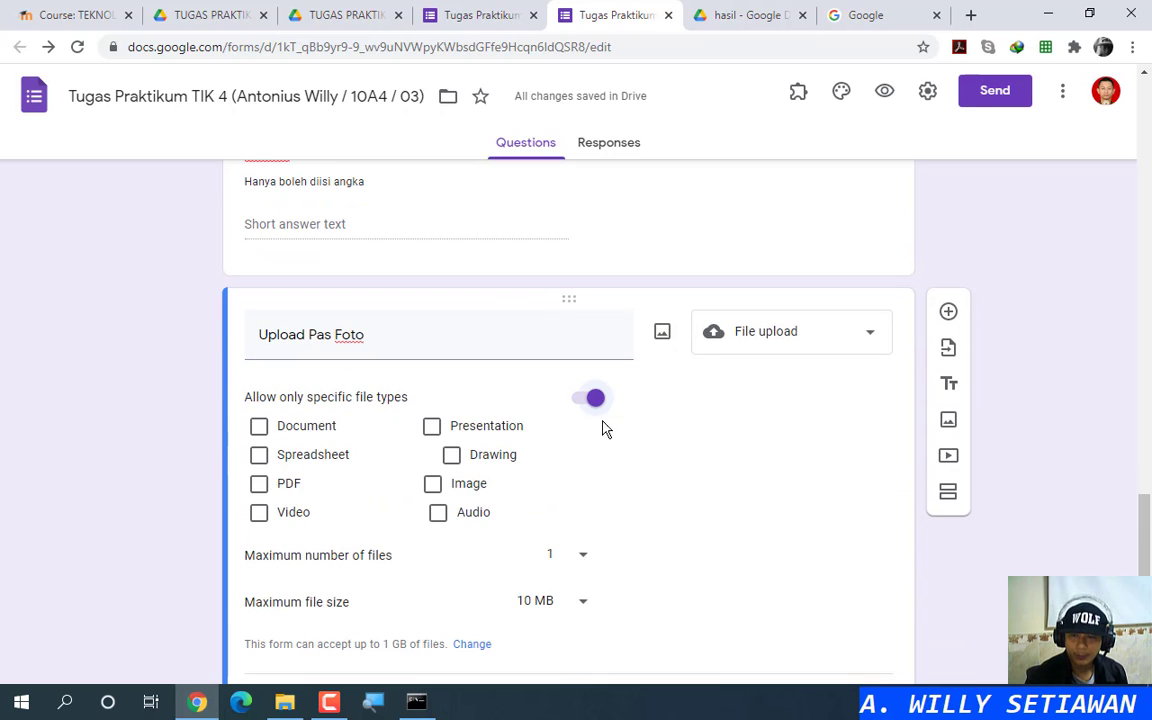
pyautogui.click(433, 483)
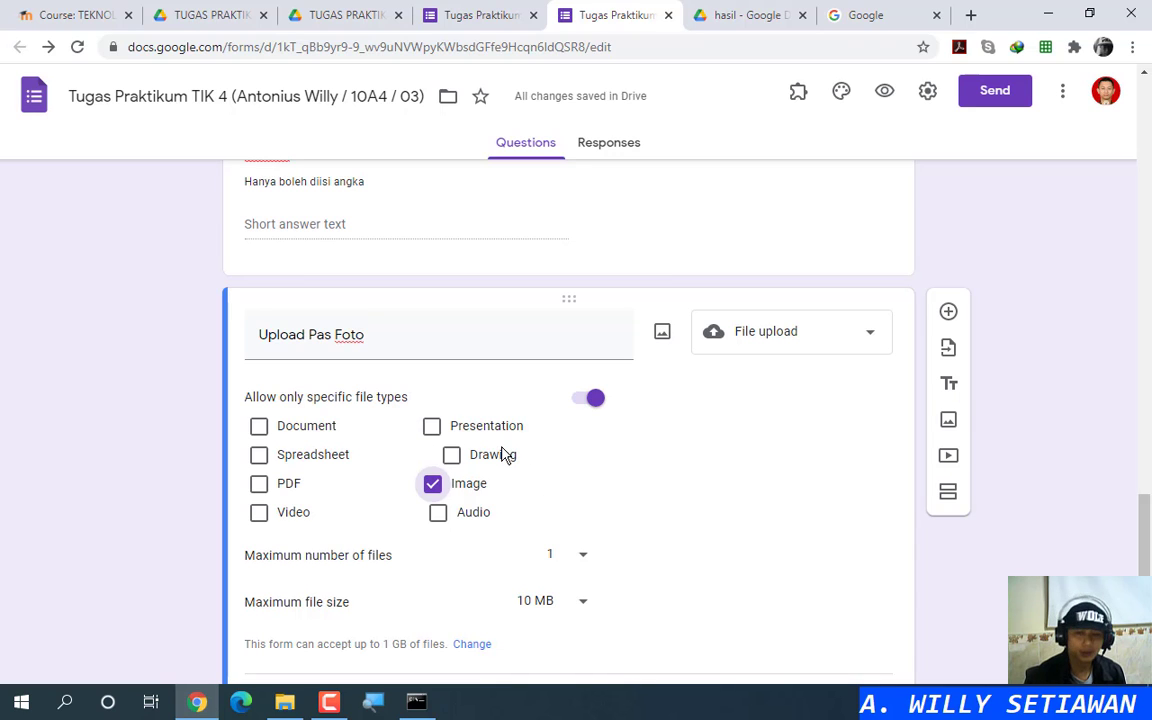
pyautogui.scroll(-2, 586, 553)
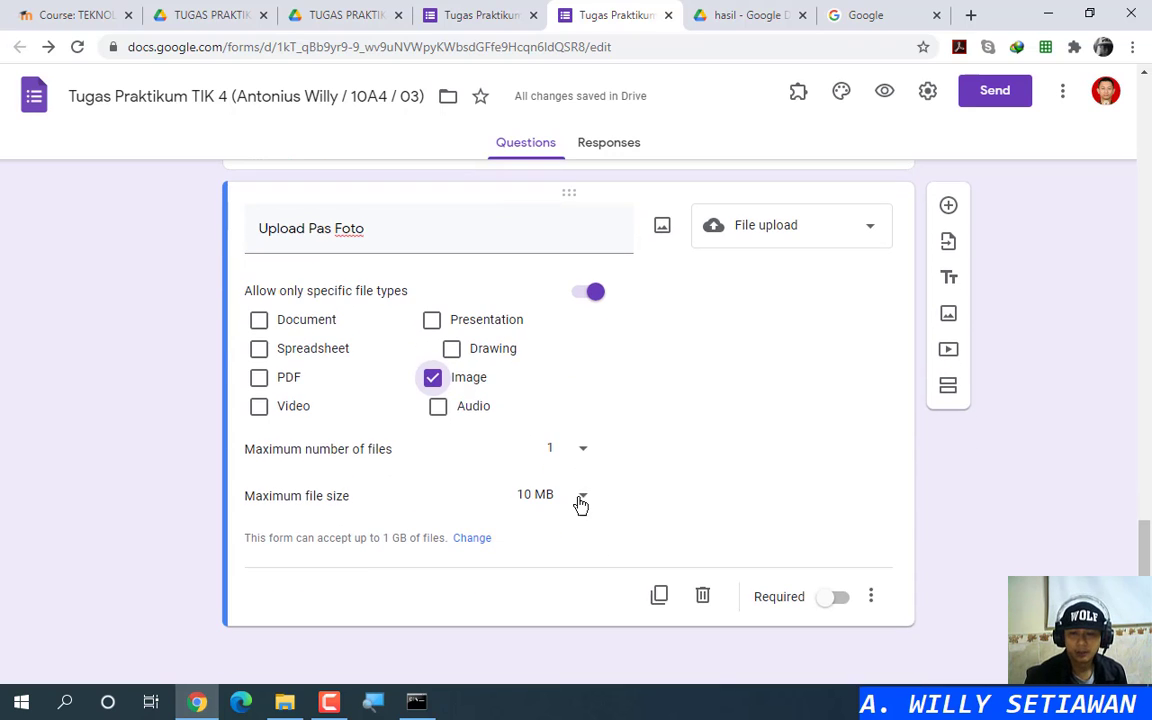
pyautogui.click(584, 497)
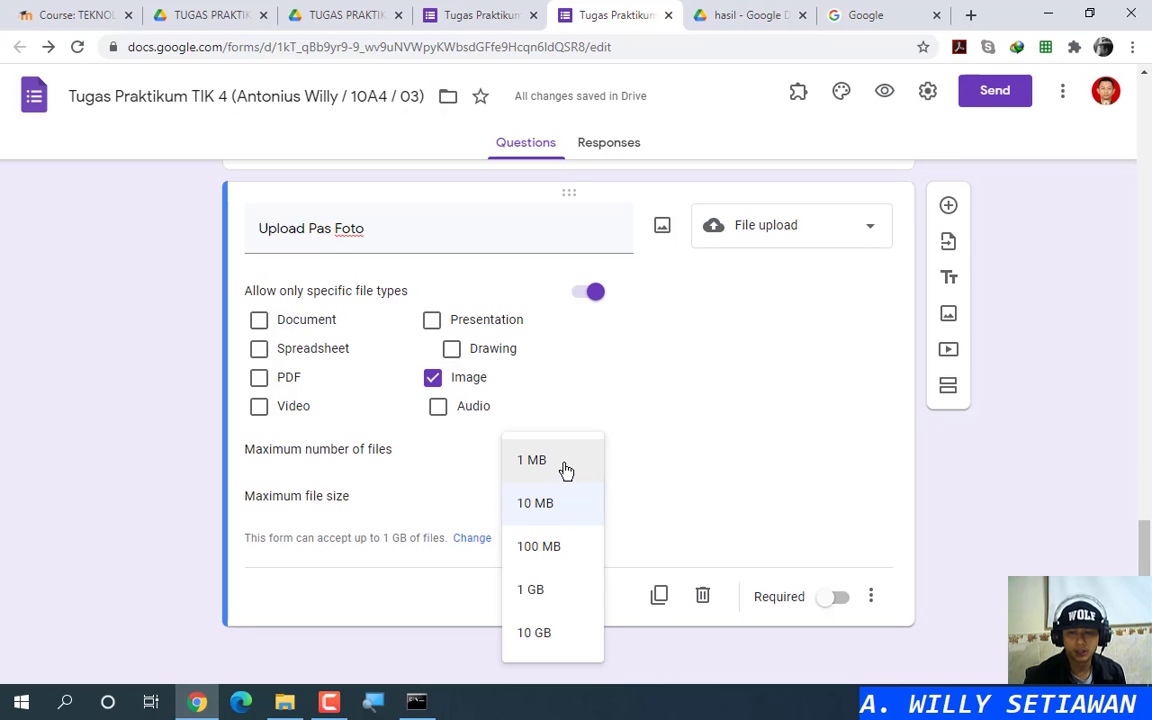
pyautogui.click(563, 470)
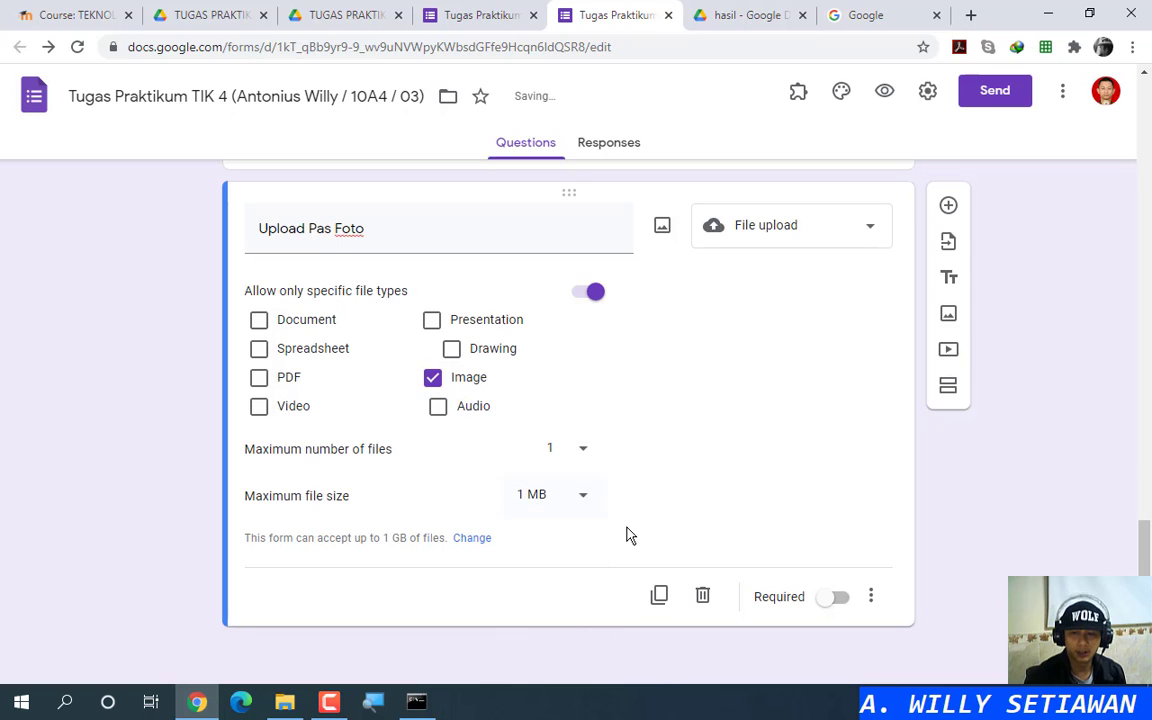
pyautogui.click(831, 600)
pyautogui.click(834, 601)
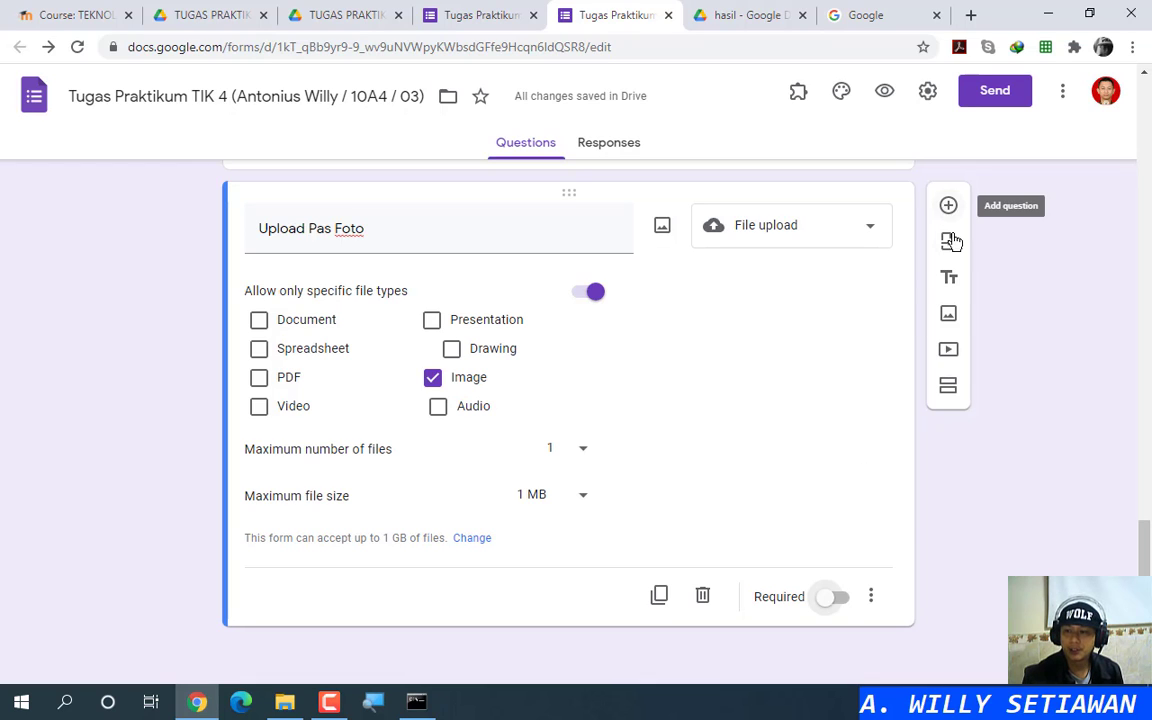
# Step: Add a section after Upload Pas Foto titled 'TERIMA KASIH'
pyautogui.click(947, 390)
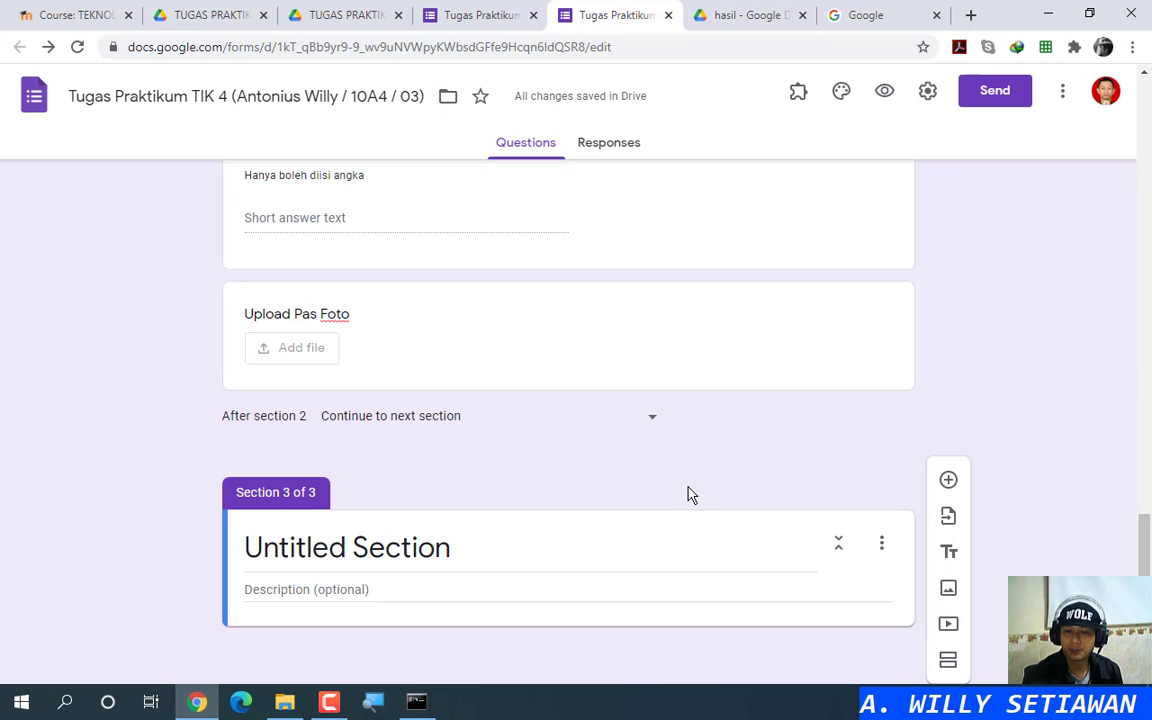
pyautogui.click(684, 560)
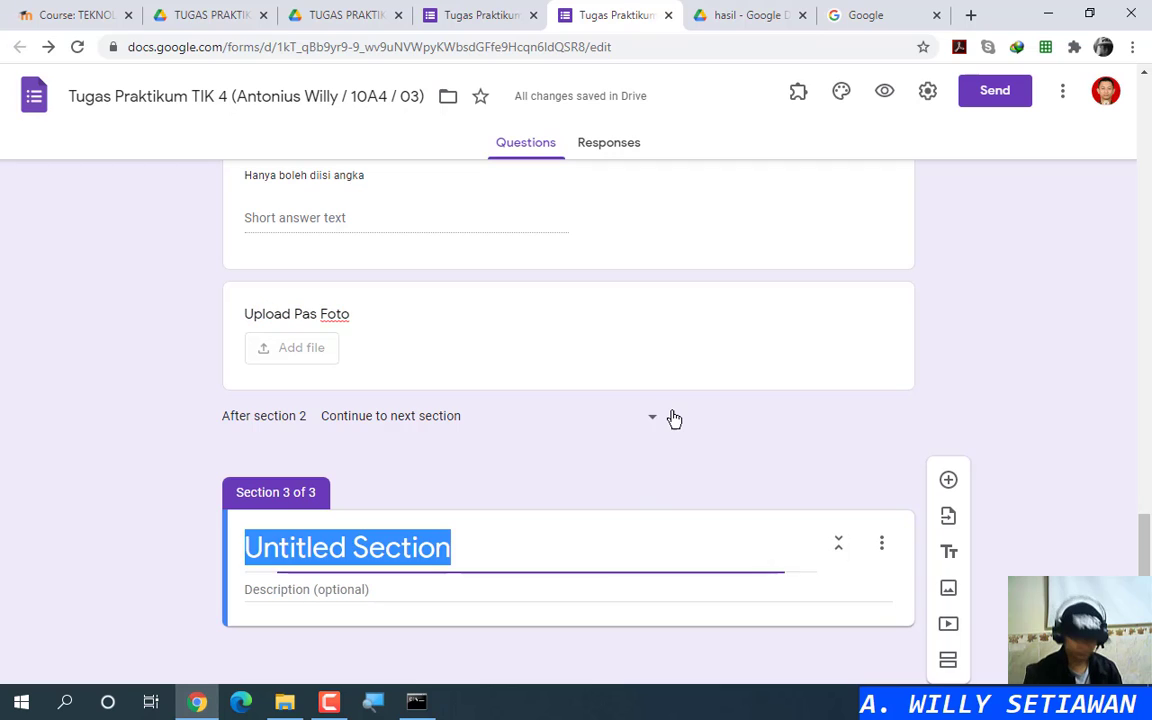
pyautogui.write('TERIMA KASIH')
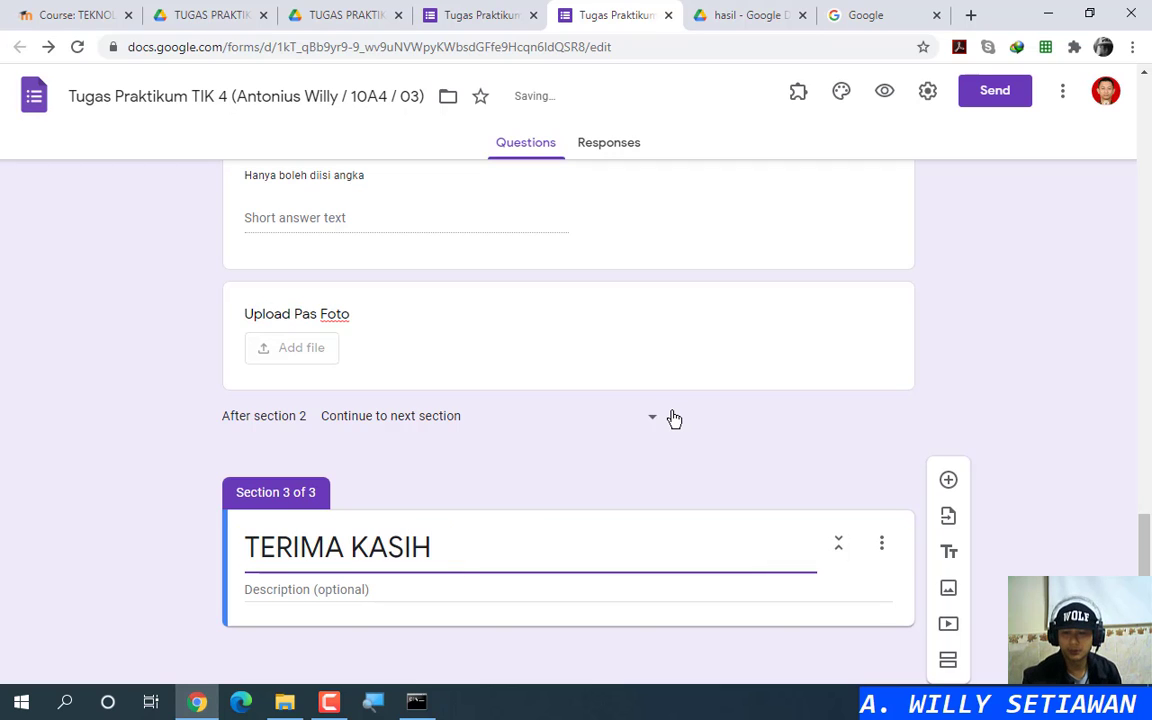
# Step: Add images (4).jpg from Downloads as an image in the TERIMA KASIH section
pyautogui.click(948, 590)
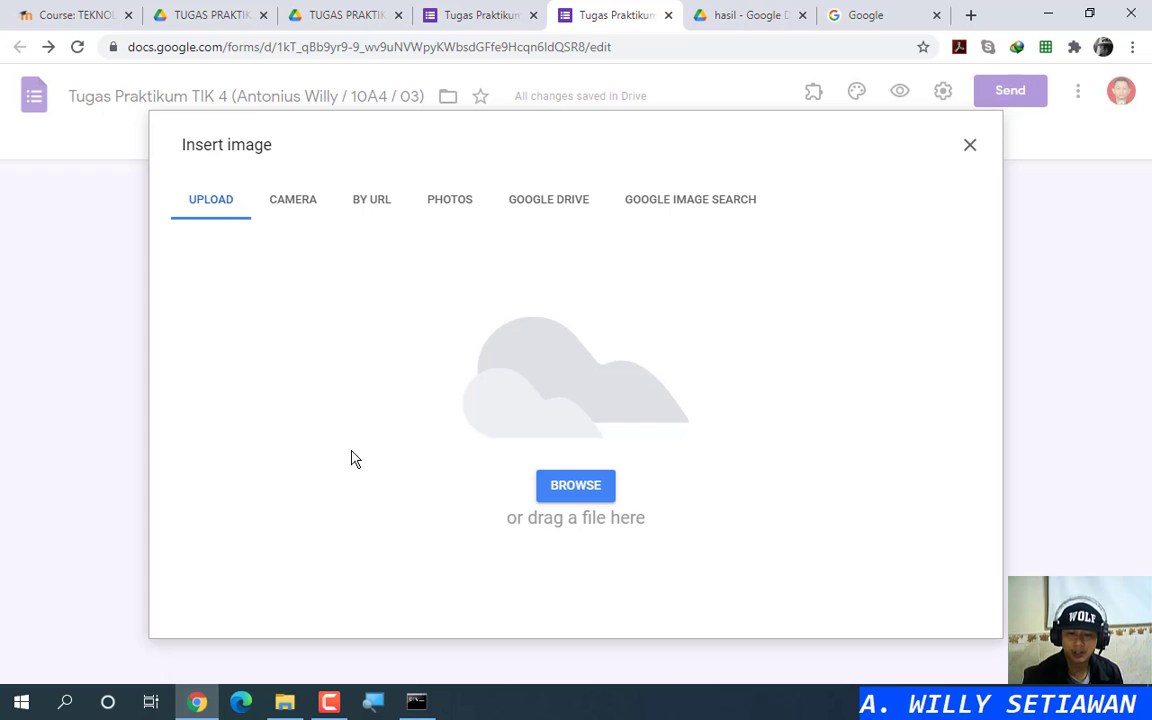
pyautogui.moveTo(286, 706)
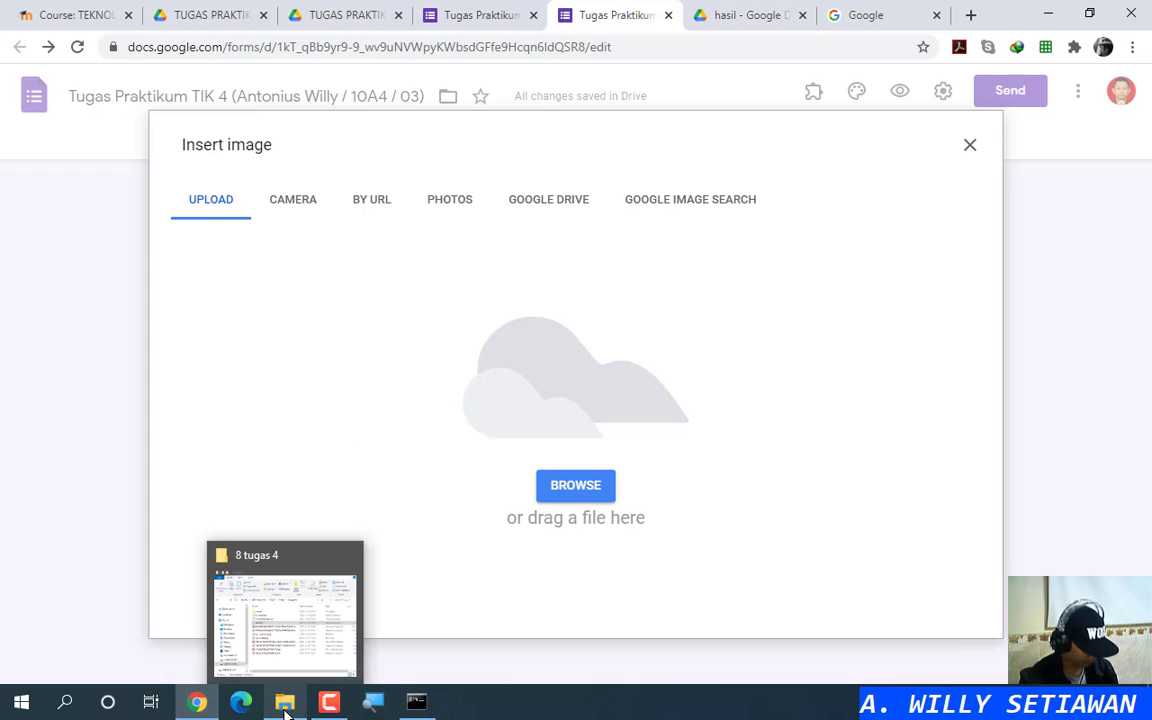
pyautogui.click(285, 712)
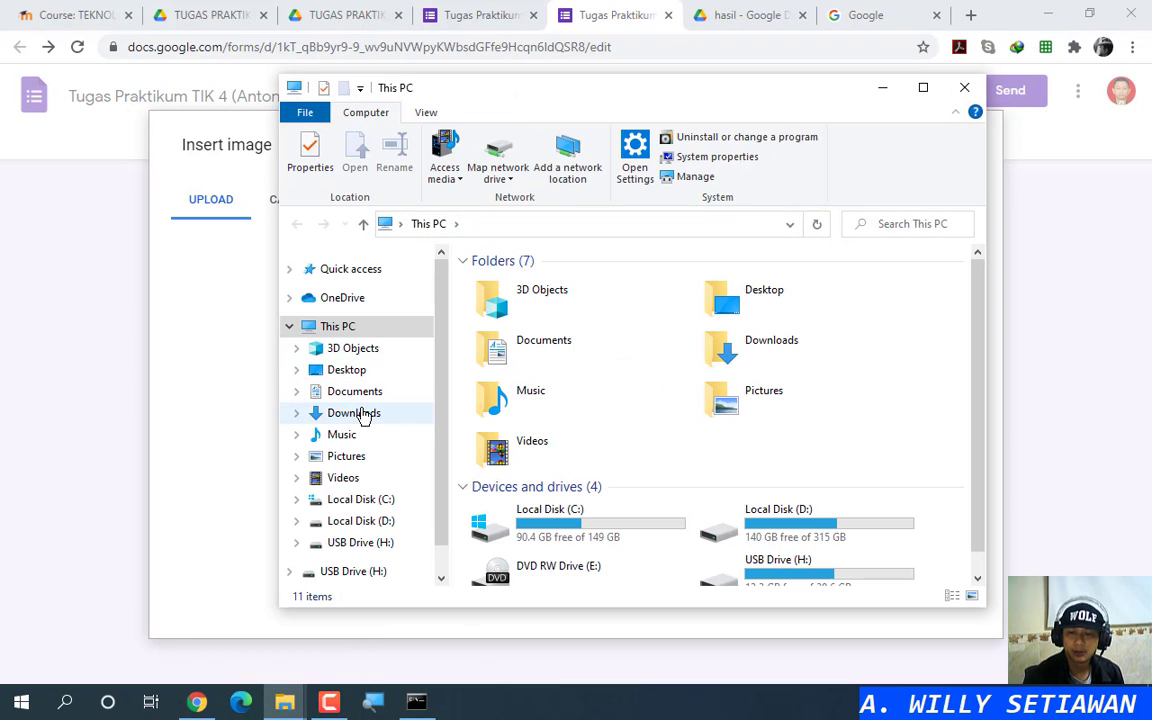
pyautogui.click(366, 412)
pyautogui.moveTo(674, 98); pyautogui.dragTo(1082, 100)
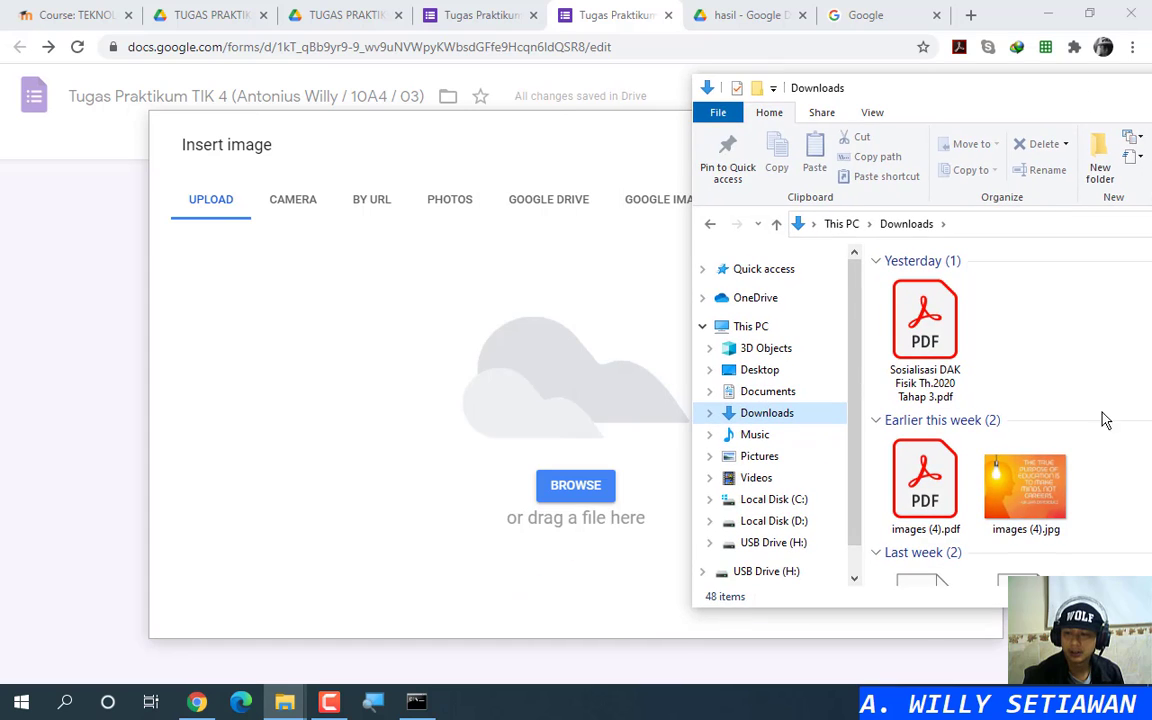
pyautogui.moveTo(1040, 510); pyautogui.dragTo(577, 437)
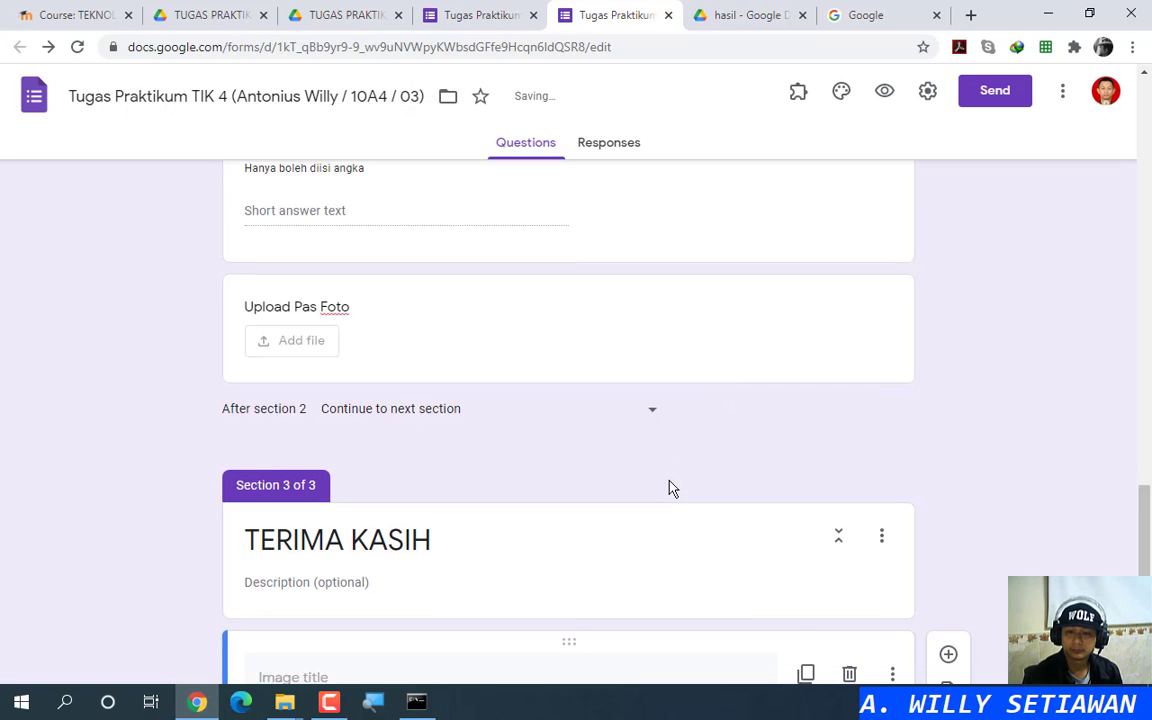
pyautogui.scroll(-3, 660, 476)
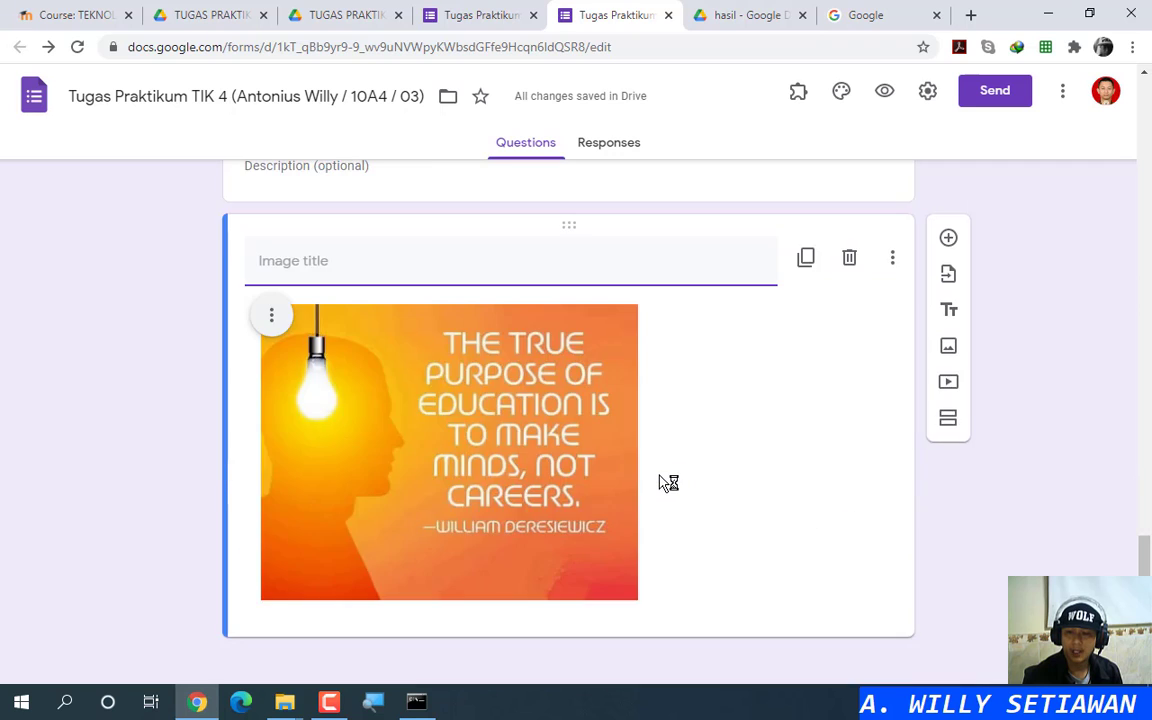
pyautogui.scroll(4, 659, 473)
pyautogui.scroll(-2, 658, 478)
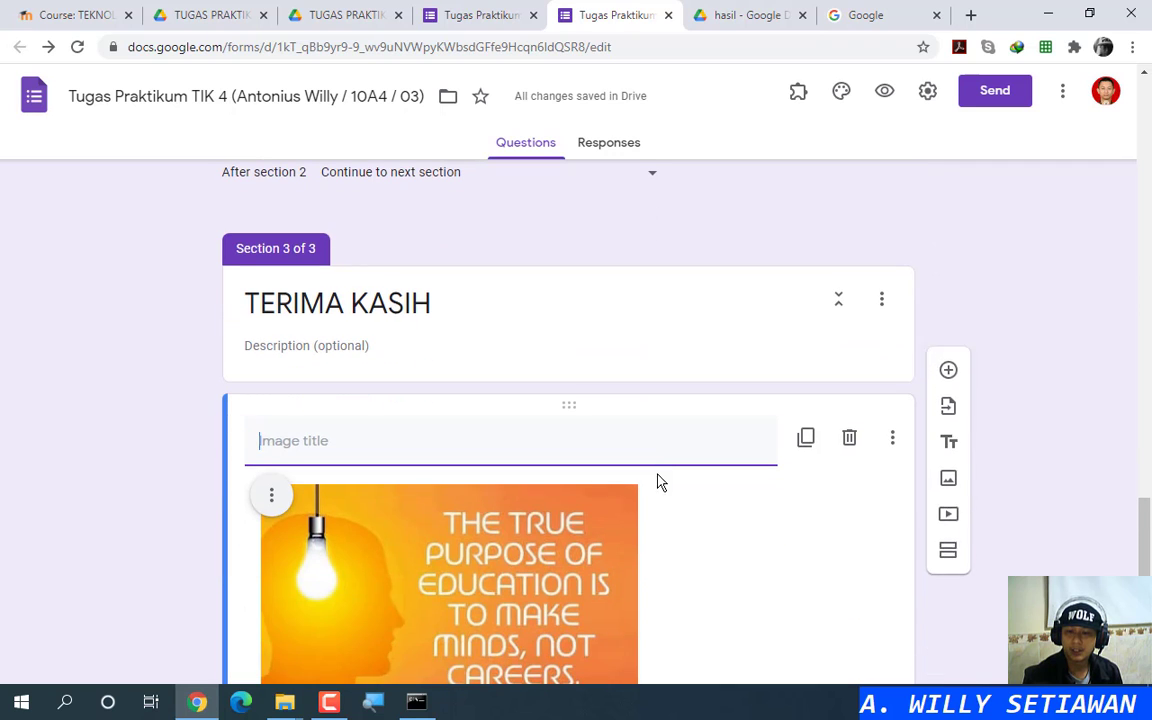
# Step: Centre-align the quote image, then scroll back toward the top of the form
pyautogui.click(268, 497)
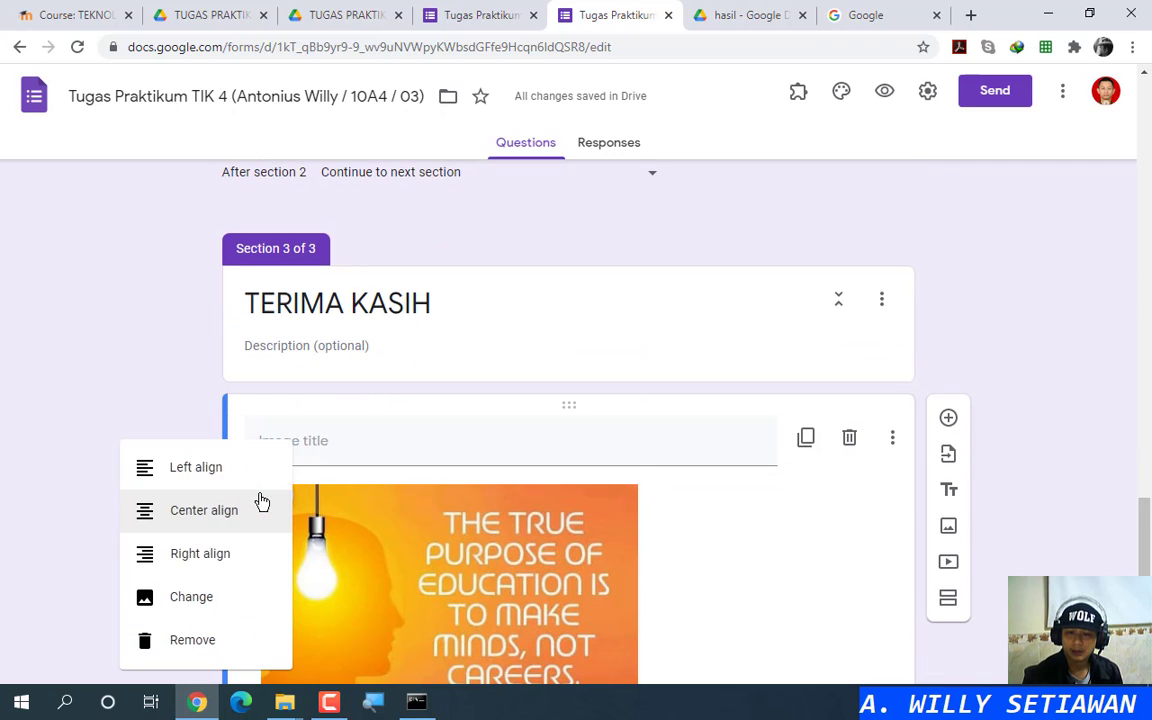
pyautogui.click(205, 511)
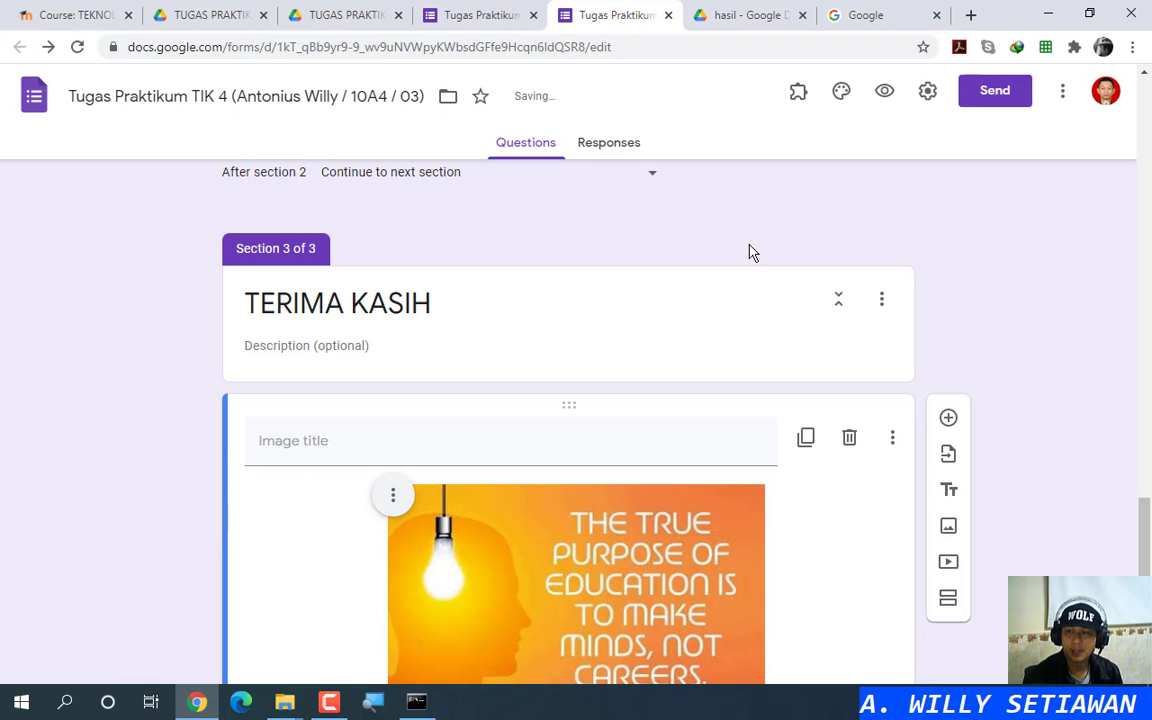
pyautogui.scroll(-2, 733, 385)
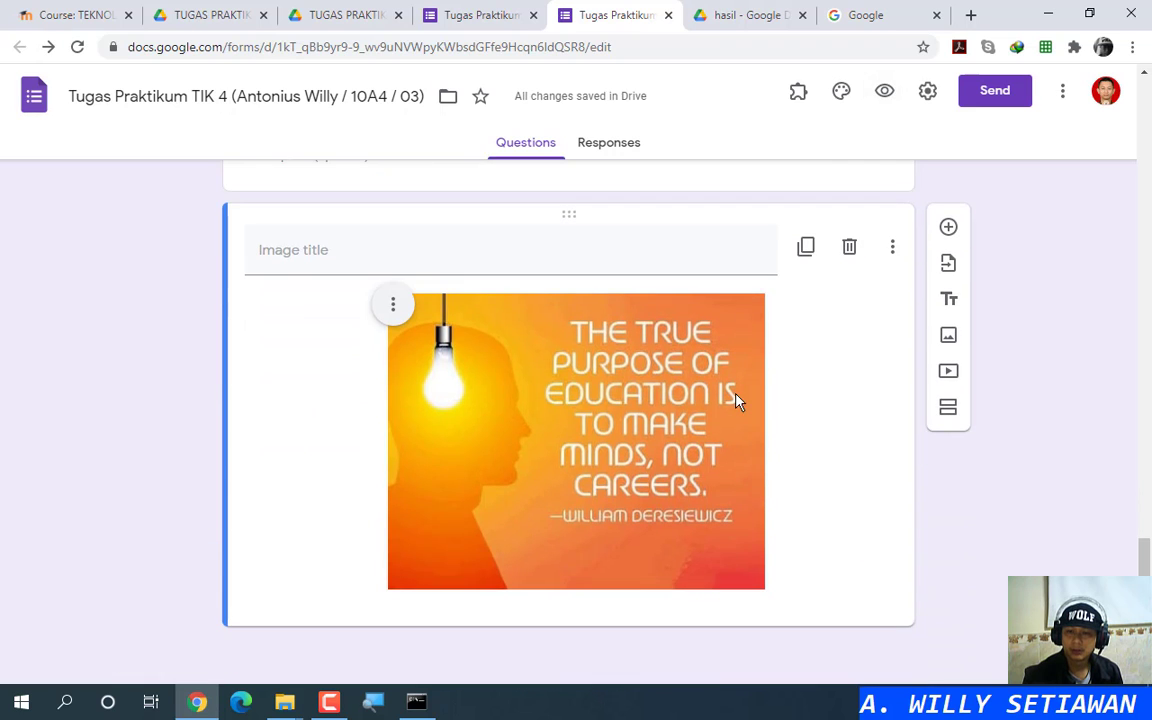
pyautogui.scroll(4, 855, 433)
pyautogui.scroll(-4, 932, 440)
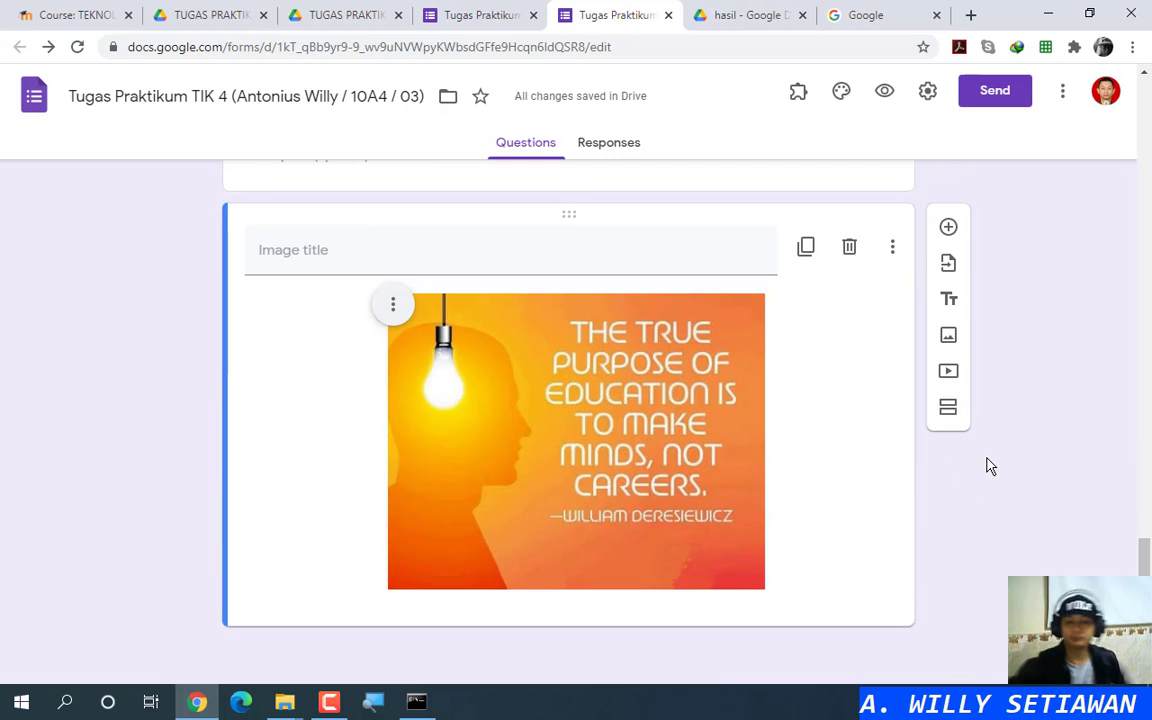
pyautogui.scroll(15, 722, 460)
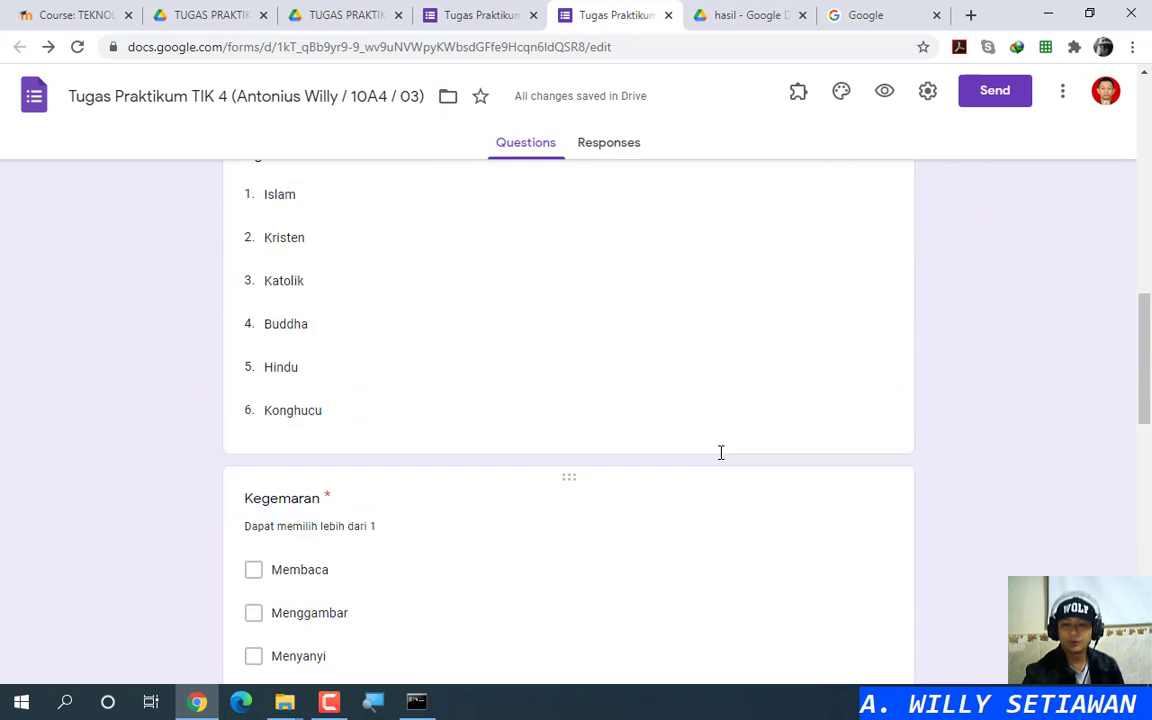
pyautogui.scroll(3, 722, 460)
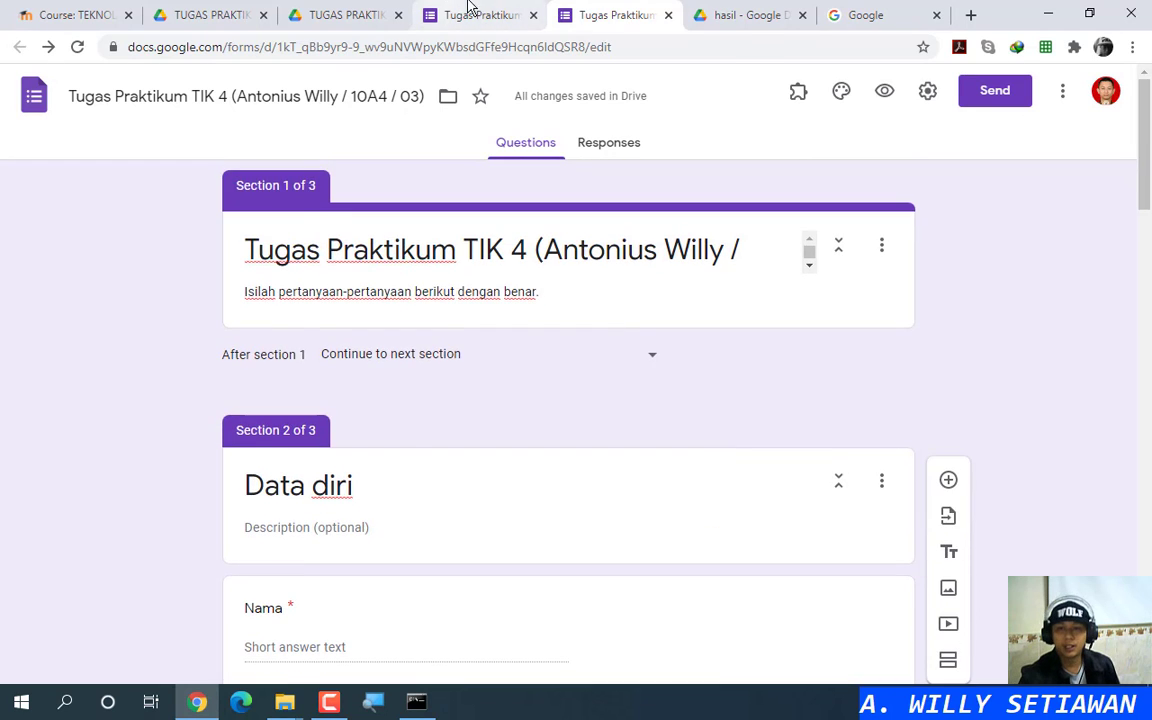
# Step: In the live form, enter a test phone number for Nomor HP, review, and submit the response
pyautogui.click(468, 13)
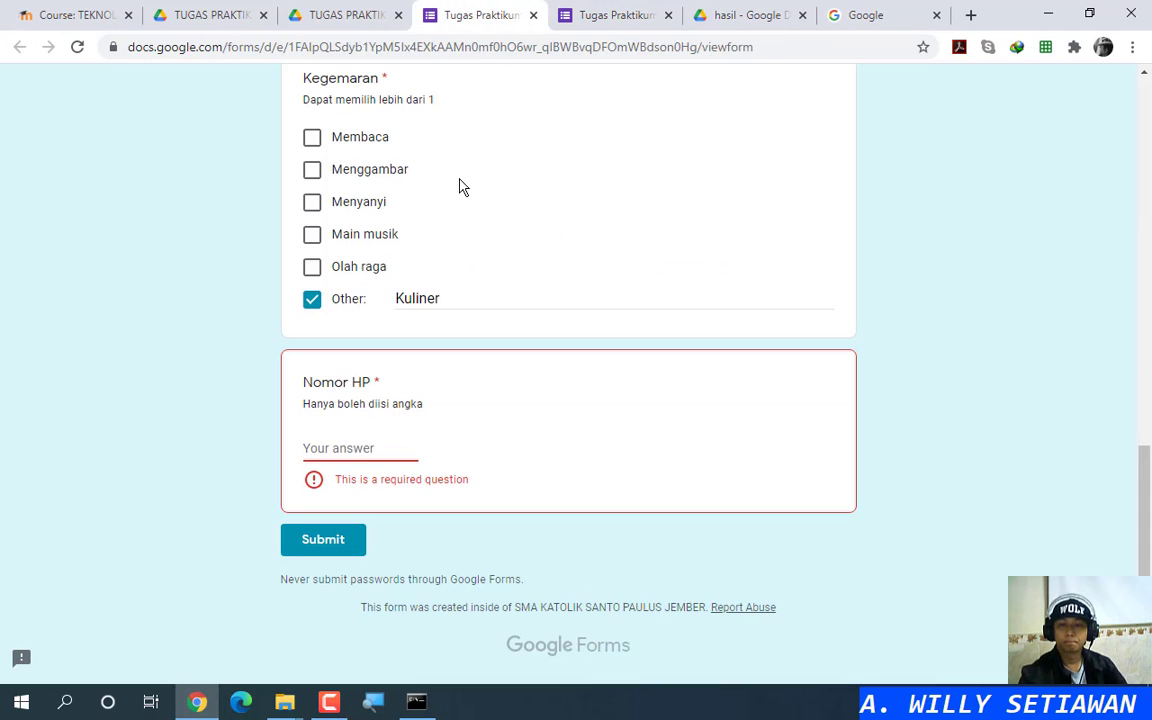
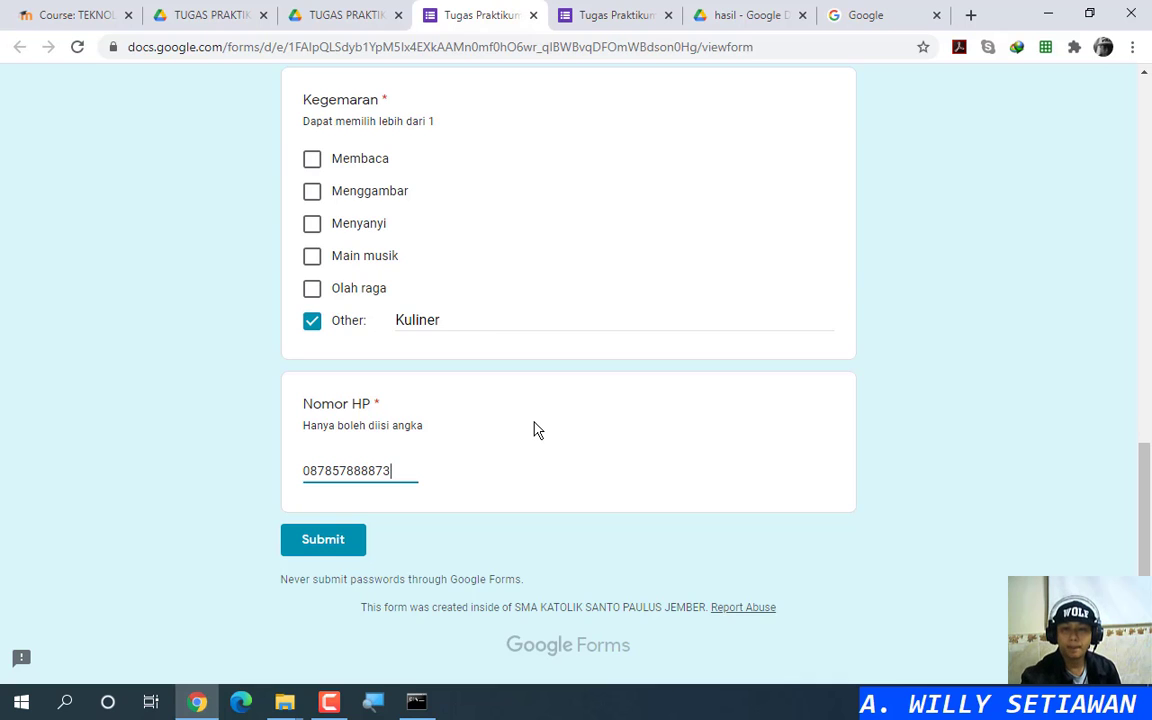
pyautogui.scroll(10, 535, 429)
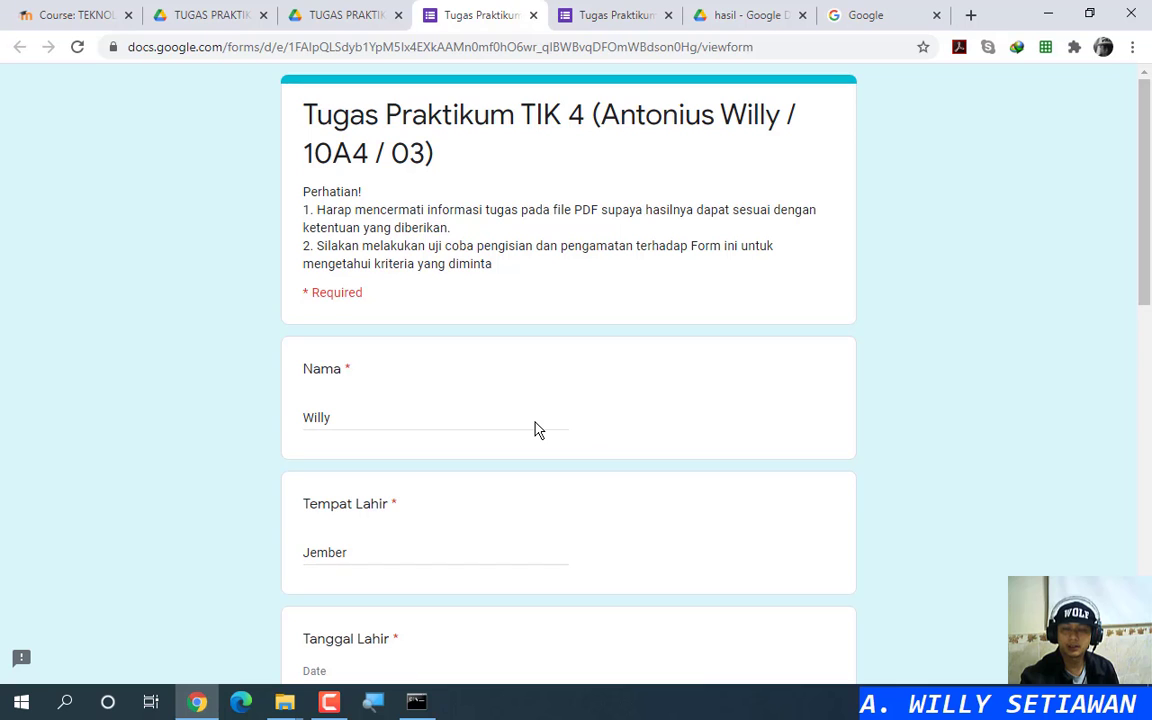
pyautogui.scroll(-10, 522, 414)
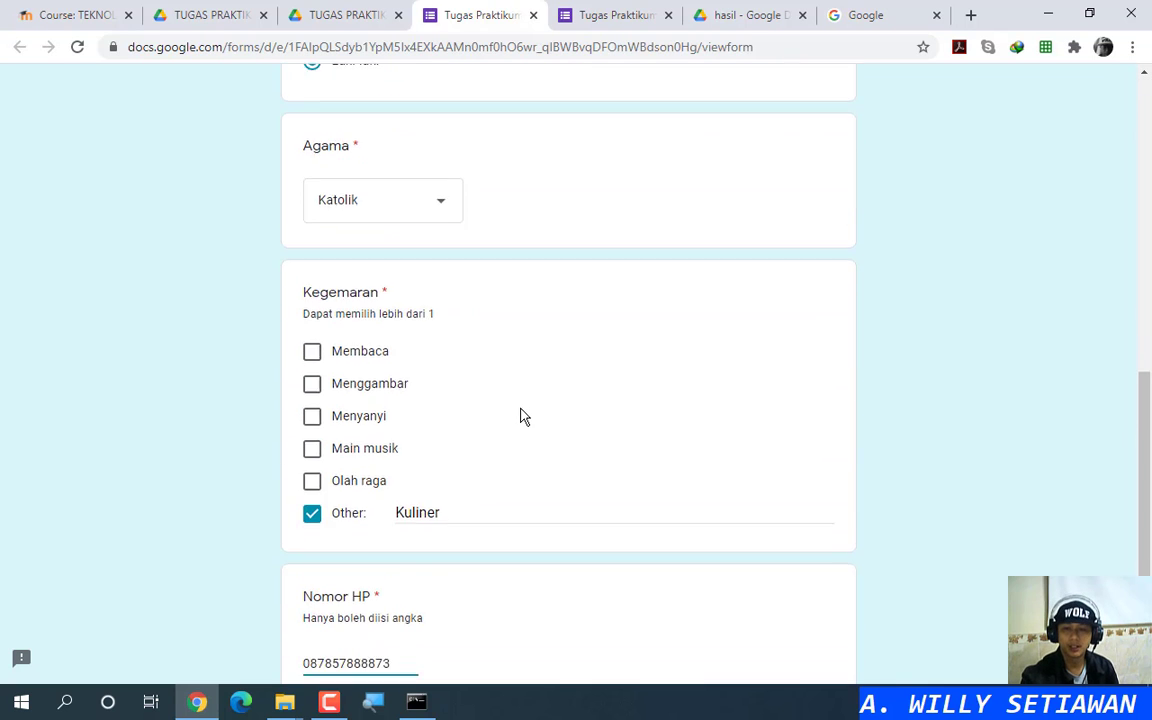
pyautogui.scroll(10, 521, 414)
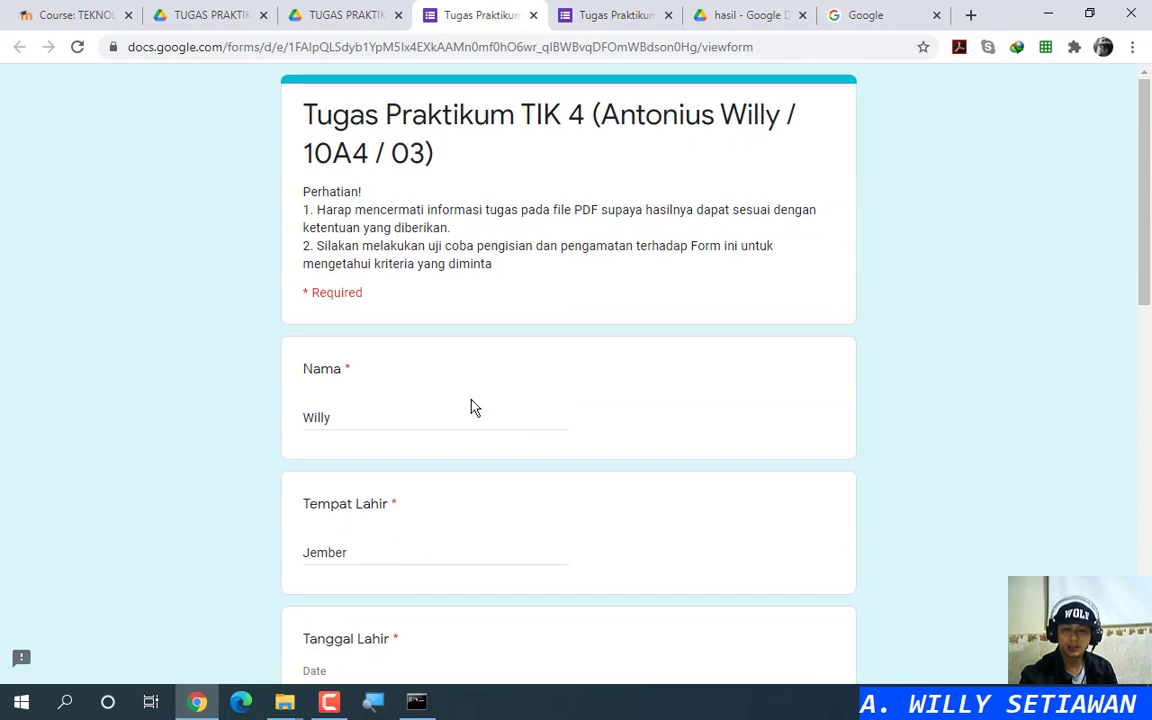
pyautogui.scroll(-7, 407, 437)
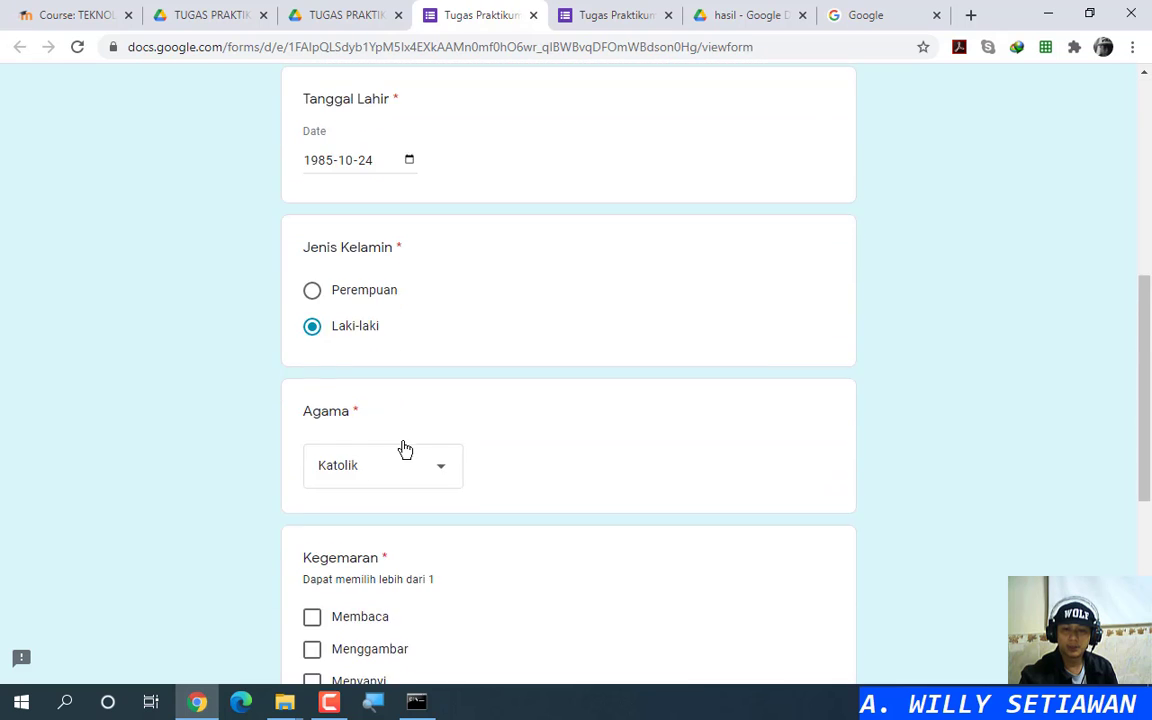
pyautogui.scroll(-3, 380, 404)
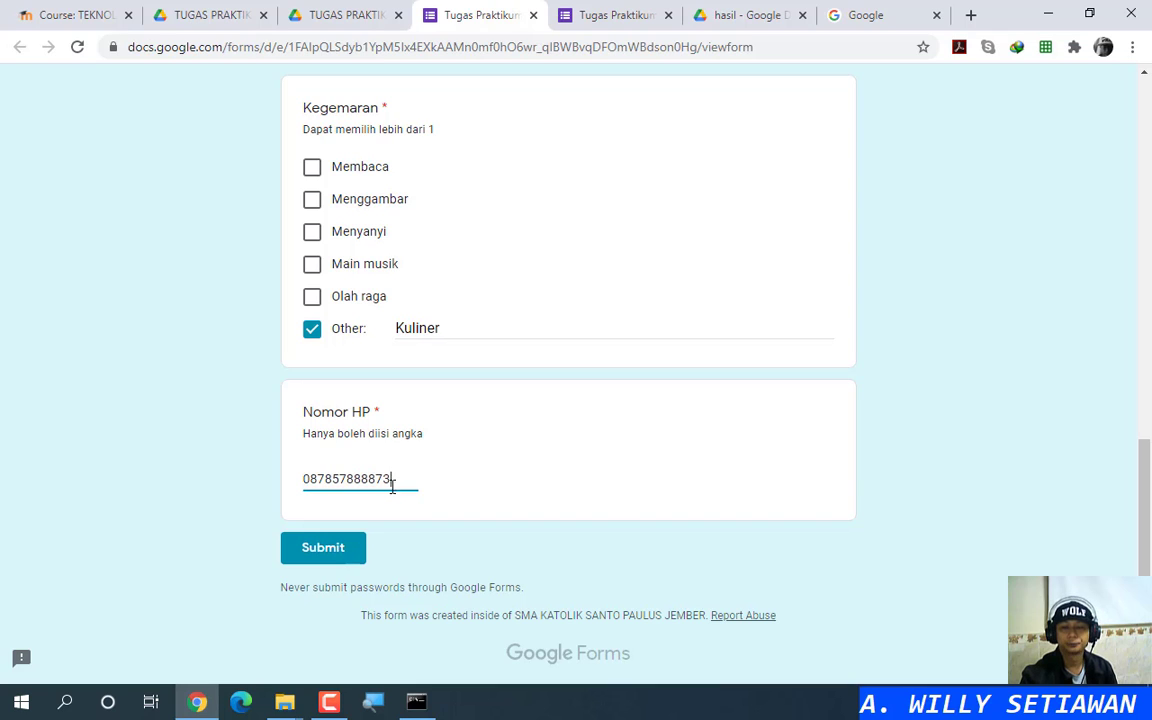
pyautogui.click(336, 556)
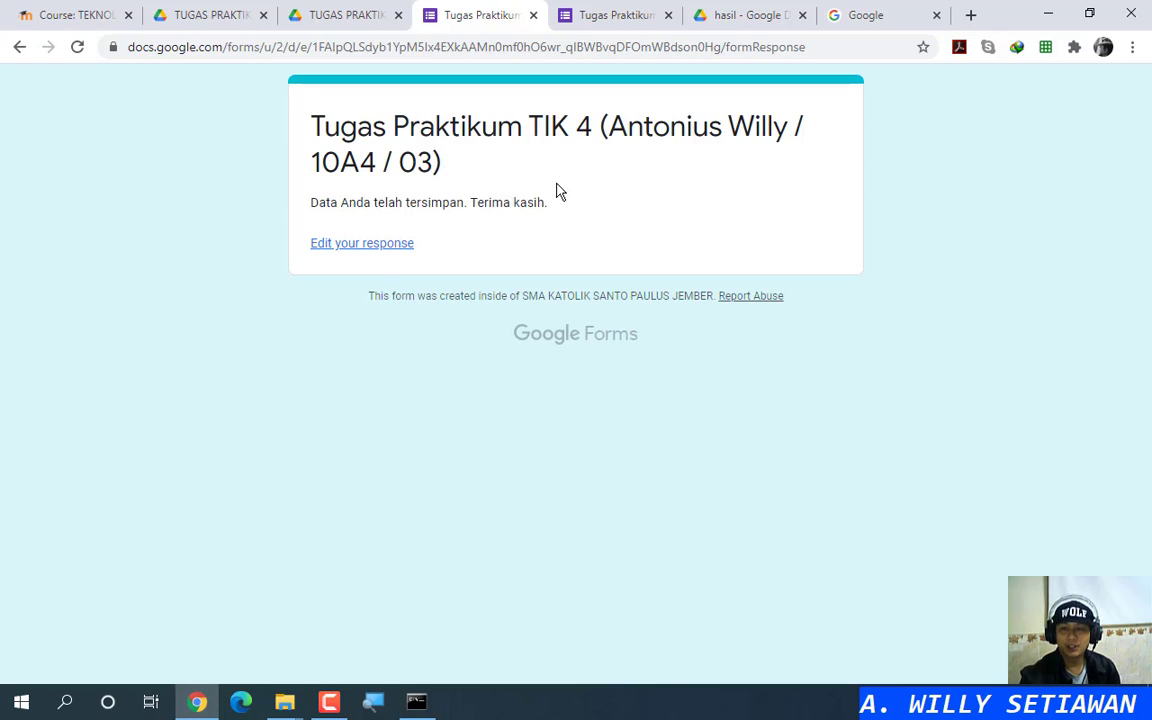
pyautogui.click(481, 186)
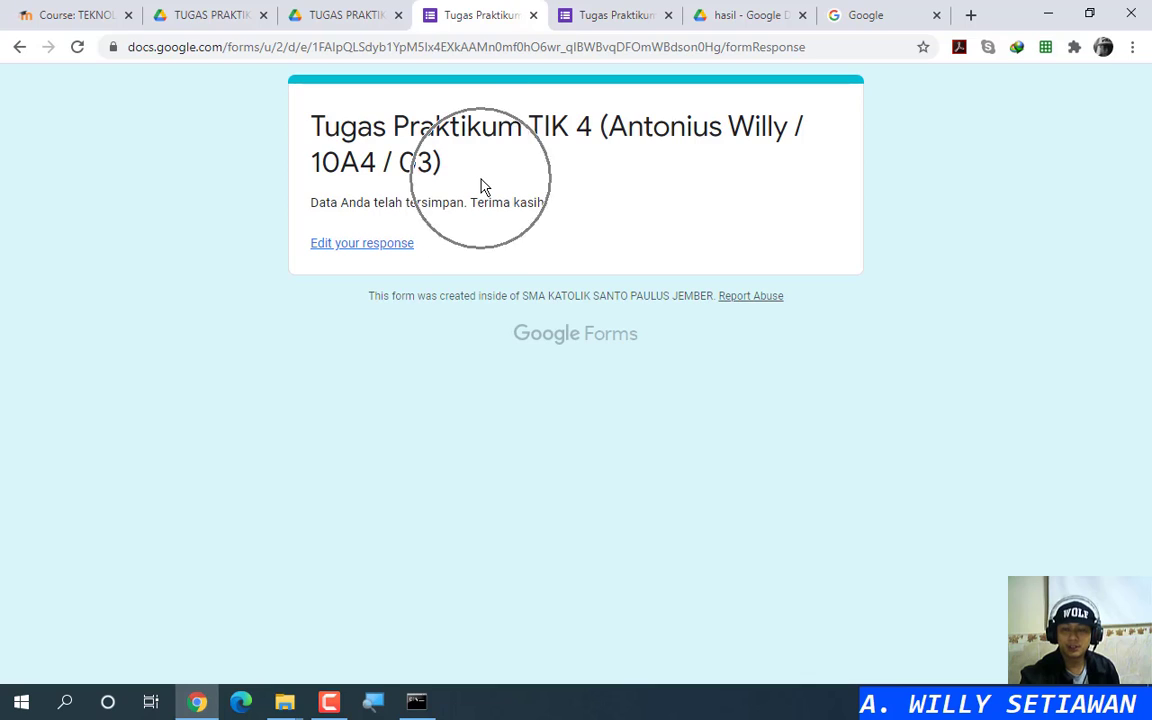
pyautogui.click(566, 187)
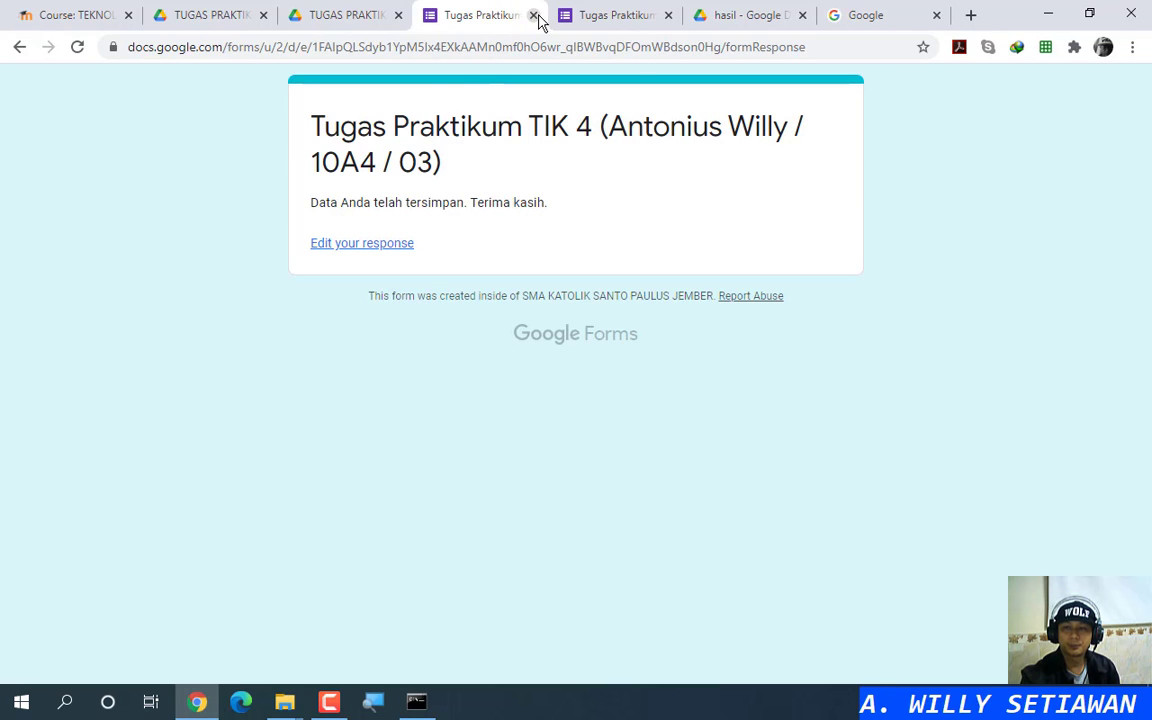
# Step: Zoom into TUGAS PRAKTIKUM 4.pdf and review its instructions alongside the additional info PDF
pyautogui.click(215, 15)
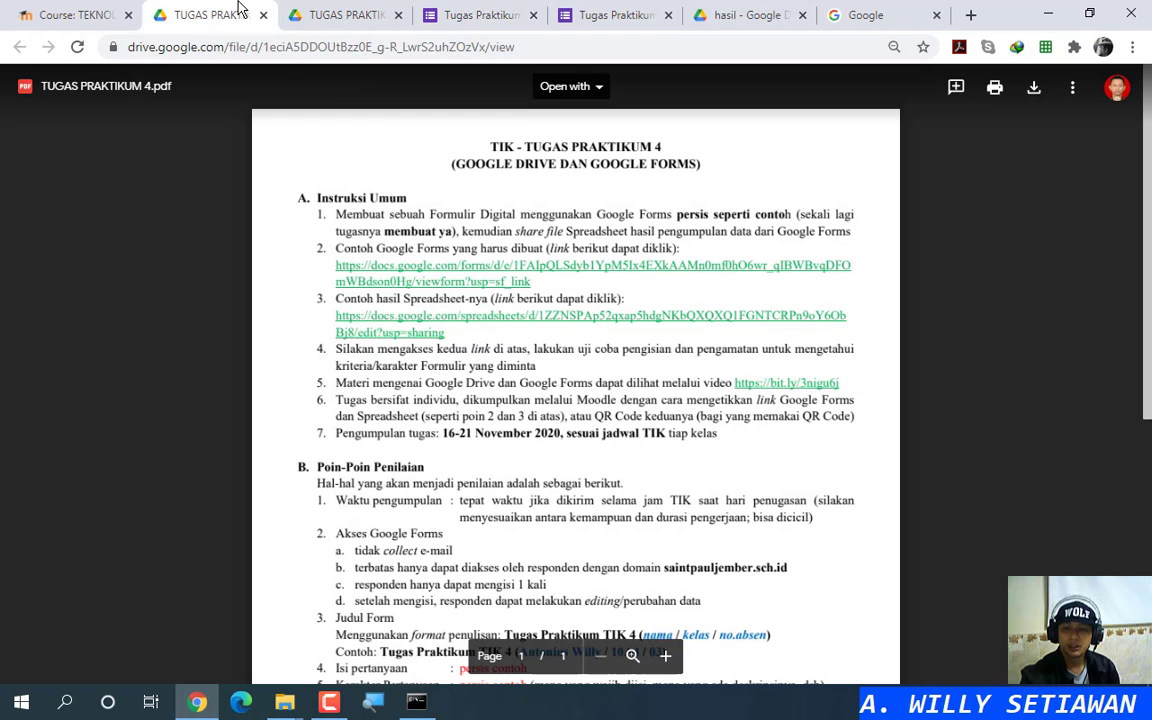
pyautogui.scroll(-2, 479, 420)
pyautogui.hotkey('ctrl', '+')
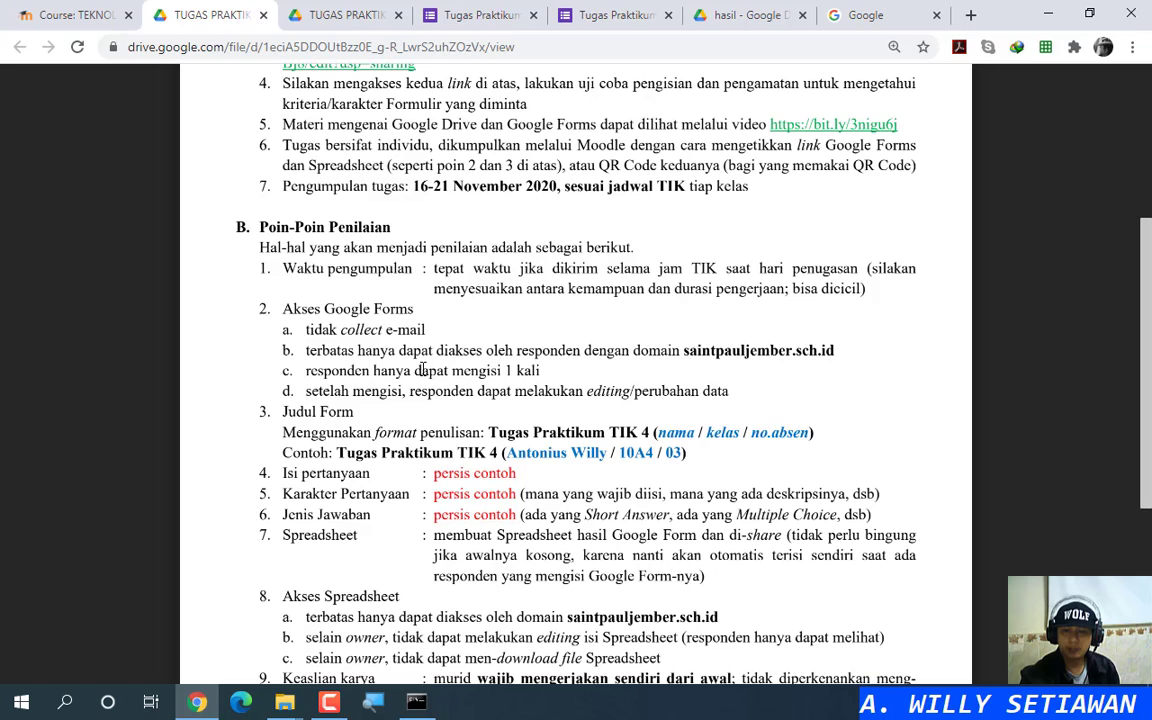
pyautogui.press('ctrl')
pyautogui.press('ctrl')
pyautogui.press('ctrl')
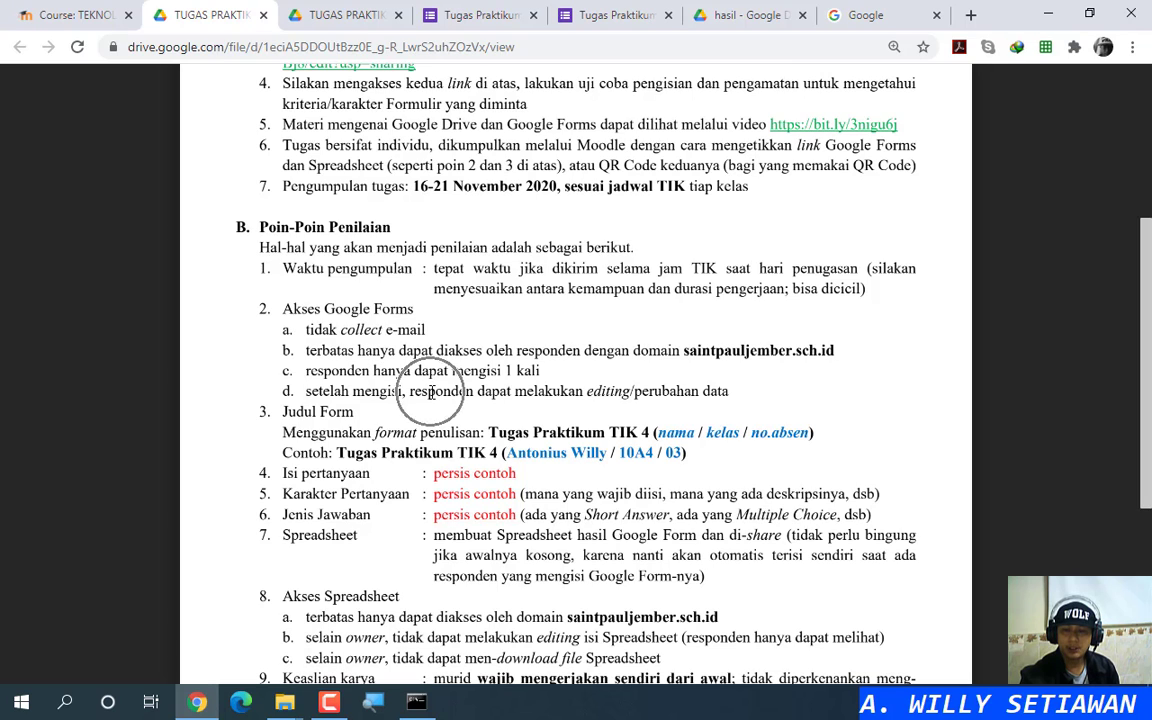
pyautogui.press('ctrl')
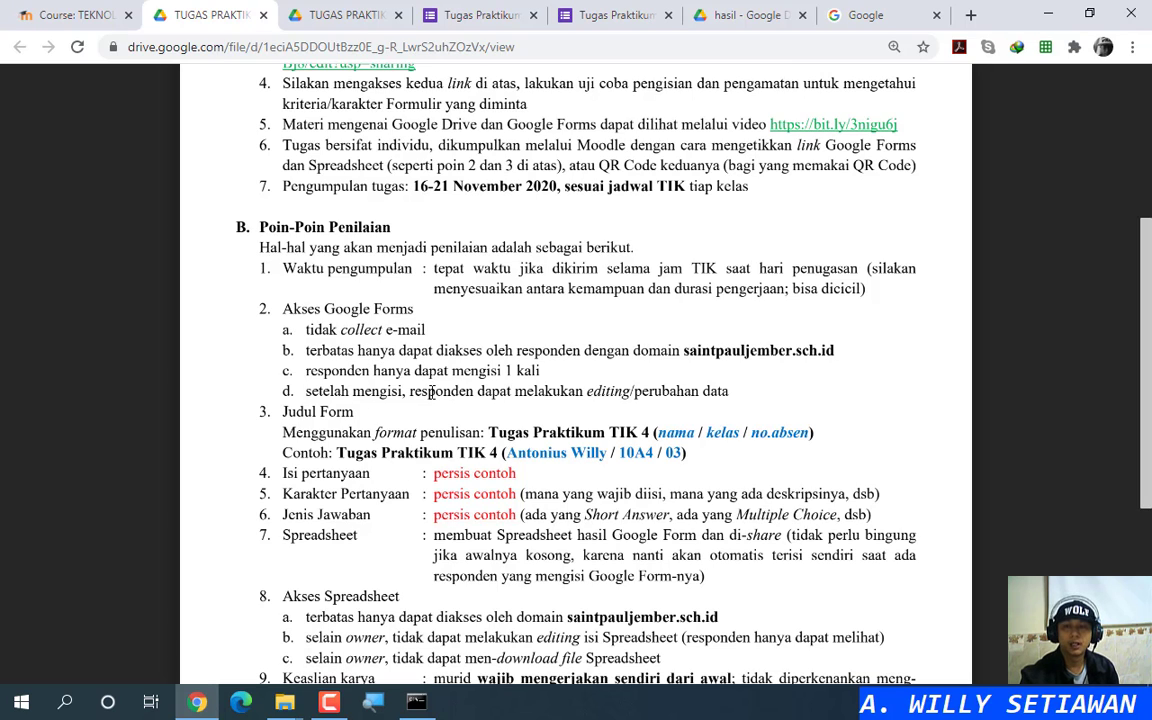
pyautogui.click(488, 7)
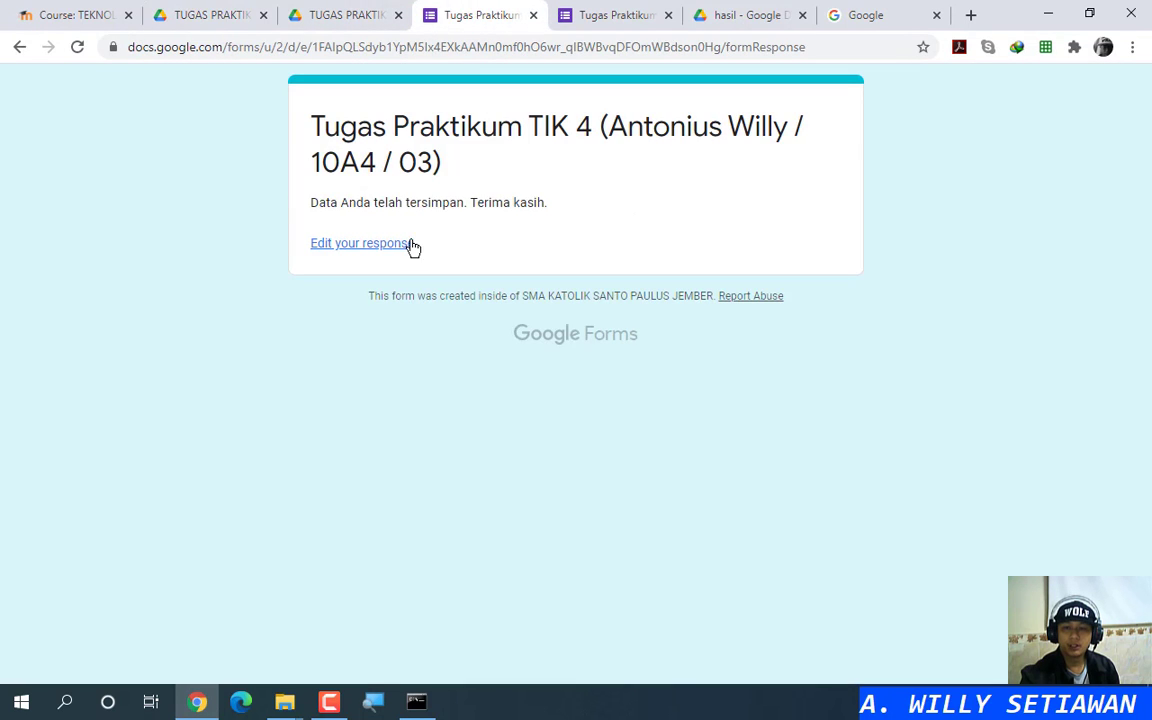
pyautogui.press('ctrl')
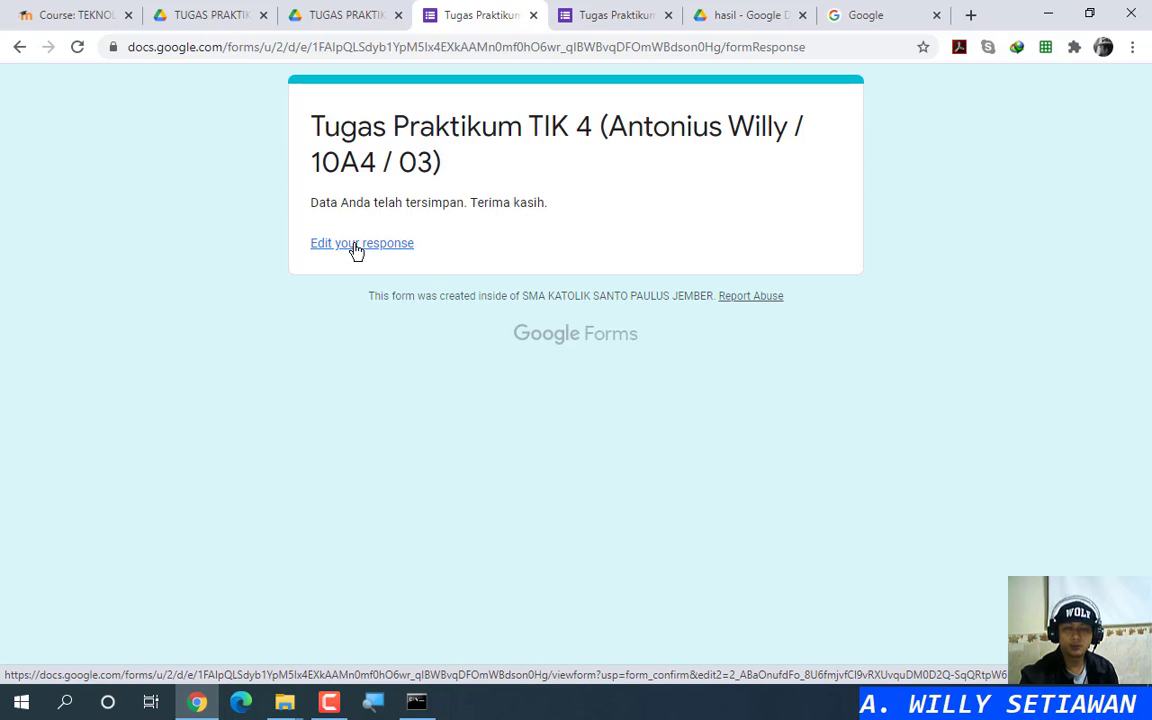
pyautogui.click(212, 12)
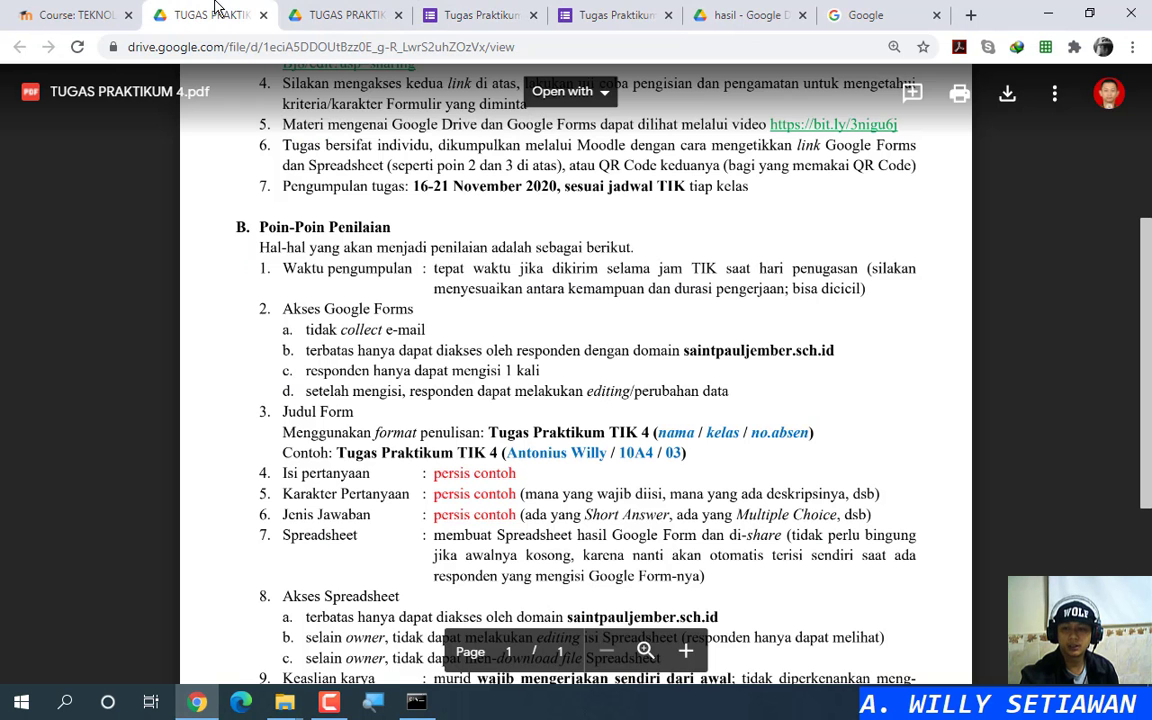
pyautogui.press('ctrl')
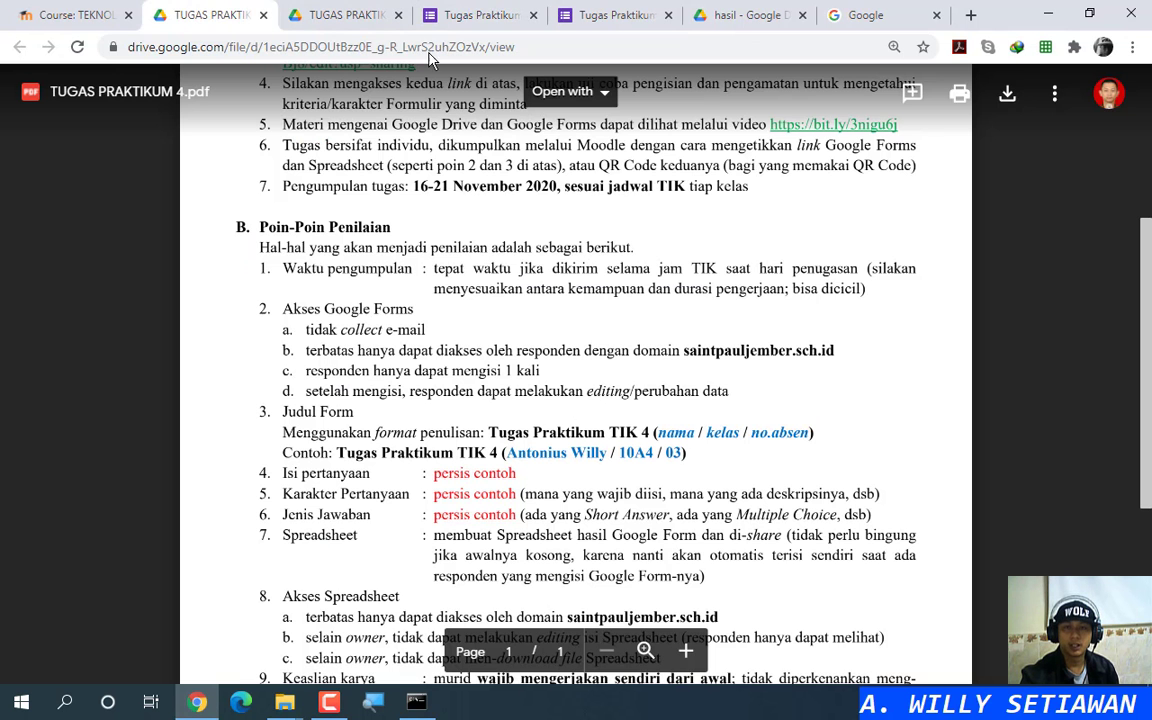
pyautogui.click(345, 12)
pyautogui.click(445, 10)
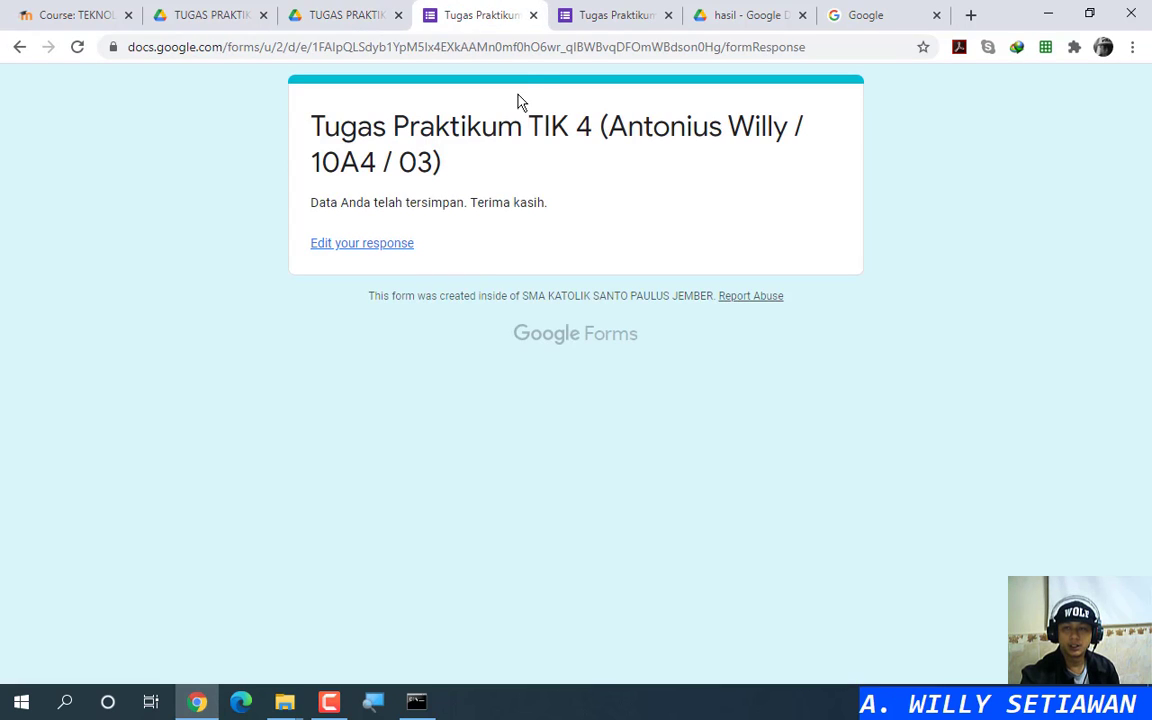
# Step: Close the form response tab and follow the sample Google Forms link in the assignment PDF
pyautogui.click(535, 17)
pyautogui.click(231, 12)
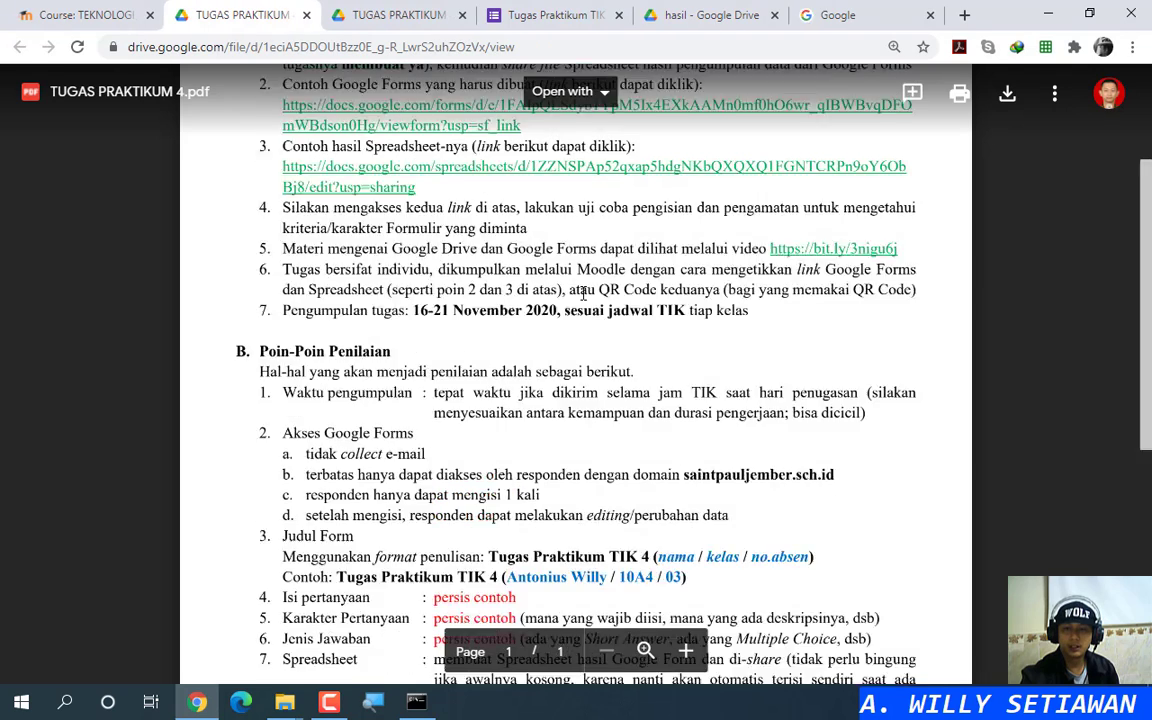
pyautogui.scroll(3, 583, 292)
pyautogui.click(495, 232)
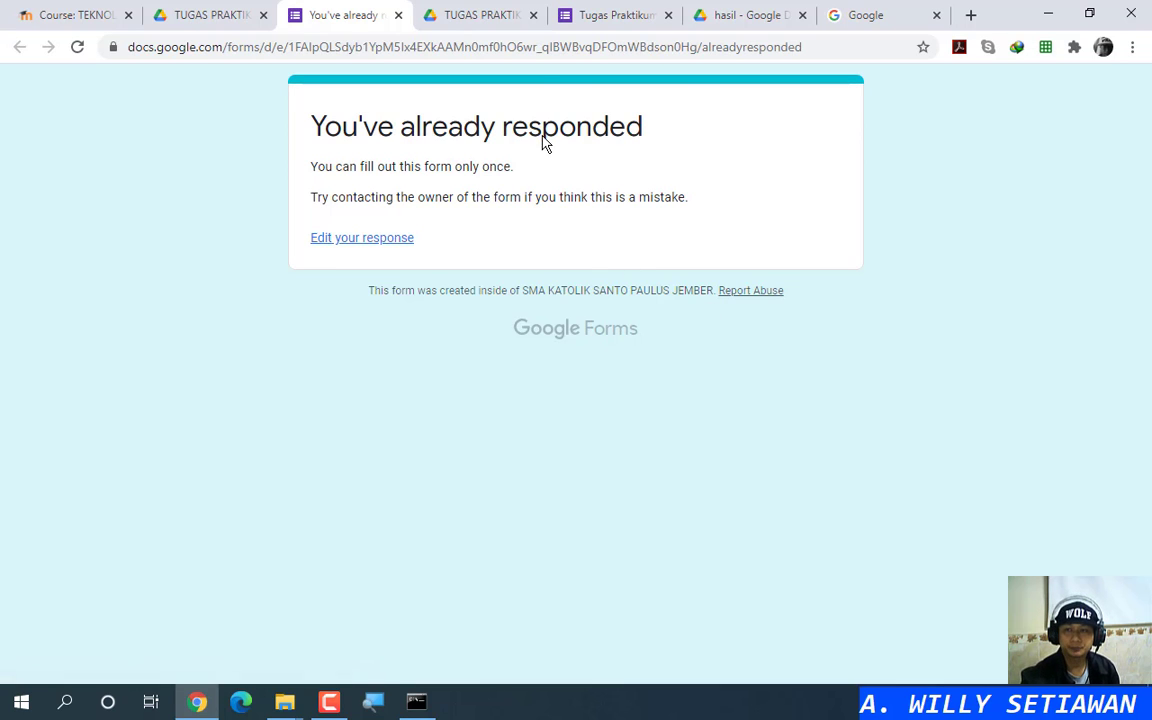
# Step: Open the submitted response via 'Edit your response' and scroll through its prefilled answers
pyautogui.click(592, 14)
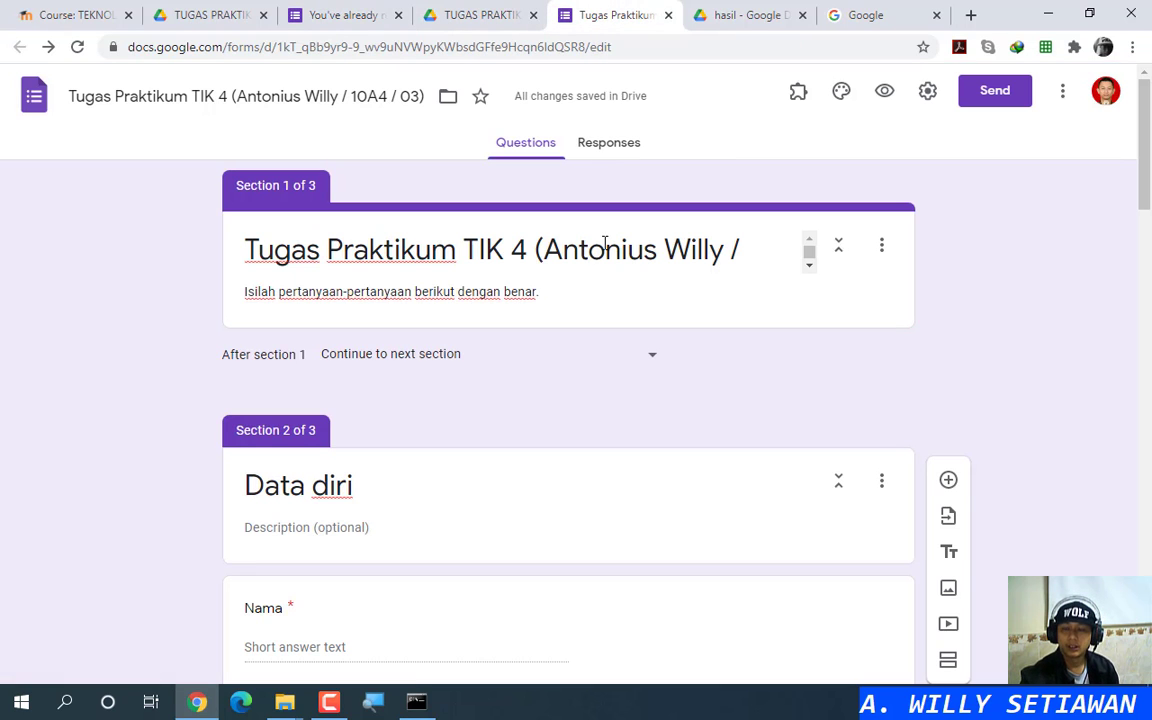
pyautogui.click(347, 12)
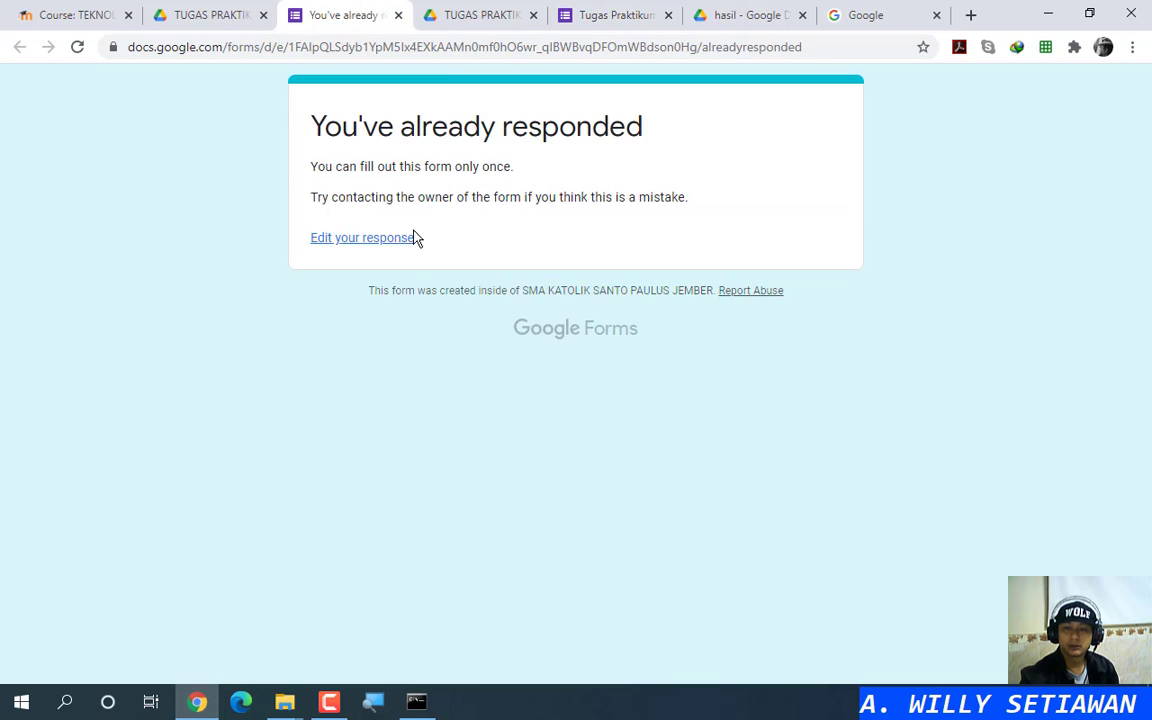
pyautogui.click(368, 238)
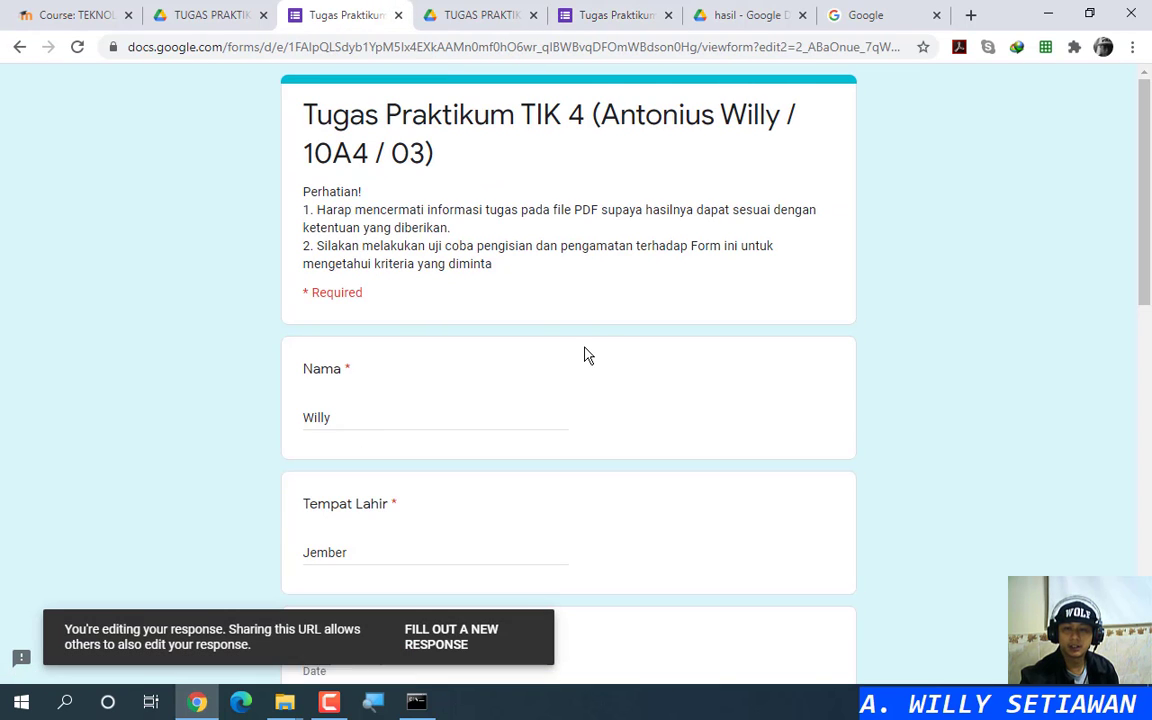
pyautogui.scroll(-8, 584, 370)
pyautogui.scroll(-2, 584, 390)
pyautogui.scroll(15, 580, 390)
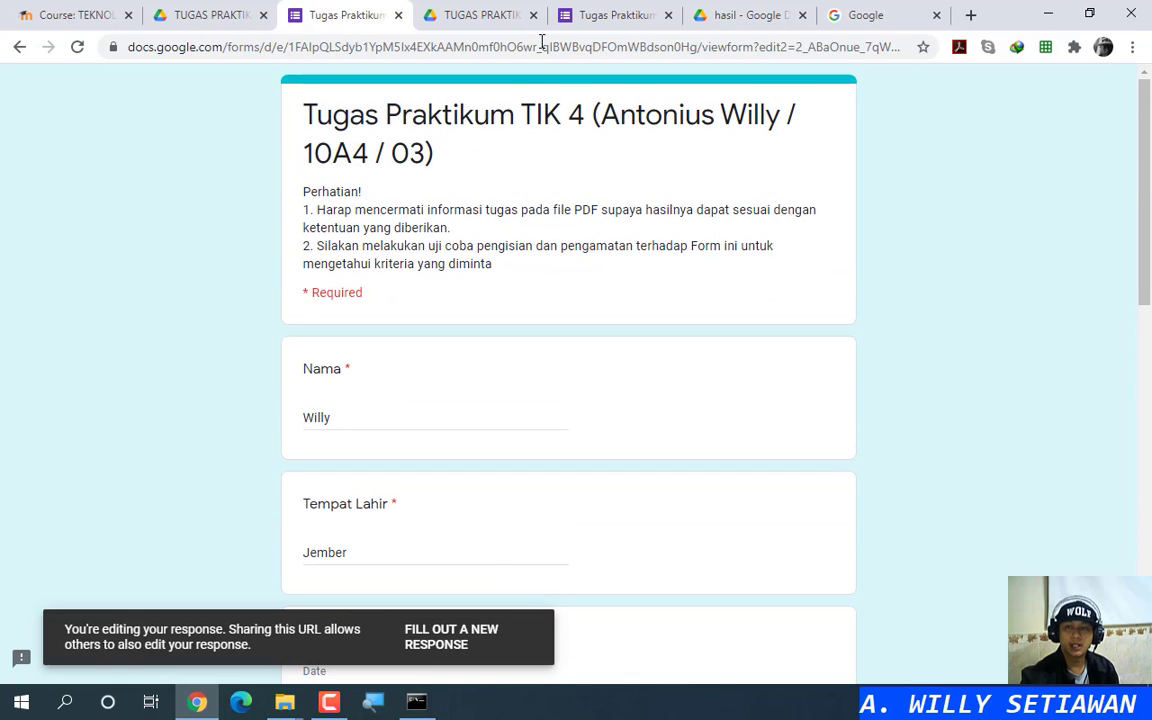
# Step: Read through the assignment instructions PDF, then come back to the form editor
pyautogui.click(588, 14)
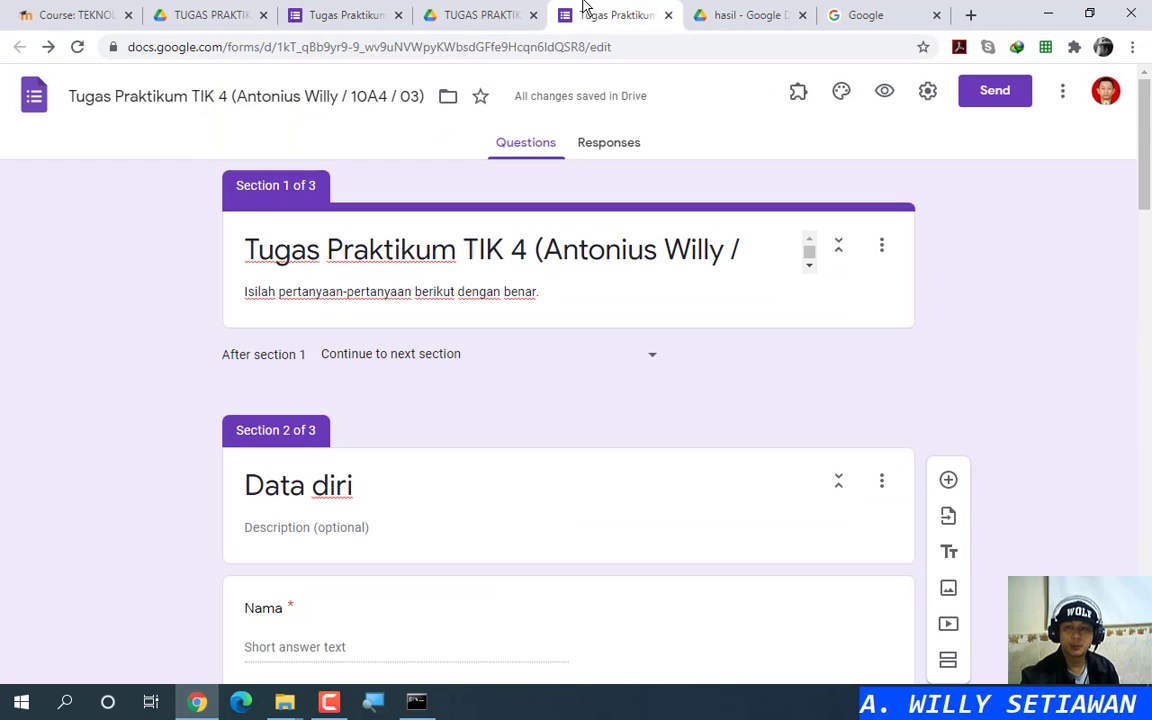
pyautogui.click(345, 14)
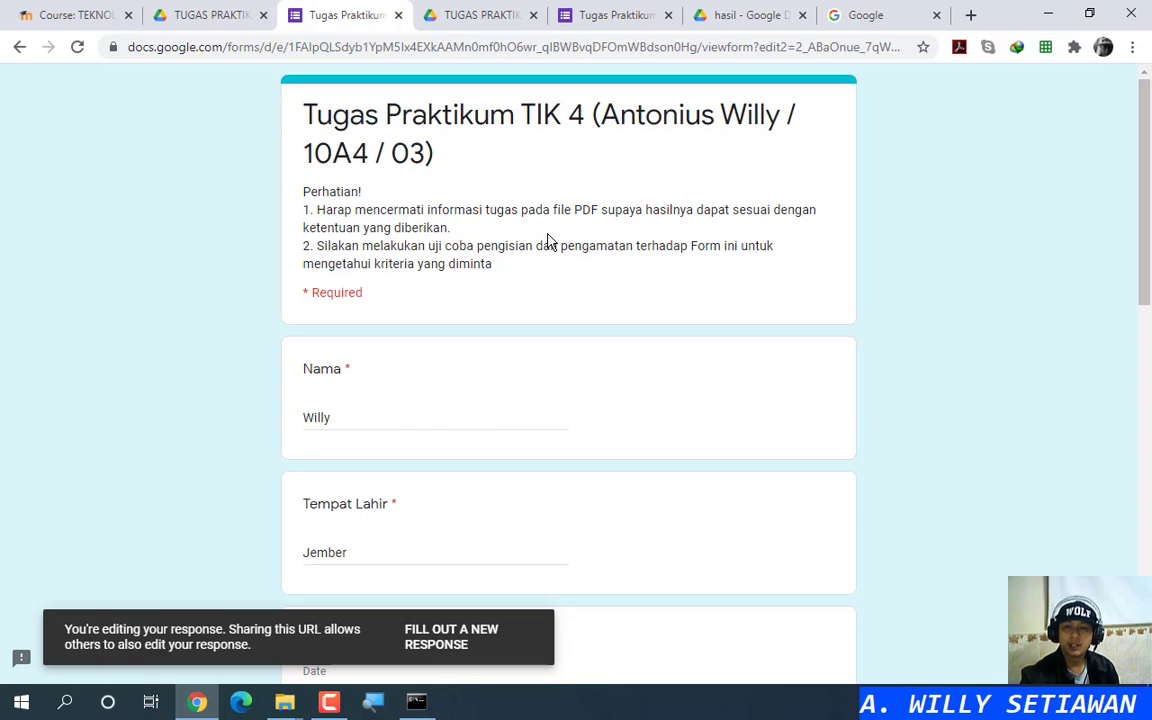
pyautogui.click(205, 14)
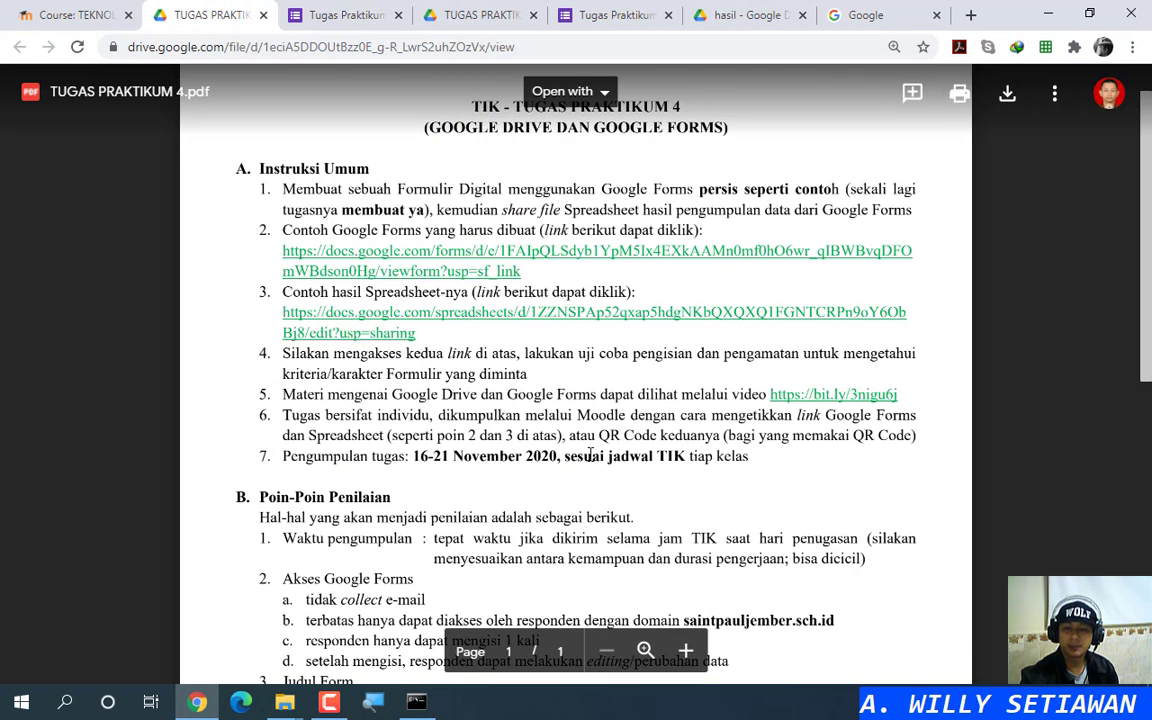
pyautogui.scroll(-3, 600, 452)
pyautogui.scroll(-2, 660, 420)
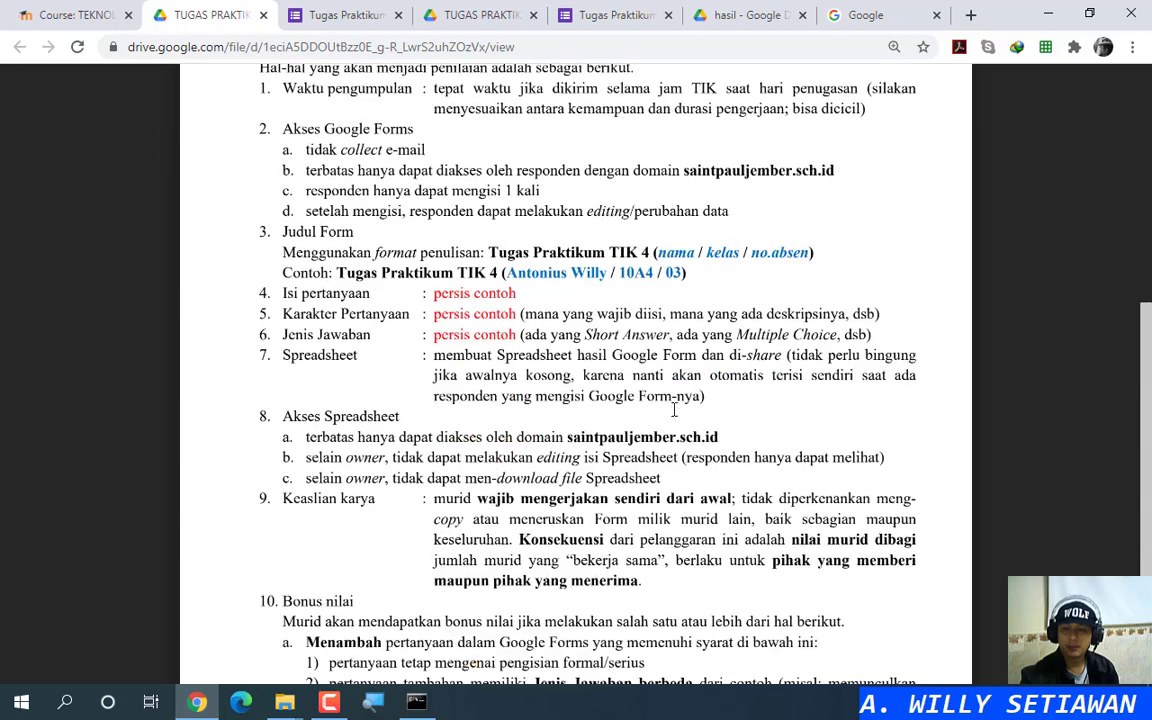
pyautogui.scroll(4, 690, 330)
pyautogui.scroll(-3, 705, 274)
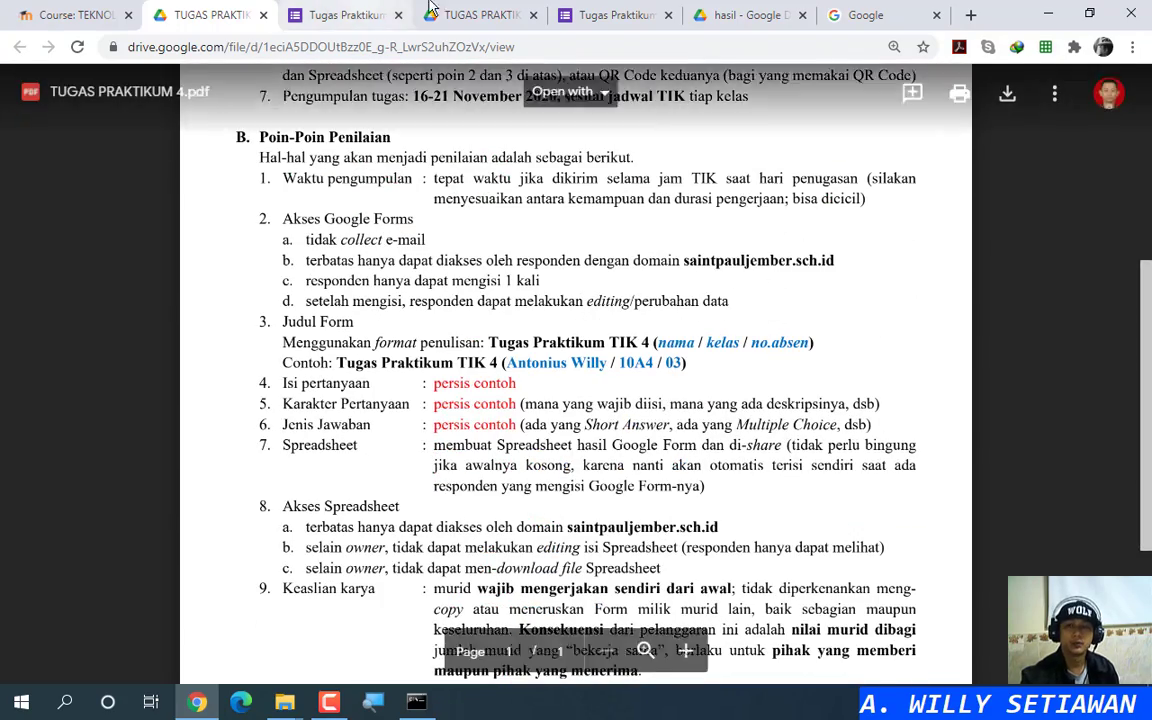
pyautogui.click(608, 15)
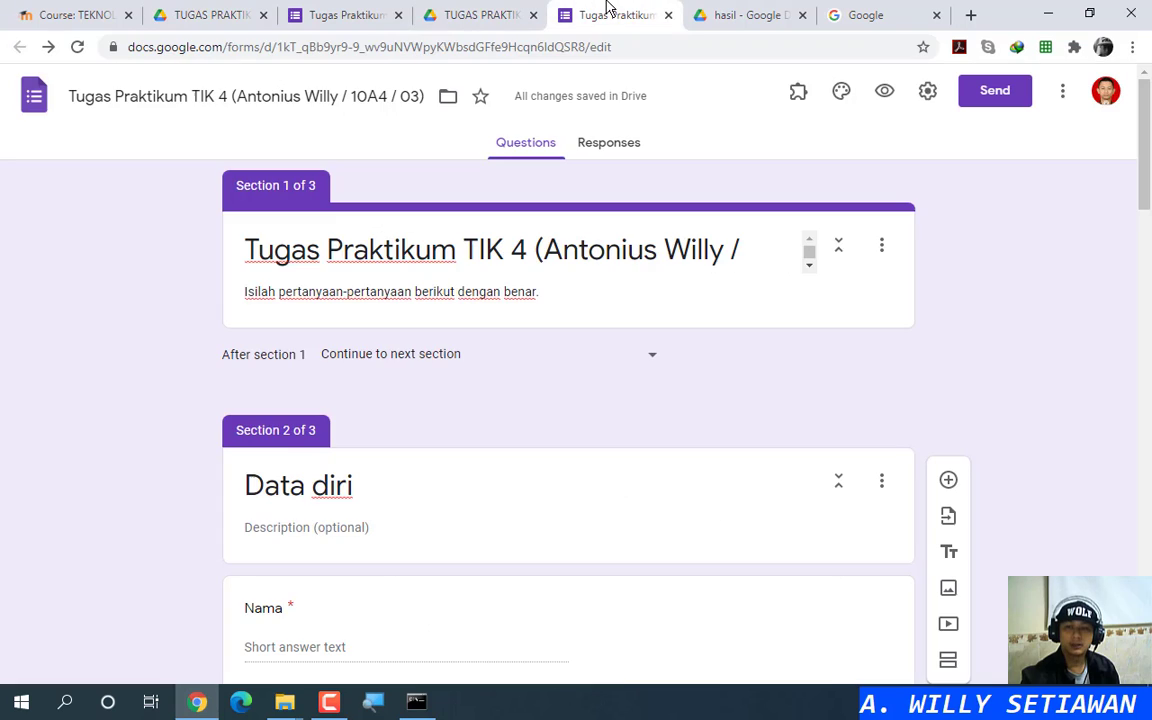
# Step: Open the form's Settings and compare them against the PDF's Google Forms access criteria
pyautogui.click(928, 95)
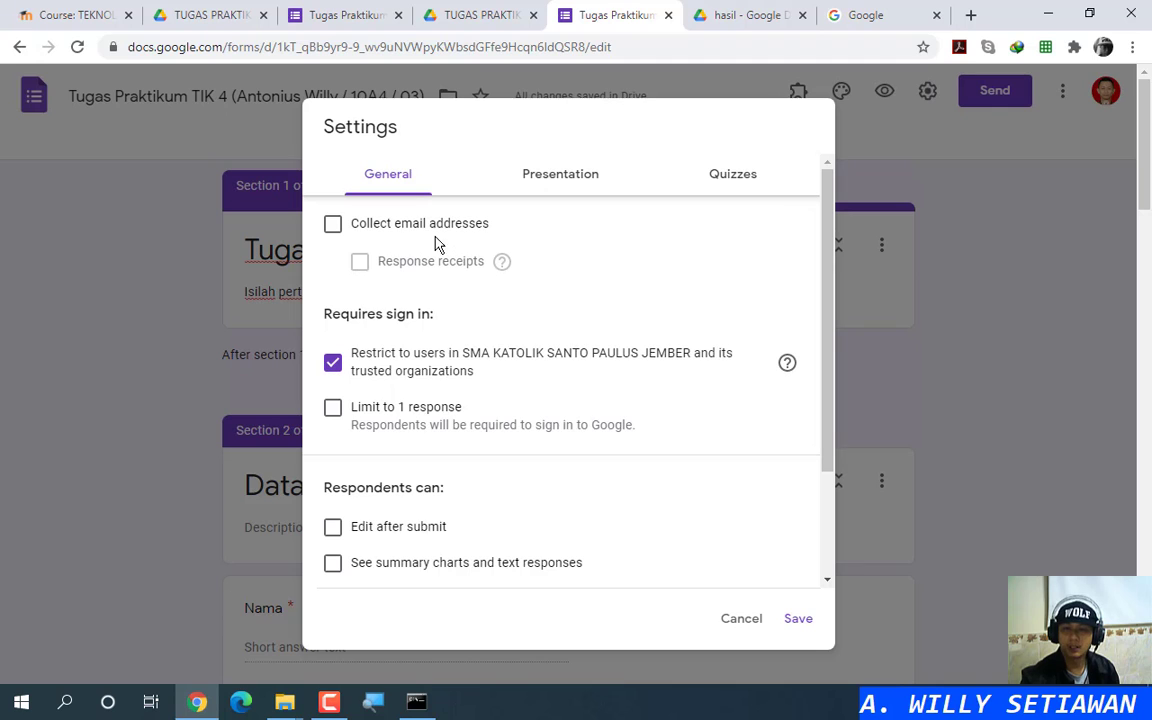
pyautogui.click(302, 12)
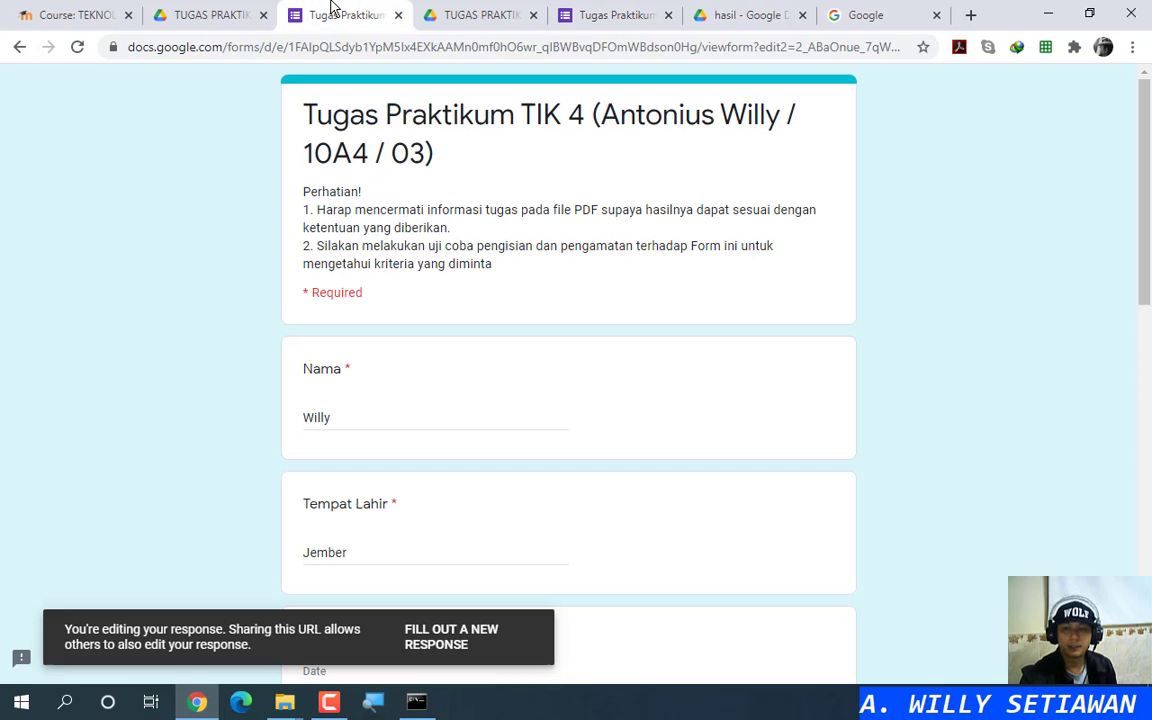
pyautogui.click(212, 18)
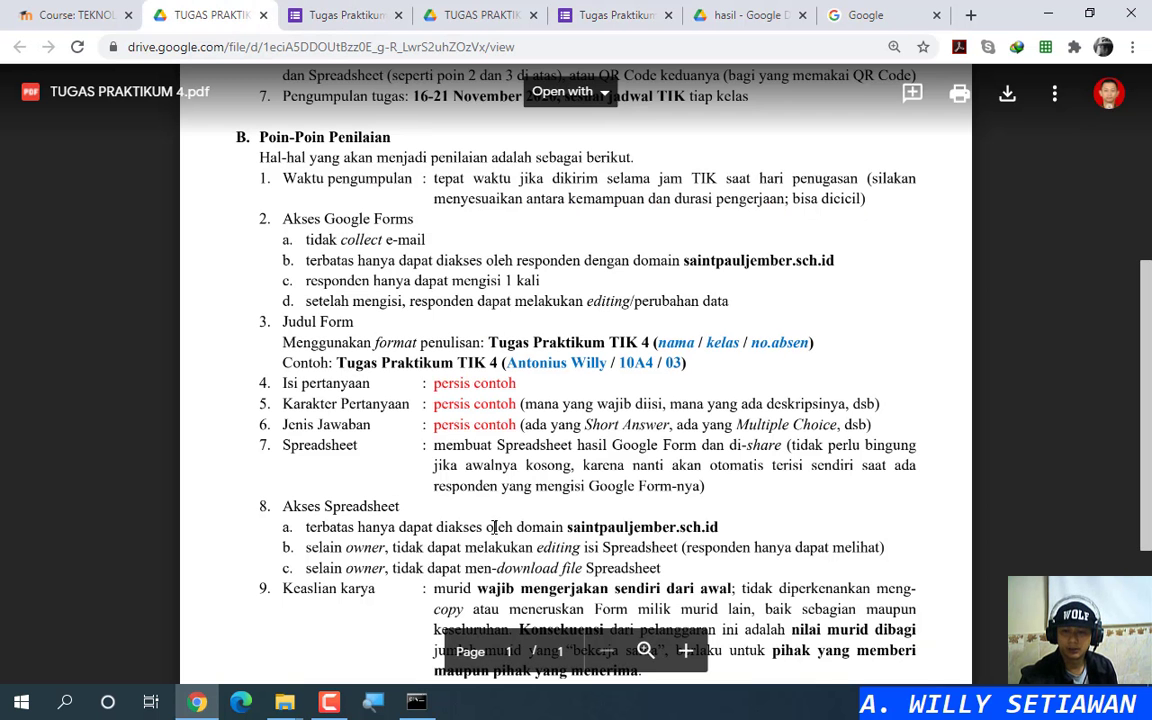
pyautogui.scroll(-3, 465, 485)
pyautogui.scroll(4, 463, 487)
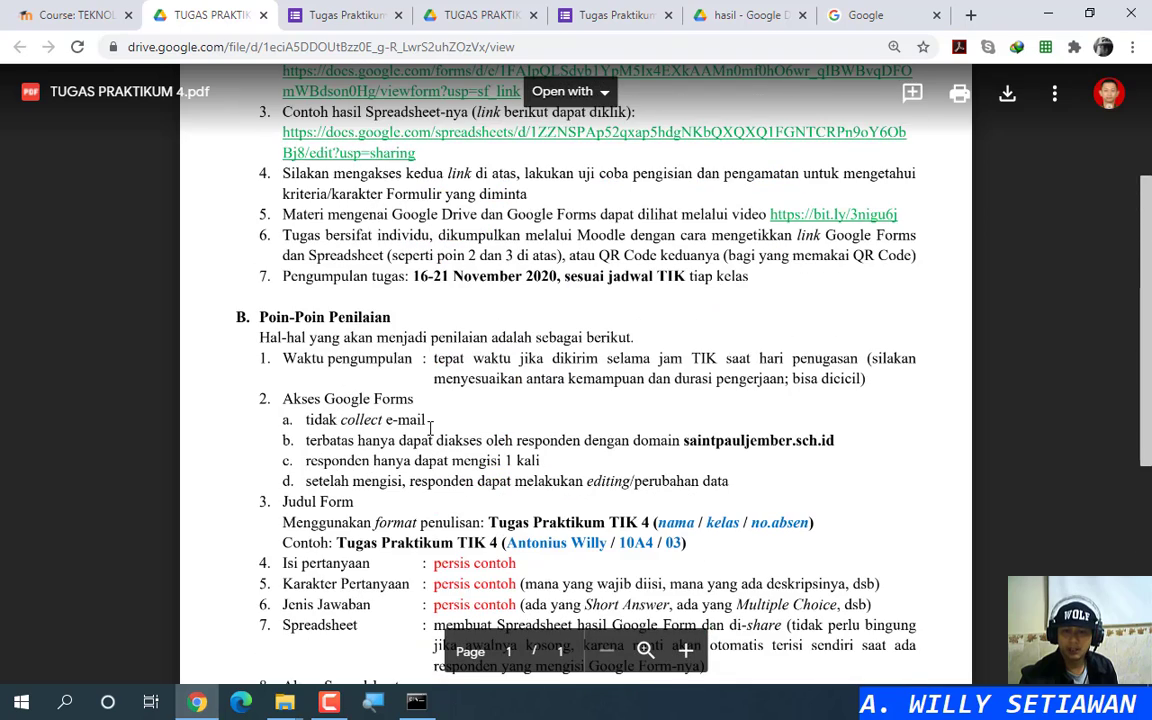
pyautogui.press('ctrl')
pyautogui.press('ctrl')
pyautogui.press('ctrl')
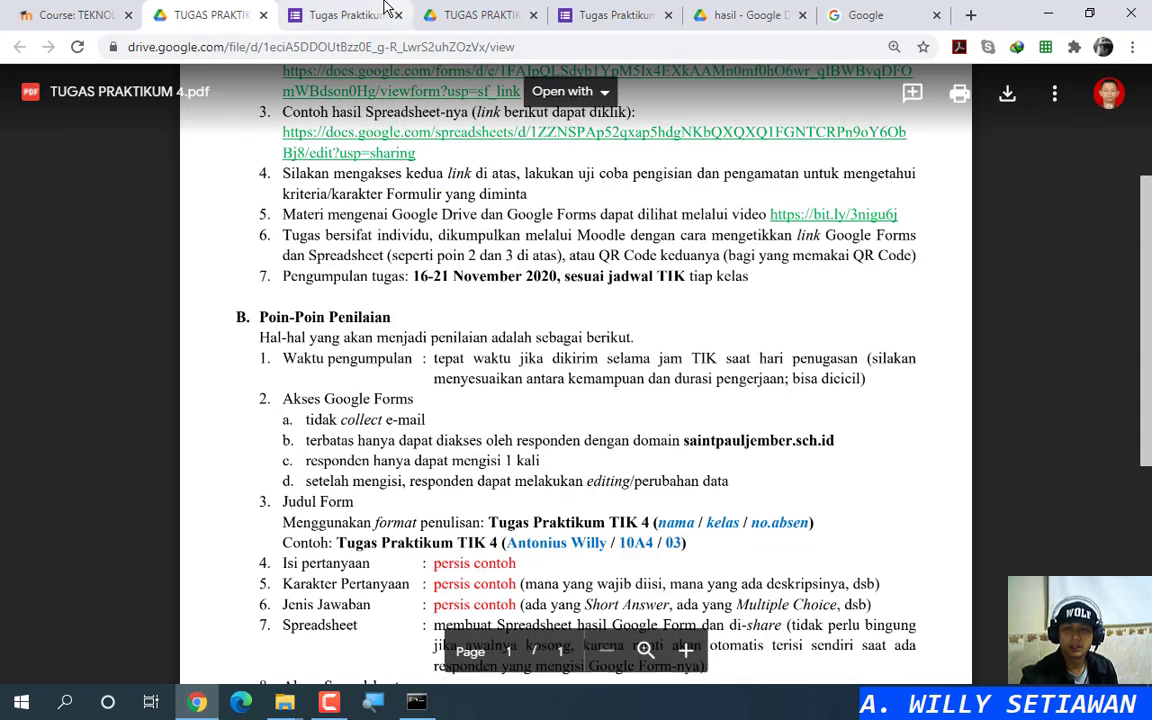
pyautogui.click(595, 14)
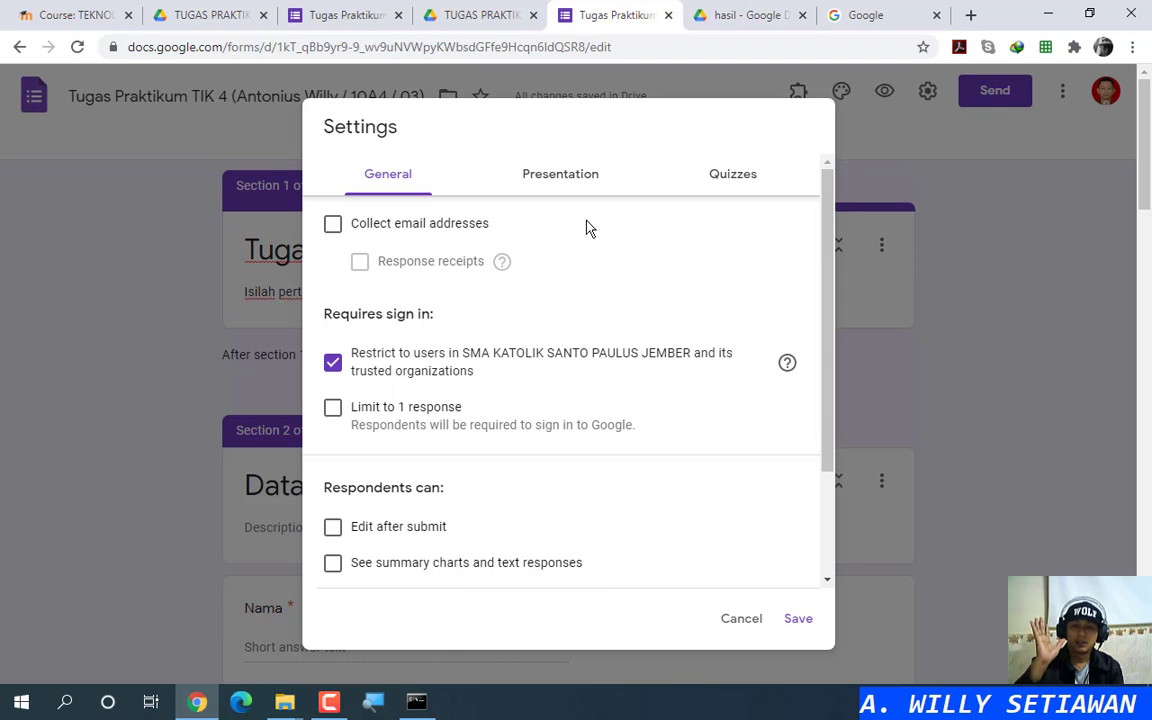
pyautogui.click(205, 14)
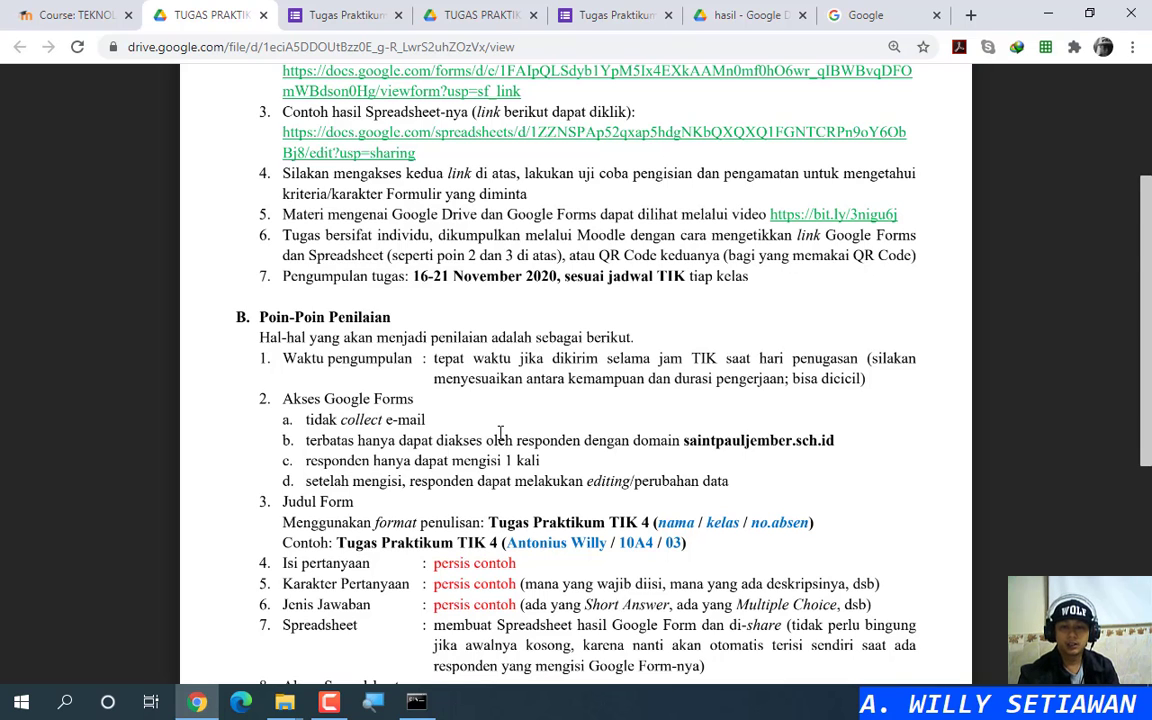
pyautogui.scroll(-3, 490, 390)
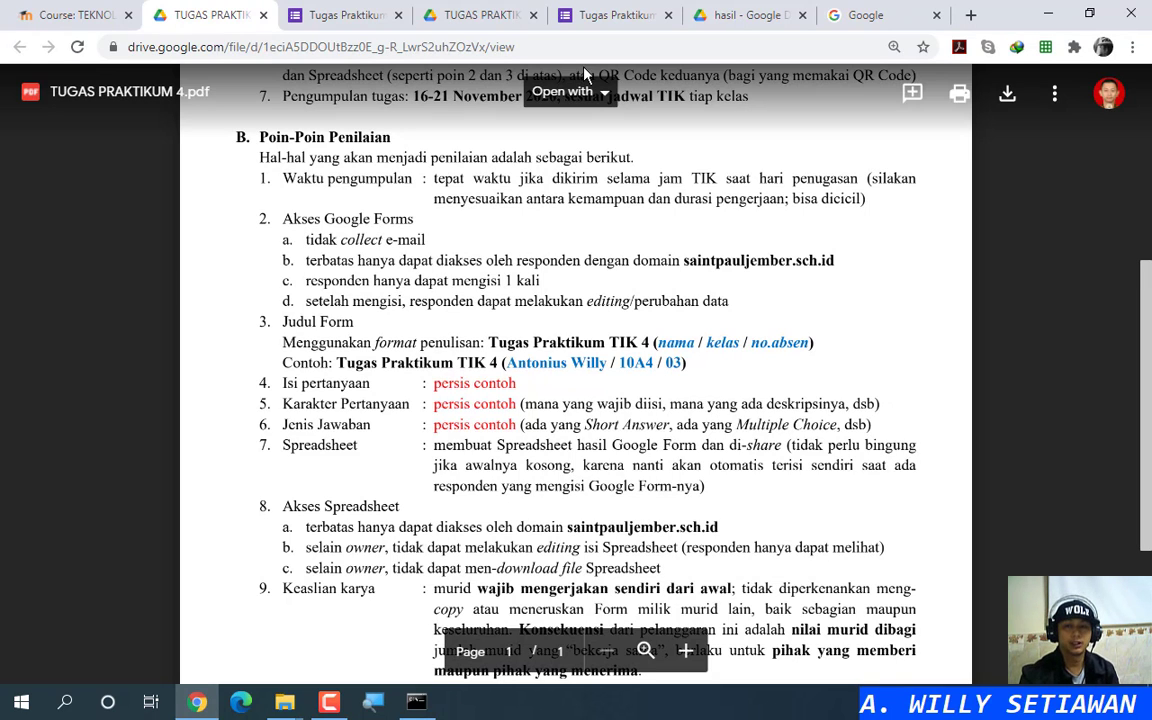
pyautogui.click(345, 15)
pyautogui.click(622, 15)
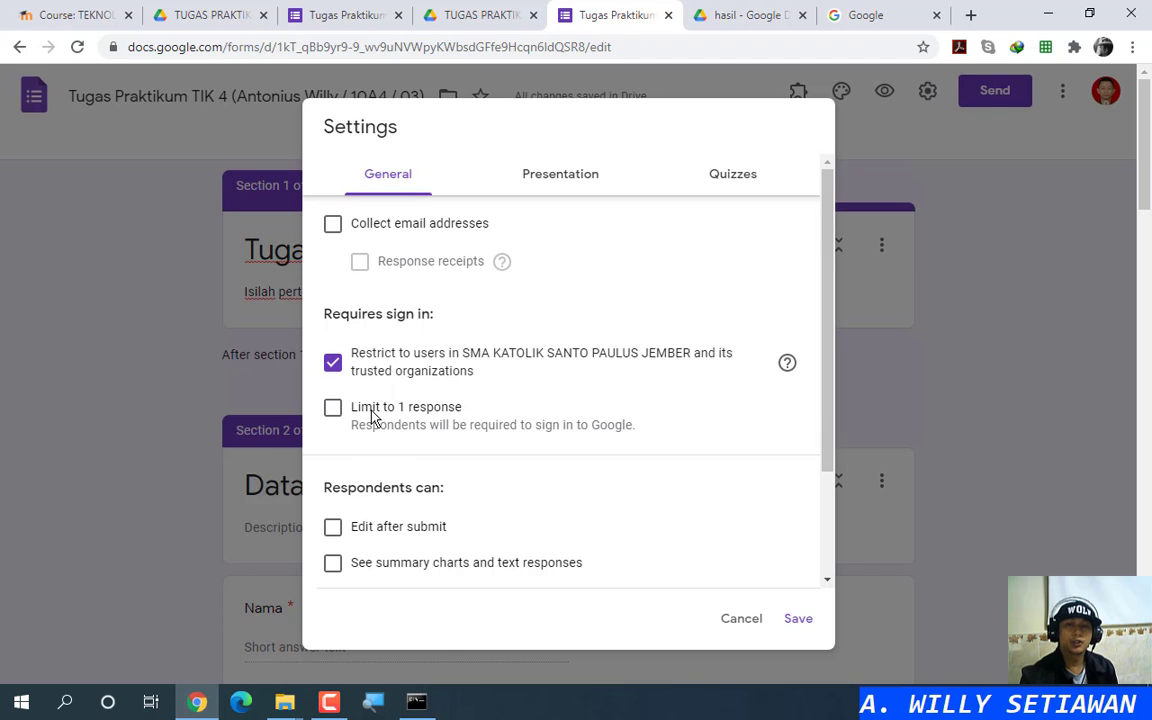
pyautogui.click(210, 12)
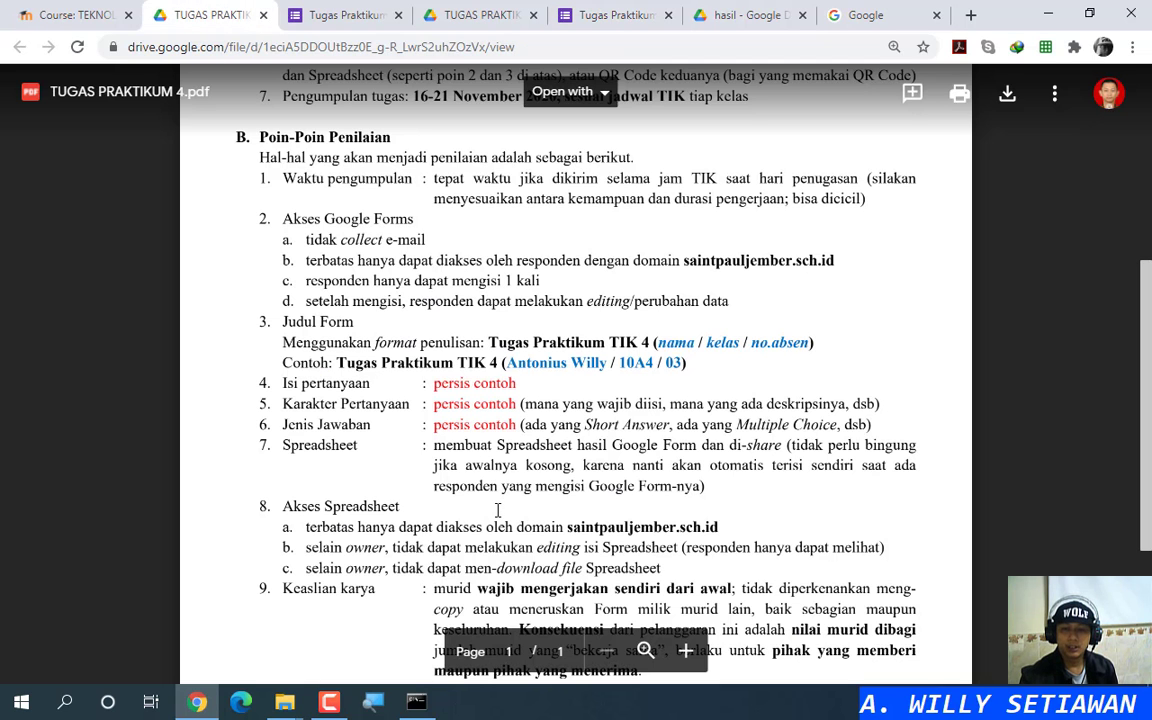
pyautogui.click(497, 280)
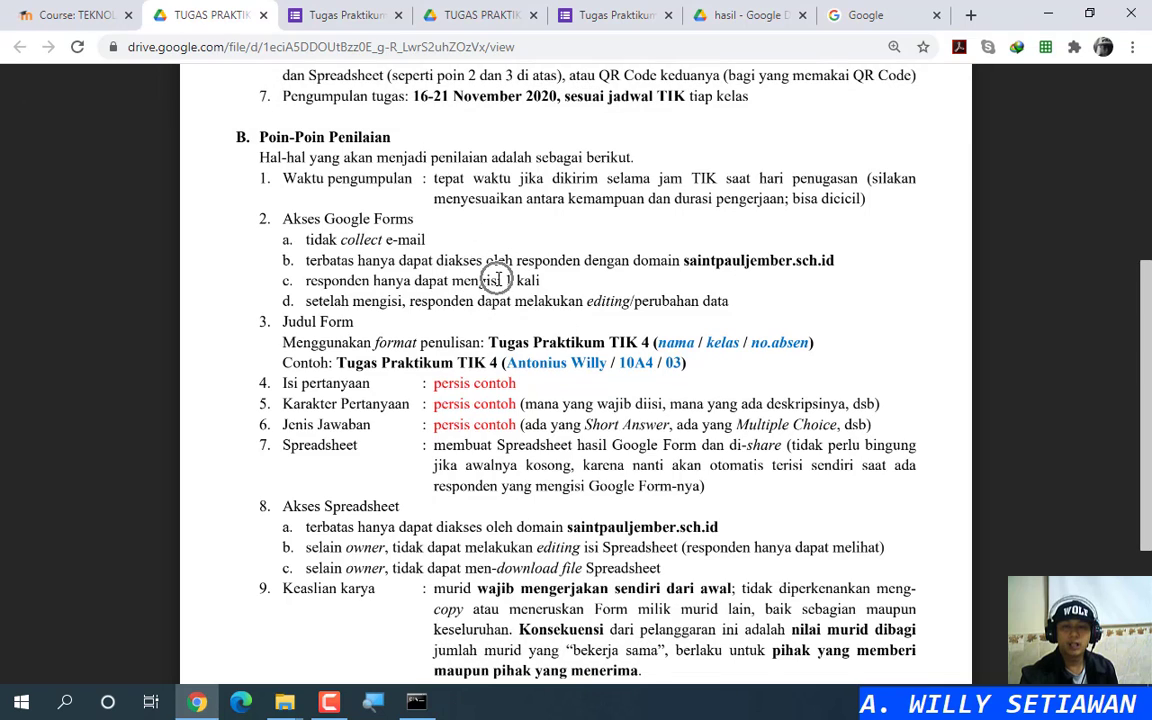
pyautogui.click(600, 15)
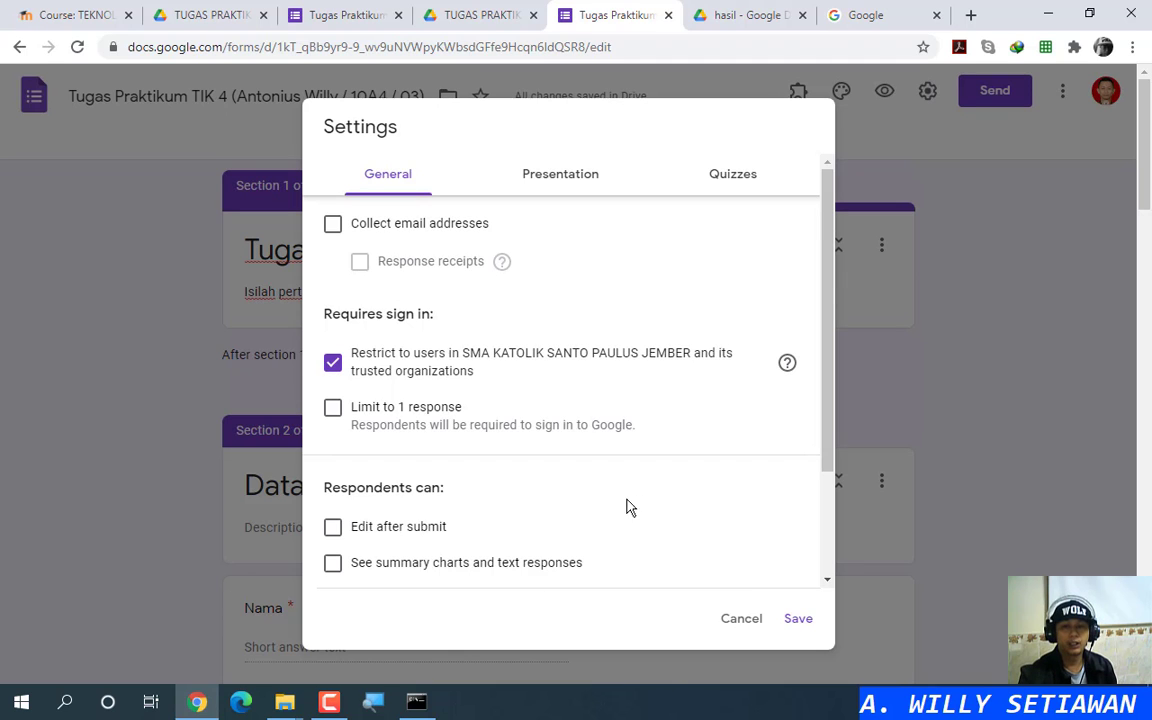
pyautogui.click(215, 12)
# Step: Read the PDF down to '10. Bonus nilai' and check it against the form's general settings
pyautogui.scroll(-3, 483, 244)
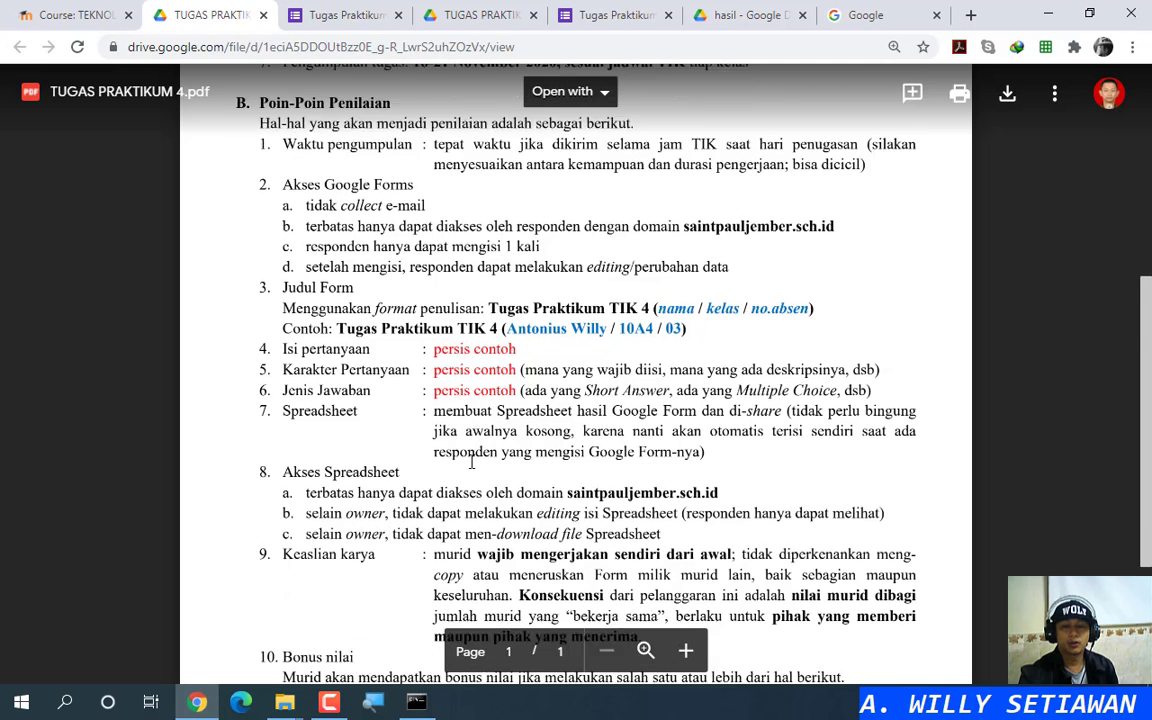
pyautogui.click(594, 12)
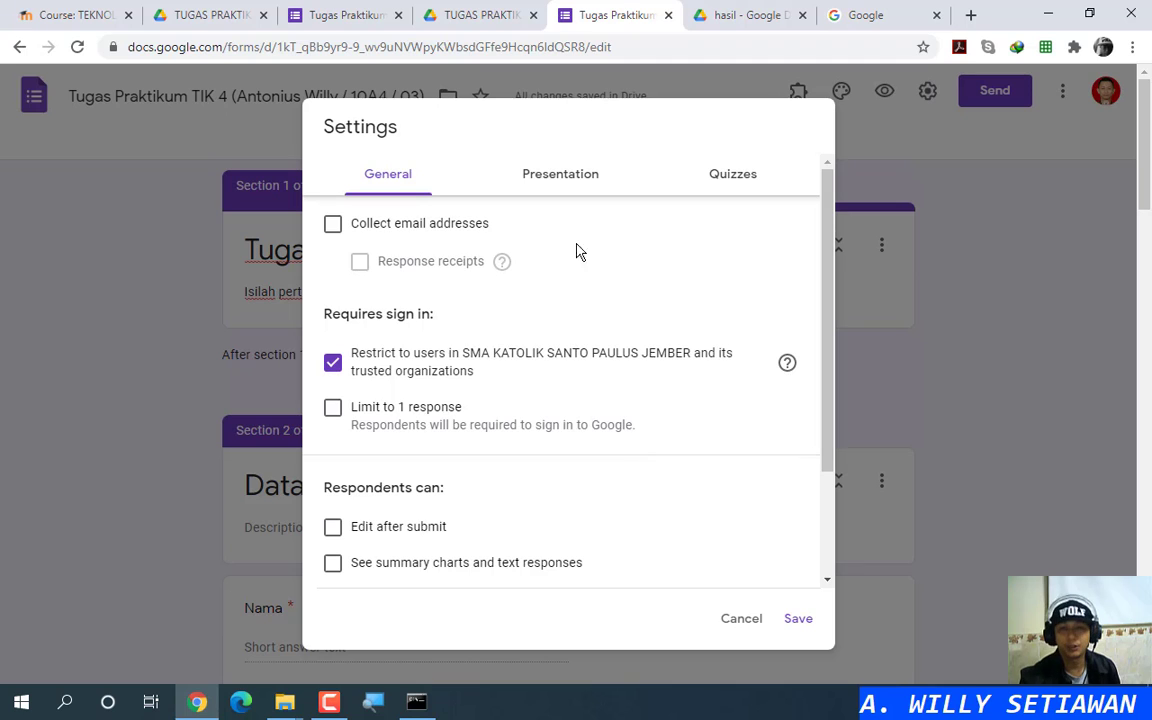
pyautogui.click(227, 10)
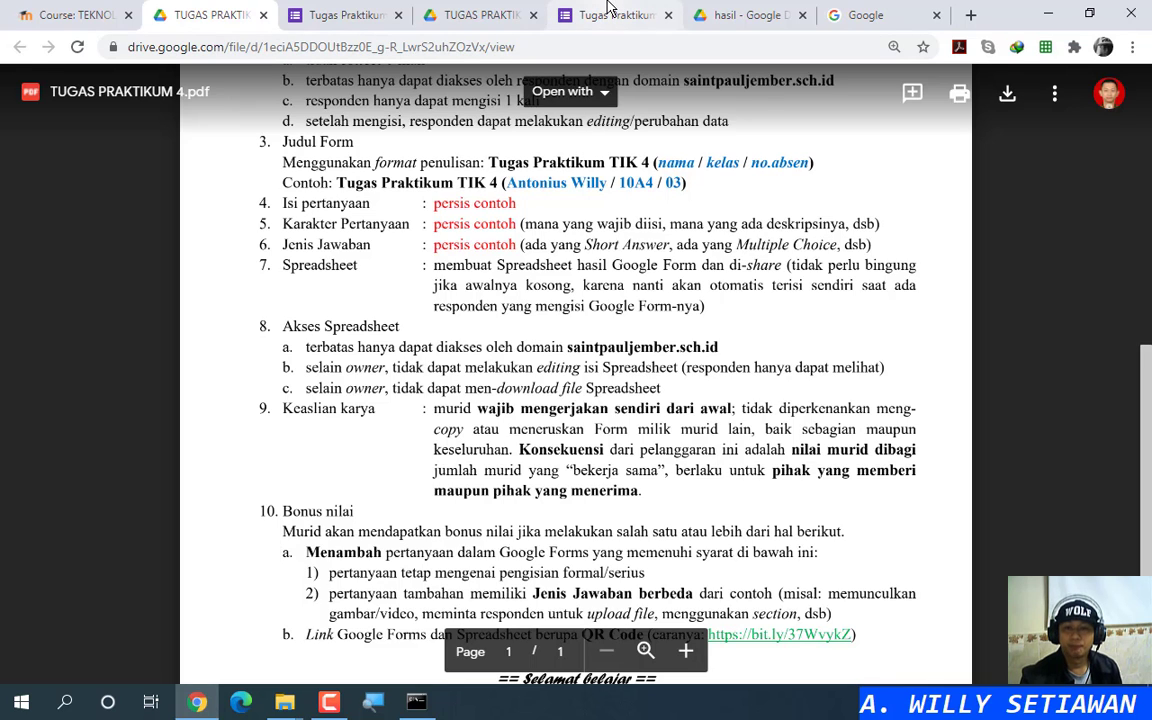
pyautogui.click(609, 14)
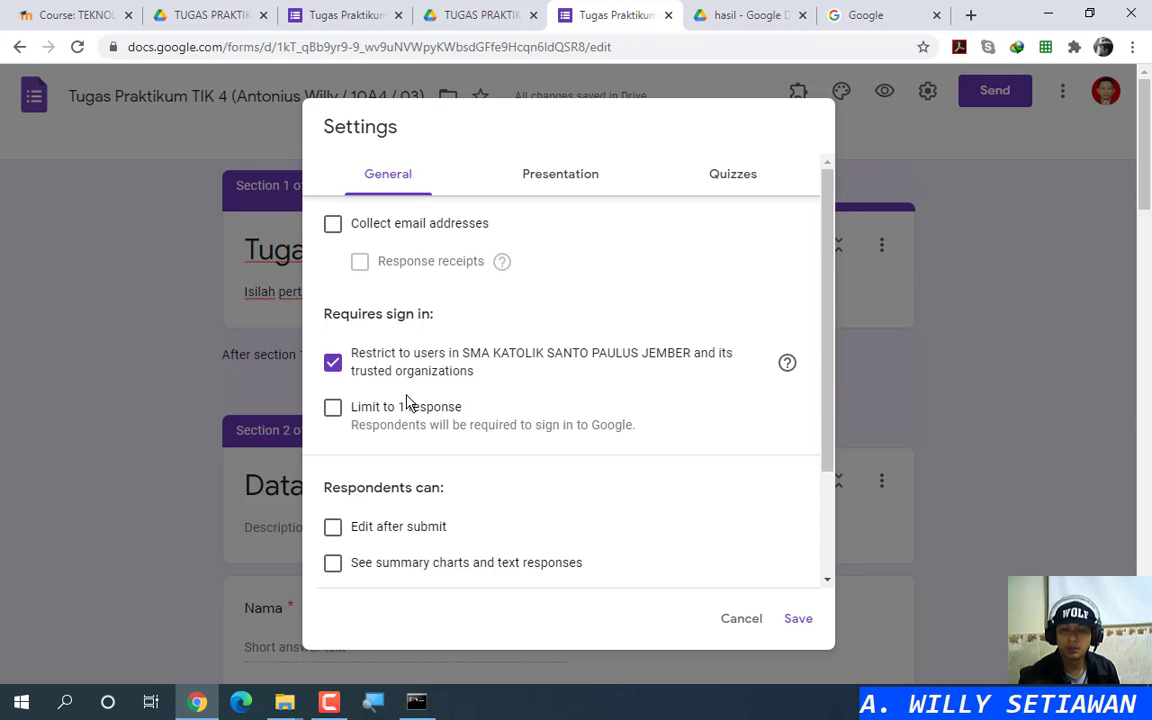
# Step: Limit responses to one per person, allow editing after submit, and hide the 'submit another response' link
pyautogui.click(333, 409)
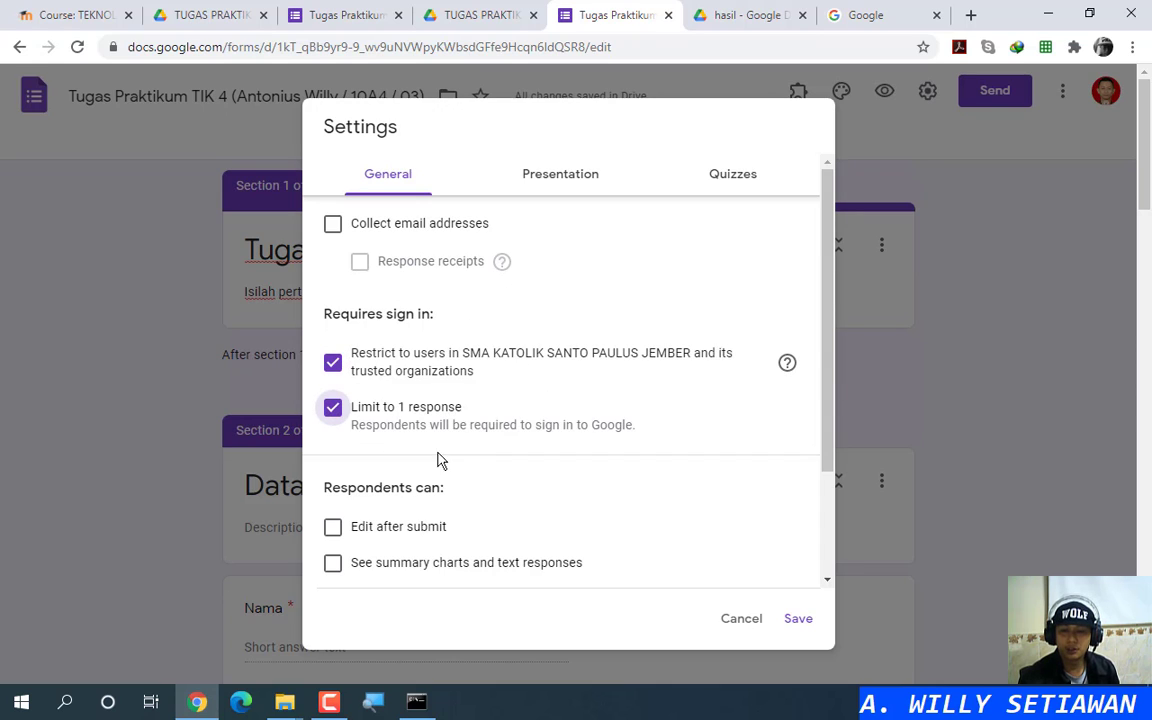
pyautogui.click(348, 530)
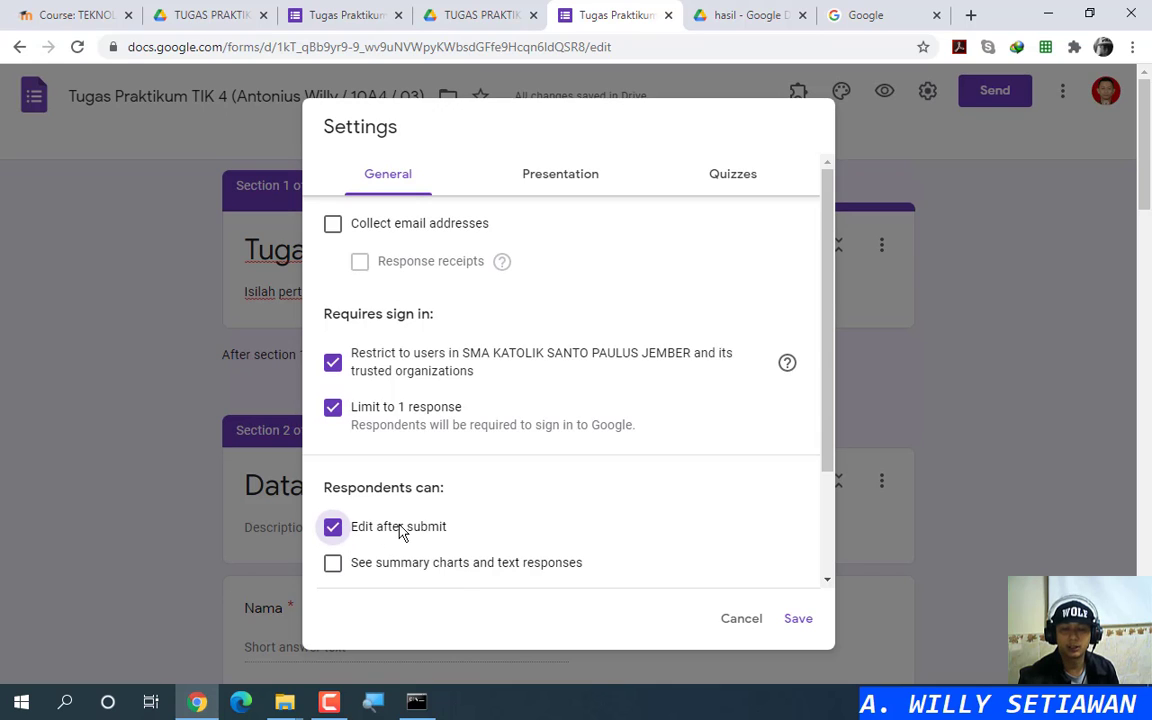
pyautogui.click(565, 178)
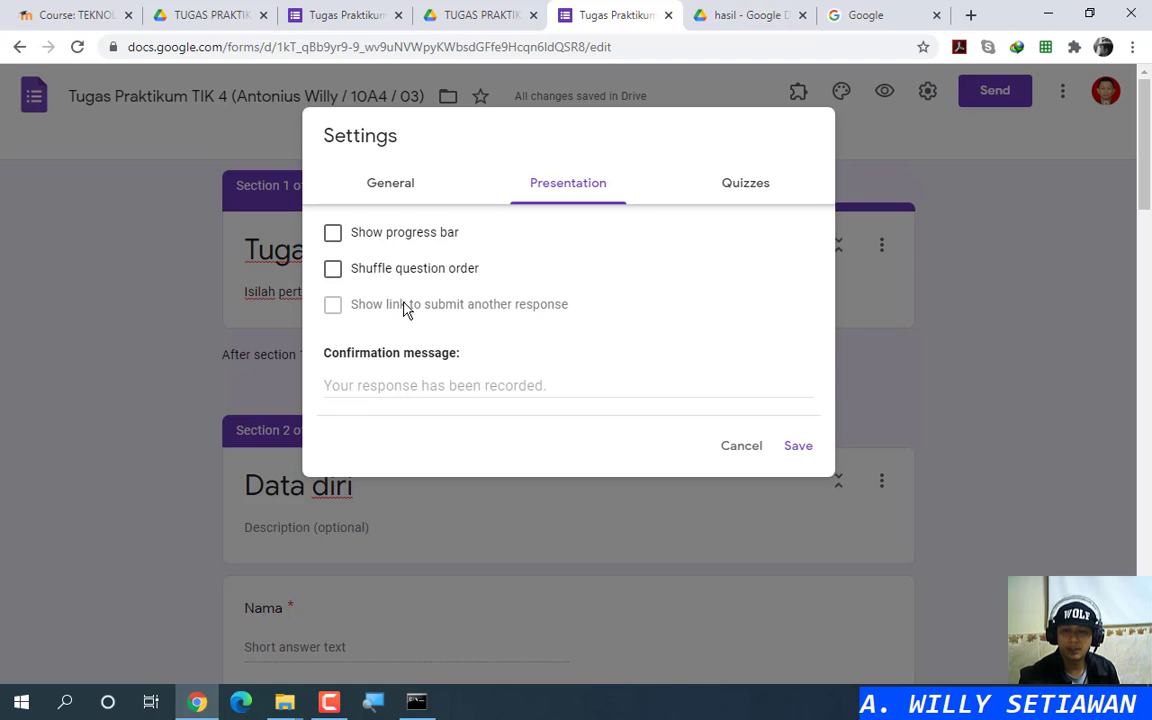
pyautogui.click(383, 185)
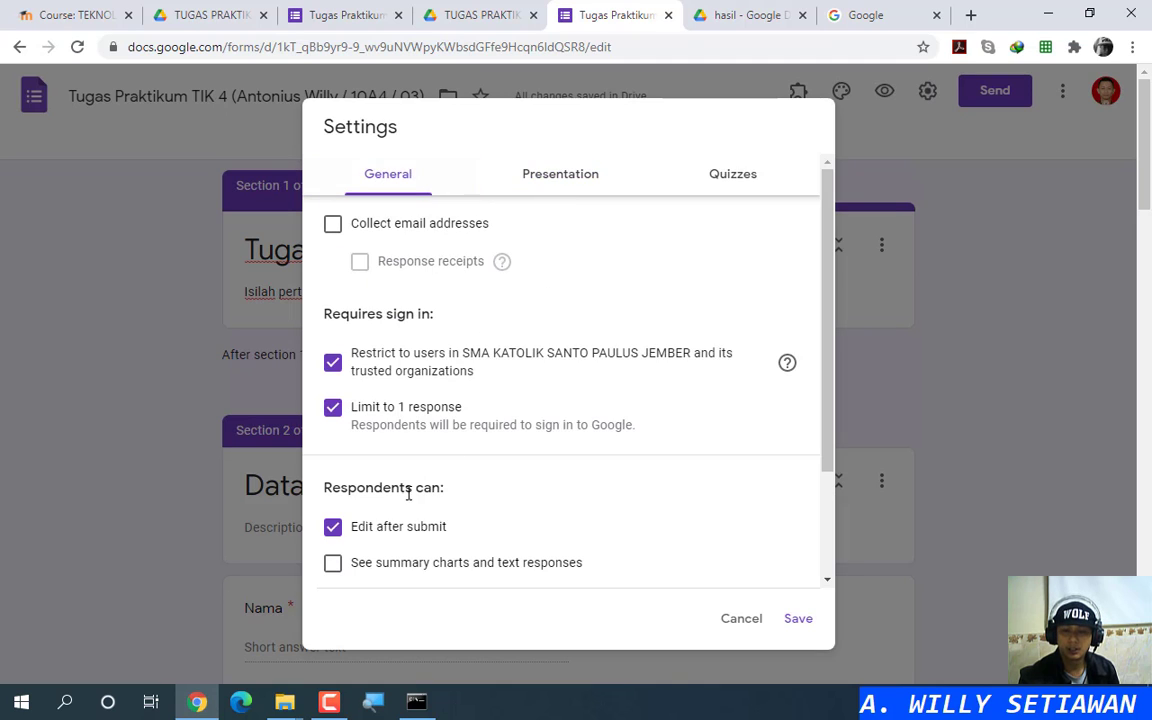
pyautogui.click(333, 410)
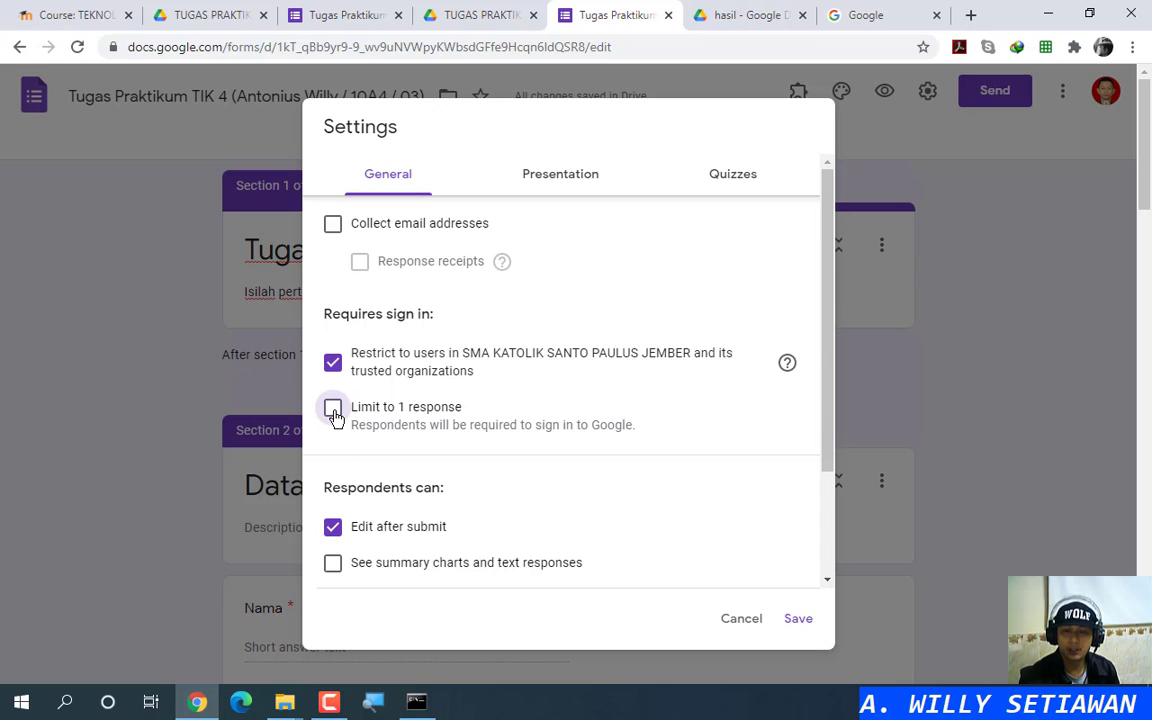
pyautogui.click(546, 176)
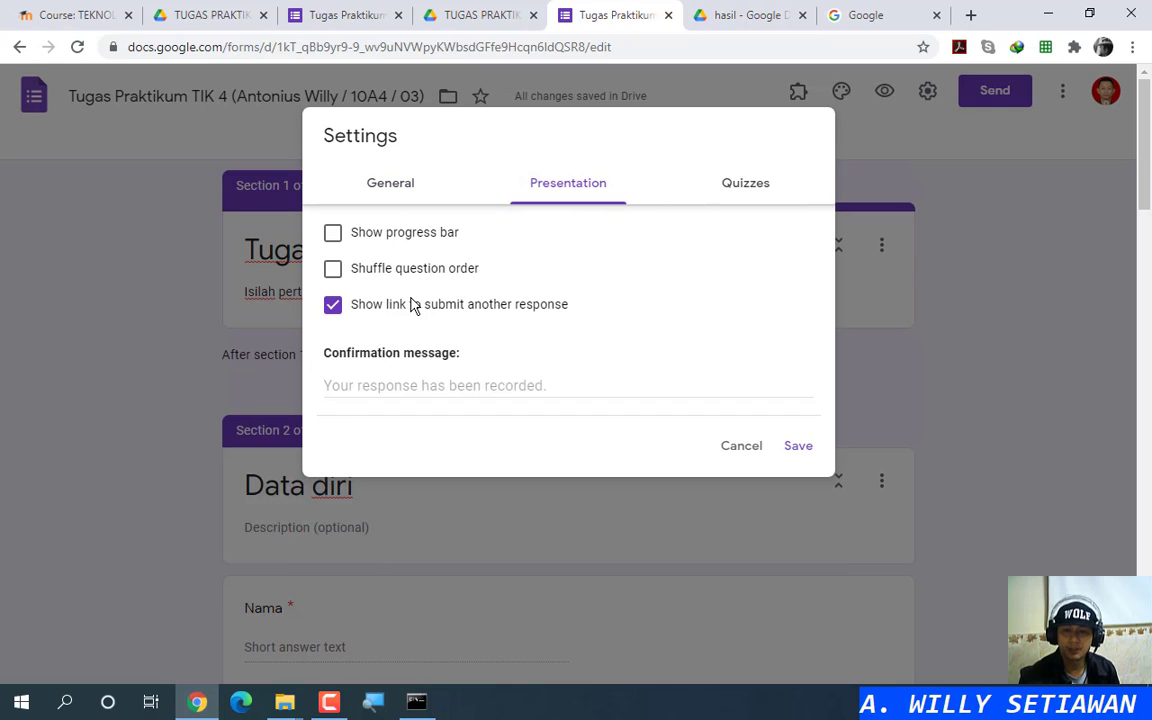
pyautogui.click(354, 310)
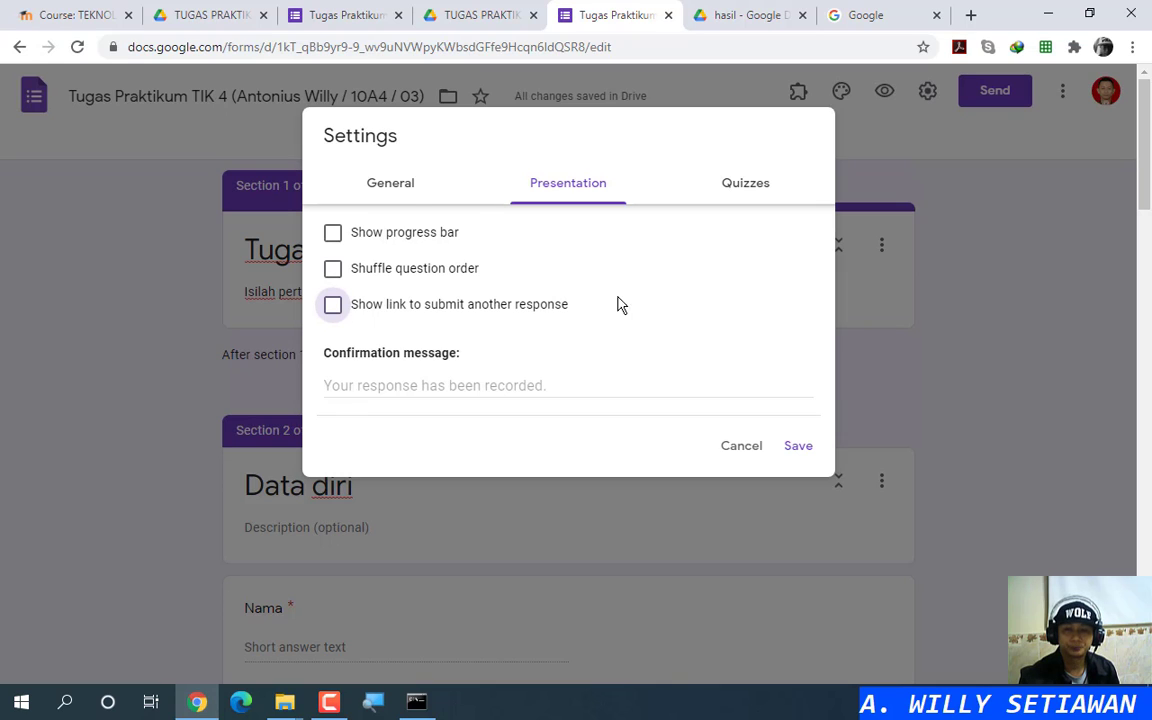
pyautogui.click(405, 183)
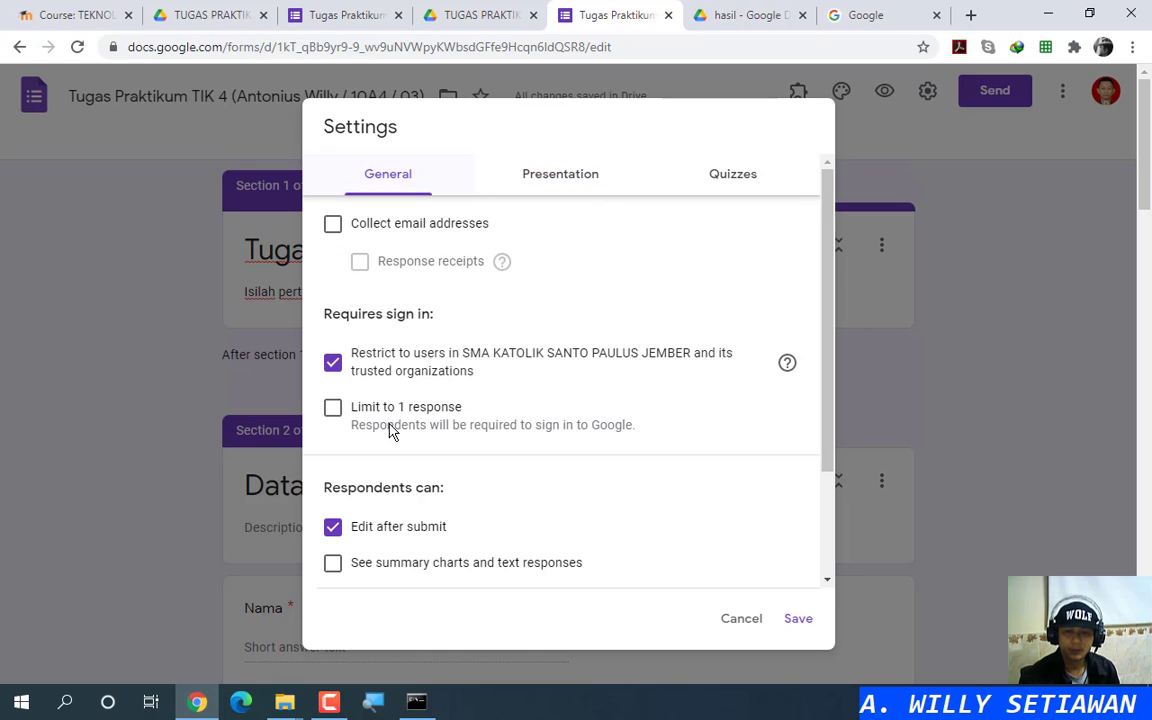
pyautogui.click(335, 409)
# Step: Set the confirmation message to 'Terima kasih, data sudah tersimpan.' and save the settings
pyautogui.click(549, 183)
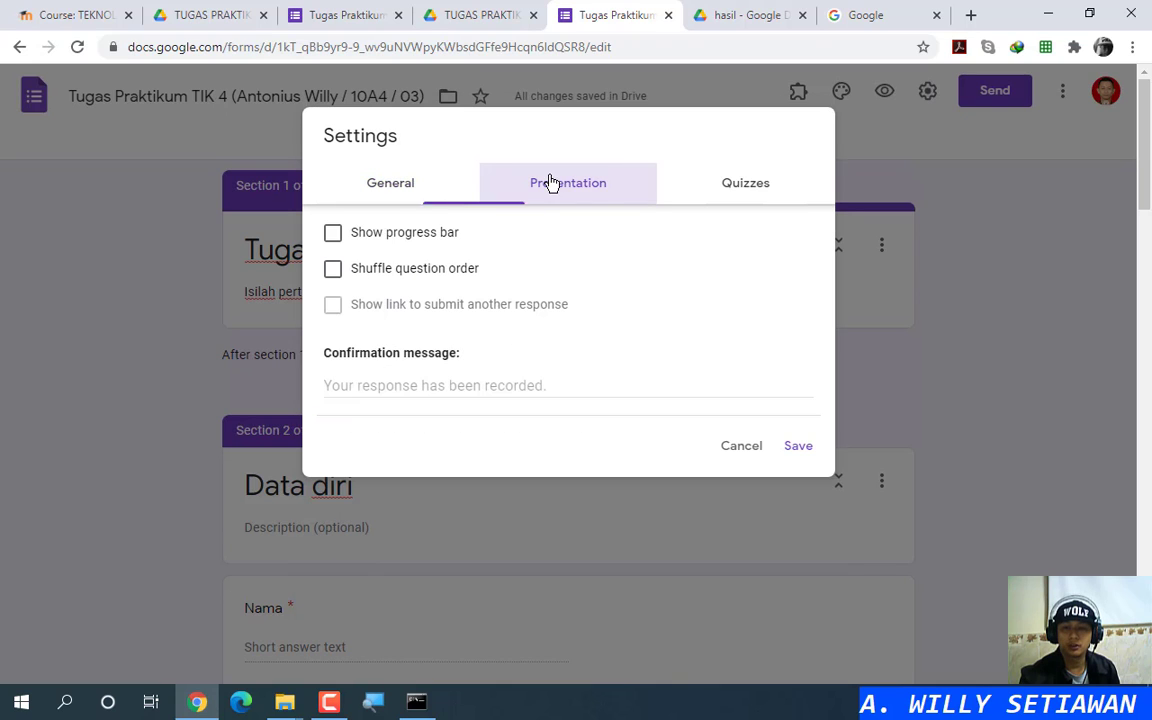
pyautogui.click(456, 384)
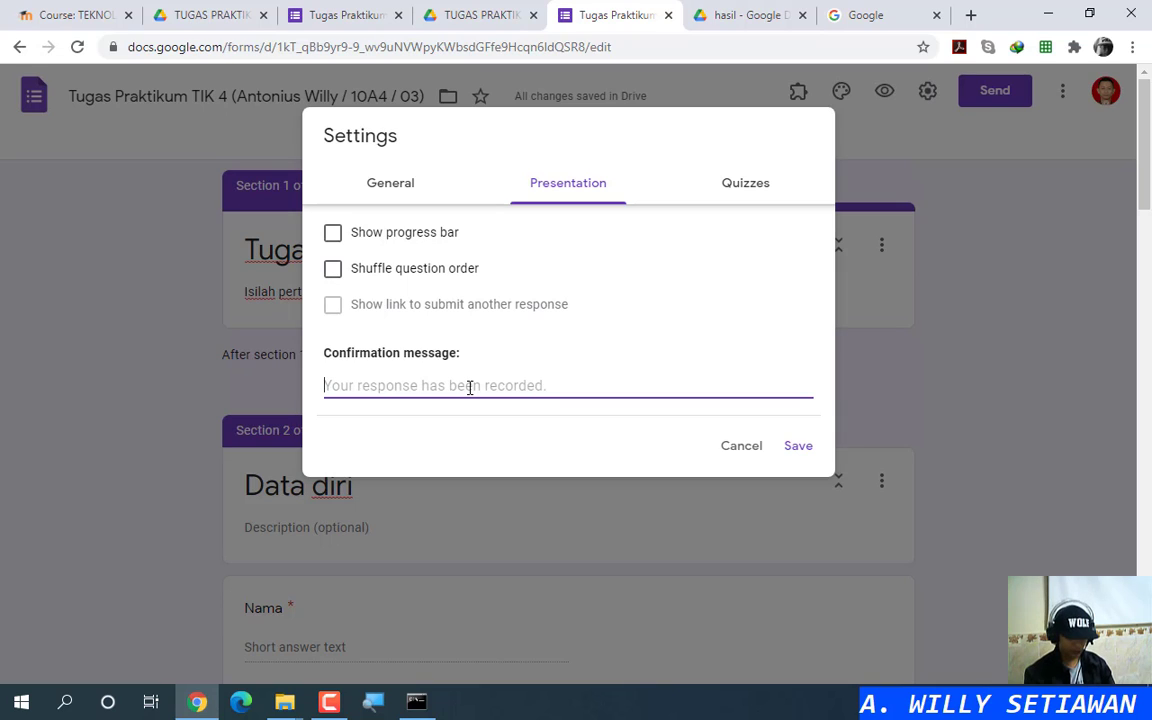
pyautogui.write('Terima kasi')
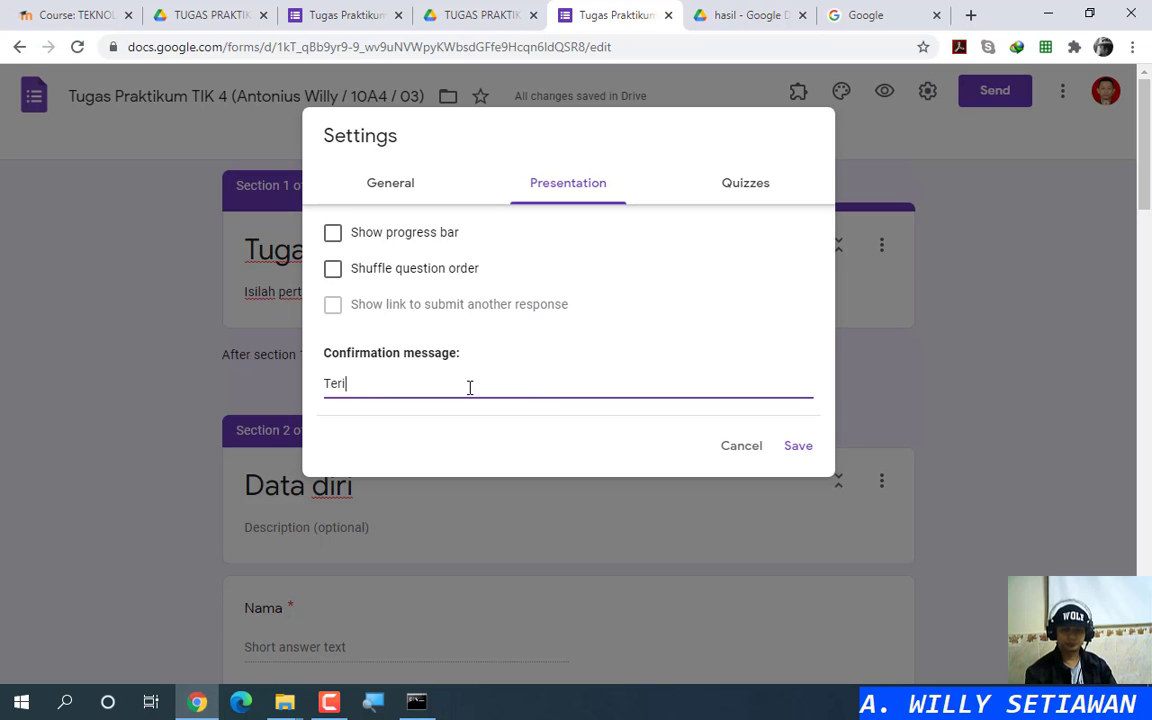
pyautogui.press('BackSpace')
pyautogui.write('ih')
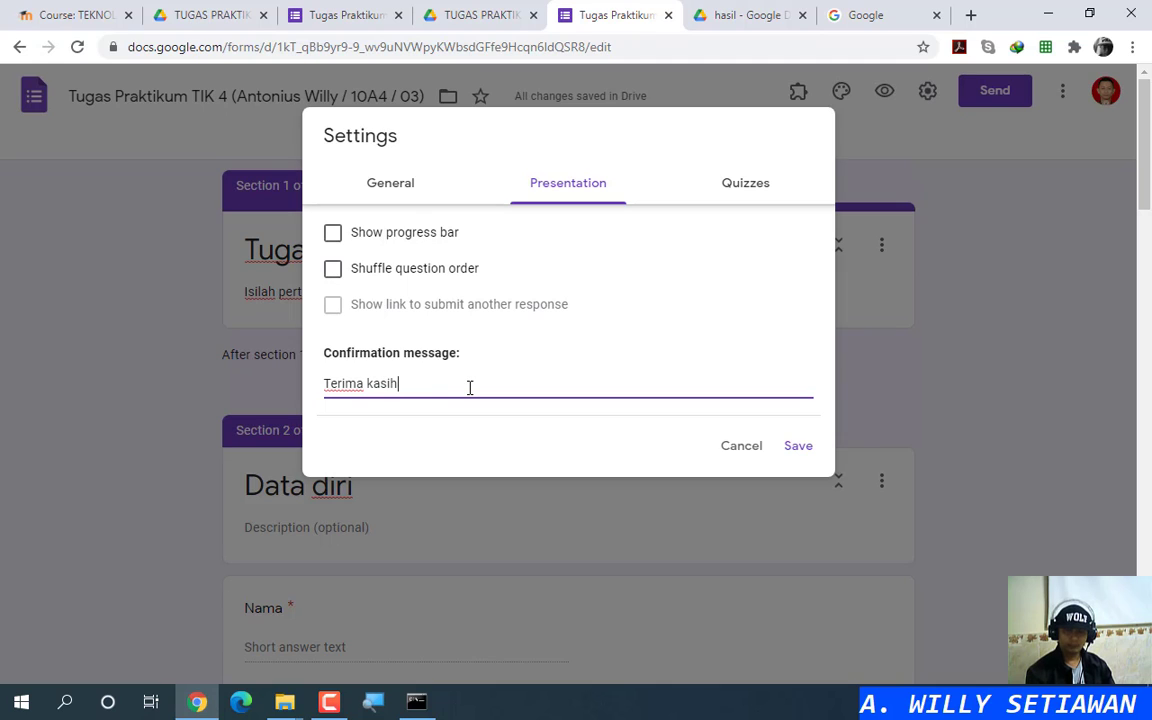
pyautogui.write(', data sudah tersimpan')
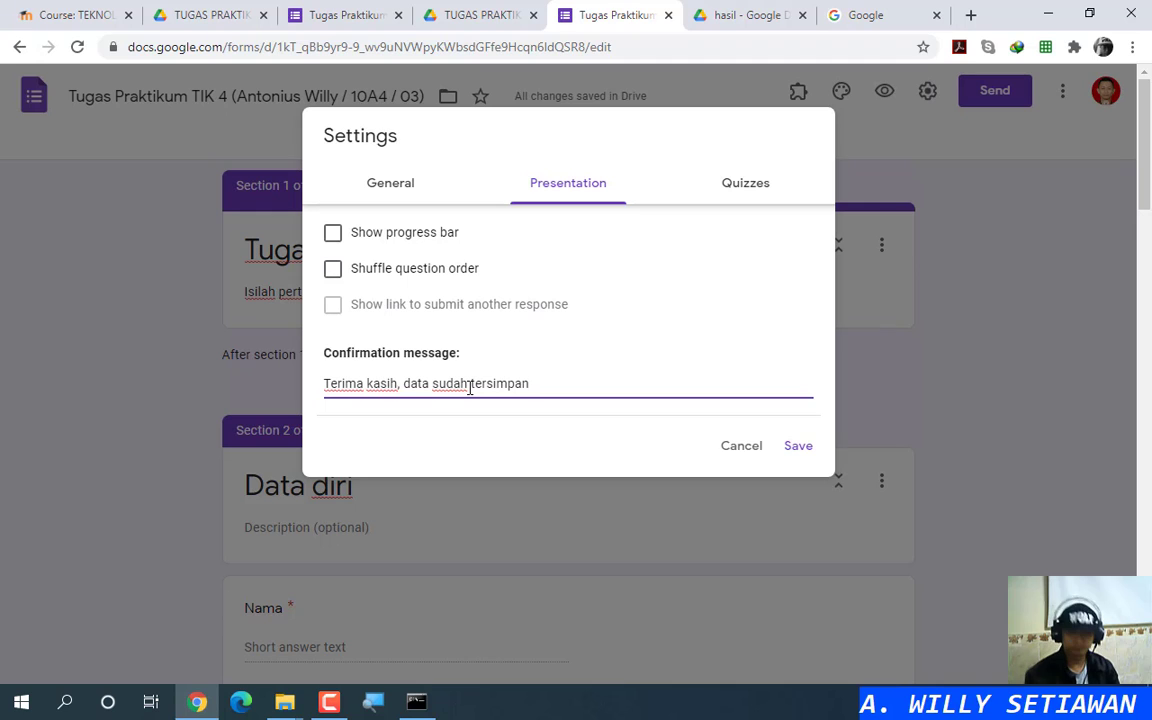
pyautogui.write('.')
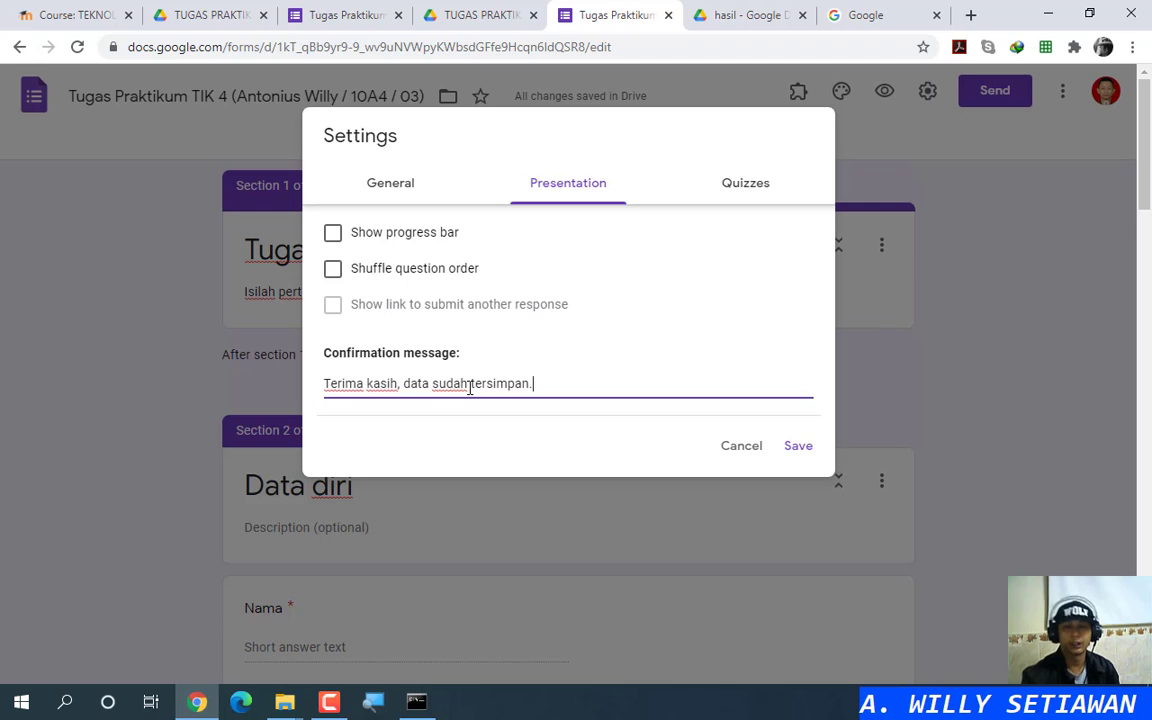
pyautogui.click(799, 449)
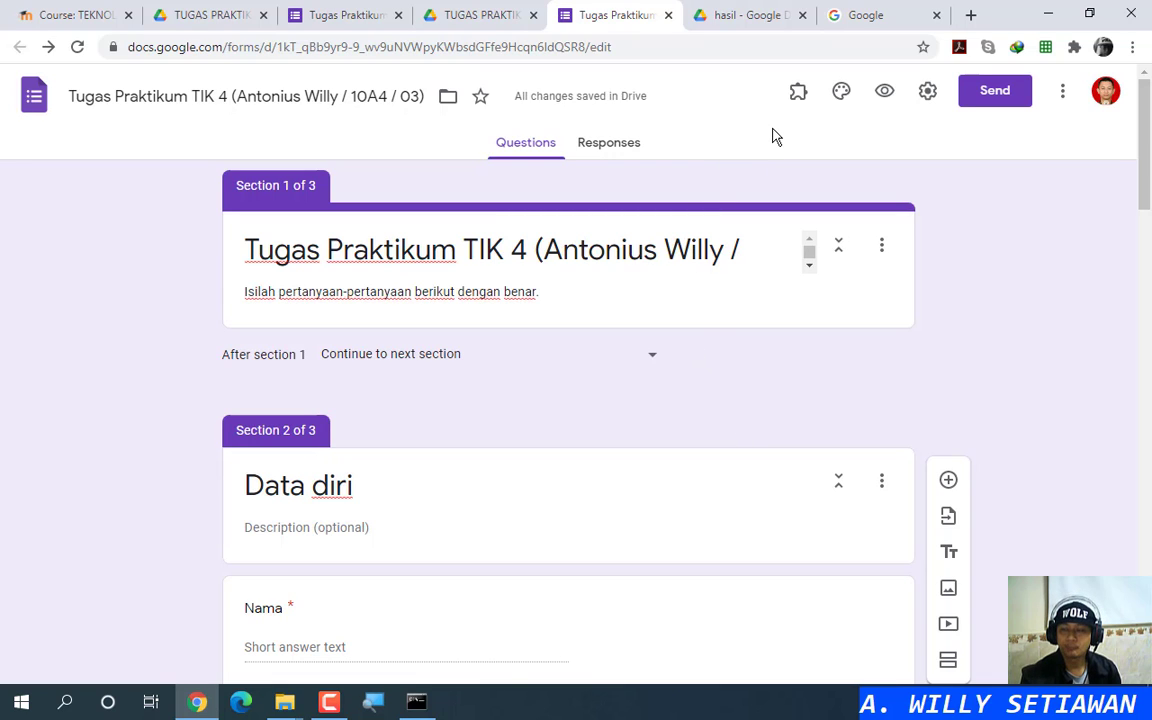
pyautogui.click(222, 15)
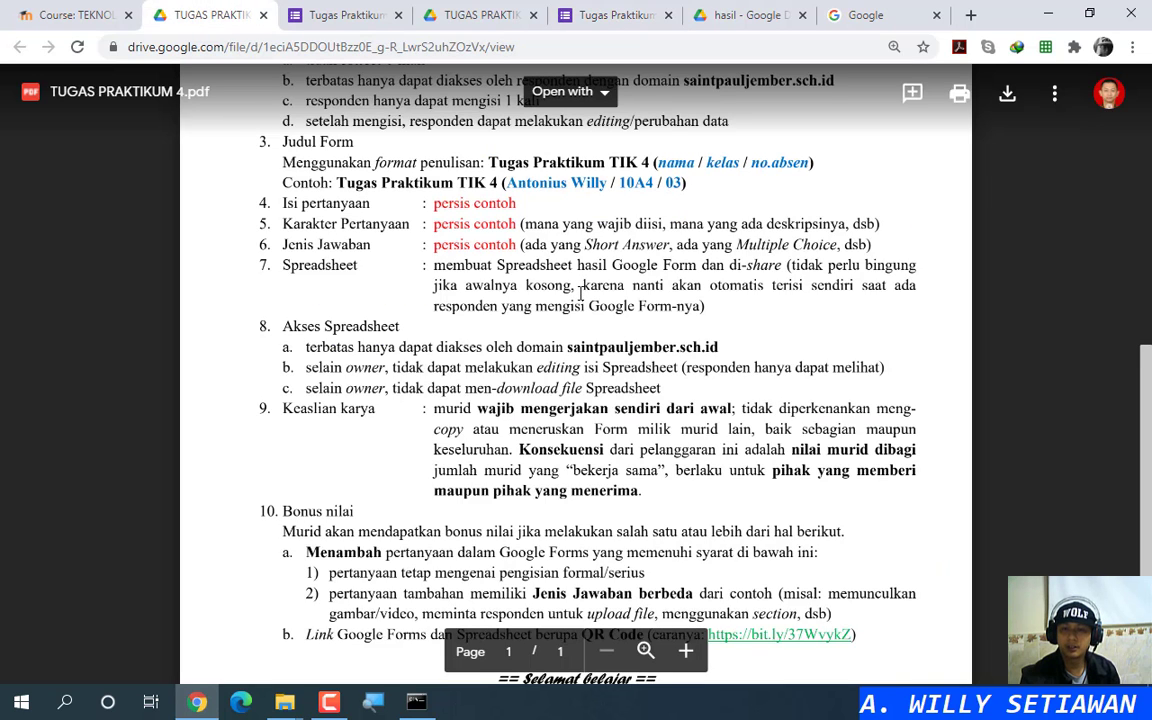
pyautogui.scroll(3, 561, 327)
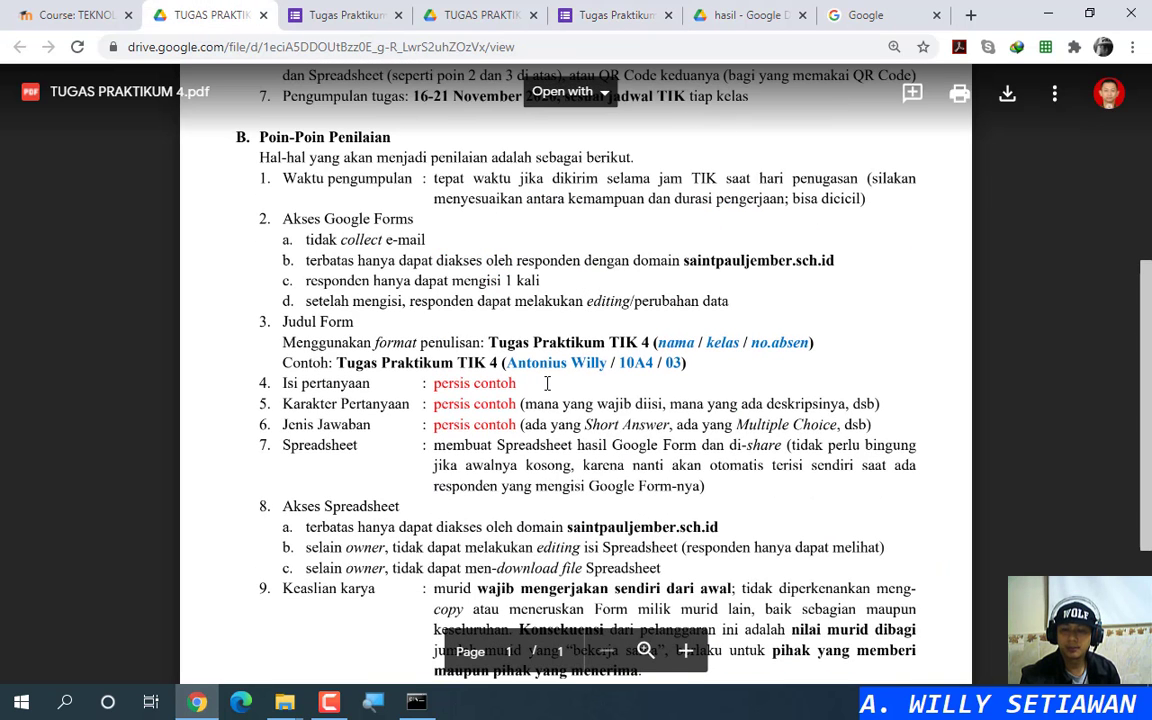
pyautogui.click(600, 15)
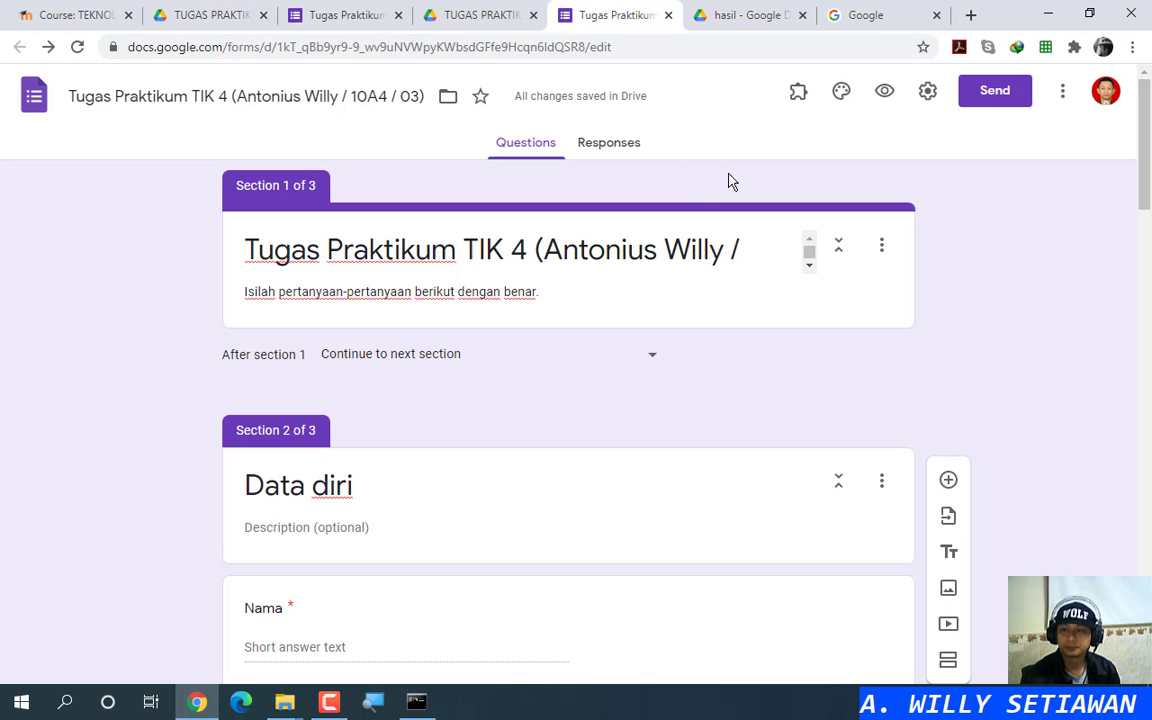
# Step: On the Responses page (0 responses), switch Accepting responses off and then back on
pyautogui.click(610, 146)
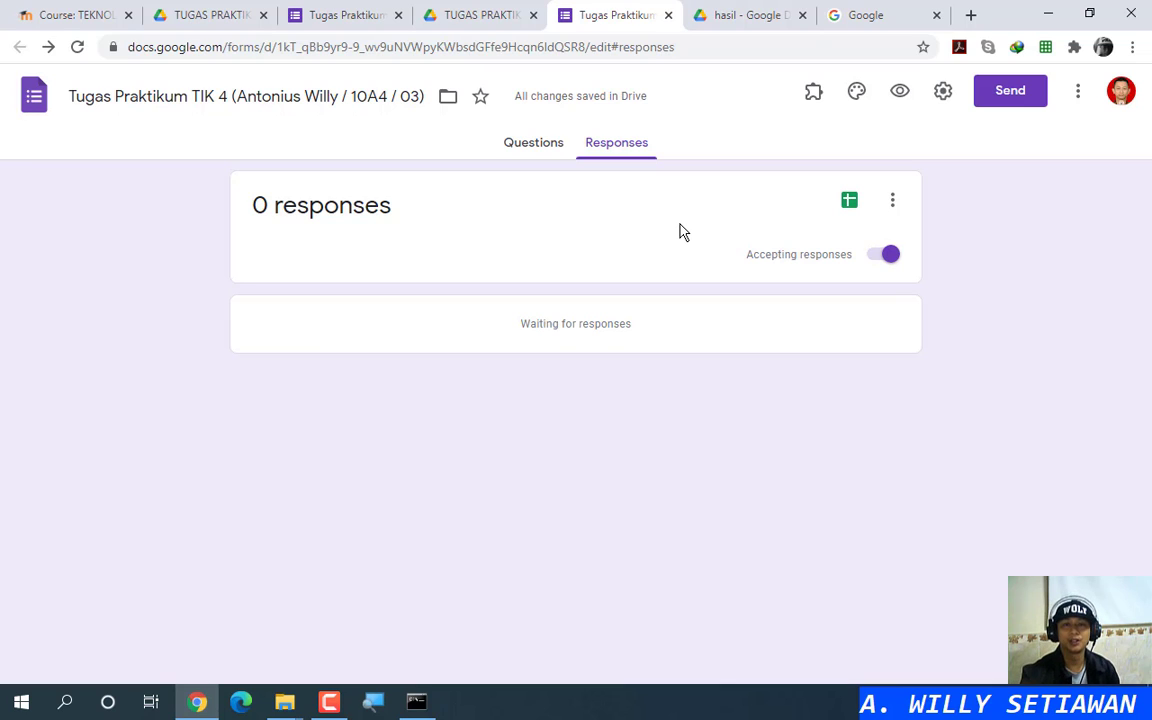
pyautogui.click(884, 256)
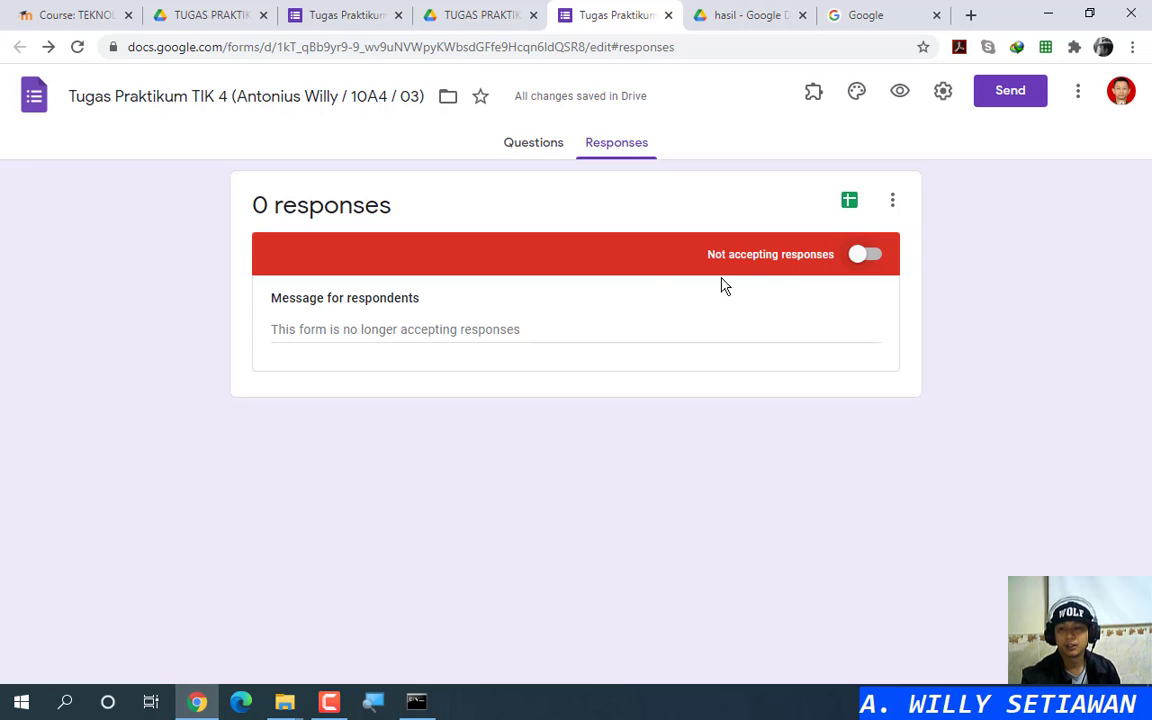
pyautogui.click(746, 266)
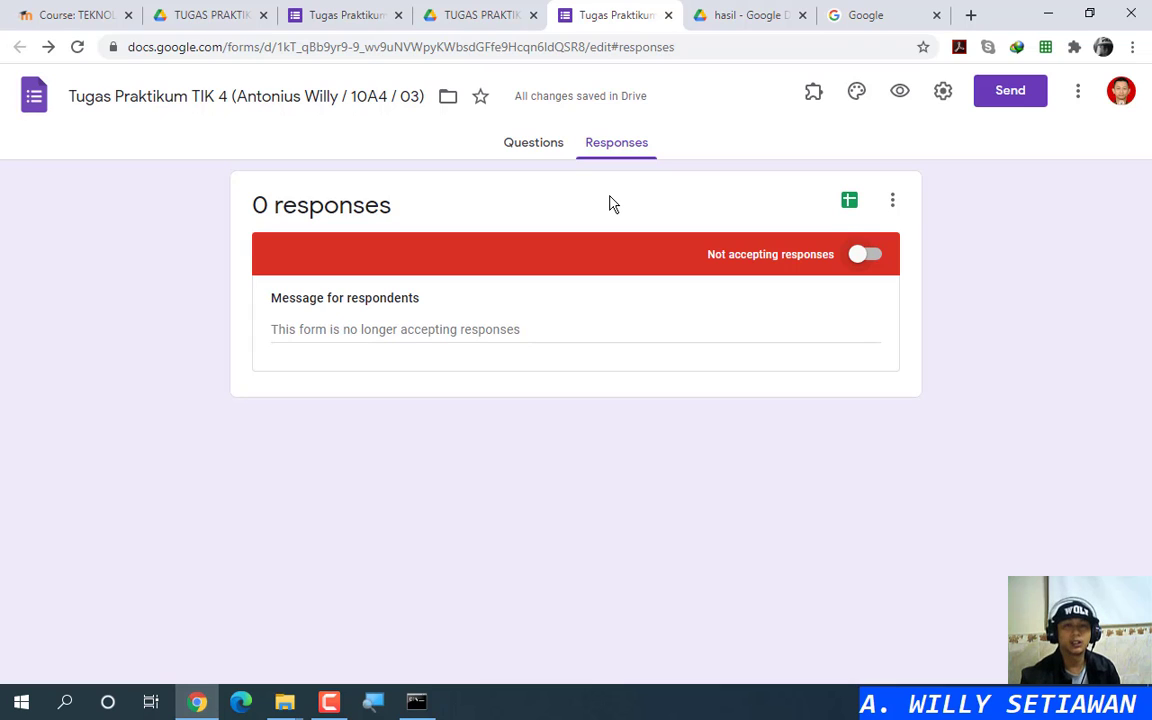
pyautogui.click(861, 258)
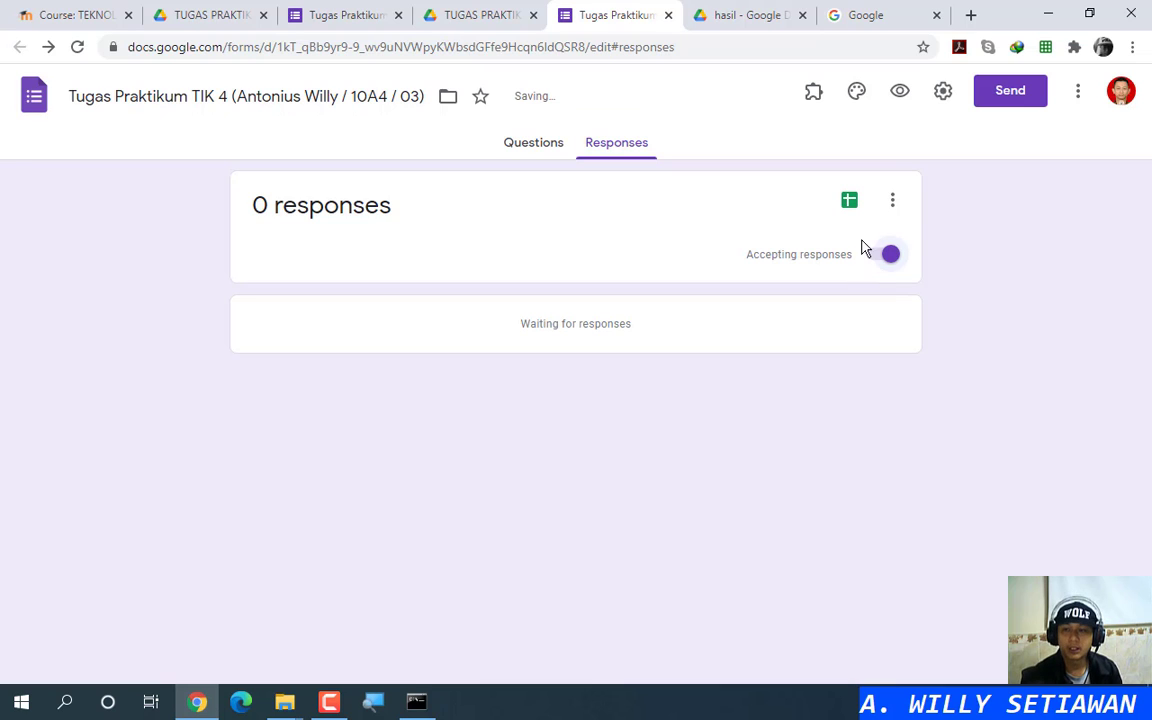
pyautogui.press('ctrl')
pyautogui.press('ctrl')
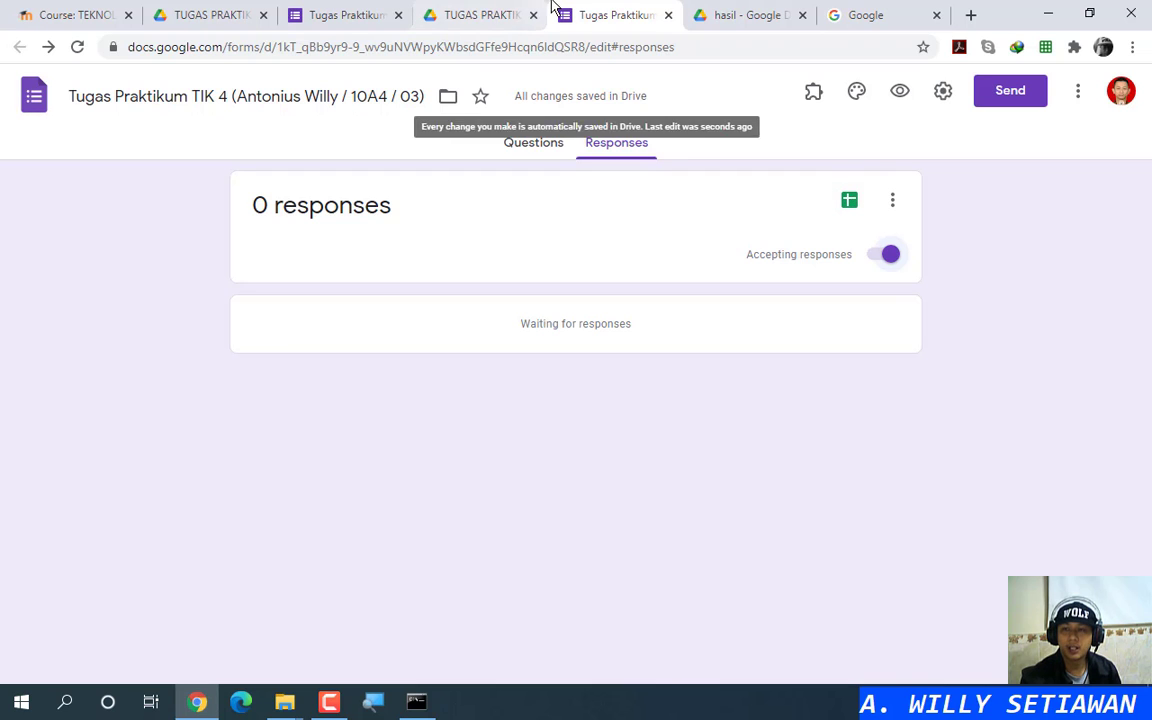
# Step: Insert a Short answer question titled 'cobacoba' directly below Upload Pas Foto in section 2
pyautogui.click(542, 146)
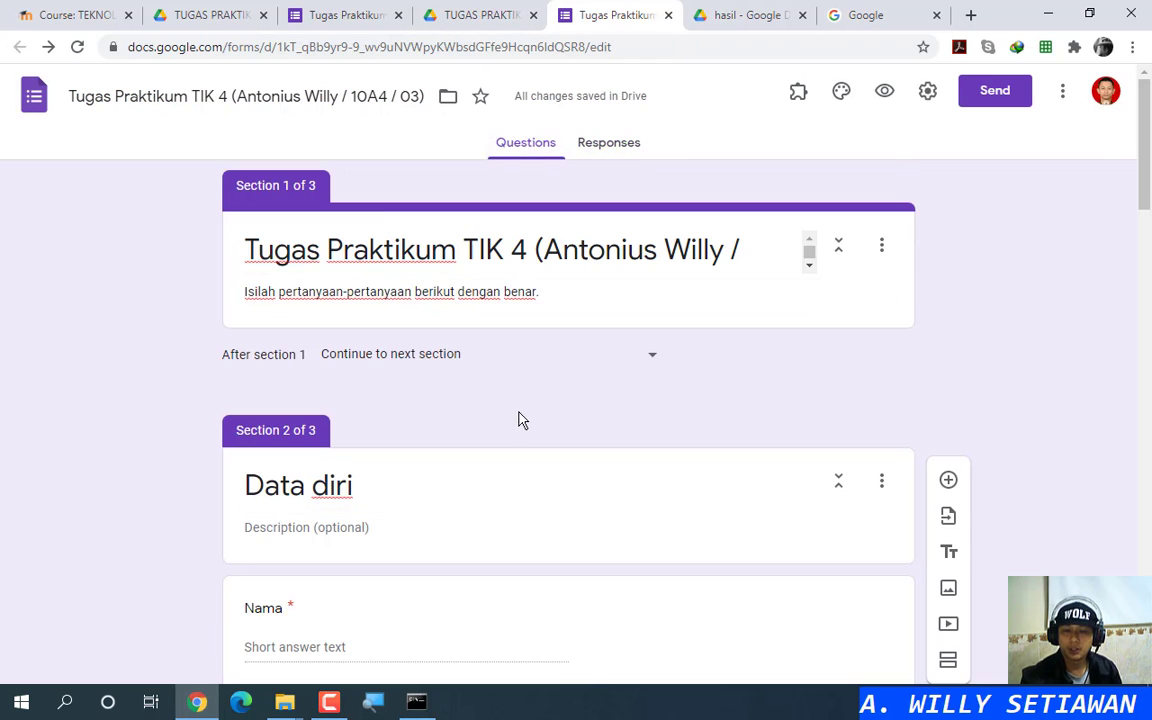
pyautogui.scroll(-15, 519, 419)
pyautogui.scroll(-5, 538, 420)
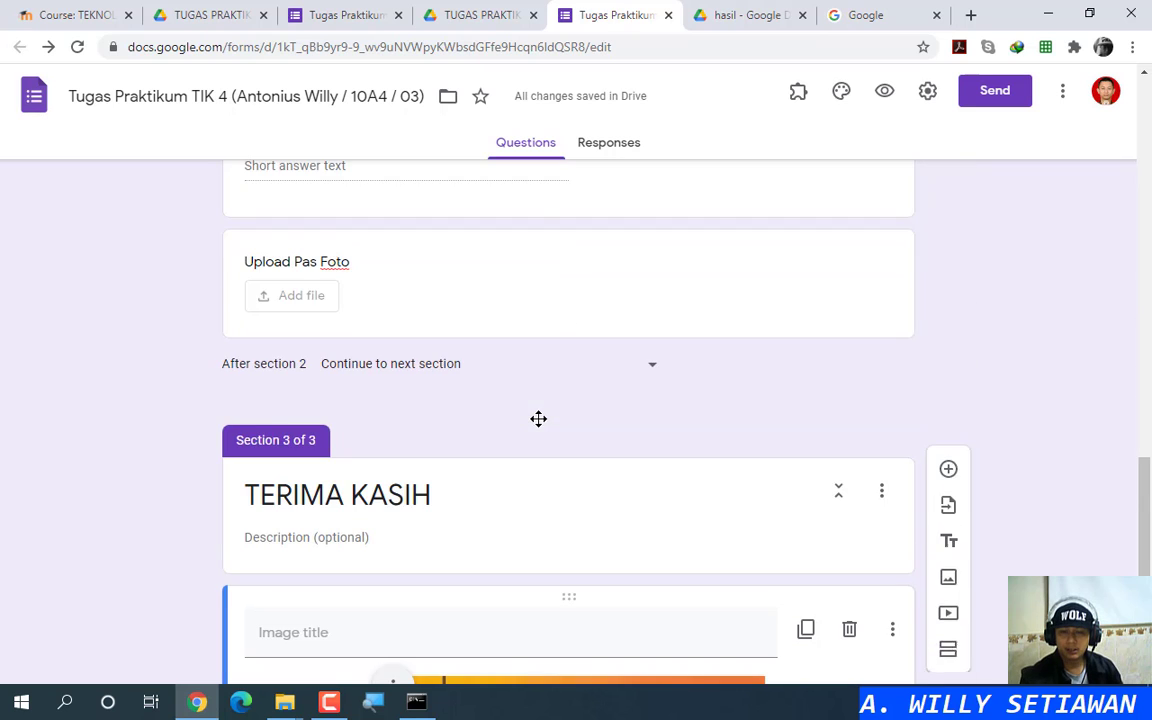
pyautogui.scroll(4, 542, 416)
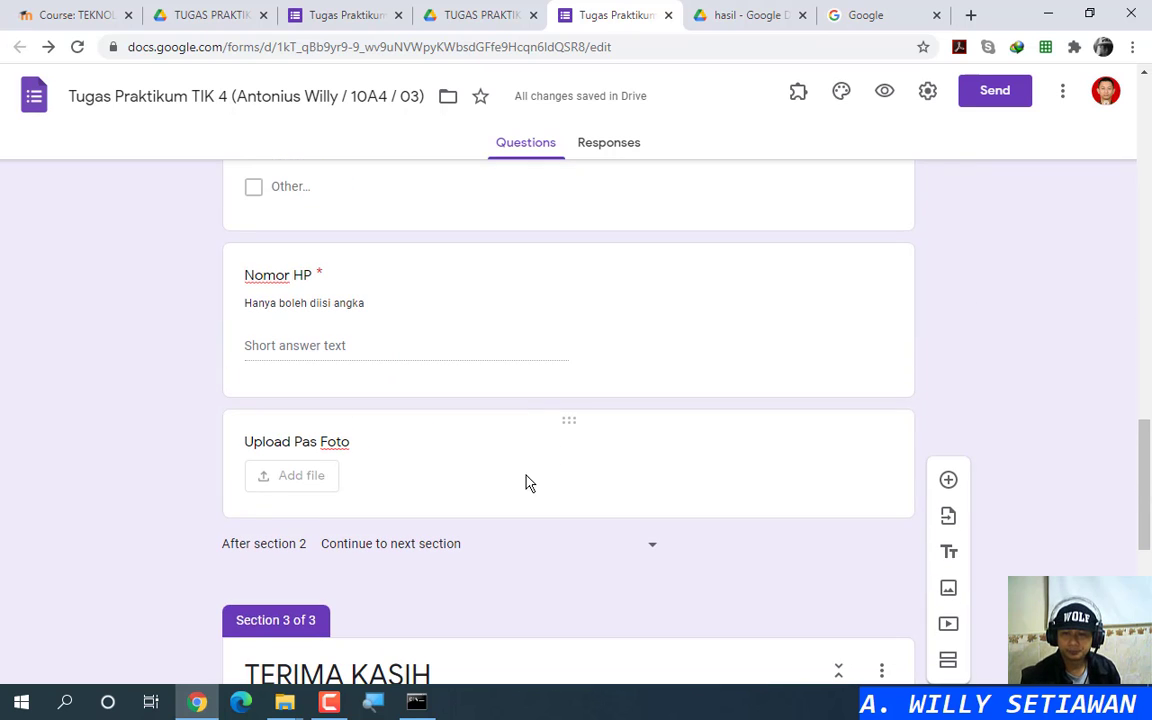
pyautogui.click(656, 496)
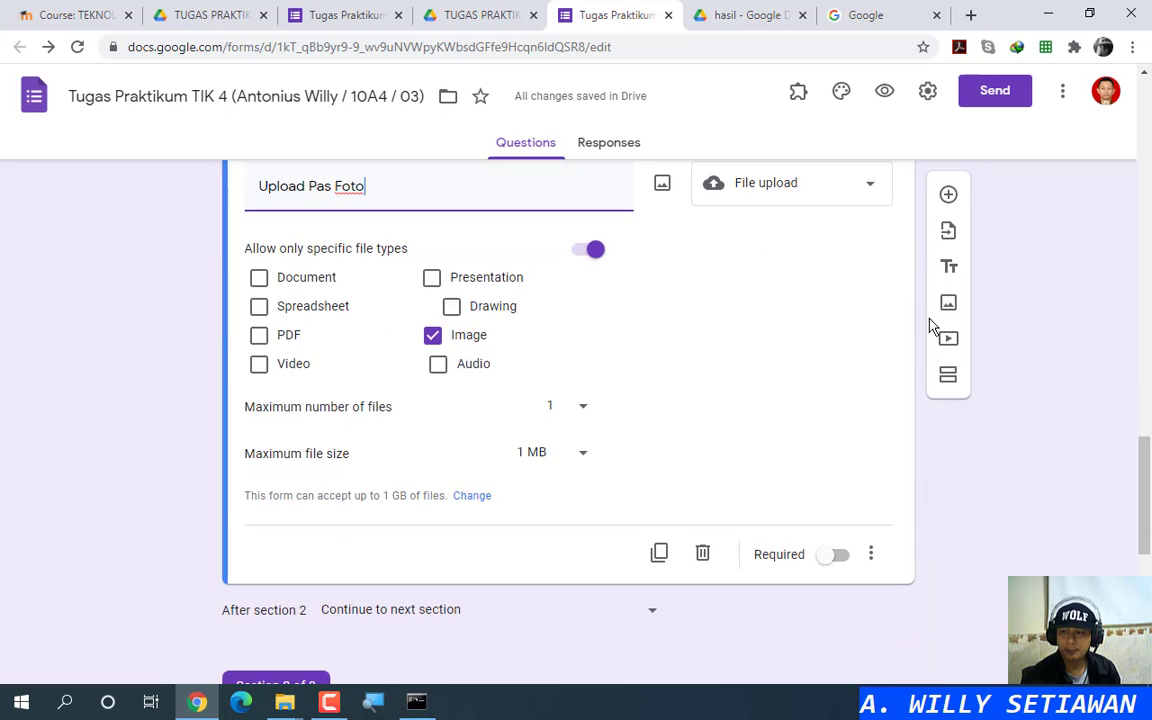
pyautogui.click(946, 196)
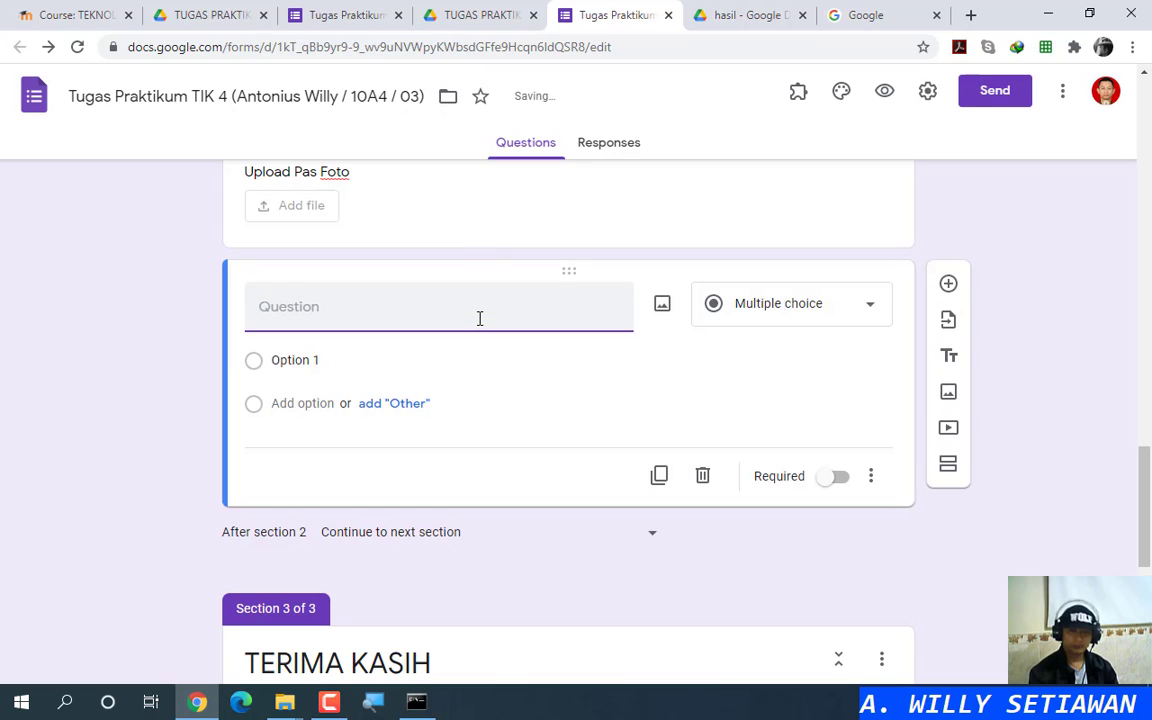
pyautogui.write('cobacoba')
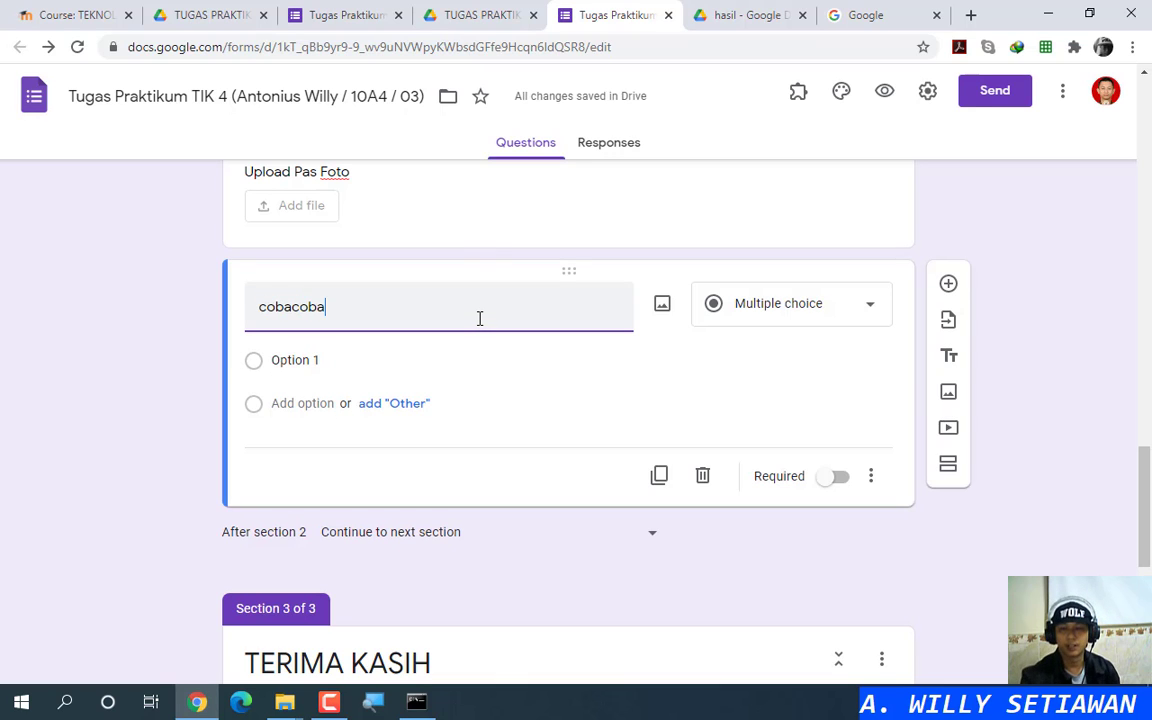
pyautogui.click(750, 318)
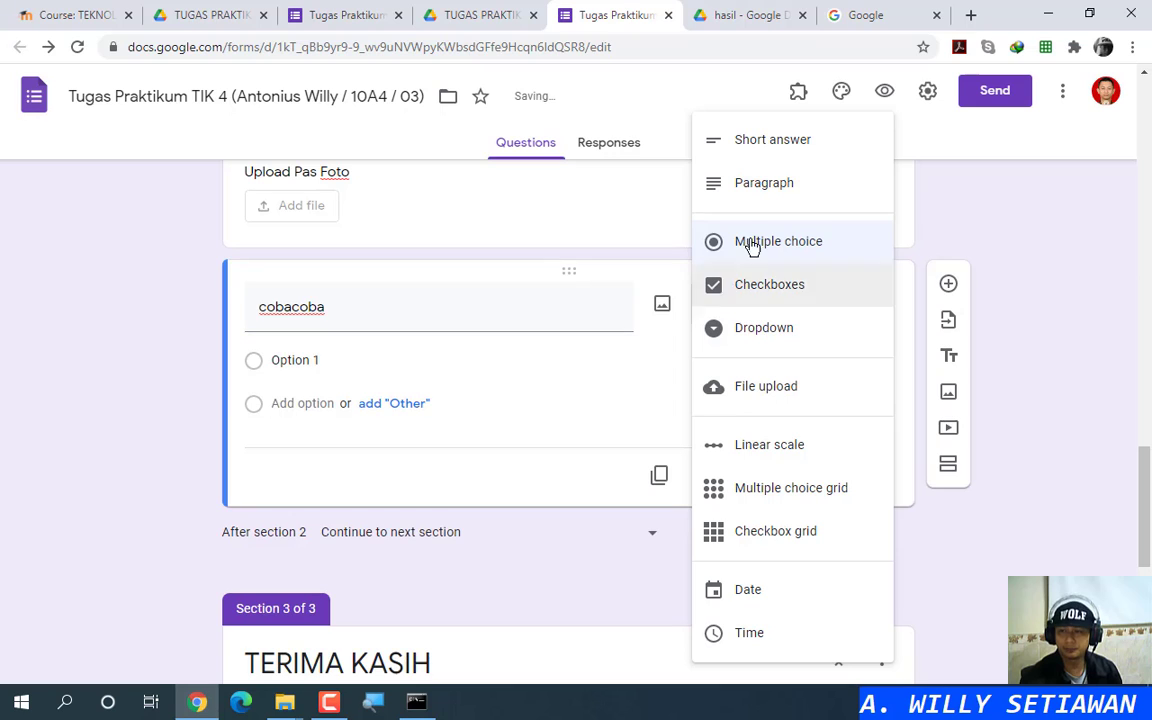
pyautogui.click(758, 150)
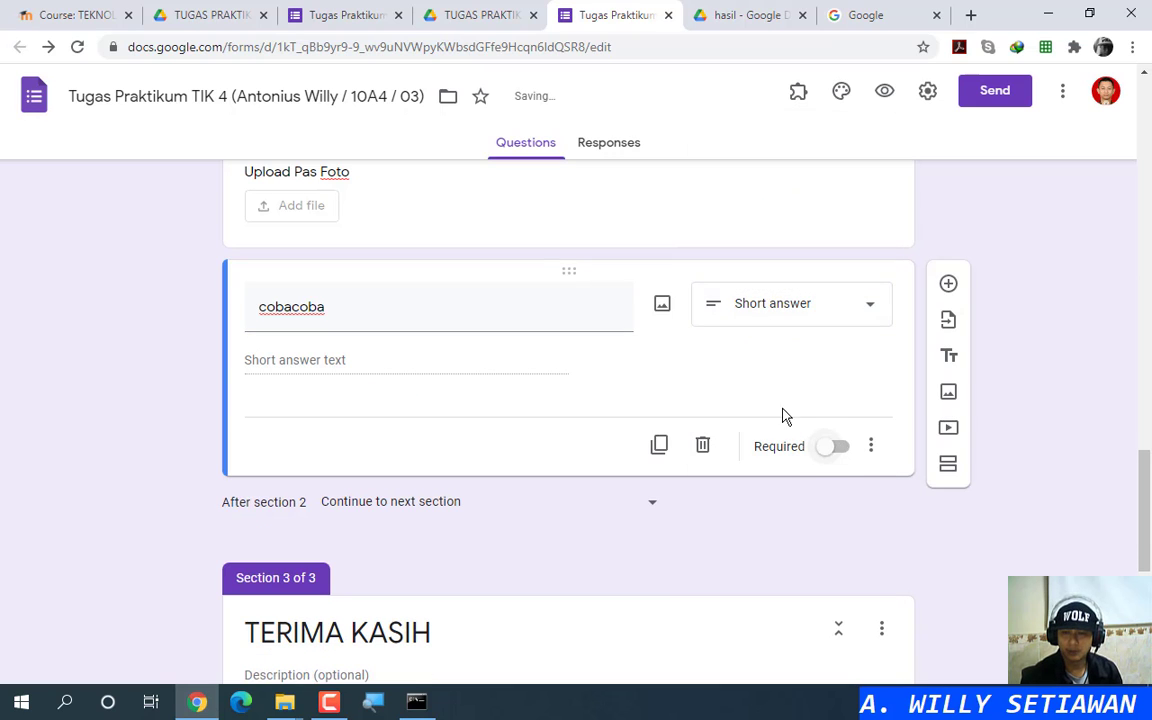
pyautogui.scroll(3, 953, 440)
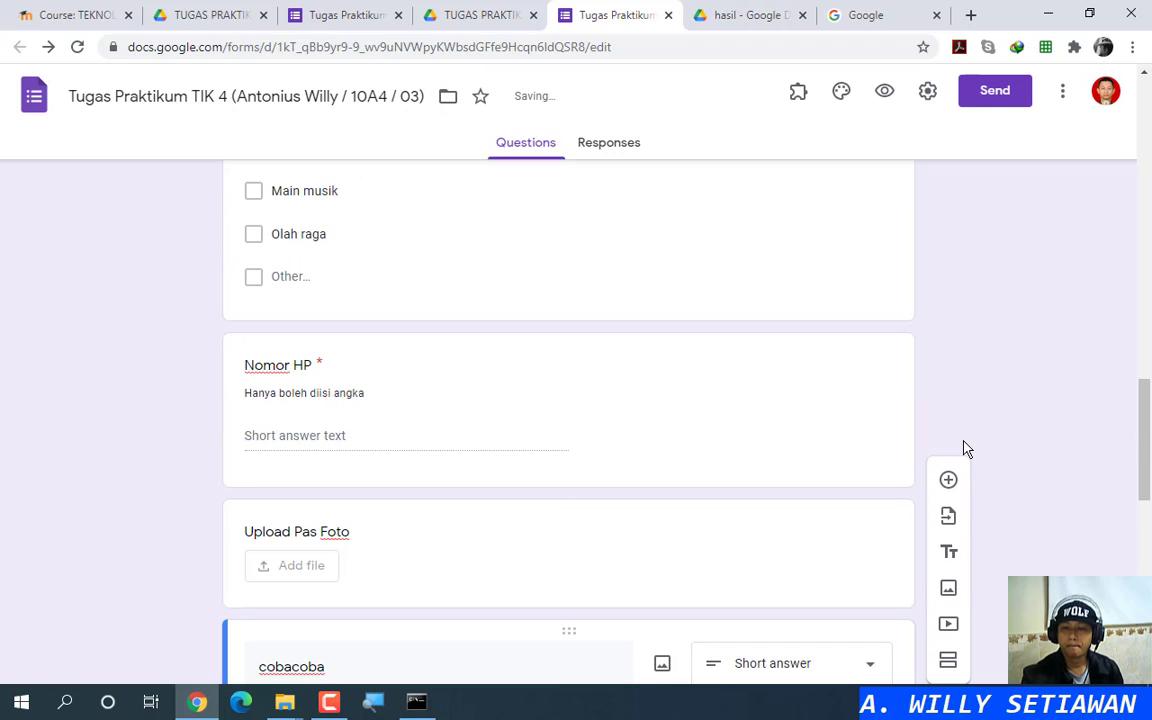
# Step: Link the form's responses to a newly created Google Sheets spreadsheet
pyautogui.click(590, 143)
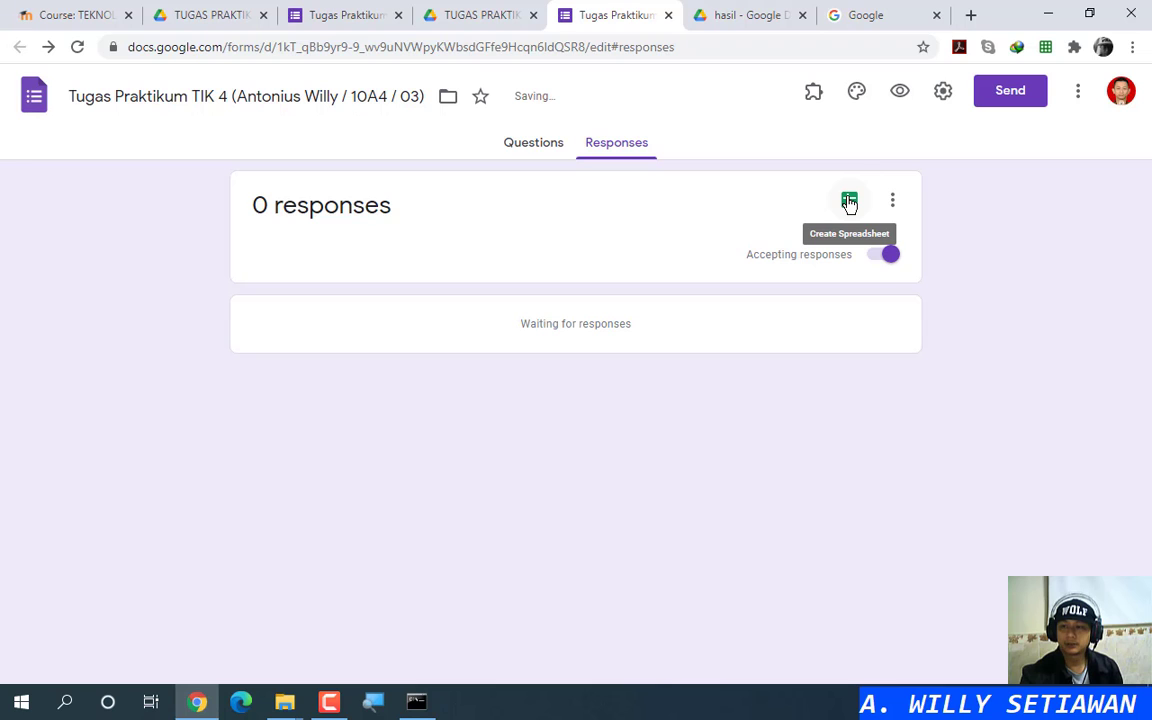
pyautogui.click(849, 204)
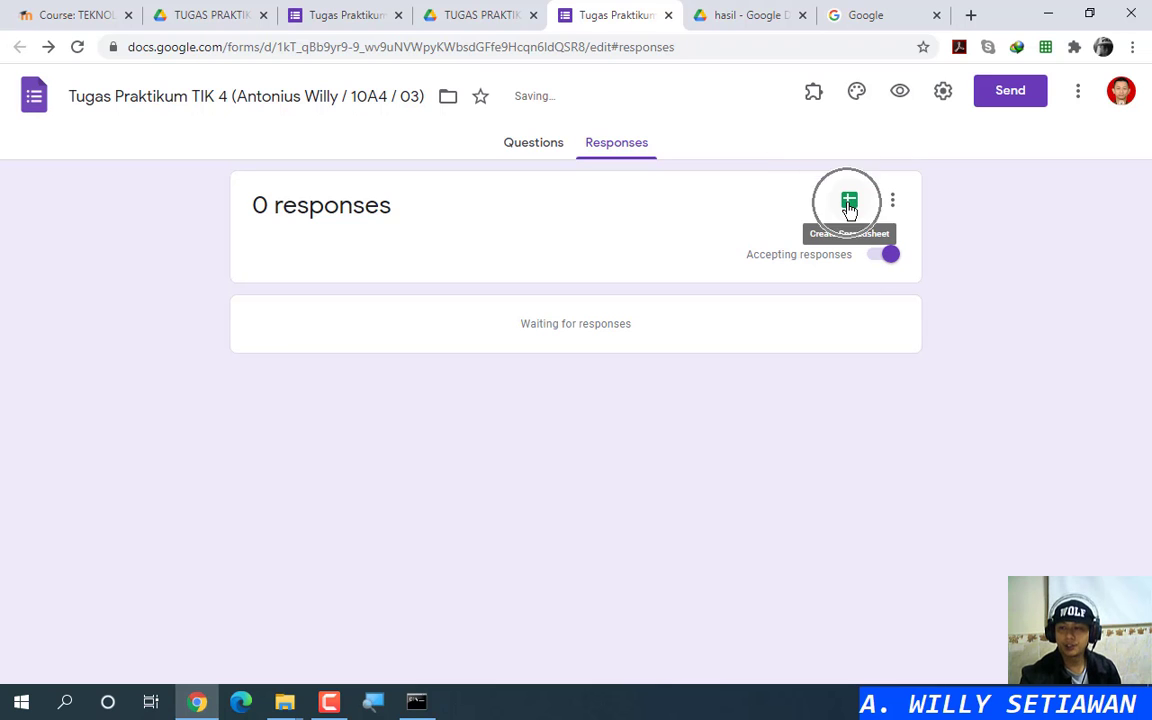
pyautogui.click(788, 316)
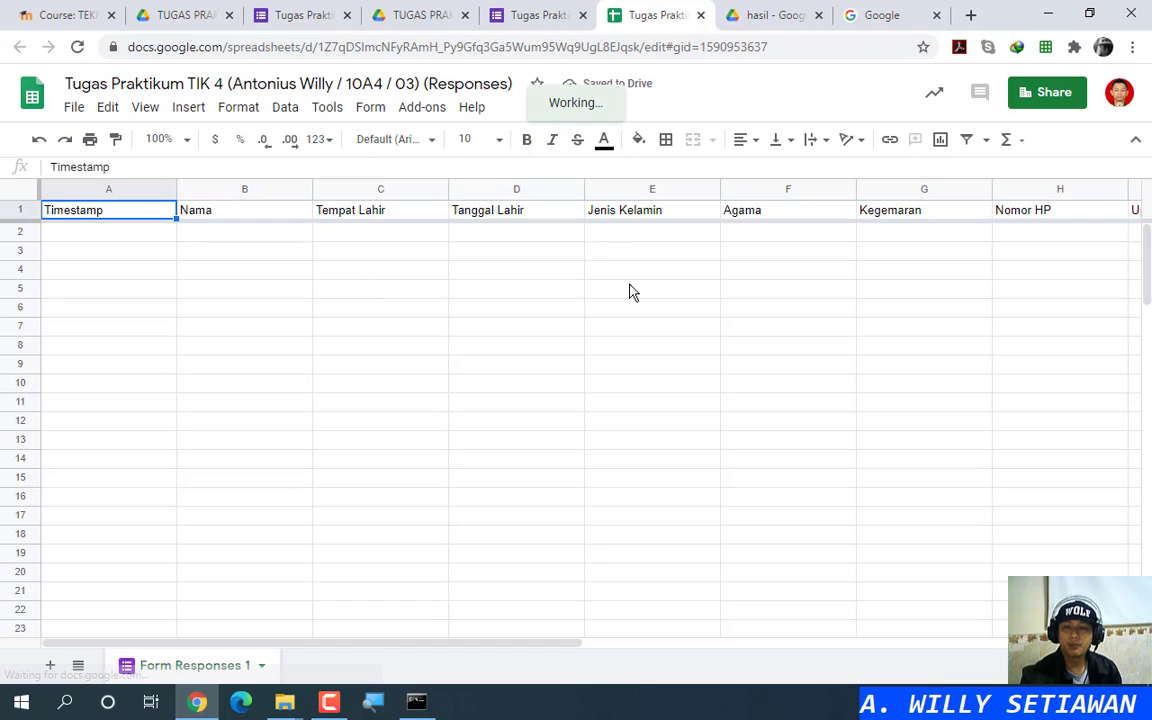
# Step: Compare the form with the response sheet, scrolling right to see Upload Pas Foto and cobacoba in column J
pyautogui.click(550, 13)
pyautogui.click(684, 24)
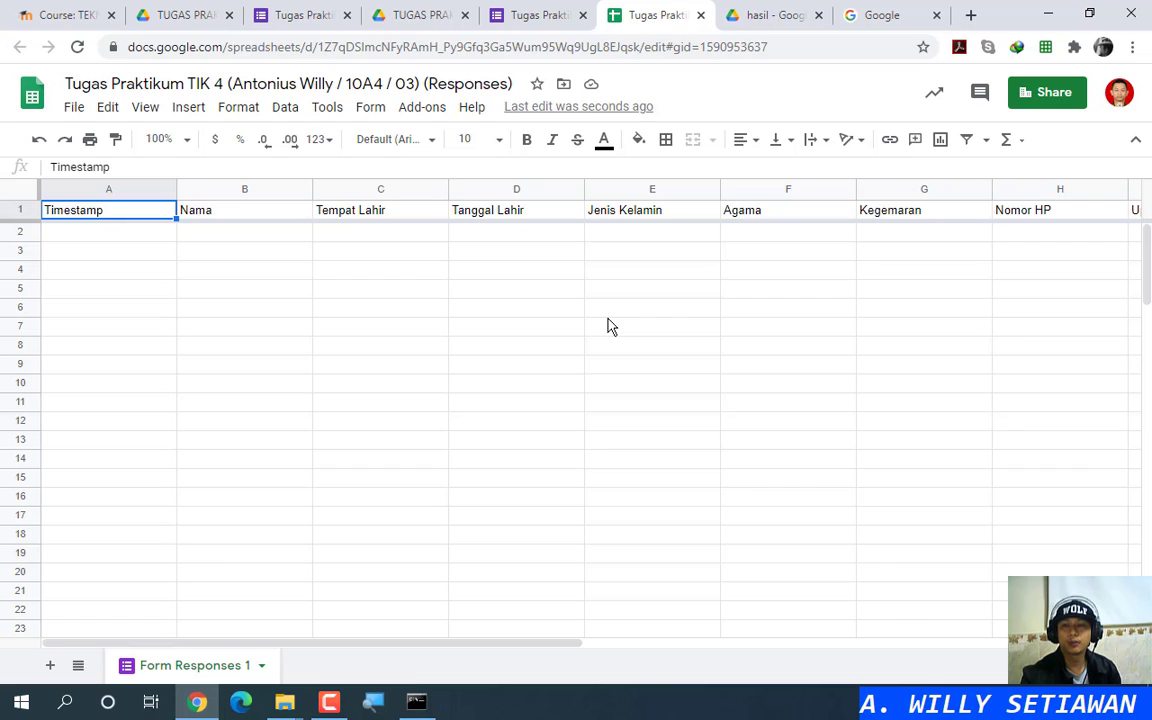
pyautogui.click(537, 15)
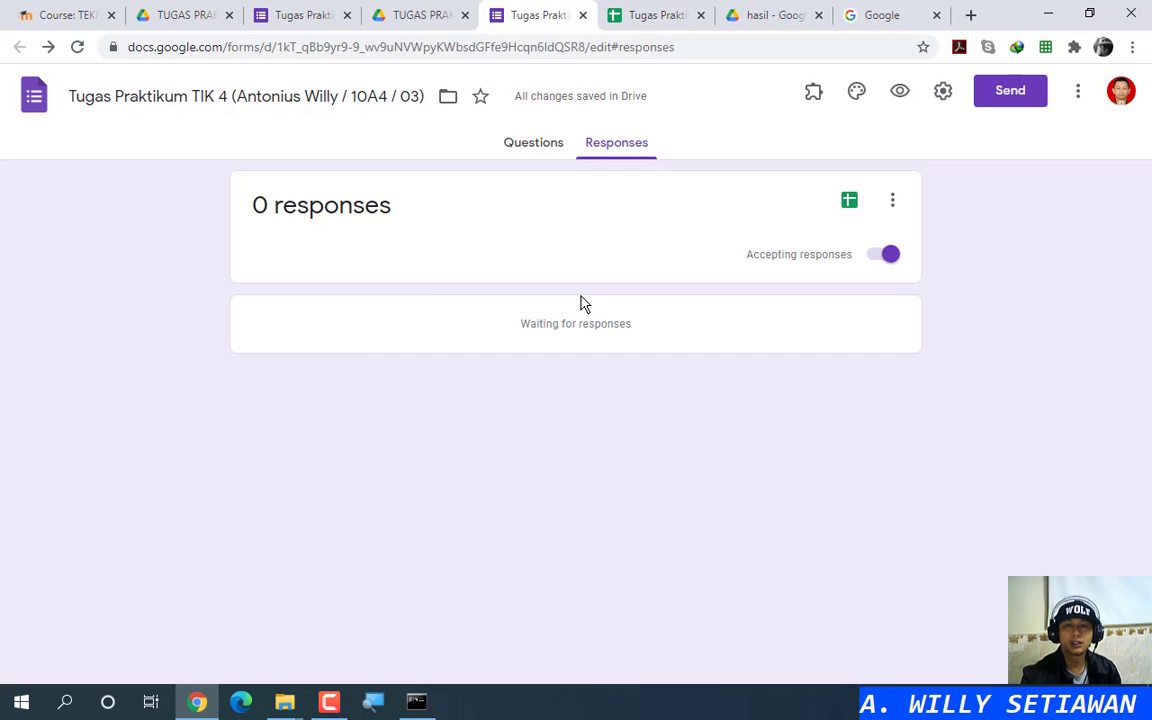
pyautogui.click(514, 142)
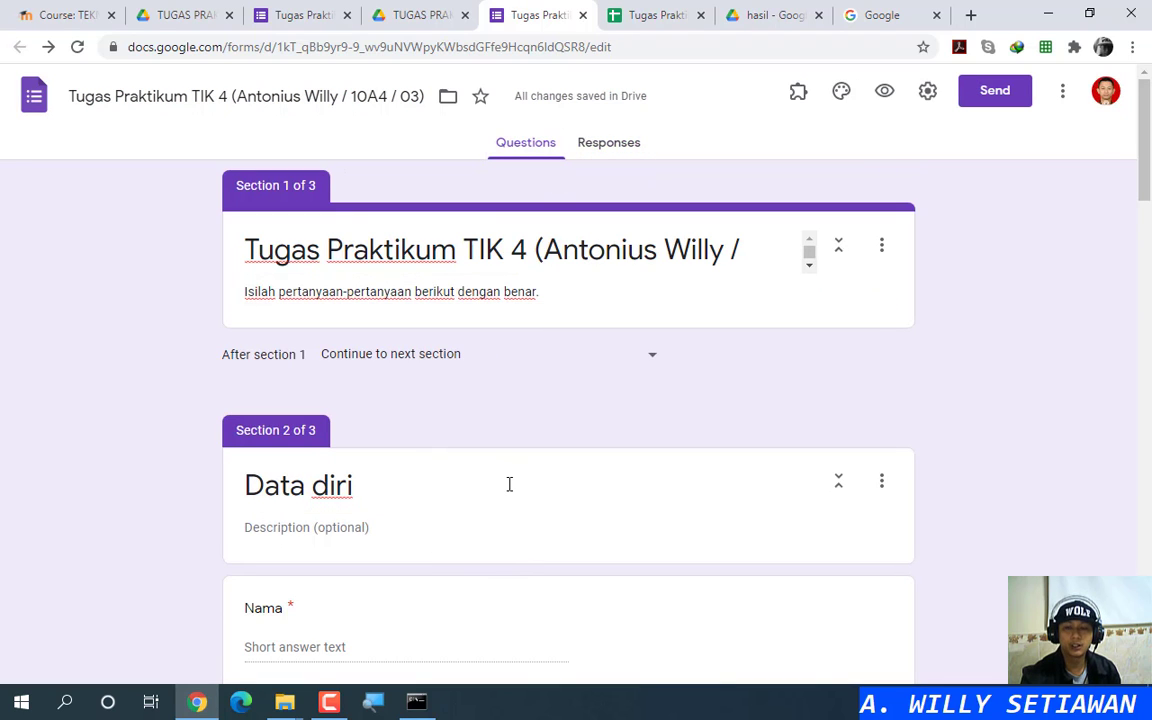
pyautogui.click(650, 15)
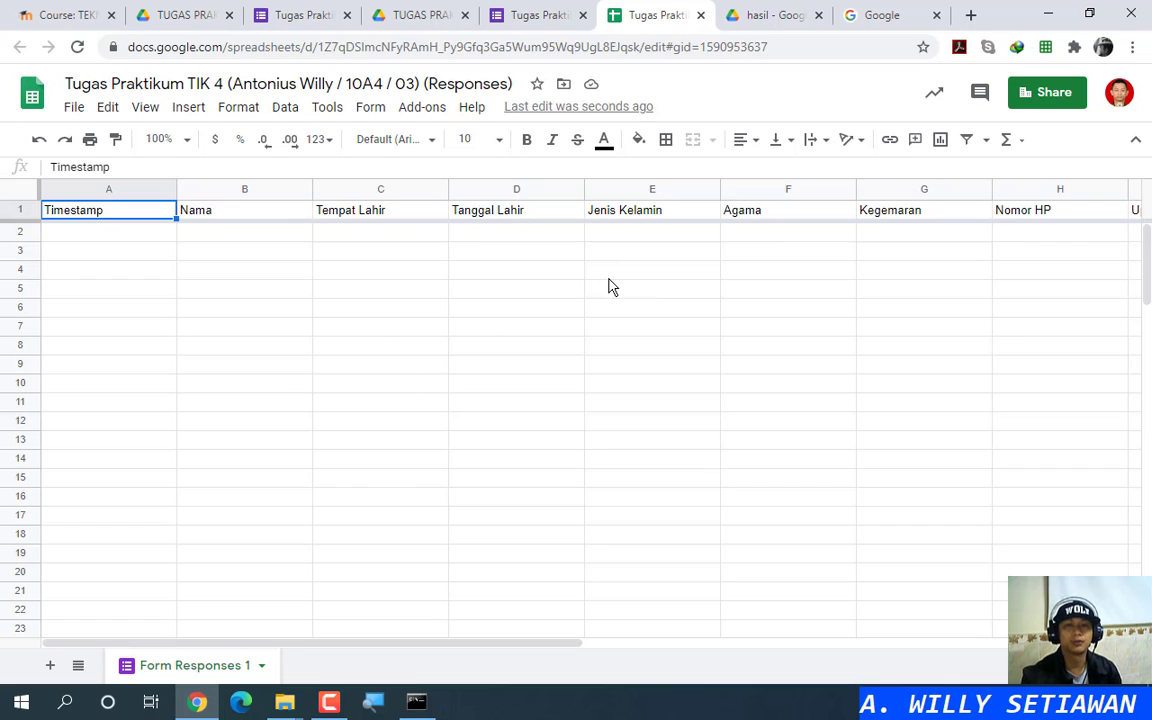
pyautogui.click(540, 15)
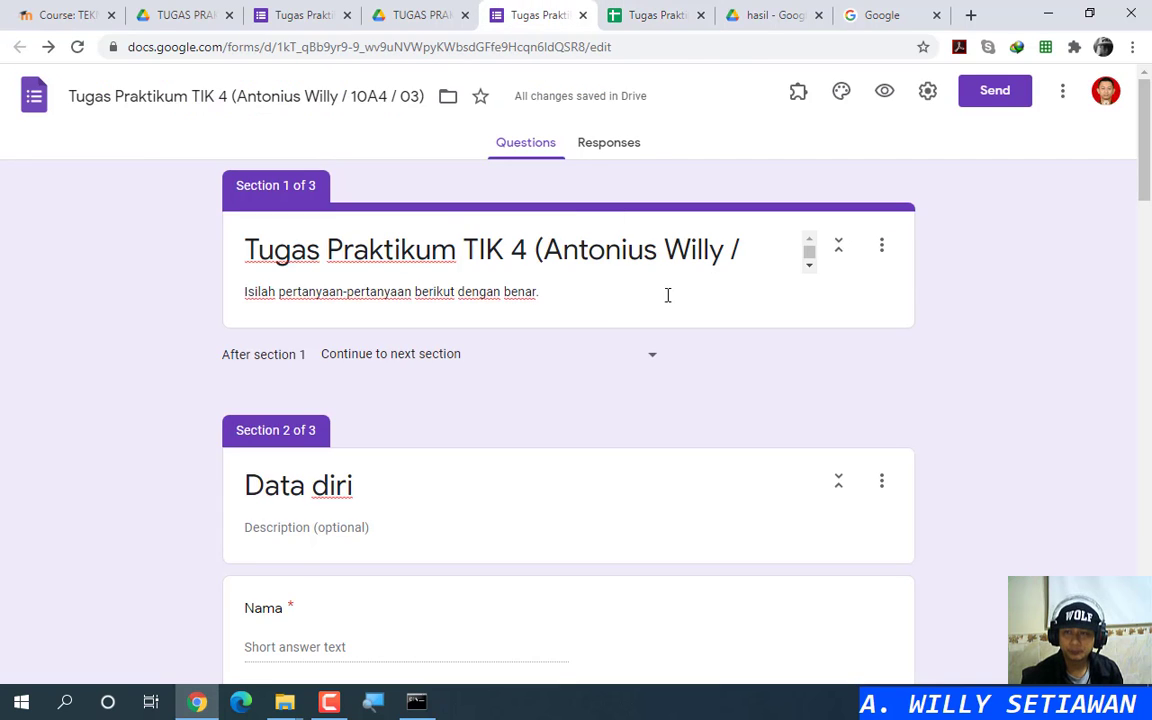
pyautogui.click(656, 15)
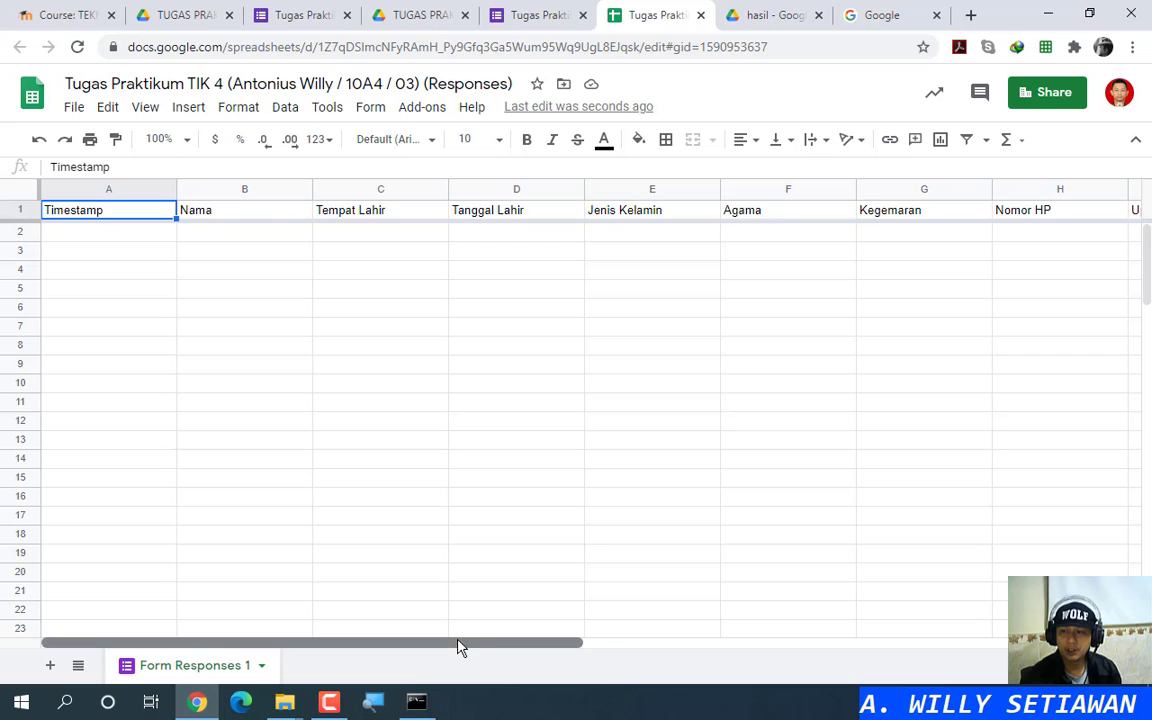
pyautogui.moveTo(458, 645); pyautogui.dragTo(766, 648)
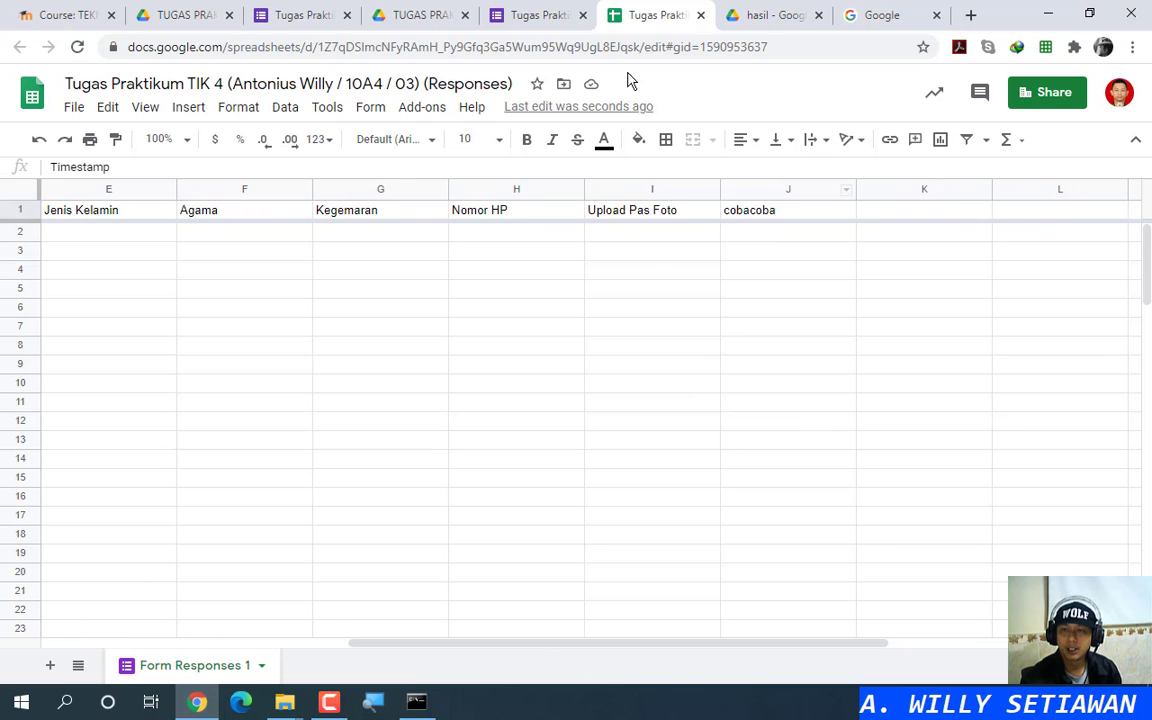
# Step: Delete the cobacoba question from the form, then reload the response spreadsheet
pyautogui.click(540, 14)
pyautogui.scroll(-3, 563, 421)
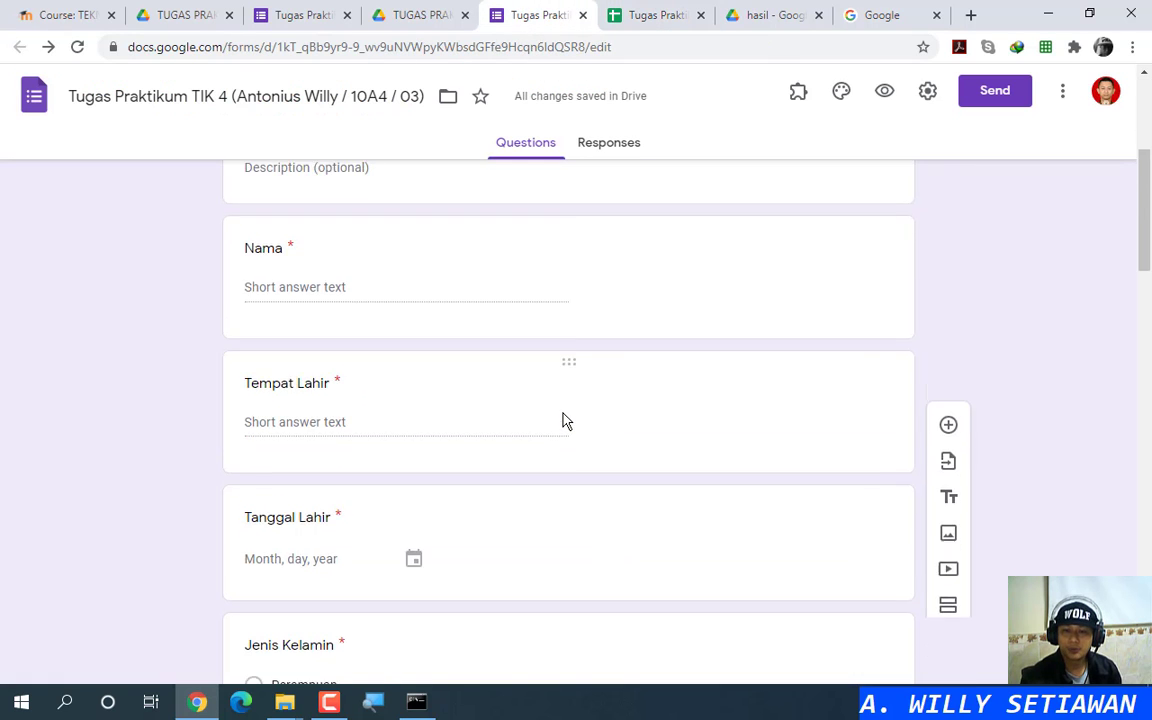
pyautogui.scroll(-15, 563, 421)
pyautogui.scroll(5, 565, 421)
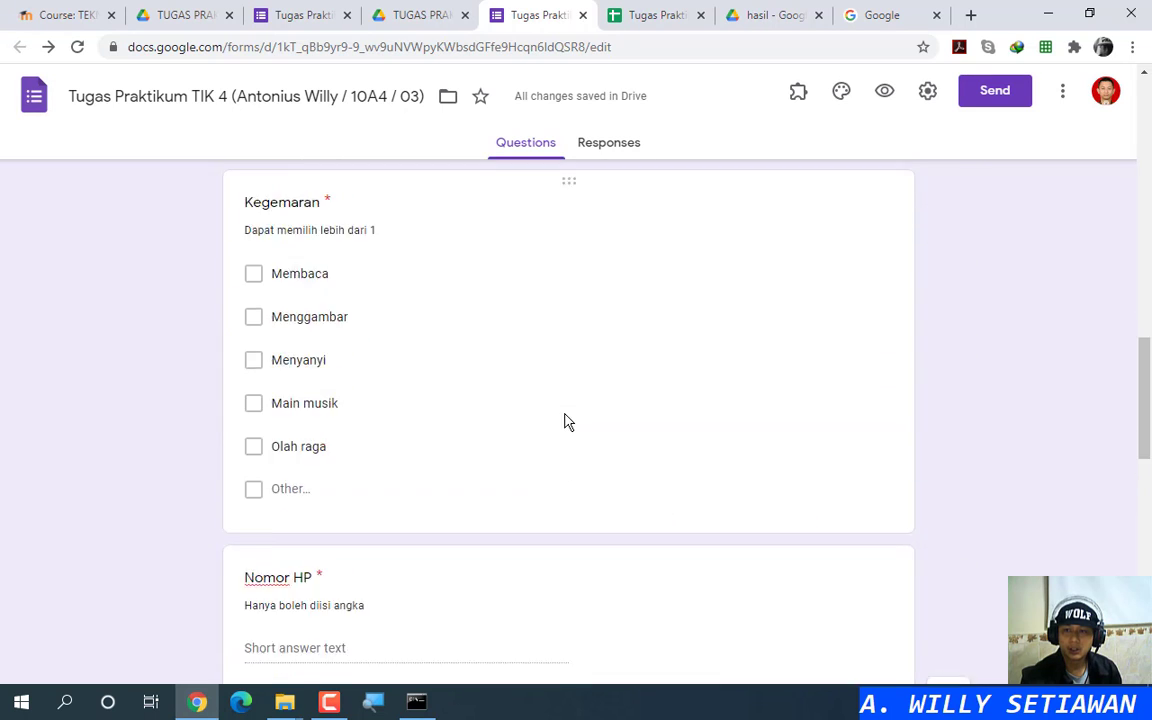
pyautogui.scroll(6, 567, 421)
pyautogui.scroll(-11, 570, 411)
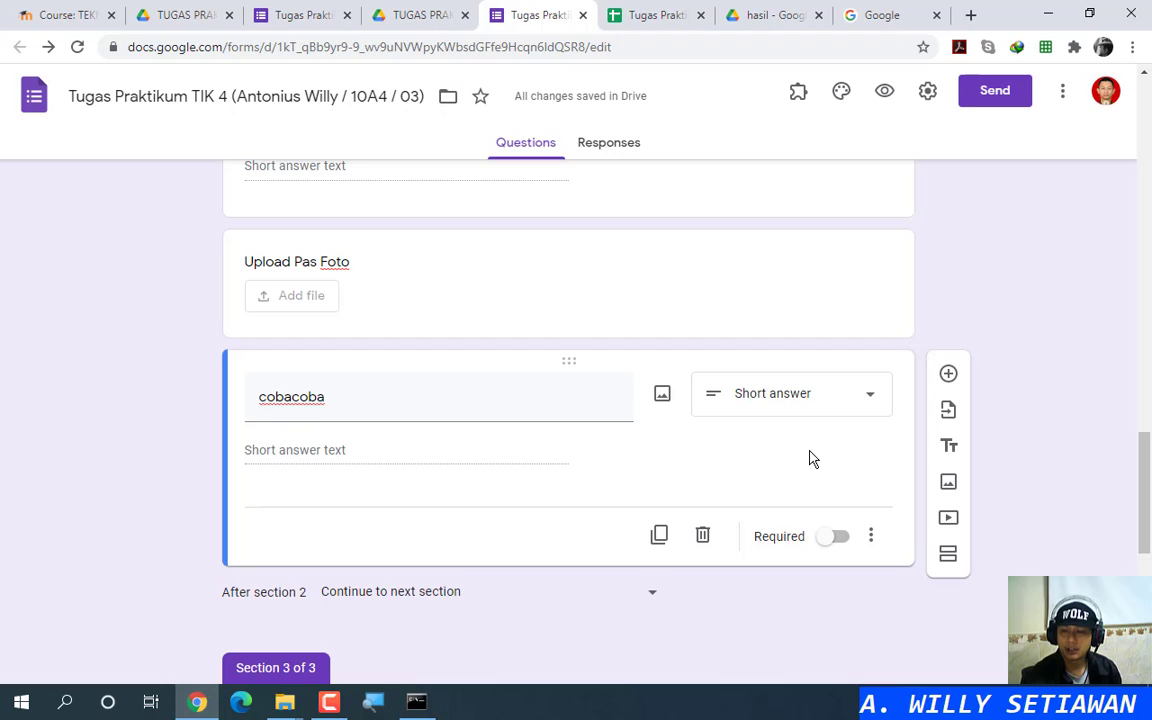
pyautogui.click(648, 16)
pyautogui.click(520, 8)
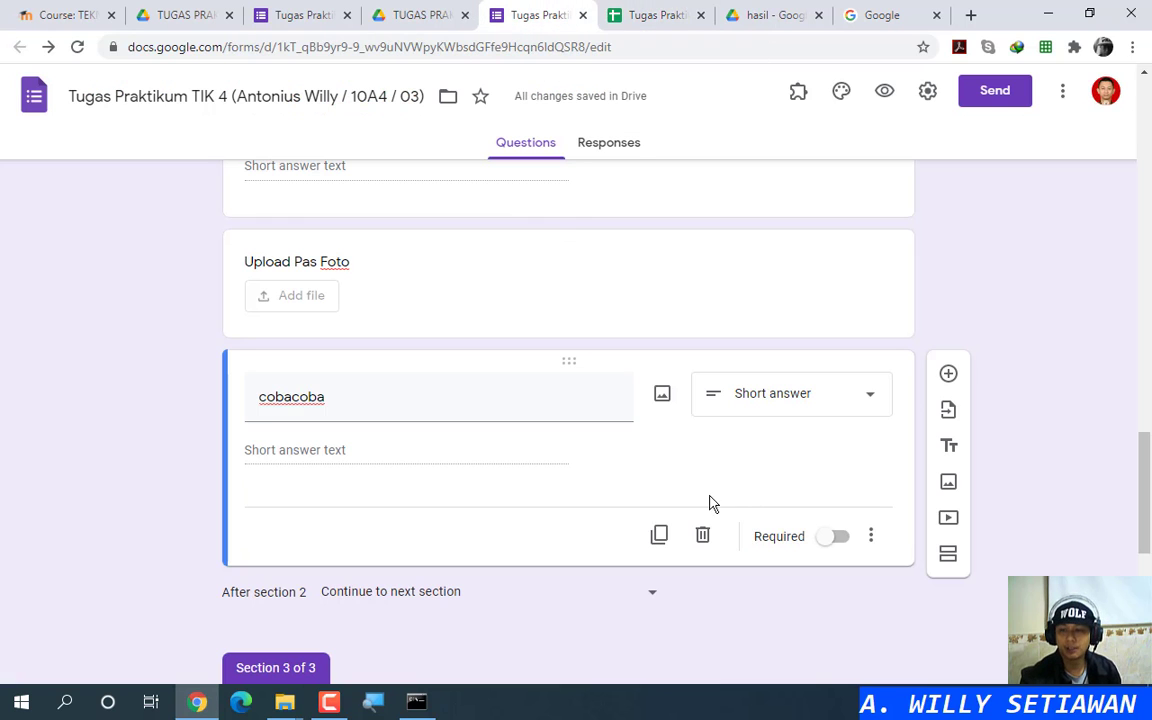
pyautogui.click(703, 537)
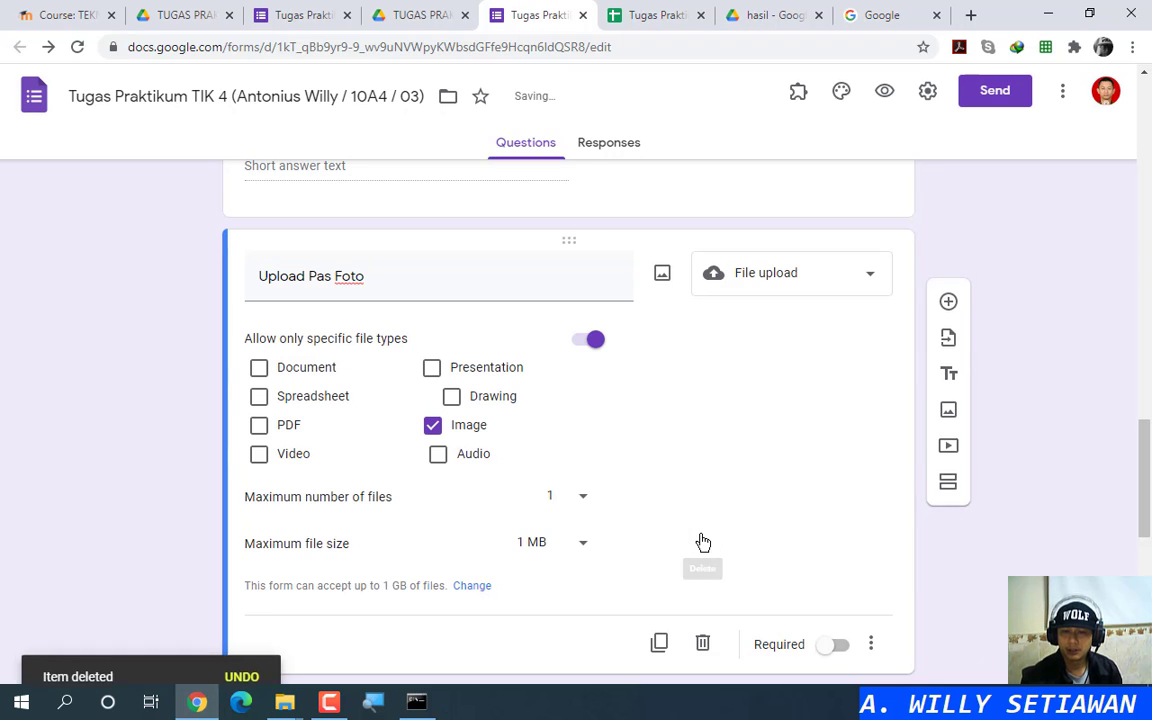
pyautogui.scroll(-4, 714, 519)
pyautogui.scroll(4, 520, 321)
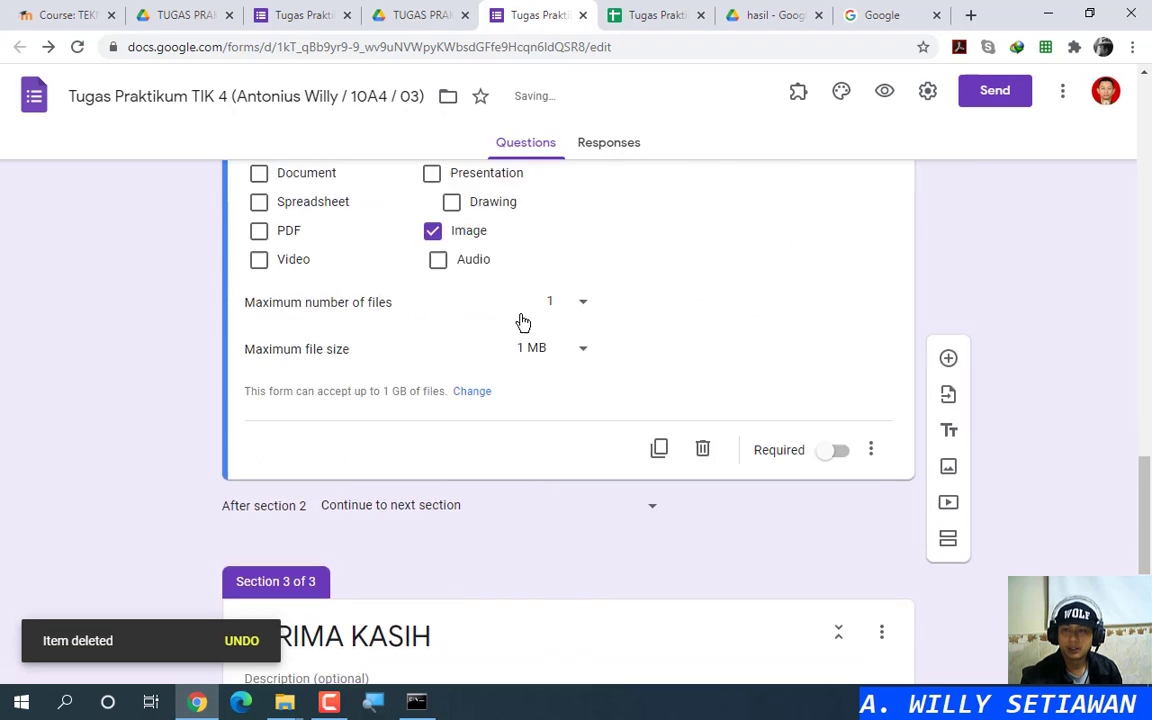
pyautogui.click(645, 10)
pyautogui.click(79, 47)
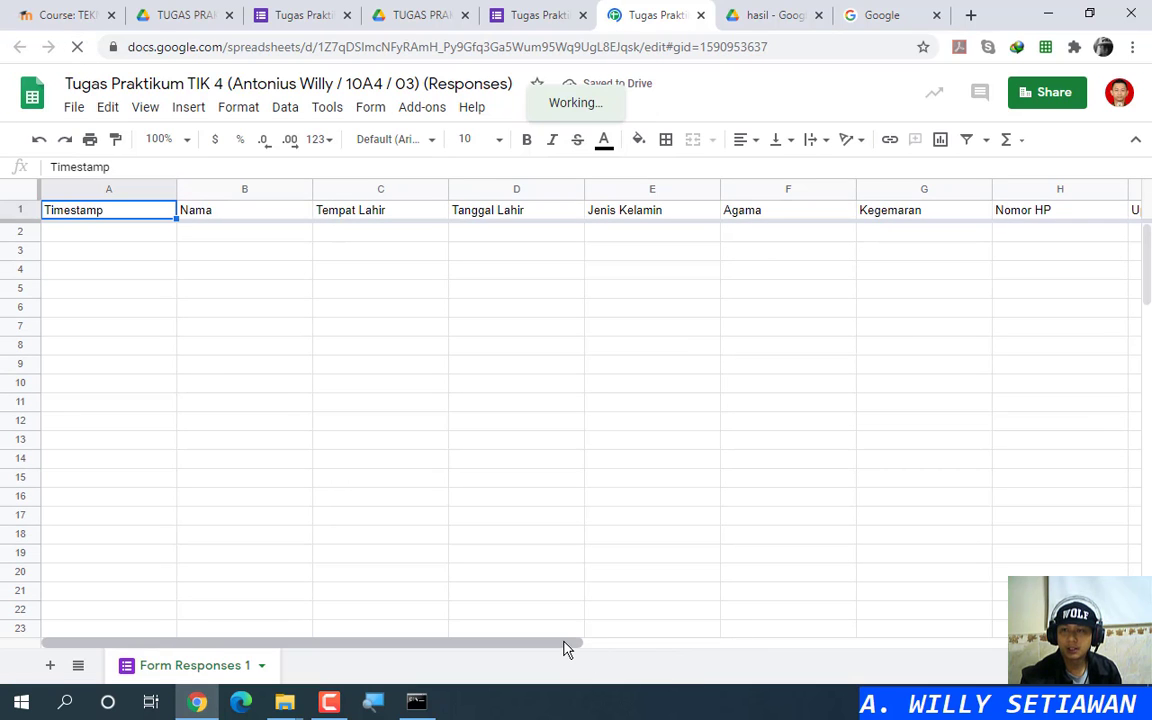
# Step: Delete column J (cobacoba) so the sheet's headers end at Upload Pas Foto in column I
pyautogui.moveTo(565, 648); pyautogui.dragTo(890, 641)
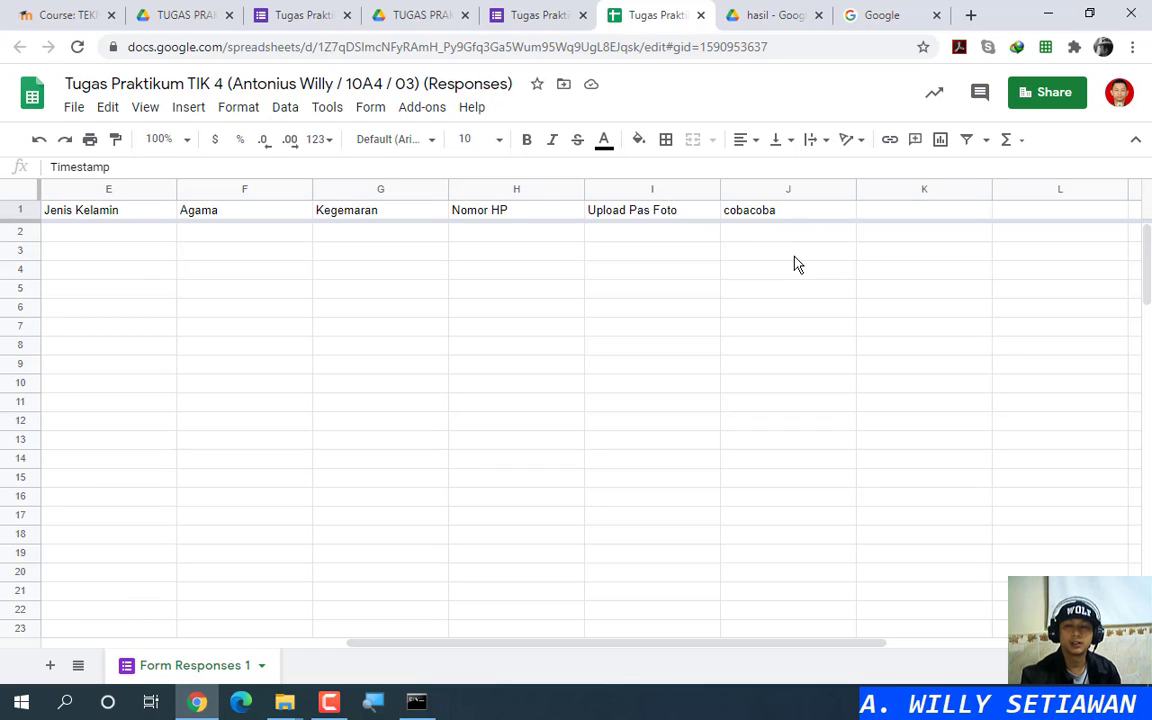
pyautogui.rightClick(828, 199)
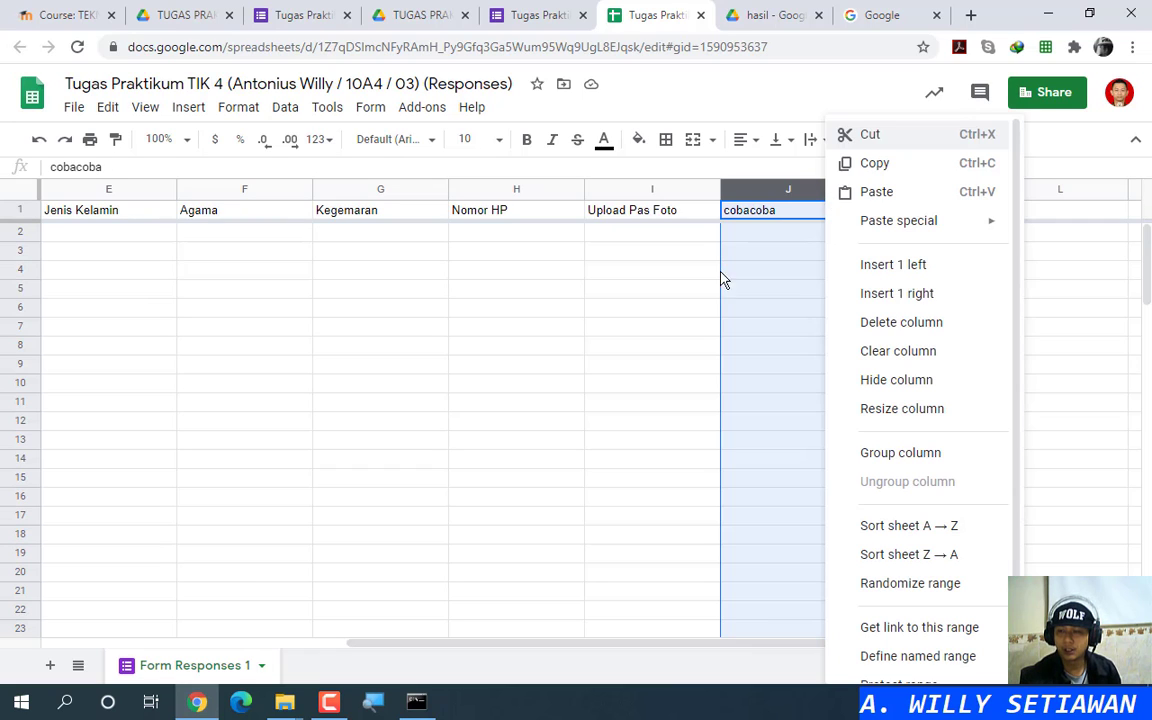
pyautogui.click(650, 288)
pyautogui.click(760, 189)
pyautogui.rightClick(760, 189)
pyautogui.click(701, 273)
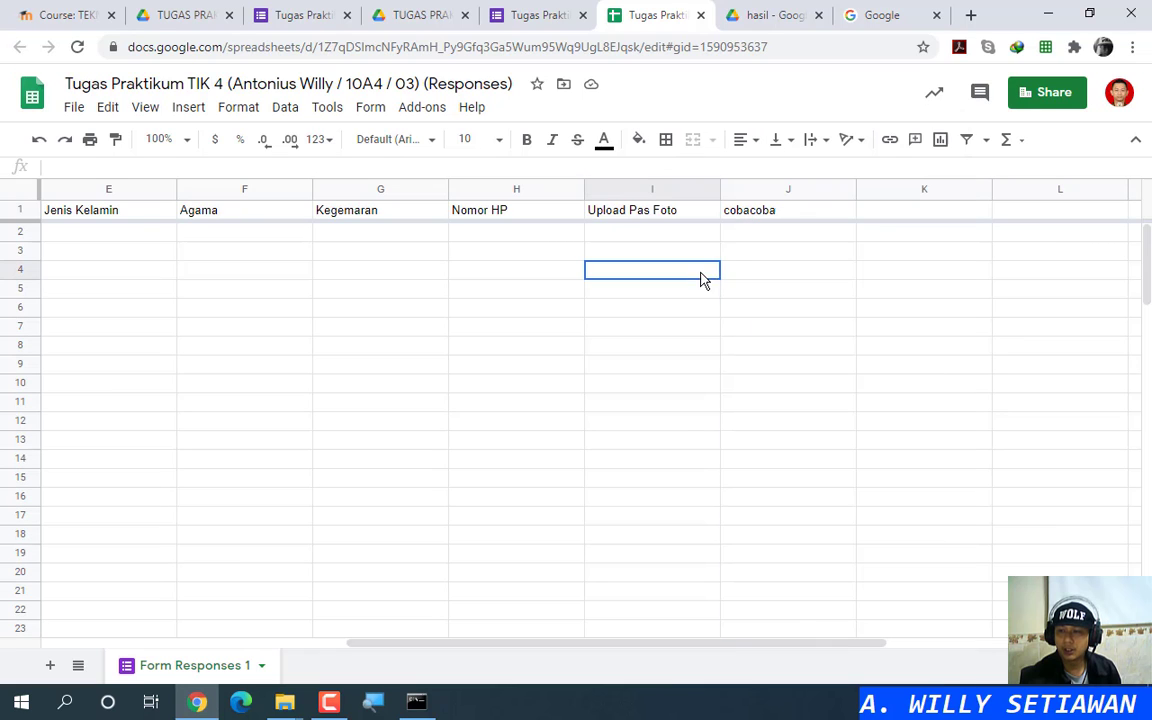
pyautogui.press('ctrl')
pyautogui.press('ctrl')
pyautogui.press('ctrl')
pyautogui.press('ctrl')
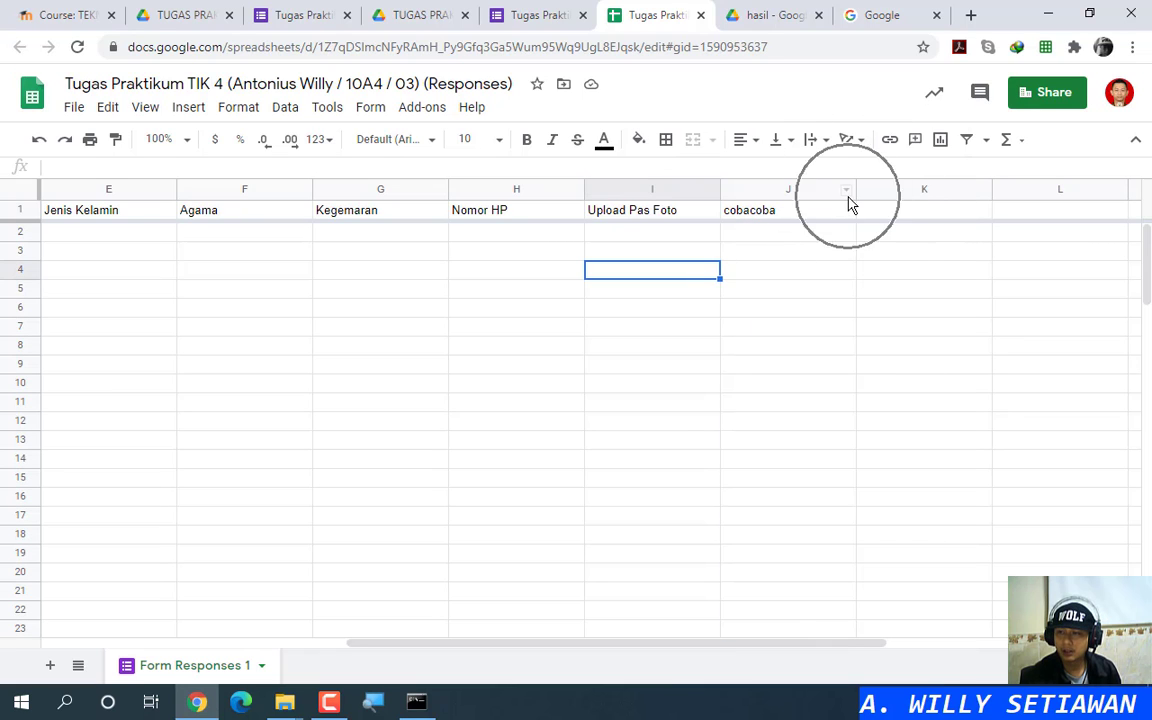
pyautogui.click(848, 192)
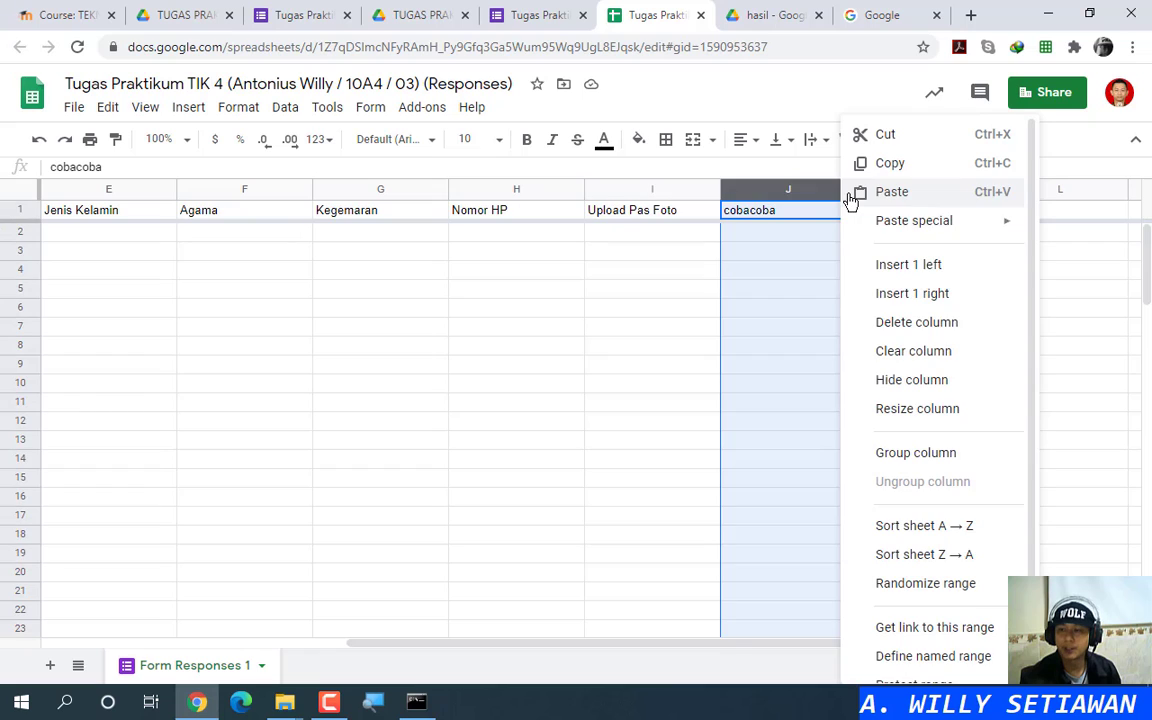
pyautogui.click(945, 325)
pyautogui.click(667, 238)
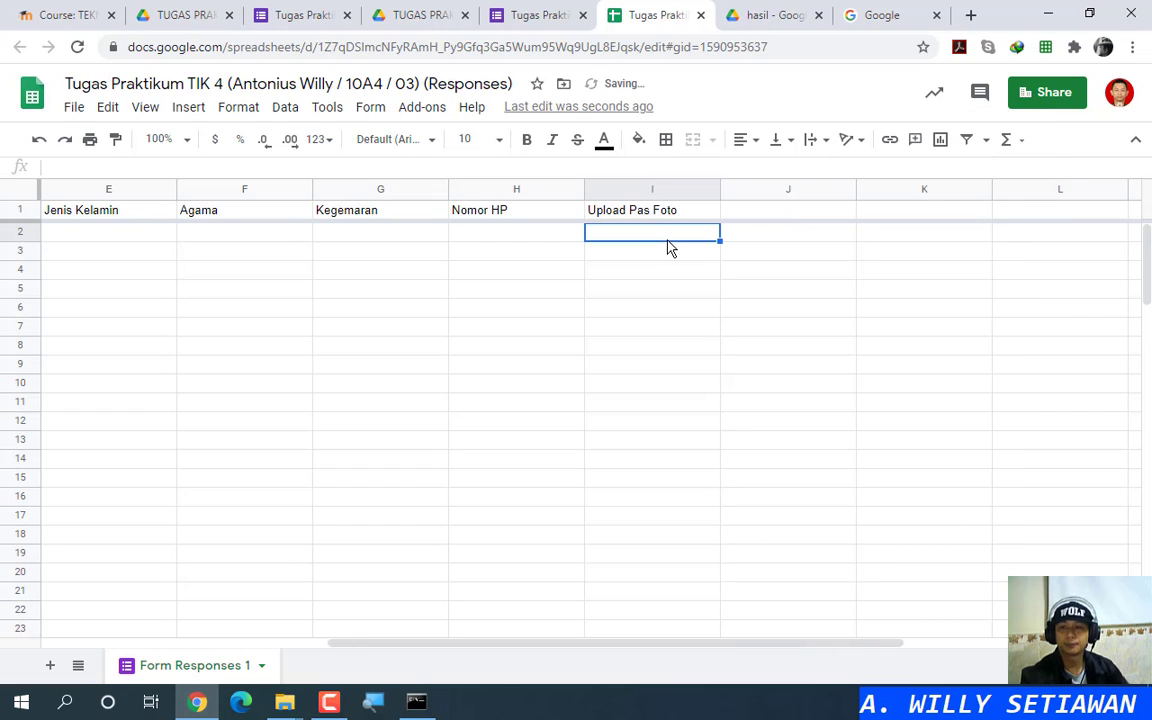
pyautogui.hscroll(-1, 313, 650)
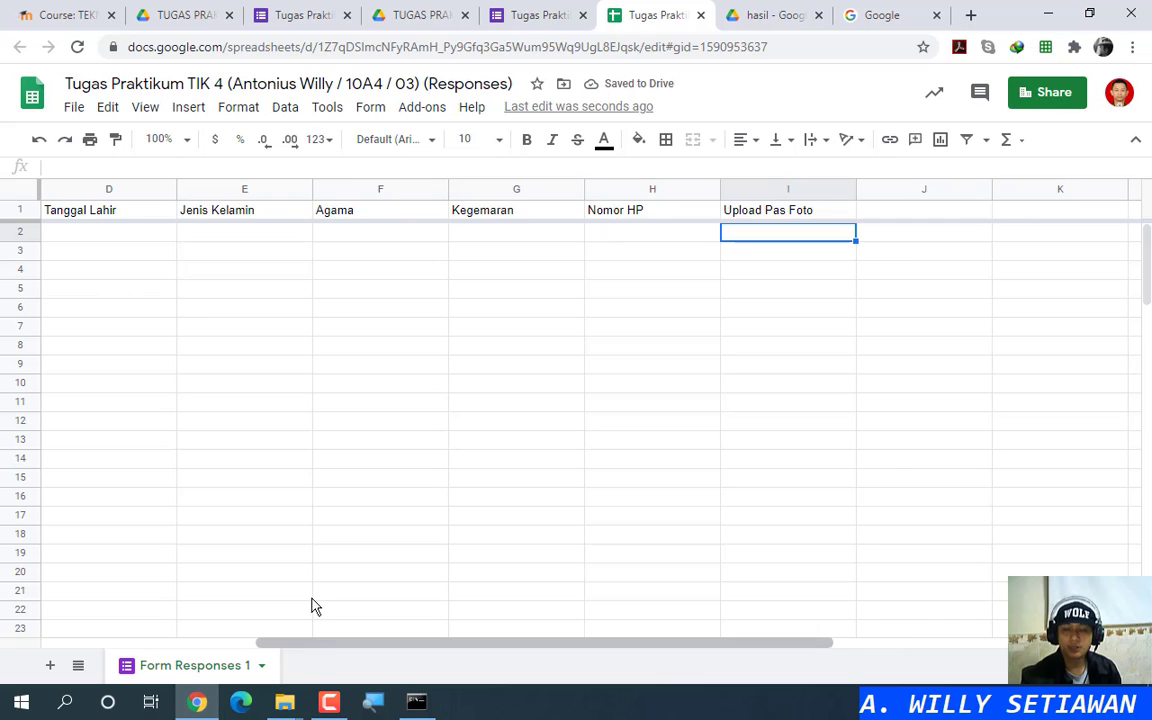
# Step: Return to the form editor and scroll around the Nomor HP and Upload Pas Foto questions
pyautogui.click(530, 14)
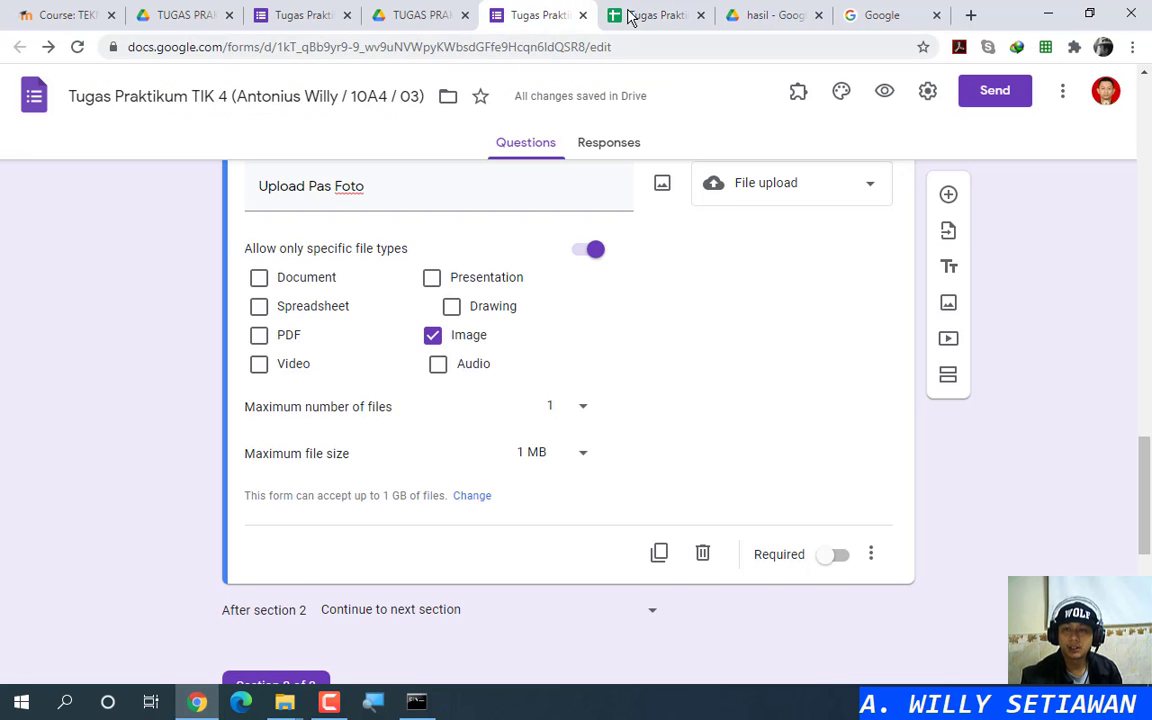
pyautogui.scroll(8, 537, 465)
pyautogui.scroll(-6, 540, 465)
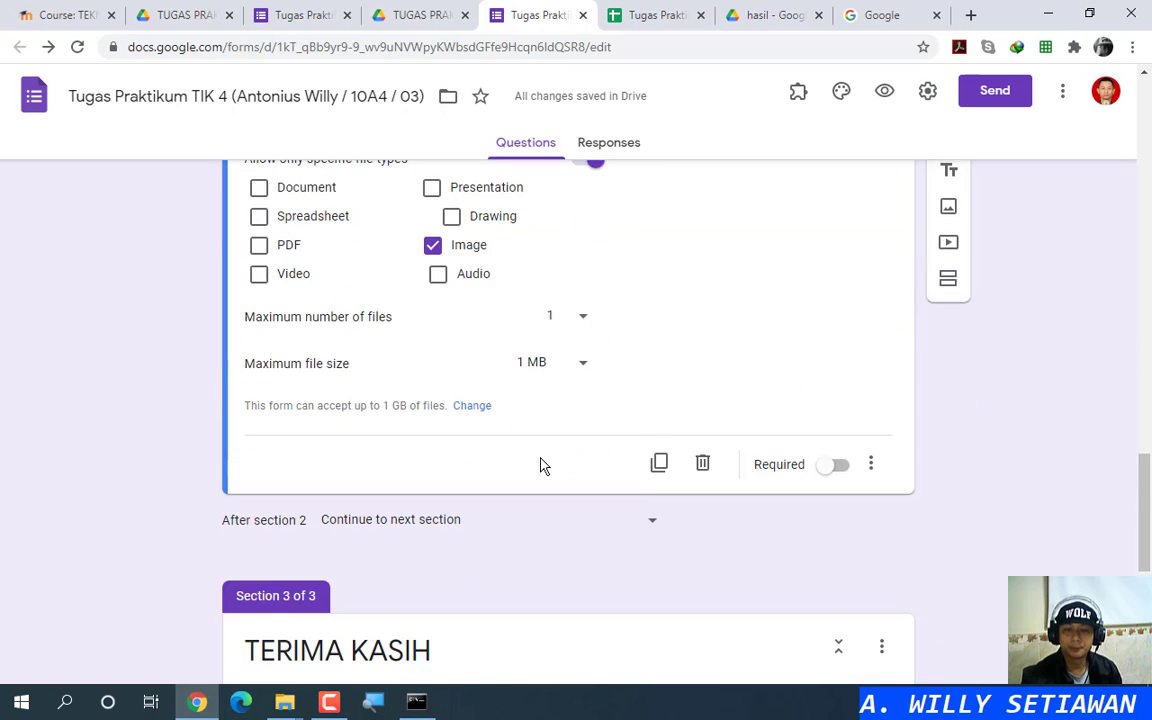
pyautogui.scroll(4, 528, 458)
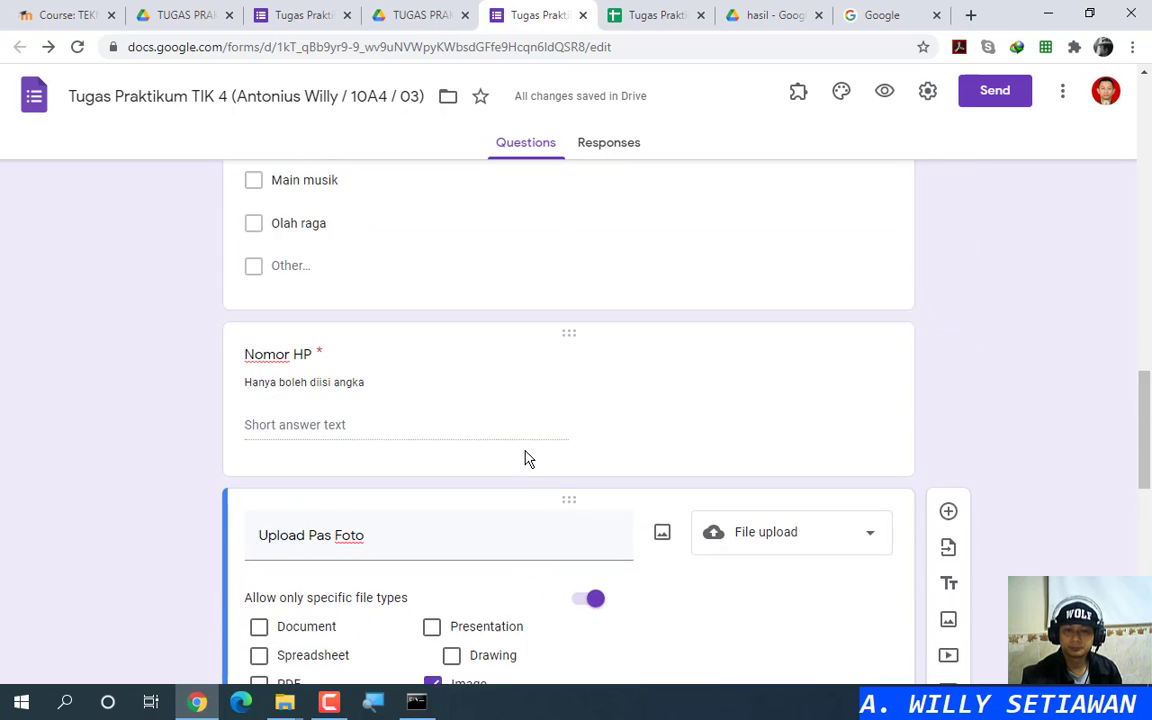
pyautogui.scroll(-2, 527, 457)
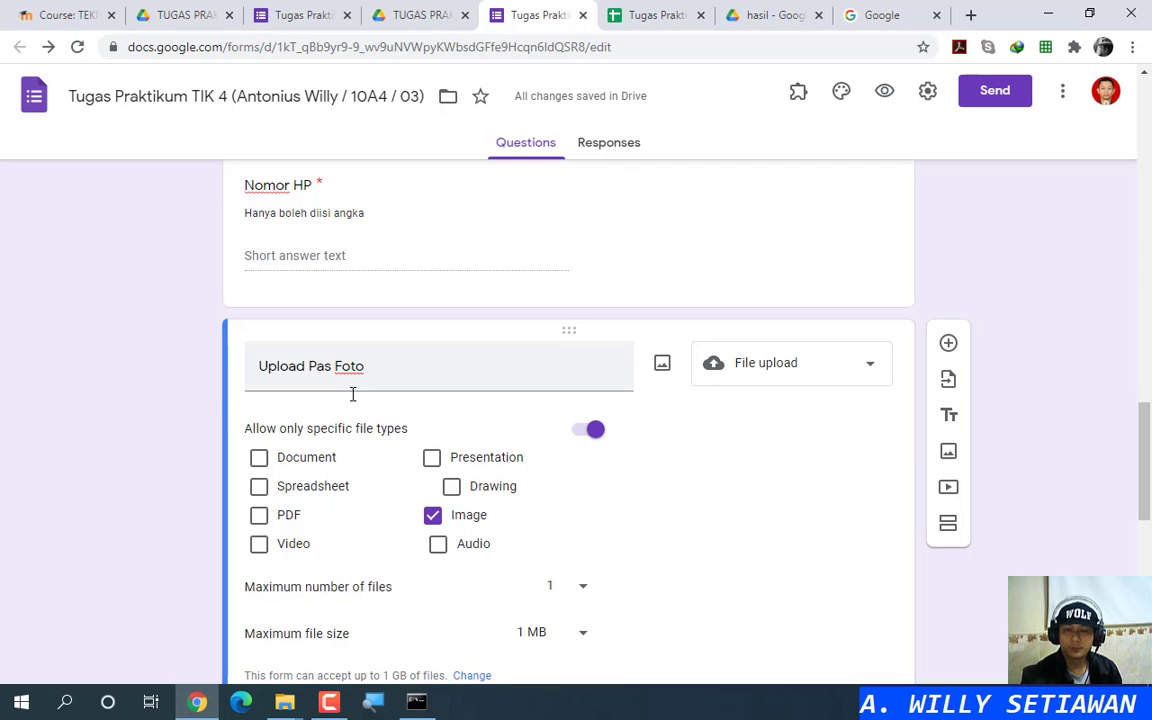
pyautogui.scroll(1, 352, 394)
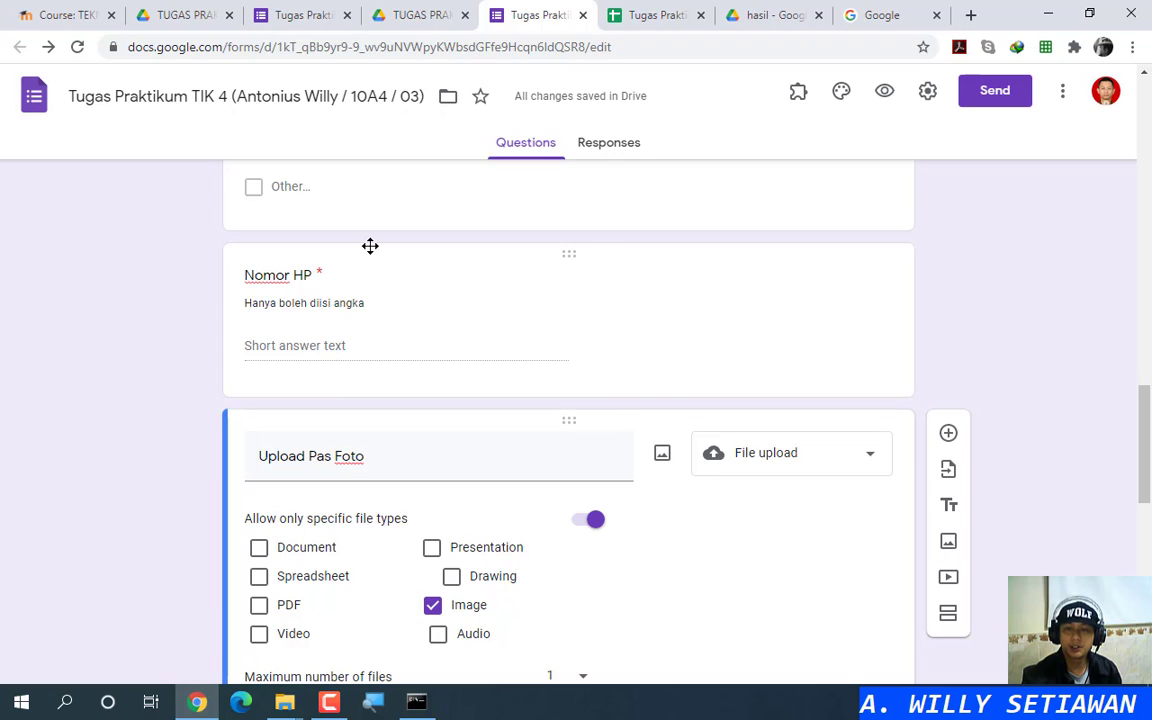
# Step: Inspect the Upload Pas Foto column in the response spreadsheet, then dismiss its options
pyautogui.click(645, 14)
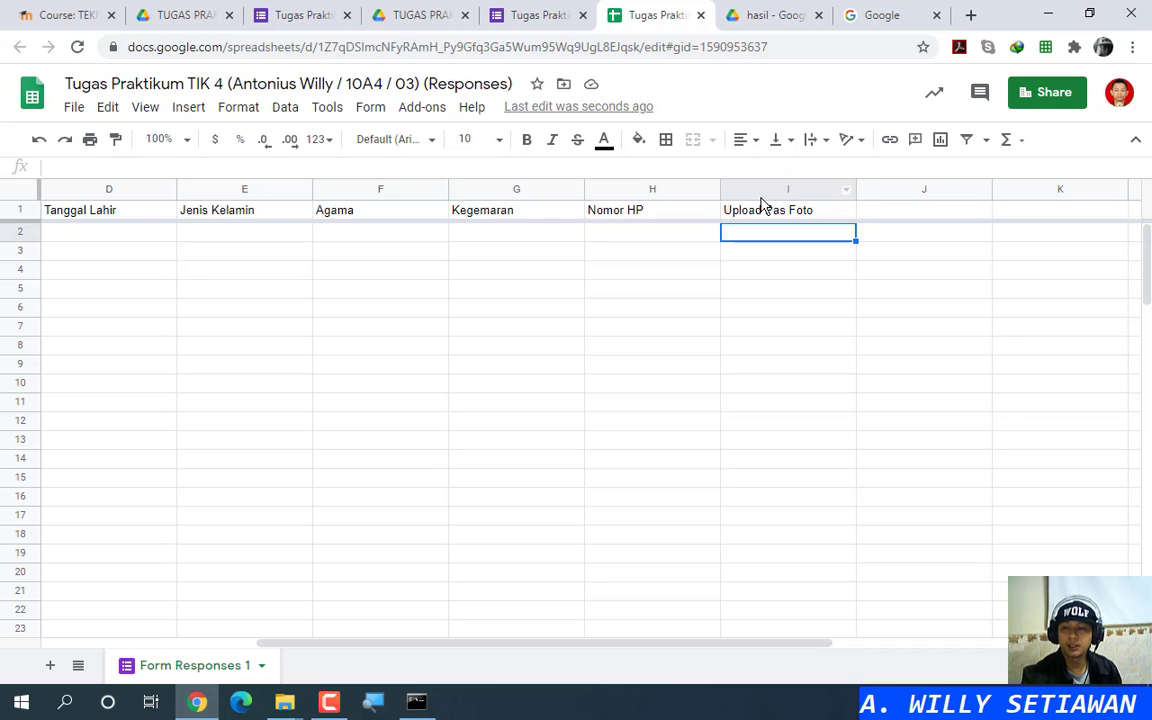
pyautogui.click(850, 191)
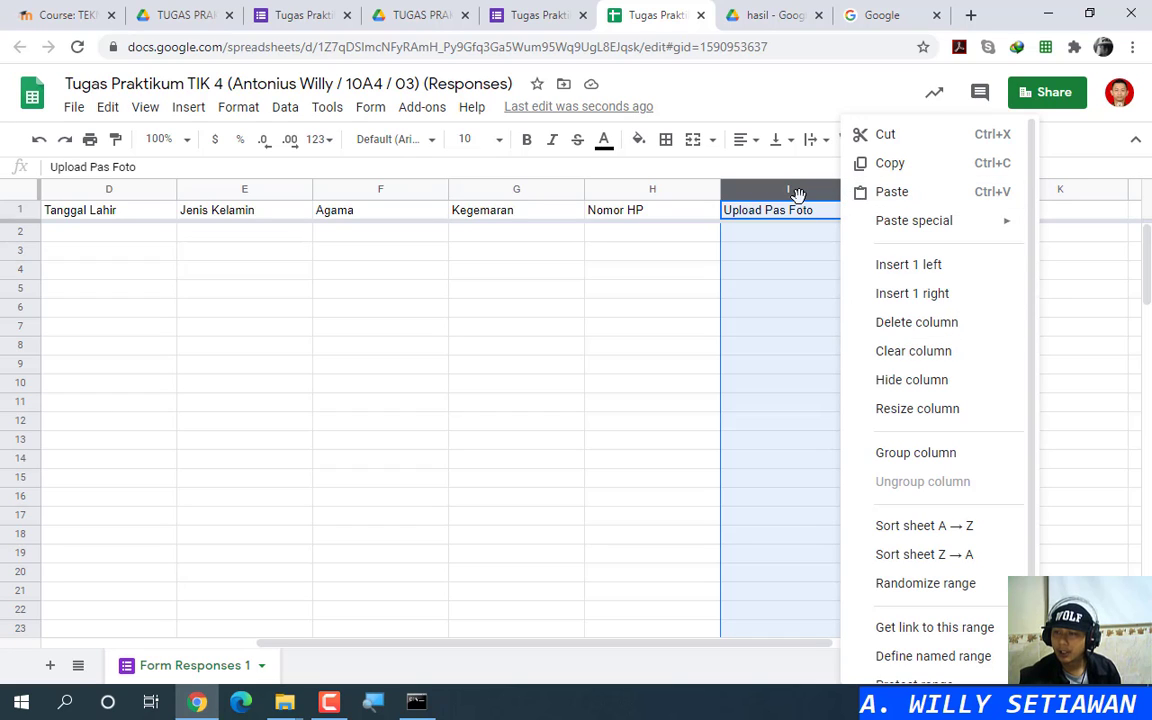
pyautogui.click(791, 102)
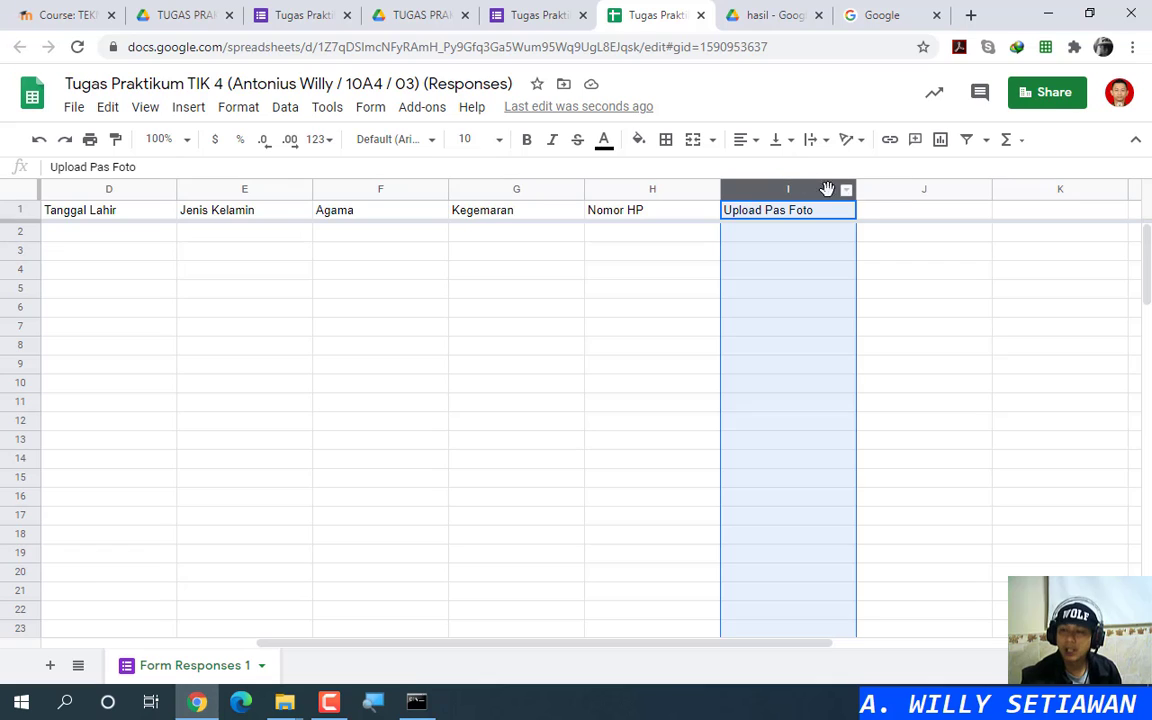
pyautogui.click(808, 236)
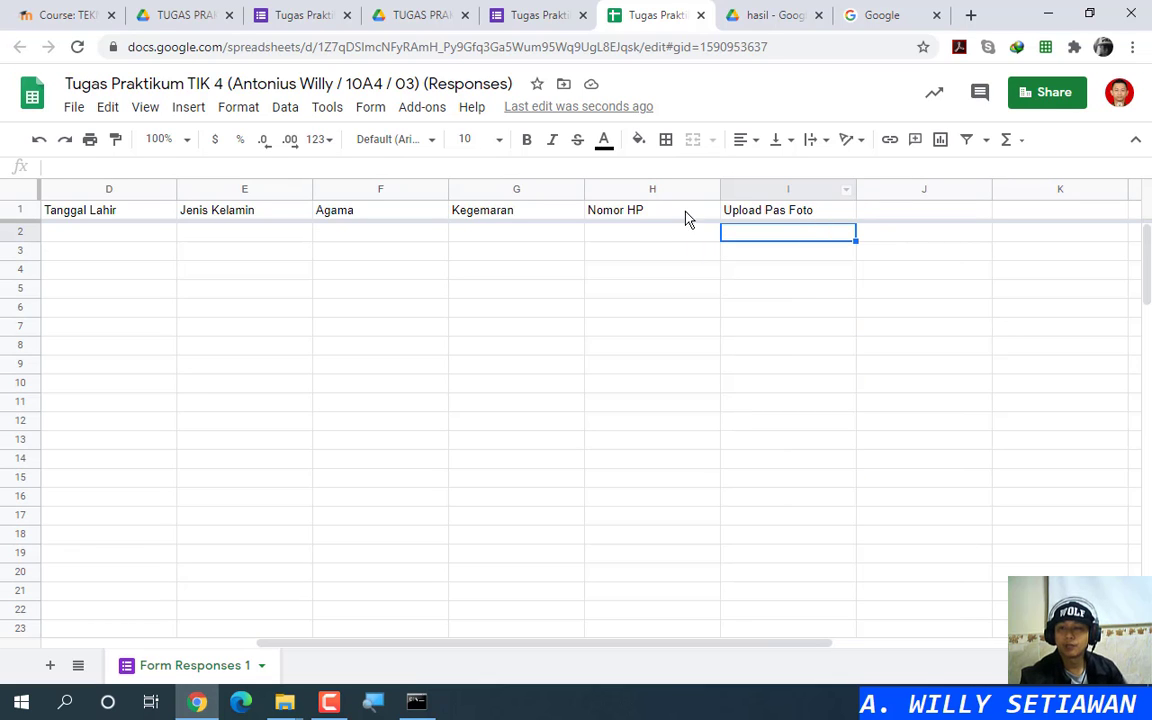
# Step: Compare the spreadsheet with the form, ending on Nomor HP and Upload Pas Foto in the editor
pyautogui.click(514, 14)
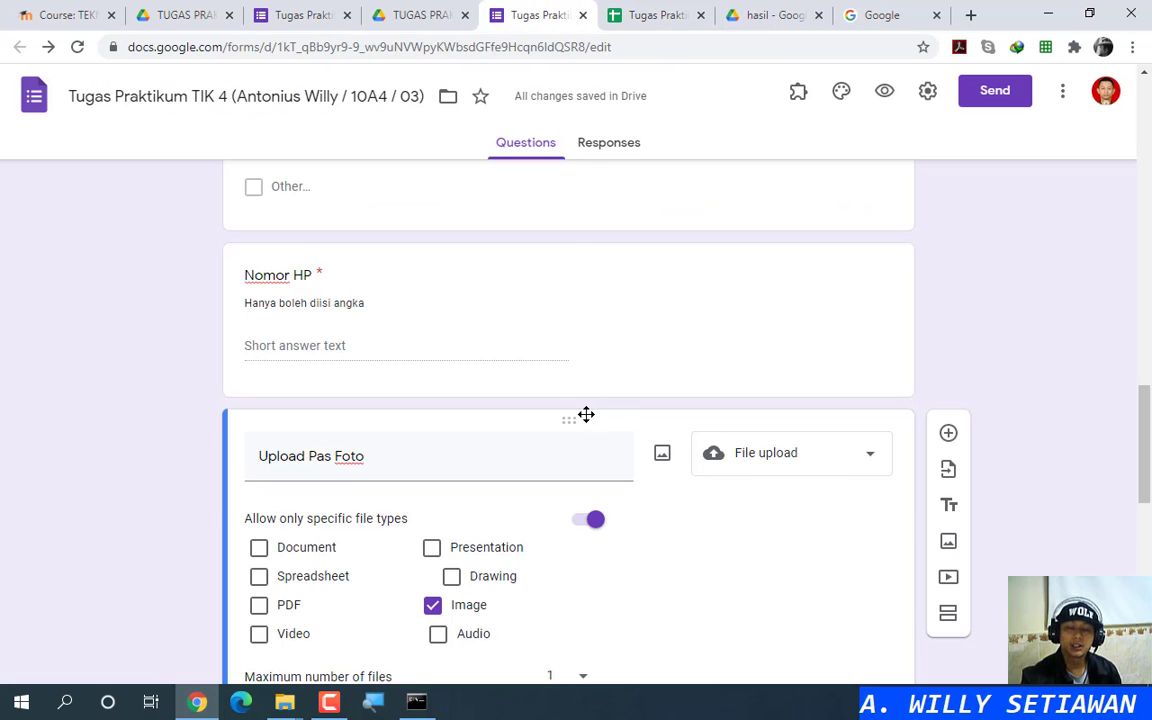
pyautogui.scroll(2, 465, 340)
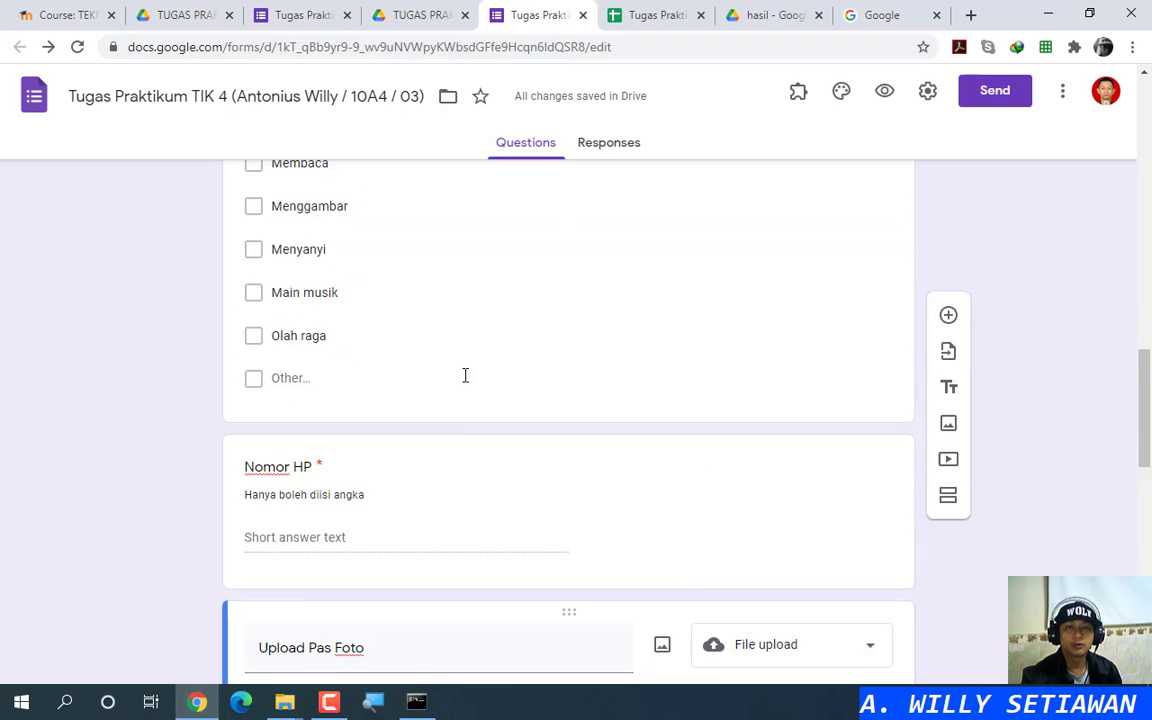
pyautogui.scroll(3, 465, 375)
pyautogui.scroll(-4, 463, 375)
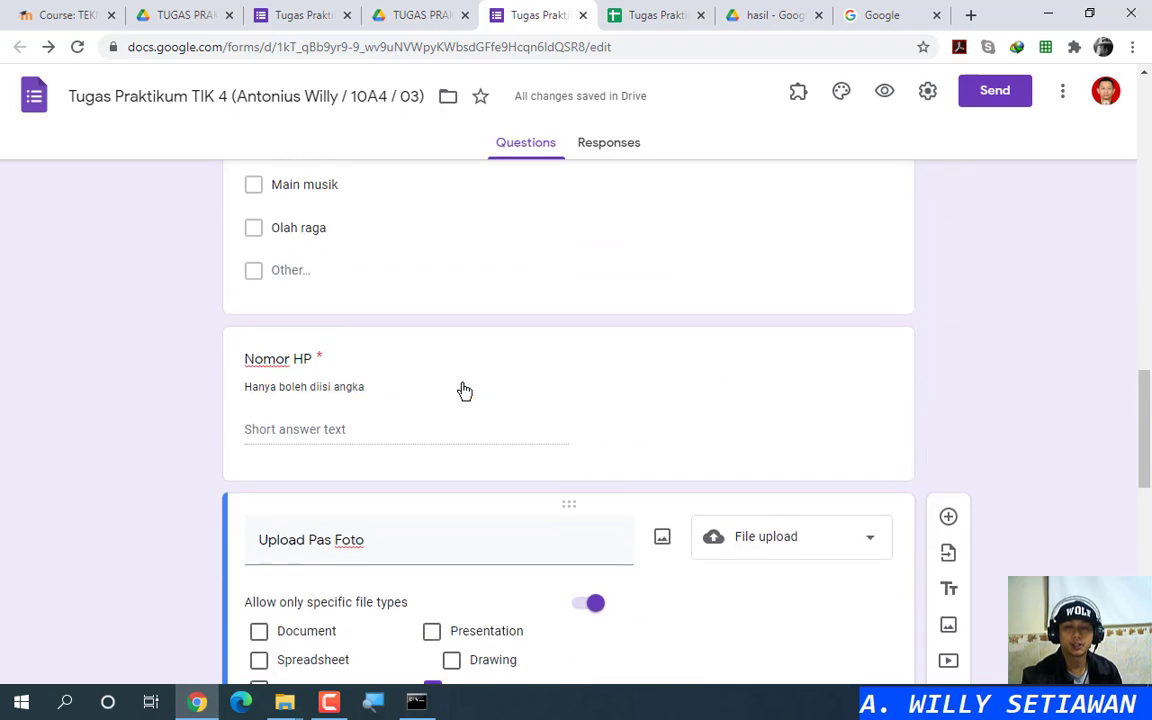
pyautogui.scroll(4, 465, 390)
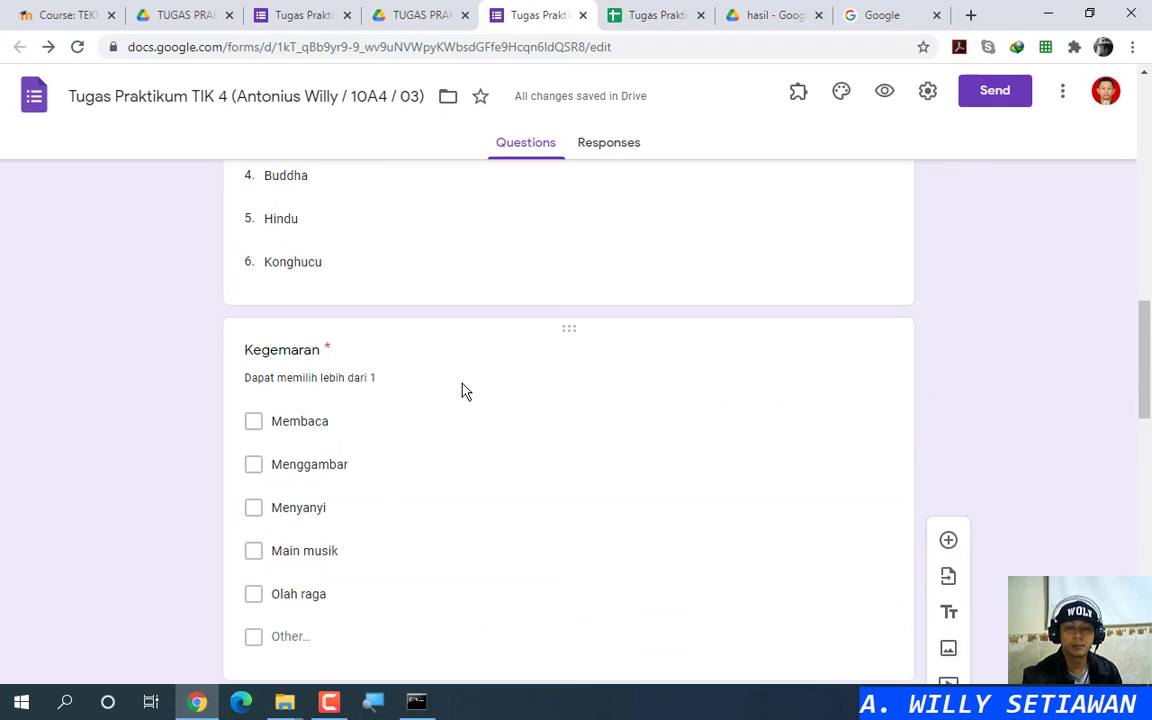
pyautogui.click(675, 15)
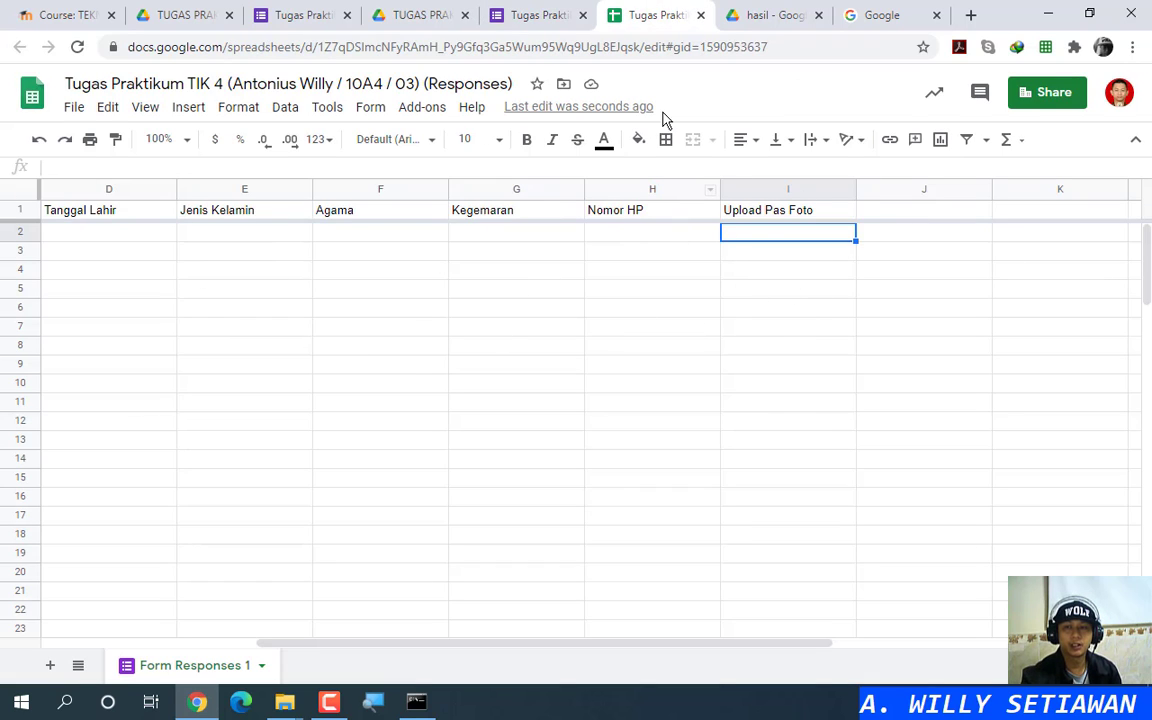
pyautogui.click(535, 15)
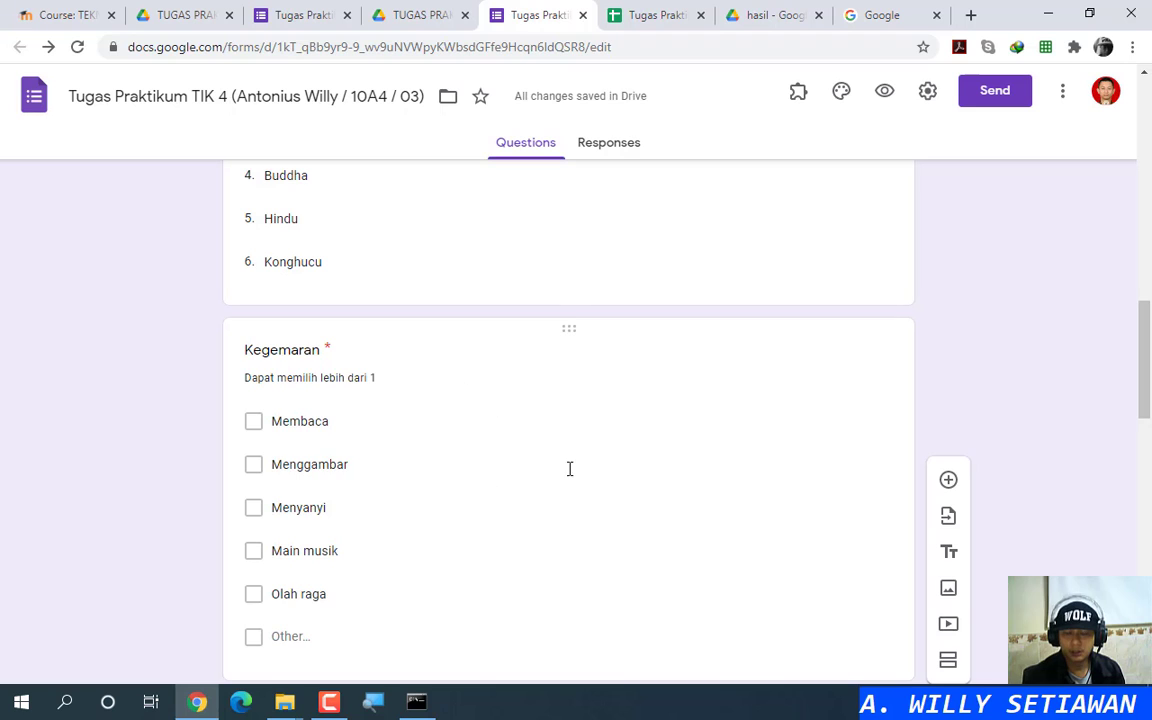
pyautogui.scroll(-6, 570, 470)
pyautogui.scroll(3, 571, 476)
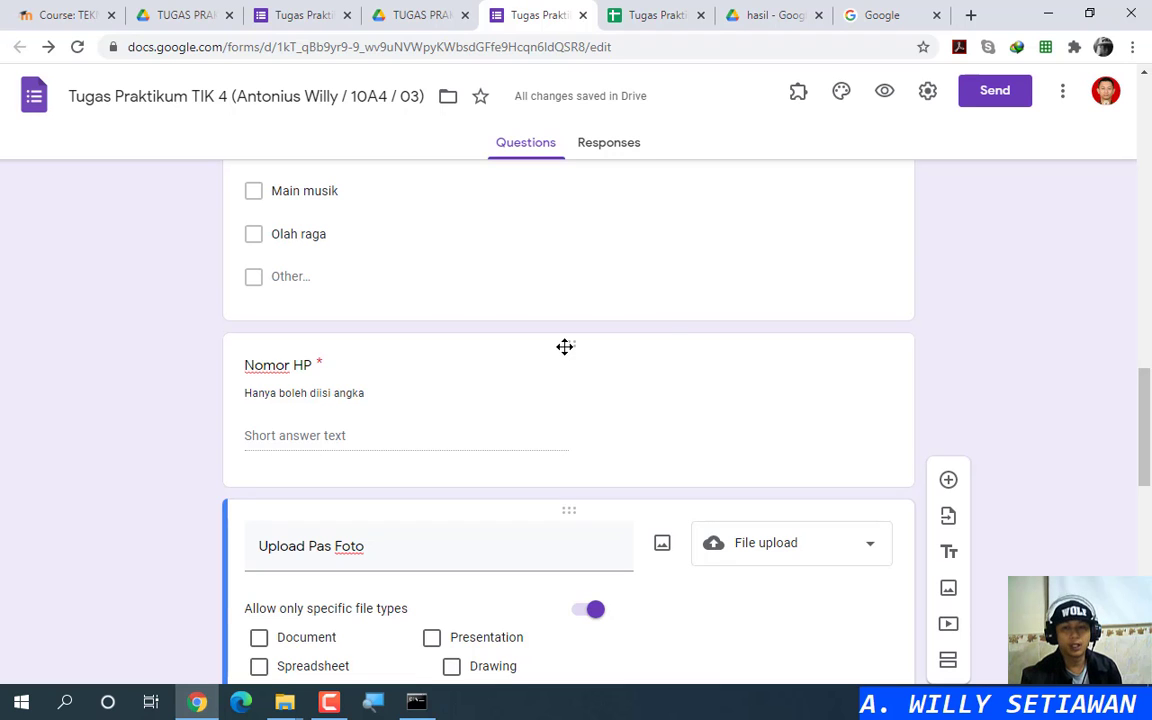
# Step: Drag the Upload Pas Foto question above Nomor HP and glance at the spreadsheet
pyautogui.moveTo(548, 506); pyautogui.dragTo(566, 334)
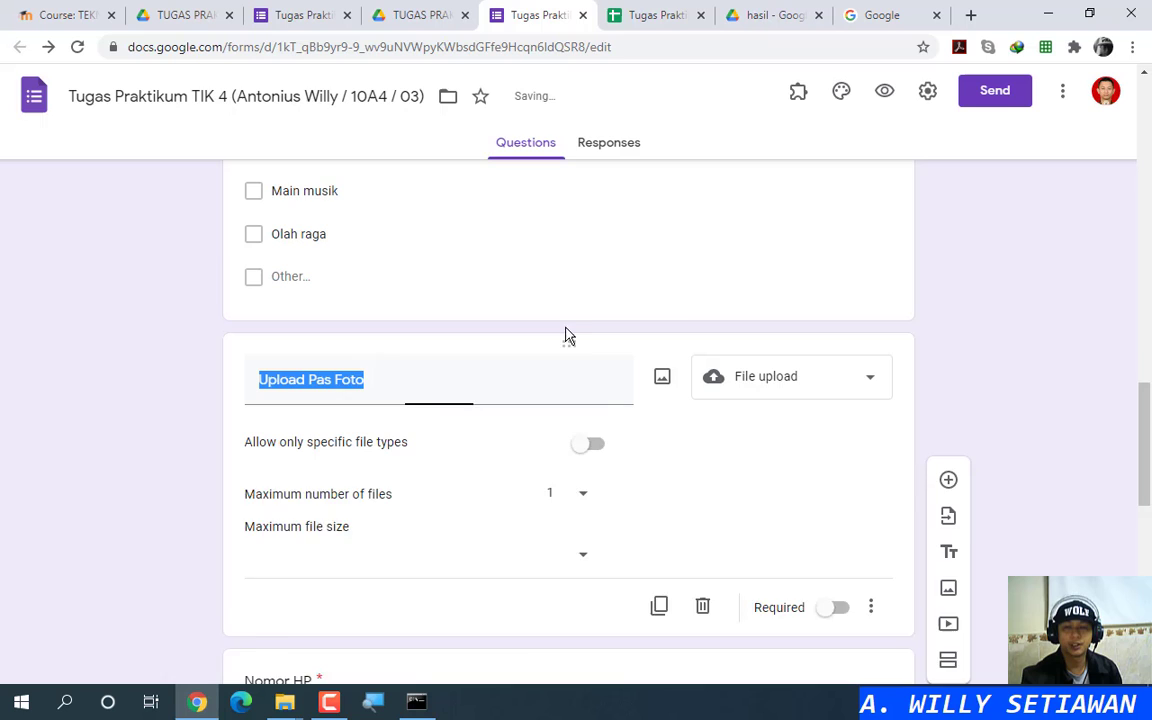
pyautogui.click(617, 9)
pyautogui.click(525, 12)
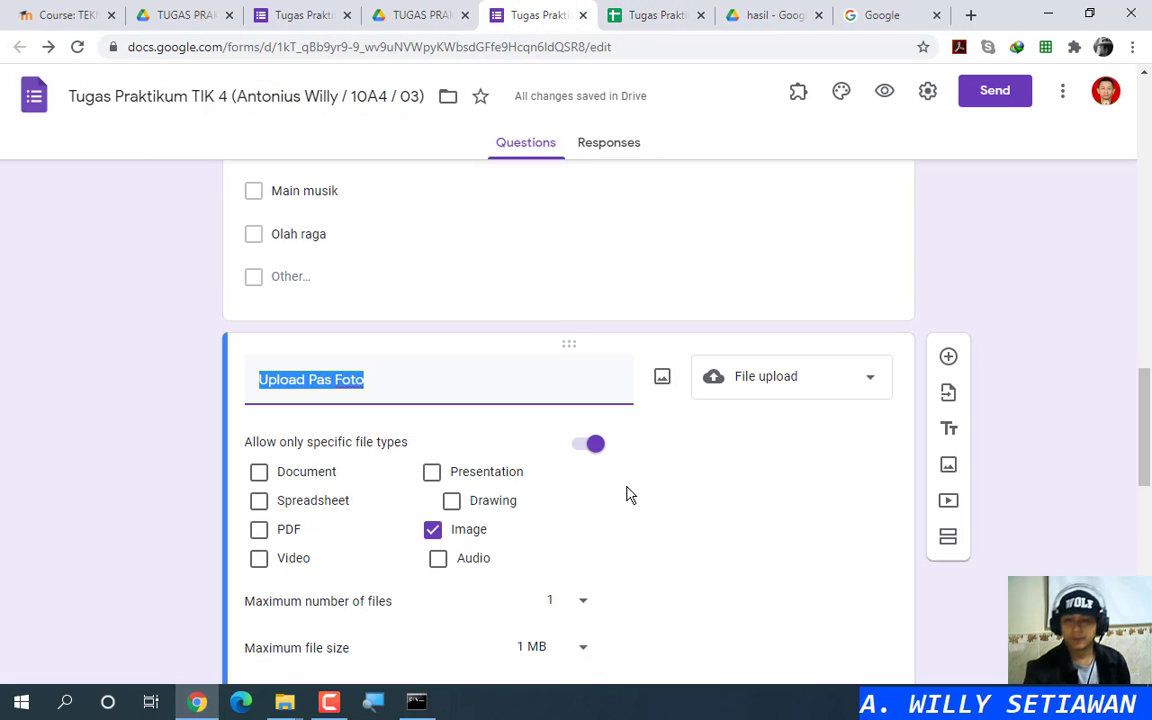
pyautogui.scroll(-7, 674, 519)
pyautogui.scroll(4, 684, 512)
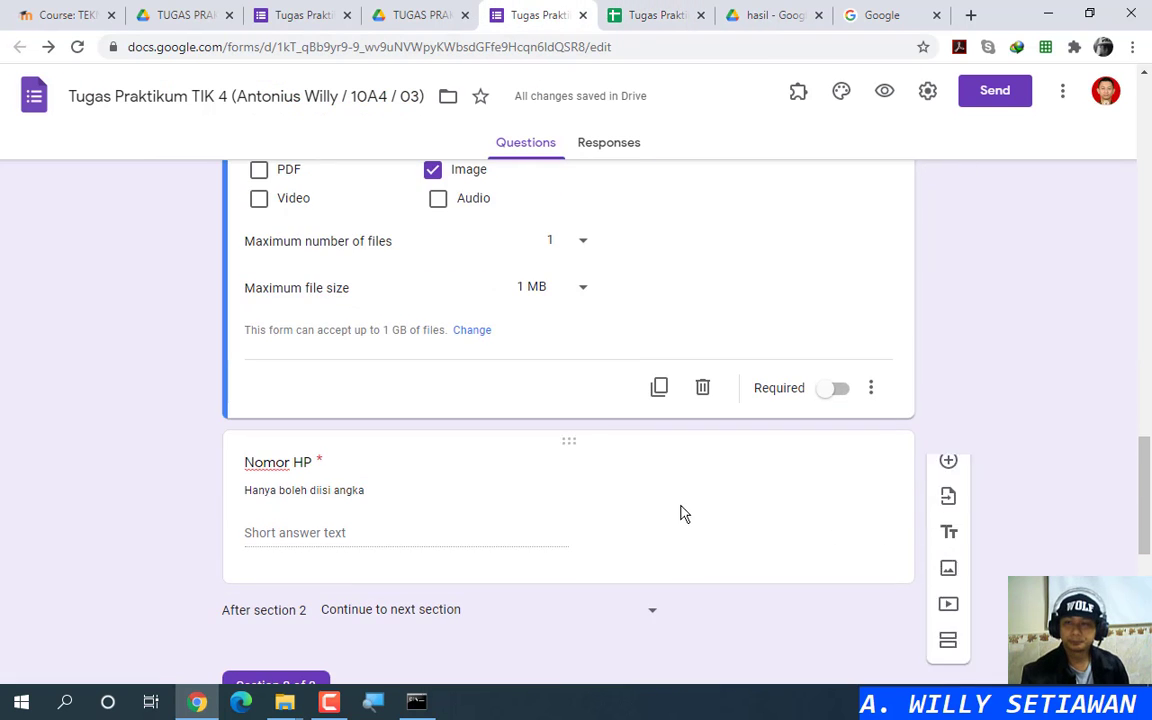
# Step: Verify the response spreadsheet columns, return to the form, and open a blank browser tab
pyautogui.click(673, 8)
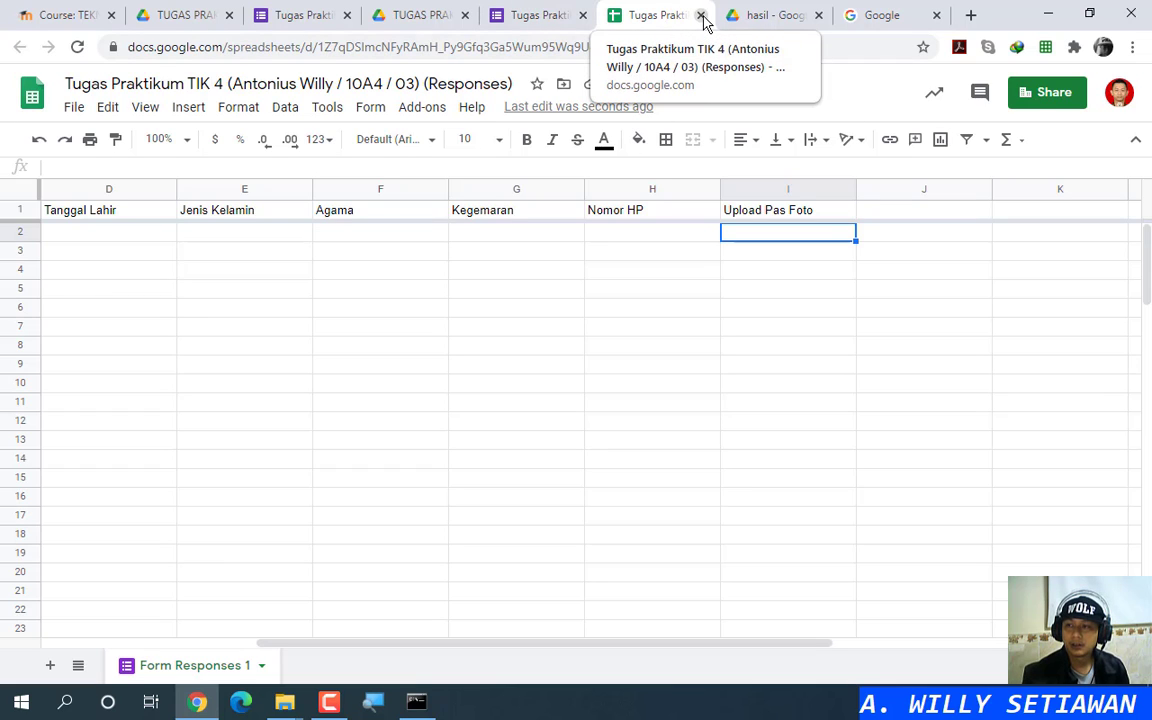
pyautogui.click(540, 10)
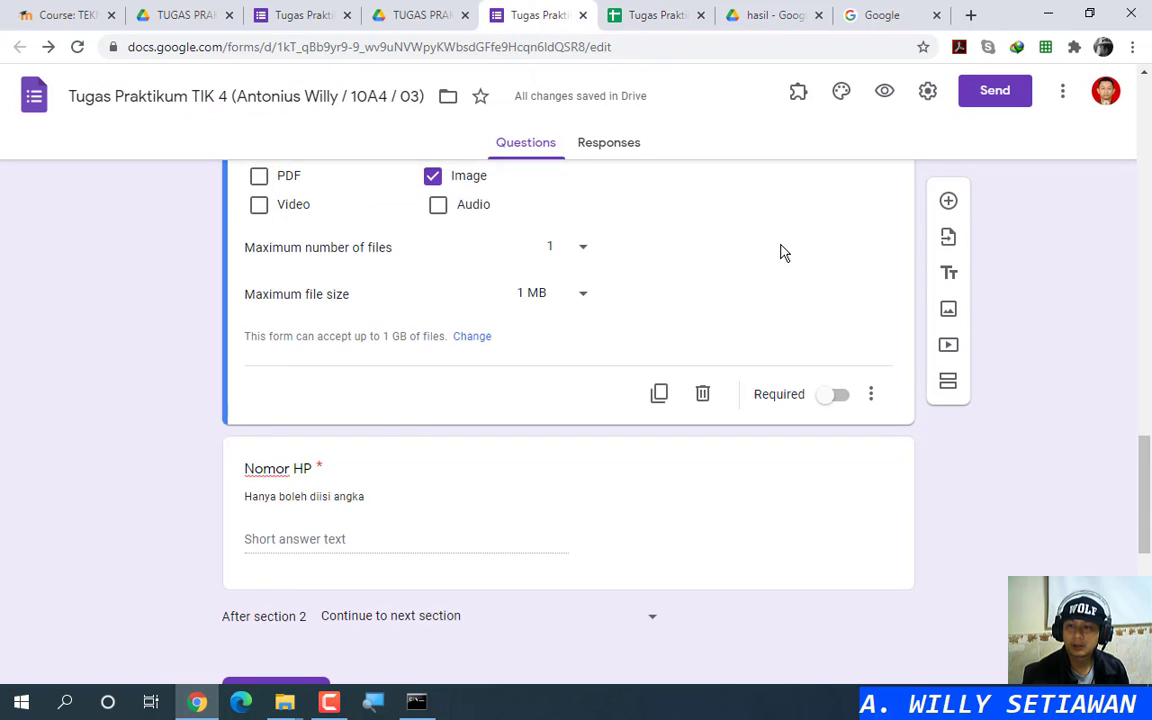
pyautogui.scroll(15, 781, 249)
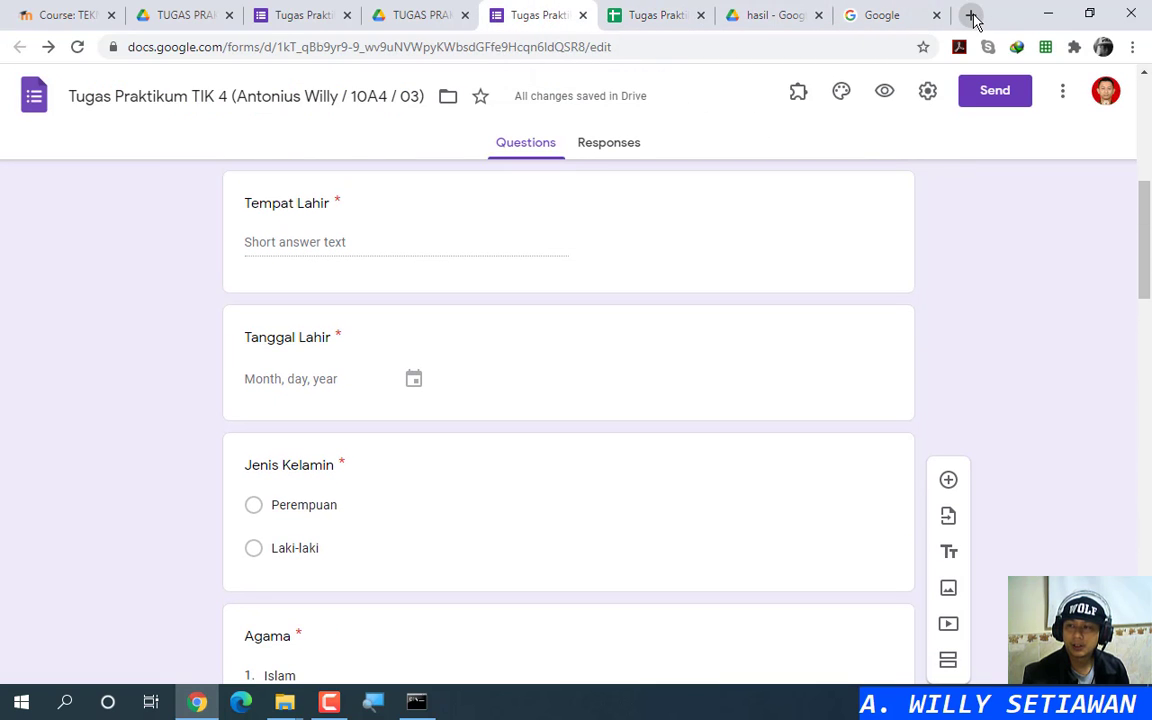
pyautogui.click(971, 15)
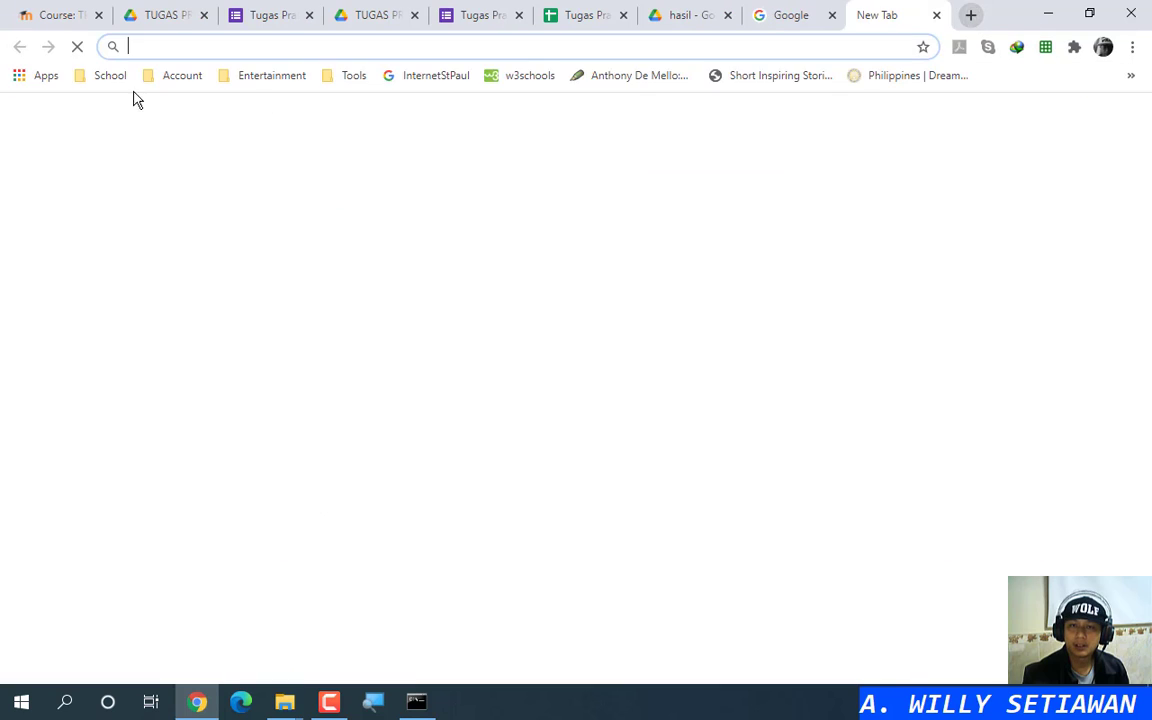
# Step: Open WebQR's Create QR Code page from the Tools bookmarks, then return to the form editor's top
pyautogui.click(354, 75)
pyautogui.click(394, 212)
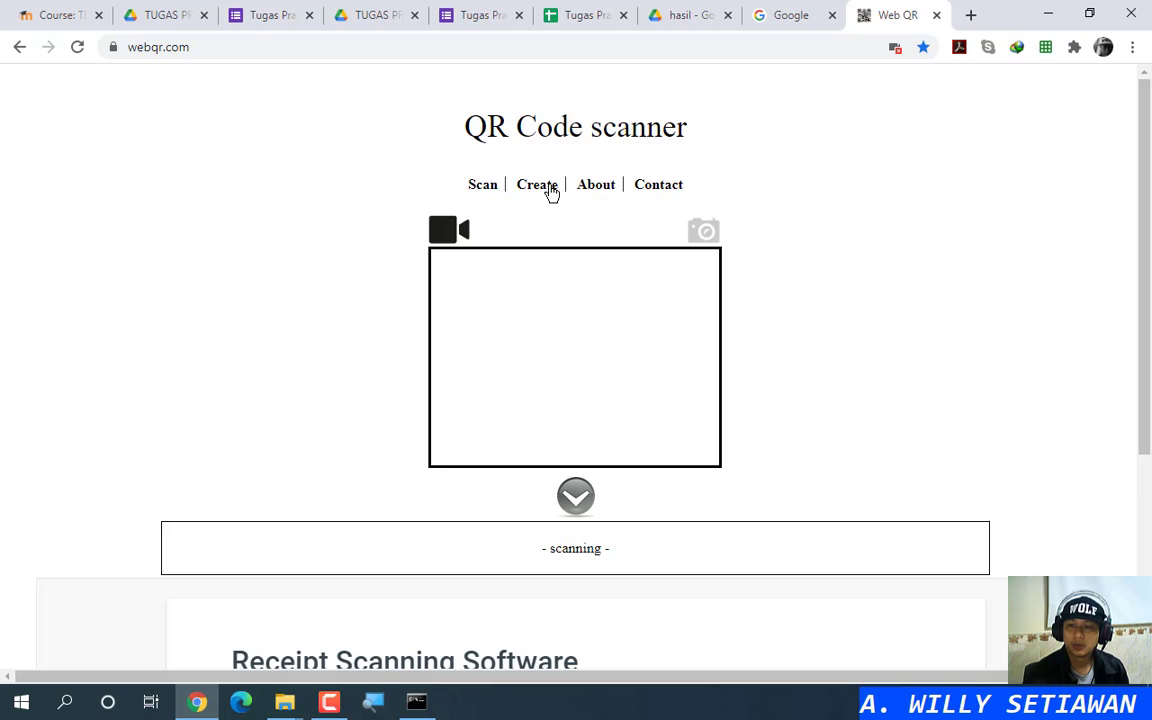
pyautogui.click(546, 187)
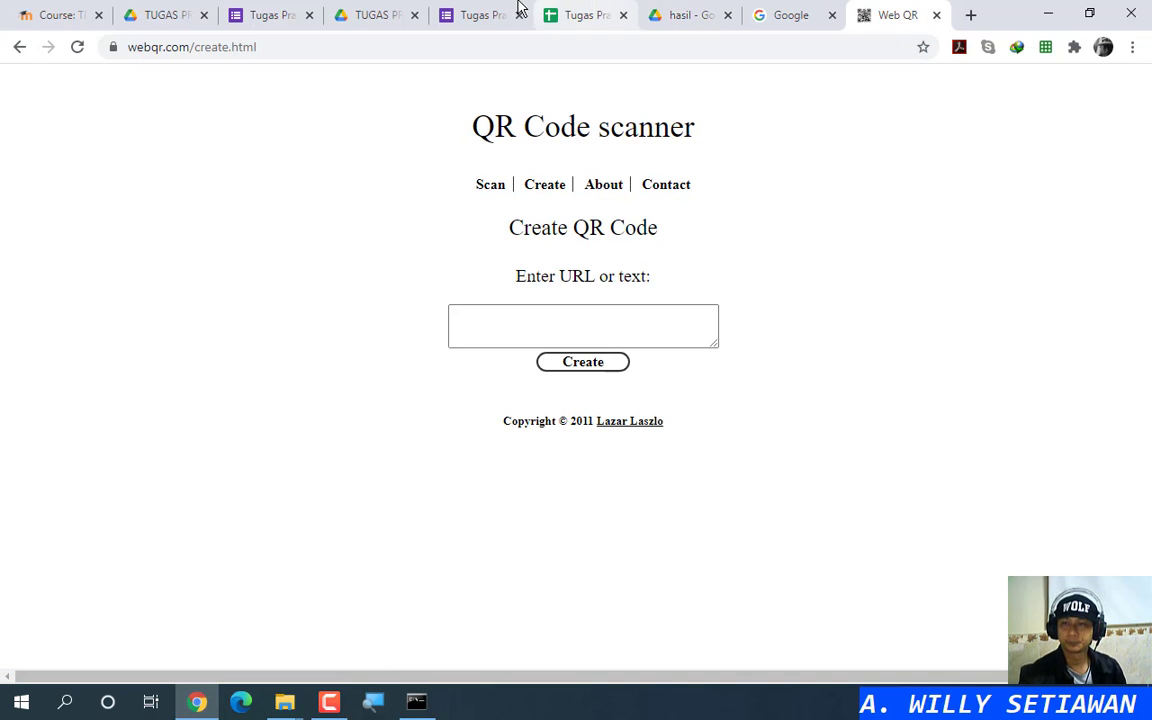
pyautogui.click(490, 12)
pyautogui.scroll(5, 700, 360)
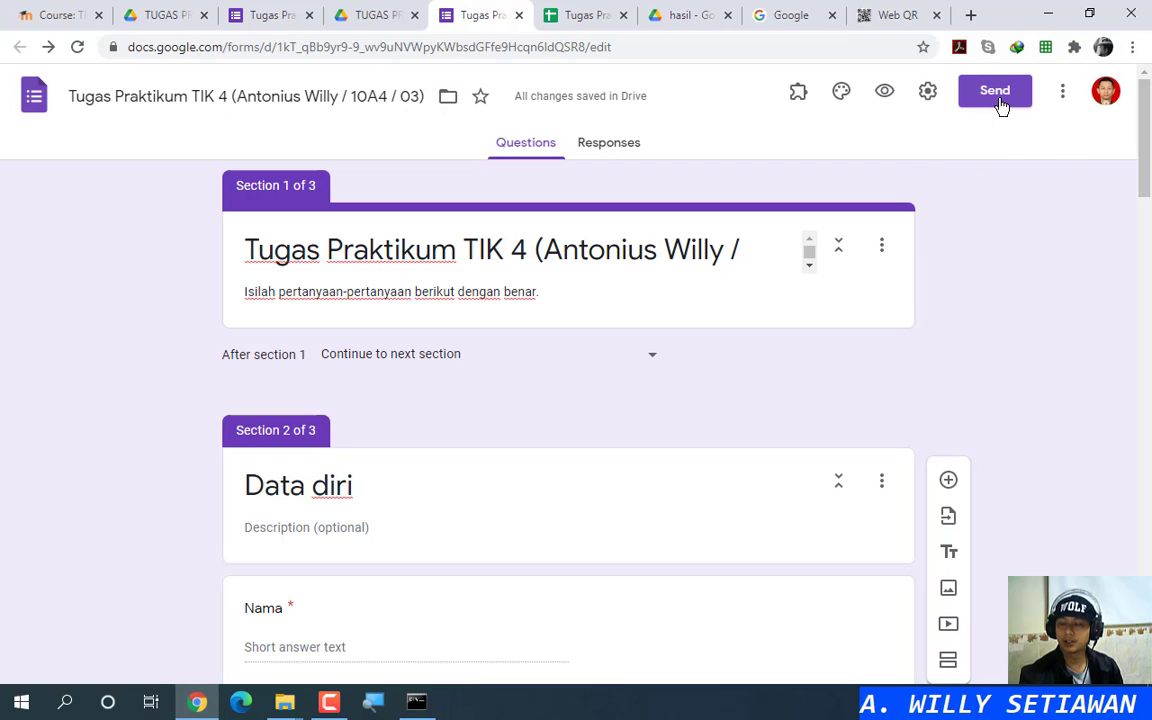
# Step: Copy the form's respondent link from the Send dialog and go back to the WebQR tab
pyautogui.click(842, 94)
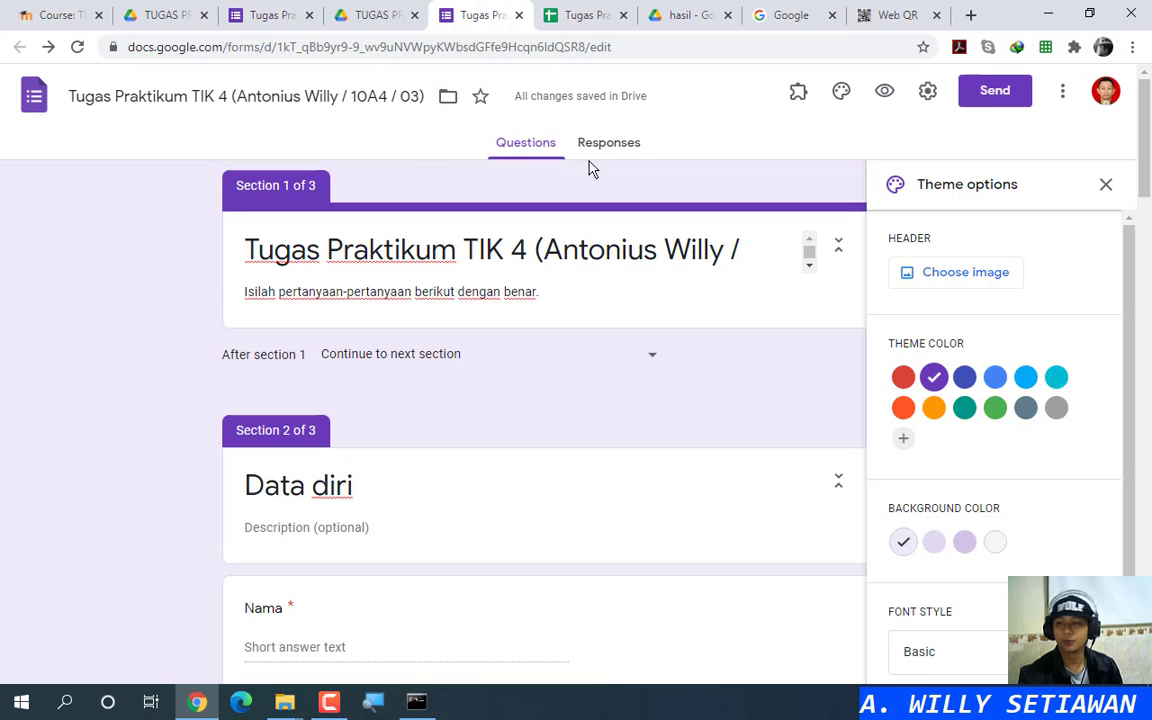
pyautogui.click(1106, 186)
pyautogui.click(993, 100)
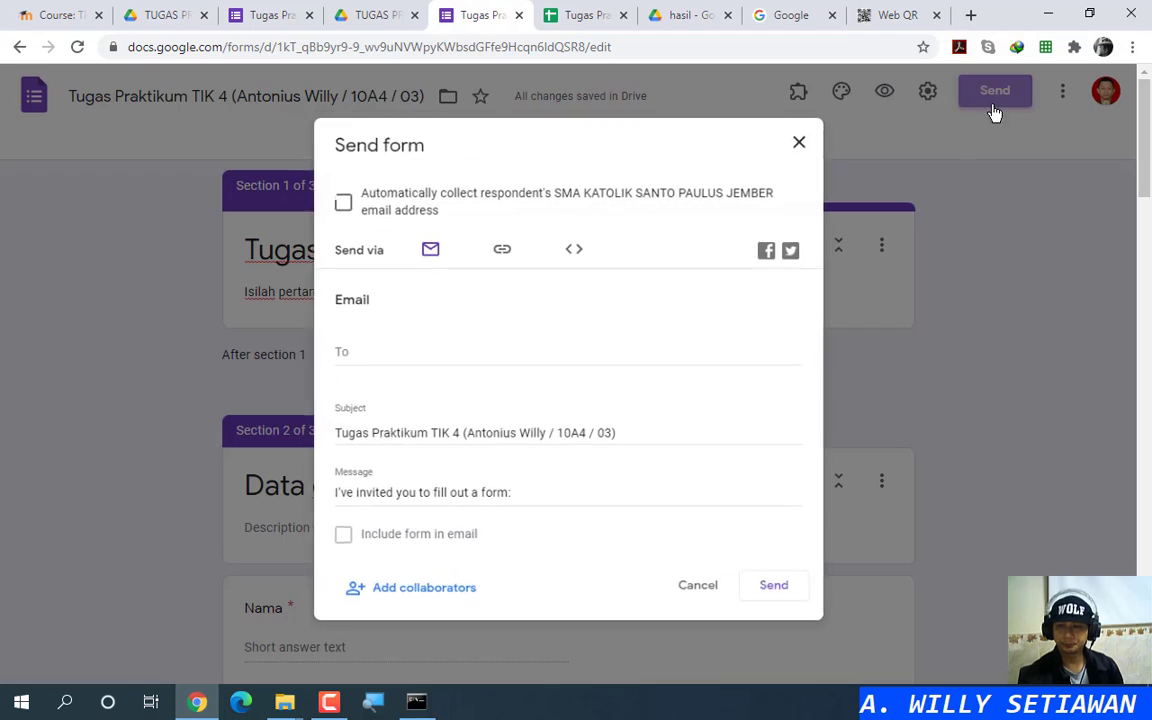
pyautogui.click(498, 250)
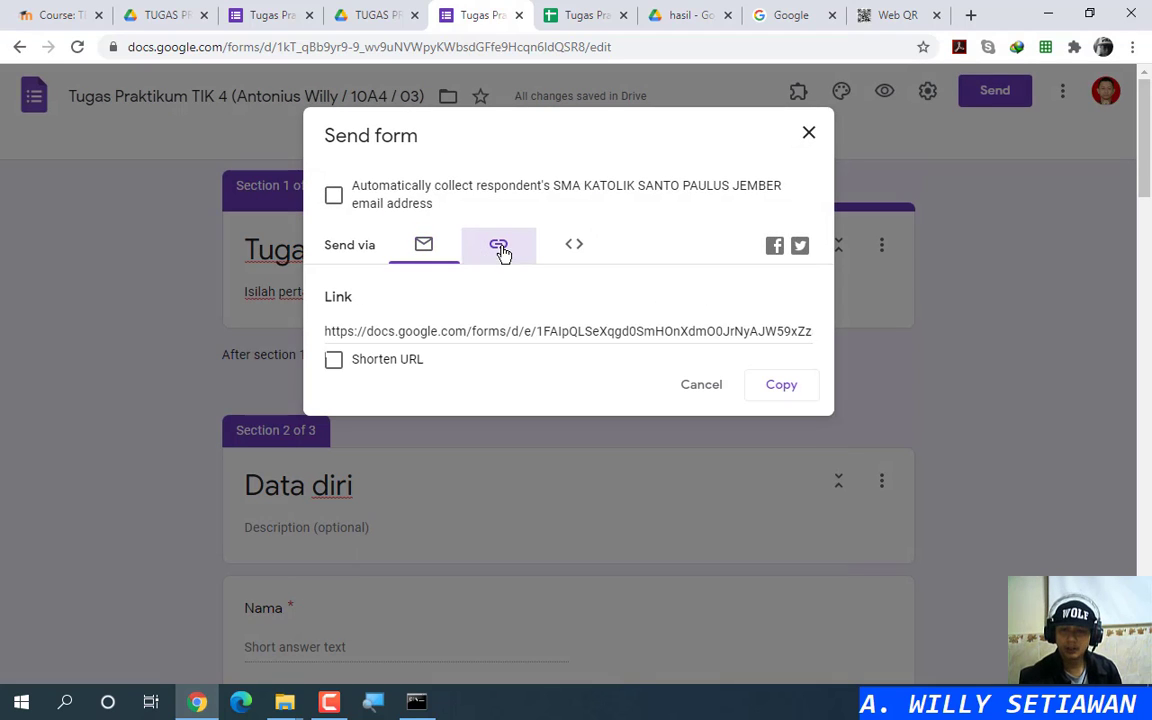
pyautogui.click(592, 330)
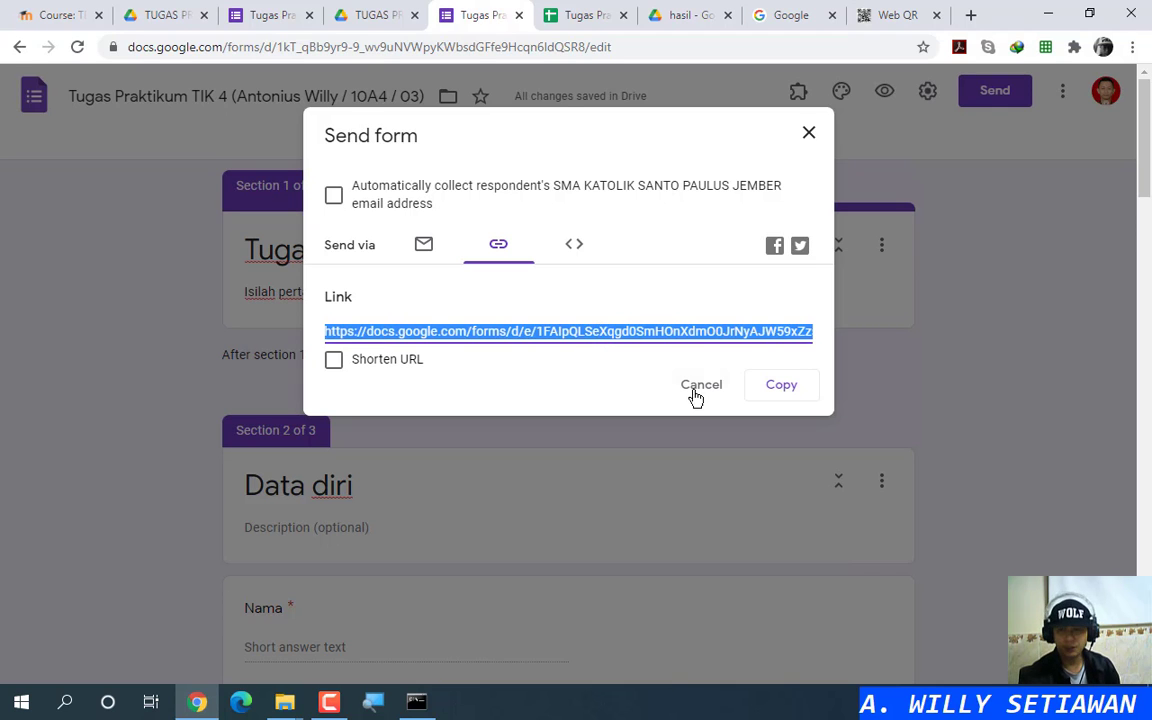
pyautogui.click(781, 384)
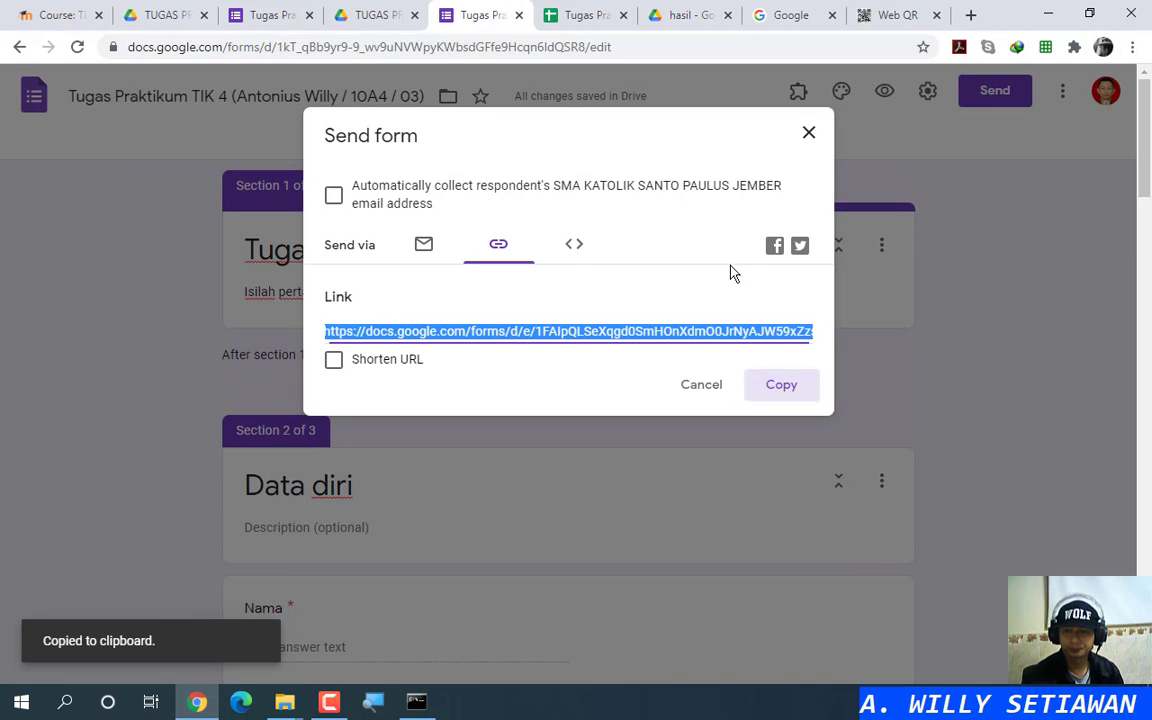
pyautogui.click(809, 134)
pyautogui.click(886, 12)
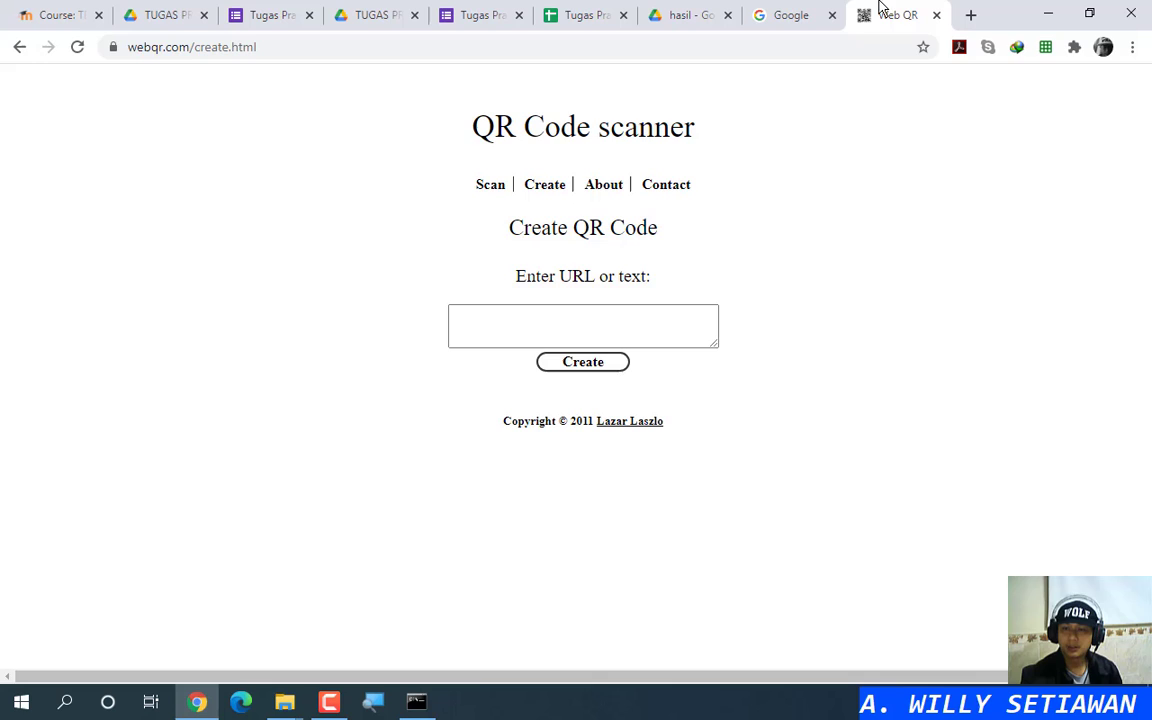
# Step: Paste the form link into WebQR's URL box and generate its QR code
pyautogui.click(585, 314)
pyautogui.hotkey('ctrl', 'v')
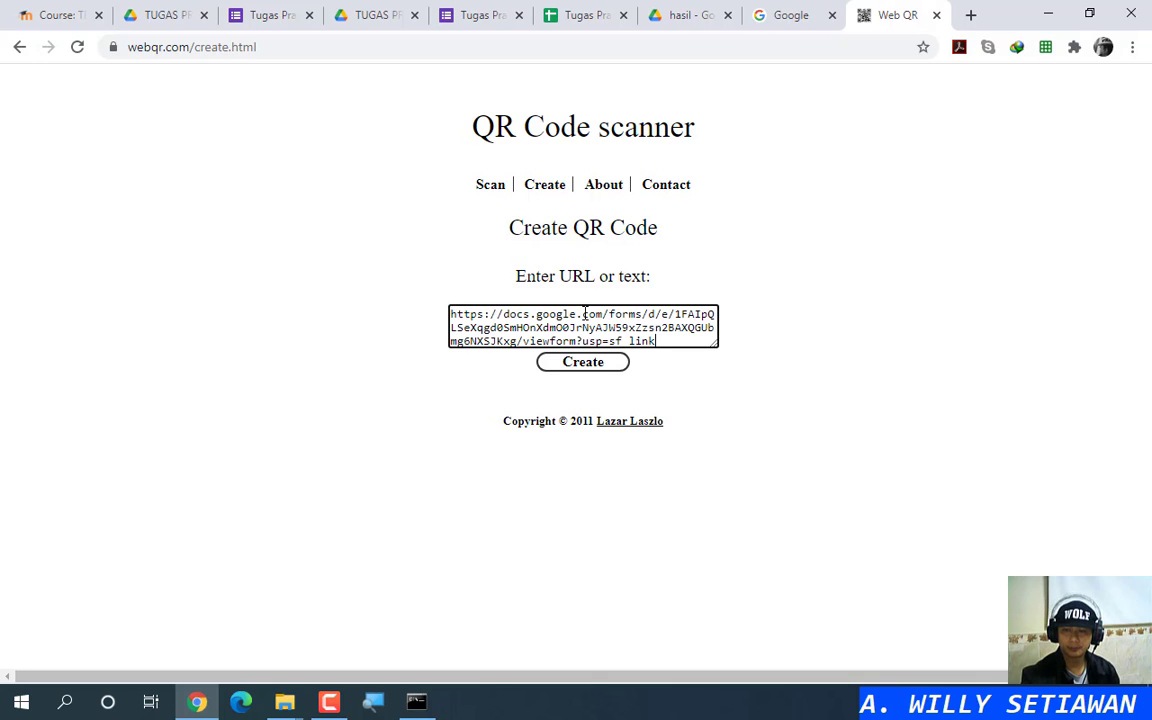
pyautogui.click(590, 364)
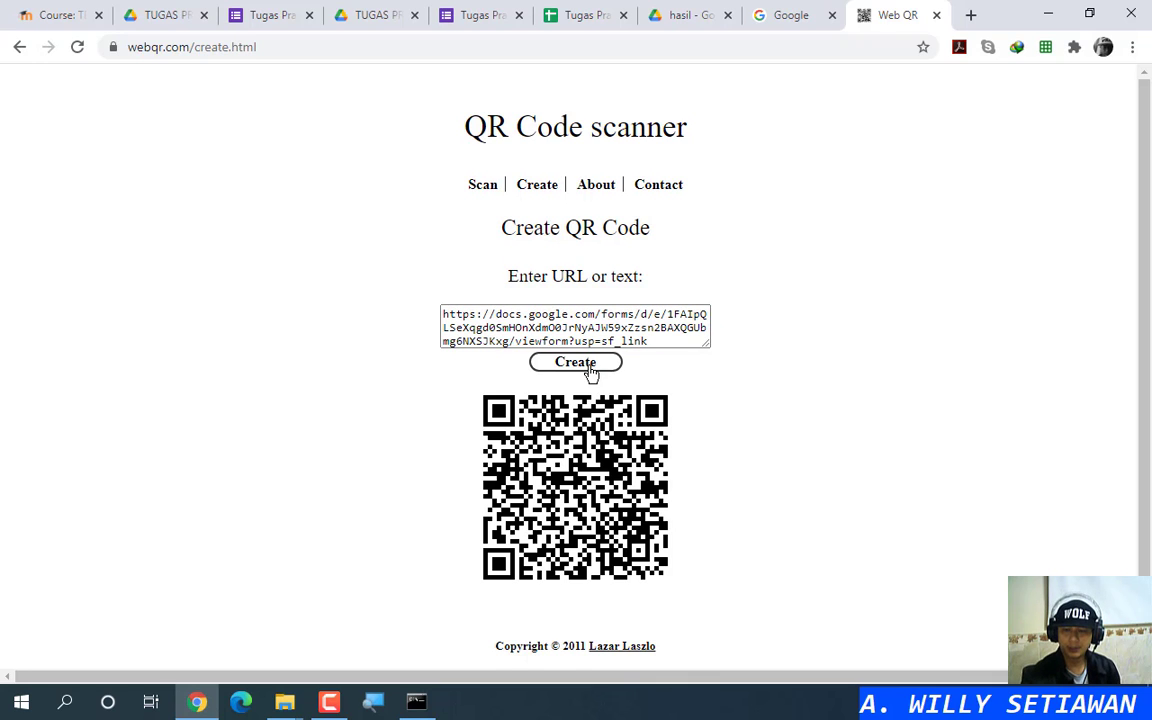
pyautogui.scroll(-1, 774, 435)
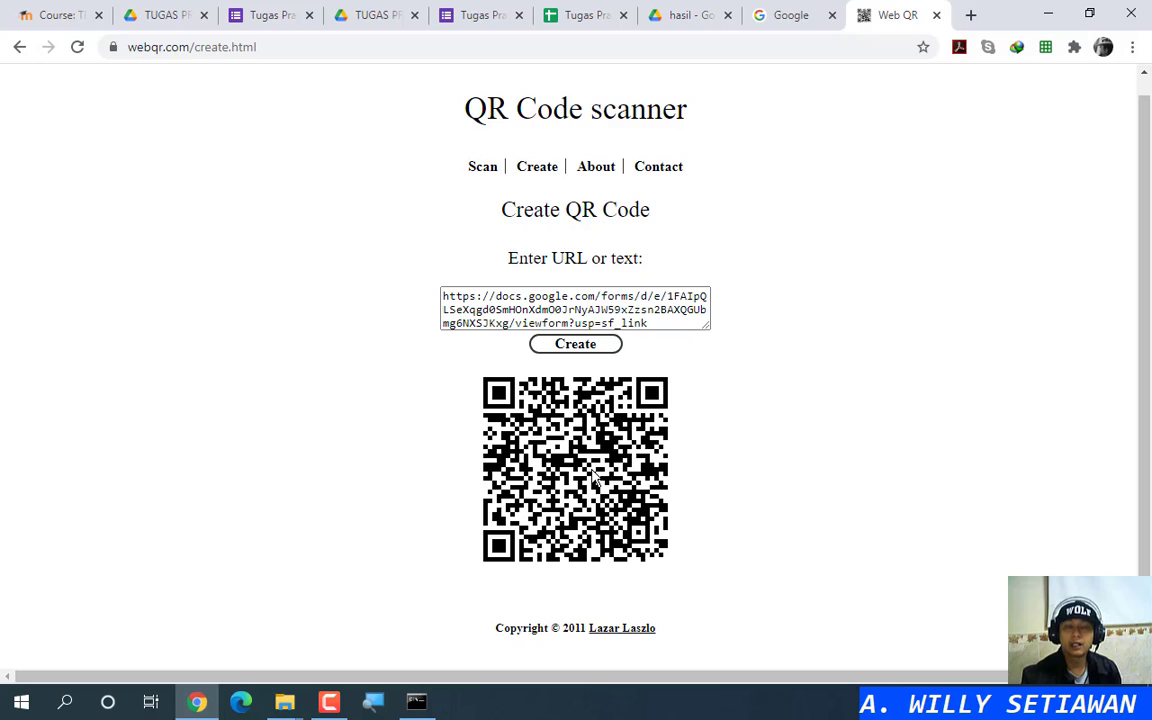
pyautogui.click(966, 15)
pyautogui.click(350, 77)
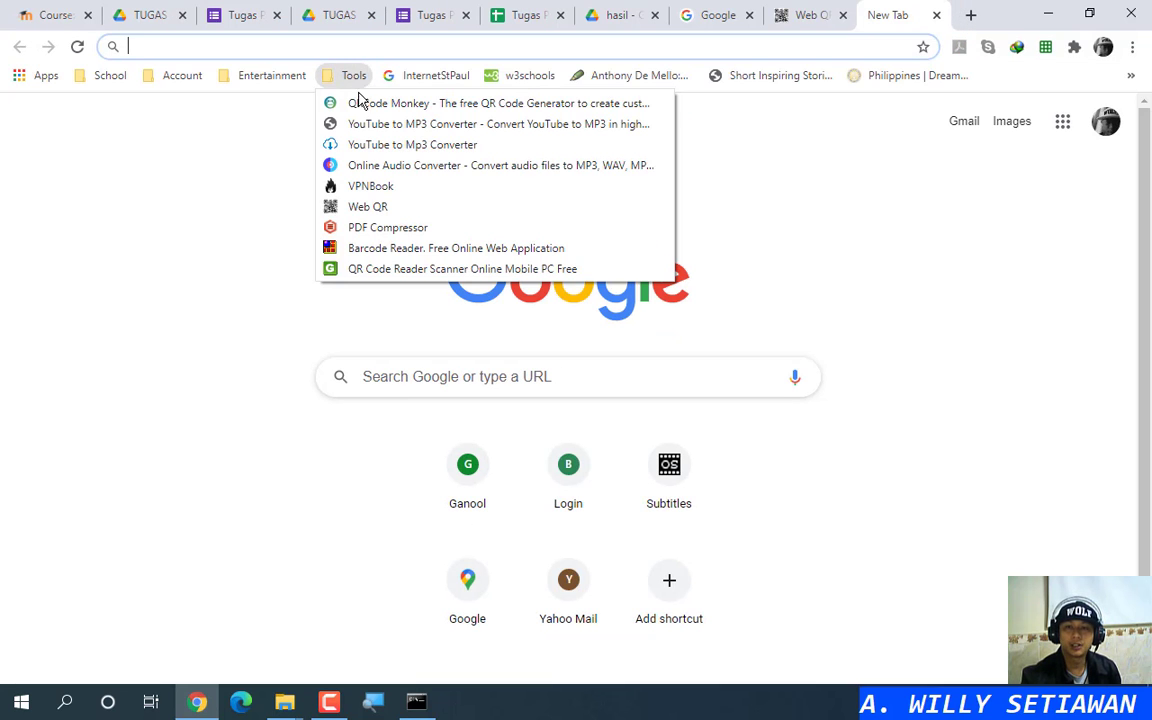
pyautogui.click(362, 103)
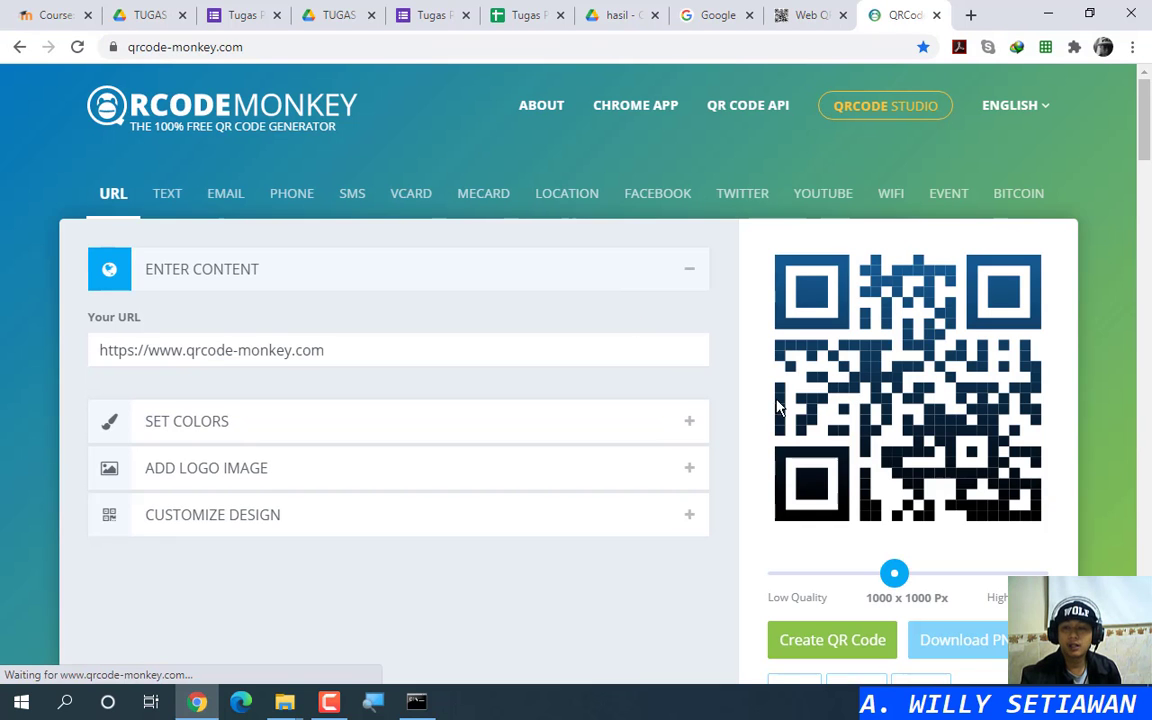
pyautogui.click(275, 428)
pyautogui.click(294, 332)
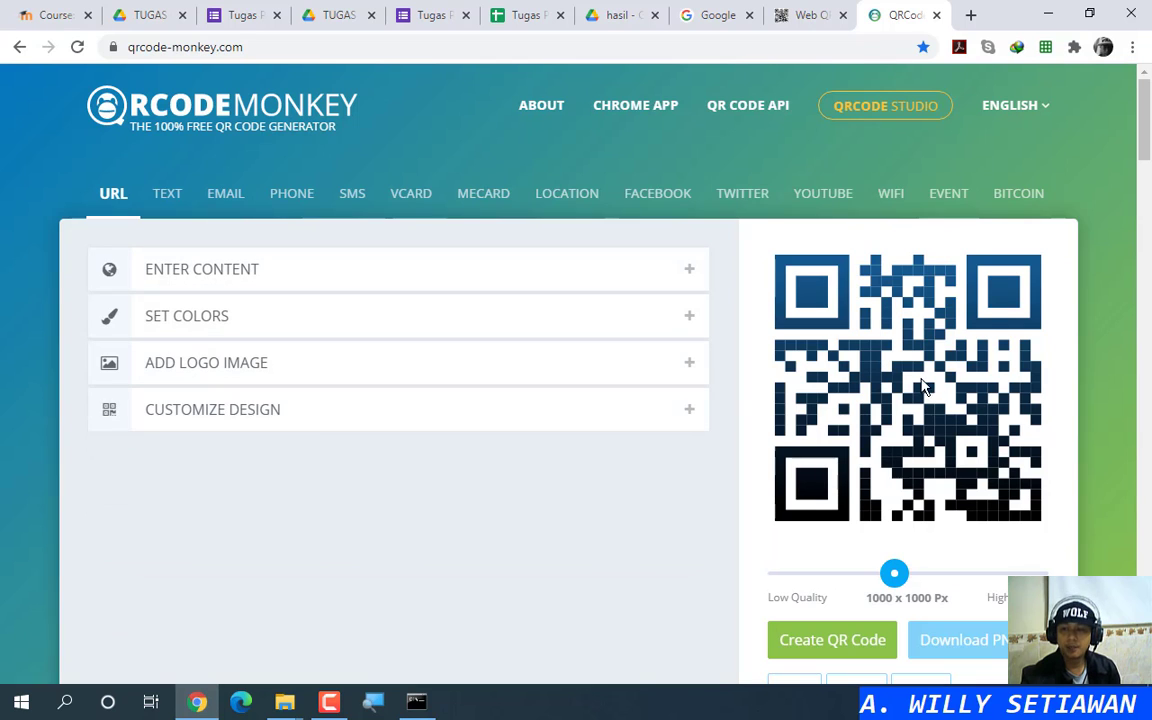
pyautogui.click(460, 374)
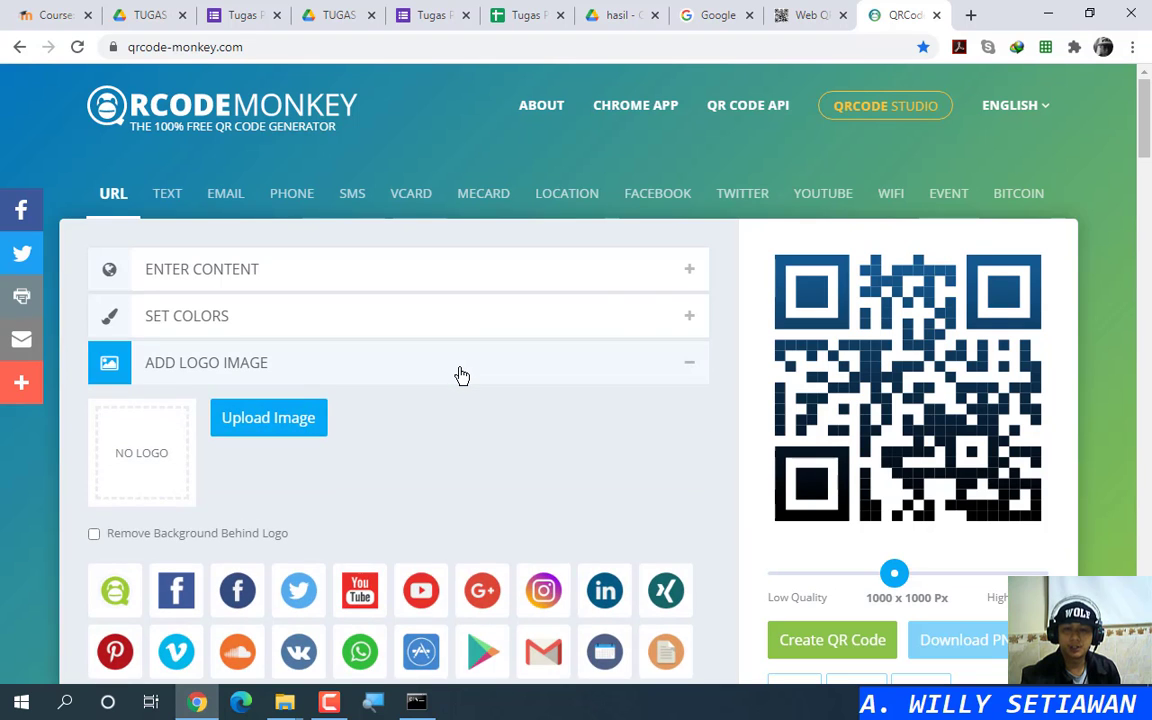
pyautogui.click(460, 374)
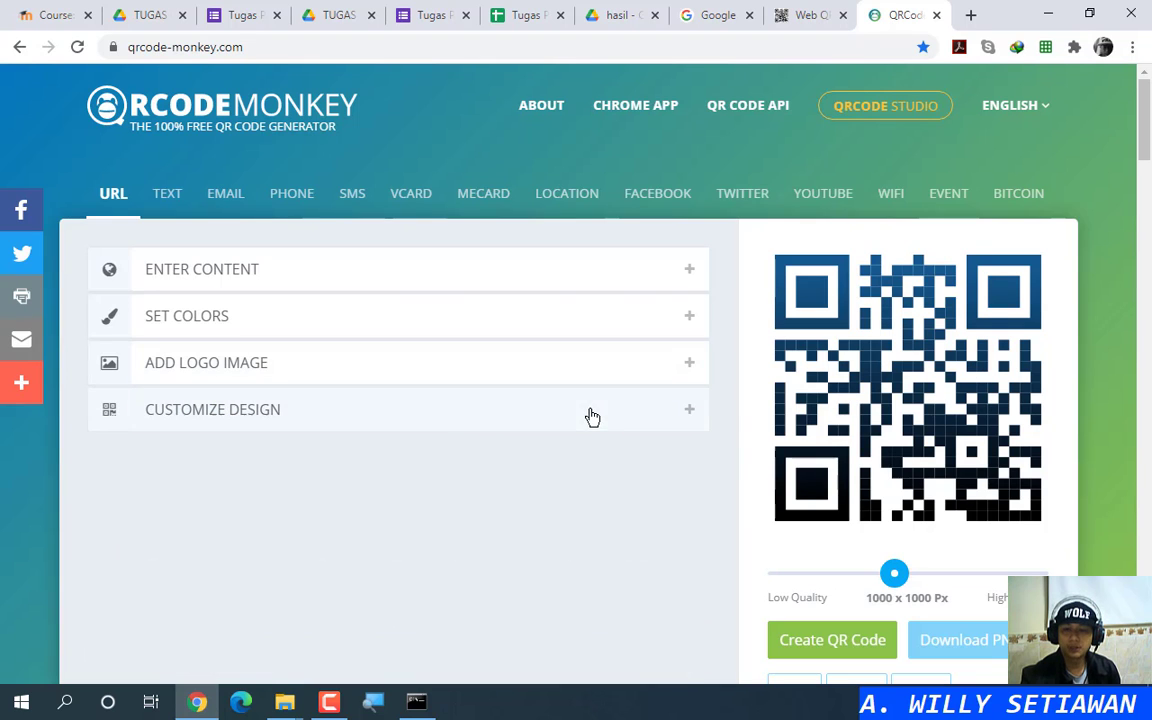
pyautogui.click(592, 416)
pyautogui.scroll(-3, 488, 428)
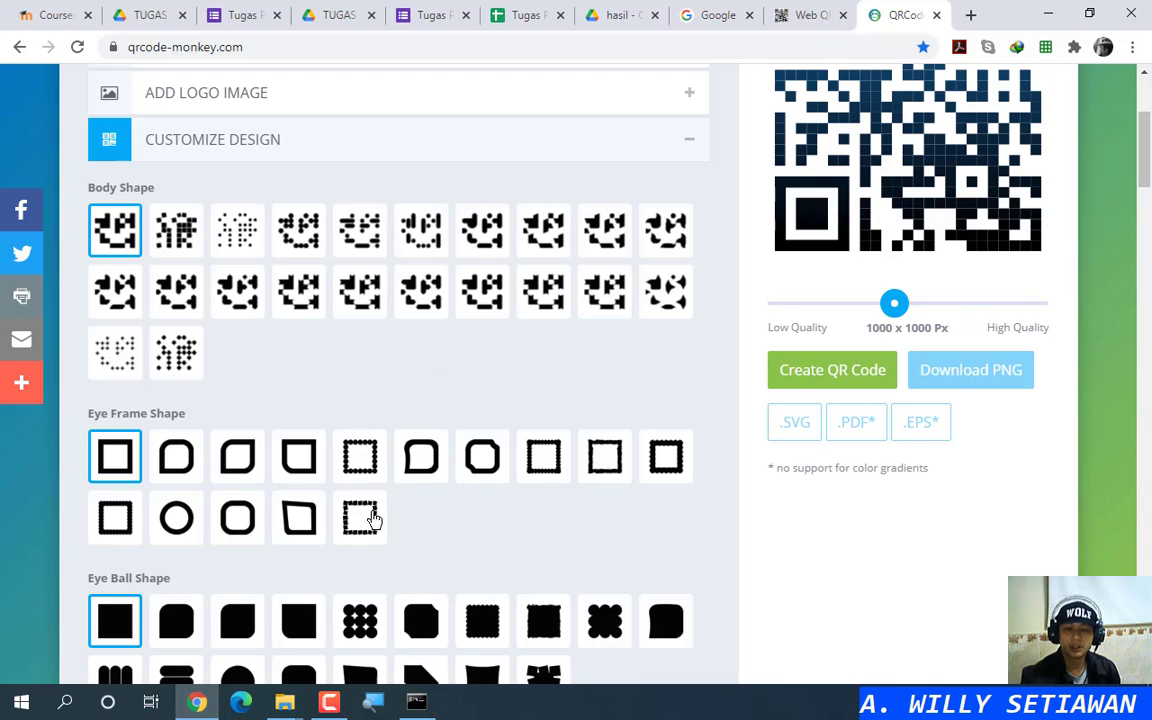
pyautogui.scroll(-3, 380, 540)
pyautogui.scroll(4, 450, 480)
pyautogui.click(586, 240)
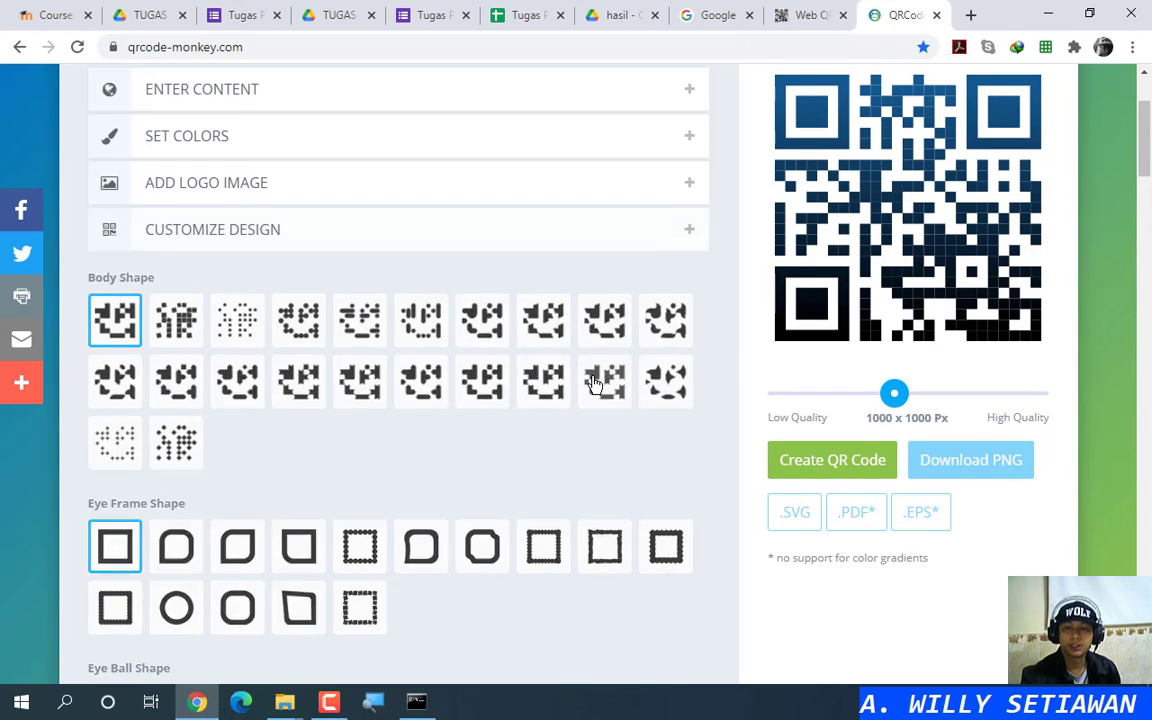
pyautogui.scroll(2, 595, 384)
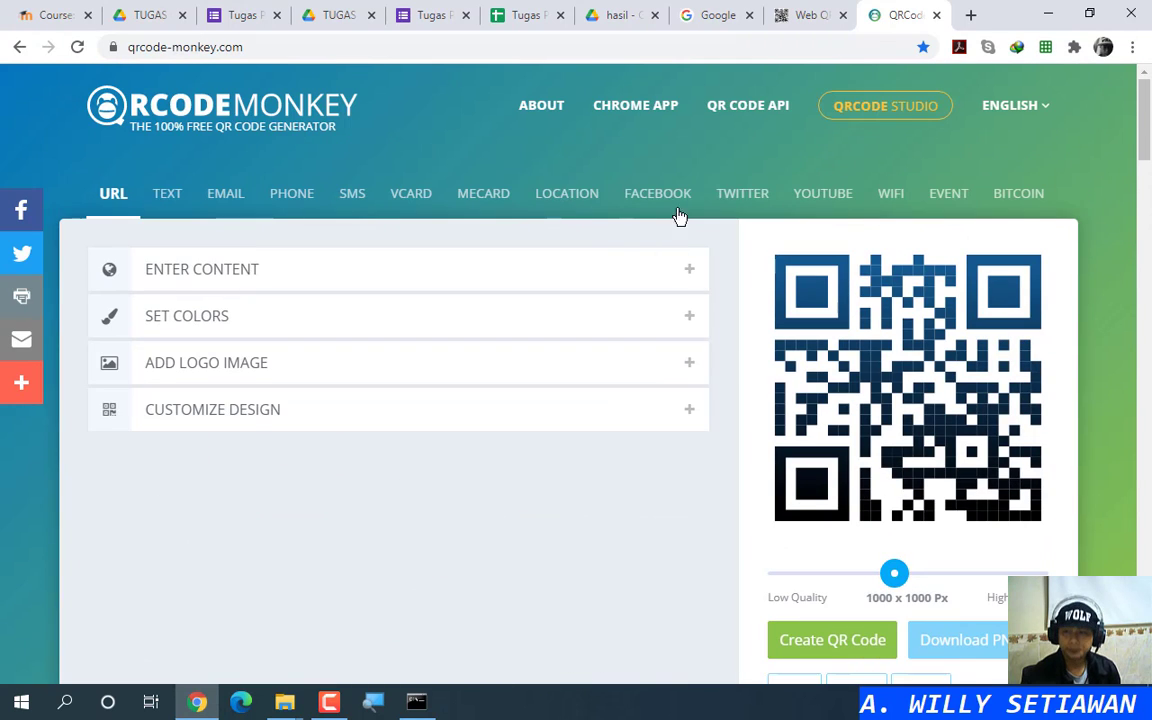
# Step: Close the QRCode Monkey tab and save WebQR's QR image to Downloads as gform.png
pyautogui.click(937, 15)
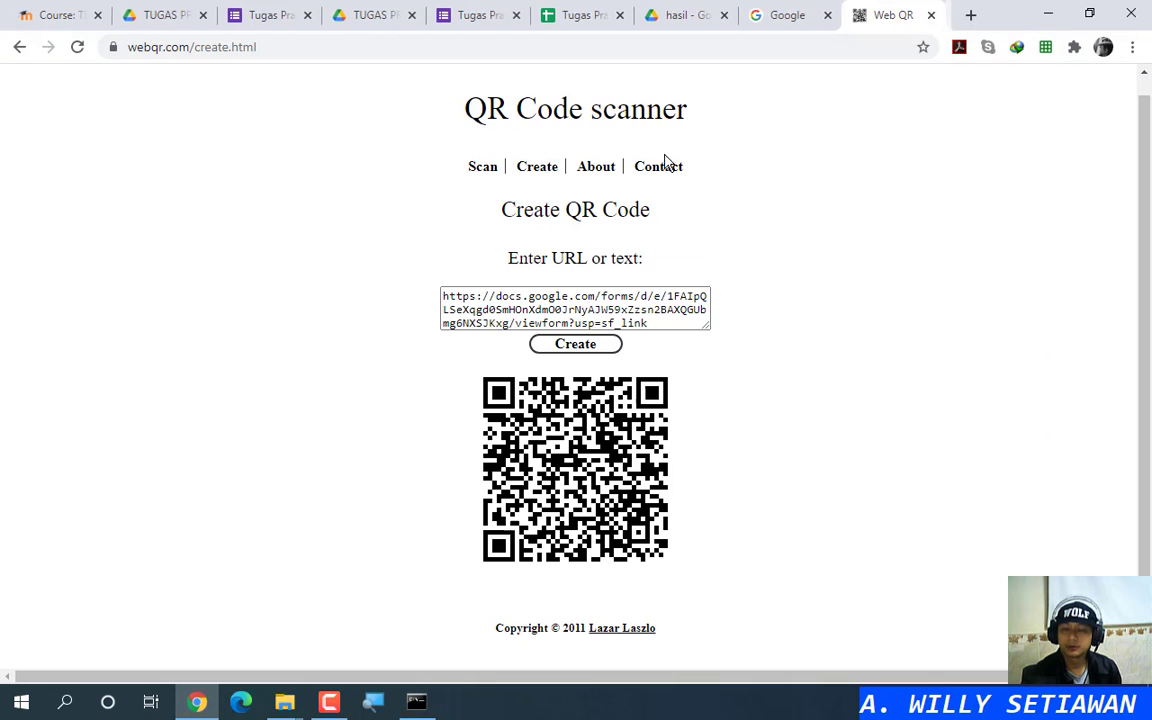
pyautogui.rightClick(578, 456)
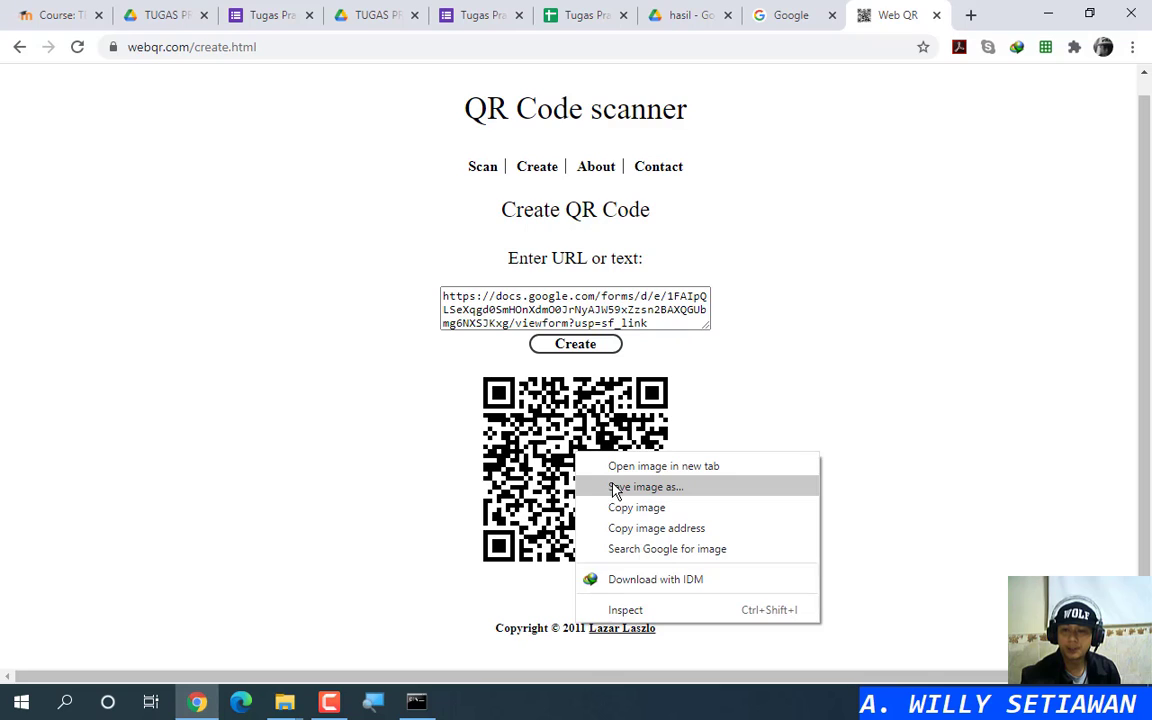
pyautogui.click(612, 488)
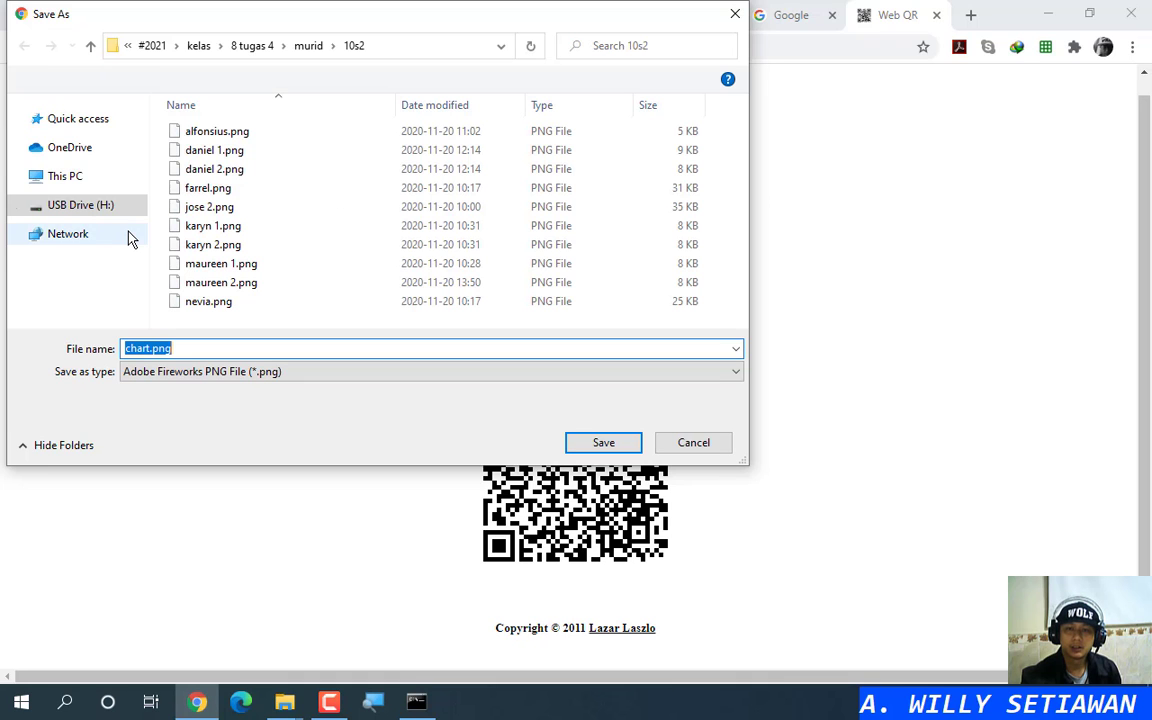
pyautogui.click(77, 150)
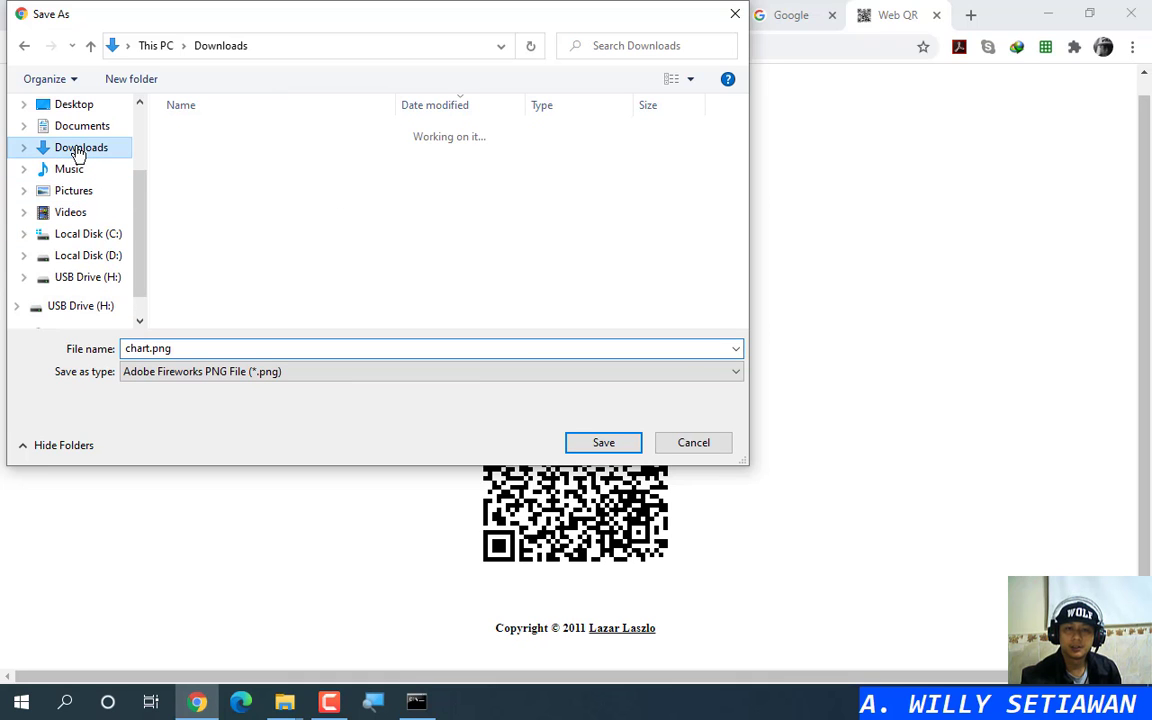
pyautogui.click(194, 347)
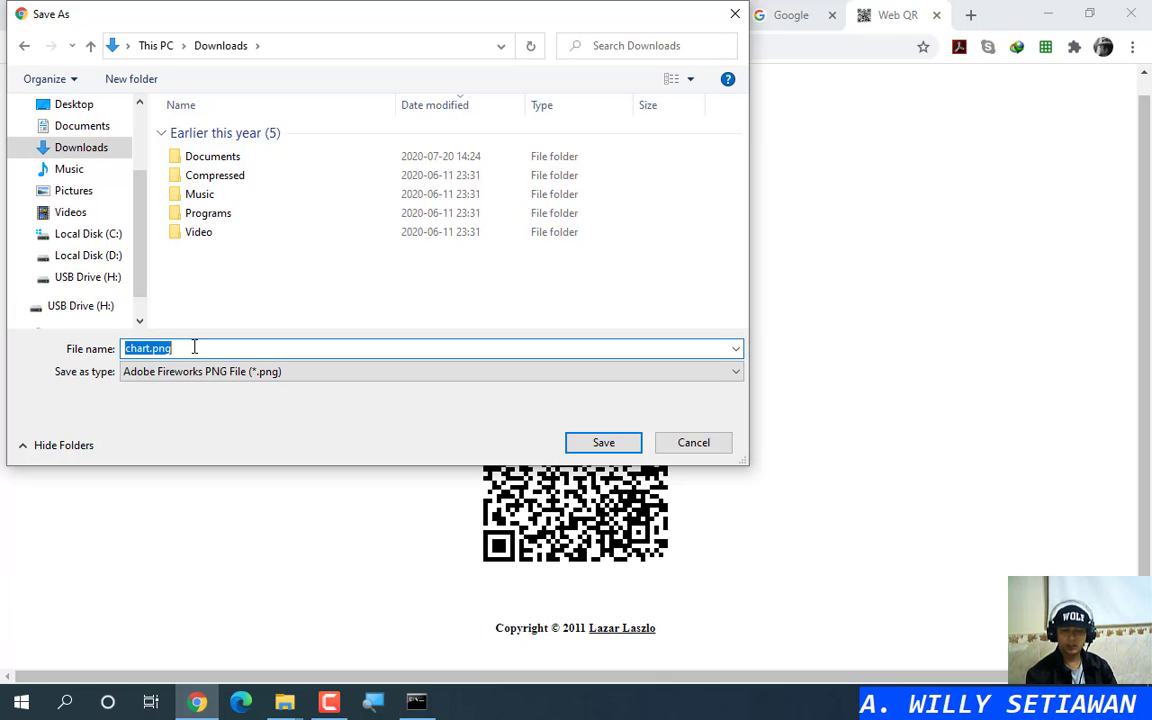
pyautogui.write('gform')
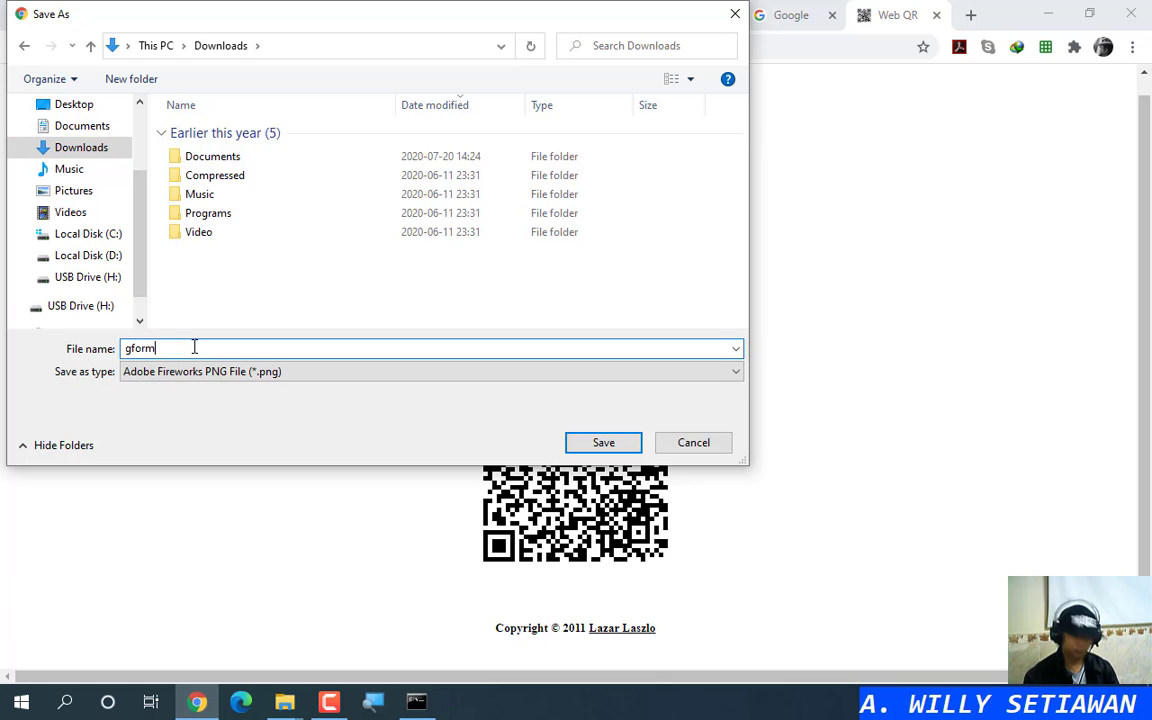
pyautogui.press('Return')
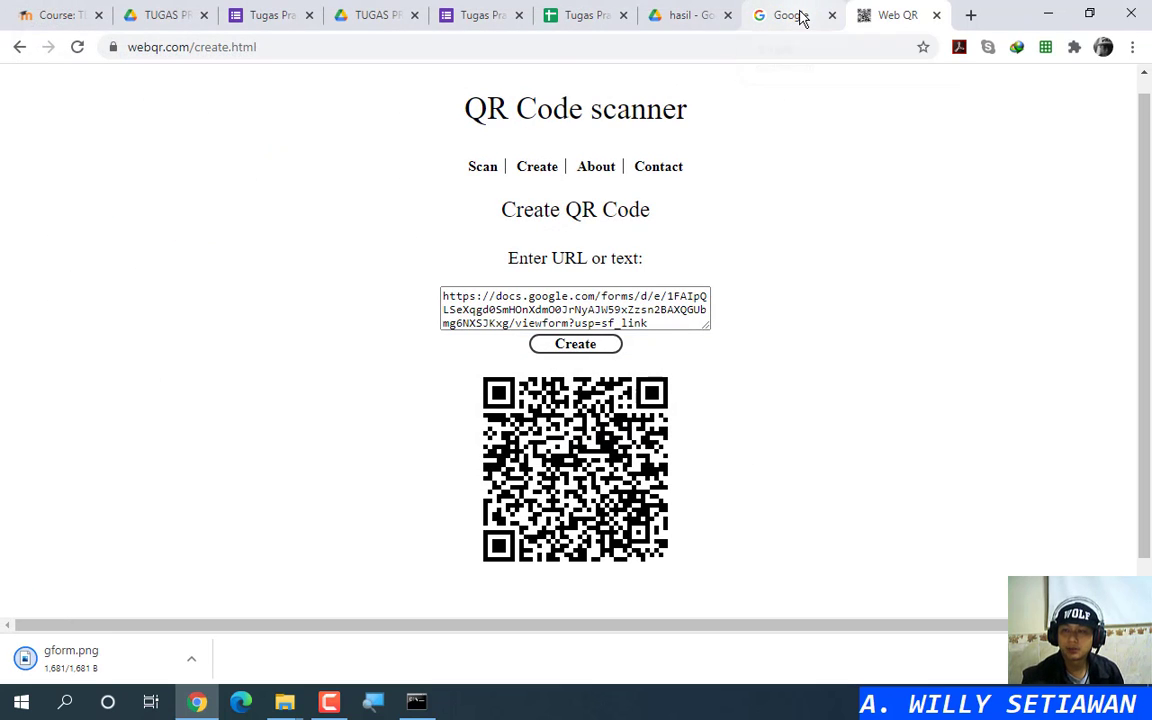
# Step: Close the form editor and response spreadsheet tabs, returning to Drive's hasil folder
pyautogui.click(500, 12)
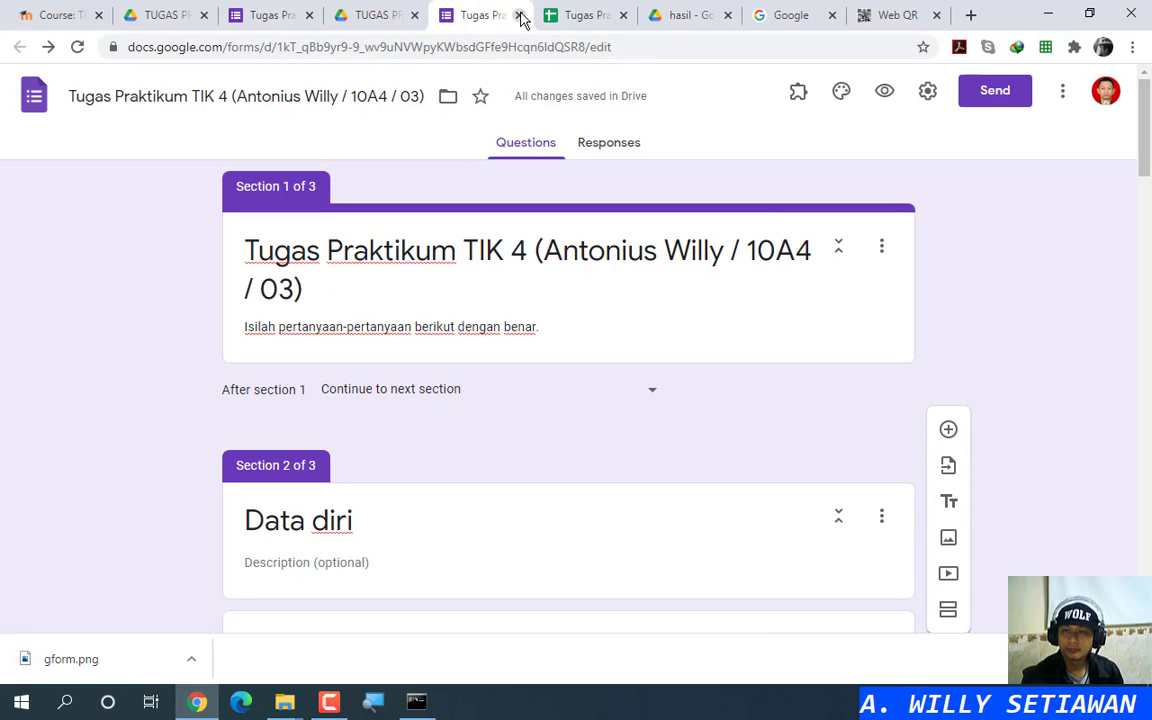
pyautogui.click(519, 15)
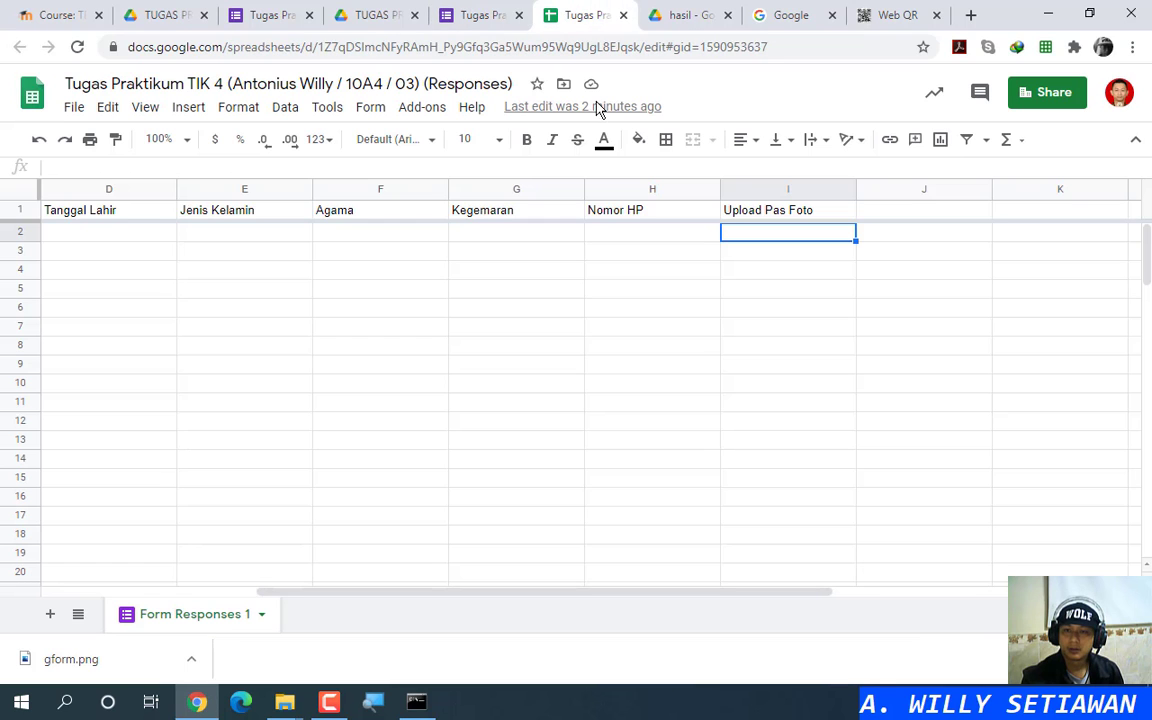
pyautogui.click(624, 16)
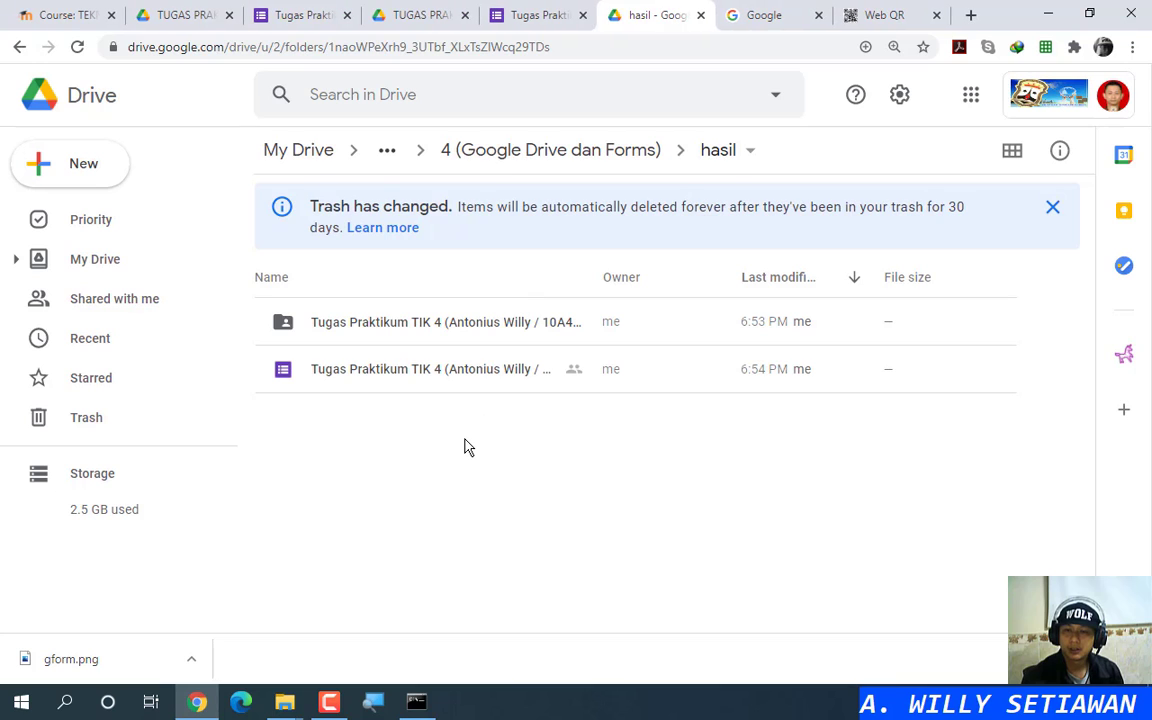
# Step: Open sharing for the Responses spreadsheet and compare it against the assignment PDF's requirements
pyautogui.rightClick(455, 375)
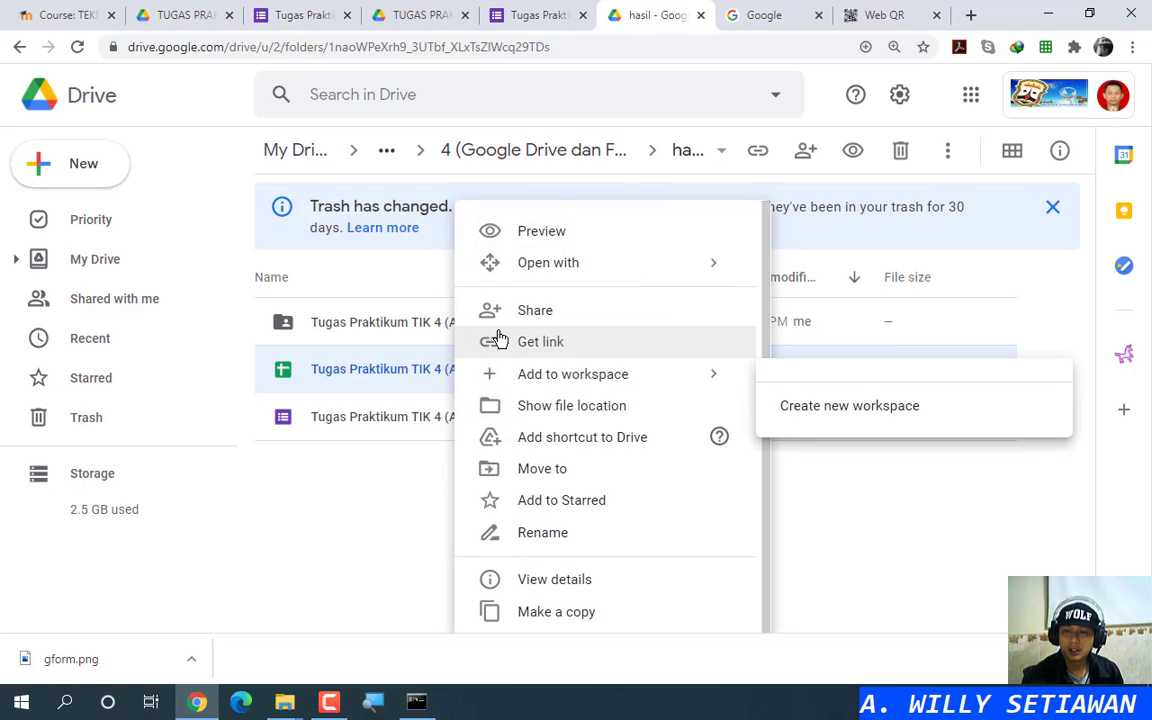
pyautogui.click(541, 320)
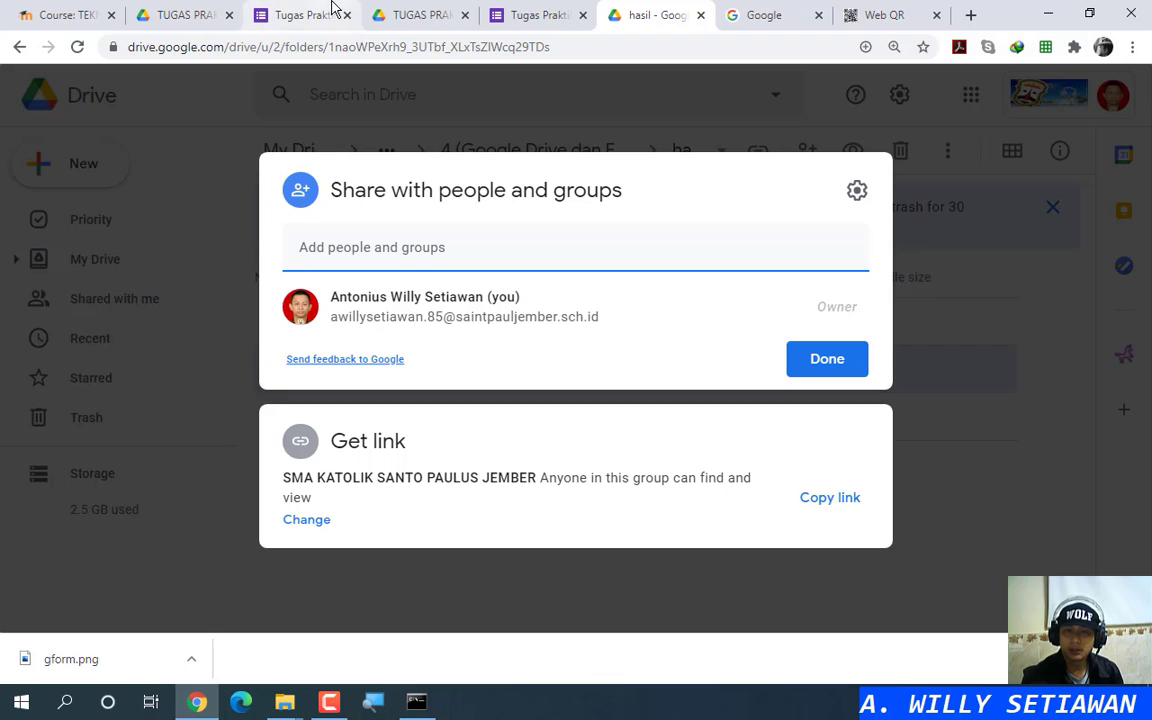
pyautogui.click(184, 10)
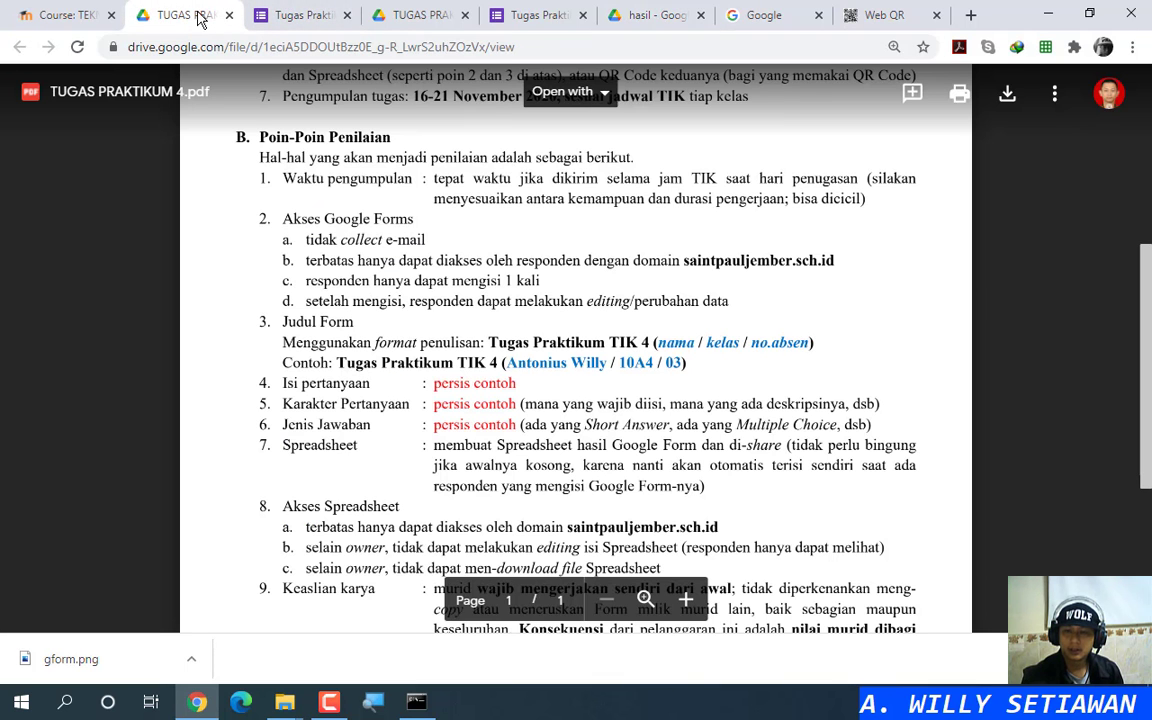
pyautogui.scroll(-2, 408, 418)
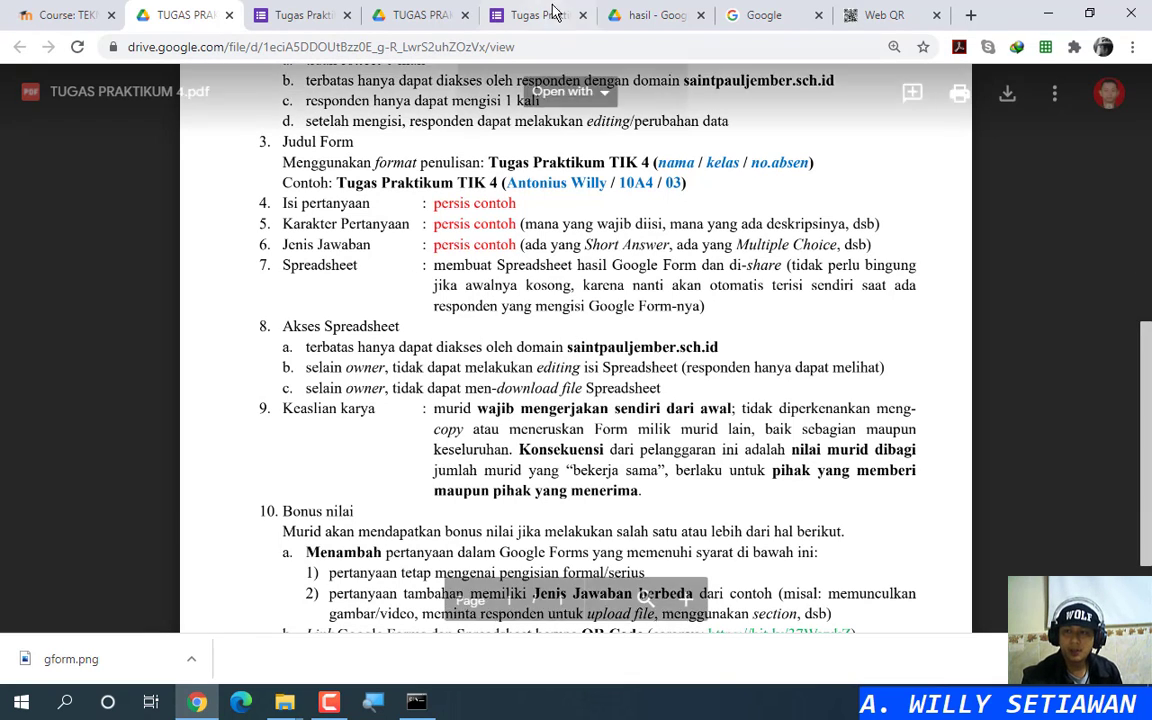
pyautogui.click(655, 14)
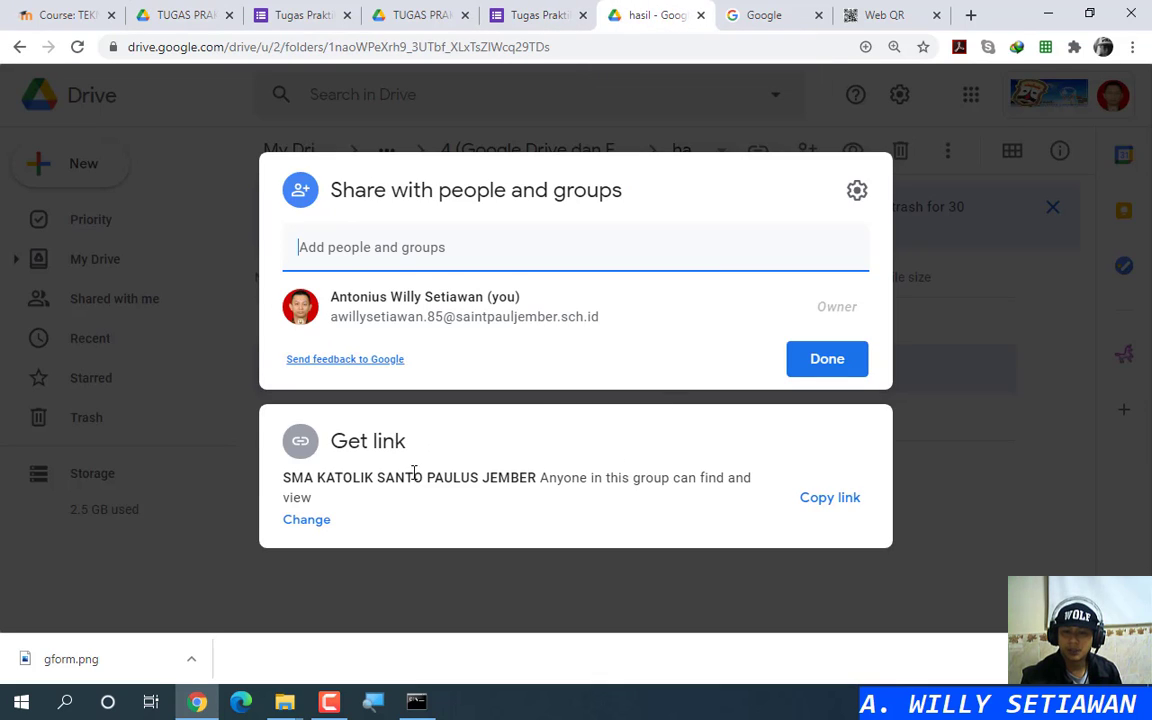
pyautogui.click(520, 478)
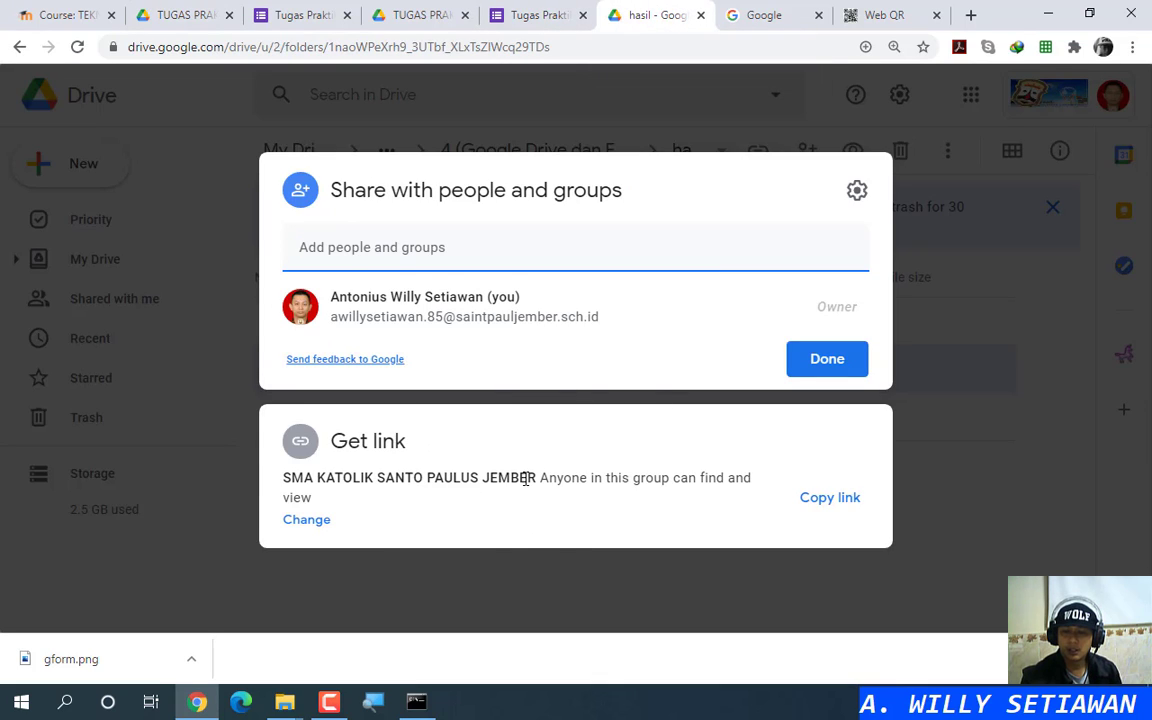
pyautogui.click(525, 479)
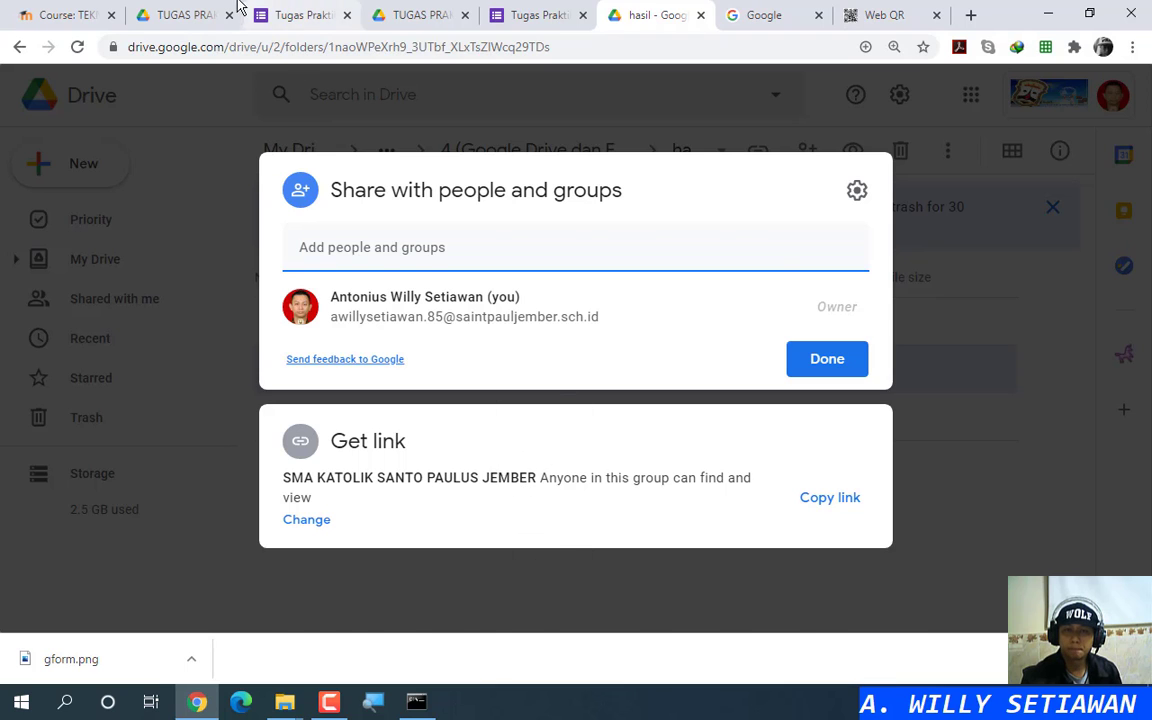
pyautogui.click(197, 18)
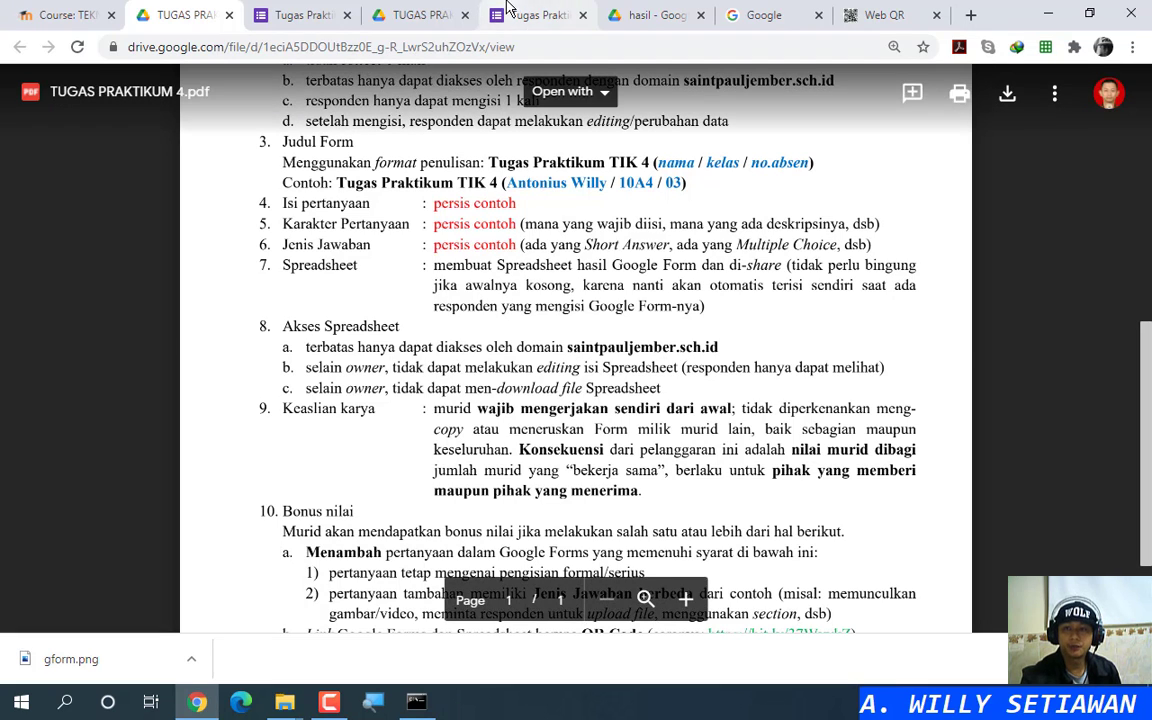
pyautogui.click(645, 15)
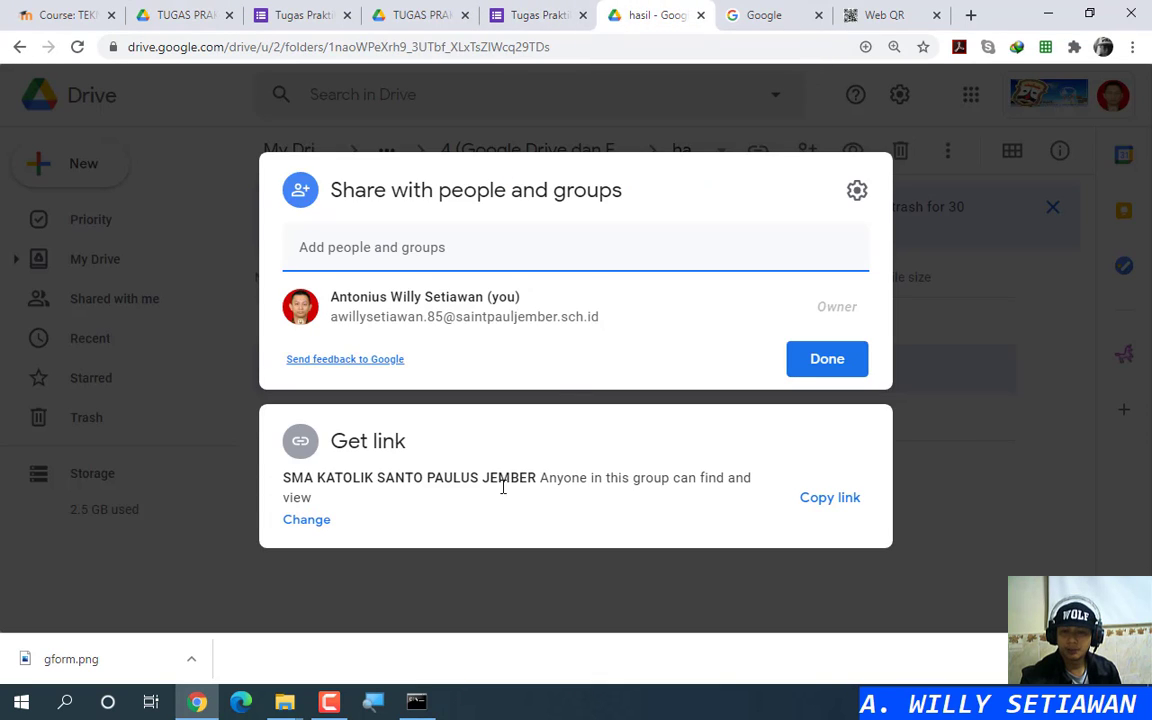
# Step: In the link settings, keep the school group's access role at Viewer
pyautogui.click(316, 508)
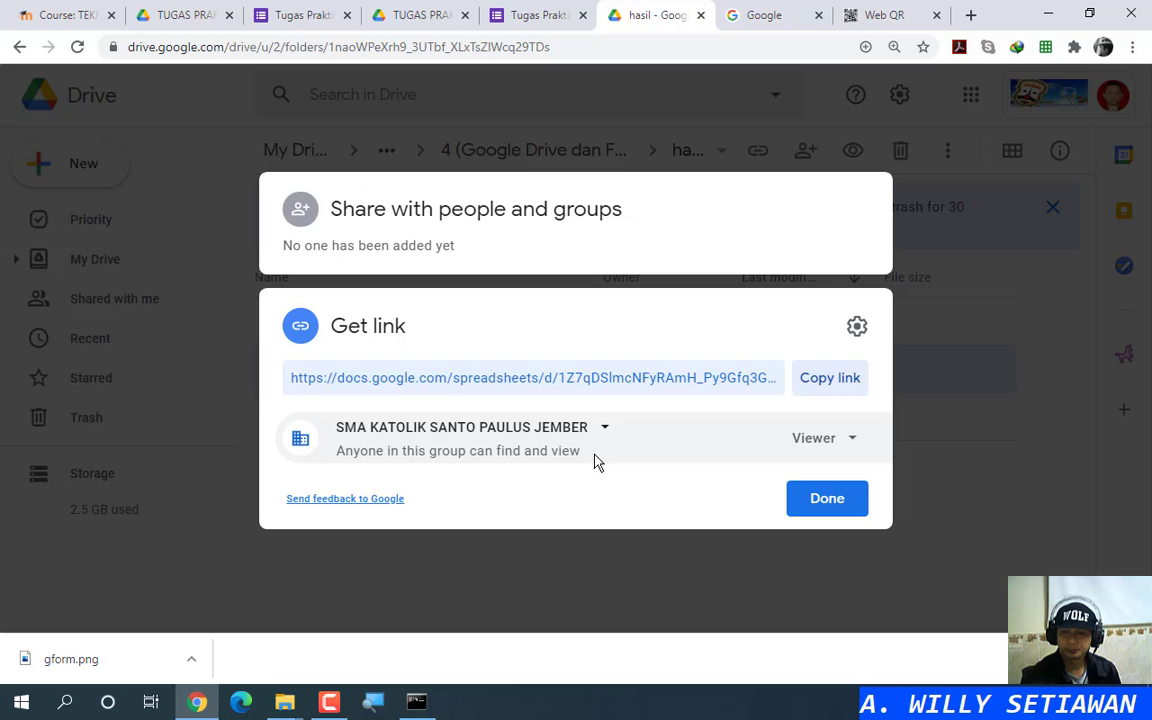
pyautogui.click(855, 446)
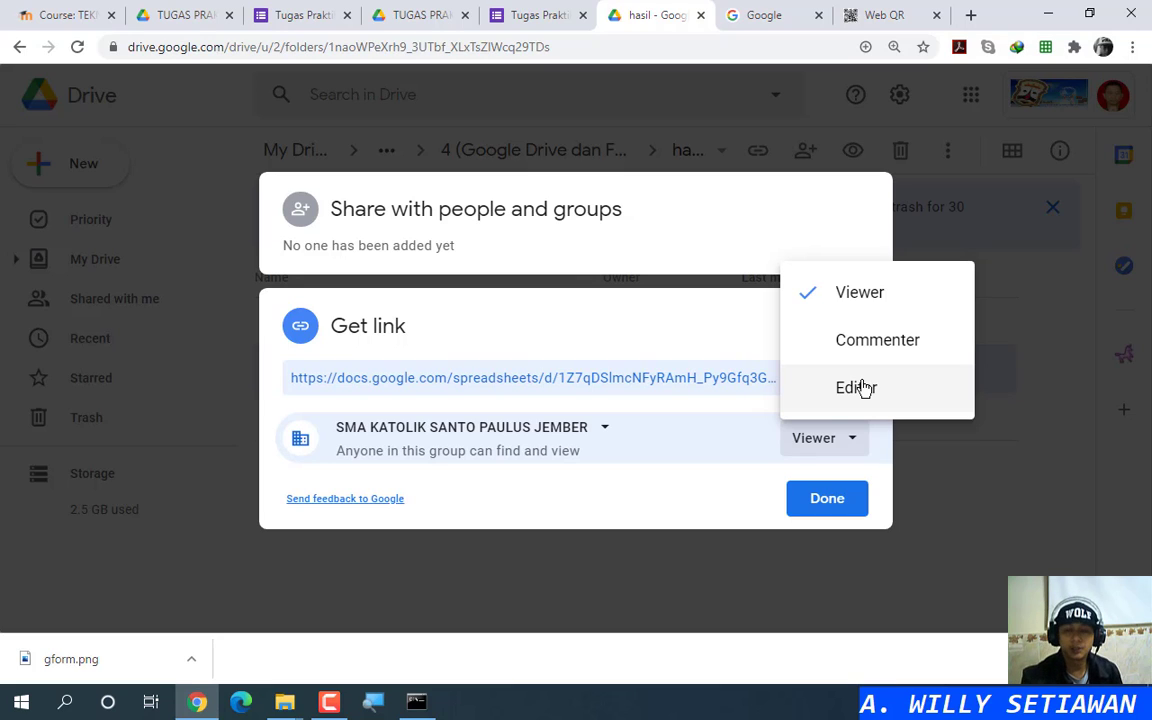
pyautogui.click(679, 501)
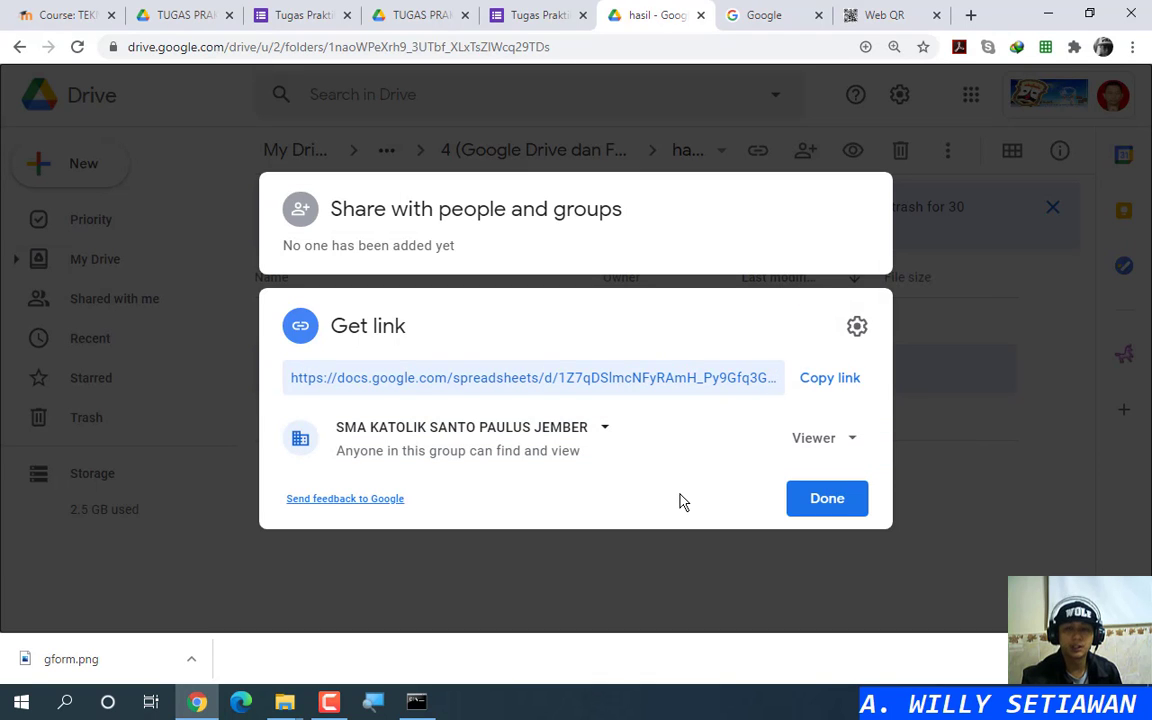
# Step: Flip through the PDF and form tabs, ending on TUGAS PRAKTIKUM 4.pdf's Akses Spreadsheet rules
pyautogui.click(420, 13)
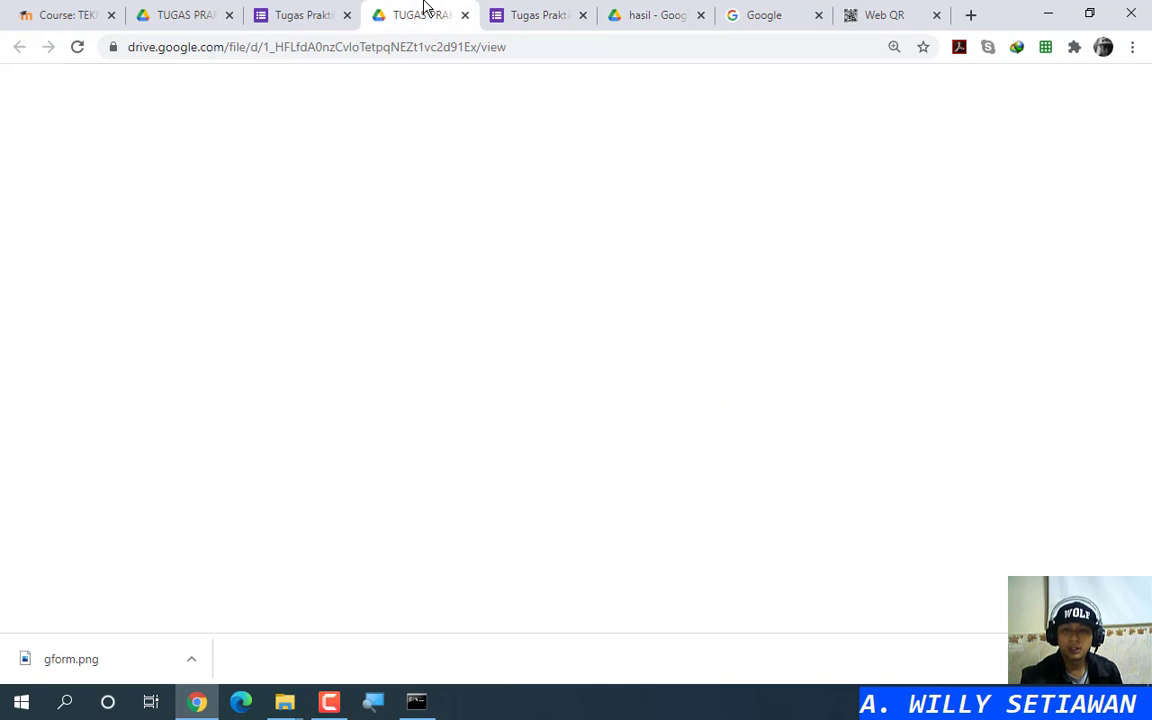
pyautogui.click(300, 14)
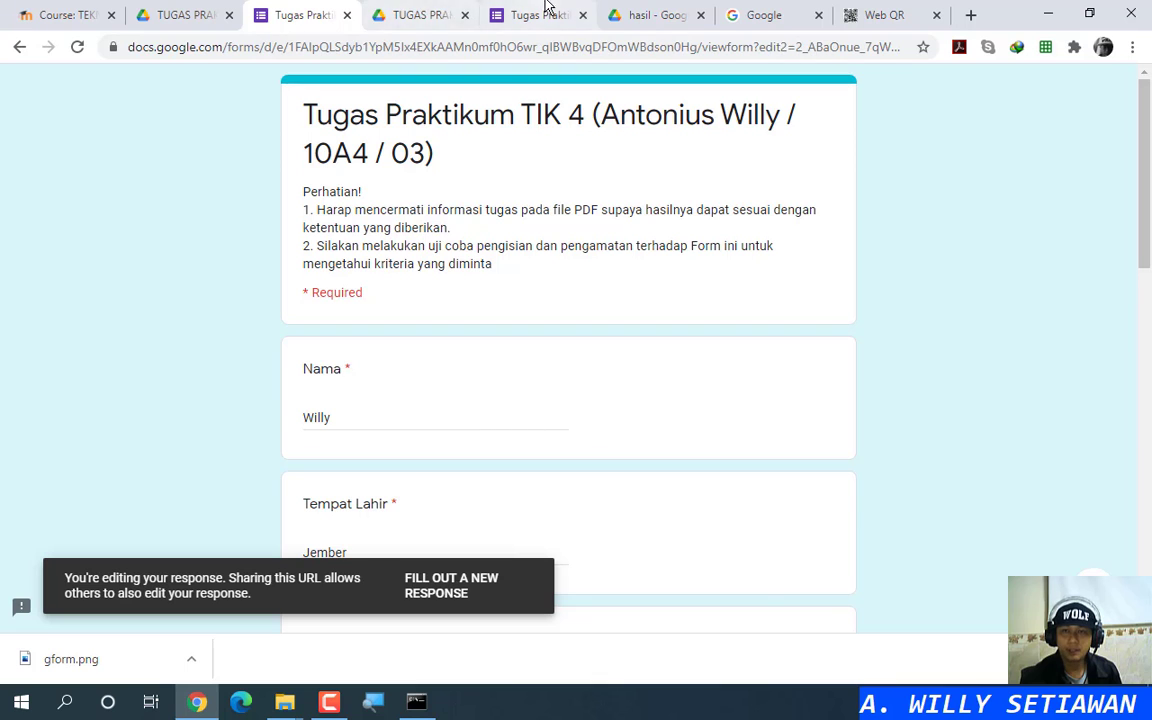
pyautogui.click(185, 14)
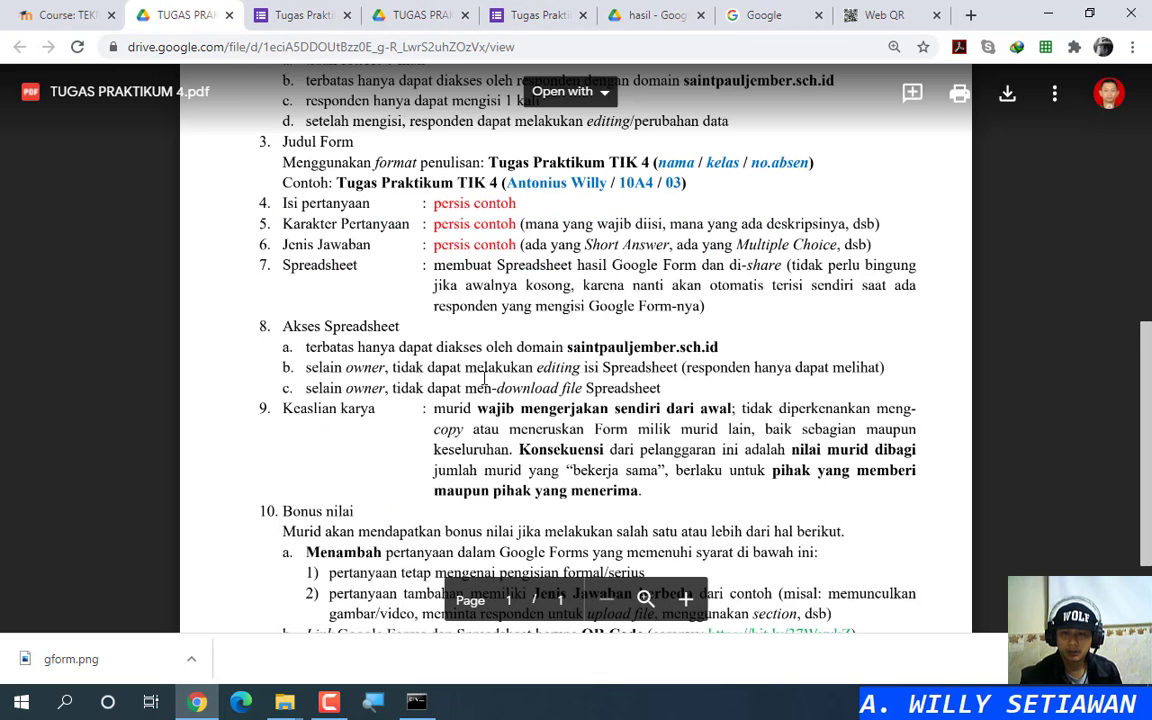
pyautogui.press('ctrl')
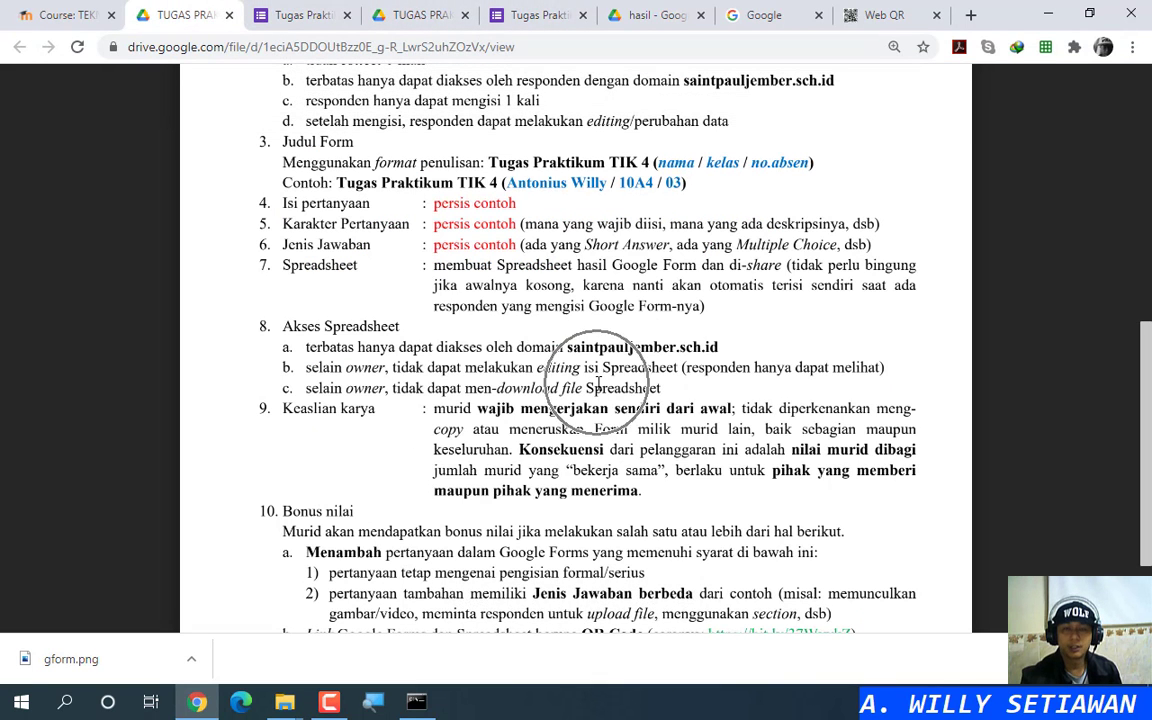
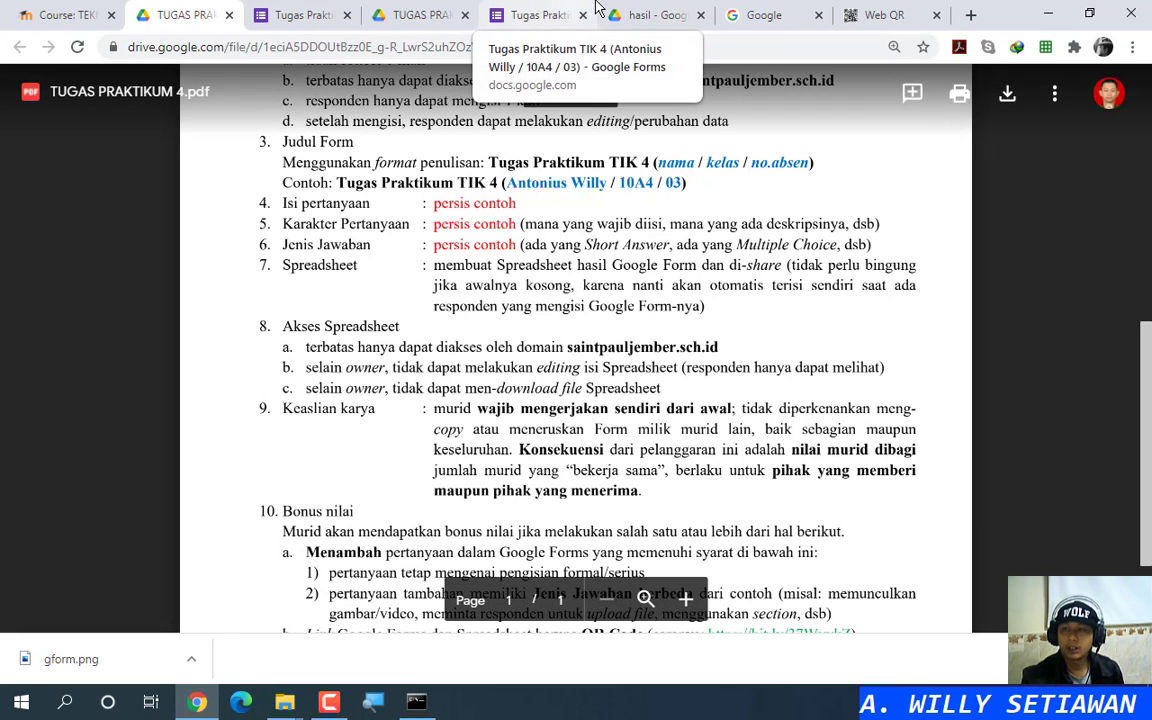
# Step: Return to the hasil tab showing the responses spreadsheet's sharing dialog with Viewer access
pyautogui.click(637, 10)
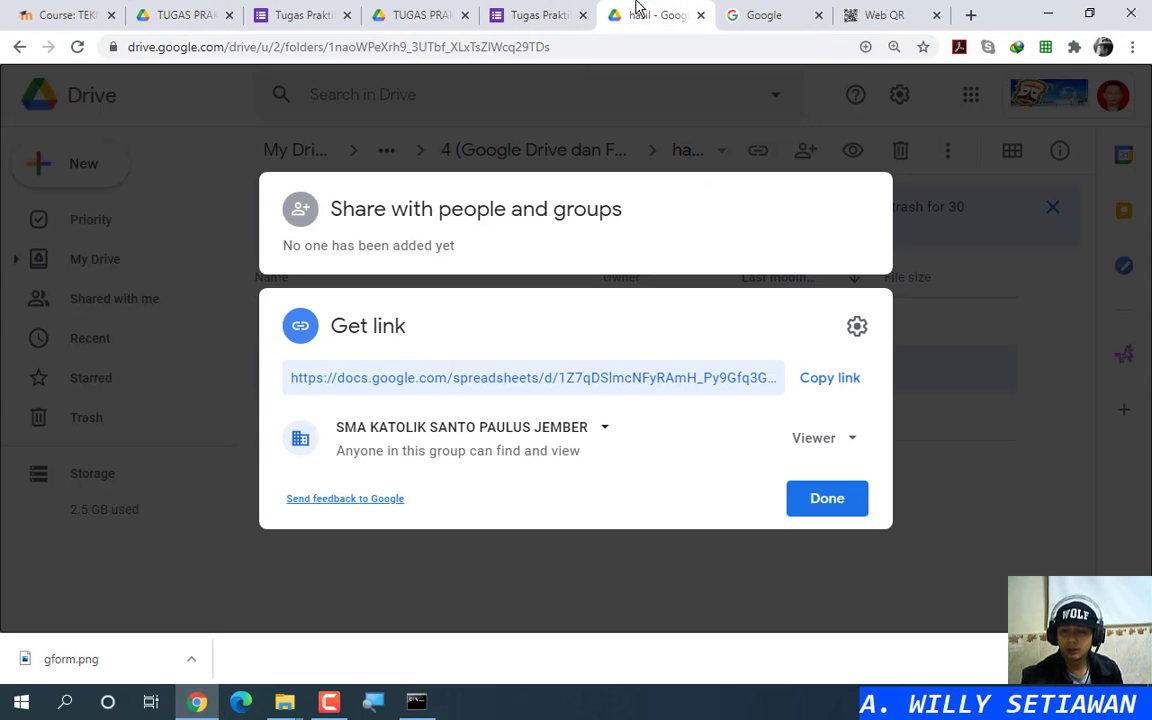
# Step: Stop viewers and commenters from downloading, printing or copying the responses spreadsheet
pyautogui.click(694, 239)
pyautogui.click(851, 200)
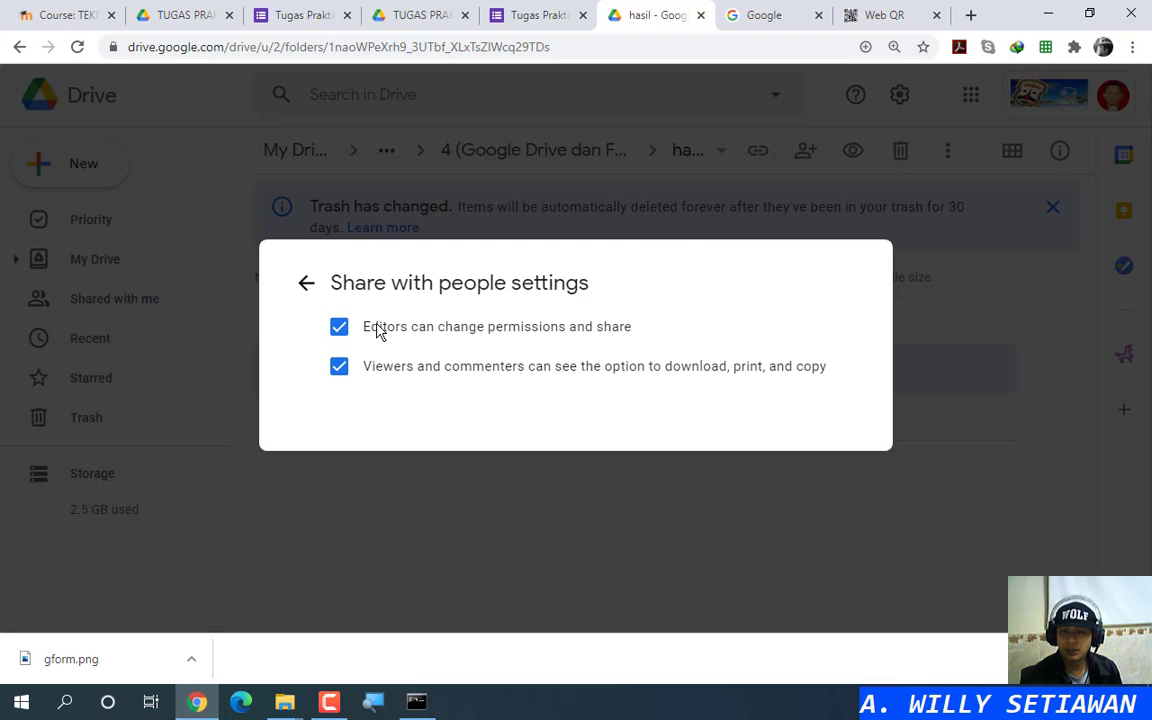
pyautogui.click(341, 368)
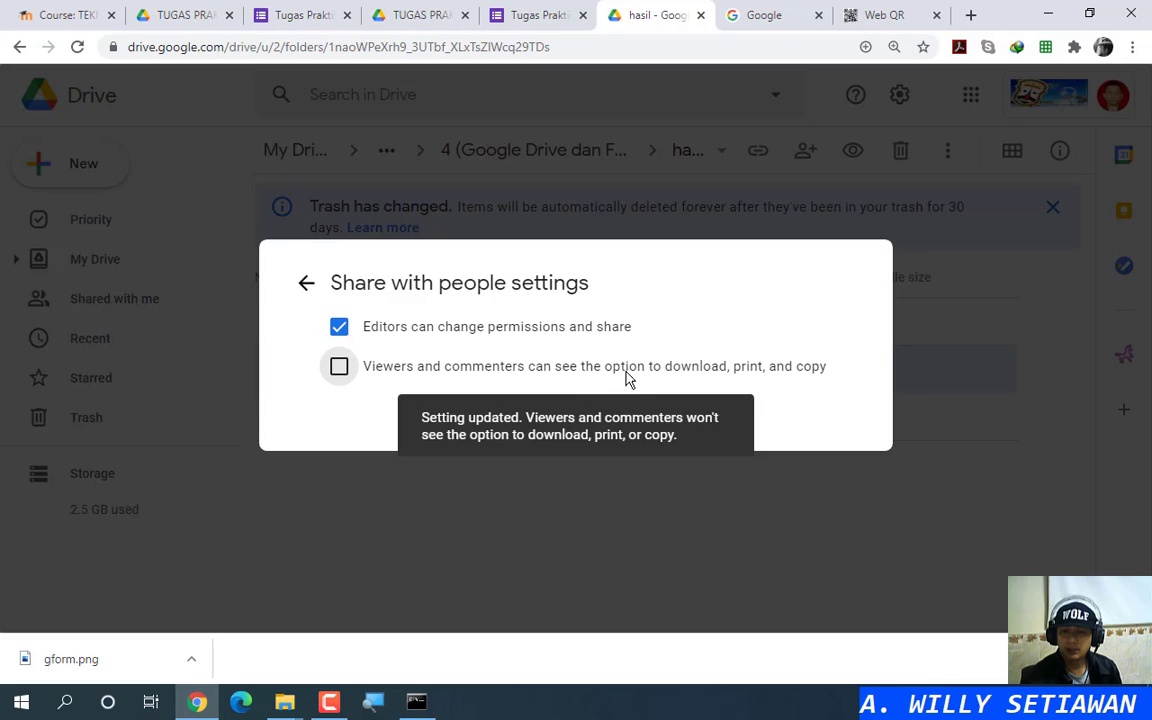
pyautogui.press('ctrl')
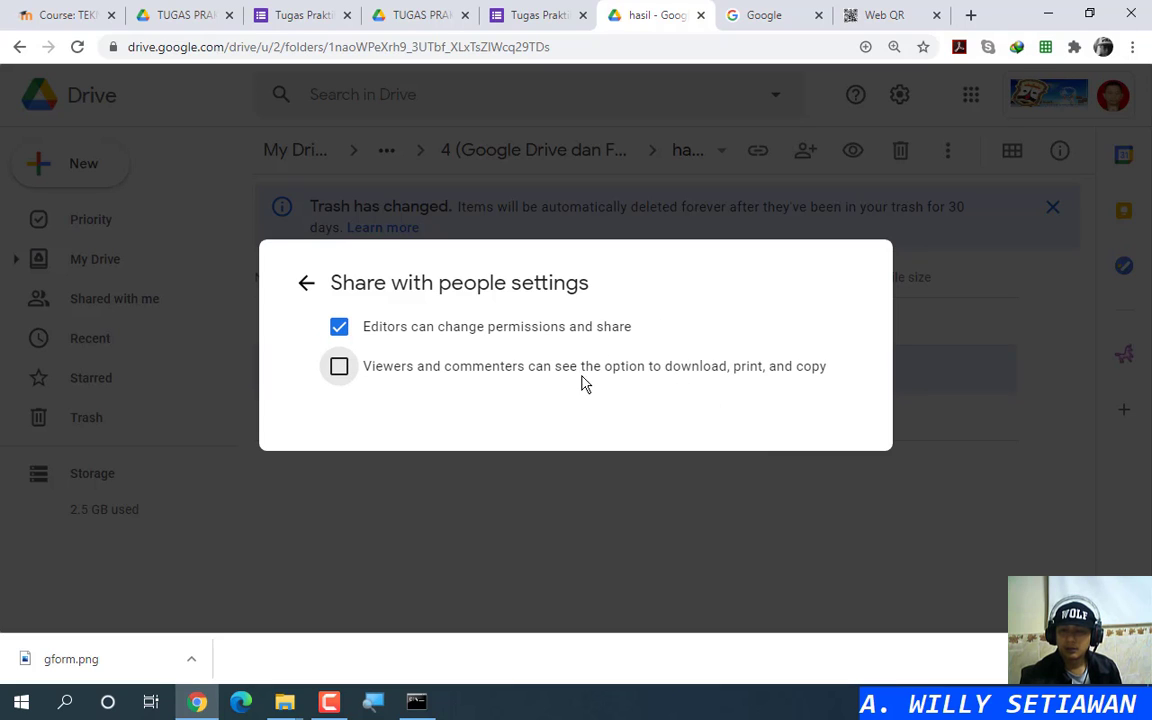
pyautogui.press('ctrl')
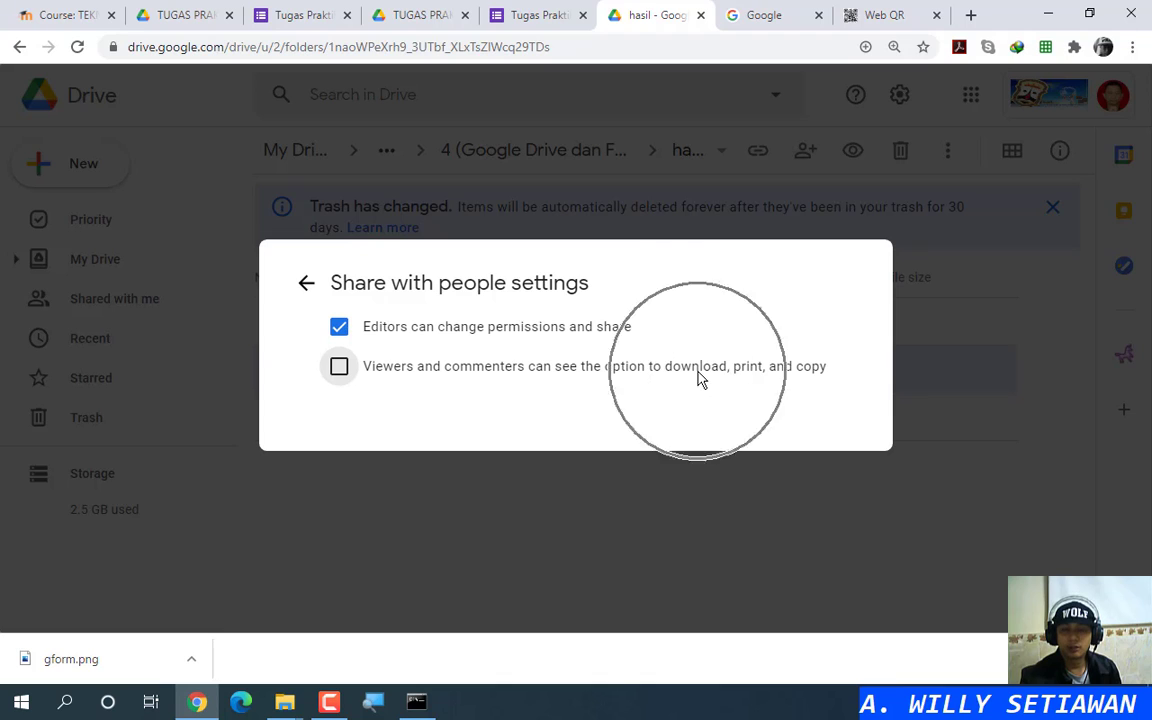
# Step: Copy the spreadsheet's sharing link and close the Share dialog
pyautogui.click(307, 286)
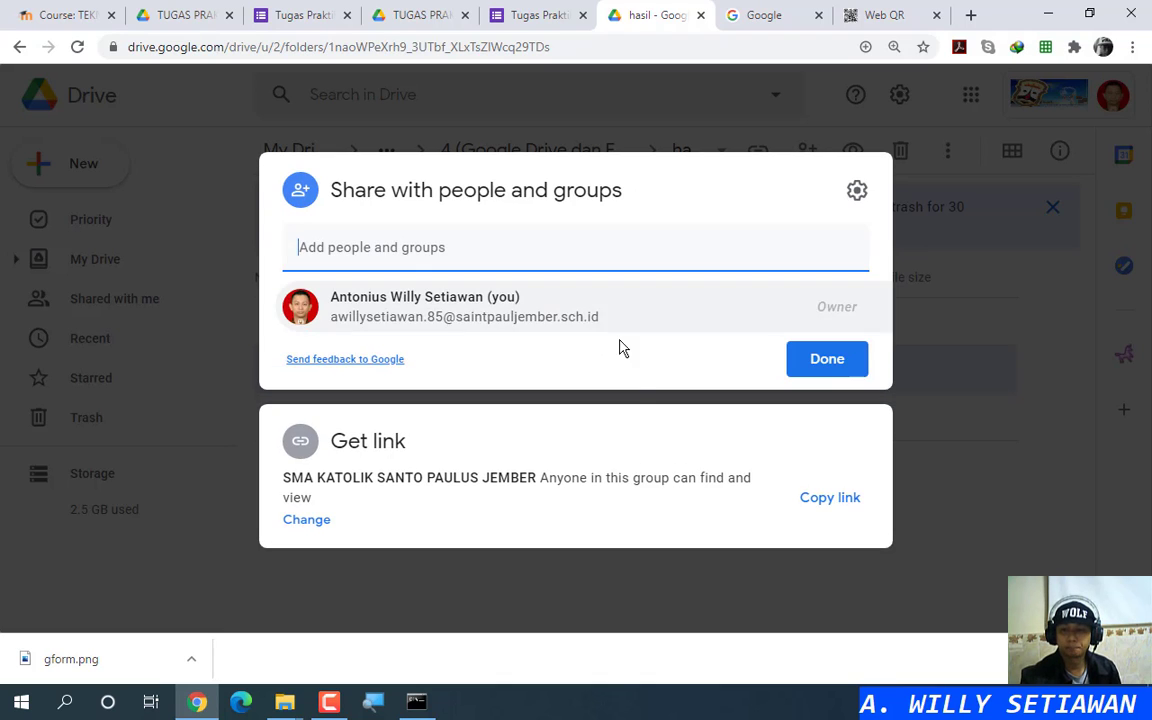
pyautogui.click(640, 447)
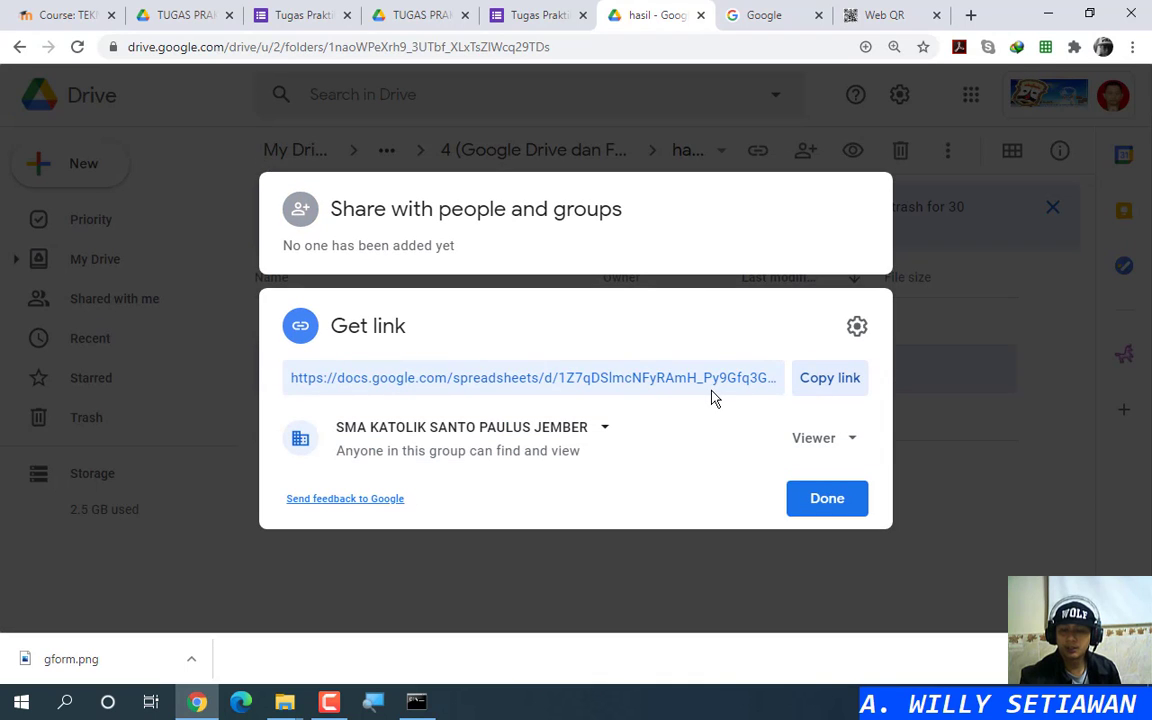
pyautogui.click(843, 388)
pyautogui.click(822, 500)
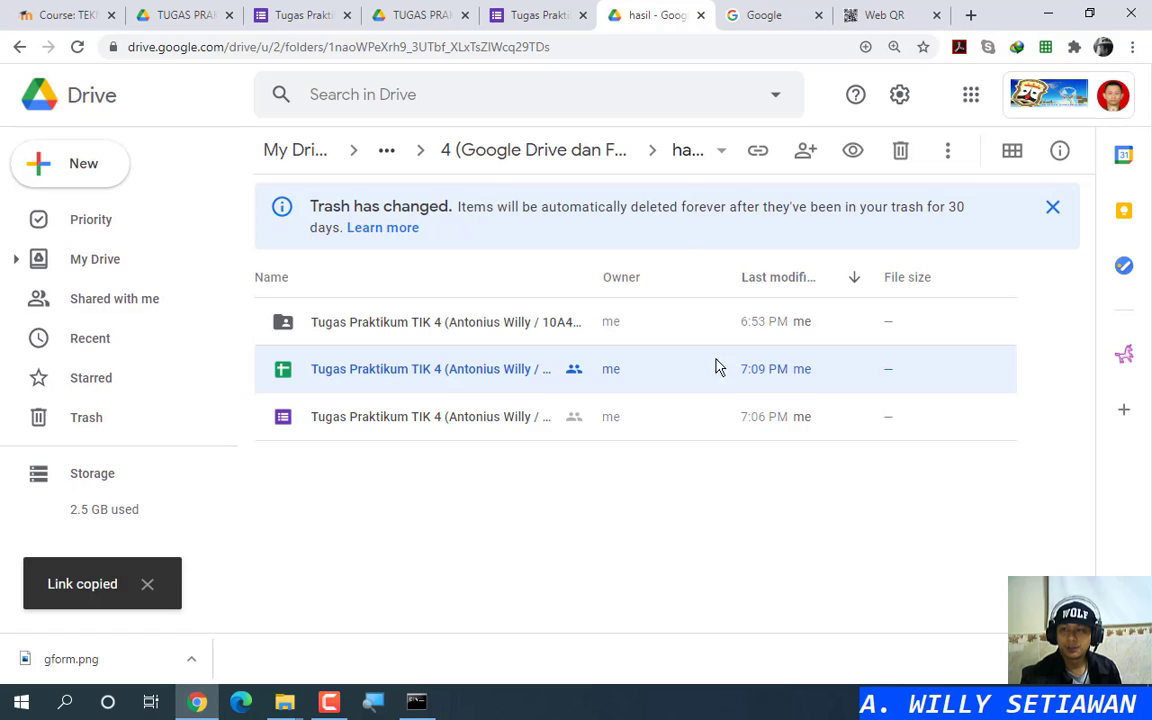
# Step: In WebQR, replace the form link with the spreadsheet link and generate its QR code
pyautogui.click(880, 15)
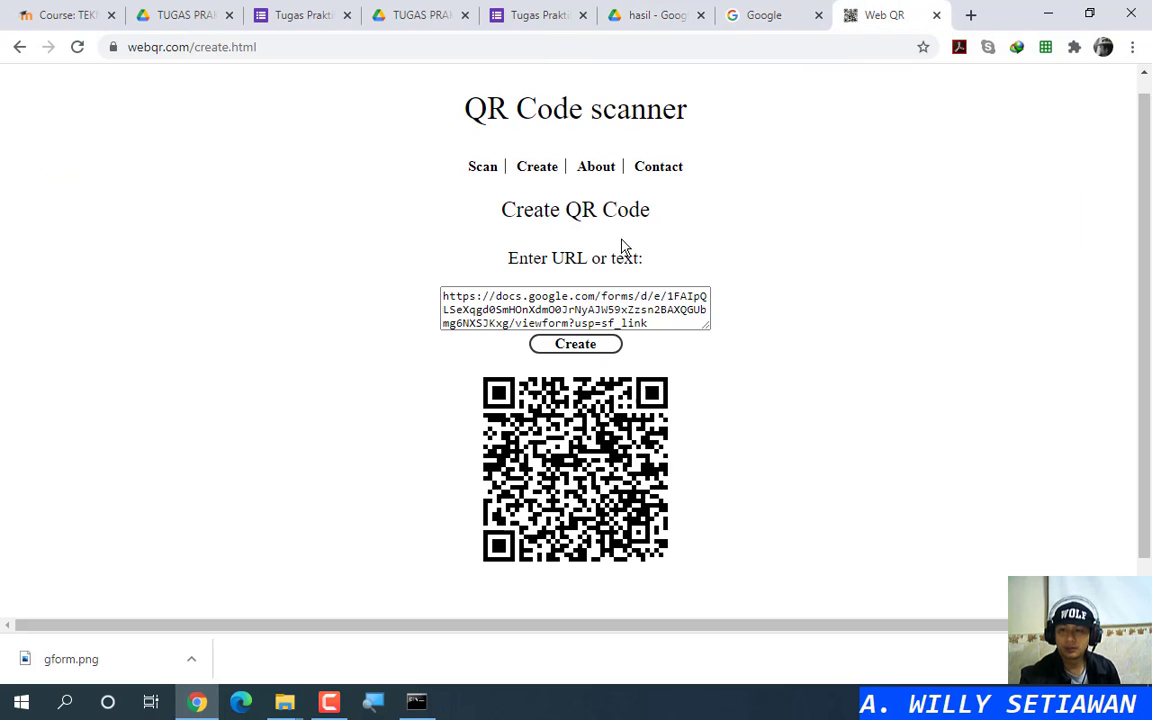
pyautogui.click(608, 297)
pyautogui.hotkey('ctrl', 'a')
pyautogui.hotkey('ctrl', 'v')
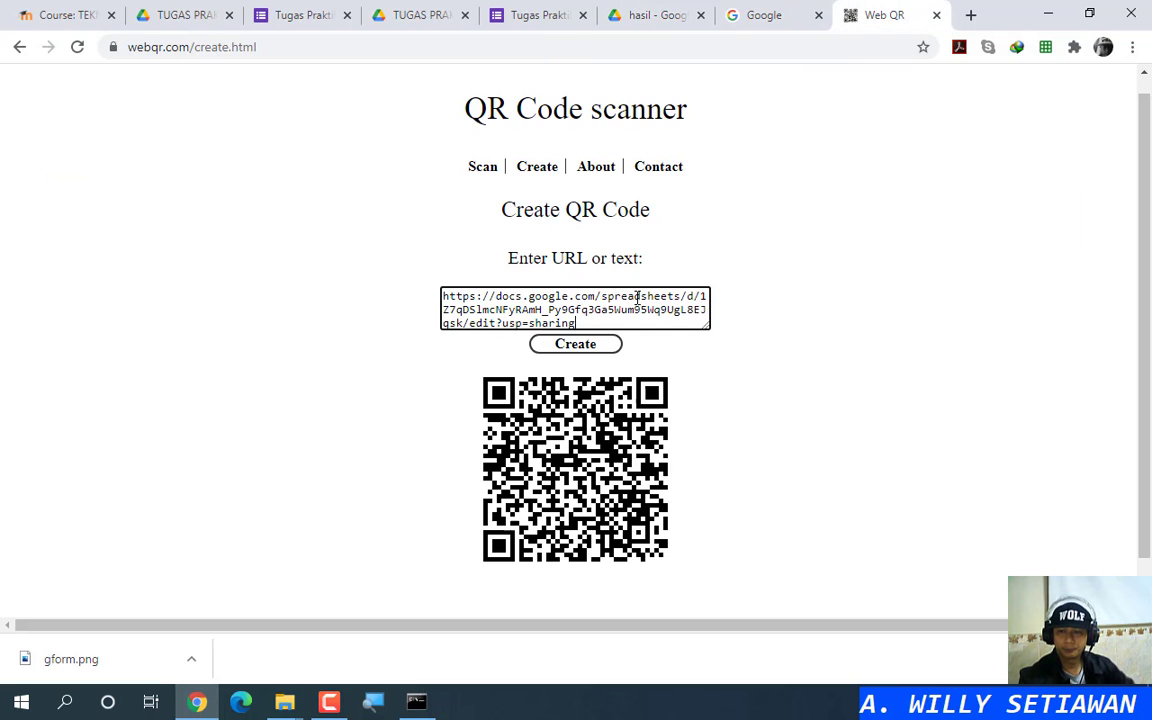
pyautogui.click(585, 350)
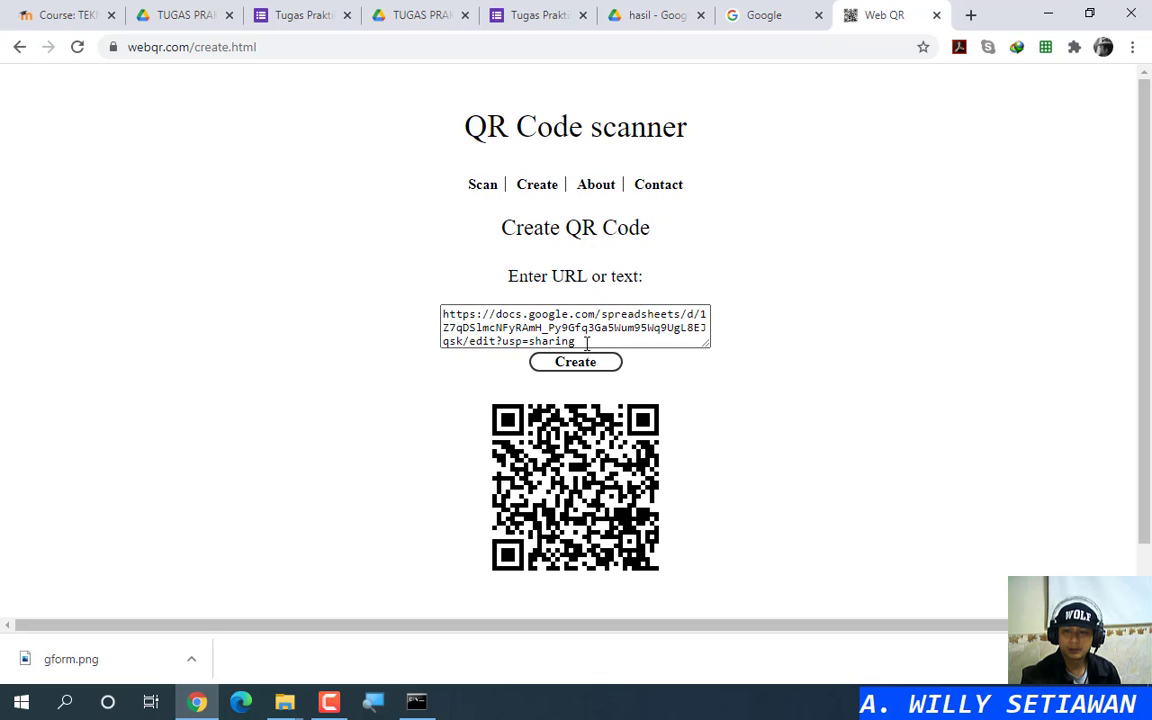
# Step: Save the QR code image as ssheet.png and return to the Drive results folder
pyautogui.rightClick(580, 451)
pyautogui.click(617, 479)
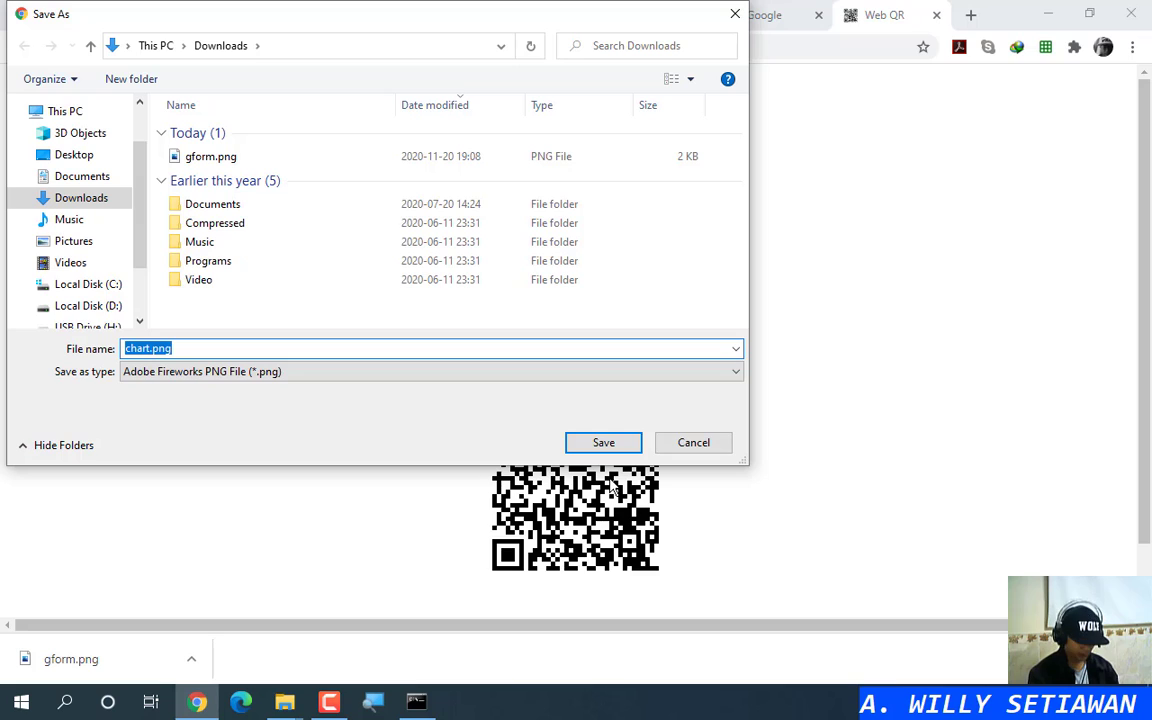
pyautogui.write('s')
pyautogui.write('sheet')
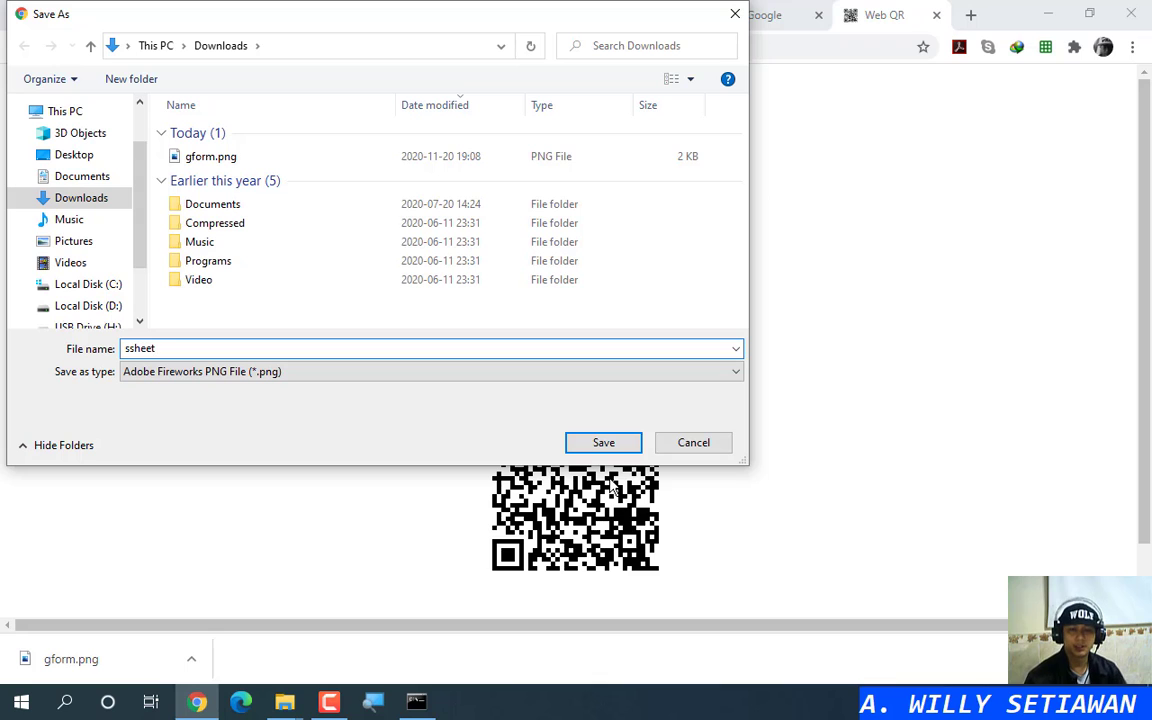
pyautogui.press('Return')
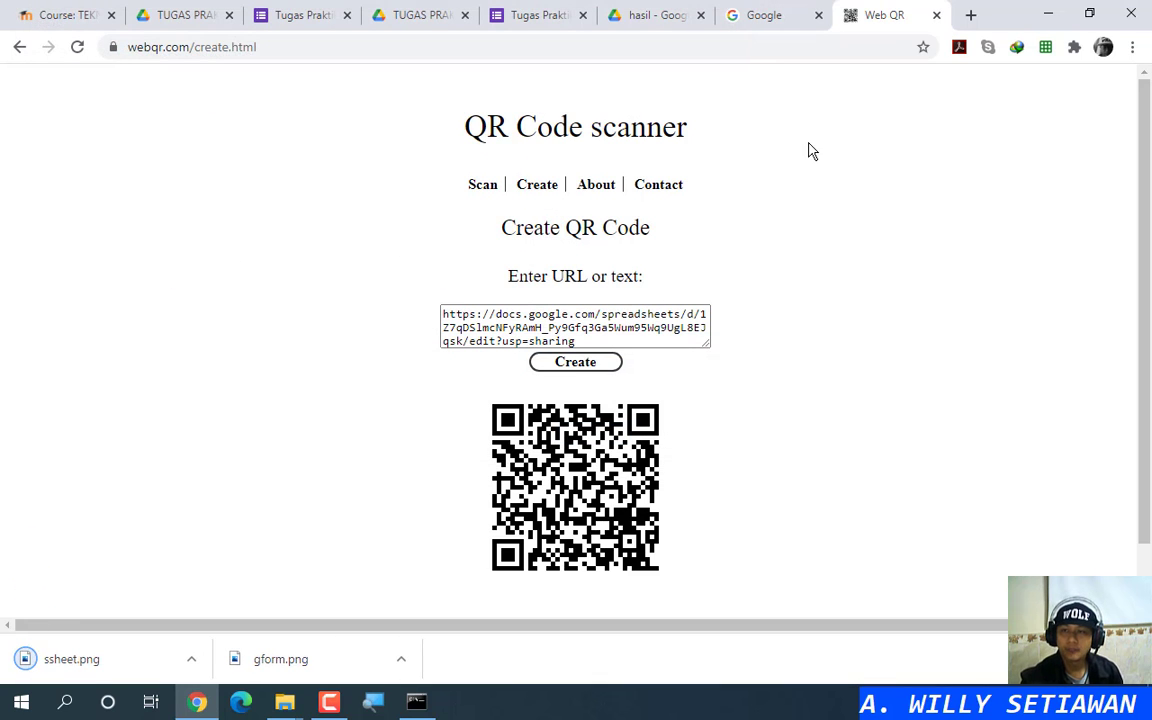
pyautogui.click(545, 14)
pyautogui.click(651, 12)
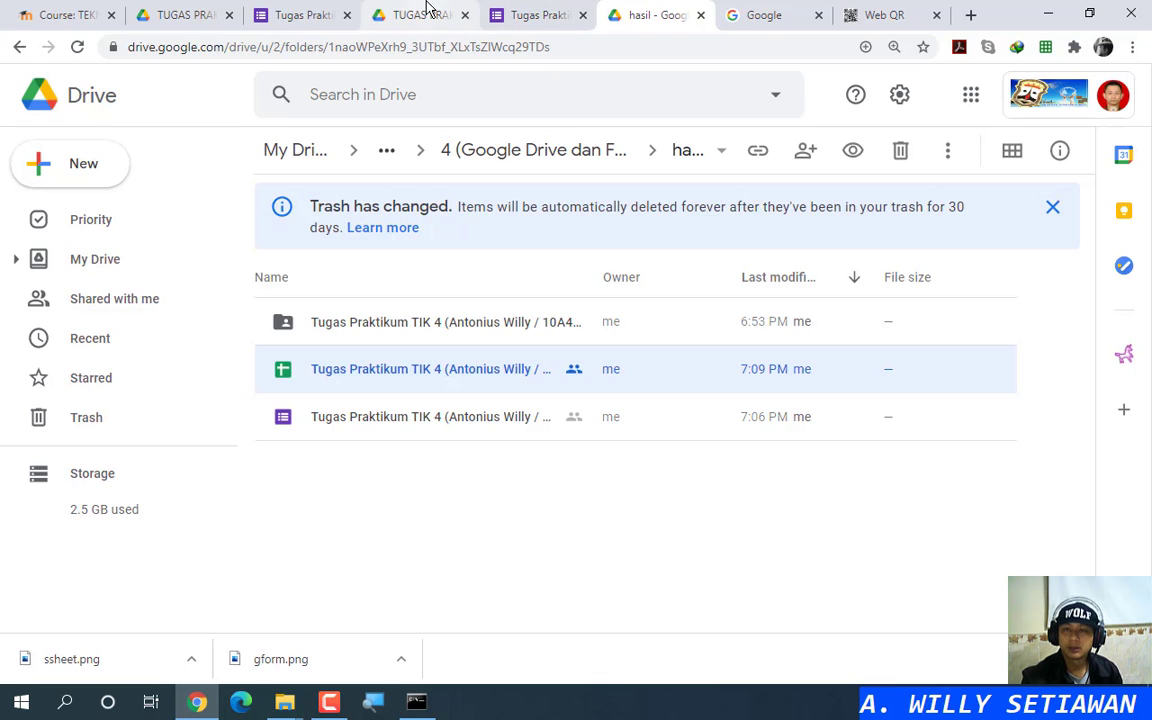
# Step: Compare the submitted test form response against the TUGAS PRAKTIKUM 4 assignment PDF
pyautogui.click(300, 12)
pyautogui.click(218, 10)
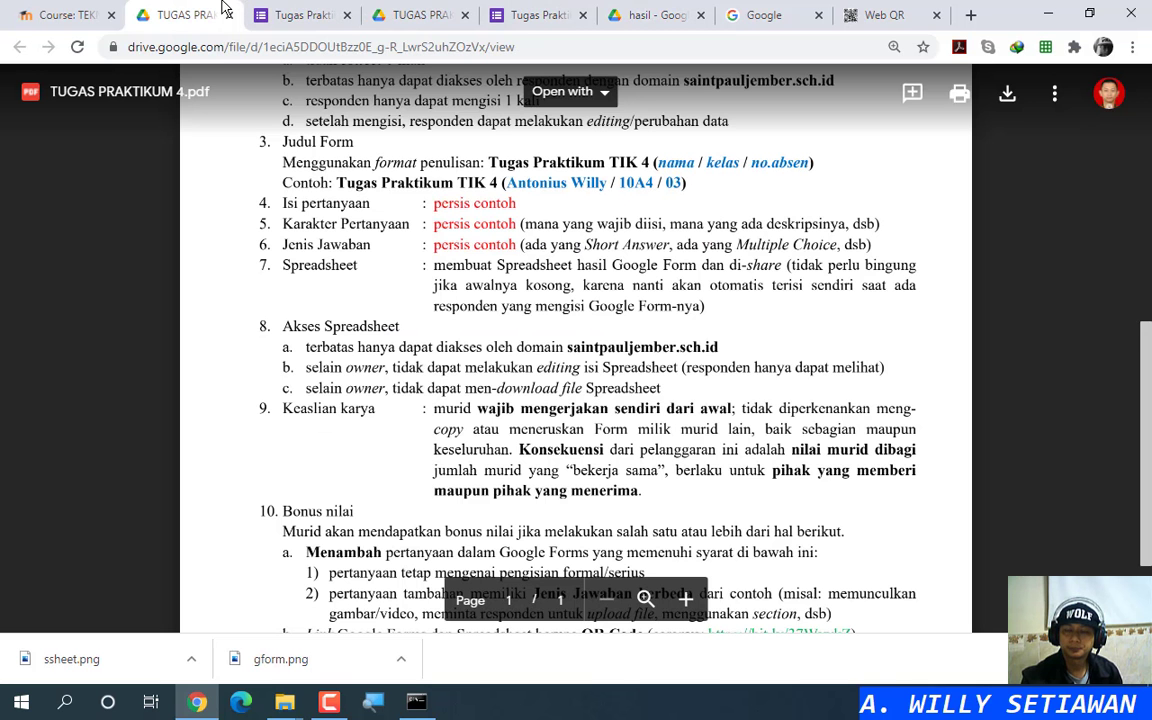
pyautogui.scroll(5, 438, 484)
pyautogui.scroll(3, 438, 484)
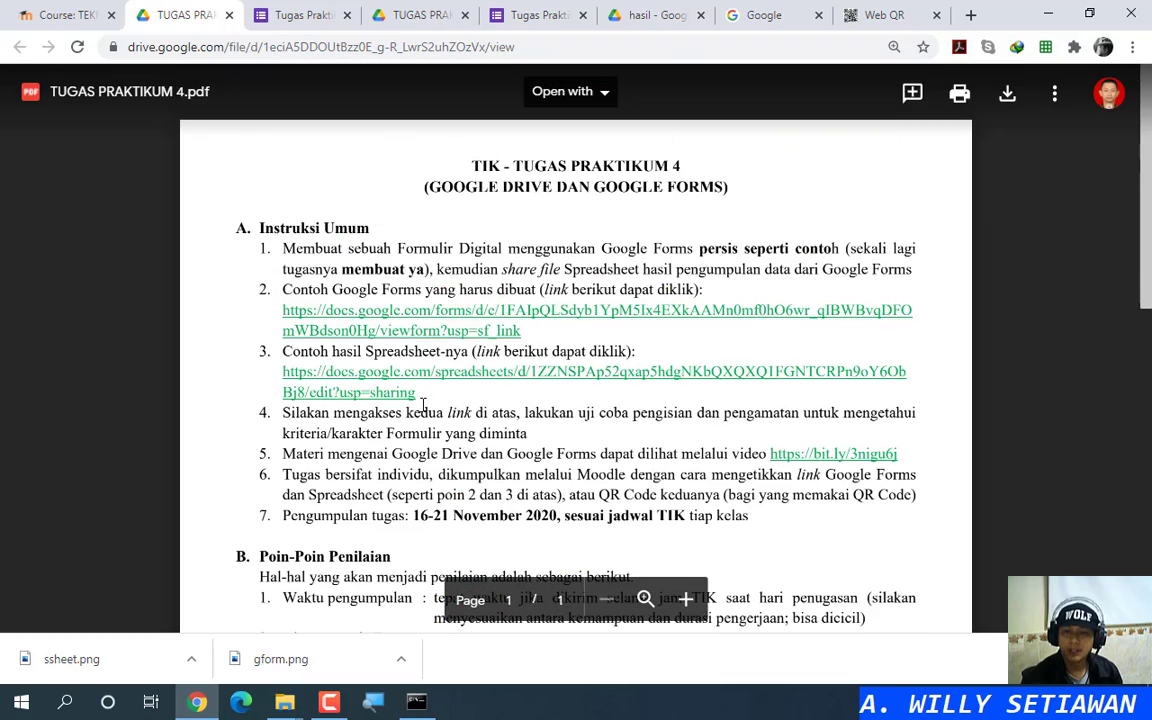
pyautogui.click(307, 14)
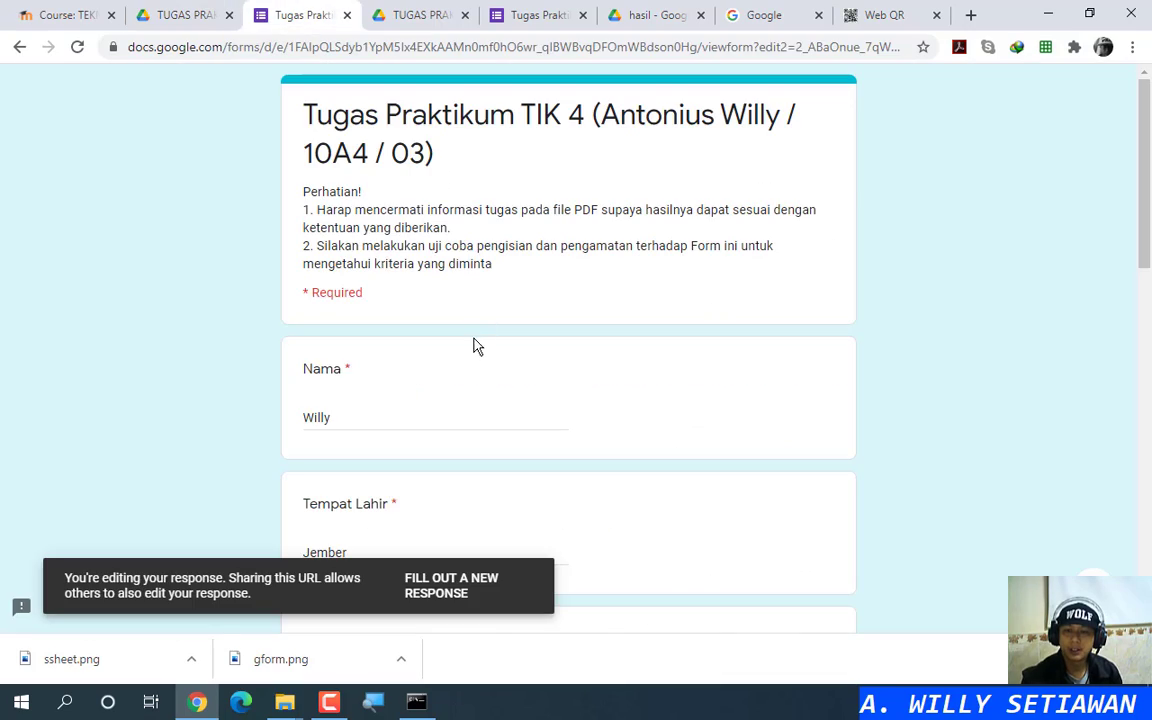
pyautogui.scroll(-10, 476, 345)
pyautogui.scroll(5, 480, 342)
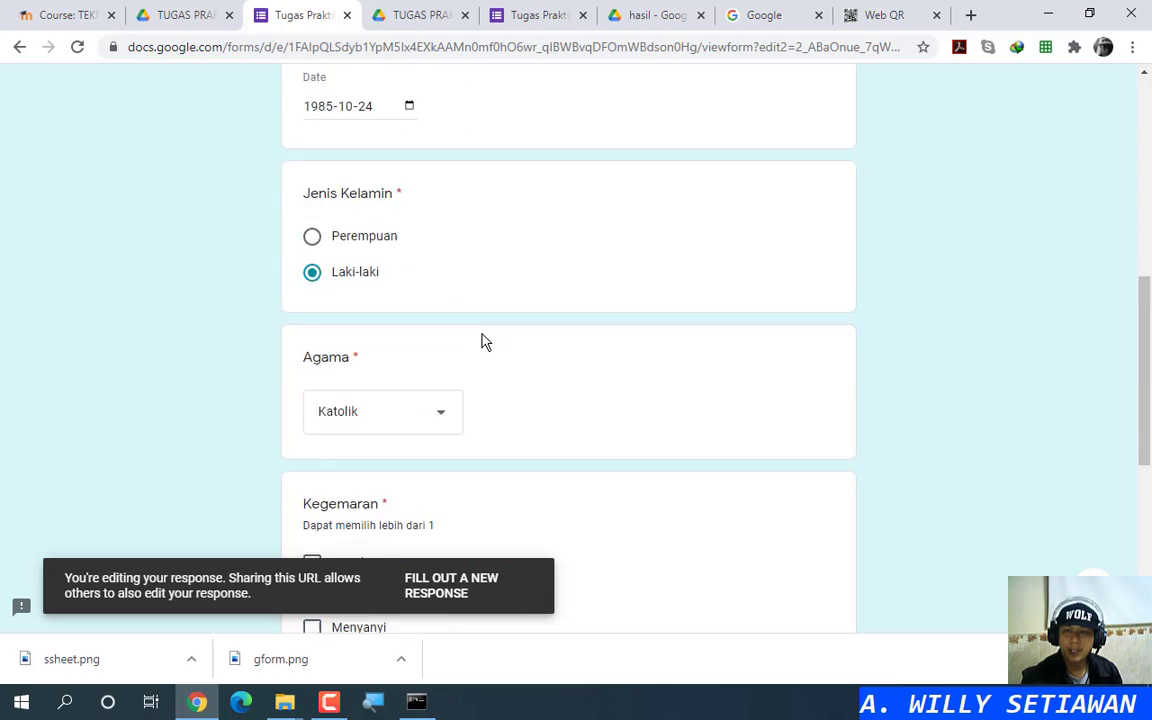
pyautogui.scroll(5, 481, 342)
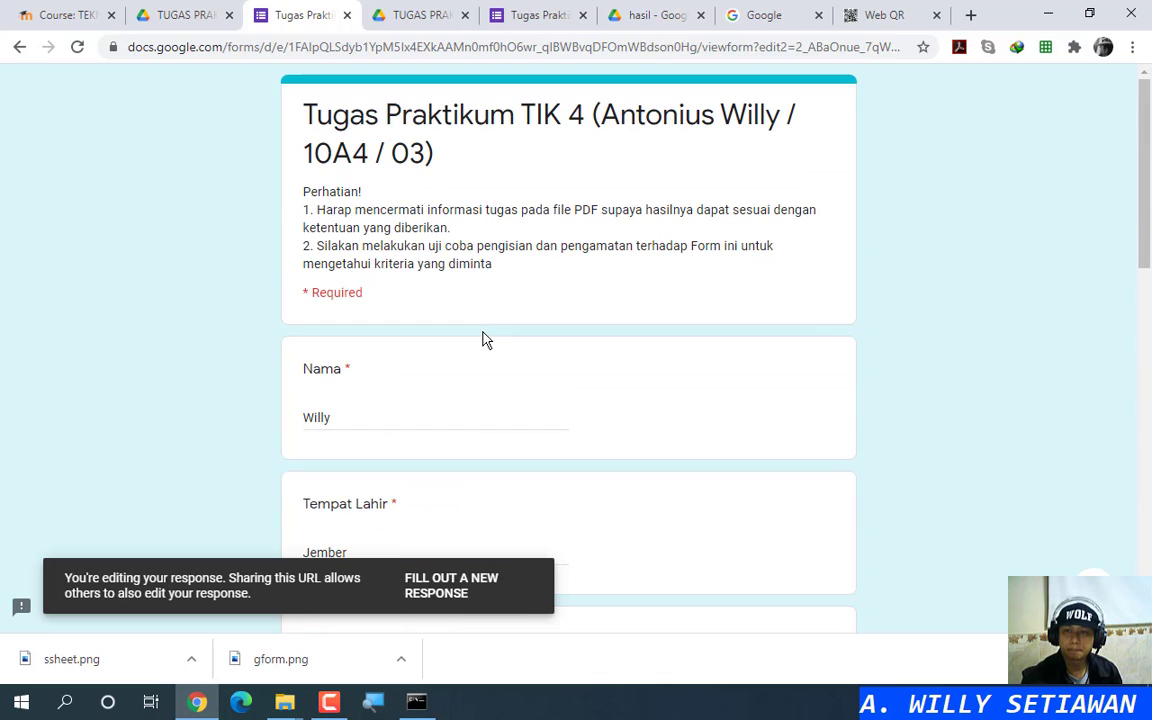
# Step: Close the form response tab without saving and go back to TUGAS PRAKTIKUM 4.pdf
pyautogui.click(347, 15)
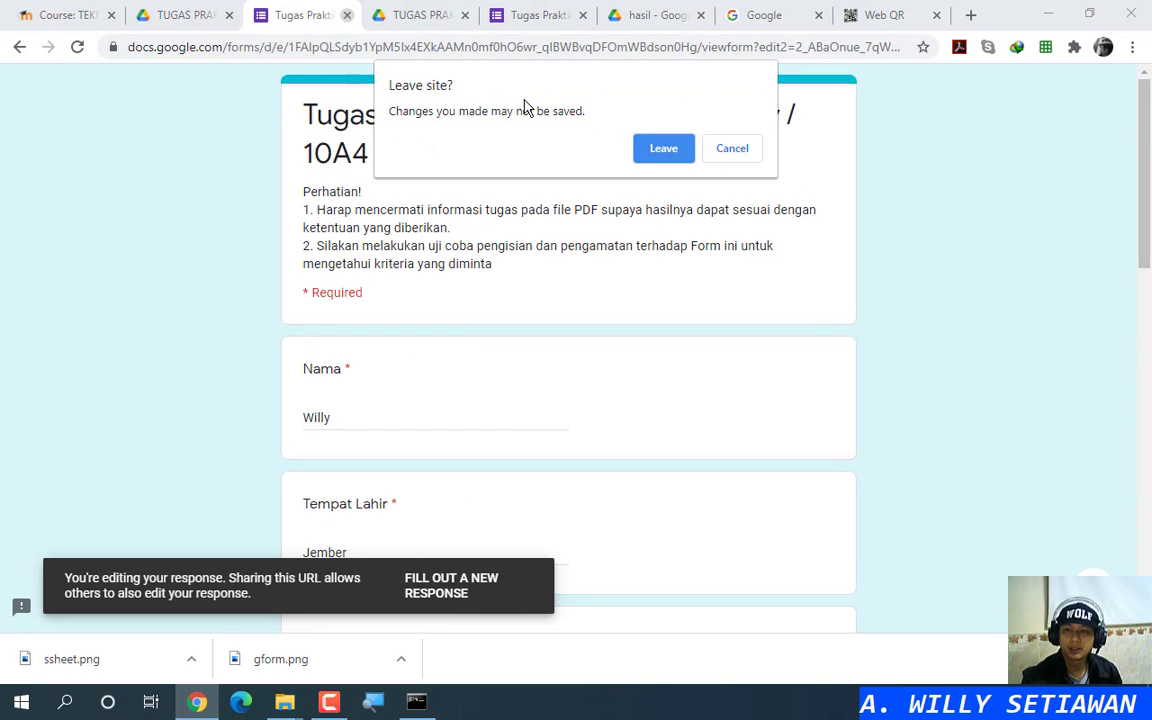
pyautogui.click(663, 148)
pyautogui.click(228, 14)
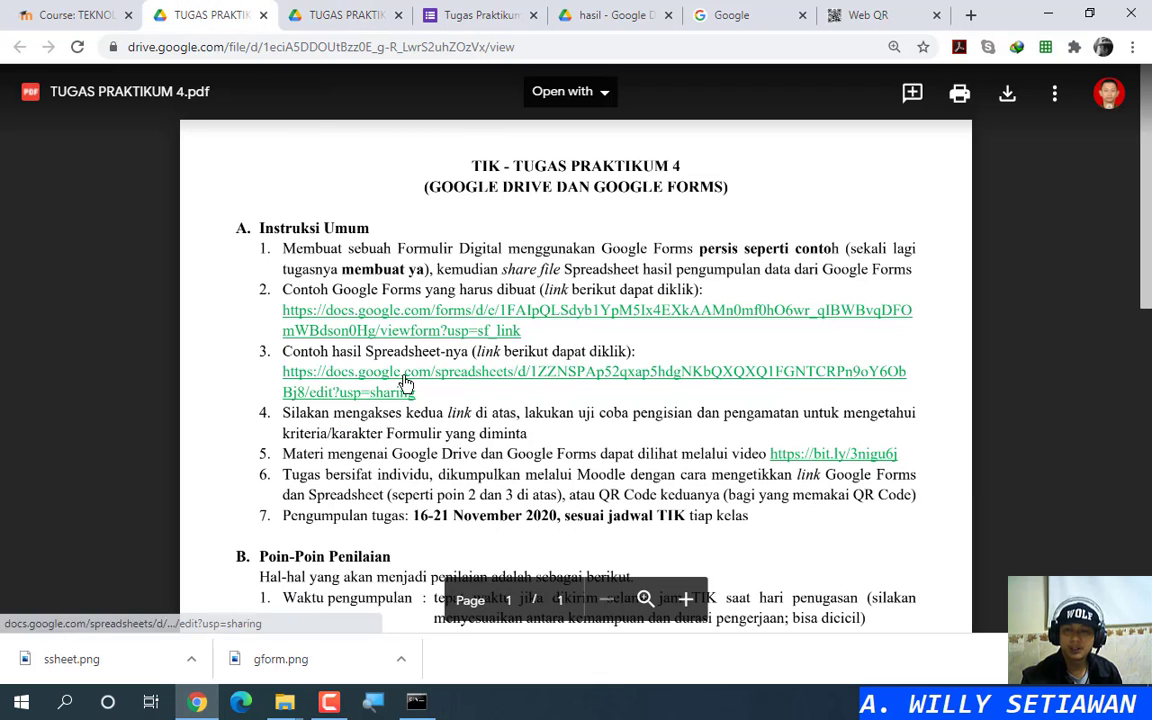
# Step: Open the example responses spreadsheet and check its latest rows against the current date
pyautogui.click(485, 381)
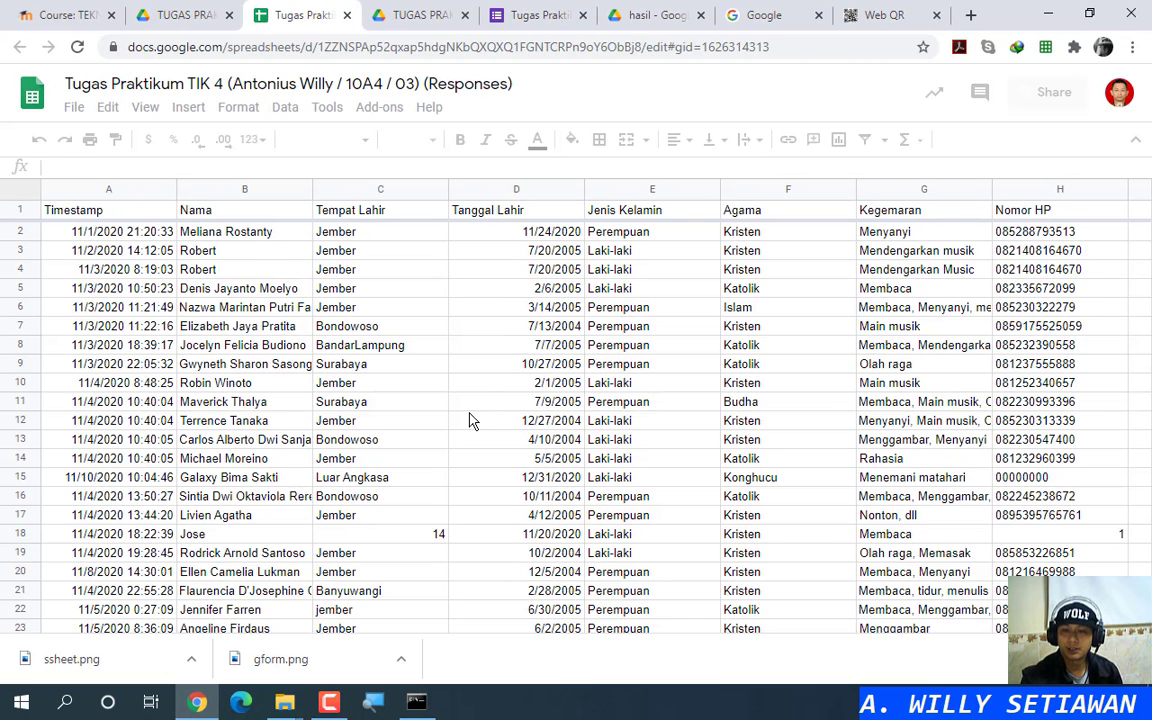
pyautogui.scroll(-10, 480, 419)
pyautogui.scroll(-12, 470, 420)
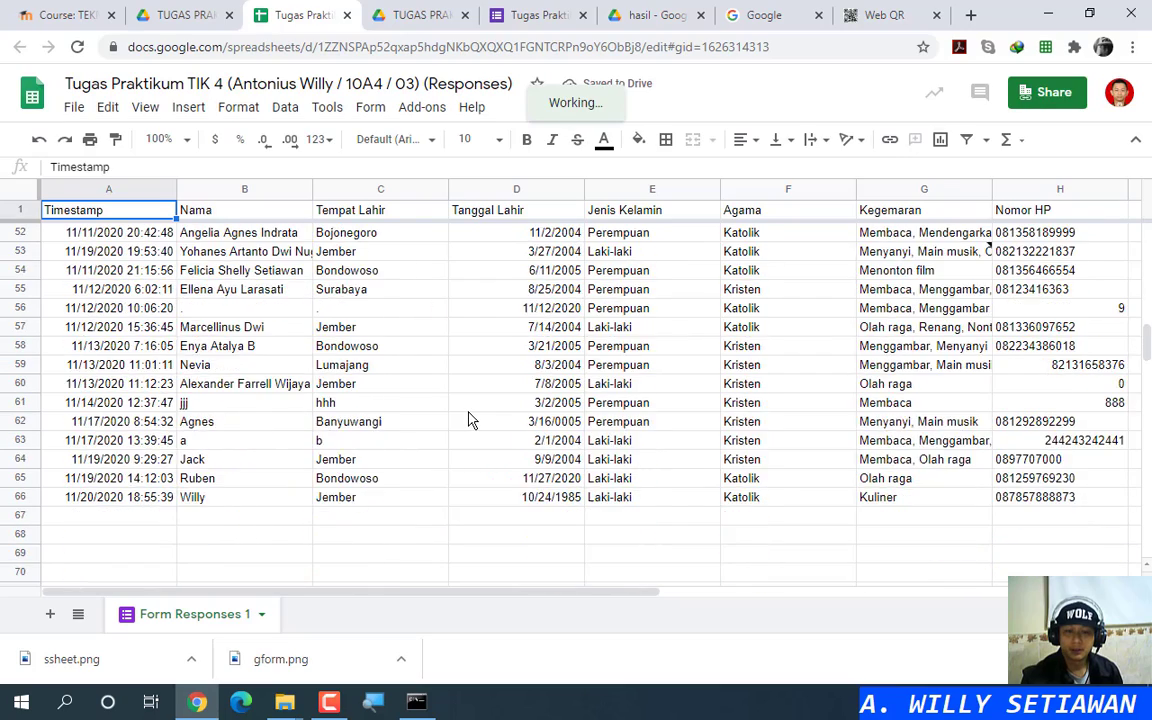
pyautogui.scroll(3, 470, 420)
pyautogui.scroll(4, 470, 420)
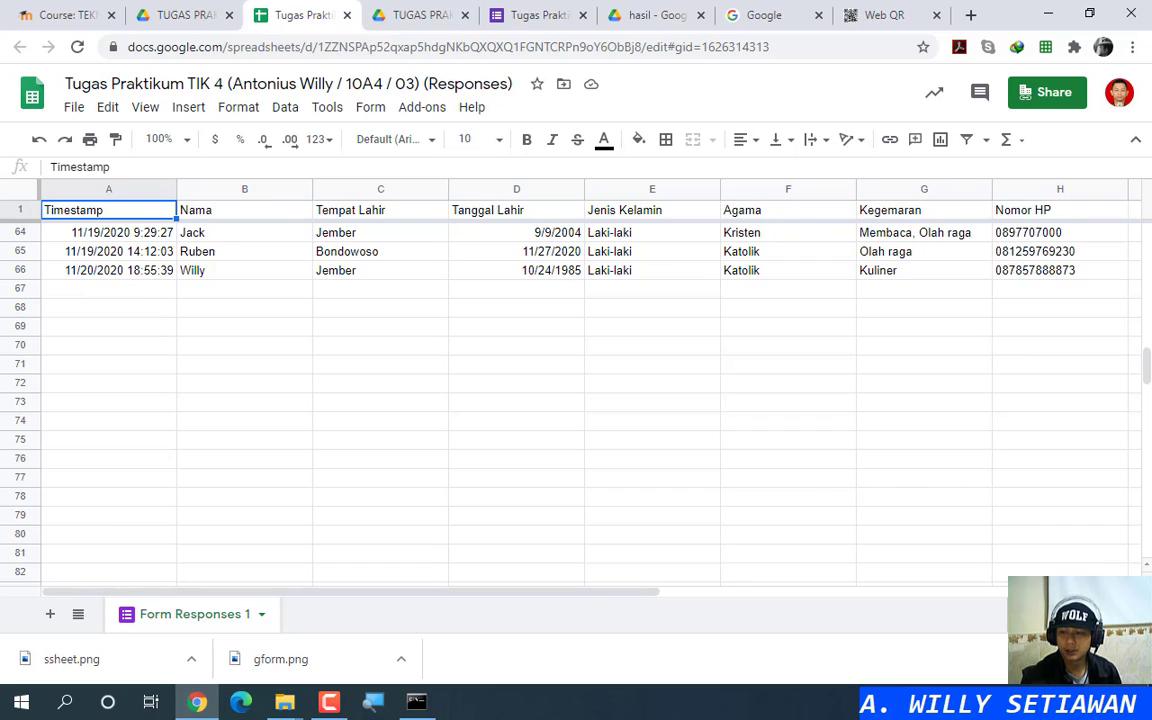
pyautogui.click(1125, 706)
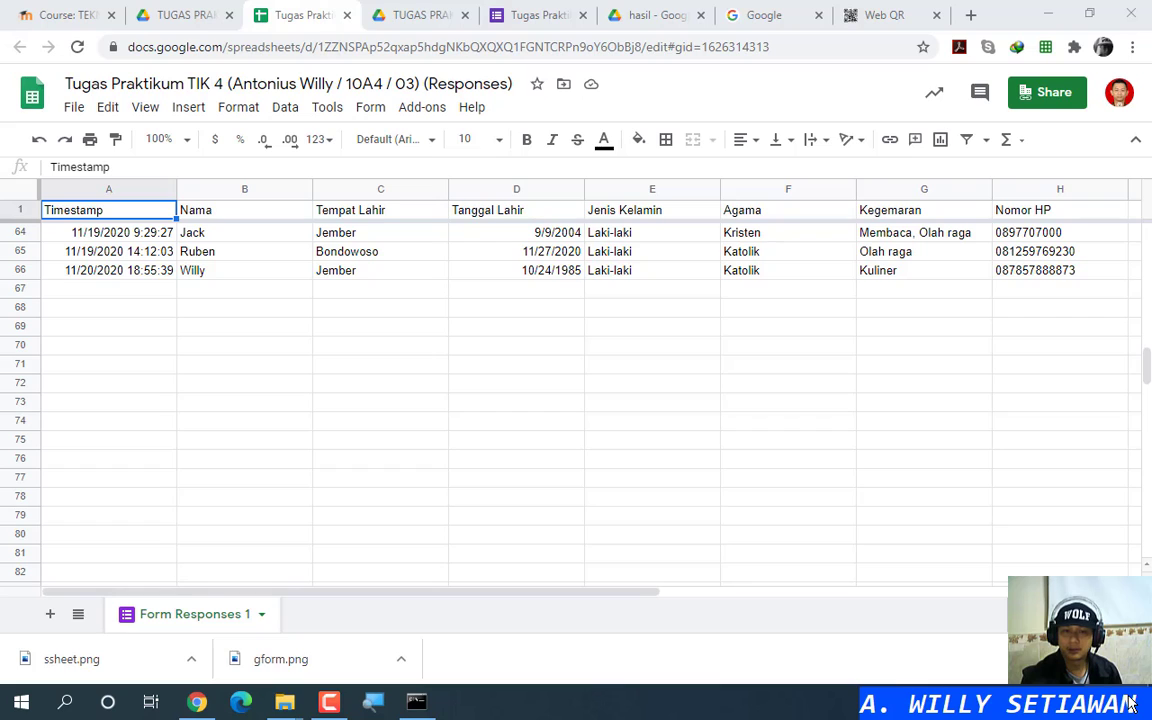
pyautogui.click(1125, 706)
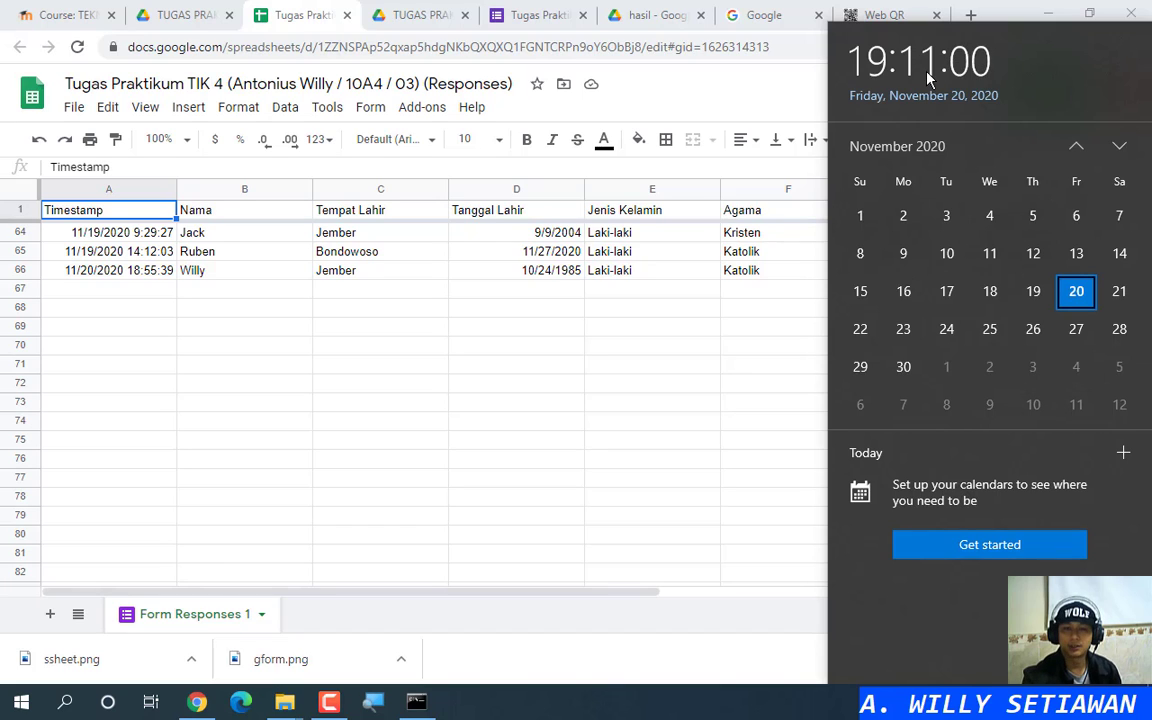
pyautogui.click(140, 288)
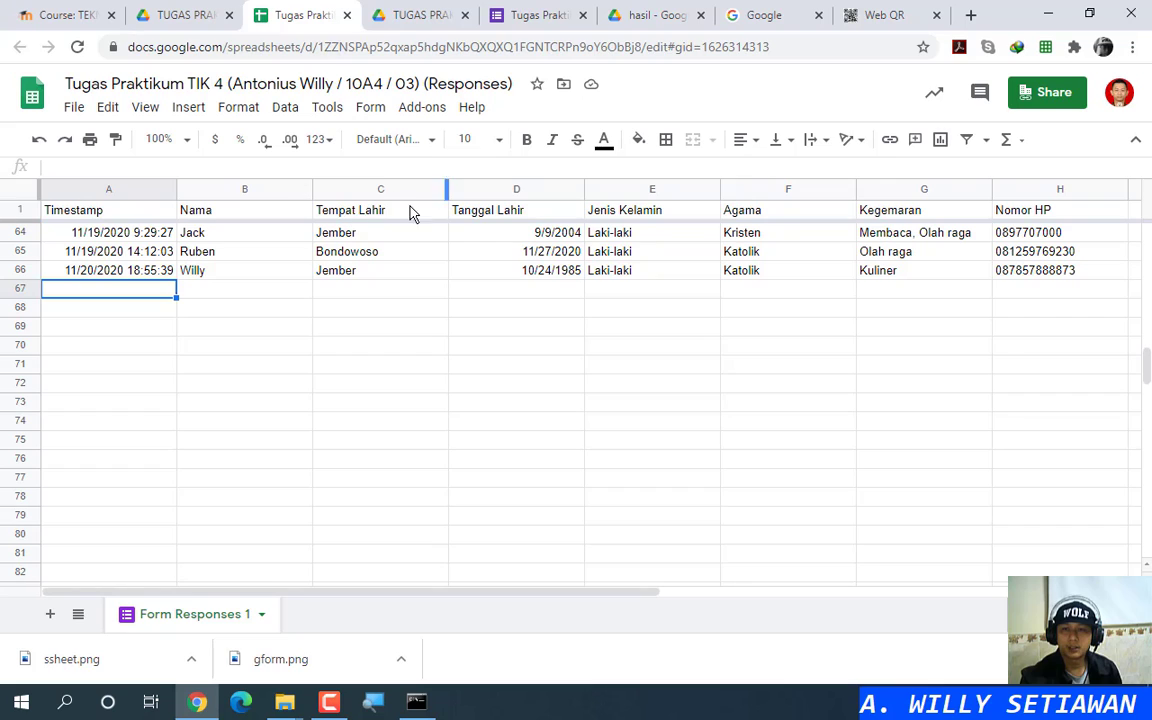
# Step: Select cell B64 (Jack), leave edit mode, and glance at the File menu
pyautogui.click(245, 232)
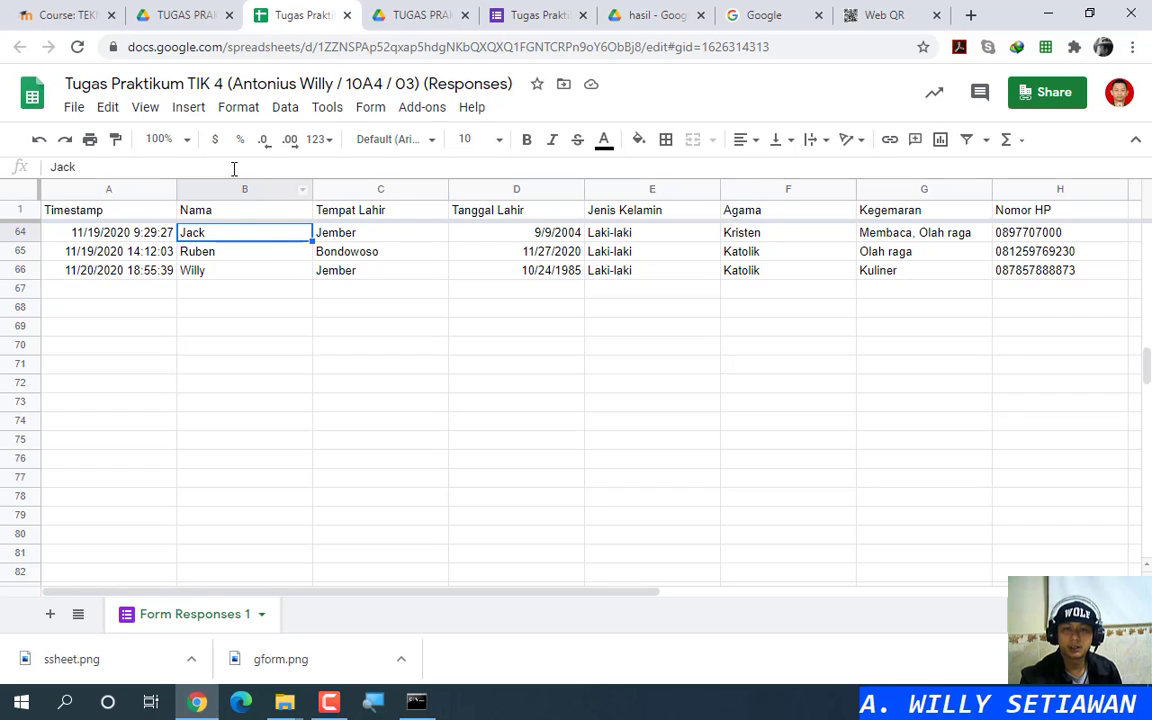
pyautogui.click(237, 168)
pyautogui.press('Escape')
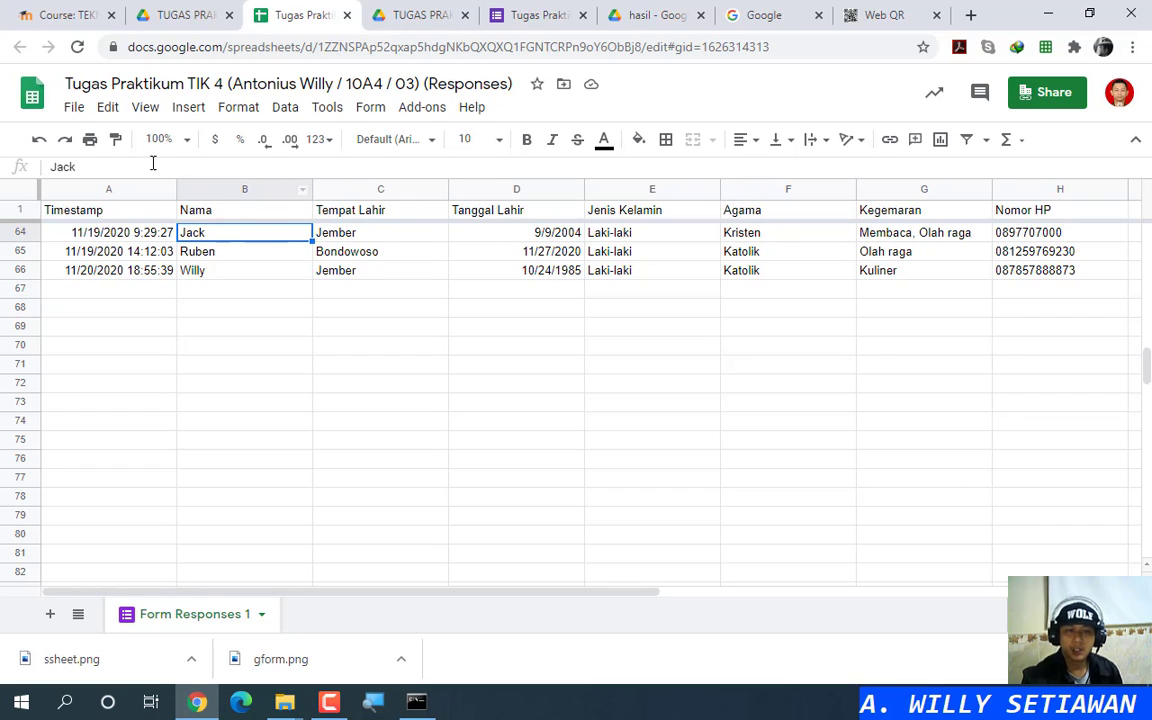
pyautogui.click(74, 107)
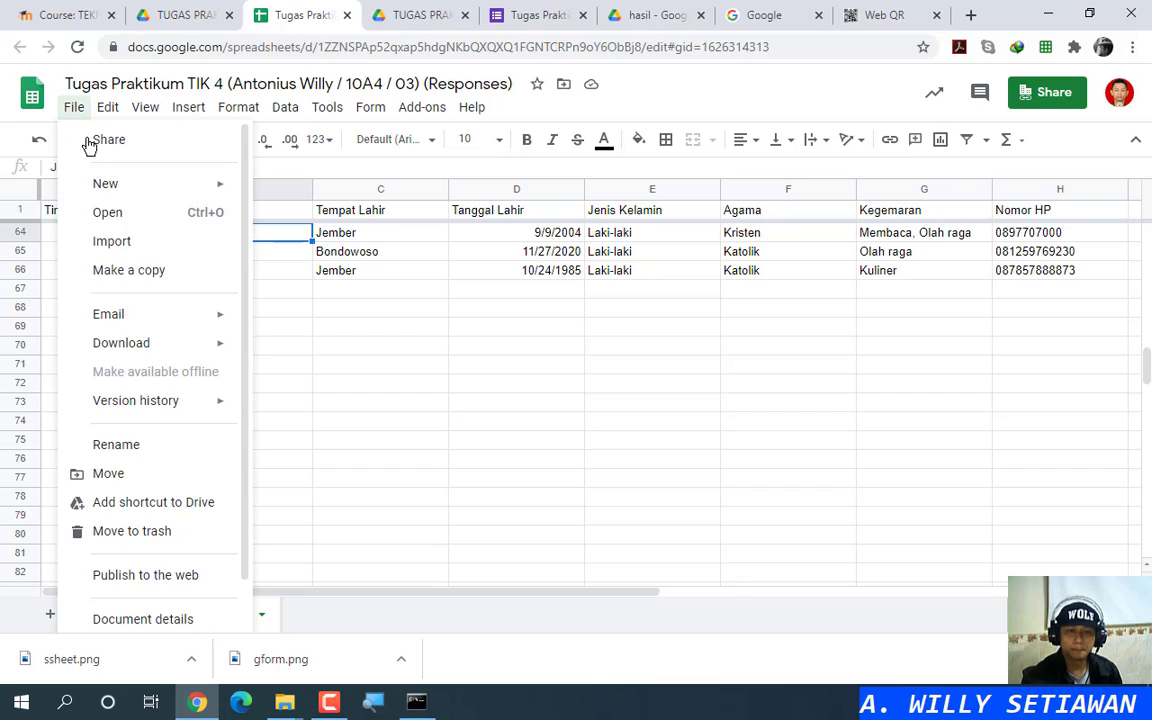
pyautogui.click(375, 340)
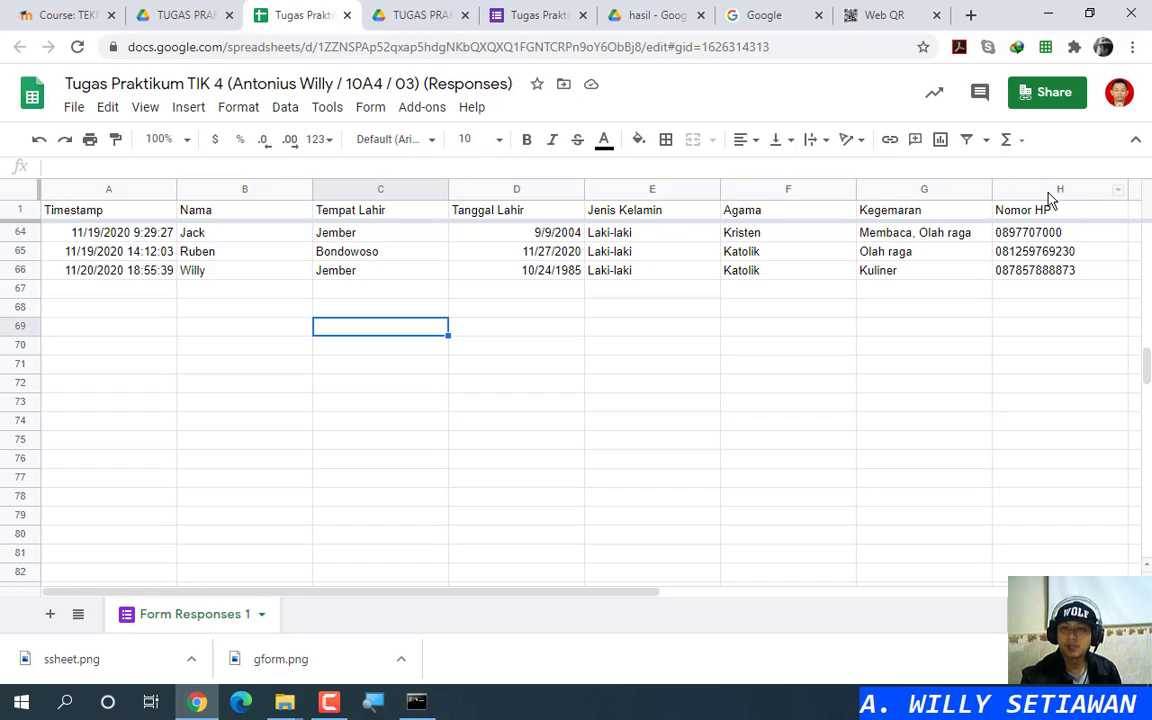
# Step: Reopen the responses spreadsheet as the session-expired account after closing the Access Denied tab
pyautogui.click(1120, 94)
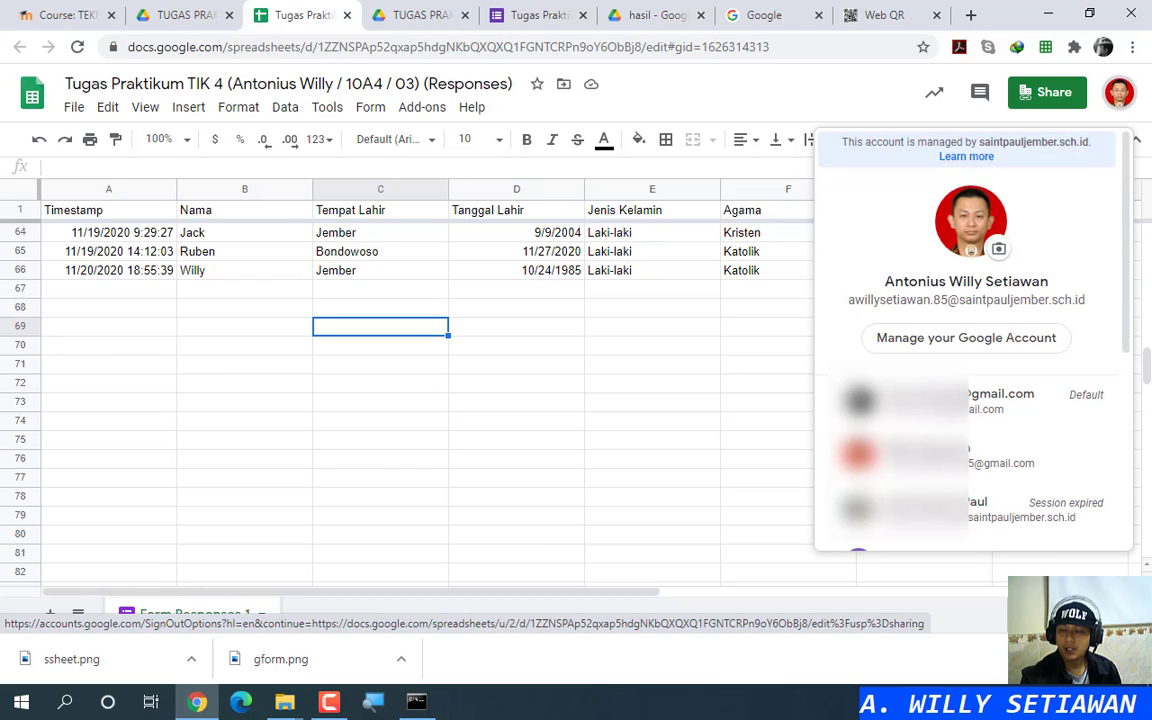
pyautogui.click(1088, 460)
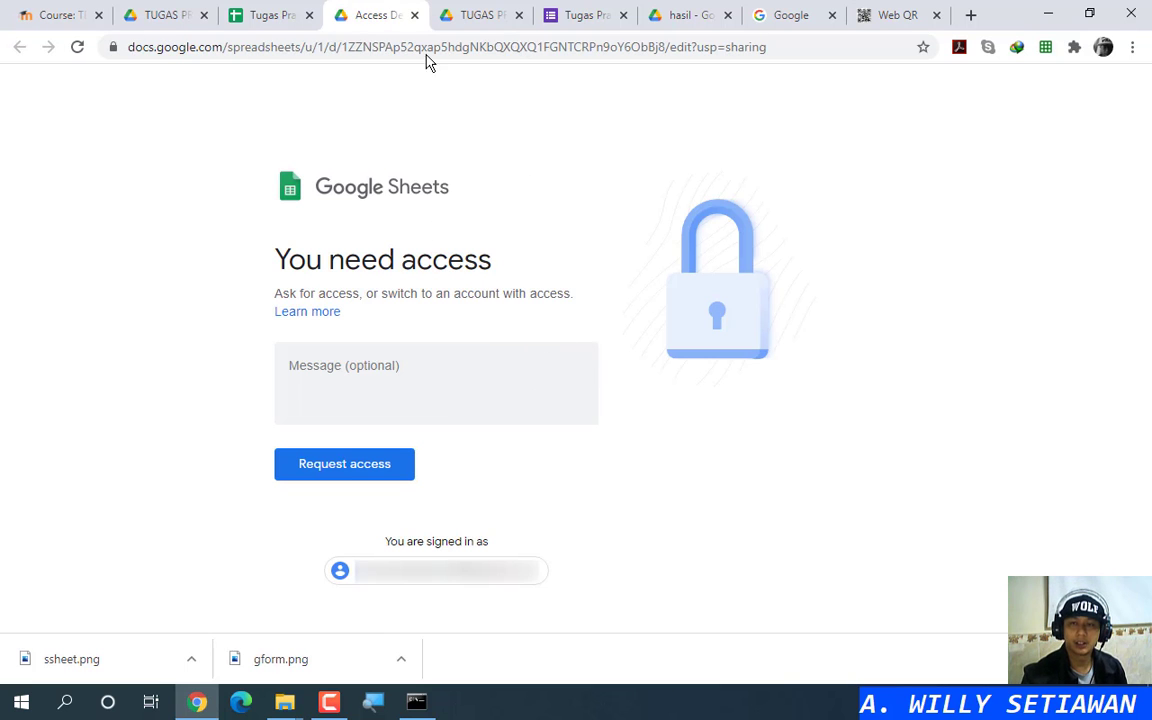
pyautogui.click(414, 15)
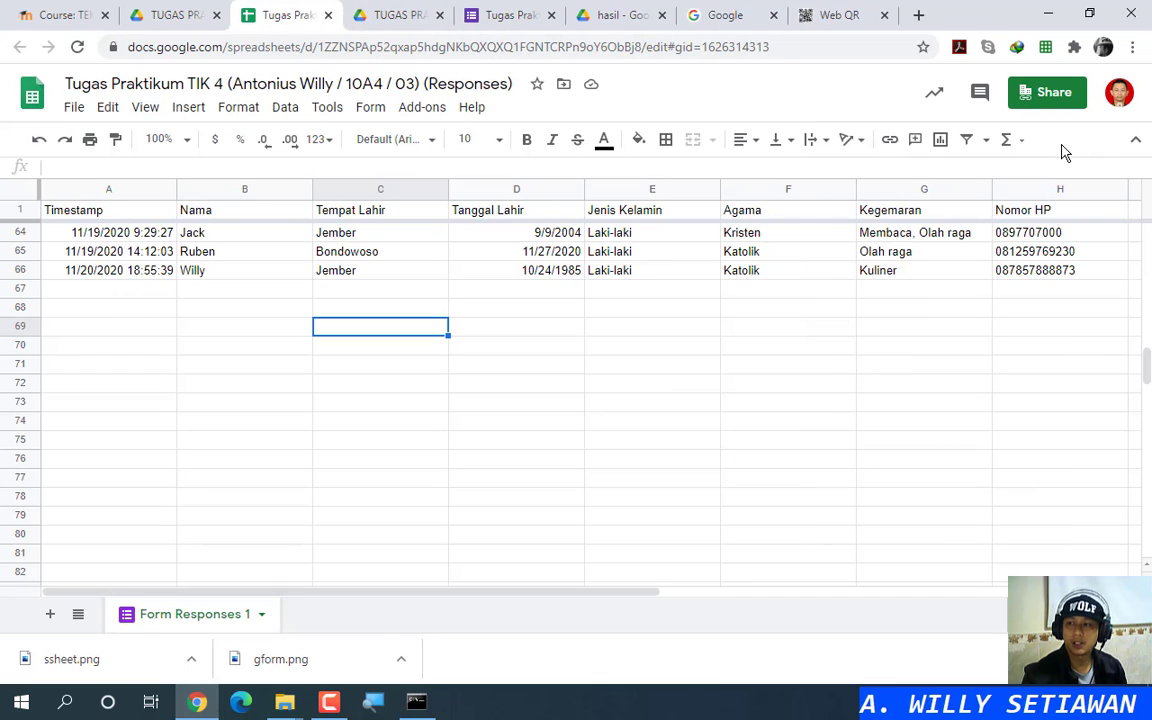
pyautogui.click(1119, 92)
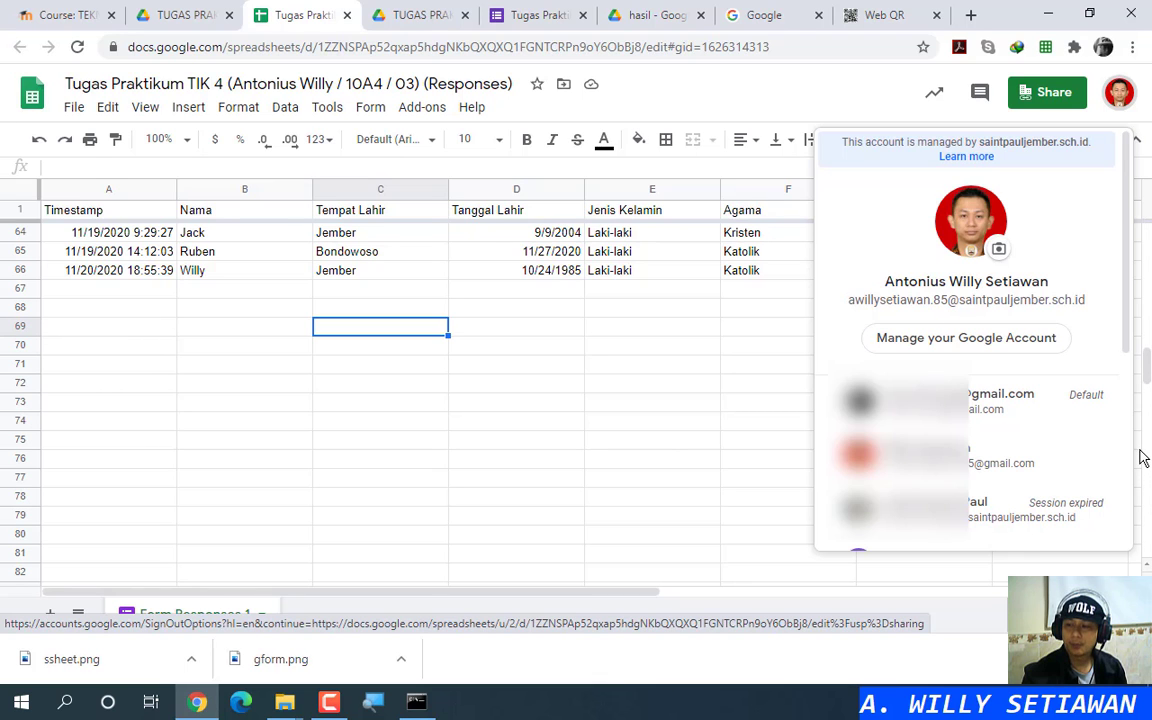
pyautogui.click(1099, 512)
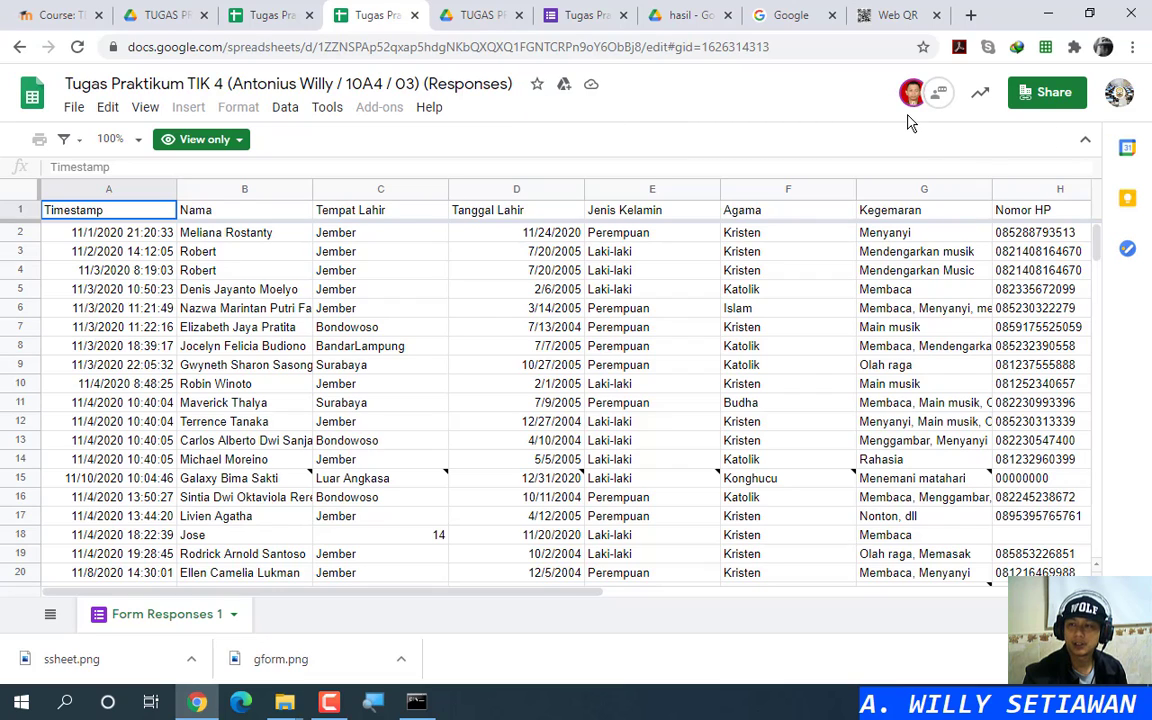
# Step: Confirm the copy is View only with Download greyed out, then scroll to rows 64–66
pyautogui.click(228, 146)
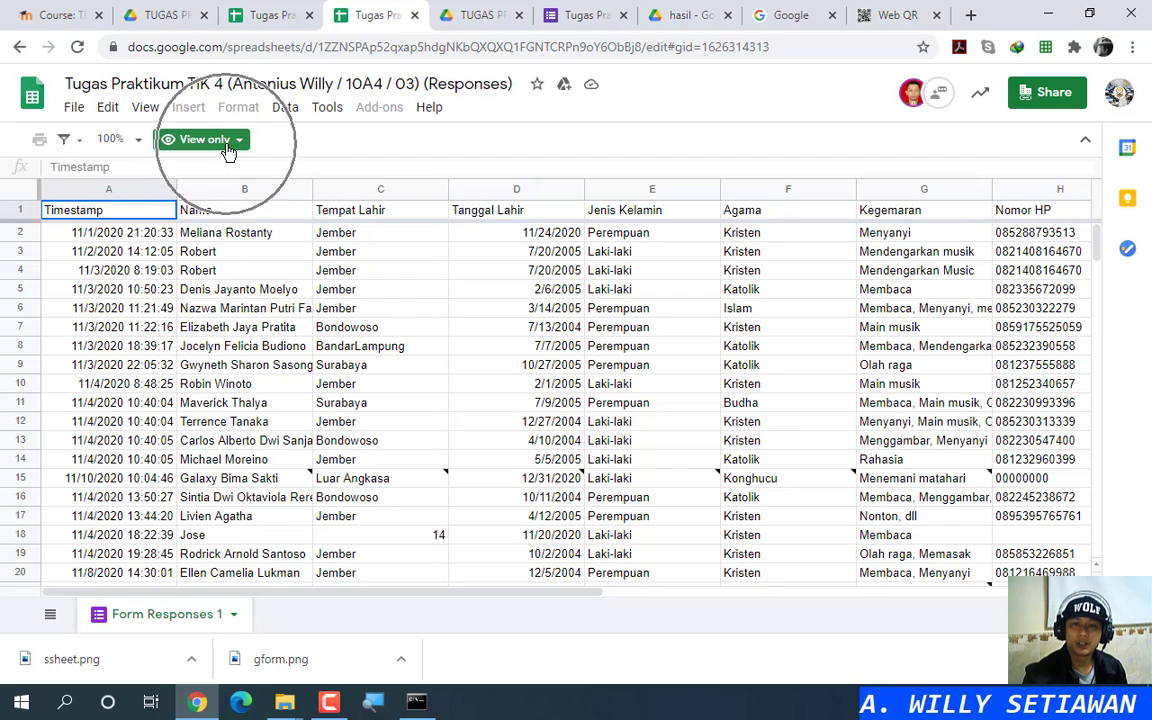
pyautogui.click(77, 111)
pyautogui.click(167, 394)
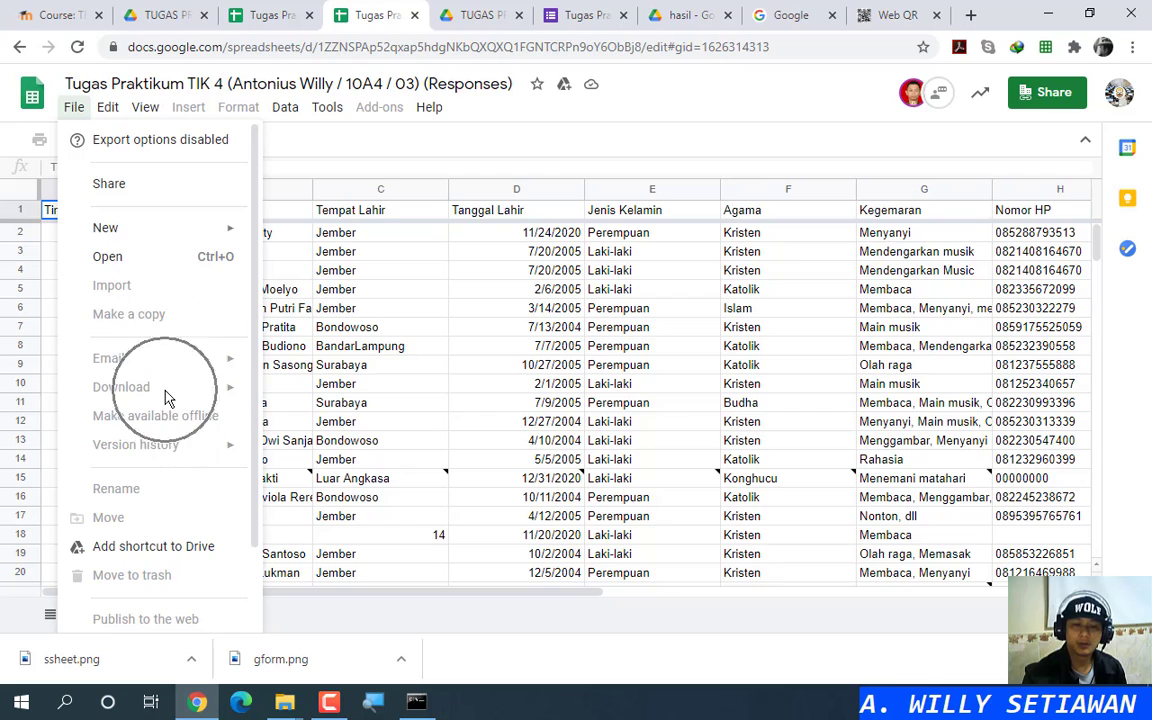
pyautogui.click(165, 390)
pyautogui.click(161, 388)
pyautogui.click(161, 388)
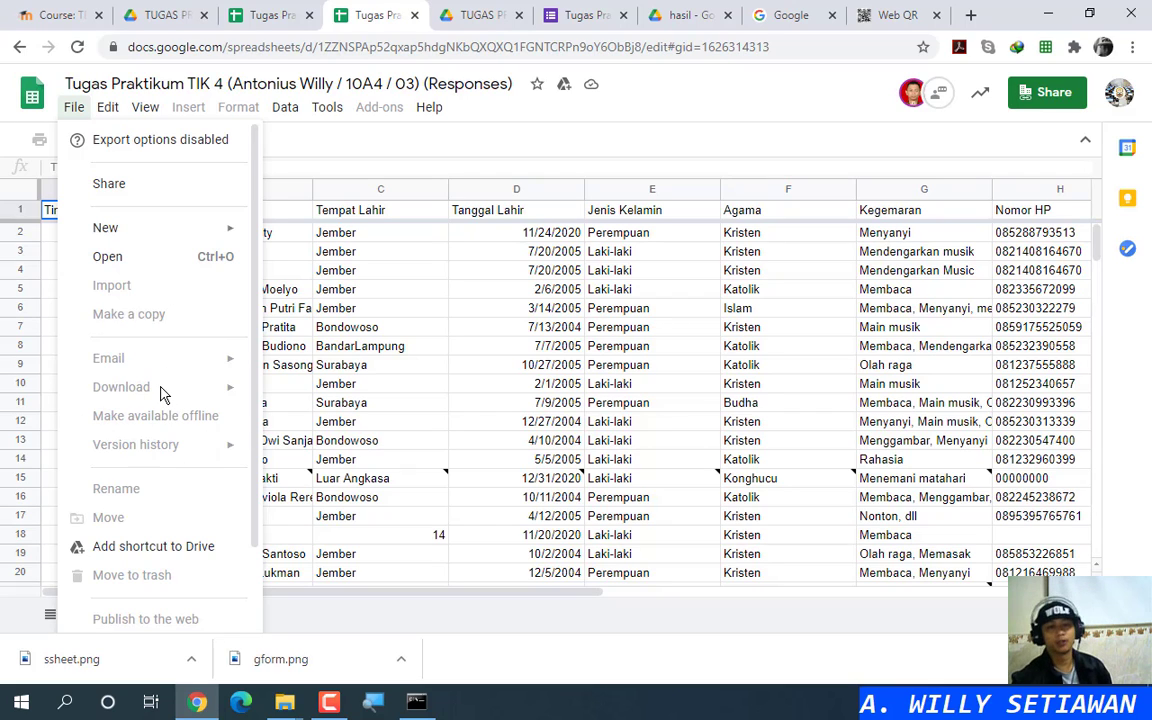
pyautogui.click(161, 390)
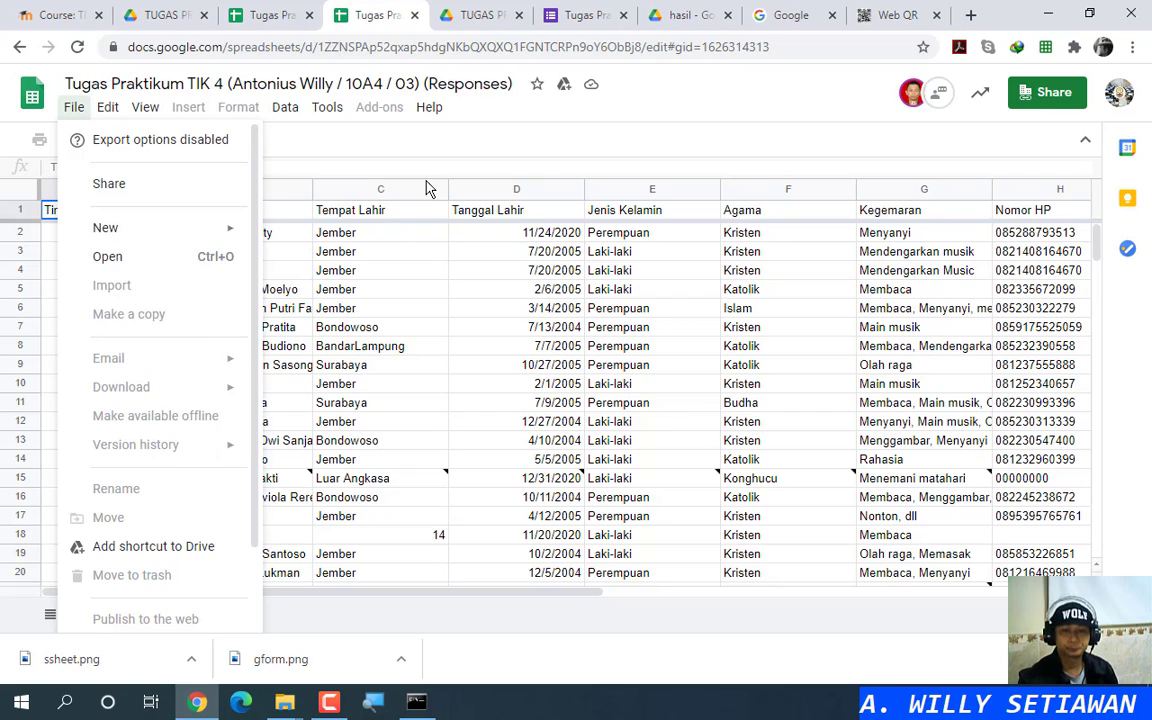
pyautogui.click(463, 153)
pyautogui.scroll(-9, 465, 339)
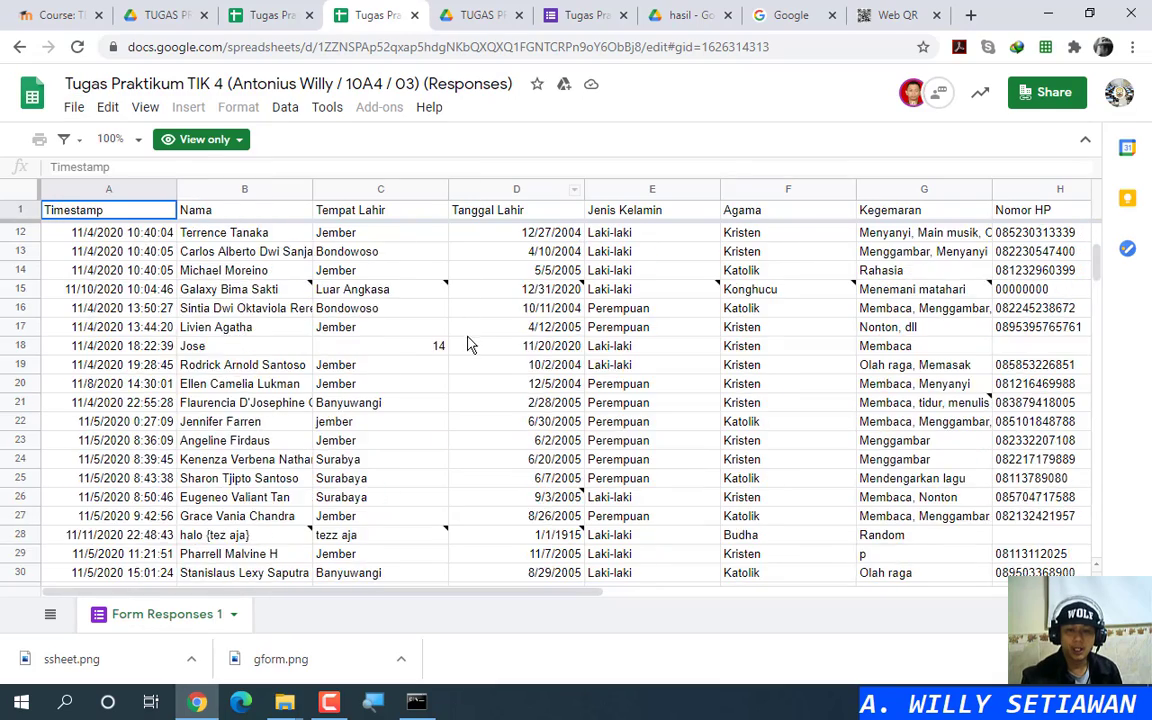
pyautogui.scroll(-12, 445, 380)
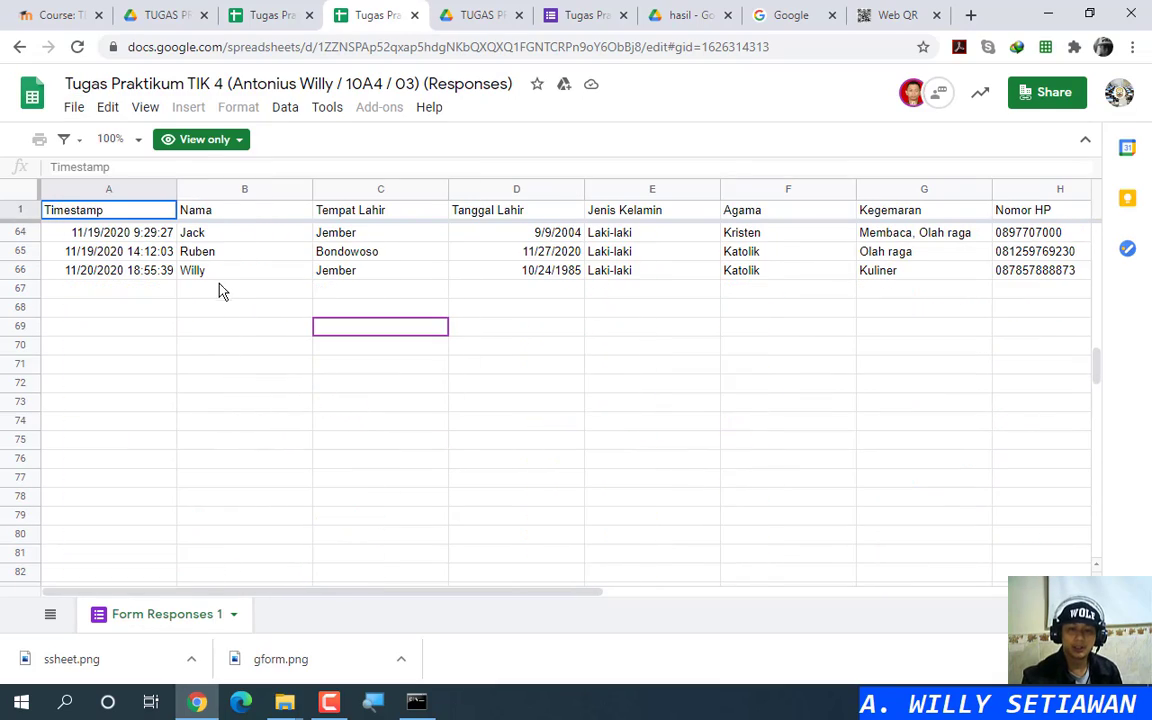
# Step: Close the view-only spreadsheet tab, review the hasil folder, and move to the e-learning course page
pyautogui.click(415, 16)
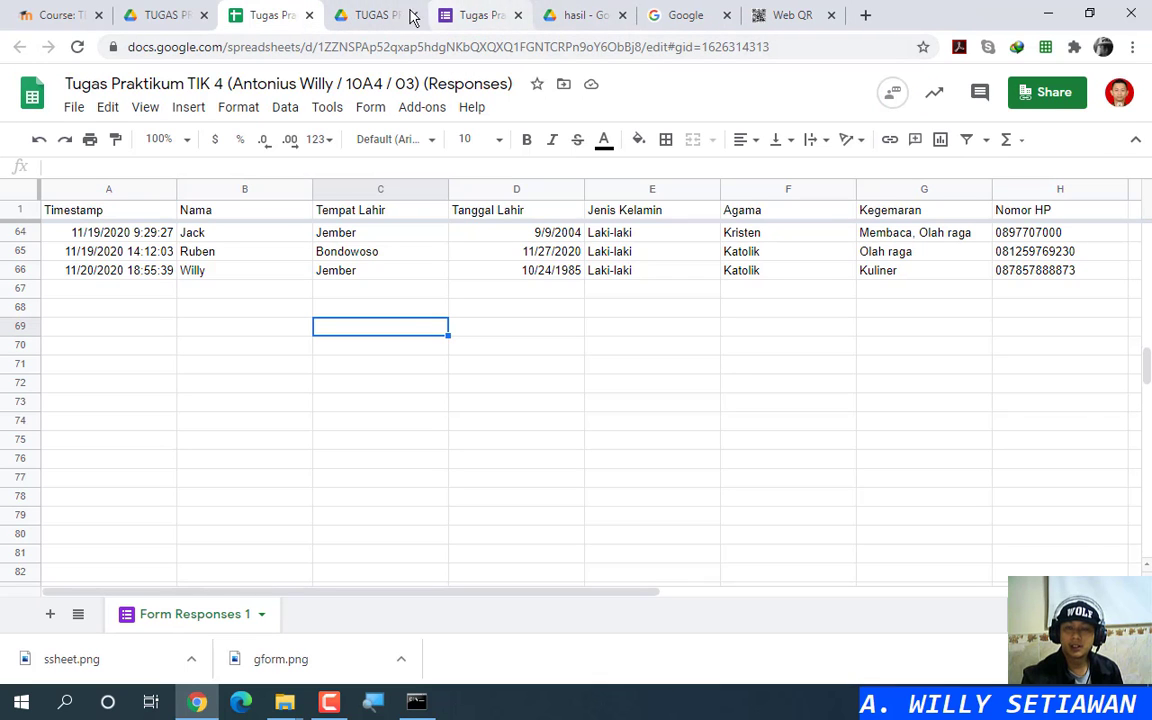
pyautogui.click(375, 15)
pyautogui.click(475, 15)
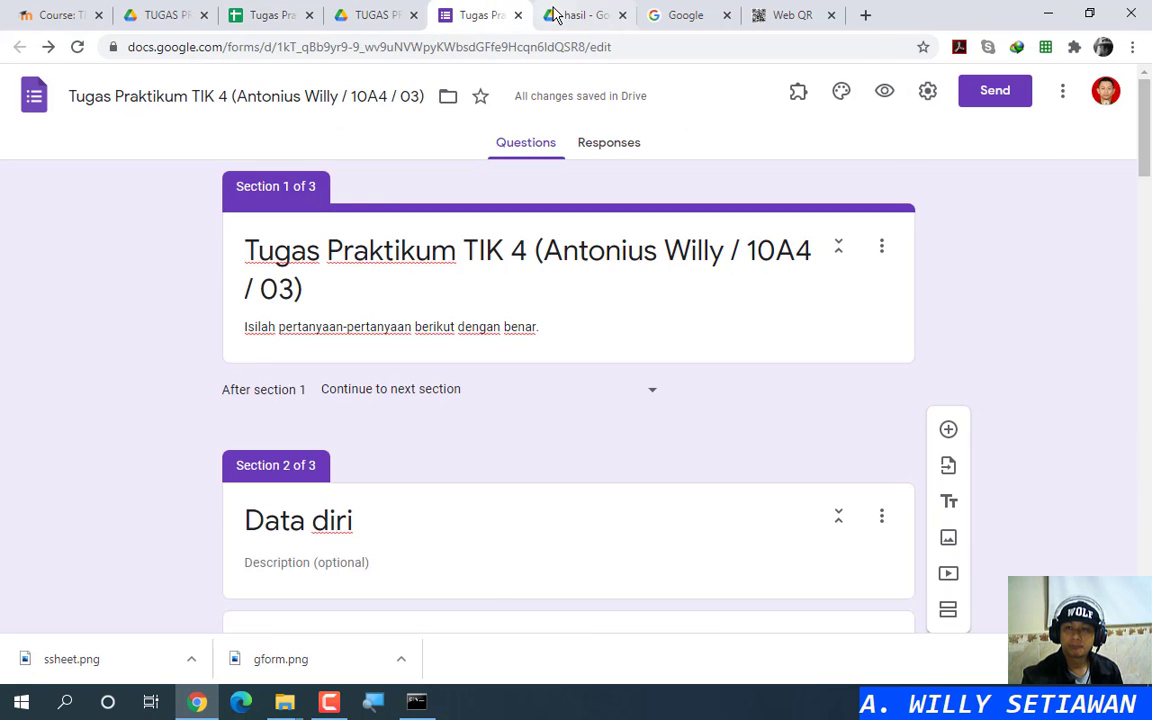
pyautogui.click(555, 15)
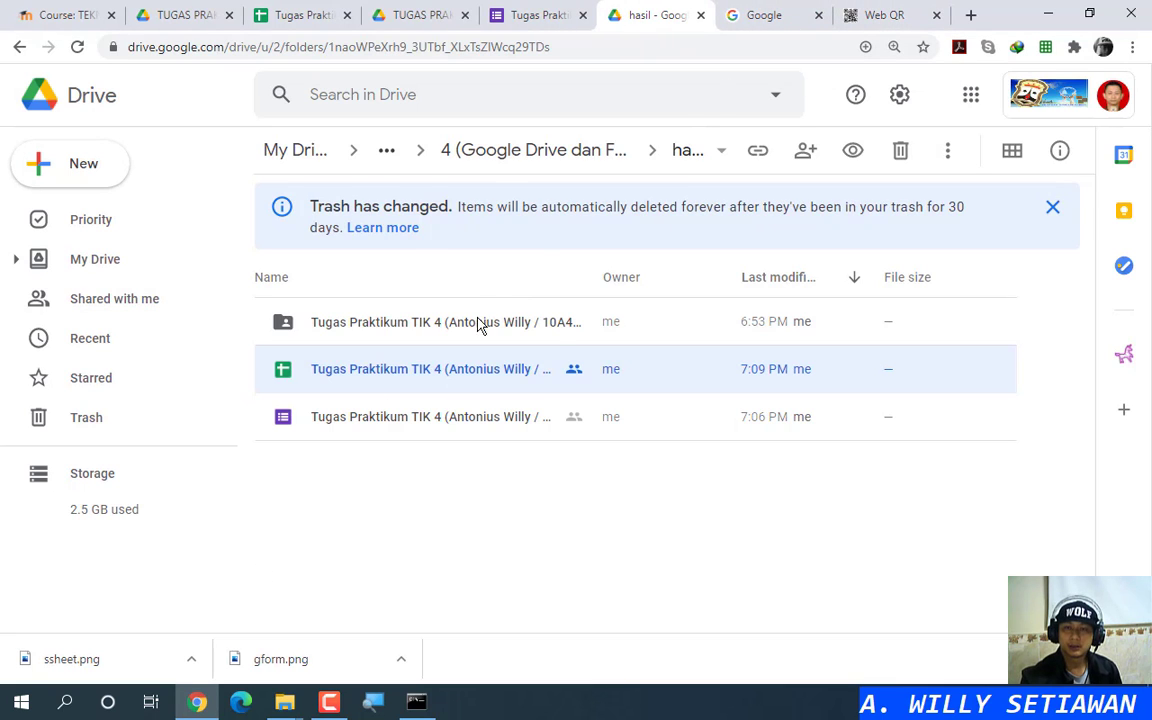
pyautogui.click(499, 512)
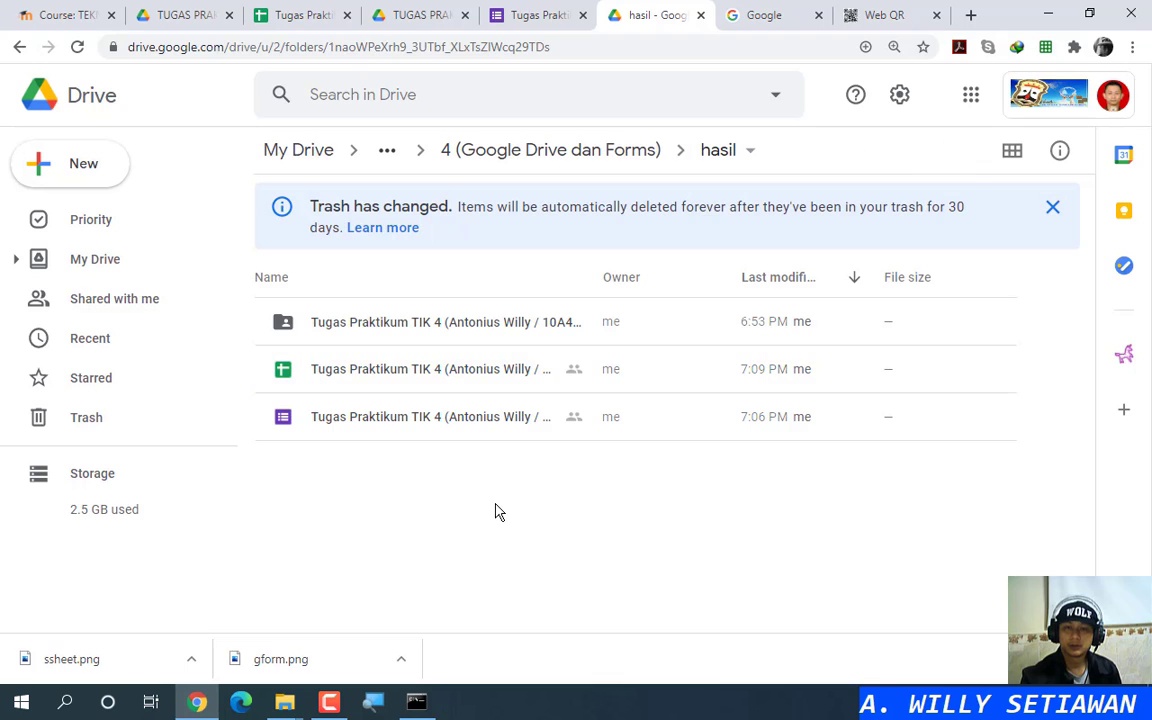
pyautogui.click(55, 15)
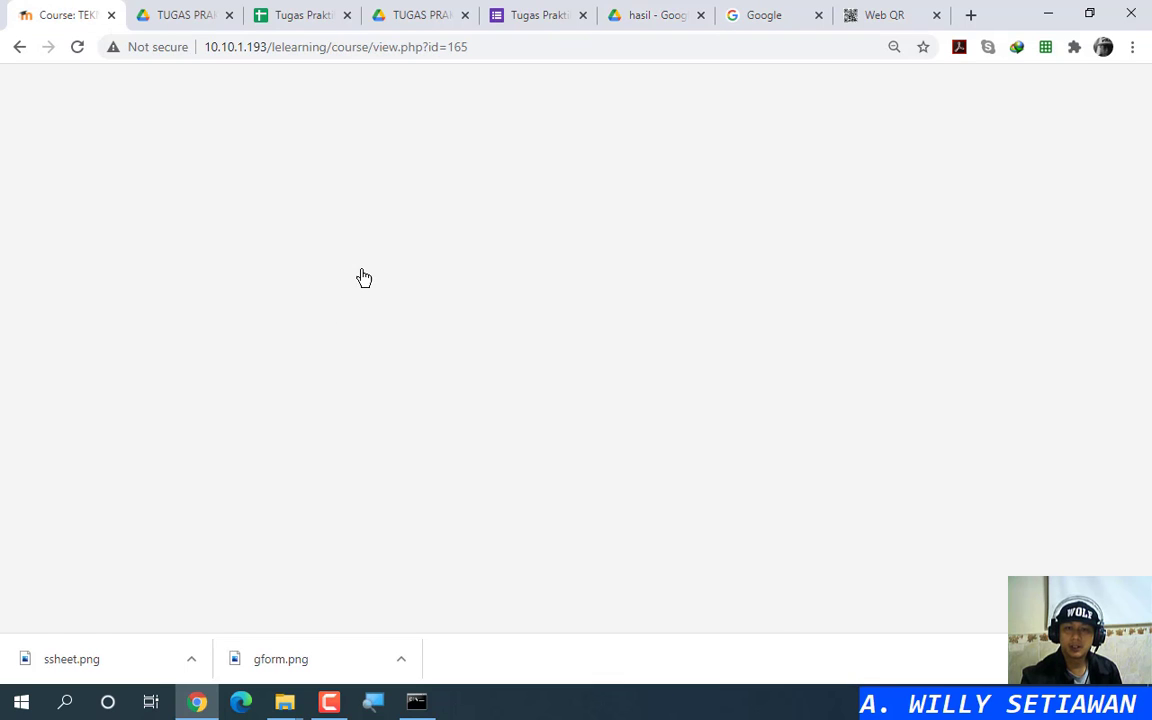
# Step: Open the Pengumpulan Tugas Penilaian Praktikum 4 assignment and expand the submitted online text
pyautogui.scroll(-3, 548, 368)
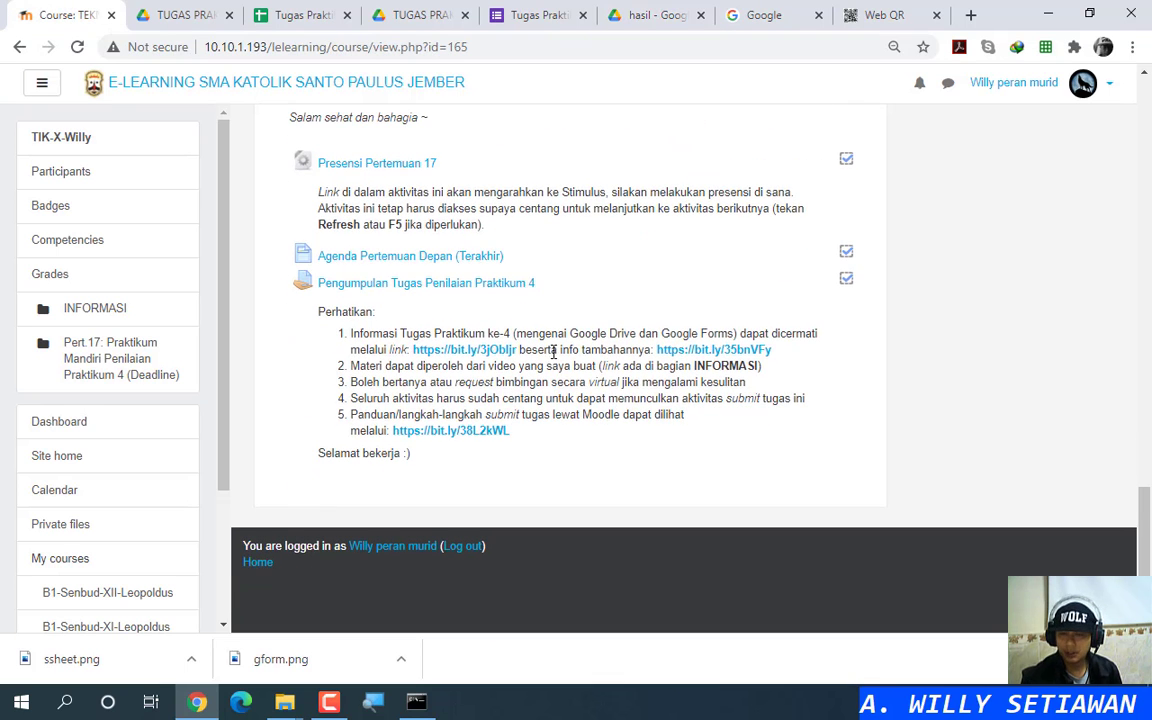
pyautogui.click(519, 285)
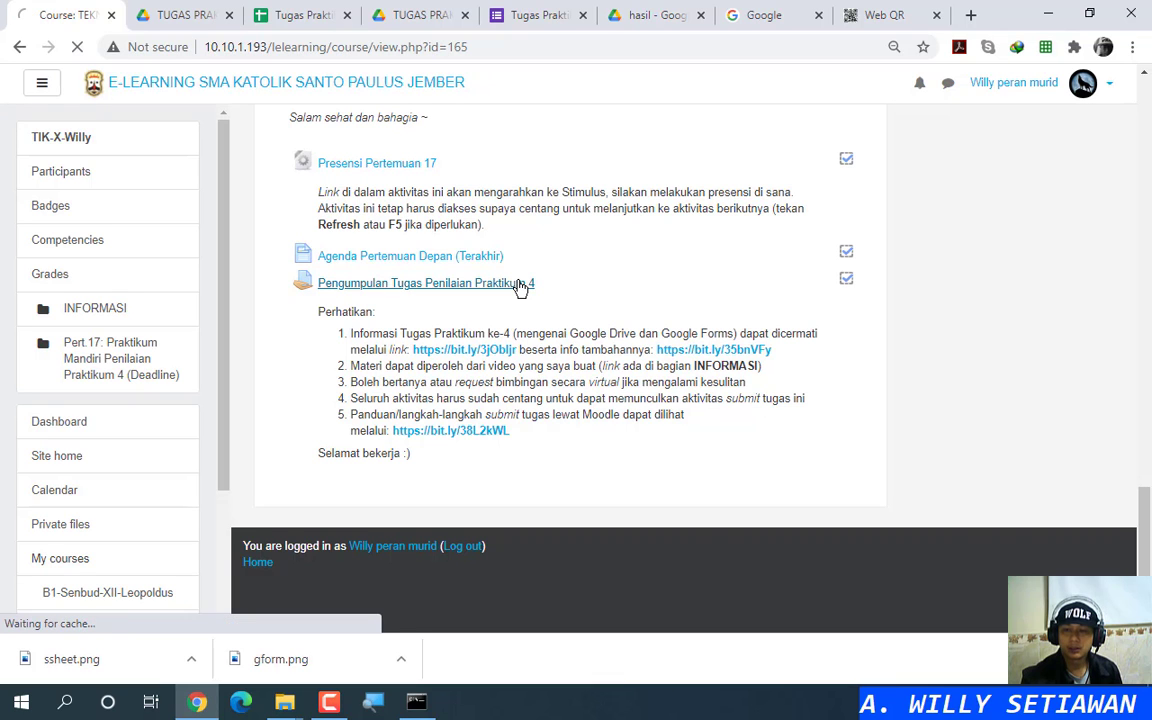
pyautogui.scroll(-6, 575, 300)
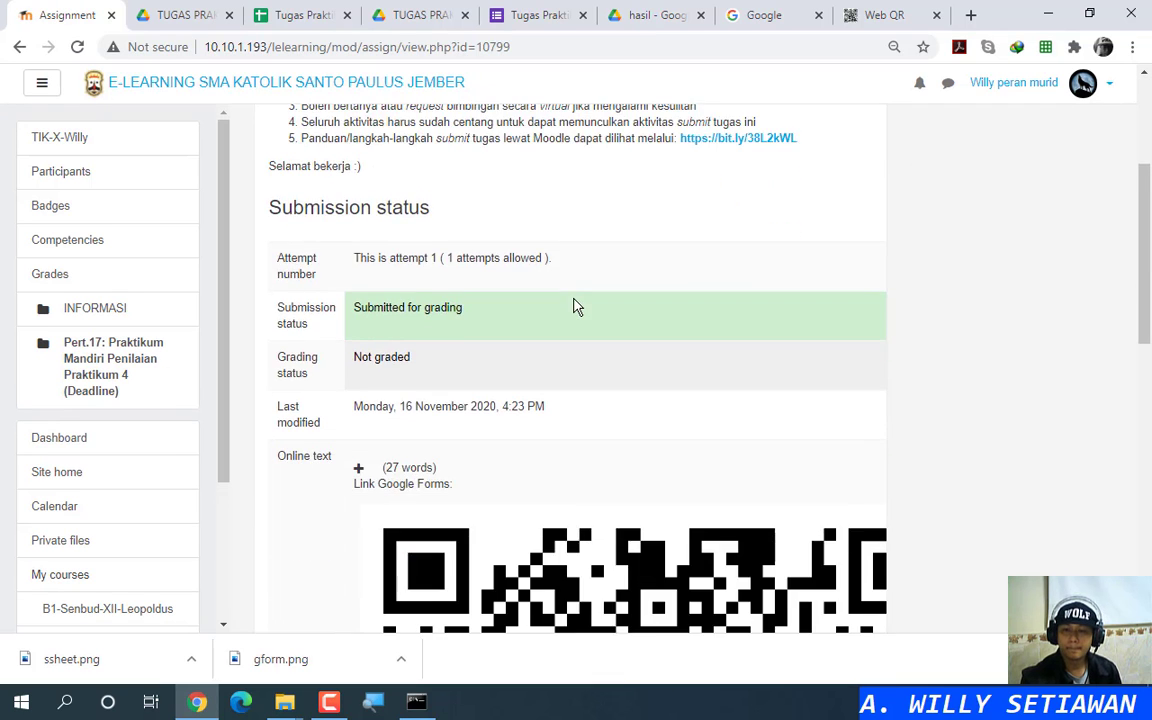
pyautogui.click(359, 202)
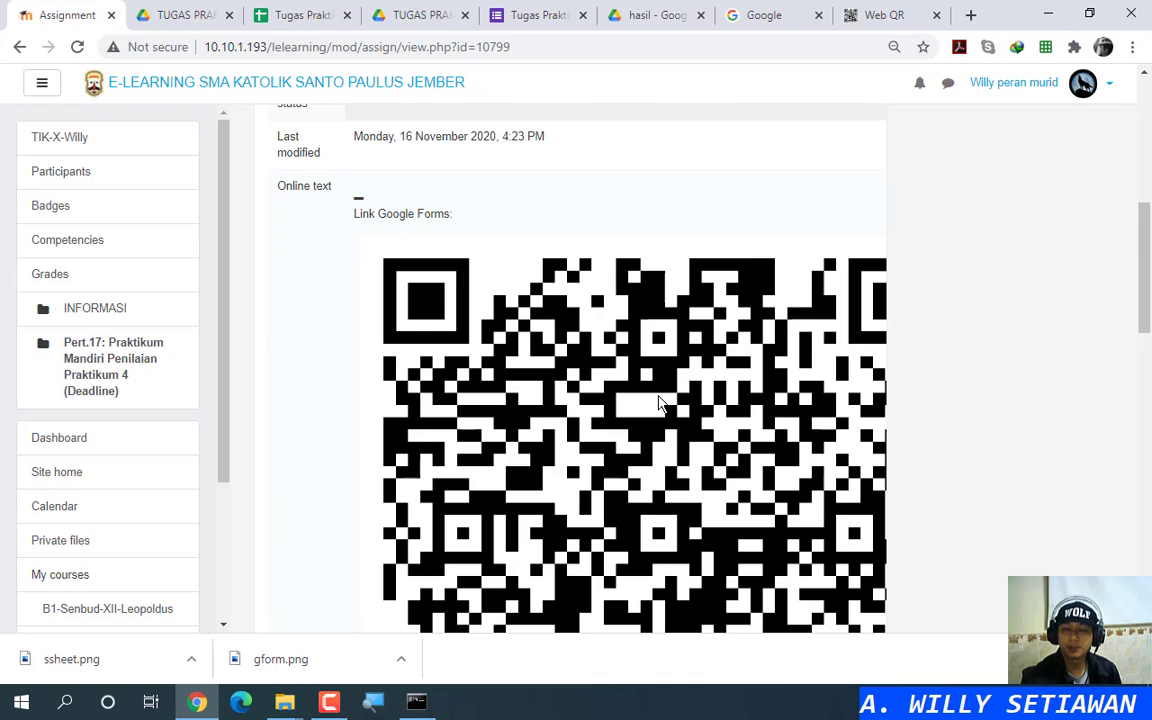
pyautogui.scroll(-4, 680, 447)
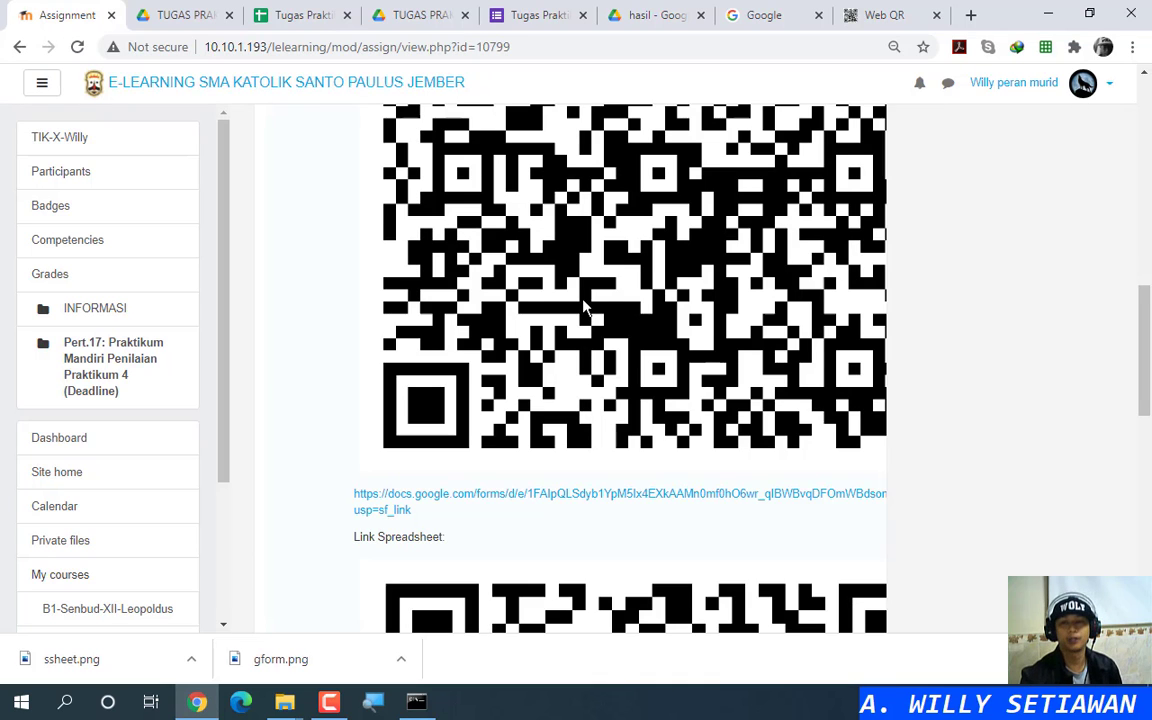
# Step: Check the submission's Google Form and spreadsheet QR codes and links
pyautogui.scroll(2, 798, 203)
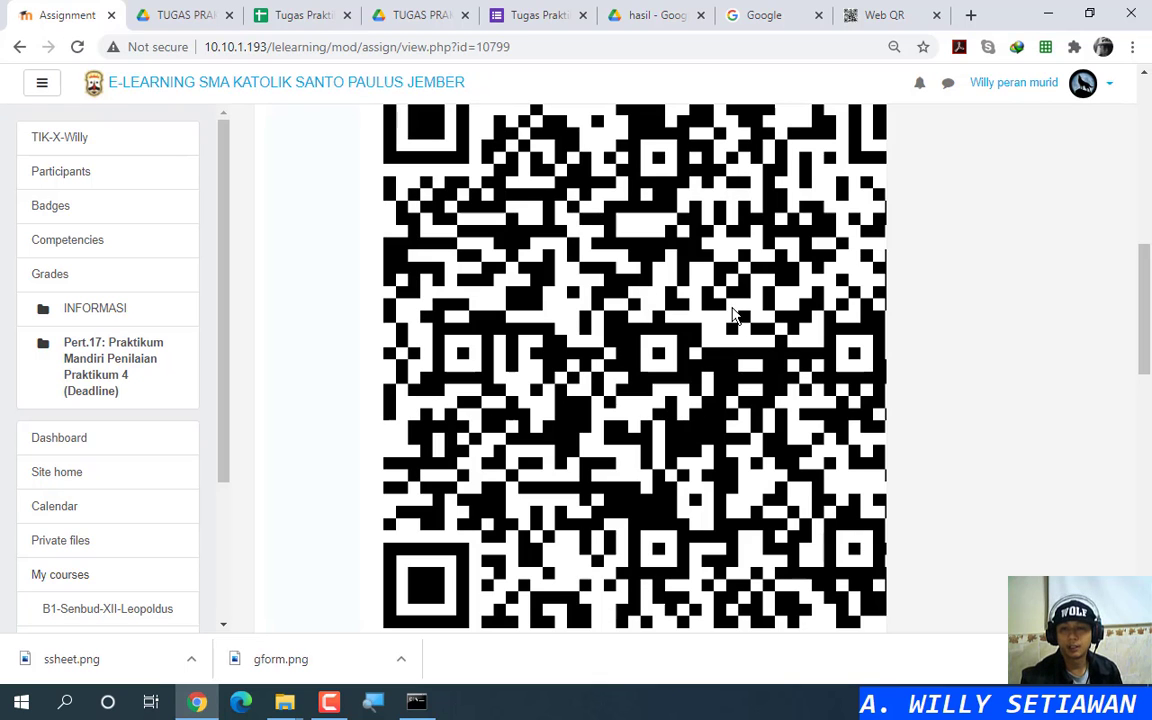
pyautogui.scroll(-7, 764, 375)
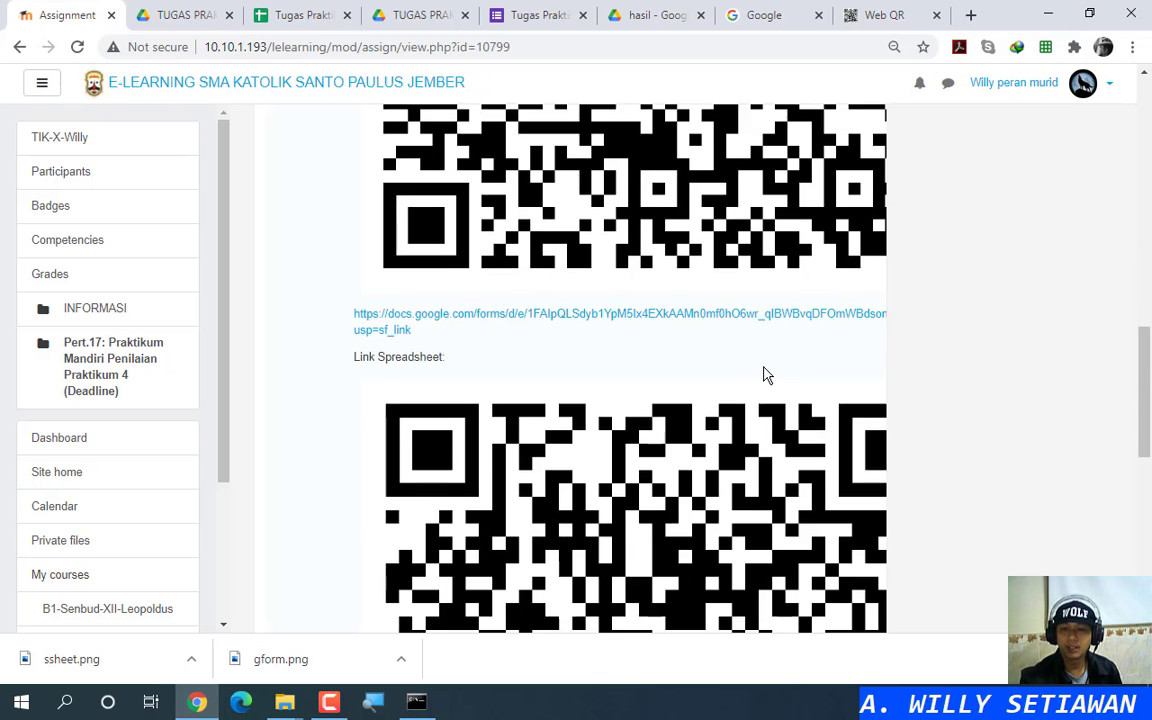
pyautogui.scroll(3, 764, 368)
pyautogui.scroll(6, 470, 300)
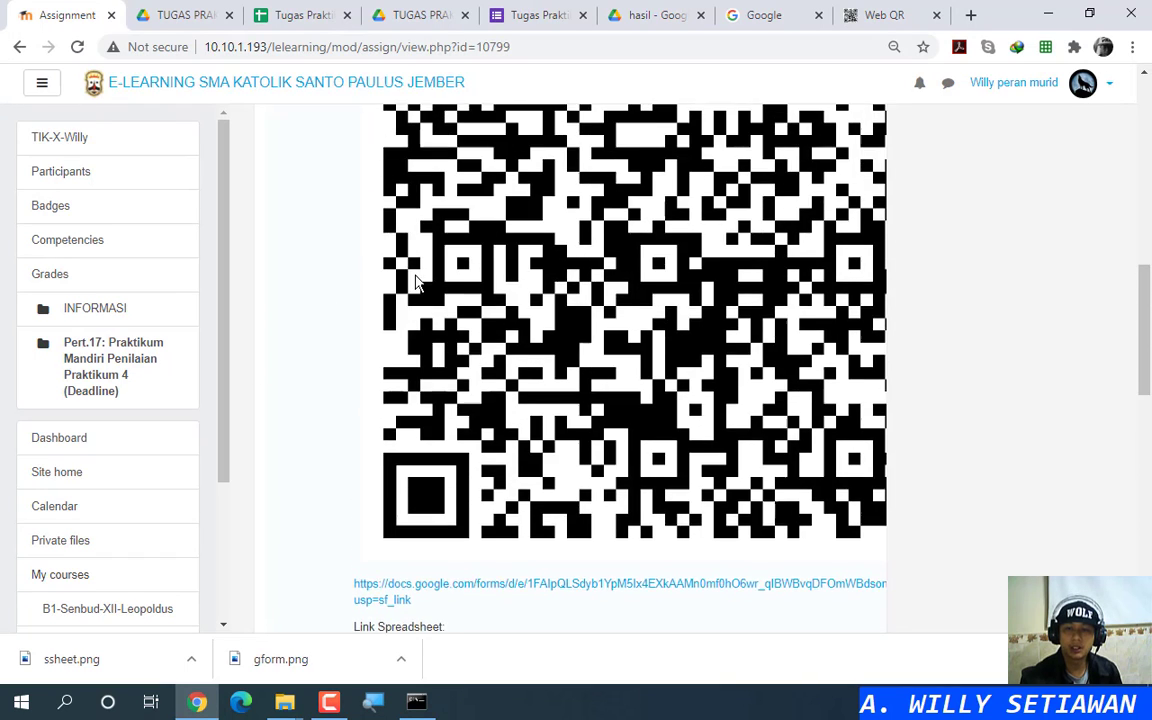
pyautogui.scroll(-3, 520, 320)
pyautogui.click(540, 333)
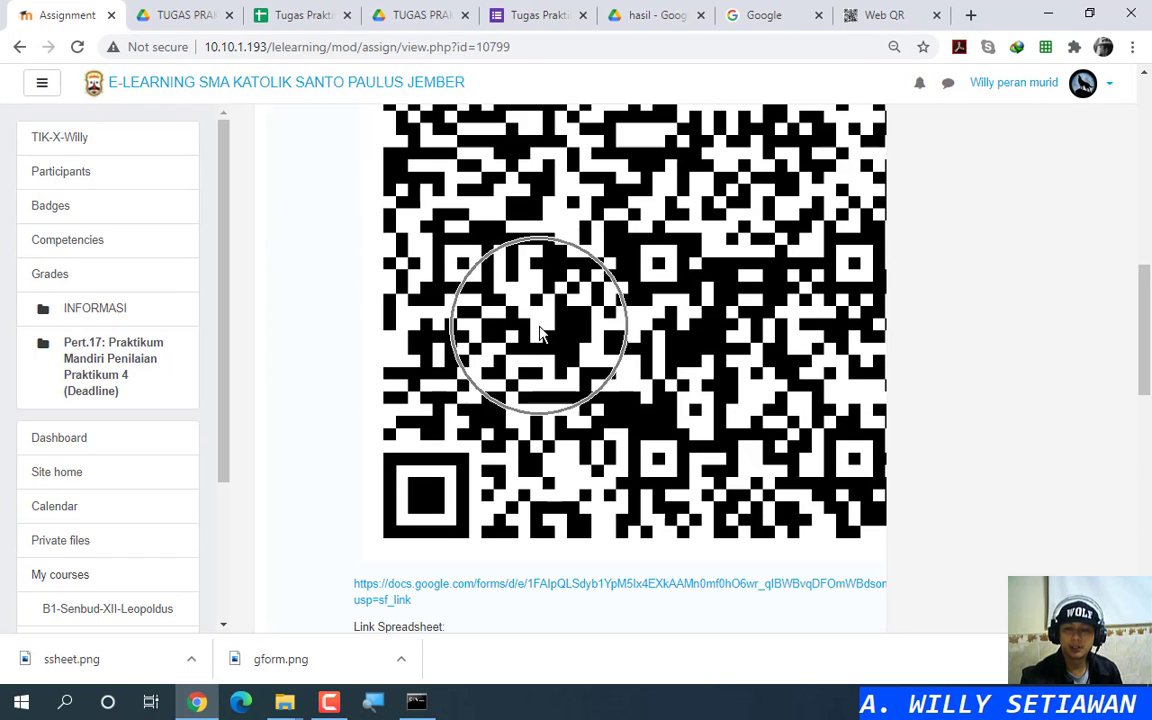
pyautogui.scroll(-3, 540, 300)
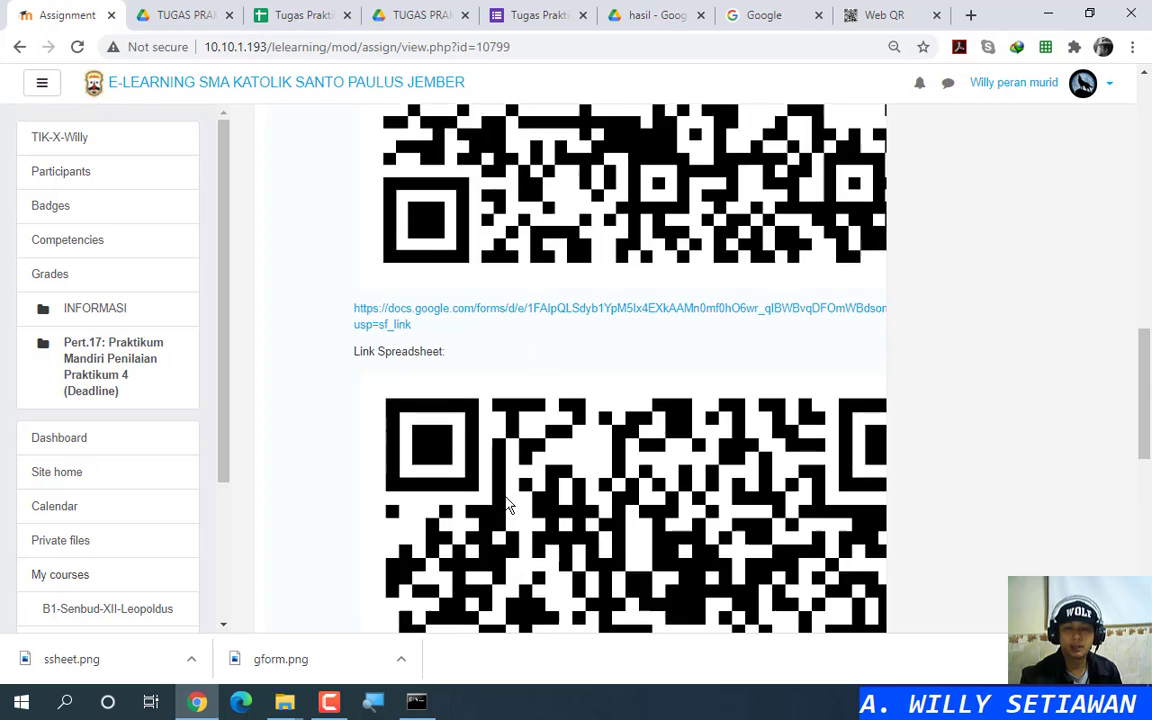
pyautogui.scroll(-3, 540, 400)
pyautogui.scroll(3, 450, 350)
pyautogui.scroll(-6, 450, 400)
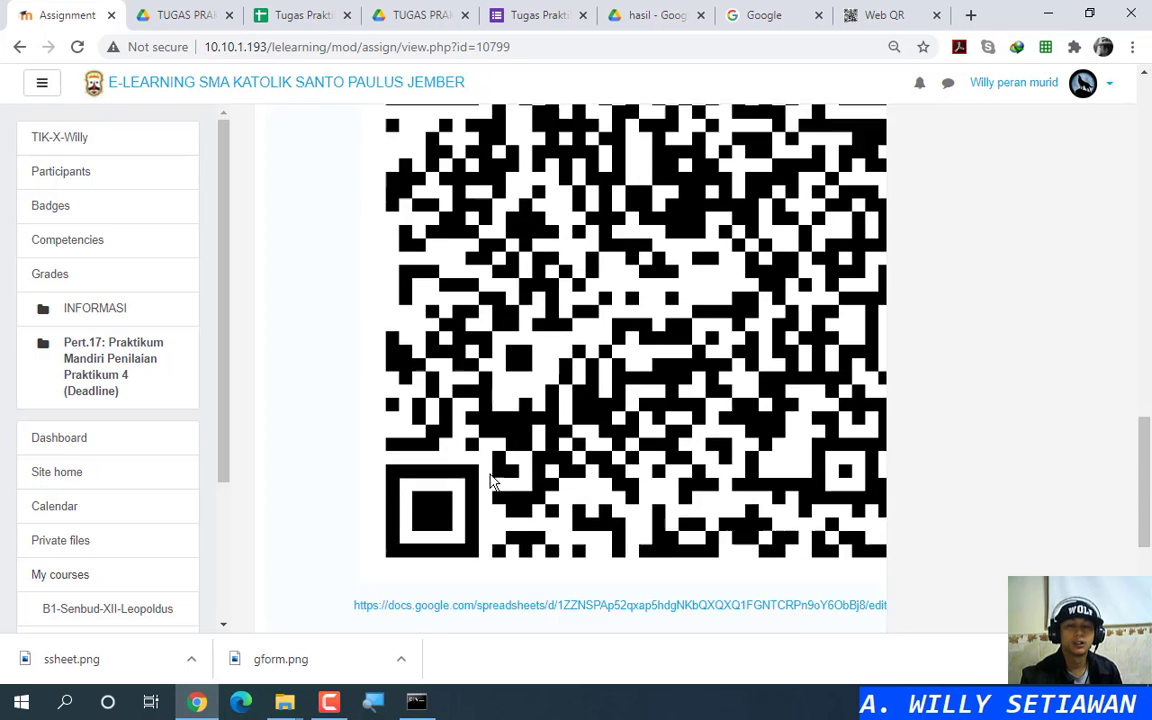
pyautogui.scroll(6, 490, 478)
pyautogui.scroll(1, 490, 478)
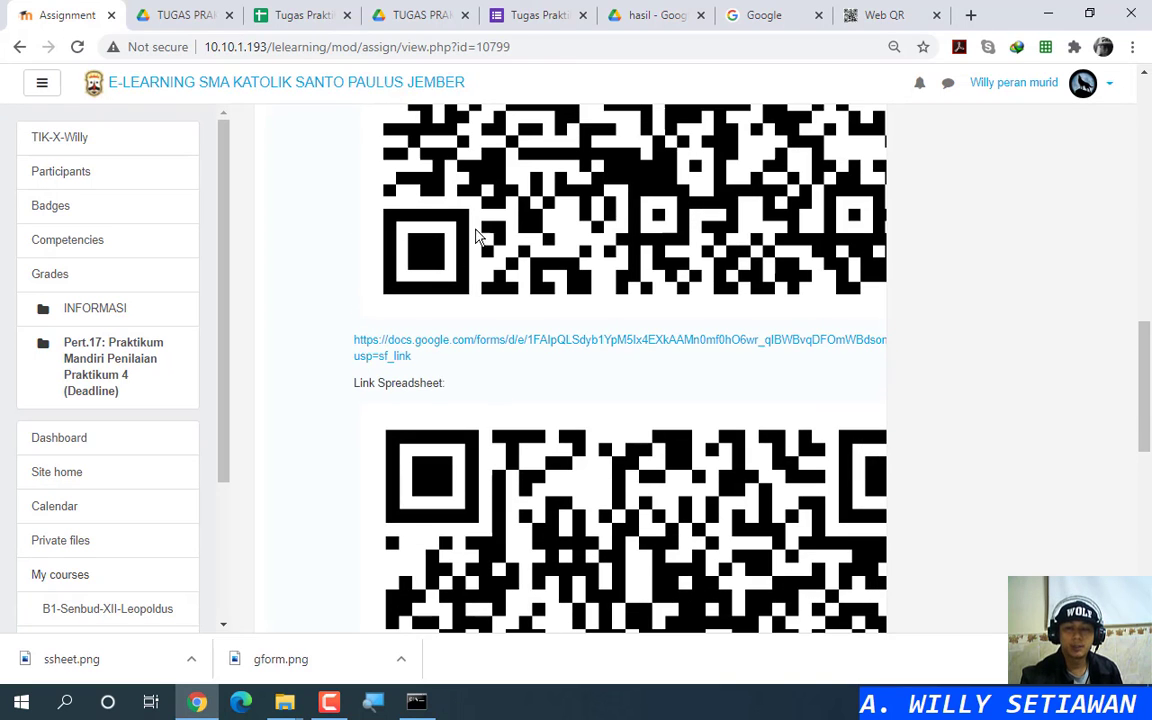
pyautogui.moveTo(390, 340); pyautogui.dragTo(433, 360)
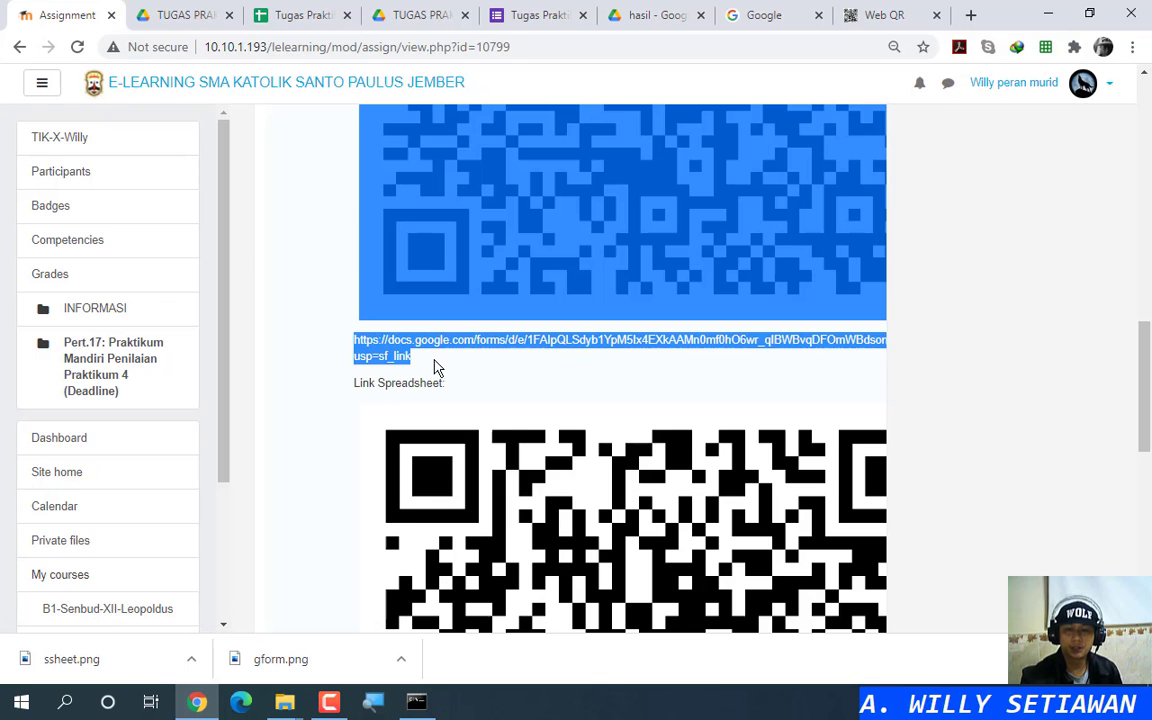
pyautogui.click(458, 363)
pyautogui.scroll(-6, 478, 440)
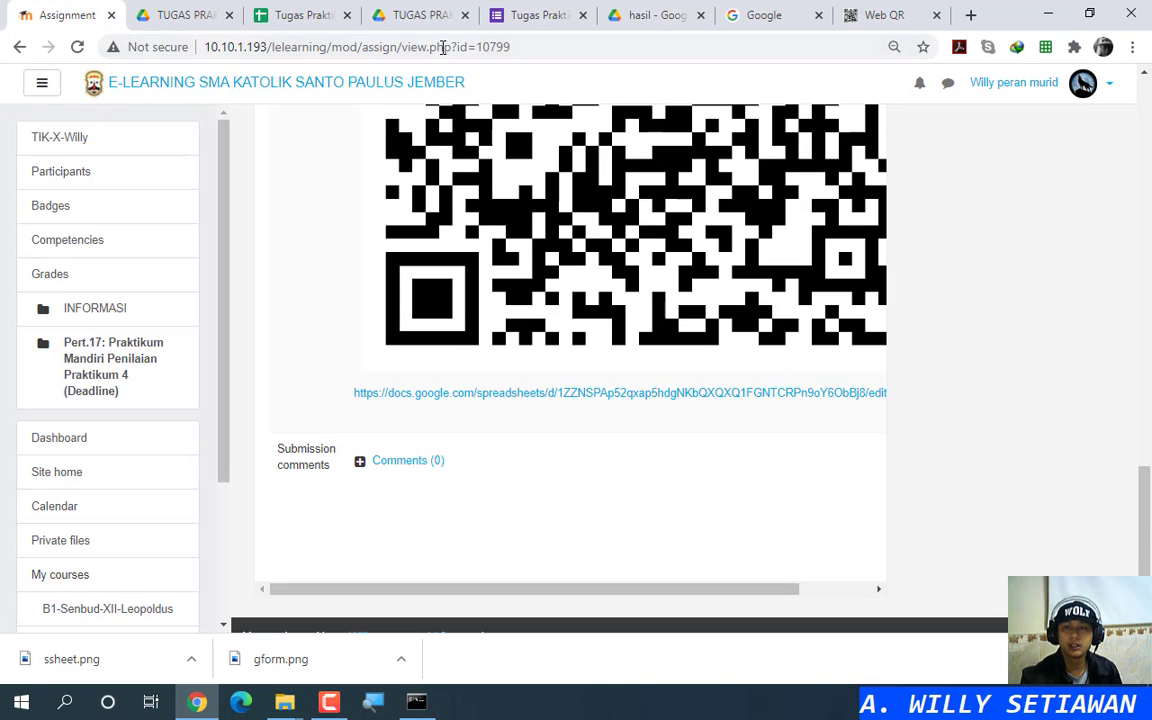
pyautogui.scroll(1, 455, 435)
pyautogui.scroll(10, 458, 433)
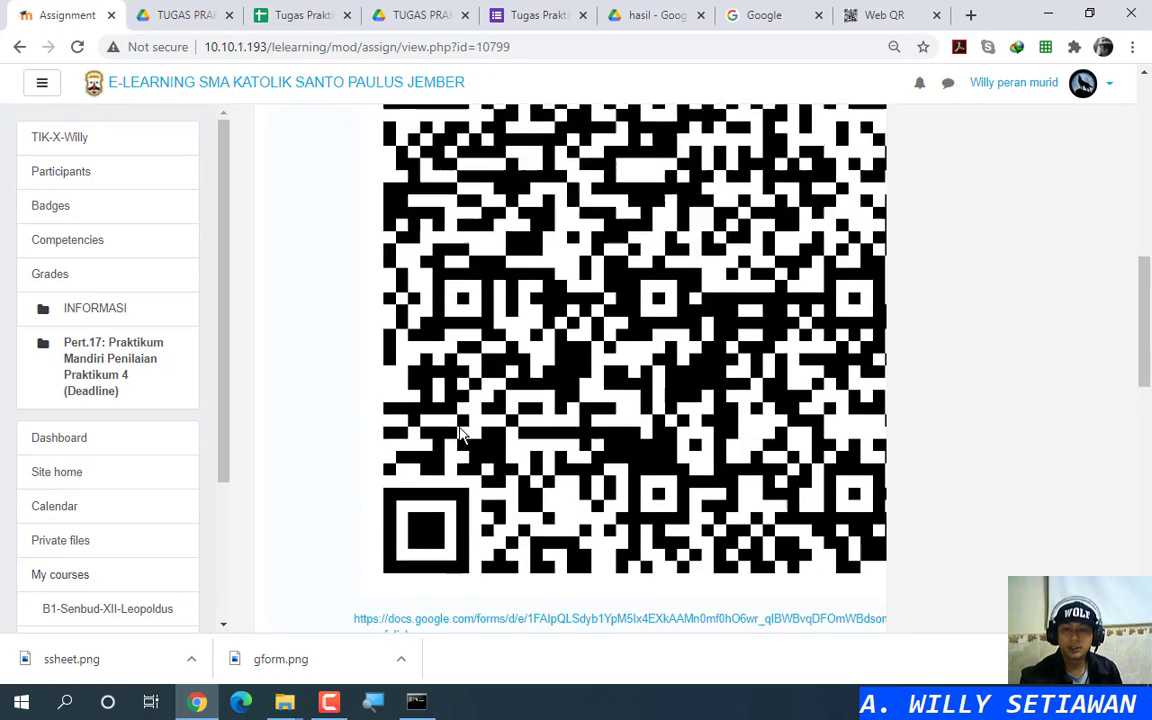
# Step: Page through the PANDUAN SUBMIT TUGAS PRAKTIKUM 4.pdf guide to page 10, then return to Web QR
pyautogui.click(733, 412)
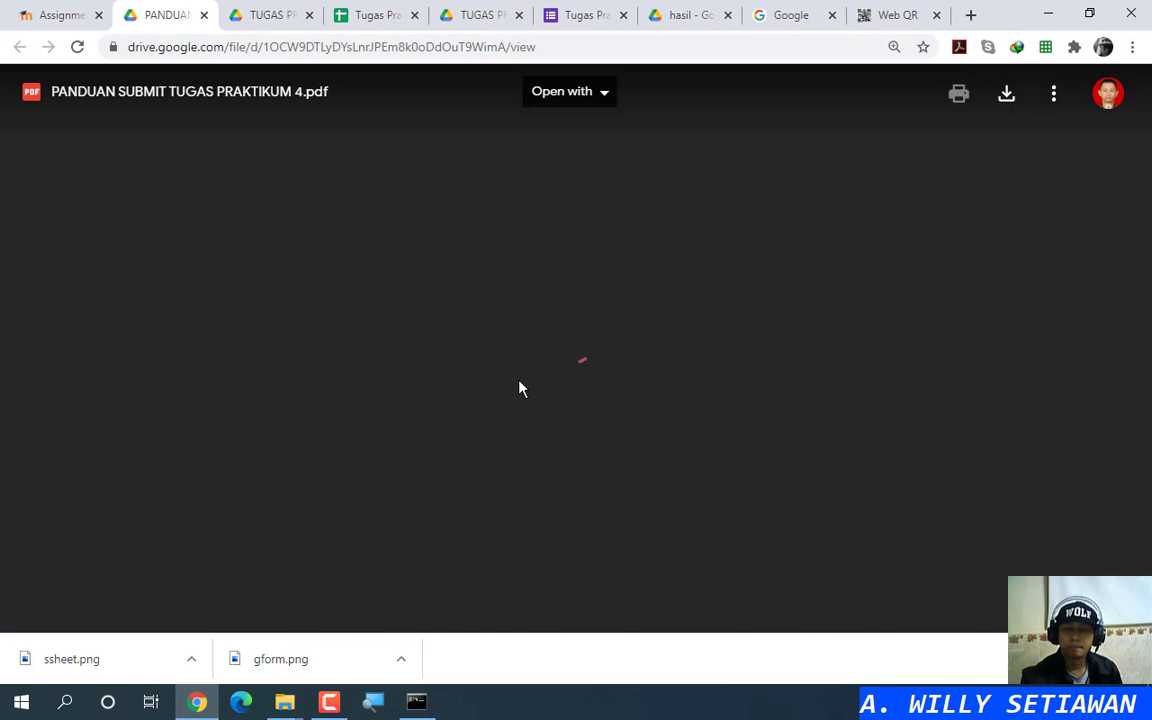
pyautogui.scroll(-15, 520, 381)
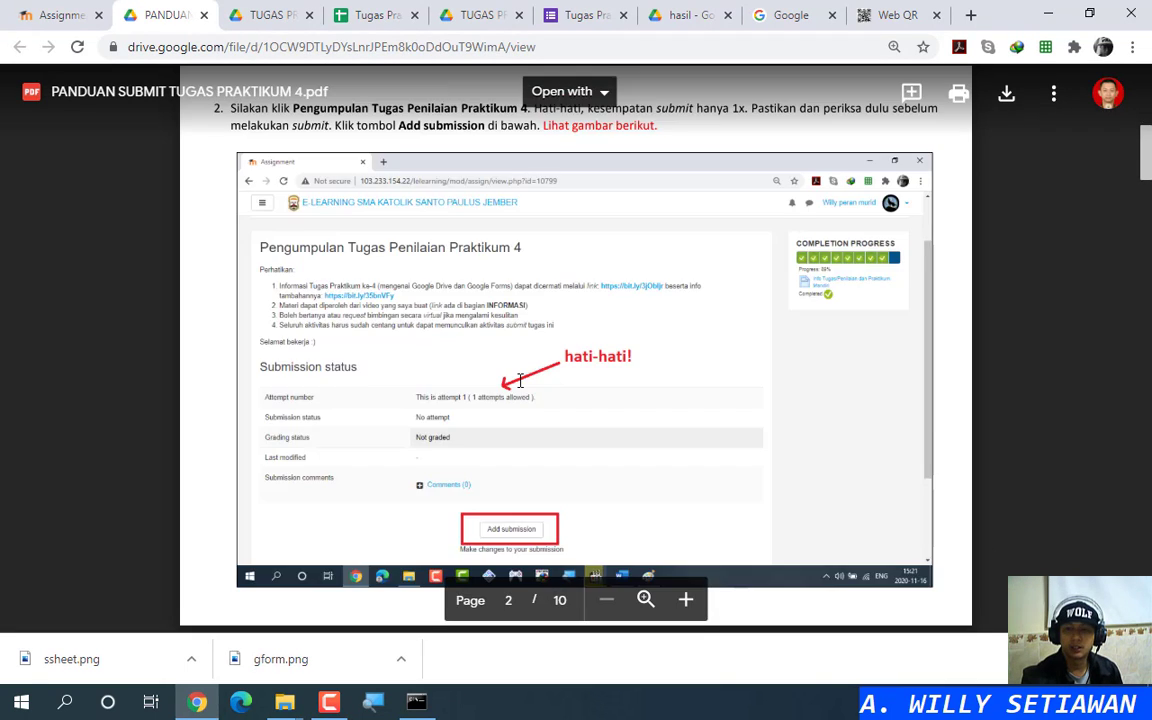
pyautogui.scroll(-20, 515, 381)
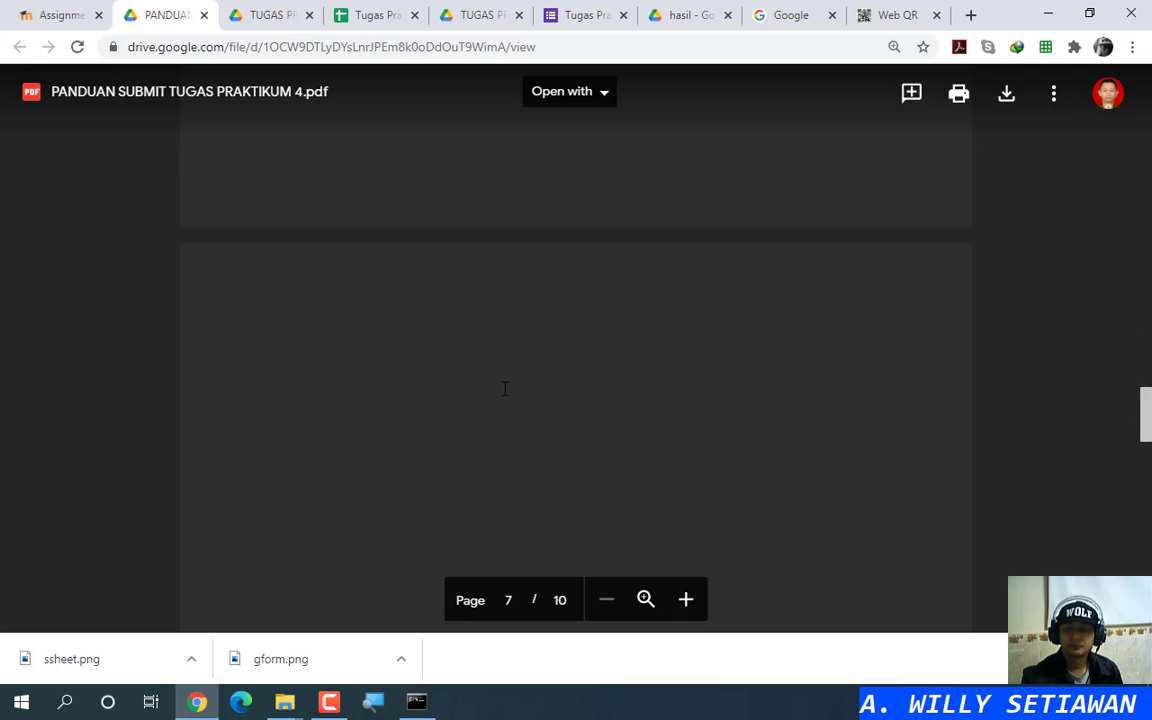
pyautogui.scroll(-8, 477, 405)
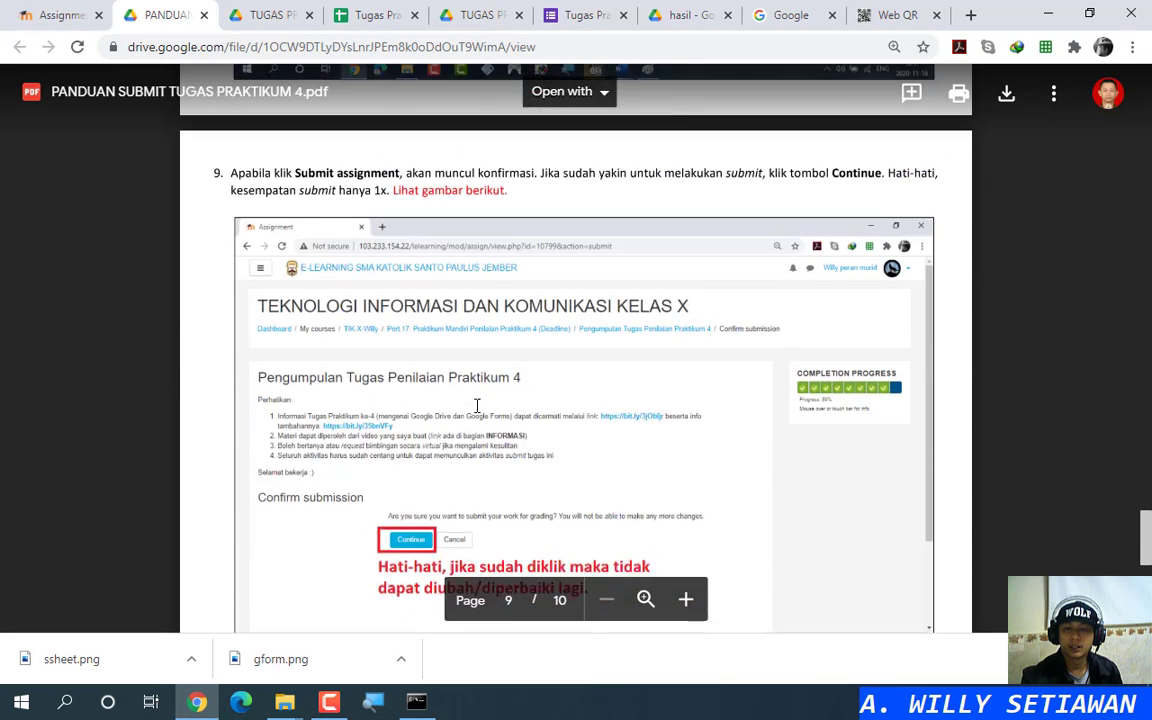
pyautogui.scroll(-3, 477, 405)
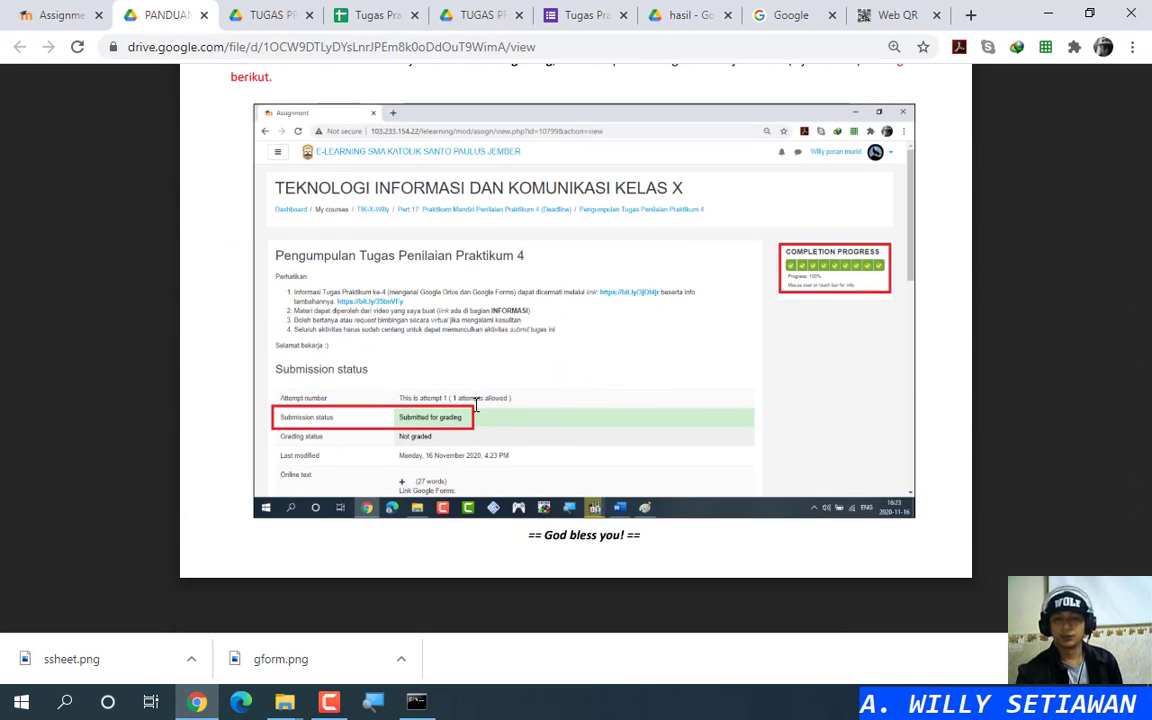
pyautogui.click(60, 12)
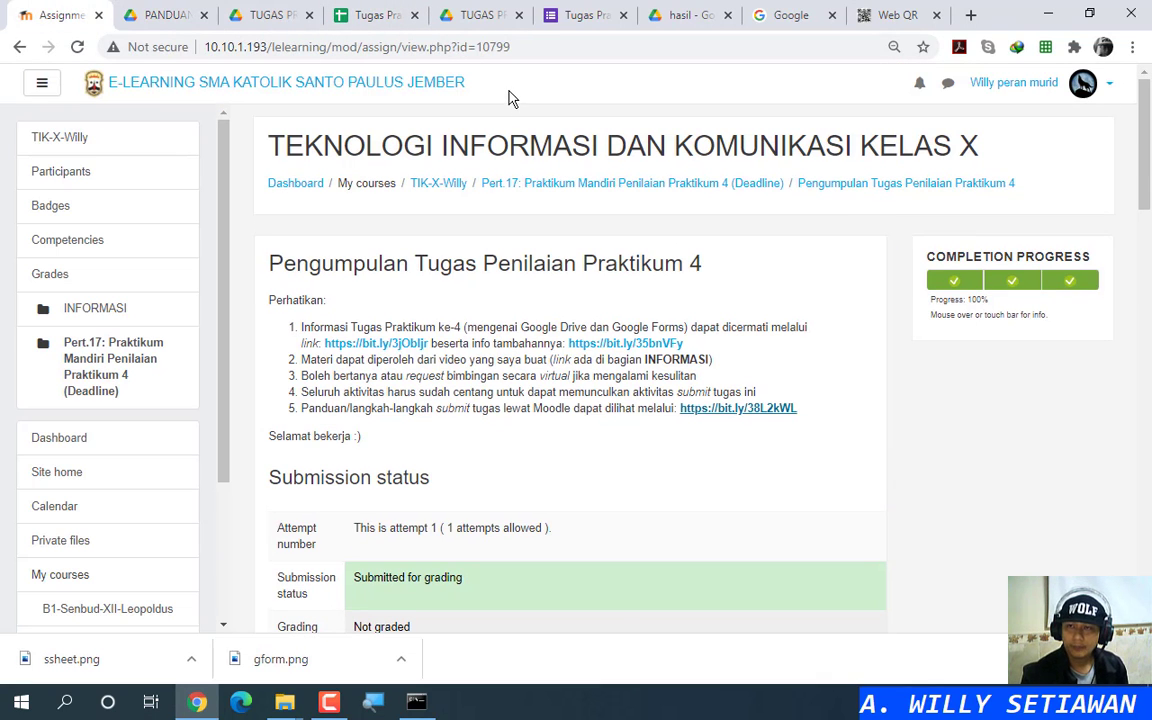
pyautogui.click(890, 14)
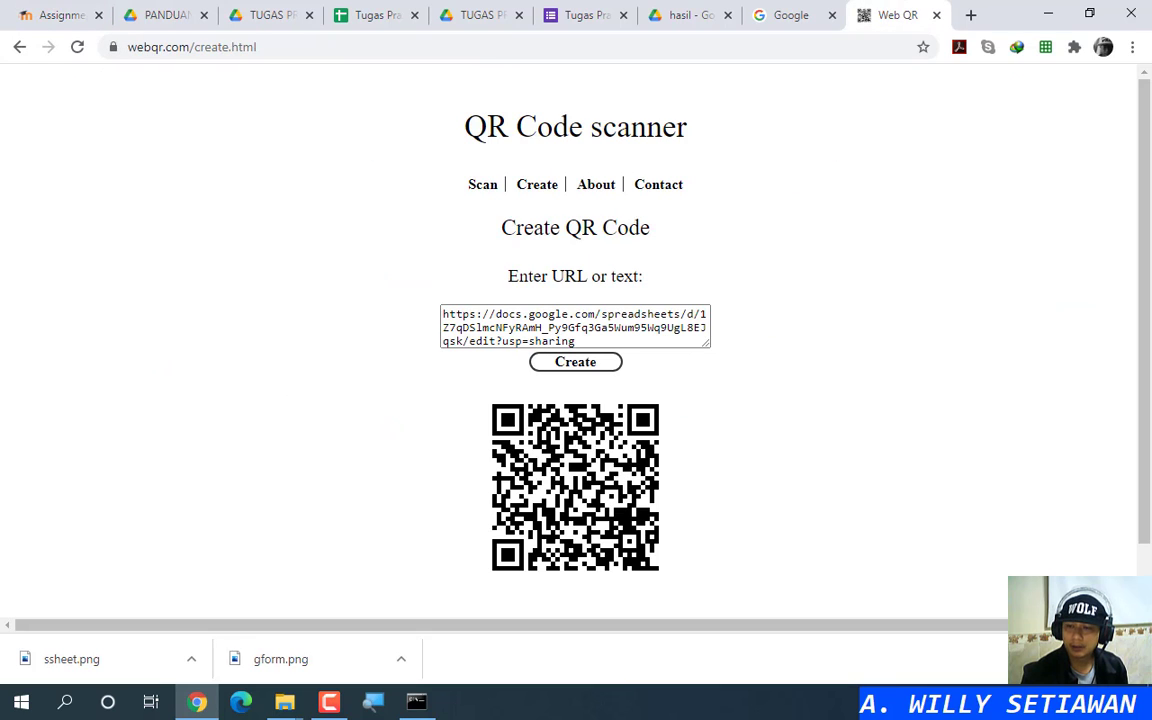
# Step: Open Web QR's scanner and switch it to reading an image file
pyautogui.hotkey('ctrl', 'j')
pyautogui.click(810, 18)
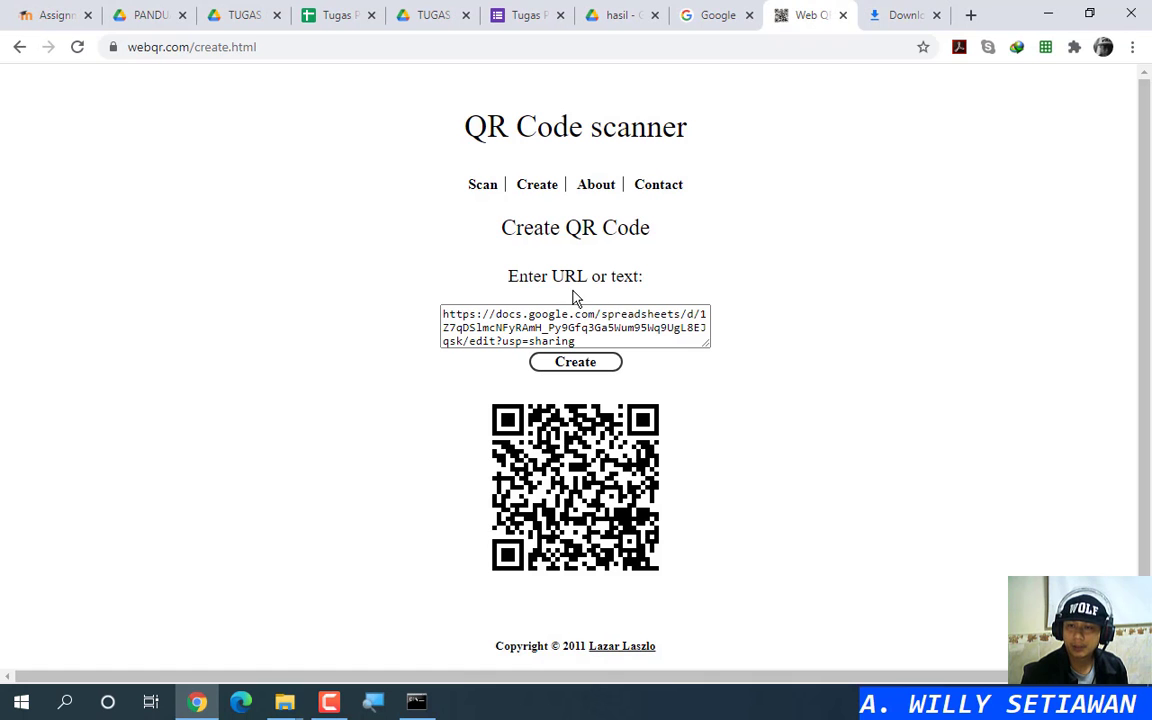
pyautogui.click(483, 187)
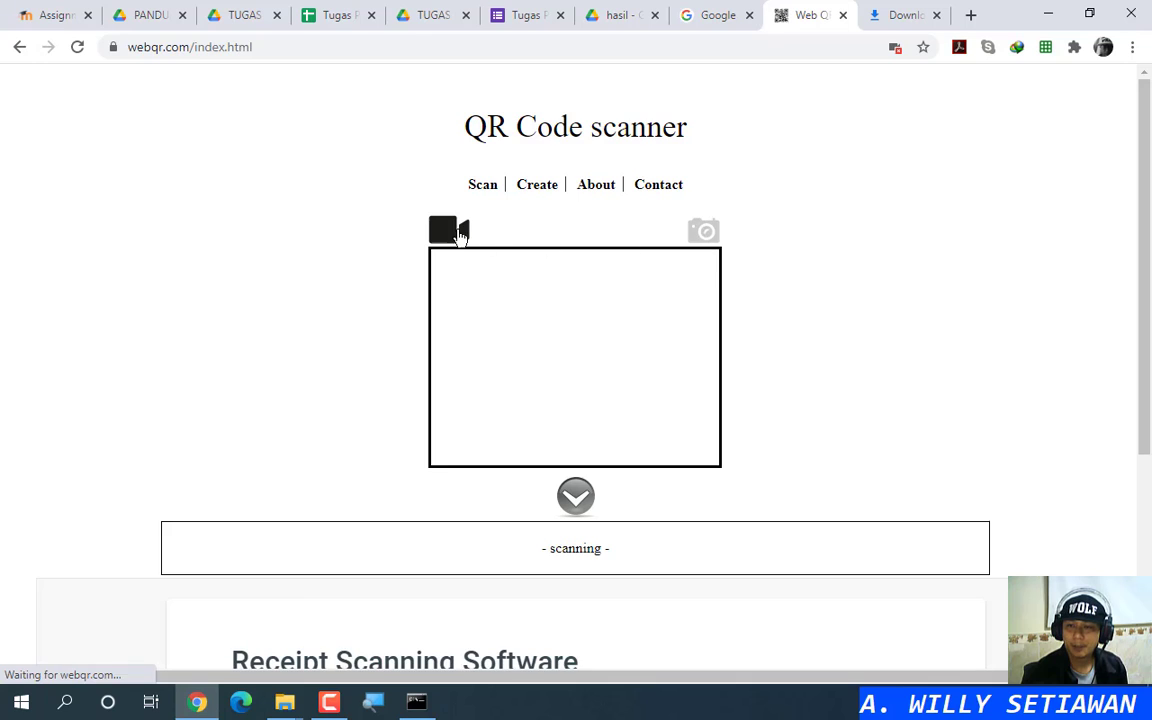
pyautogui.click(704, 234)
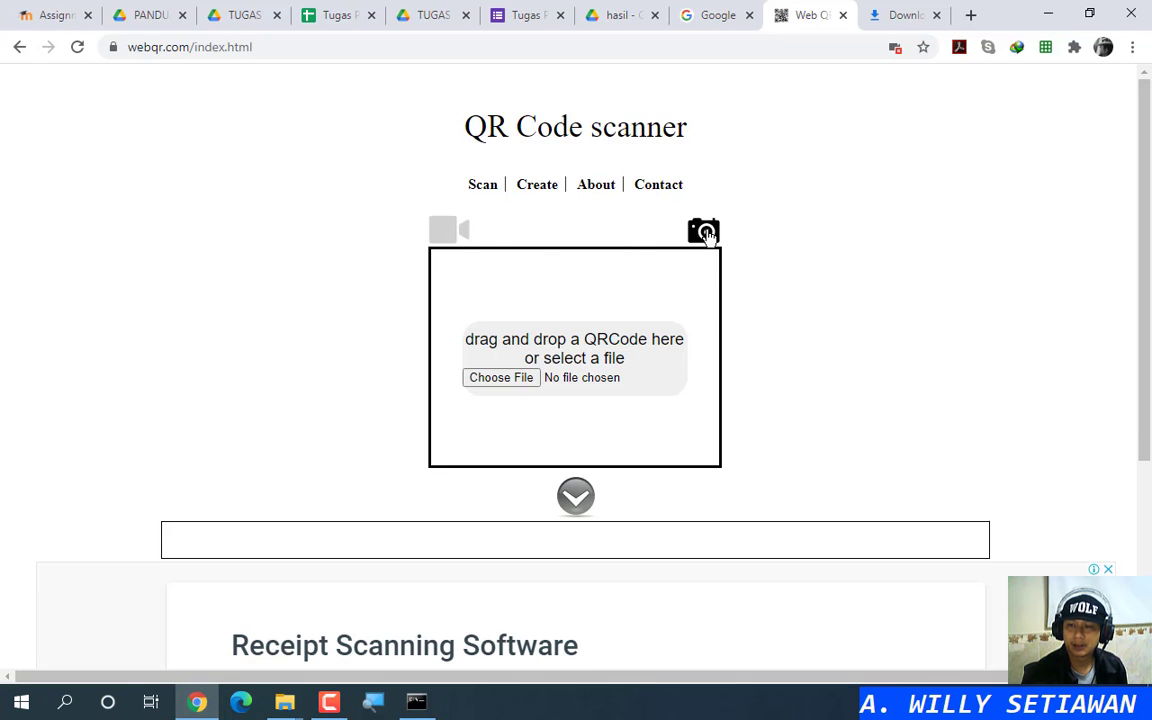
# Step: Decode gform.png from the Downloads folder and open the resulting Google Forms link
pyautogui.click(285, 704)
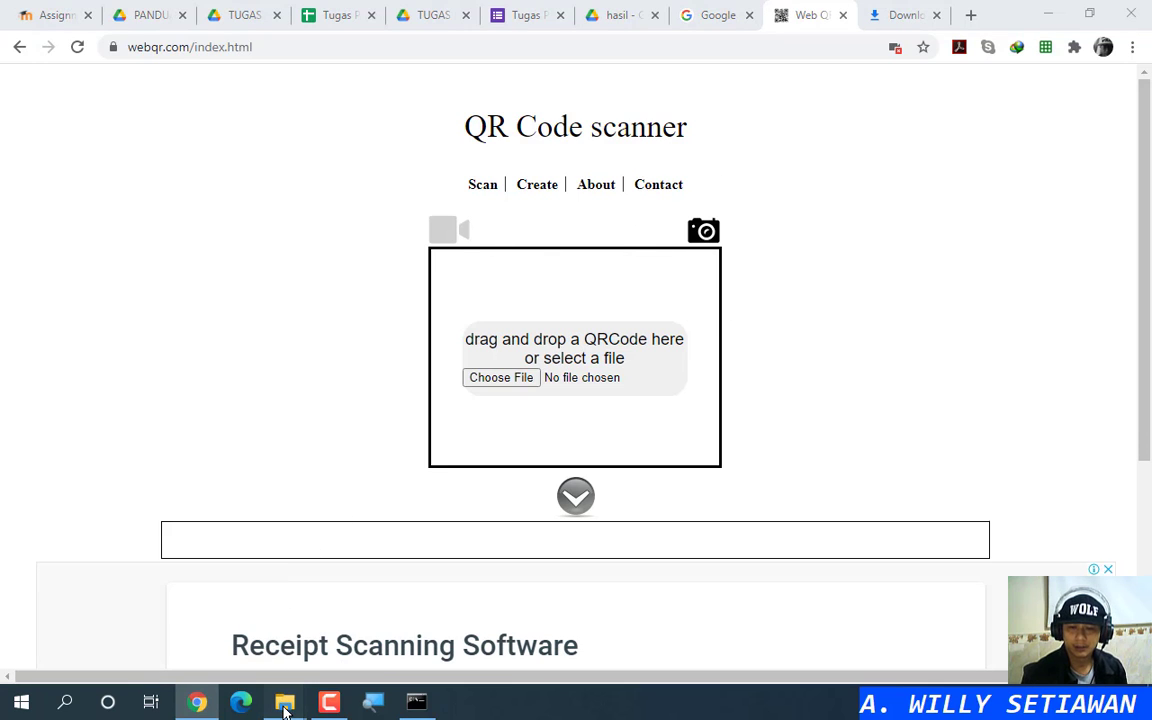
pyautogui.click(360, 640)
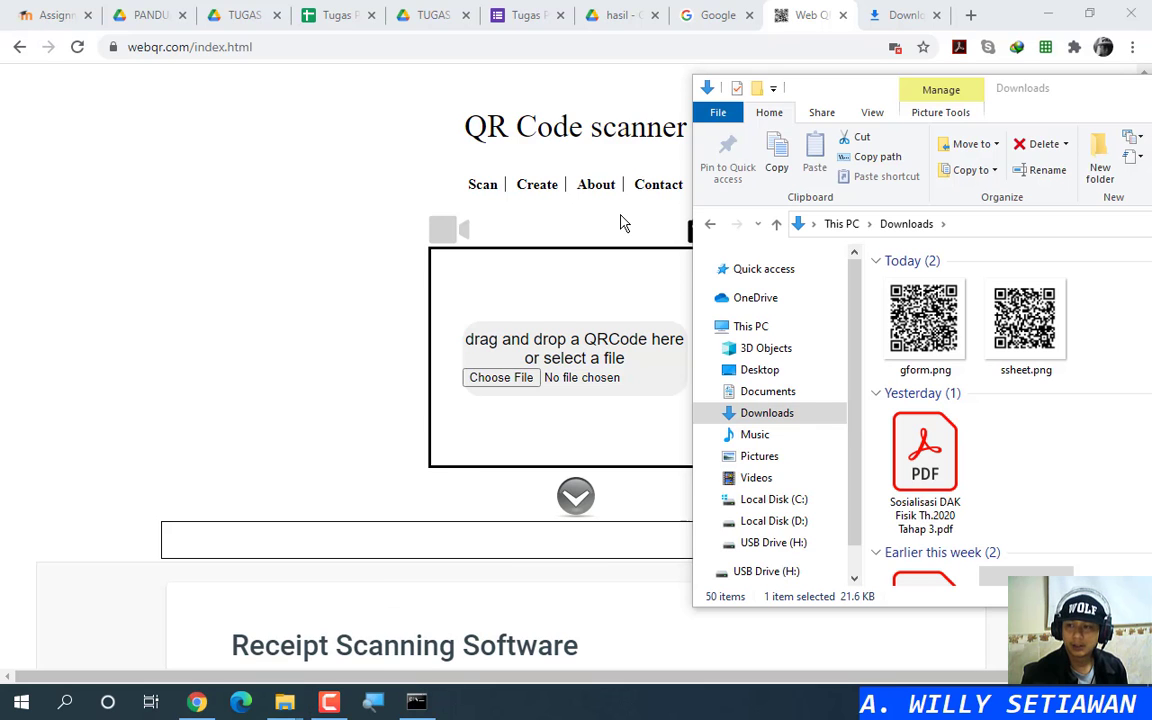
pyautogui.moveTo(913, 98); pyautogui.dragTo(971, 96)
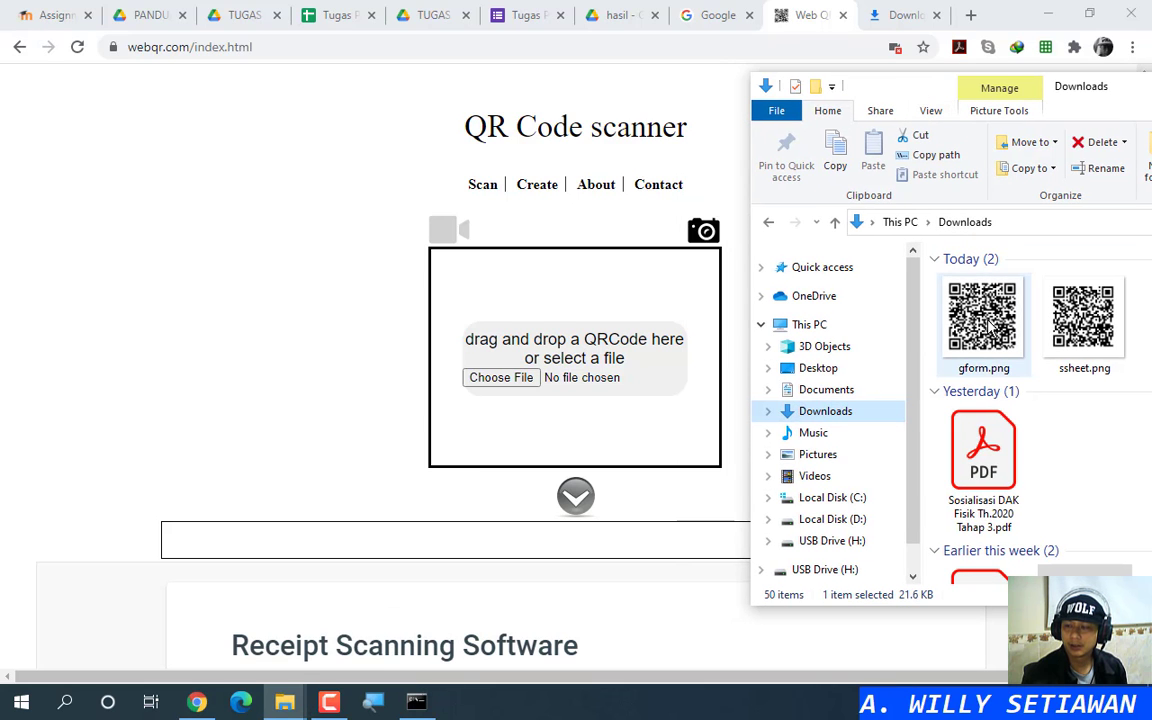
pyautogui.moveTo(985, 330); pyautogui.dragTo(575, 352)
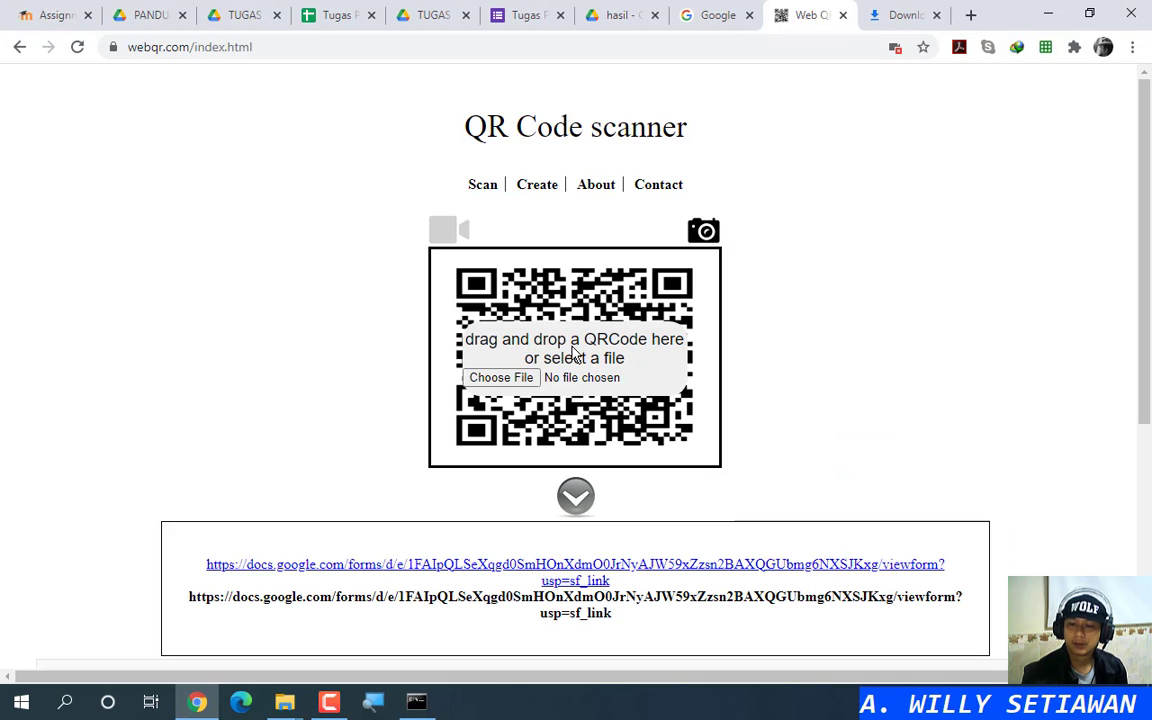
pyautogui.click(591, 572)
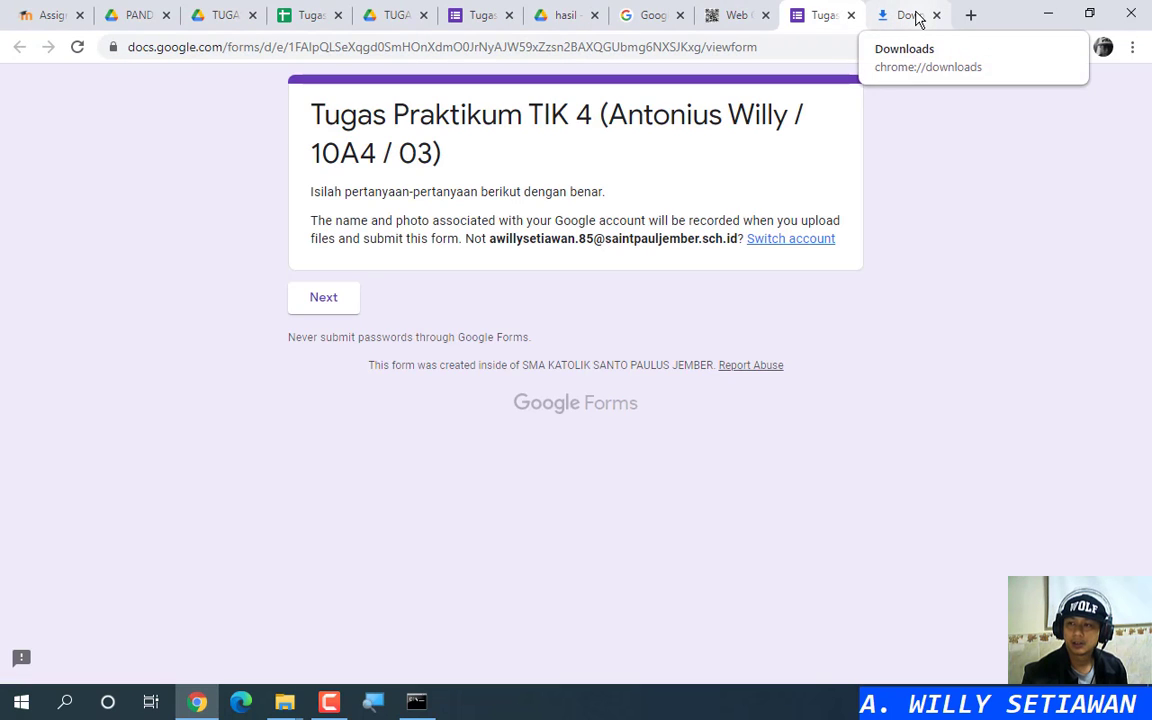
# Step: Clear the downloaded QR images from the downloads page and close it
pyautogui.click(918, 17)
pyautogui.click(860, 200)
pyautogui.click(860, 200)
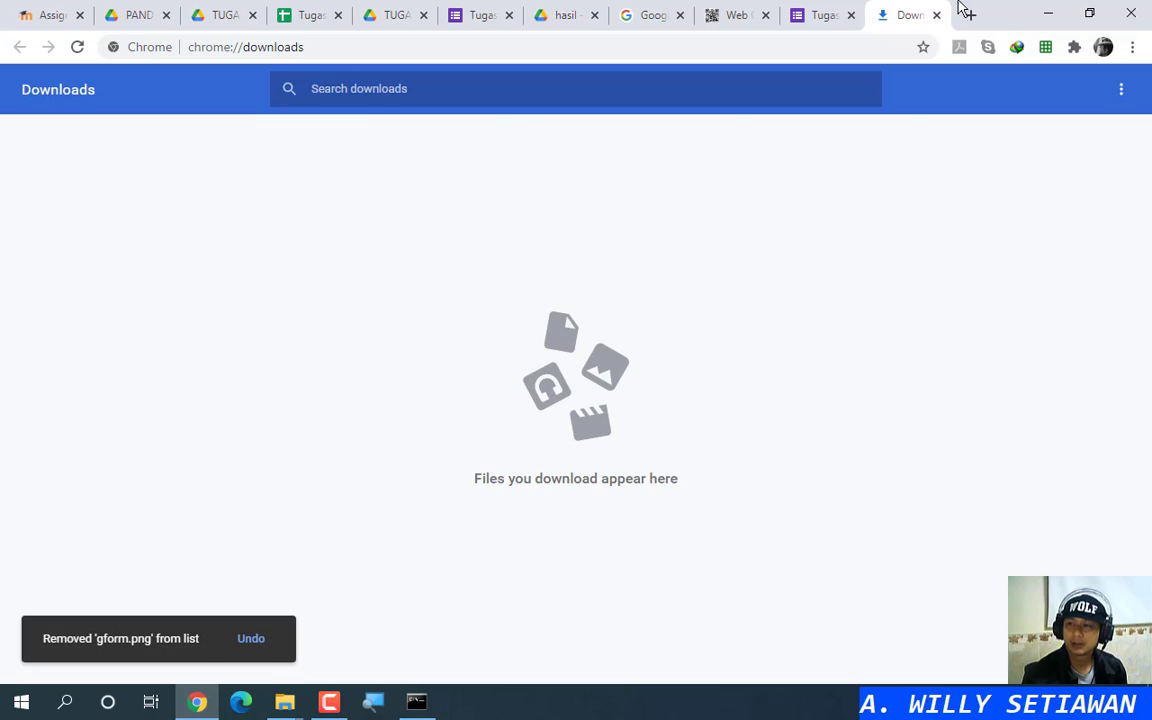
pyautogui.click(936, 15)
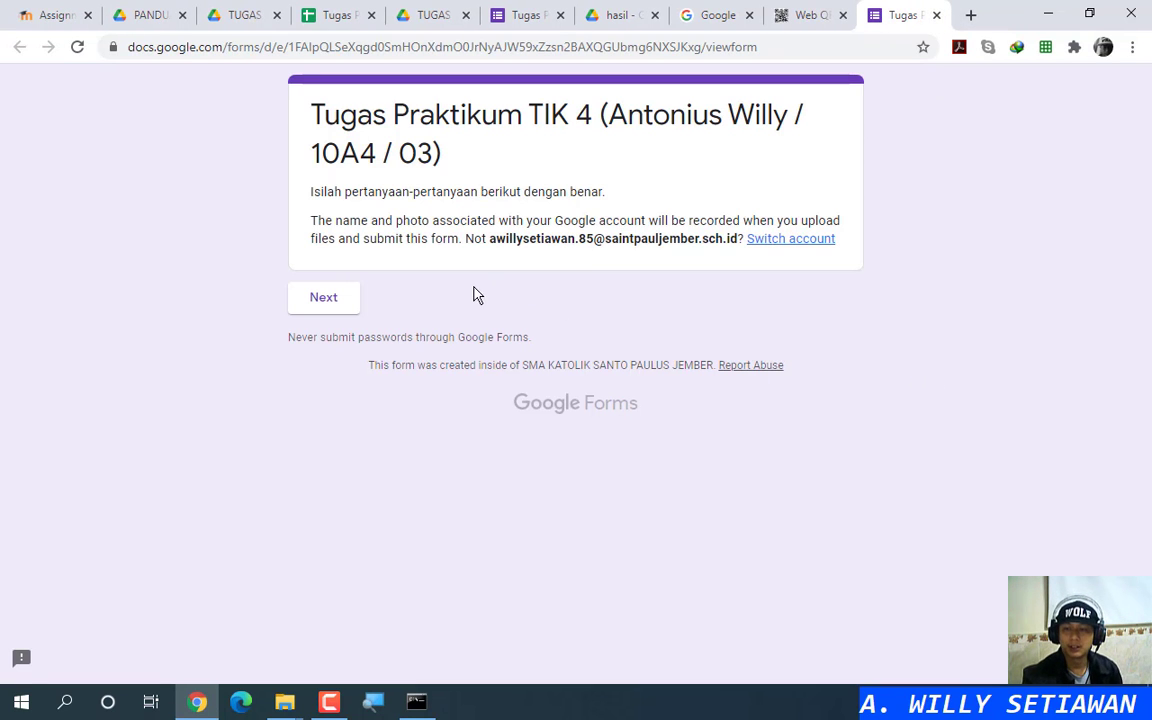
# Step: Start the form and answer Nama and Tempat Lahir with 'w'
pyautogui.click(336, 305)
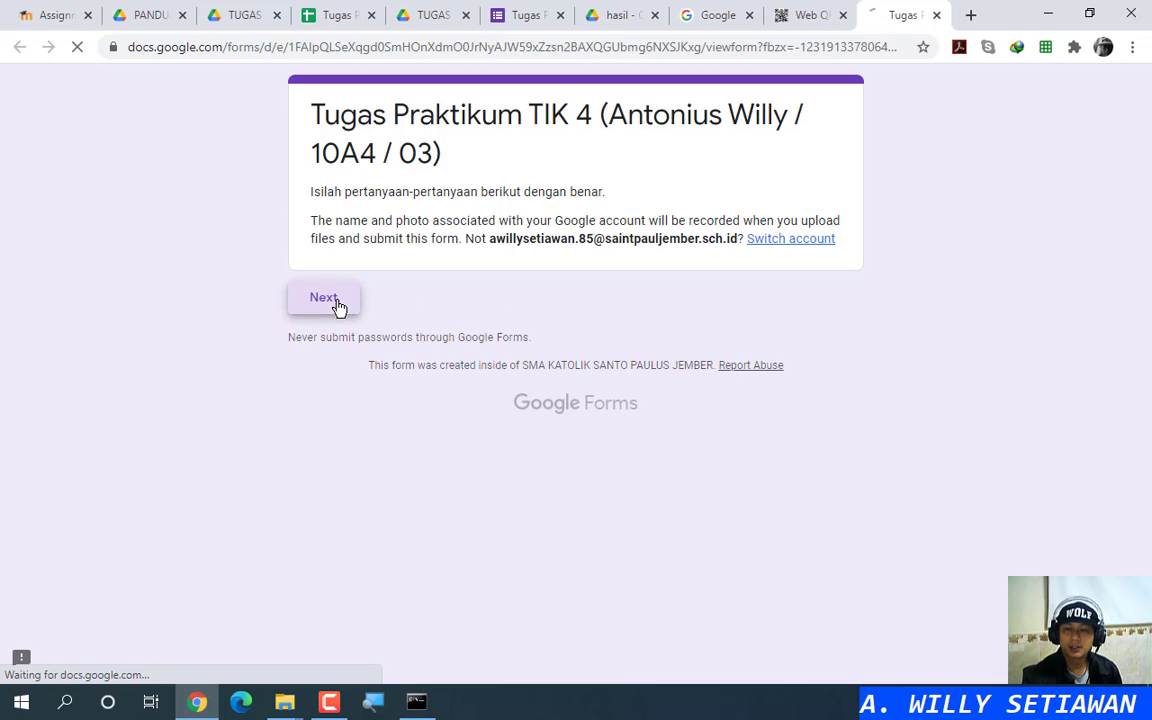
pyautogui.scroll(-2, 494, 313)
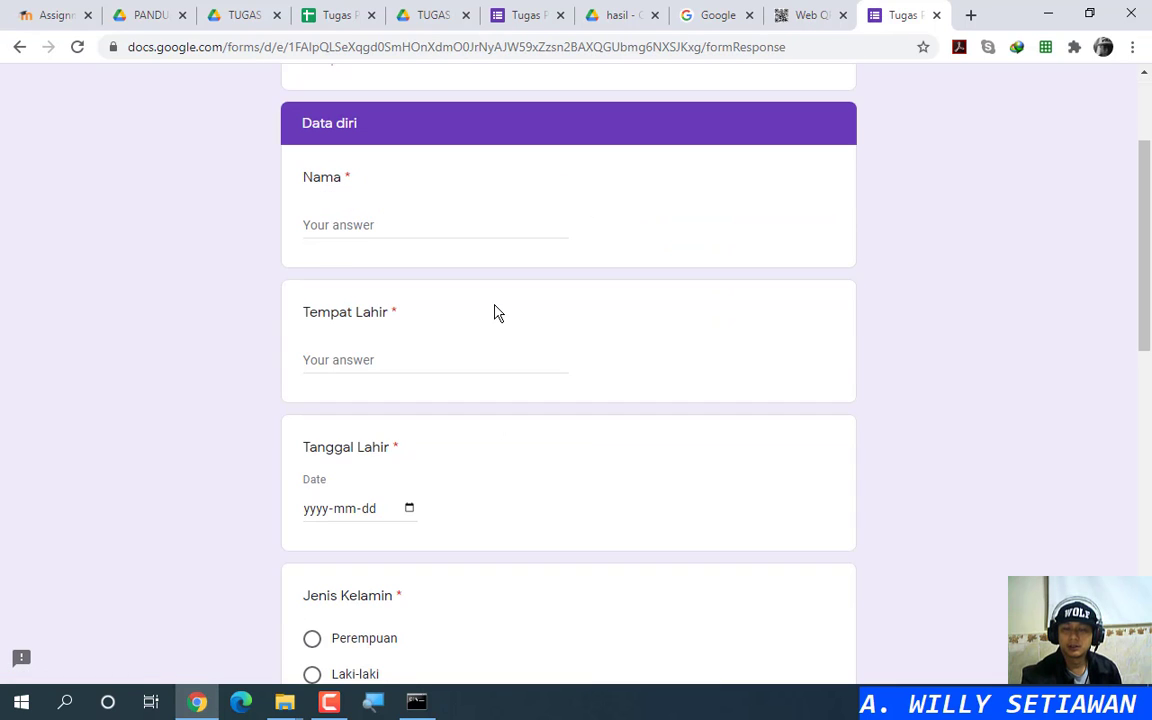
pyautogui.scroll(-8, 404, 298)
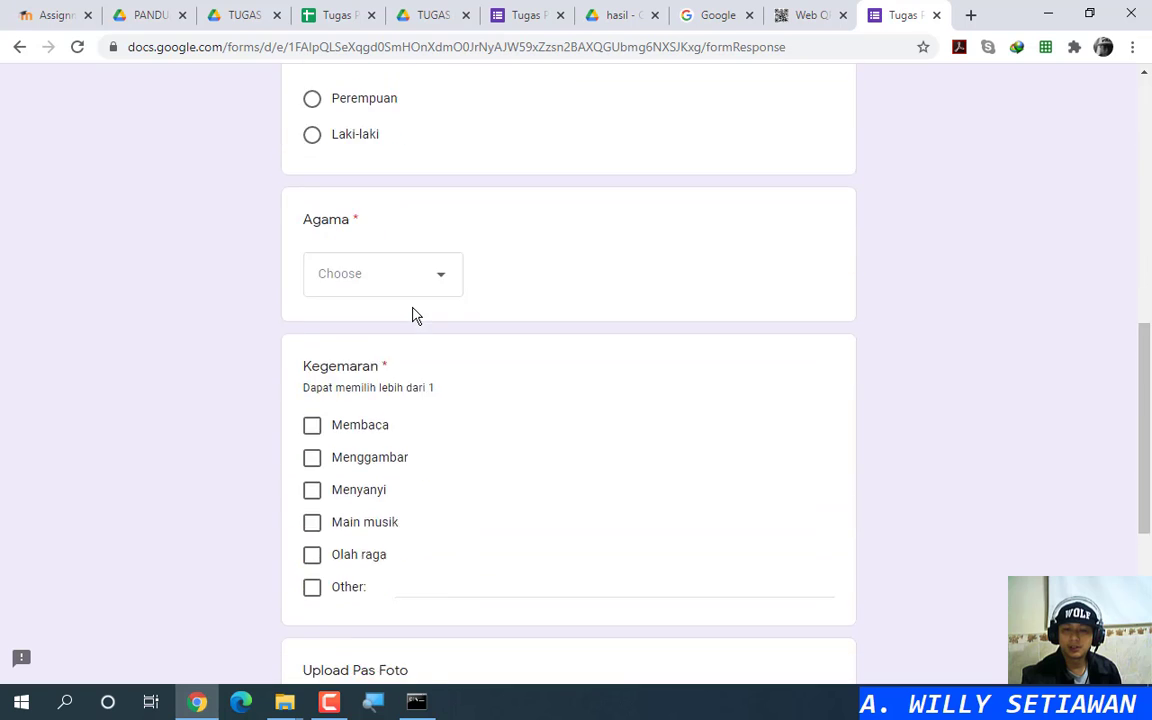
pyautogui.scroll(5, 450, 336)
pyautogui.scroll(5, 447, 334)
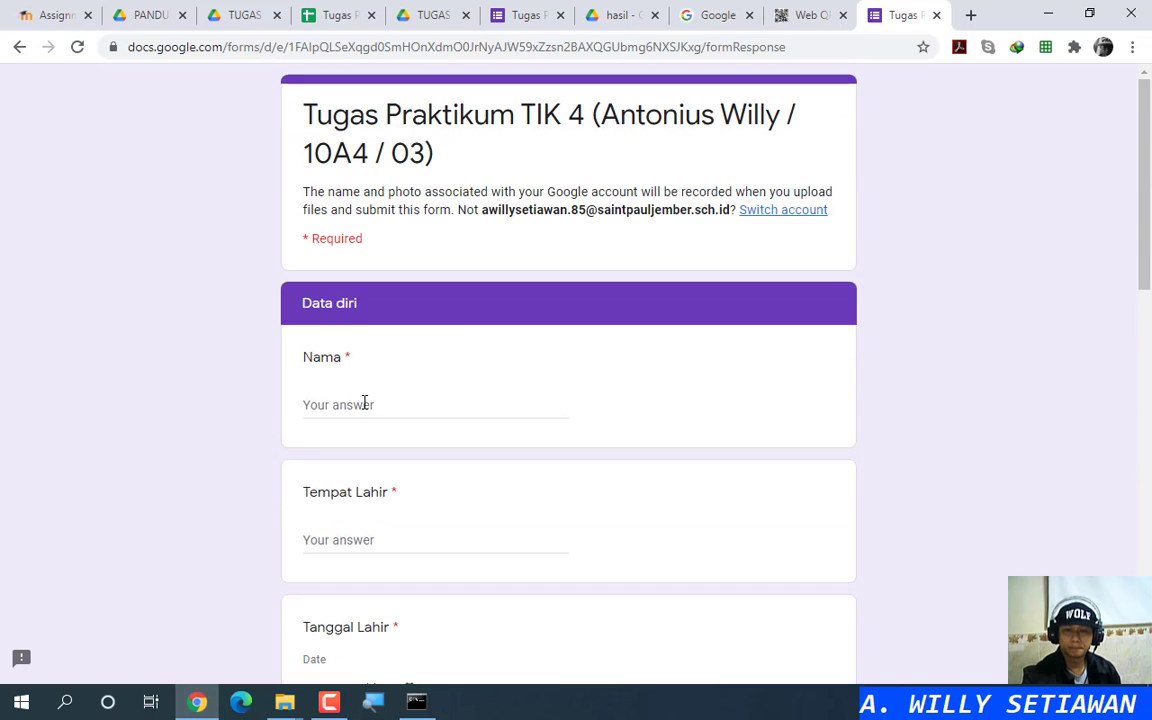
pyautogui.click(370, 403)
pyautogui.write('w')
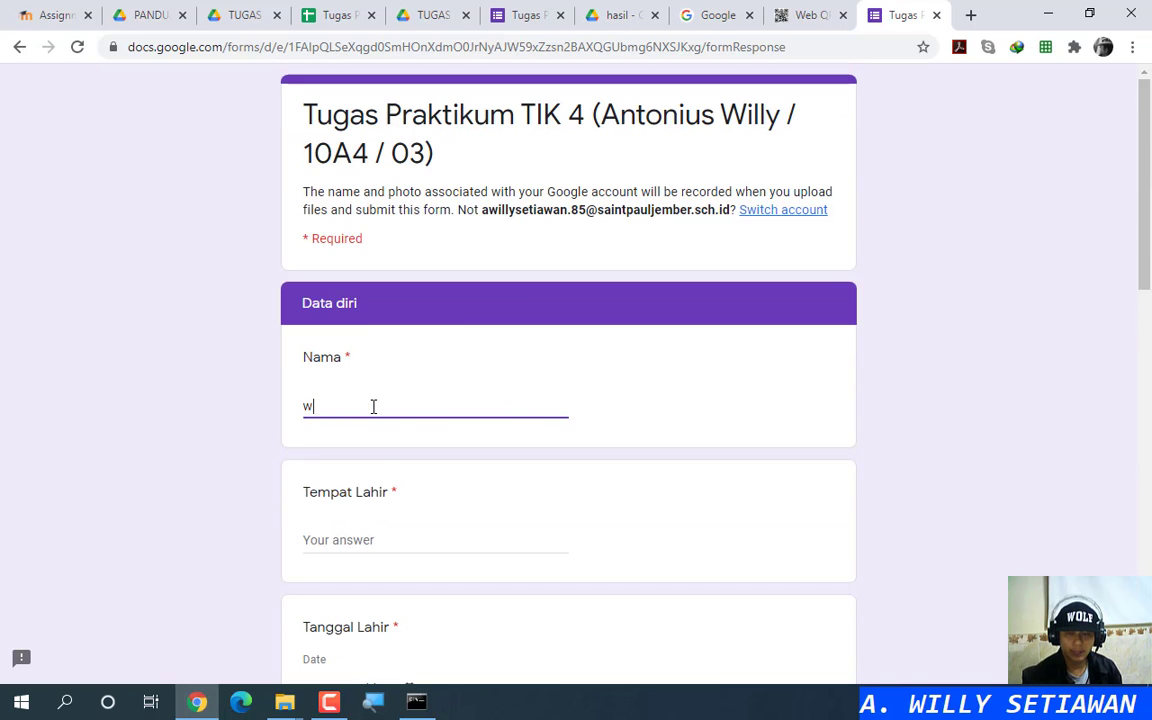
pyautogui.click(380, 539)
pyautogui.scroll(-3, 440, 524)
pyautogui.write('w')
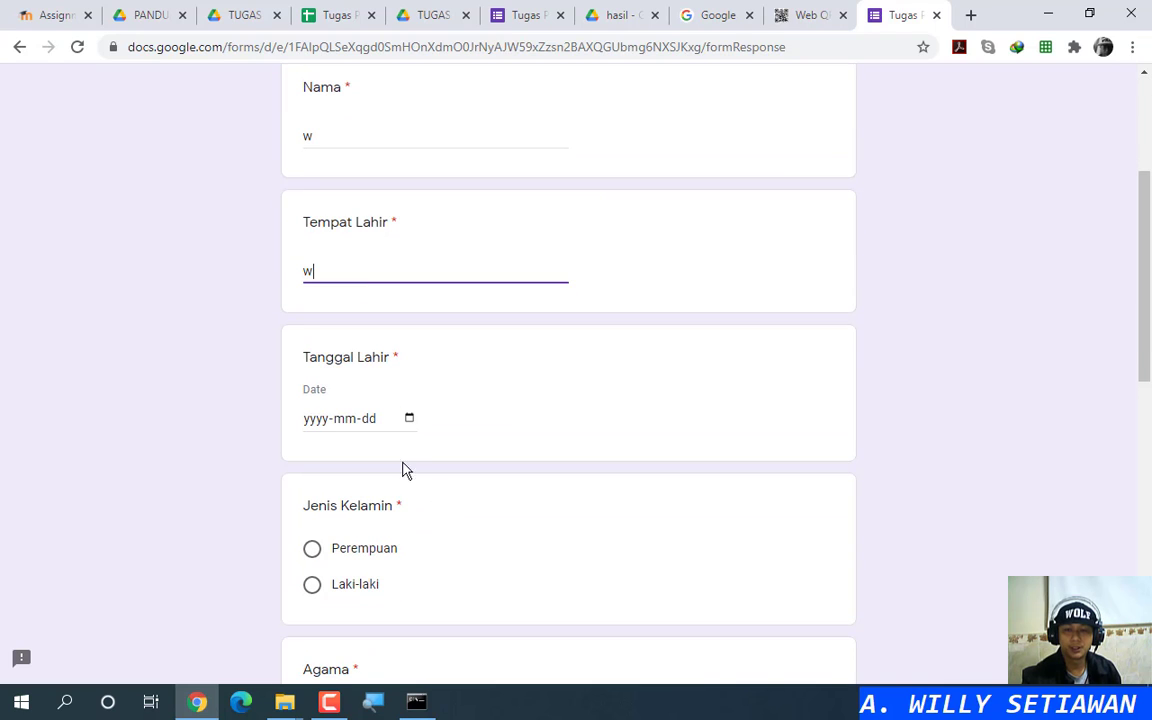
# Step: Set Tanggal Lahir to today, Jenis Kelamin to Laki-laki, and Agama to Katolik
pyautogui.click(410, 418)
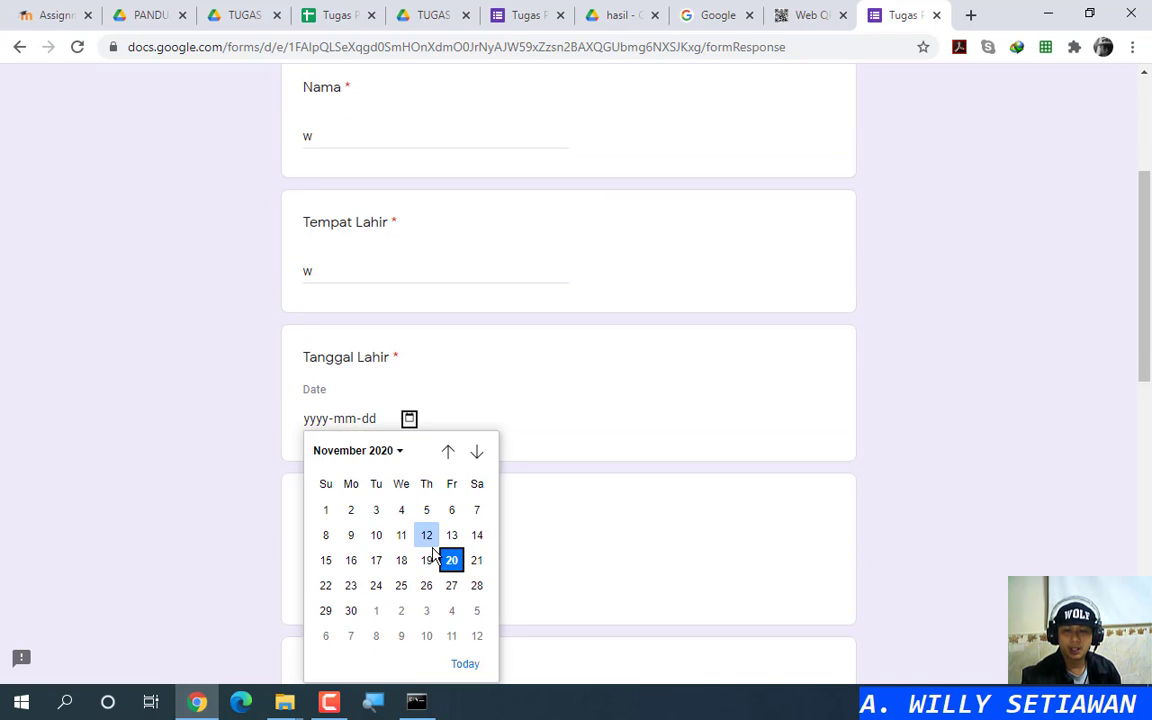
pyautogui.click(459, 663)
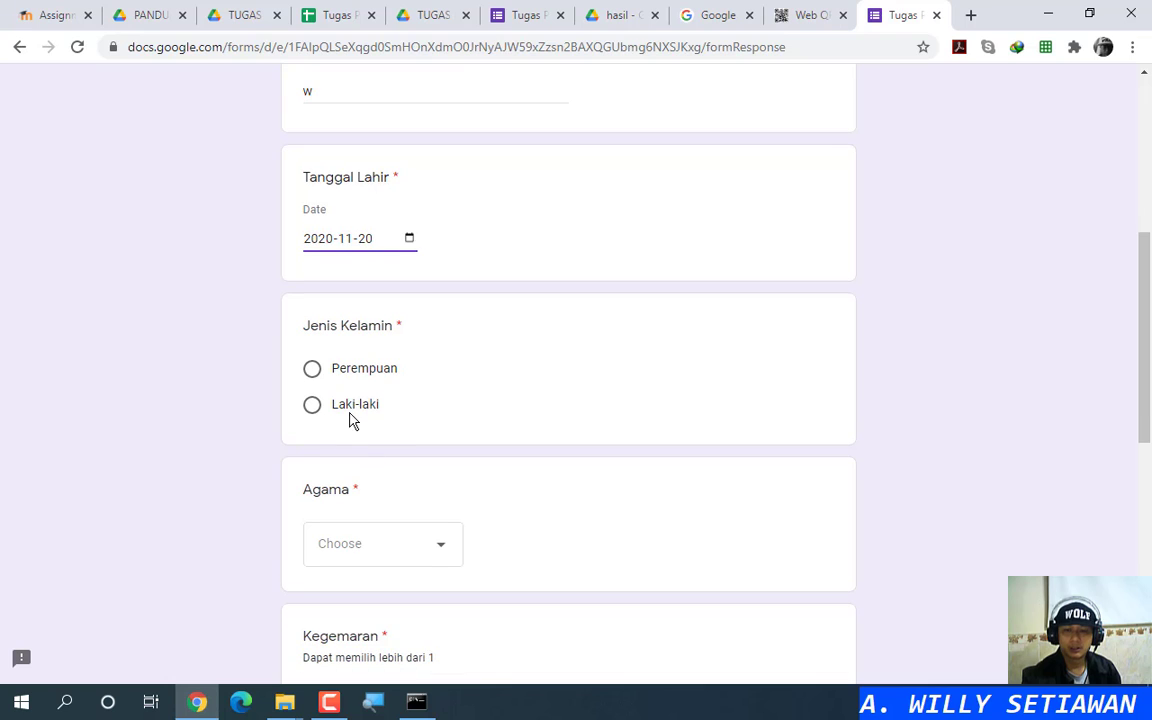
pyautogui.click(345, 405)
pyautogui.click(426, 548)
pyautogui.click(391, 512)
# Step: Tick the Membaca hobby and Other with 'w'
pyautogui.scroll(-4, 405, 520)
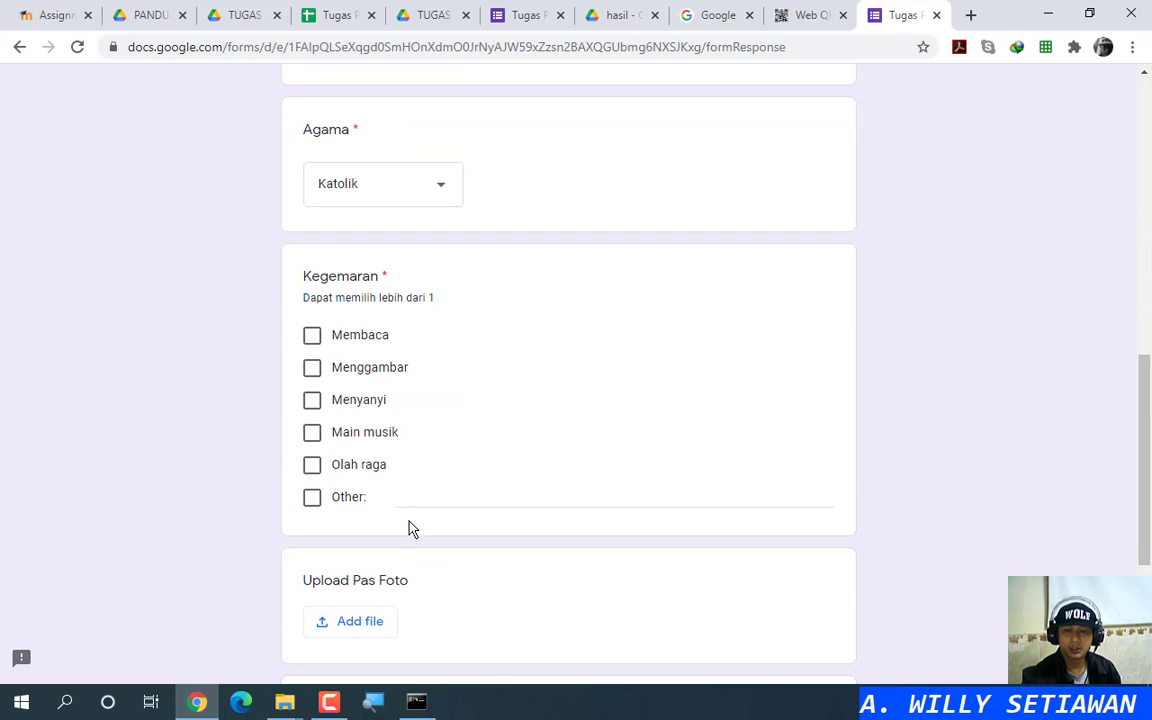
pyautogui.click(340, 337)
pyautogui.click(449, 494)
pyautogui.write('w')
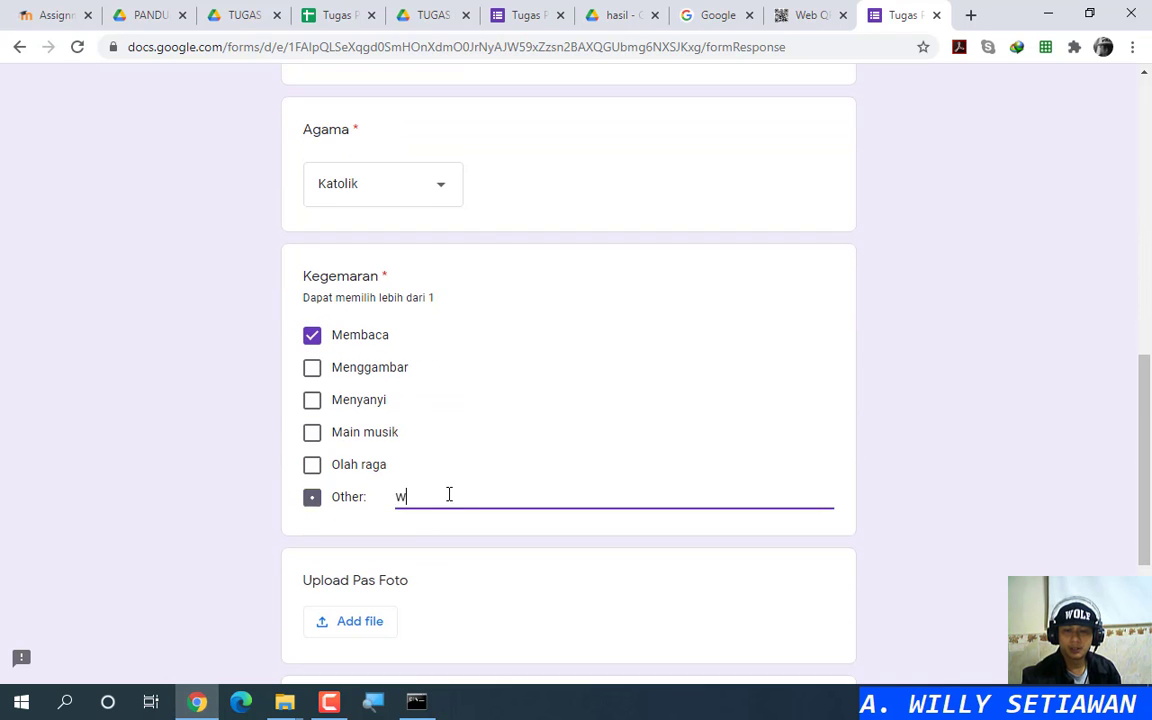
pyautogui.scroll(-3, 450, 494)
pyautogui.scroll(-2, 420, 465)
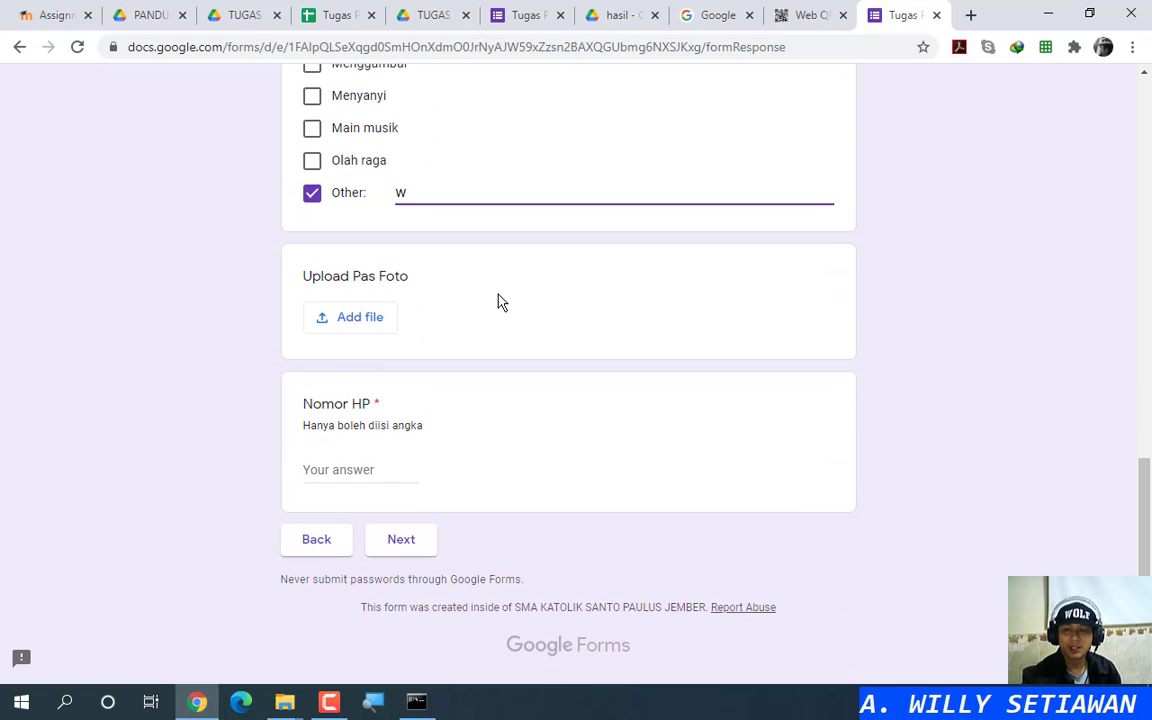
# Step: Enter 1 as the Nomor HP and open the Pas Foto upload window
pyautogui.click(361, 469)
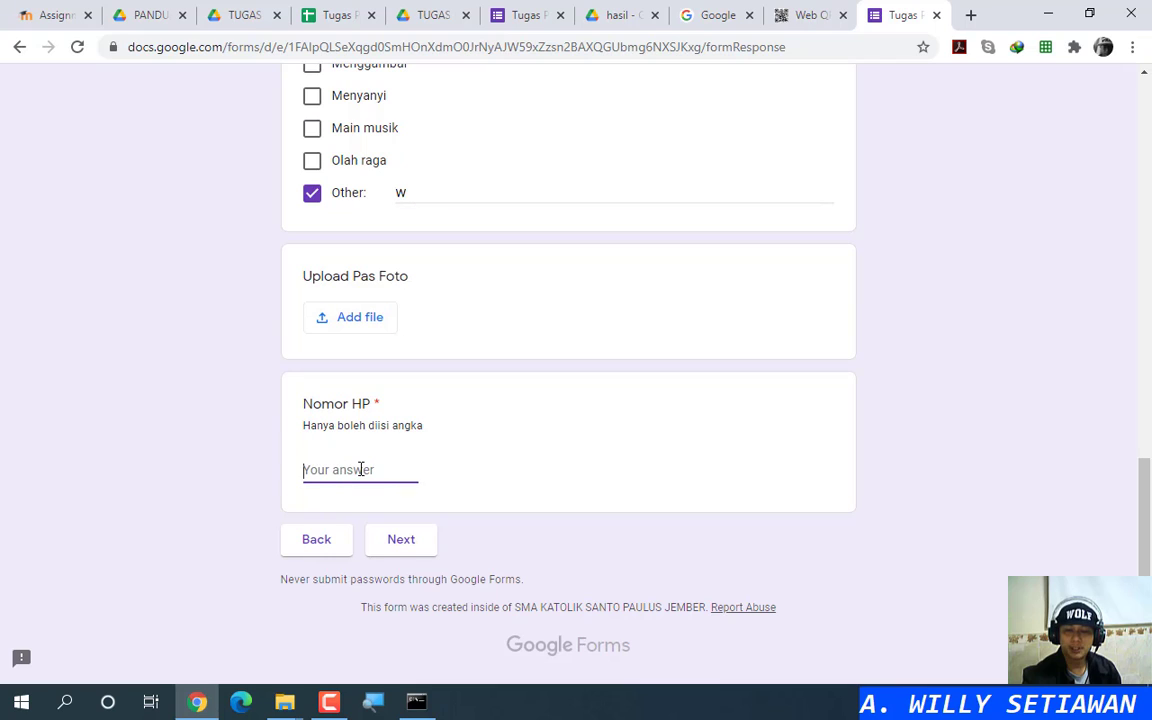
pyautogui.write('w')
pyautogui.moveTo(360, 470); pyautogui.dragTo(283, 470)
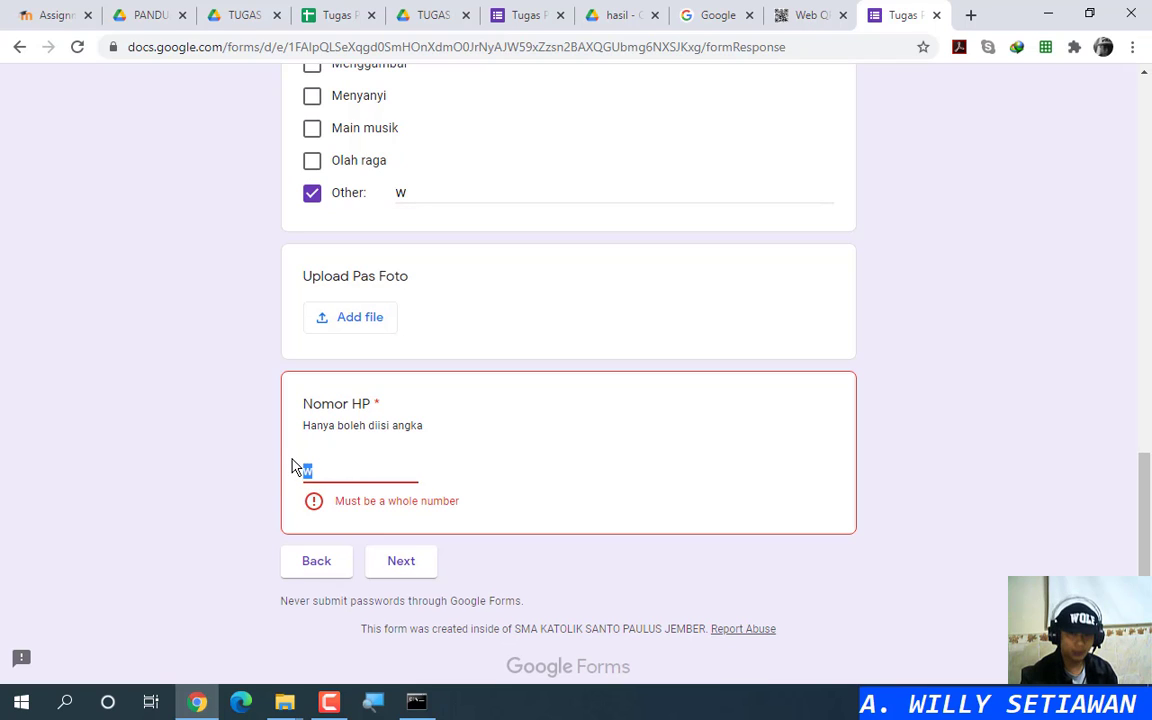
pyautogui.press('BackSpace')
pyautogui.write('1')
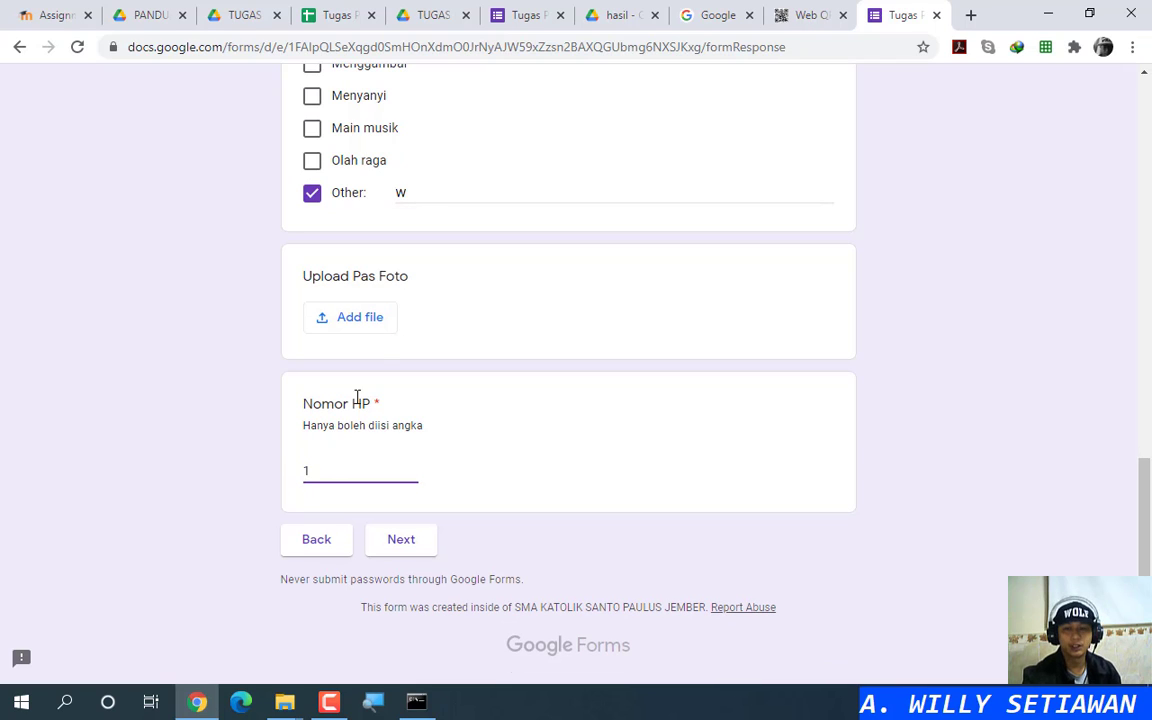
pyautogui.click(370, 318)
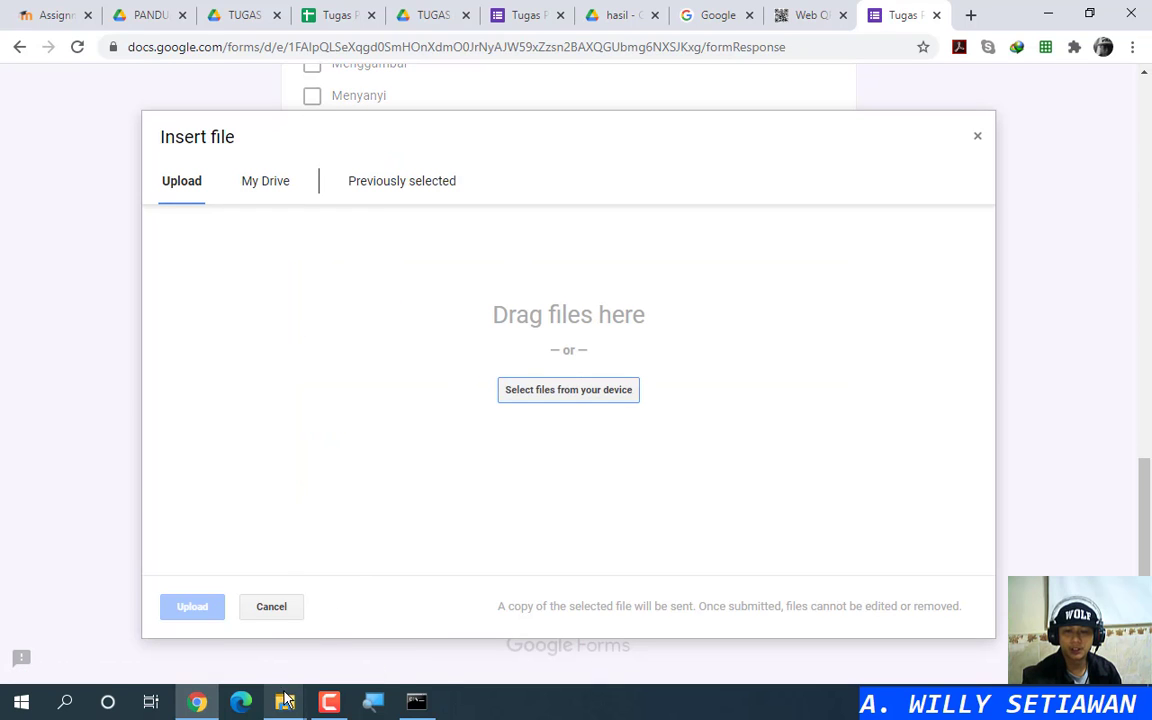
# Step: Attach images (4).jpg from the Downloads folder as the Pas Foto and upload it
pyautogui.moveTo(284, 690)
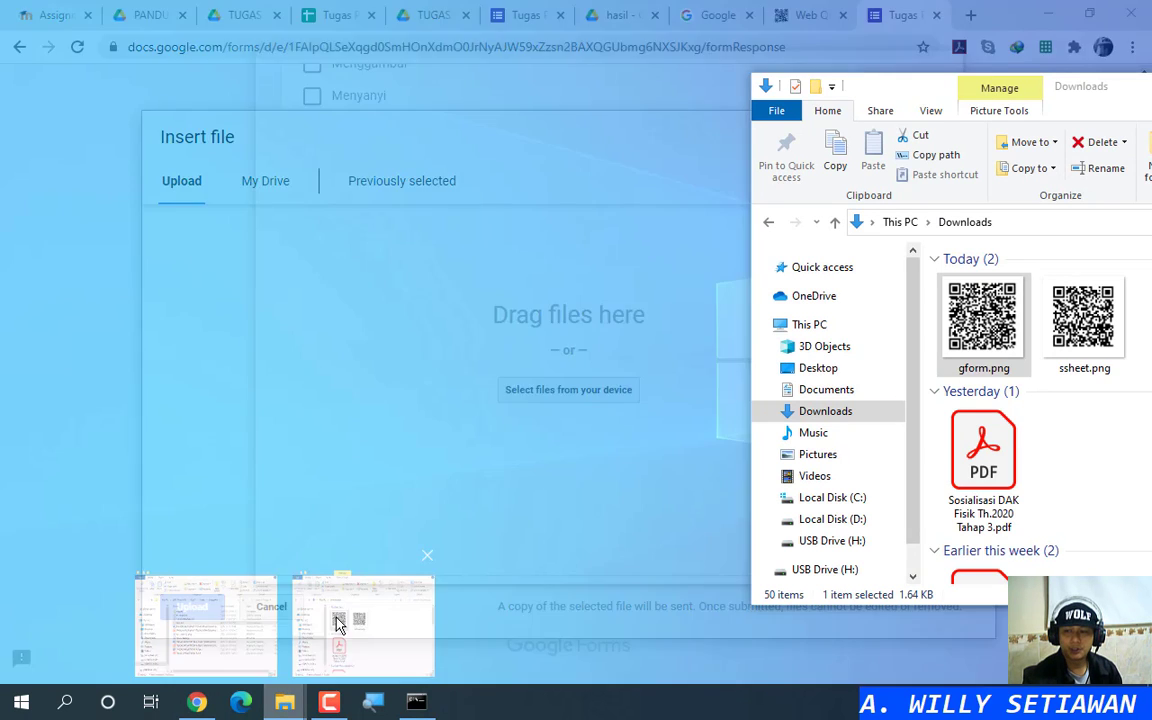
pyautogui.click(334, 617)
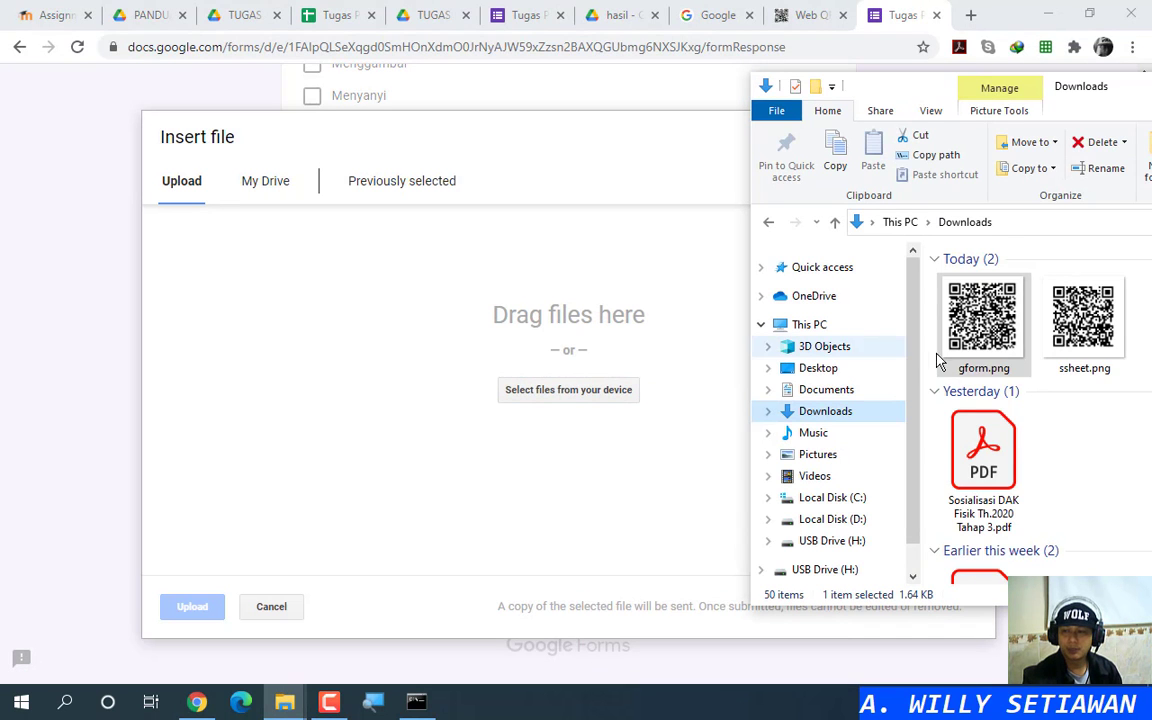
pyautogui.scroll(-3, 1060, 400)
pyautogui.scroll(-2, 1062, 400)
pyautogui.click(1080, 408)
pyautogui.scroll(5, 1075, 406)
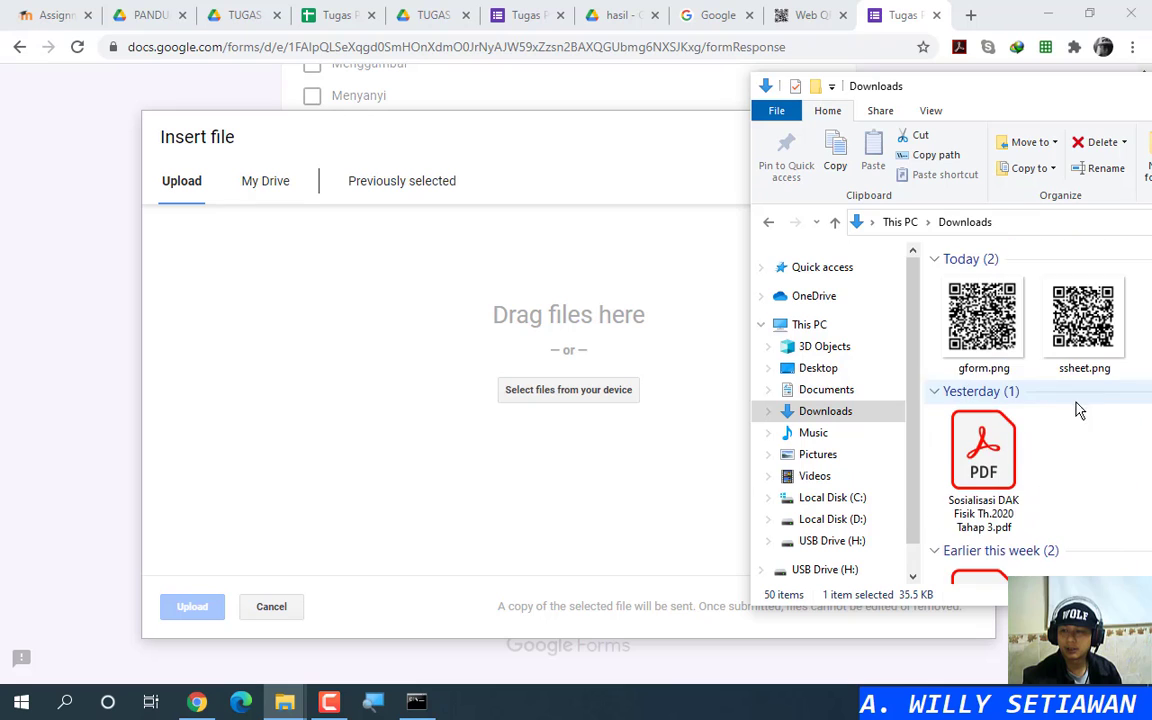
pyautogui.scroll(-3, 1078, 420)
pyautogui.moveTo(1078, 425); pyautogui.dragTo(550, 406)
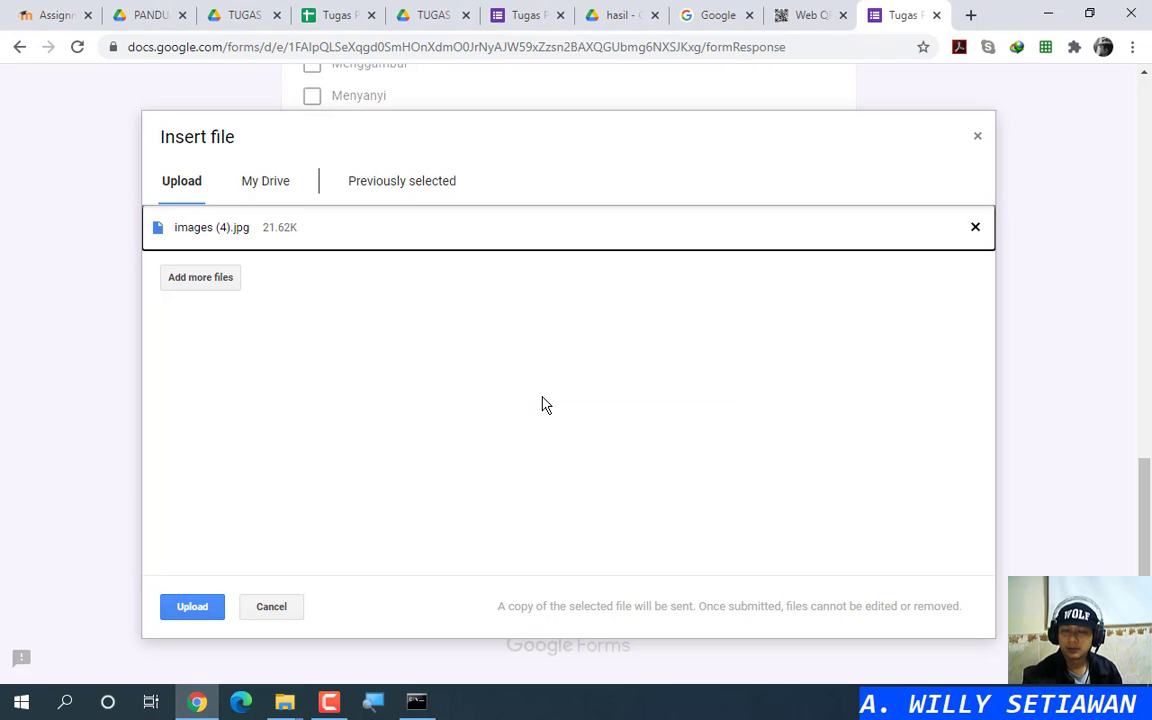
pyautogui.click(196, 616)
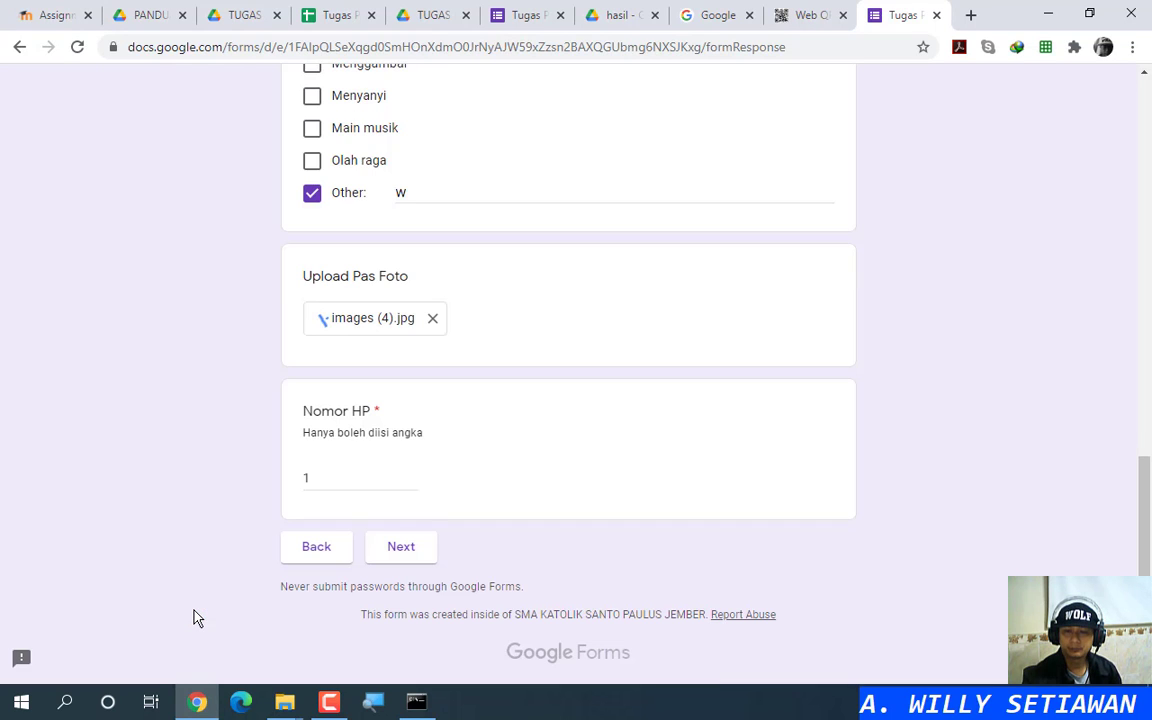
# Step: Move to the form's next page and submit the test response
pyautogui.click(405, 549)
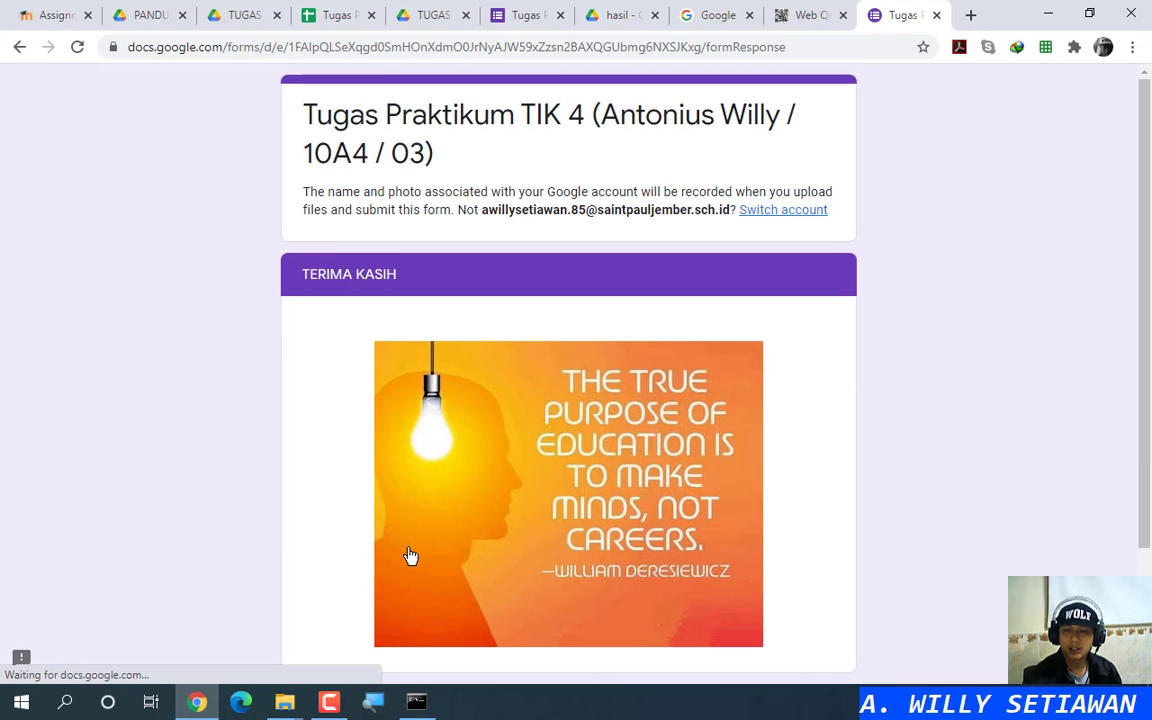
pyautogui.scroll(-3, 627, 260)
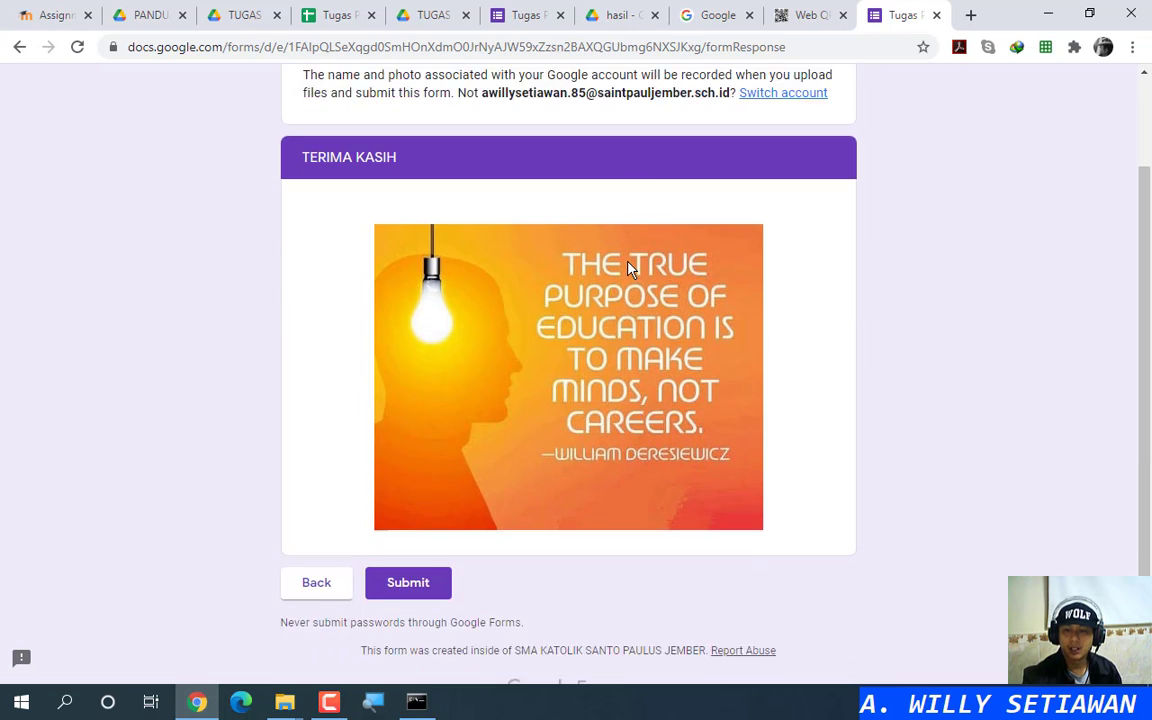
pyautogui.scroll(1, 627, 270)
pyautogui.scroll(-1, 560, 400)
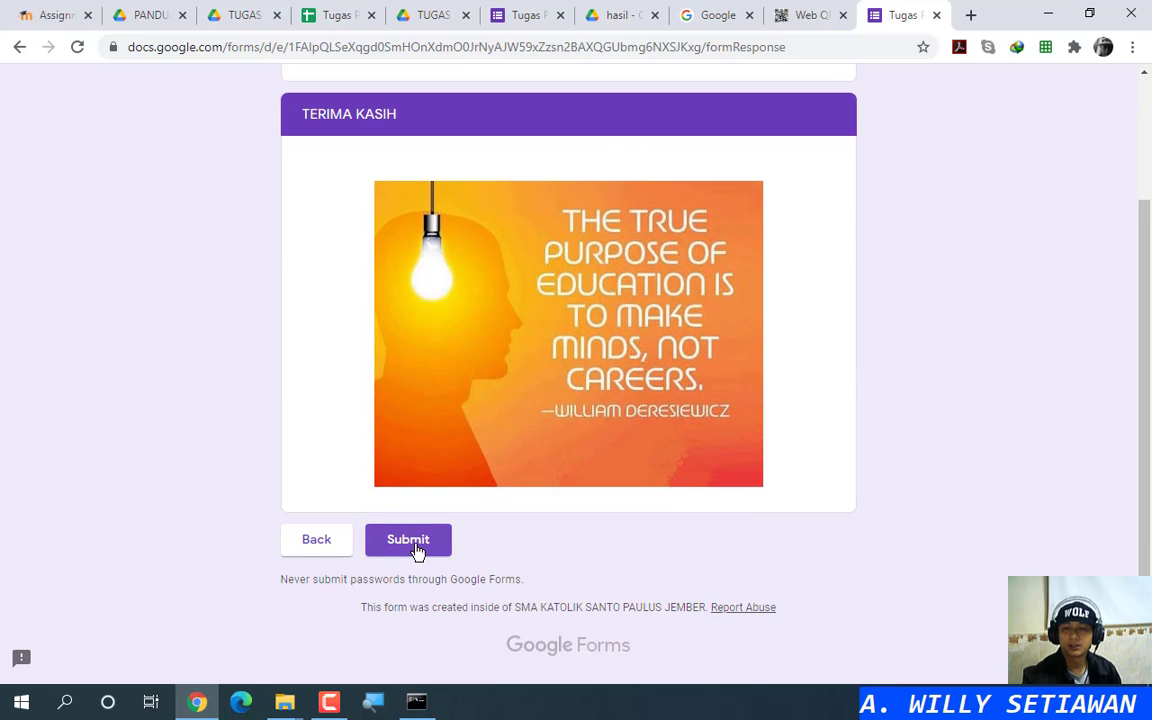
pyautogui.click(420, 549)
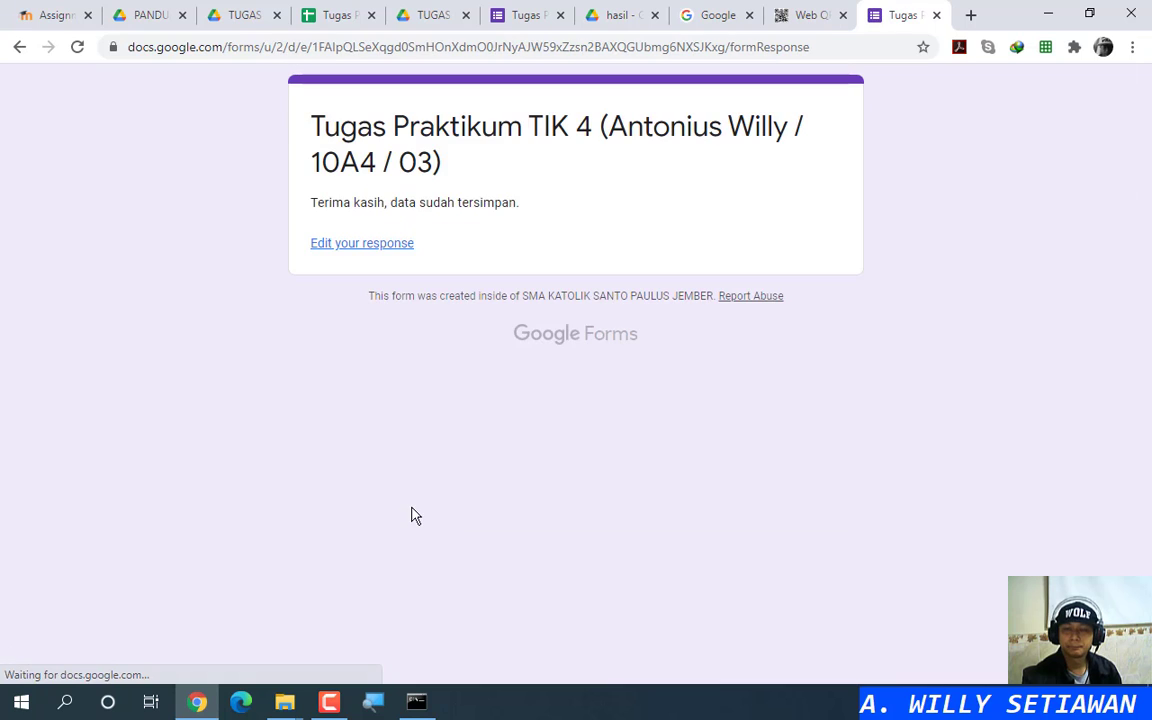
# Step: Reopen the form from Web QR and edit the stored response to view the Data diri answers
pyautogui.click(936, 15)
pyautogui.click(600, 579)
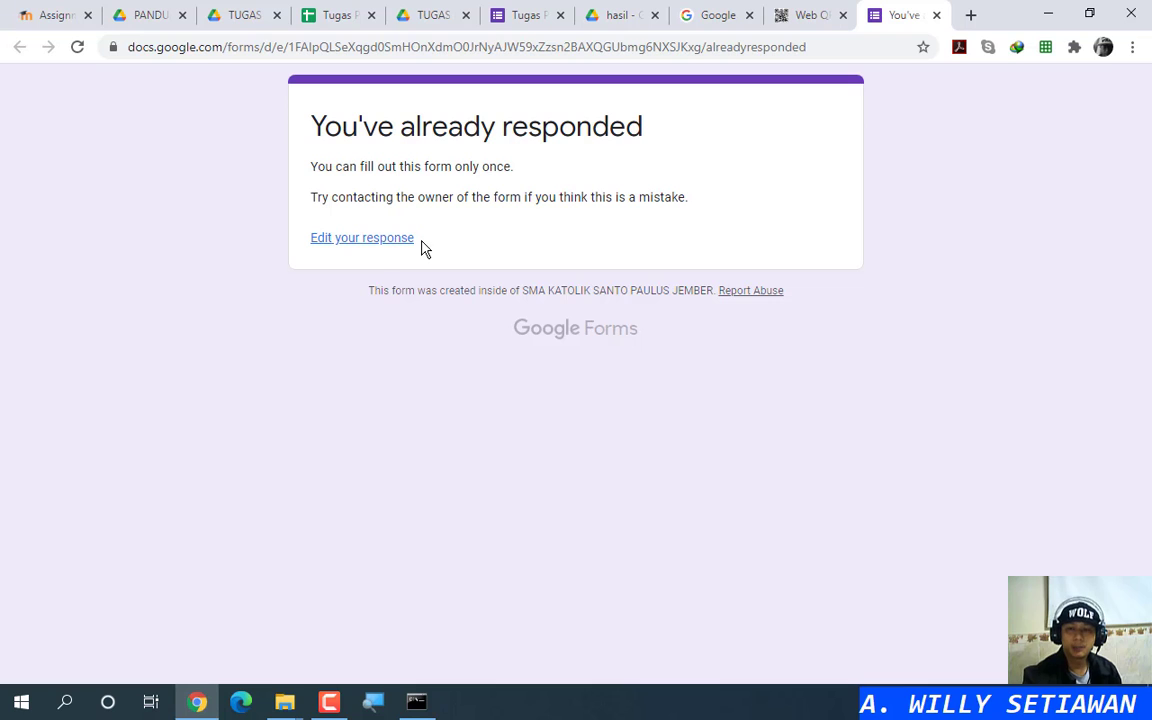
pyautogui.click(393, 241)
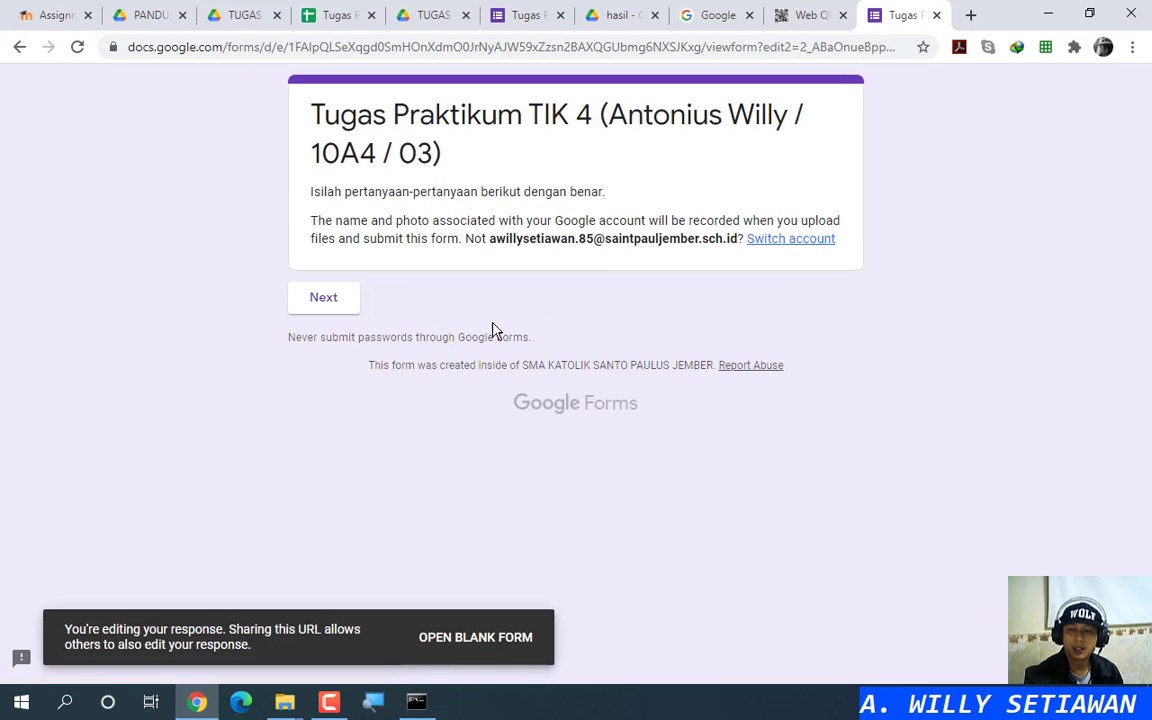
pyautogui.click(336, 308)
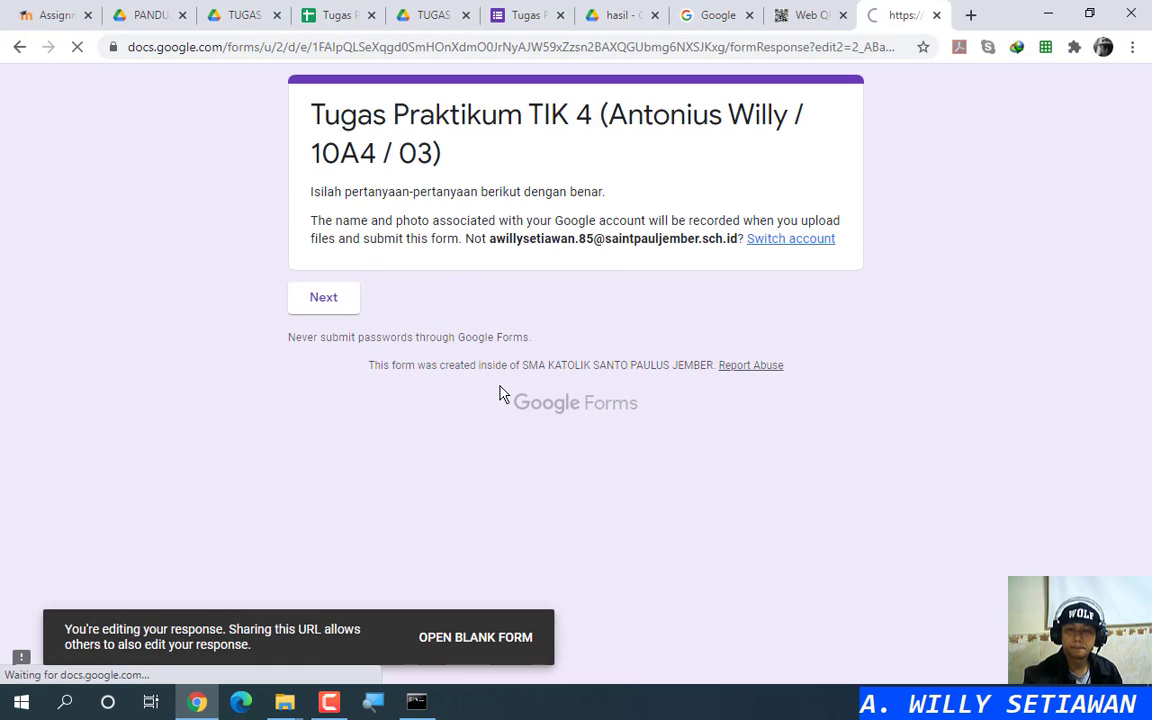
# Step: Review the saved answers, then close the form tab without saving
pyautogui.scroll(-4, 418, 414)
pyautogui.scroll(-4, 418, 414)
pyautogui.scroll(6, 373, 257)
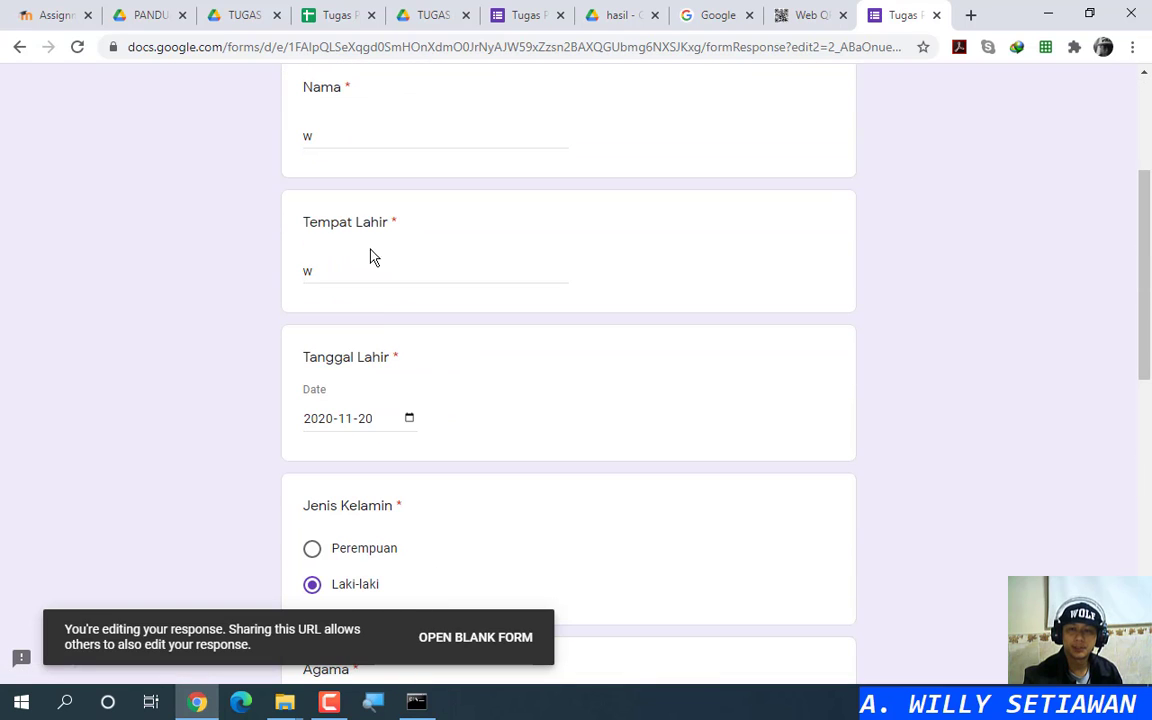
pyautogui.click(936, 15)
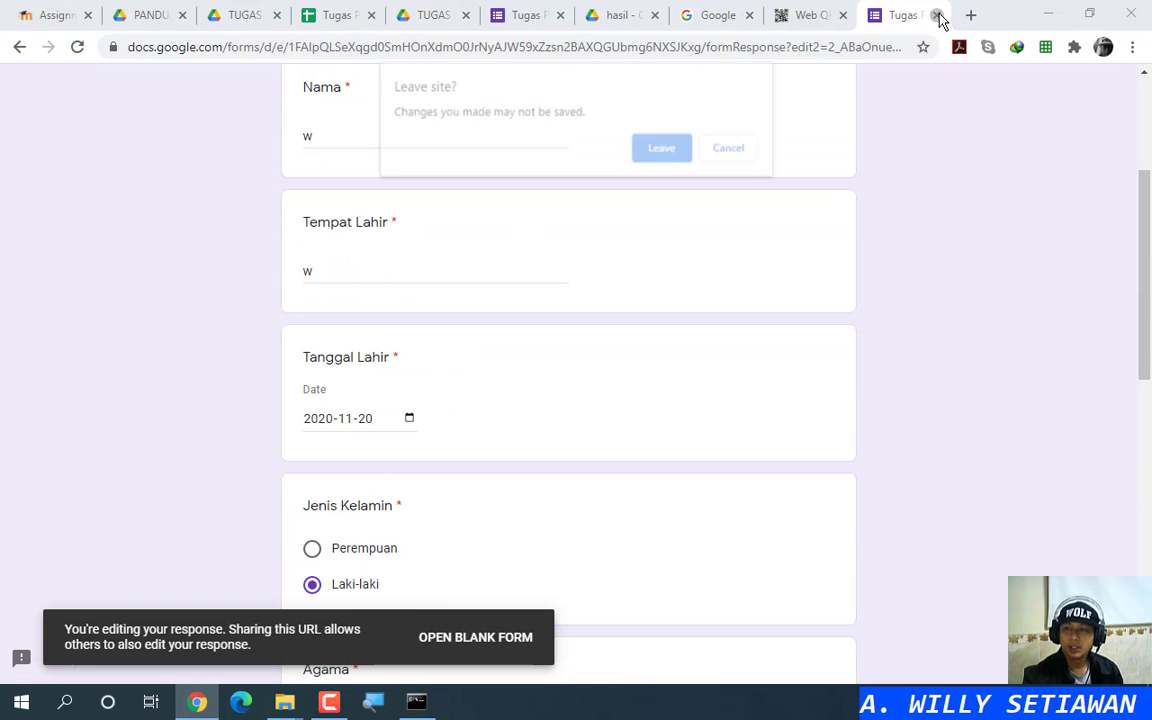
pyautogui.click(676, 150)
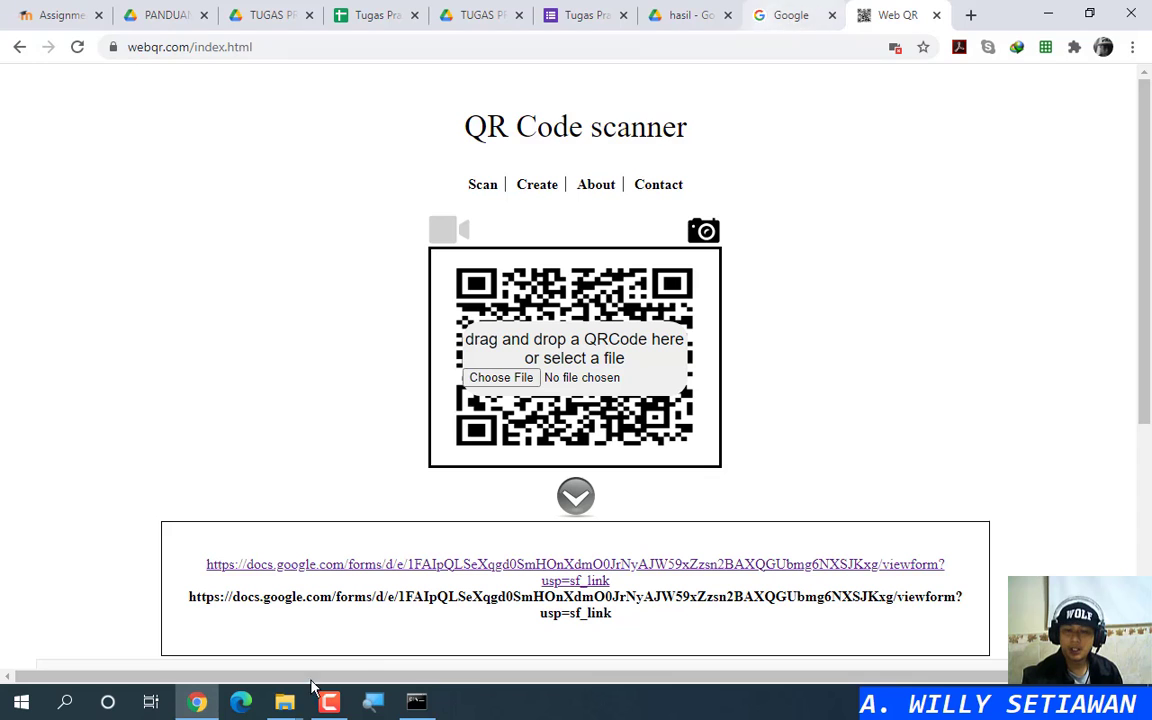
# Step: Decode ssheet.png from the Downloads folder and open its responses spreadsheet link
pyautogui.moveTo(287, 710)
pyautogui.click(362, 622)
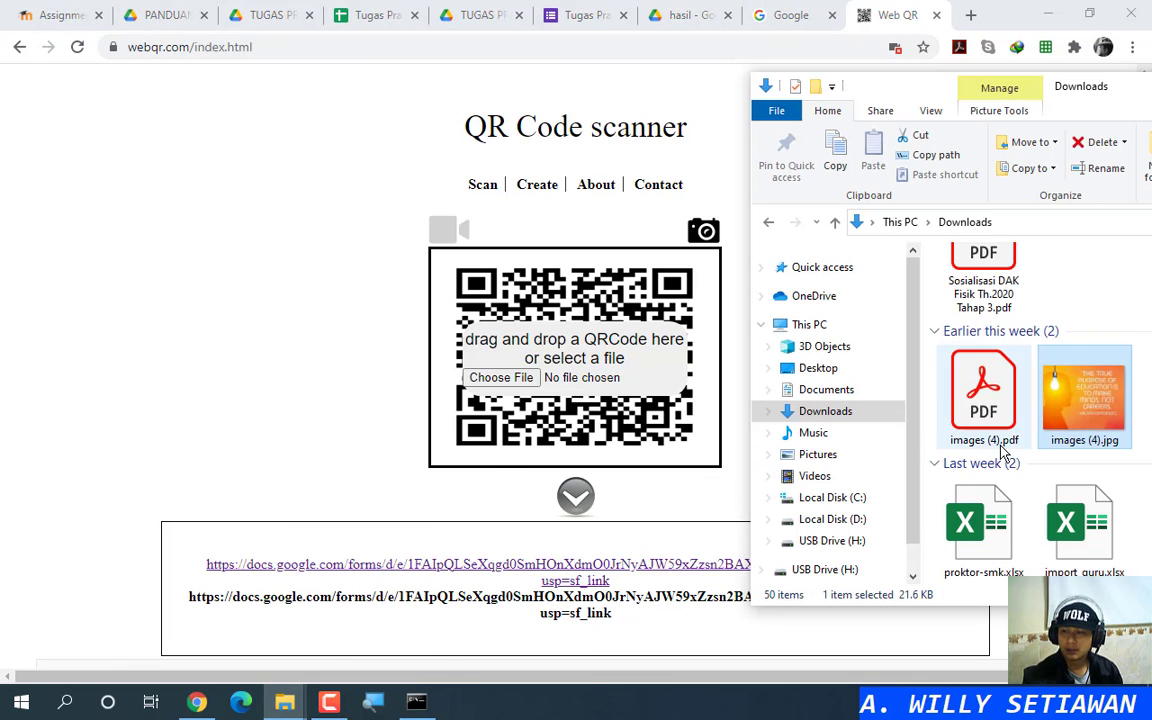
pyautogui.scroll(3, 925, 410)
pyautogui.moveTo(1084, 318); pyautogui.dragTo(599, 378)
pyautogui.click(580, 564)
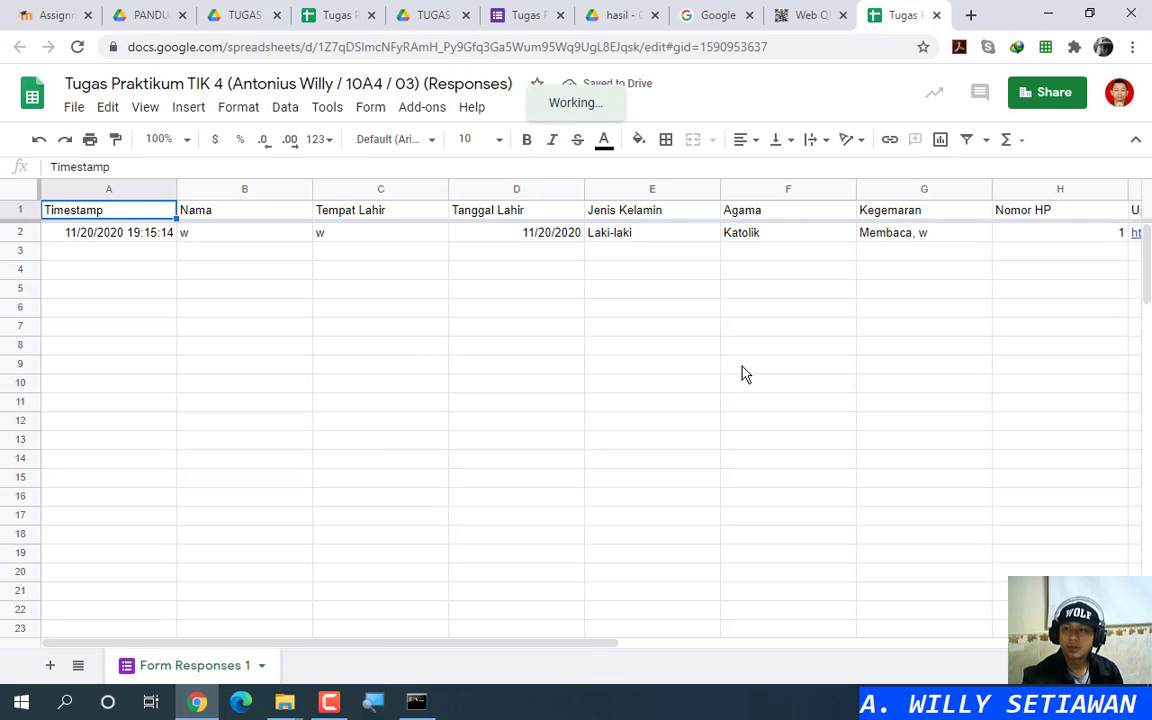
# Step: Reopen the responses spreadsheet under a different signed-in account
pyautogui.click(1120, 95)
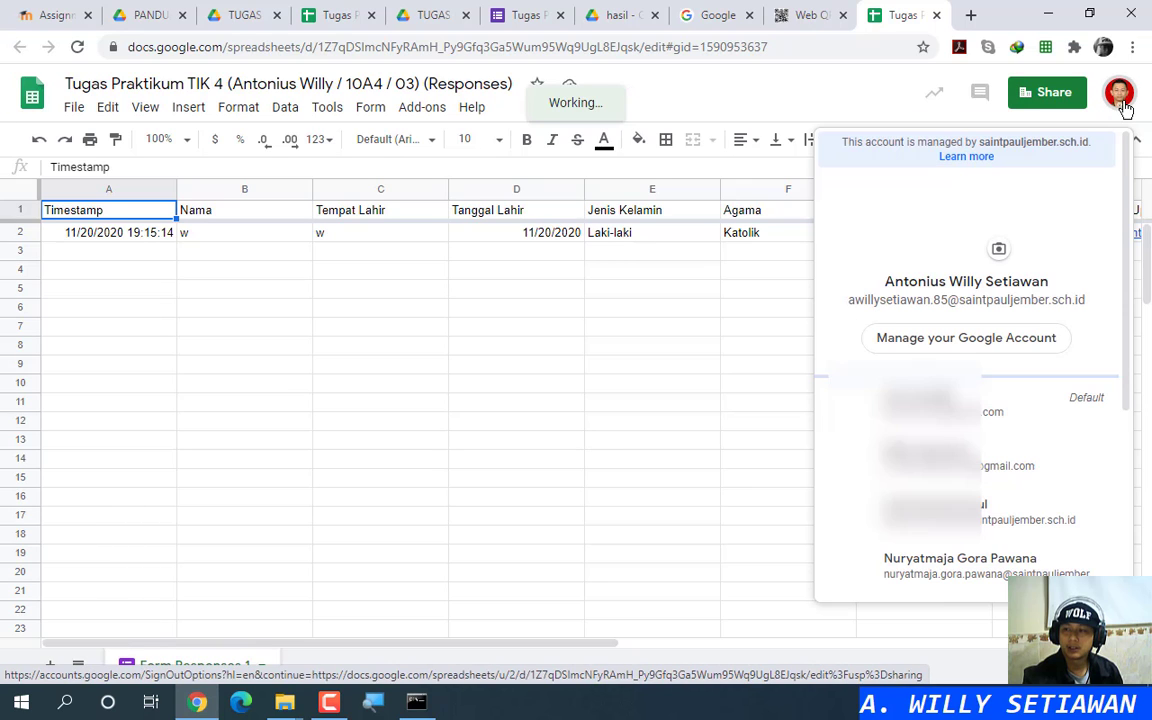
pyautogui.click(1106, 507)
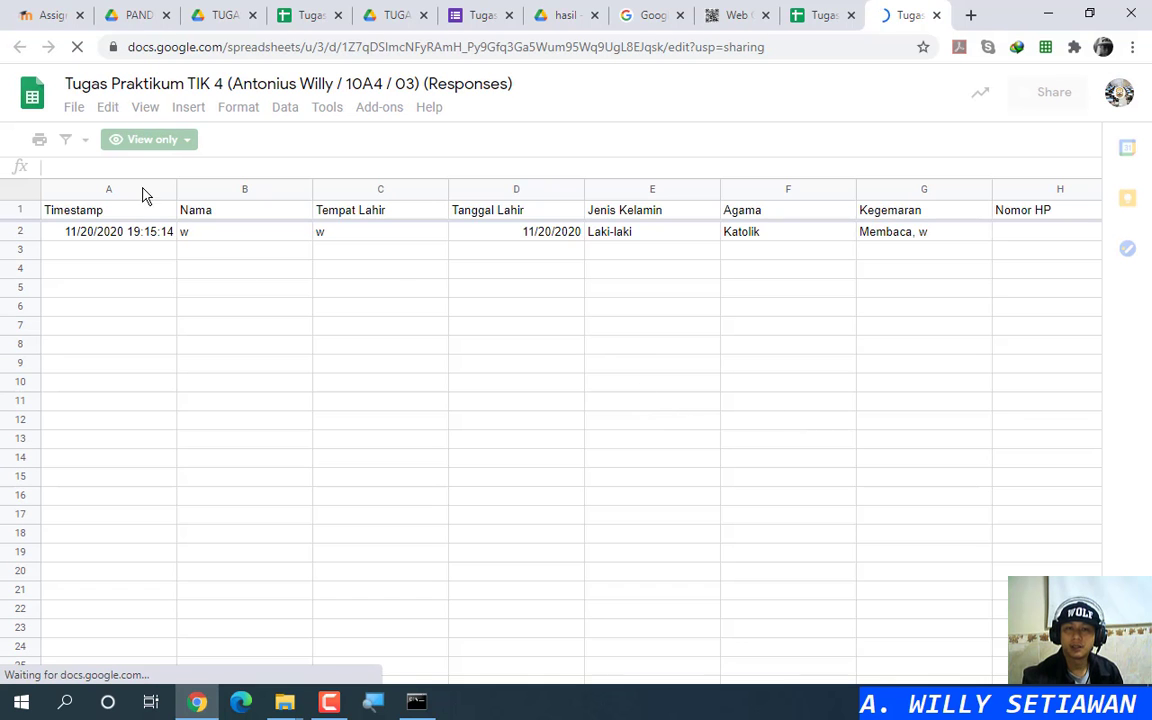
pyautogui.press('ctrl')
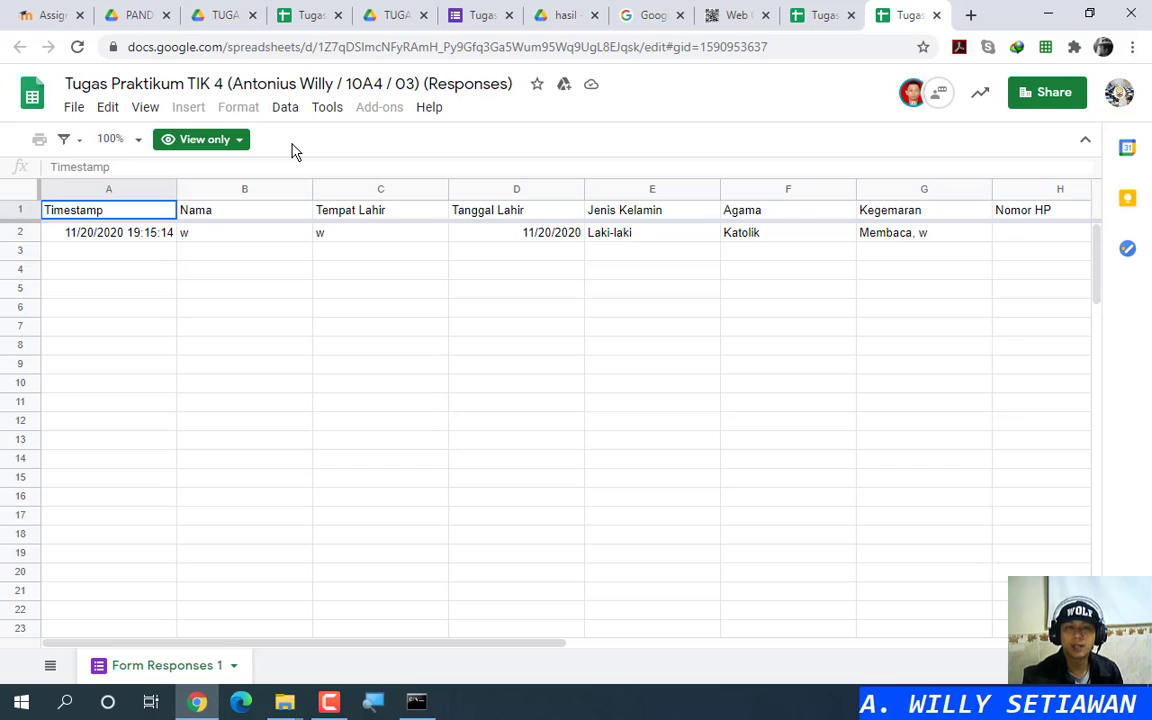
# Step: Check which File menu options the viewer has, then return to the form editor
pyautogui.click(80, 111)
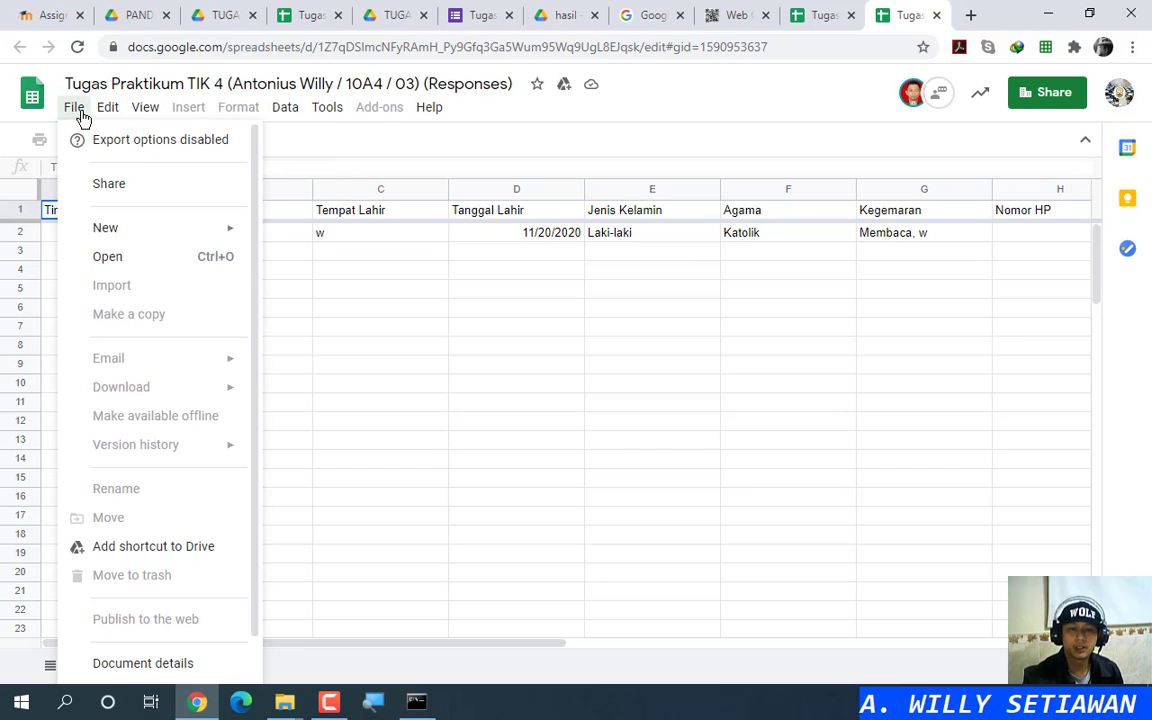
pyautogui.click(340, 328)
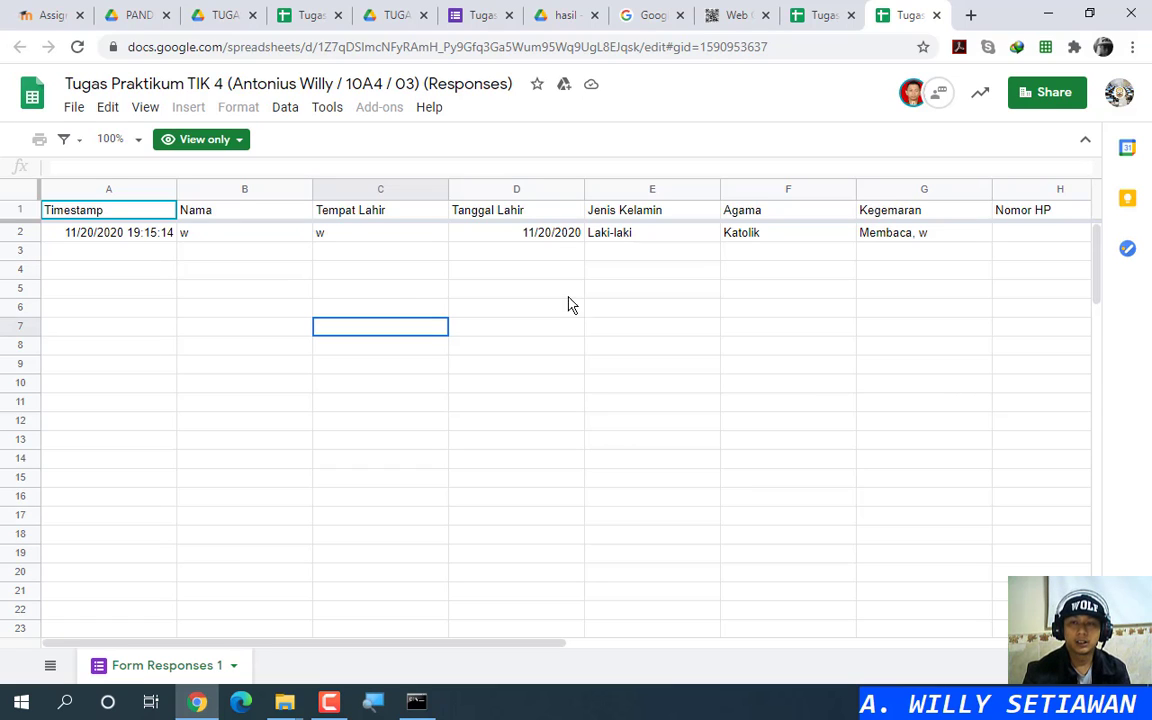
pyautogui.click(485, 18)
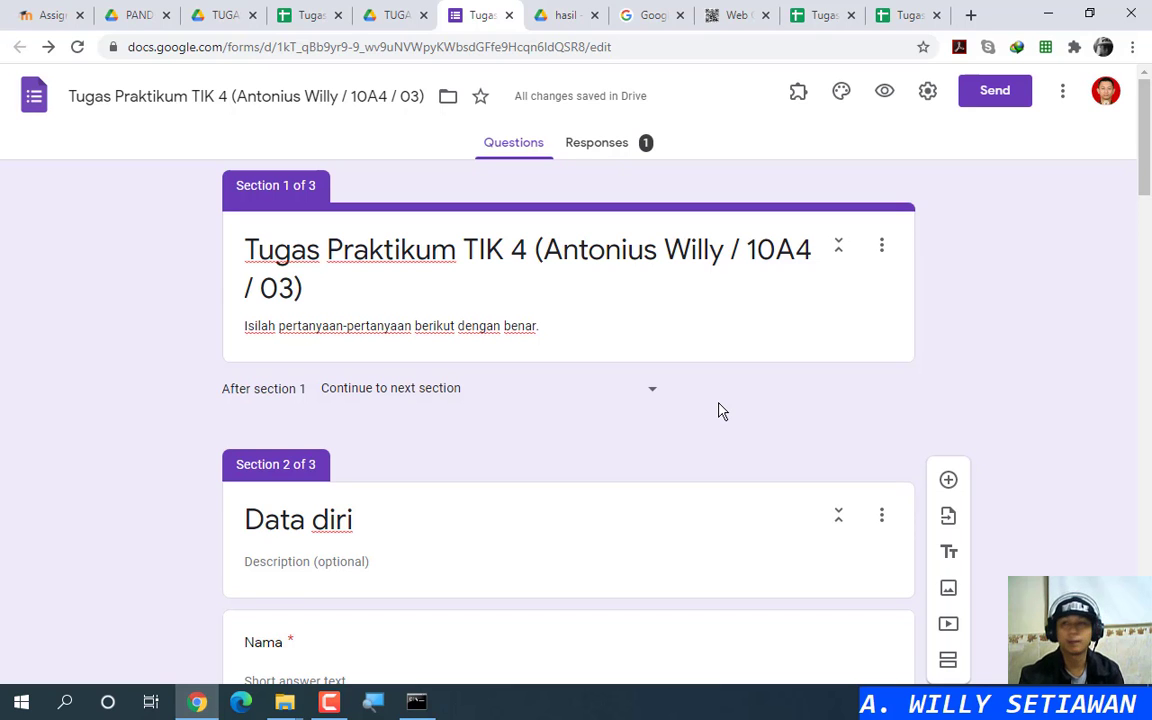
# Step: In the editable responses sheet, scroll right to column I, Upload Pas Foto
pyautogui.click(895, 18)
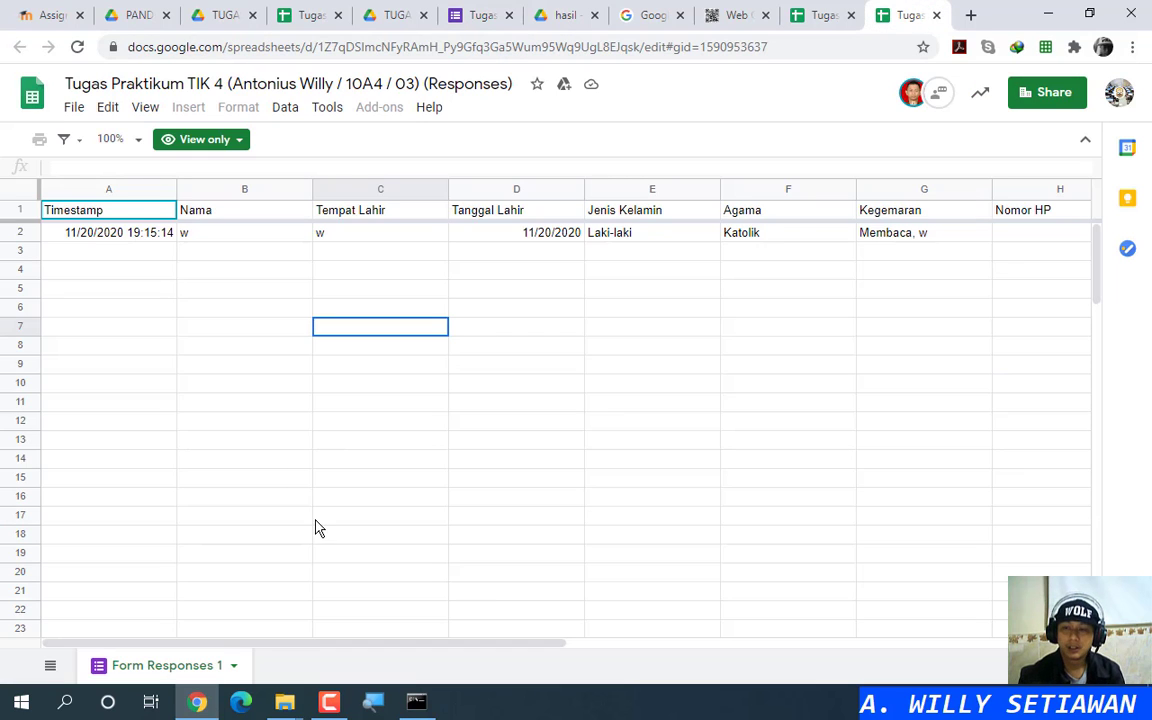
pyautogui.click(818, 16)
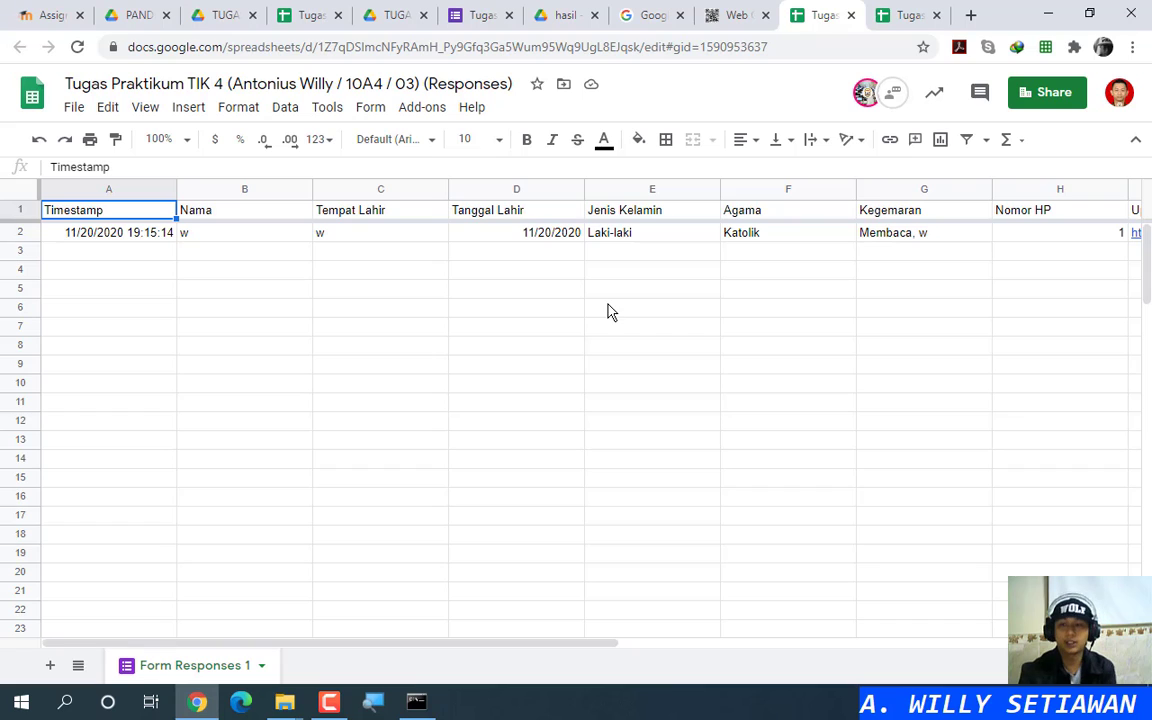
pyautogui.moveTo(511, 643); pyautogui.dragTo(790, 617)
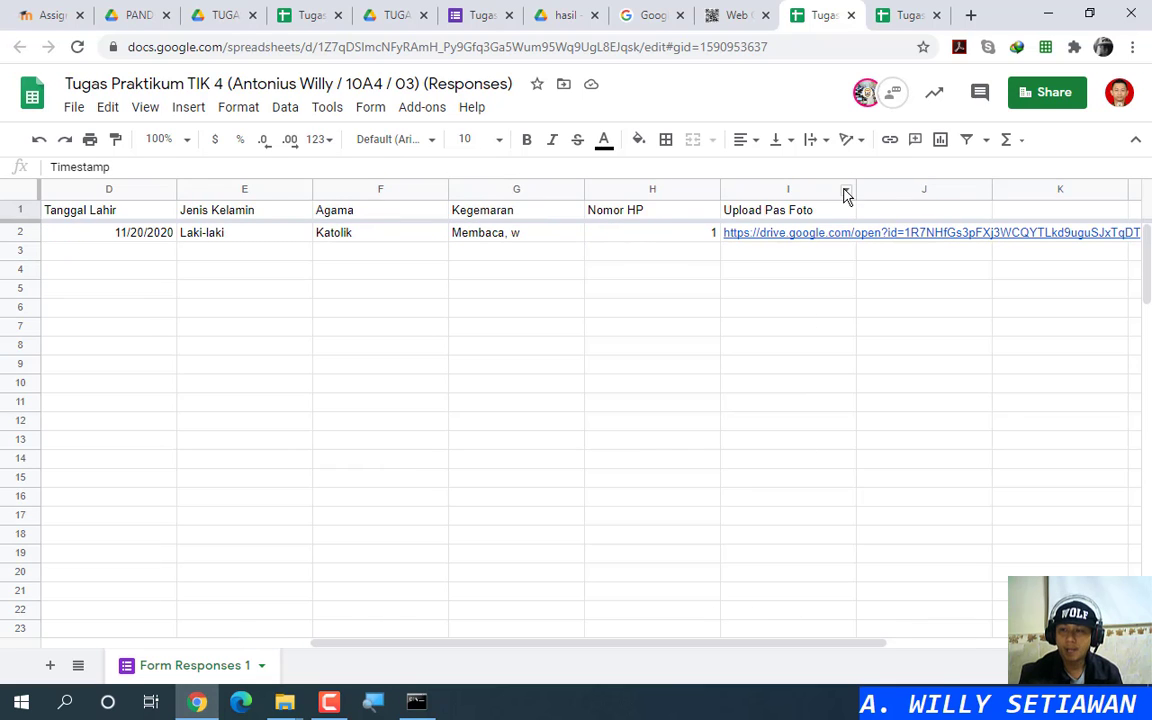
# Step: Hide column I, Upload Pas Foto, in the editable responses sheet
pyautogui.click(847, 195)
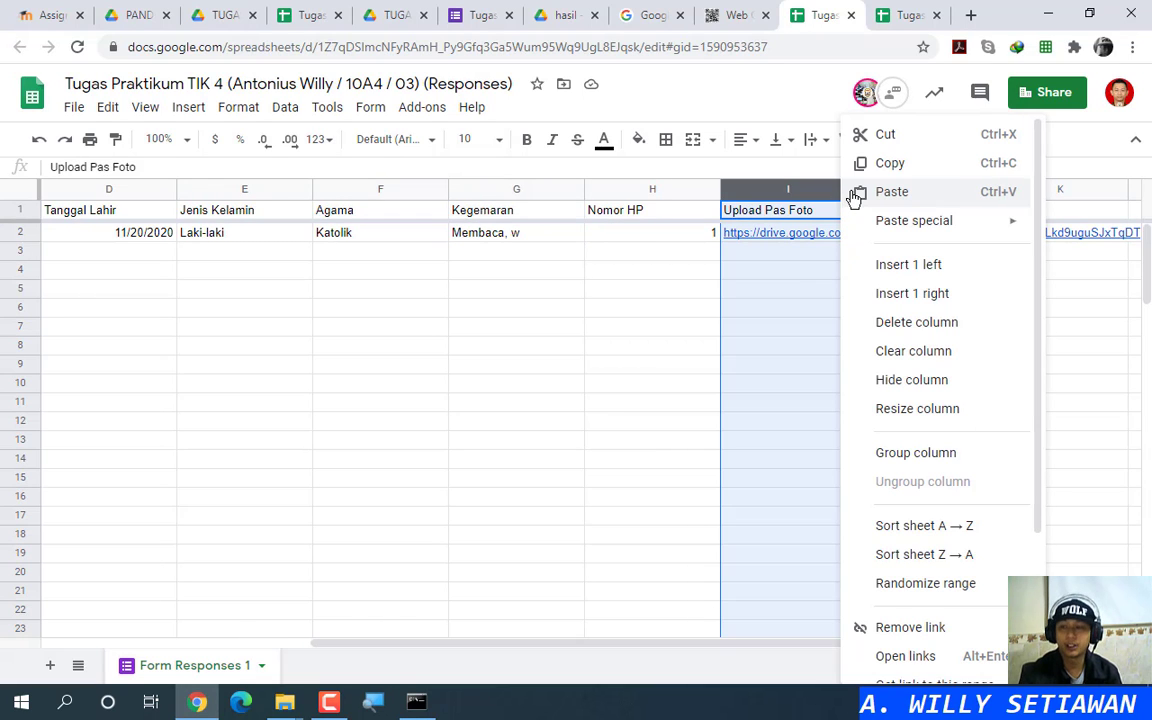
pyautogui.click(663, 291)
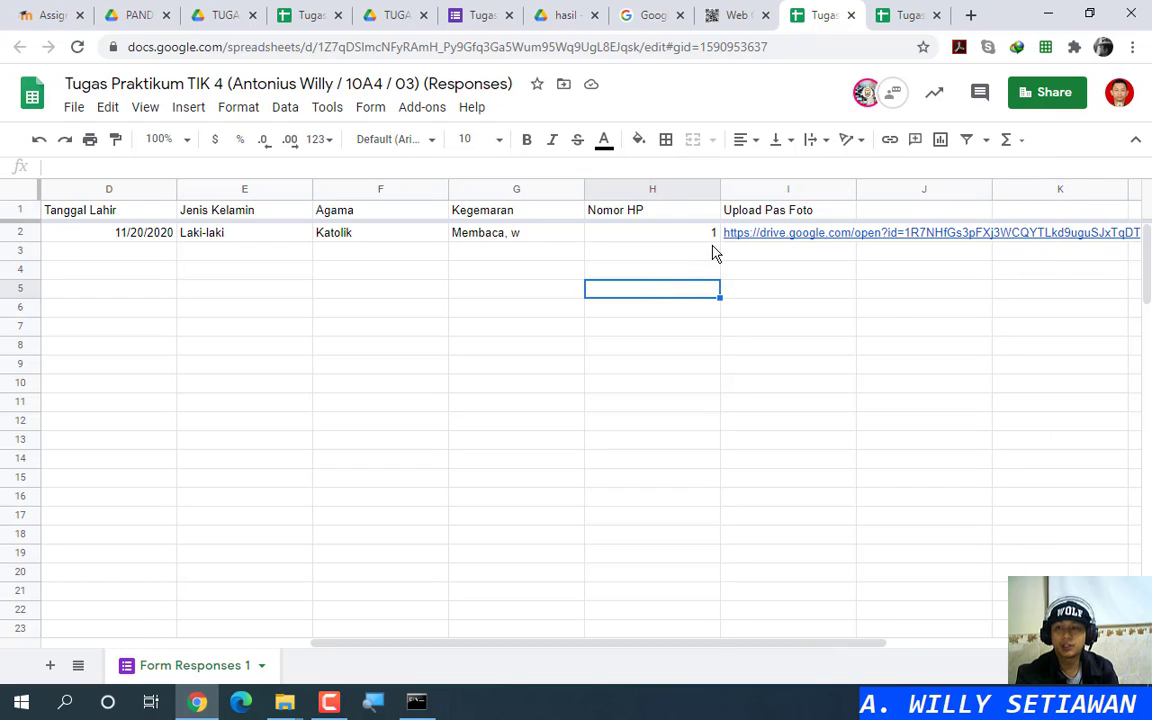
pyautogui.click(849, 195)
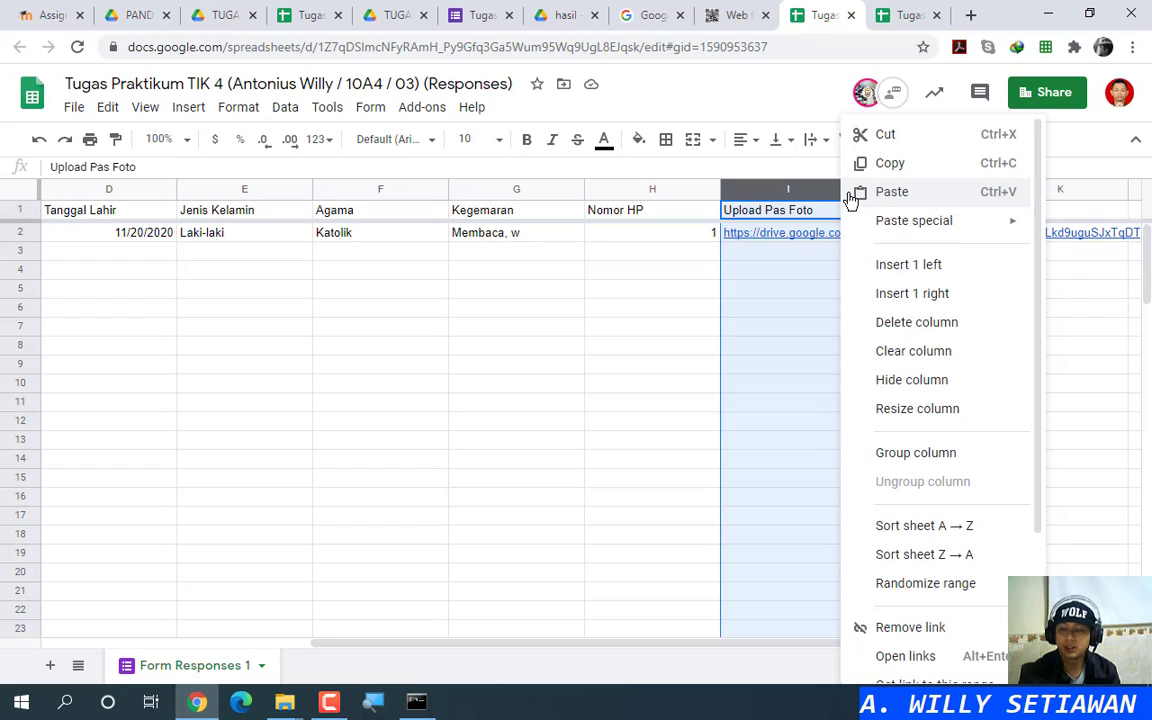
pyautogui.click(912, 381)
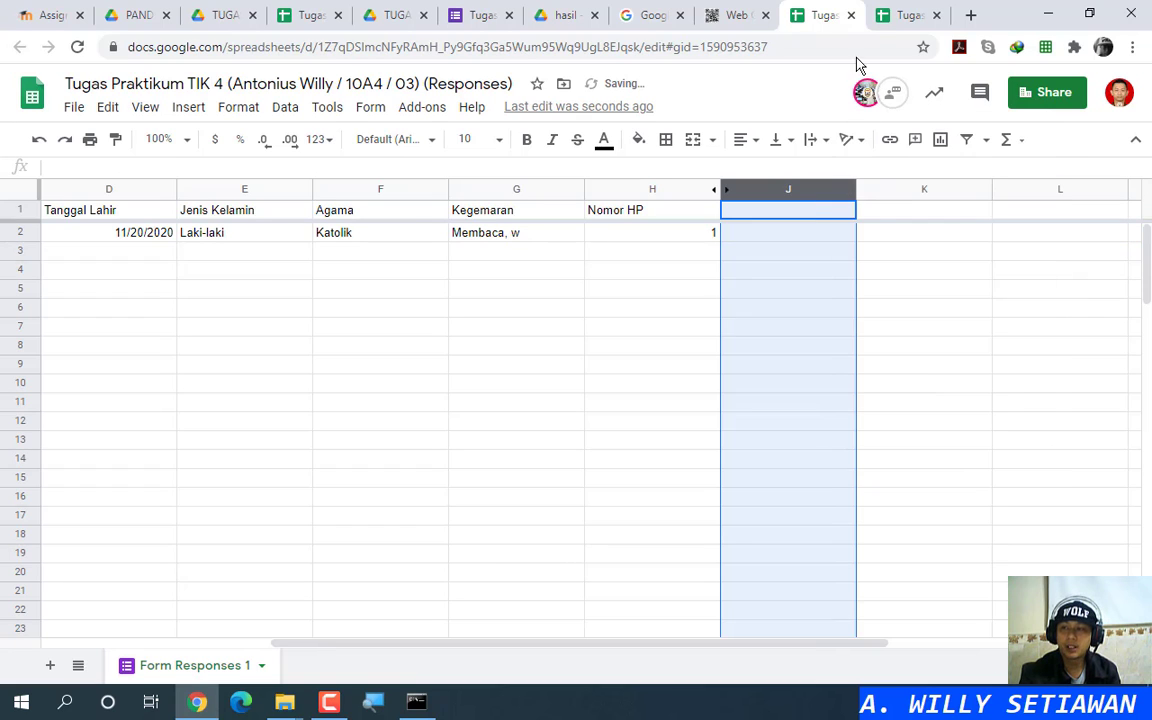
# Step: Check the view-only copy, where the hidden photo column cannot be revealed
pyautogui.click(903, 16)
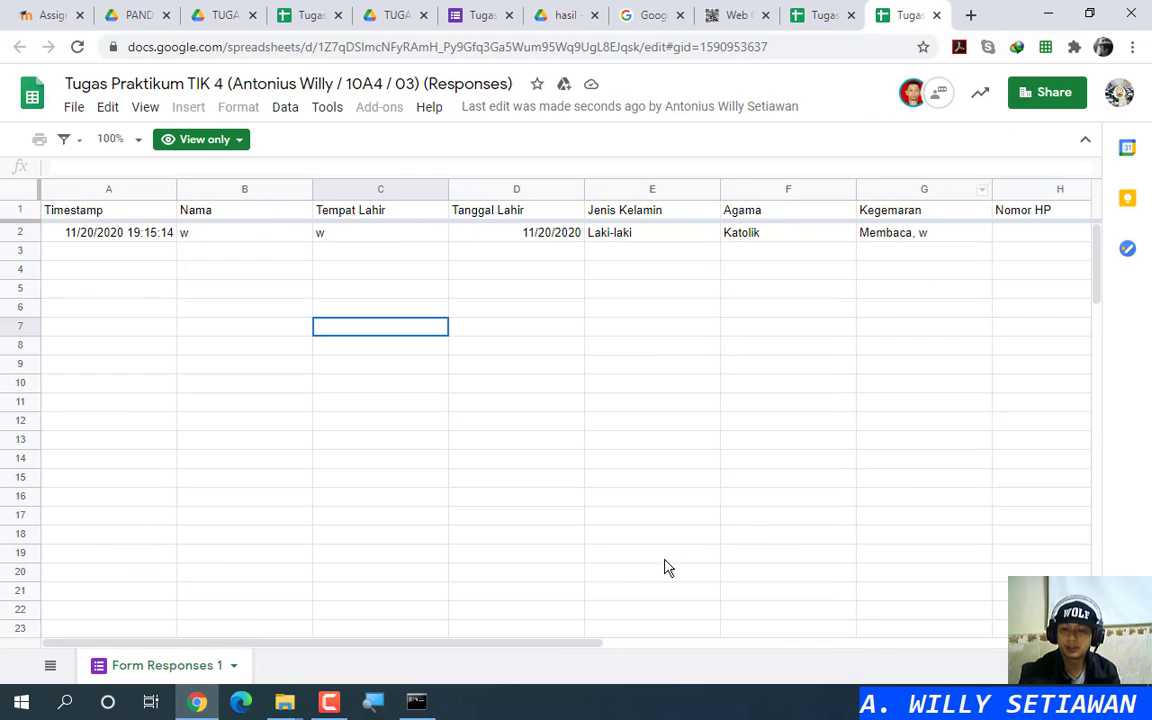
pyautogui.moveTo(560, 652); pyautogui.dragTo(735, 627)
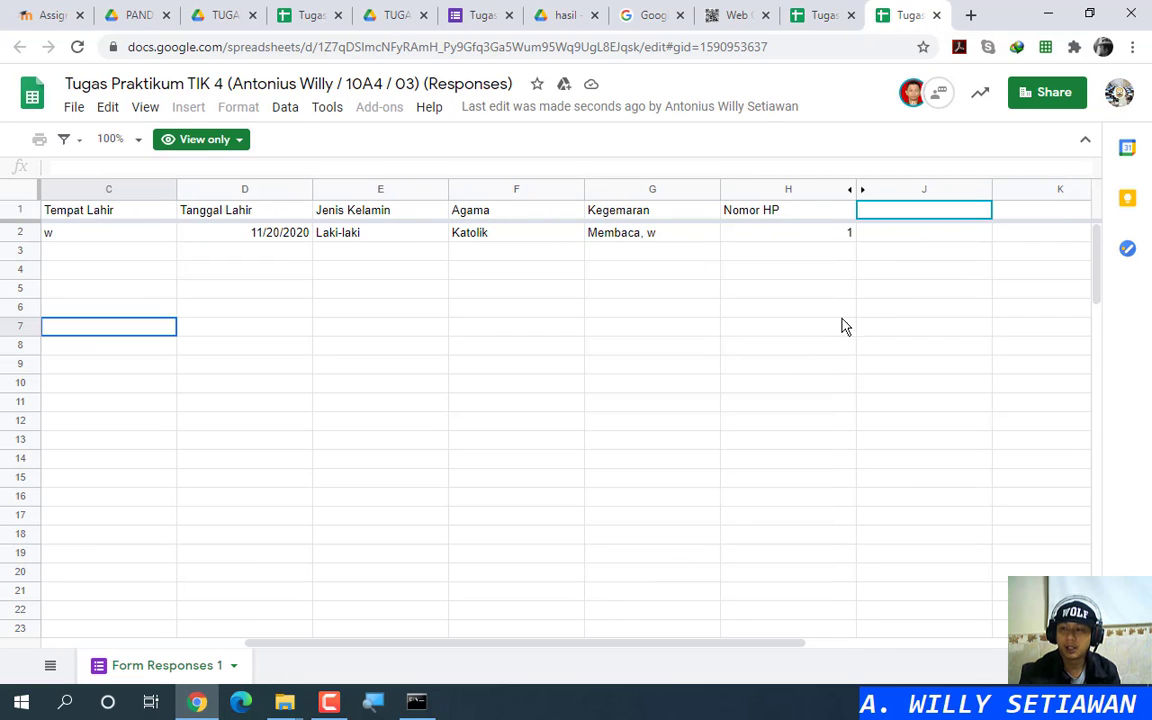
pyautogui.click(865, 196)
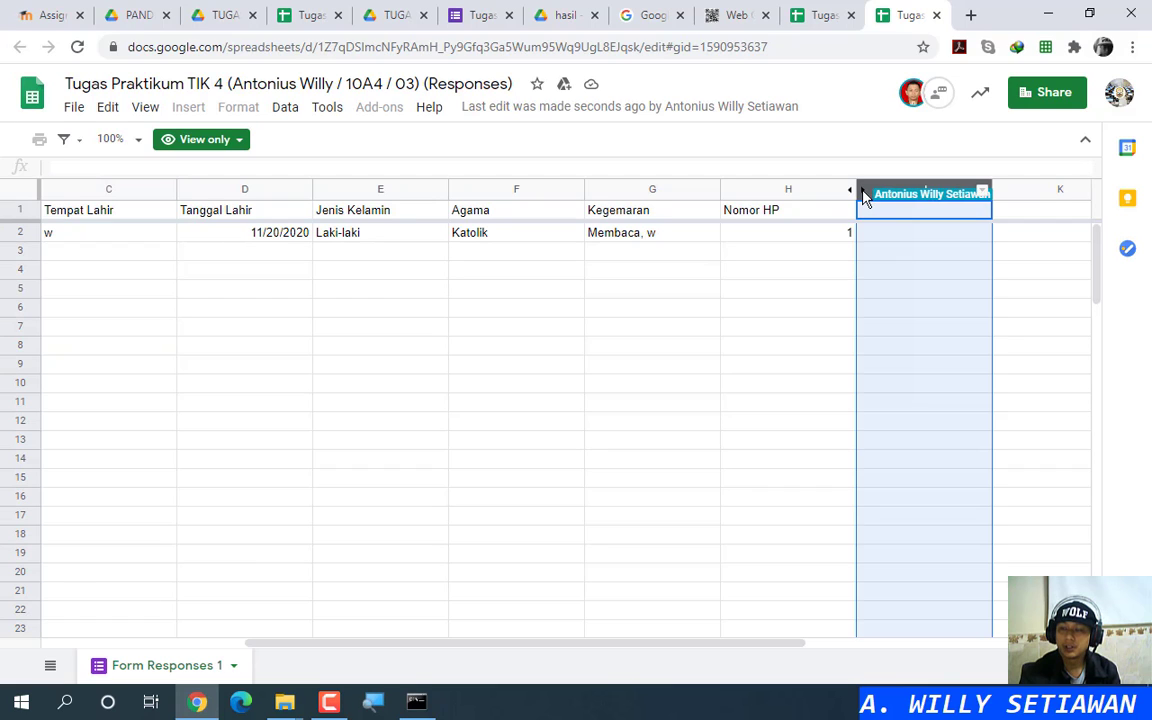
pyautogui.click(826, 252)
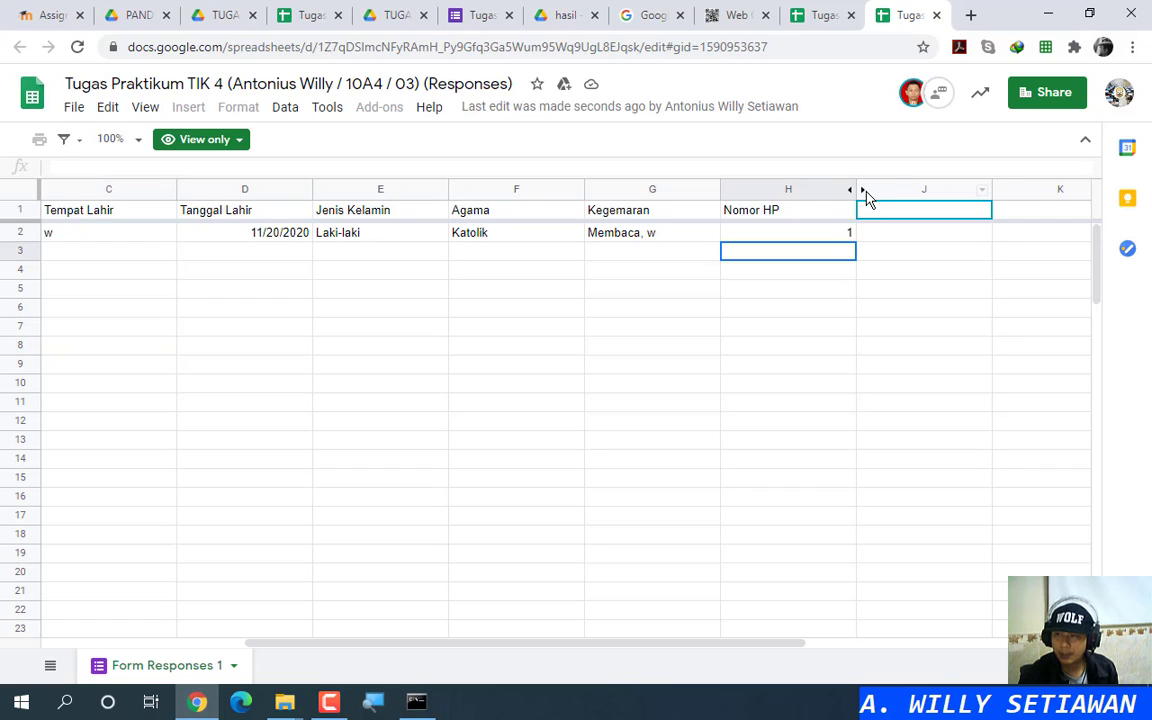
pyautogui.click(864, 191)
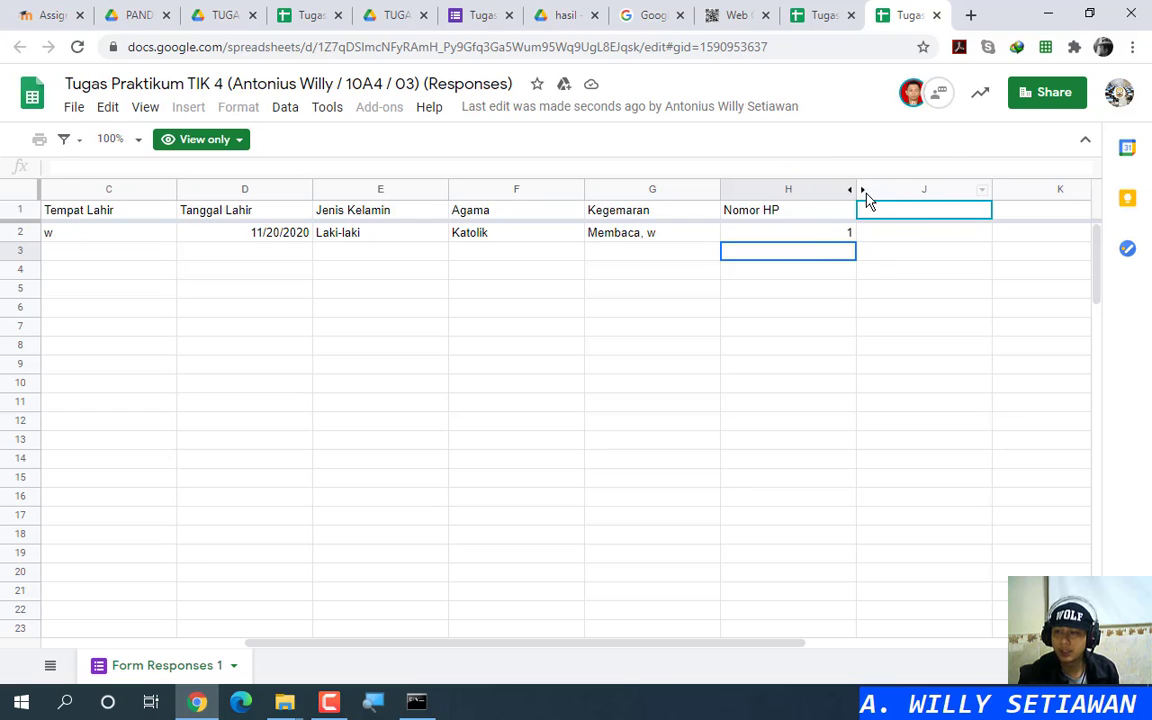
pyautogui.click(867, 195)
pyautogui.click(865, 196)
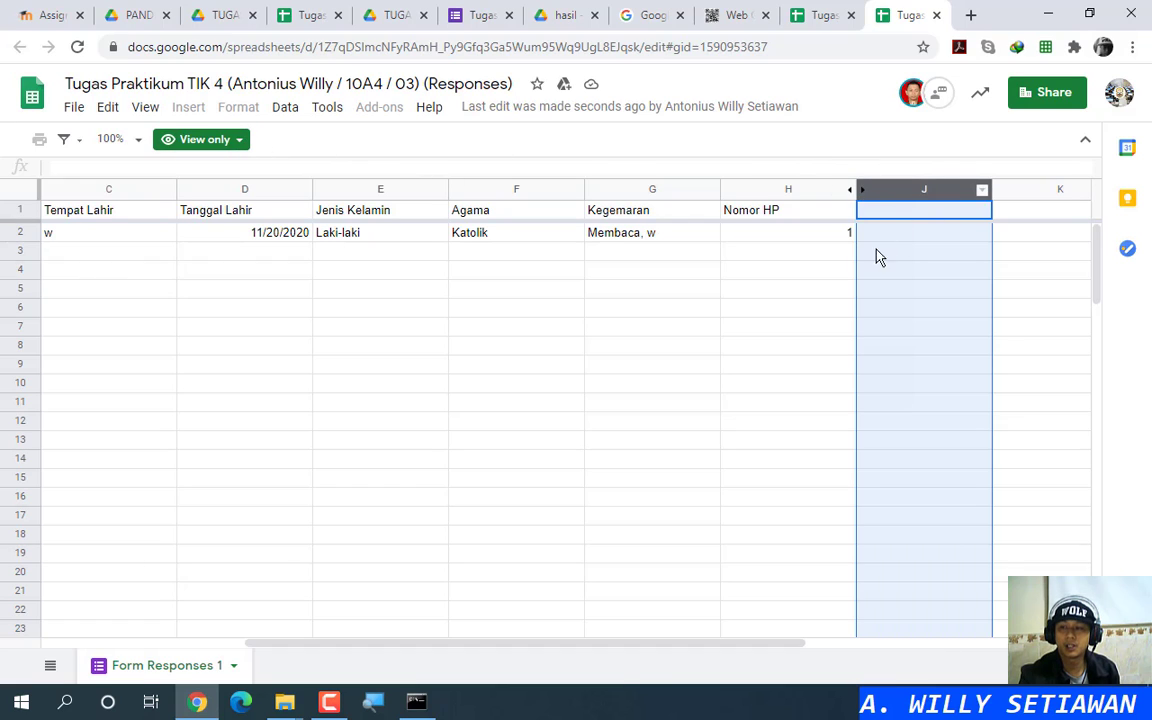
pyautogui.click(738, 249)
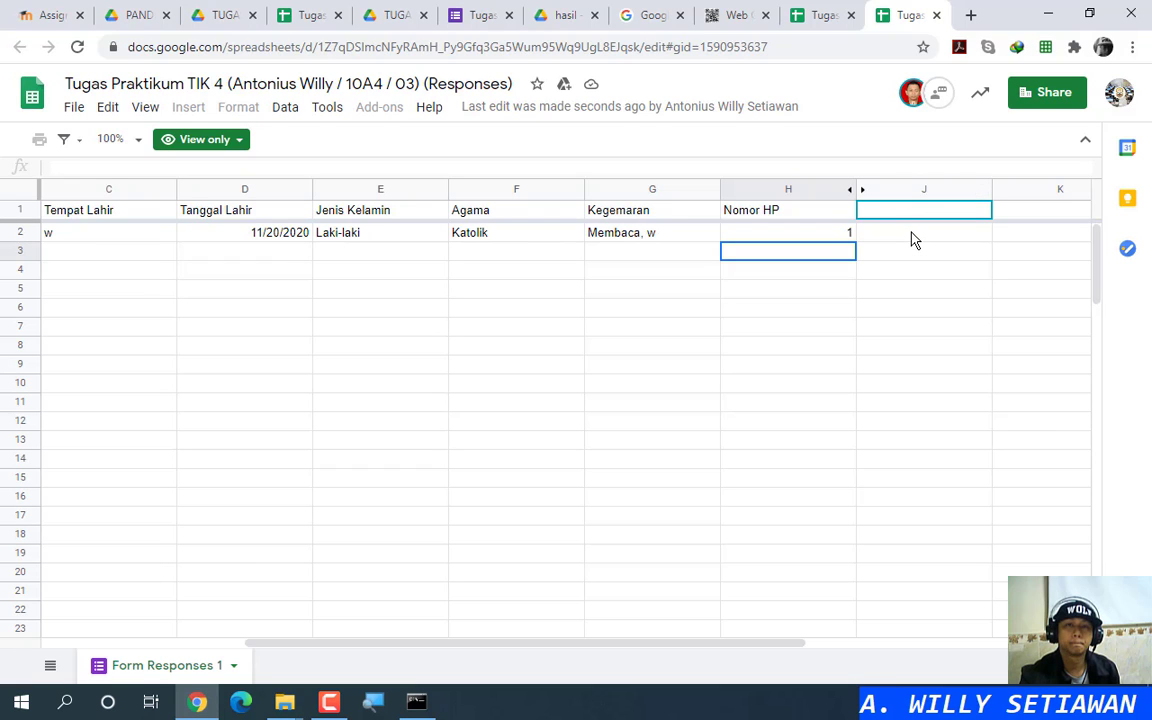
# Step: Unhide column I in the editable sheet and confirm it in the view-only copy
pyautogui.click(825, 15)
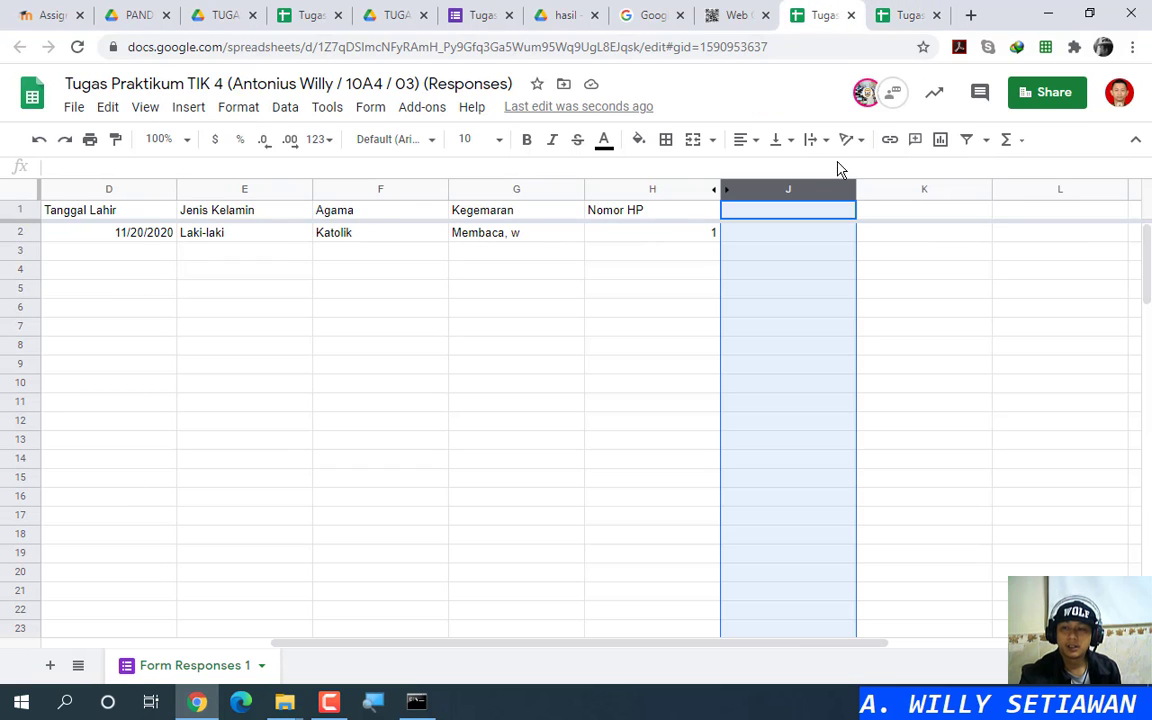
pyautogui.click(712, 233)
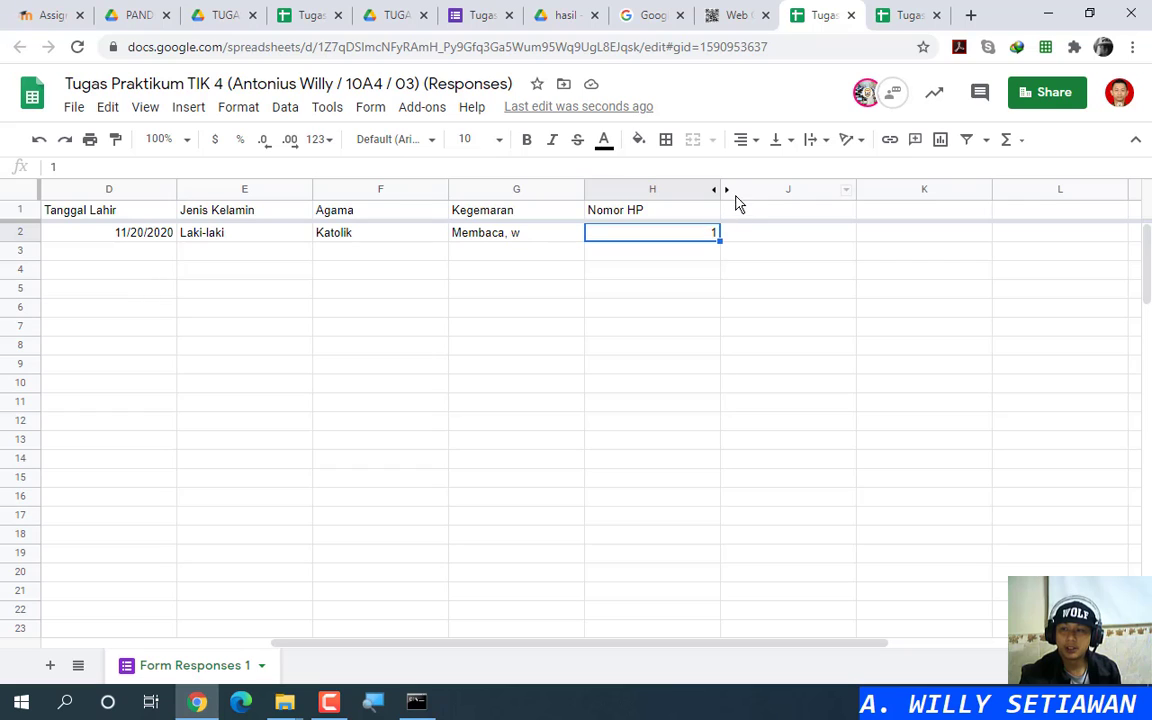
pyautogui.click(728, 191)
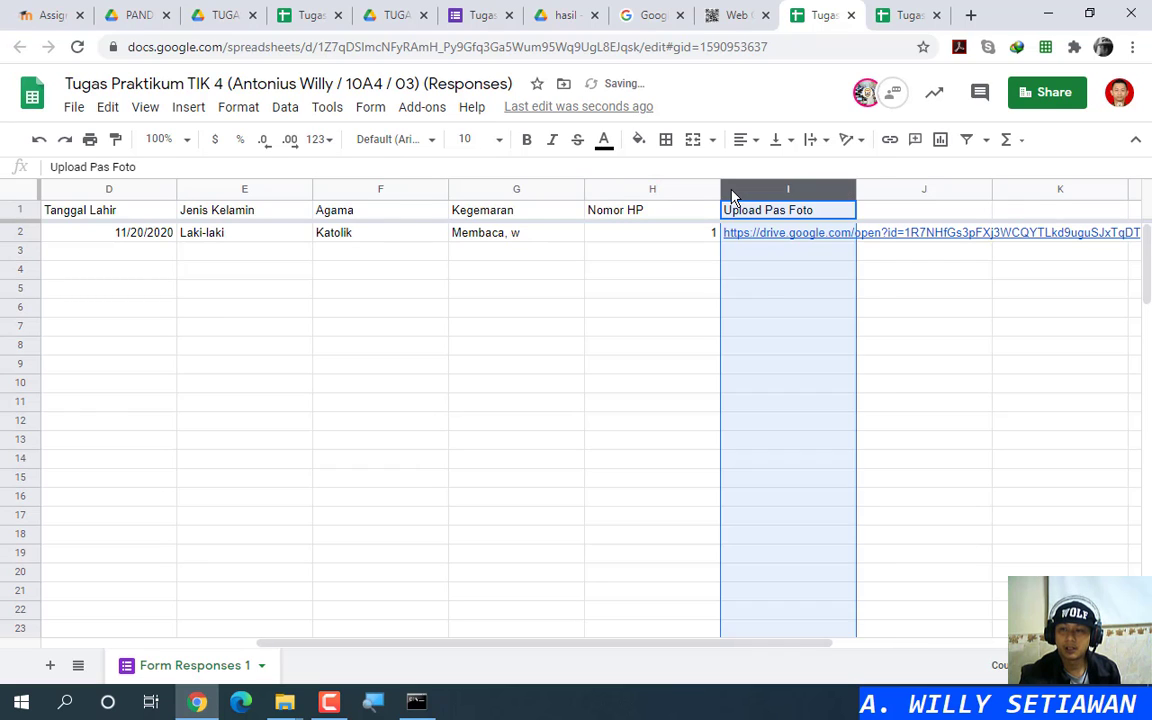
pyautogui.click(766, 270)
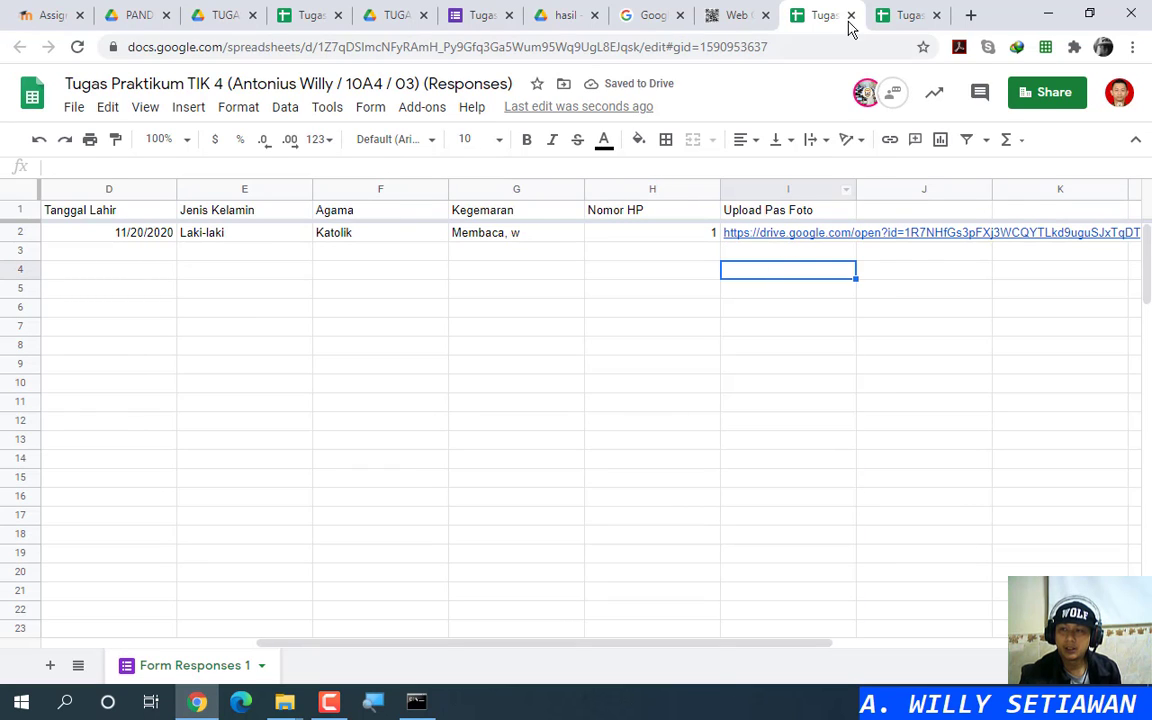
pyautogui.click(900, 15)
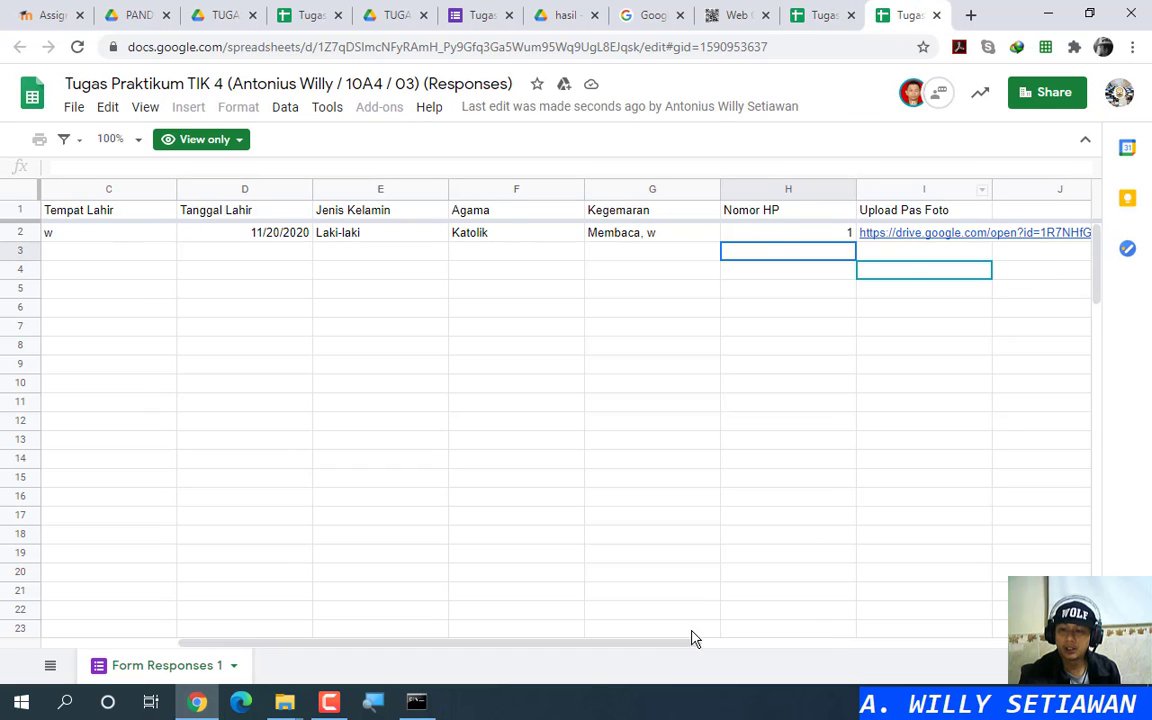
# Step: Open the uploaded photo's Drive link from cell I2 of the view-only sheet
pyautogui.moveTo(671, 643); pyautogui.dragTo(809, 640)
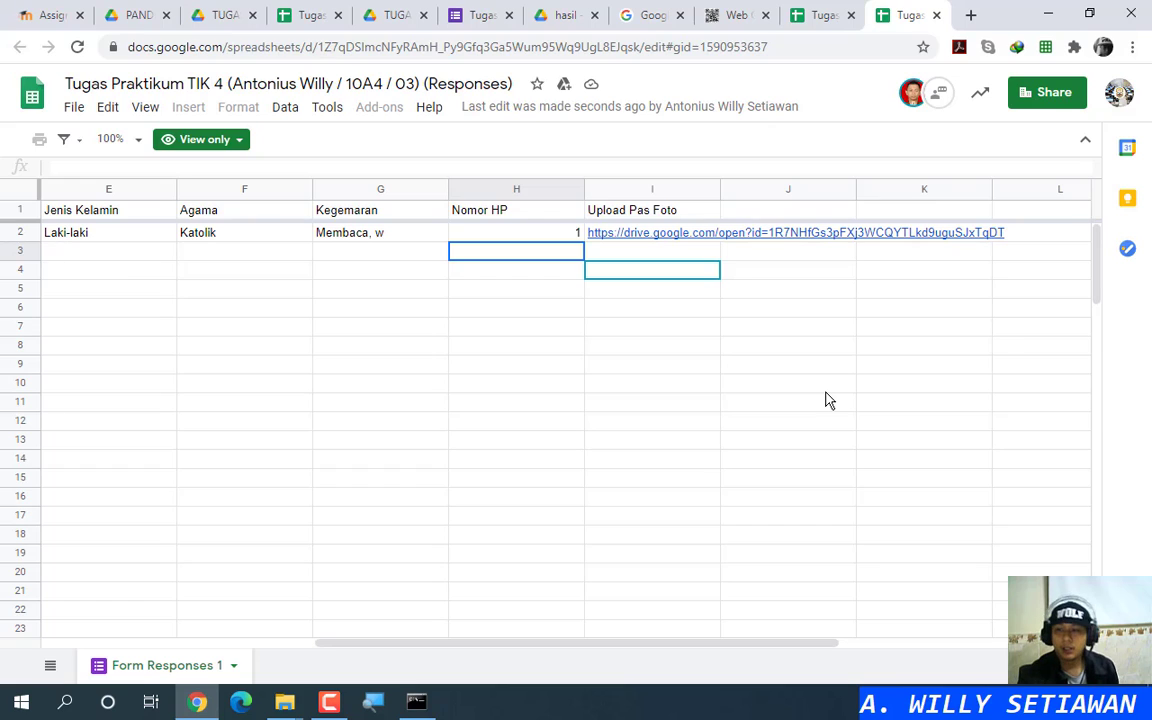
pyautogui.click(752, 268)
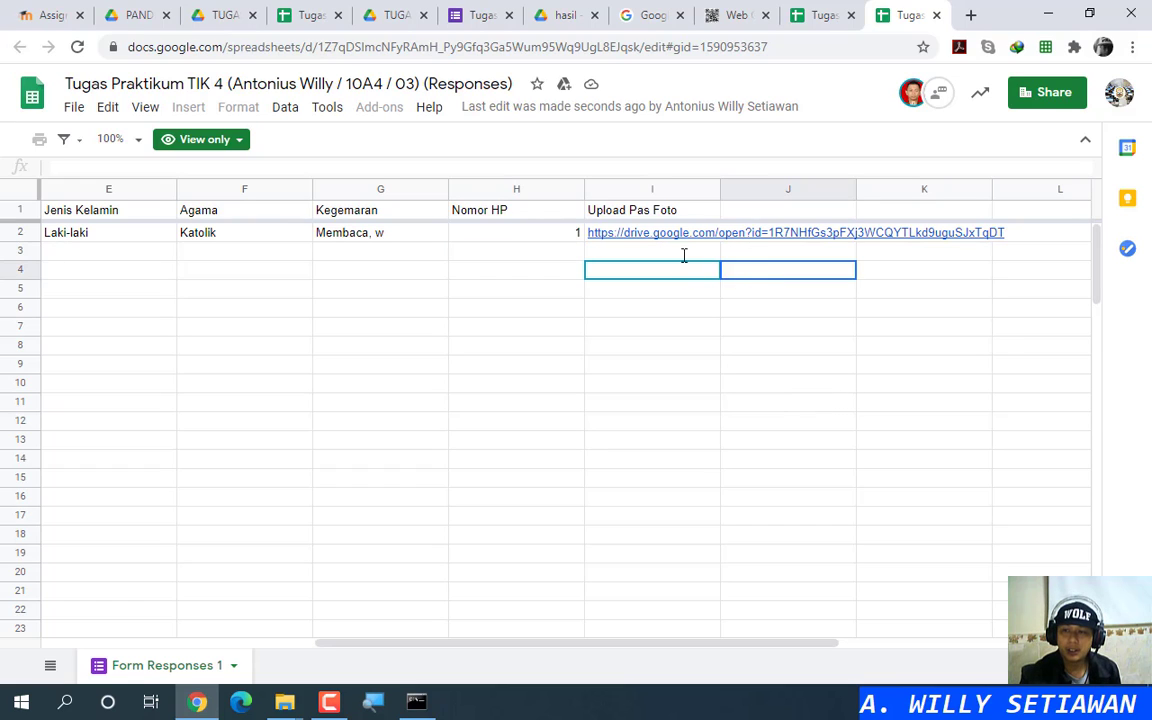
pyautogui.moveTo(680, 242)
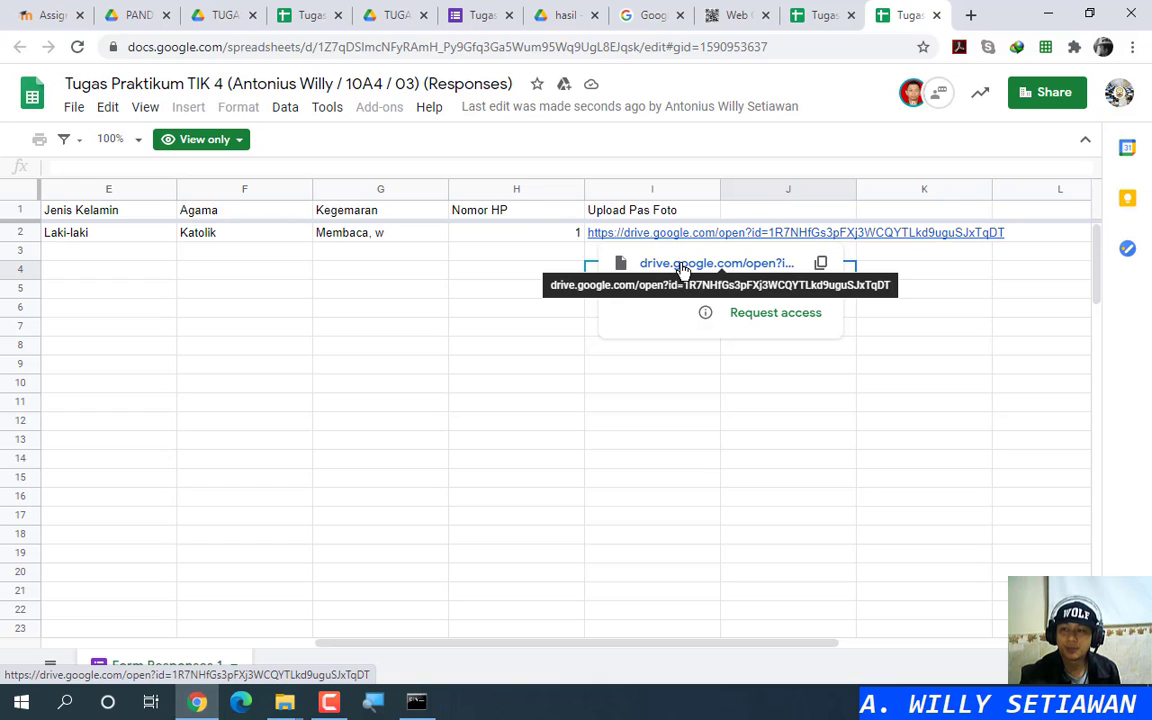
pyautogui.click(680, 268)
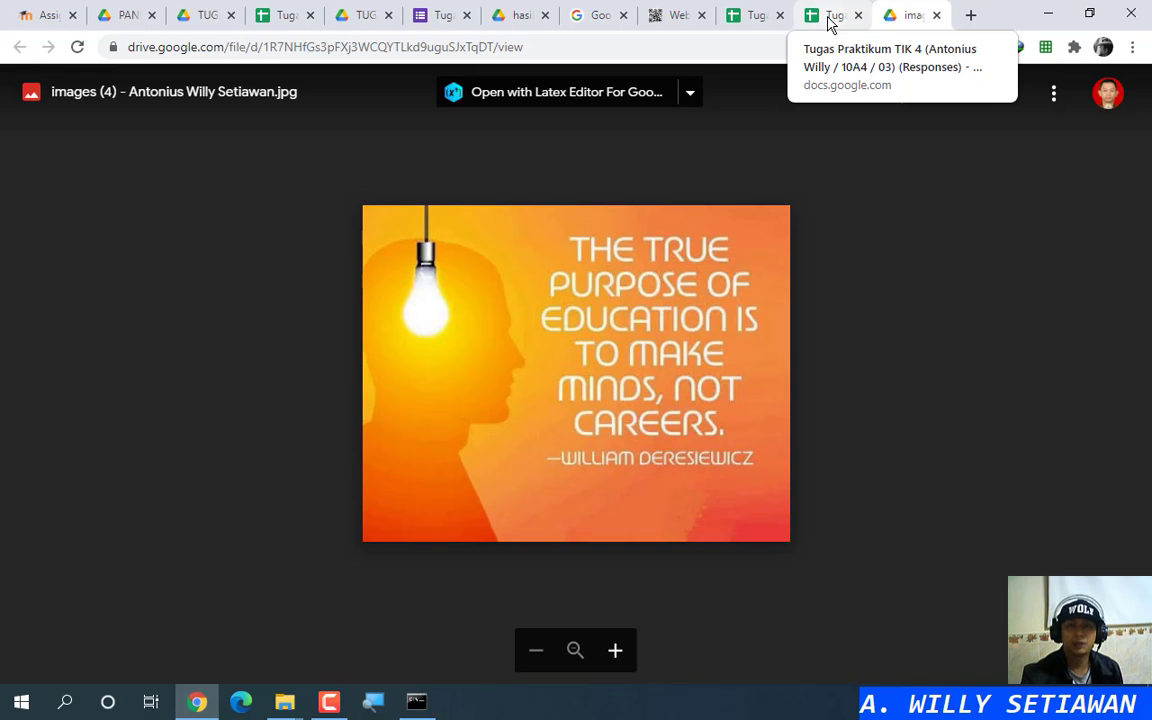
# Step: Close the Drive photo tab and return via the responses sheet to the Tugas Praktikum TIK 4 form editor
pyautogui.click(937, 17)
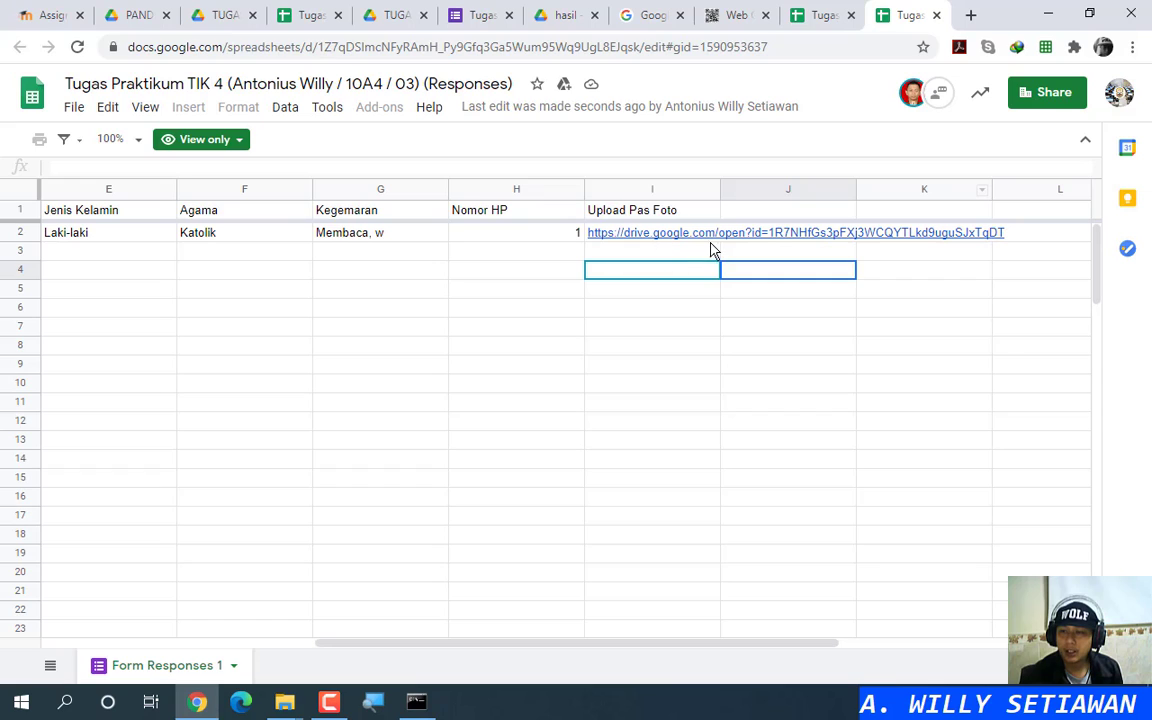
pyautogui.moveTo(709, 241)
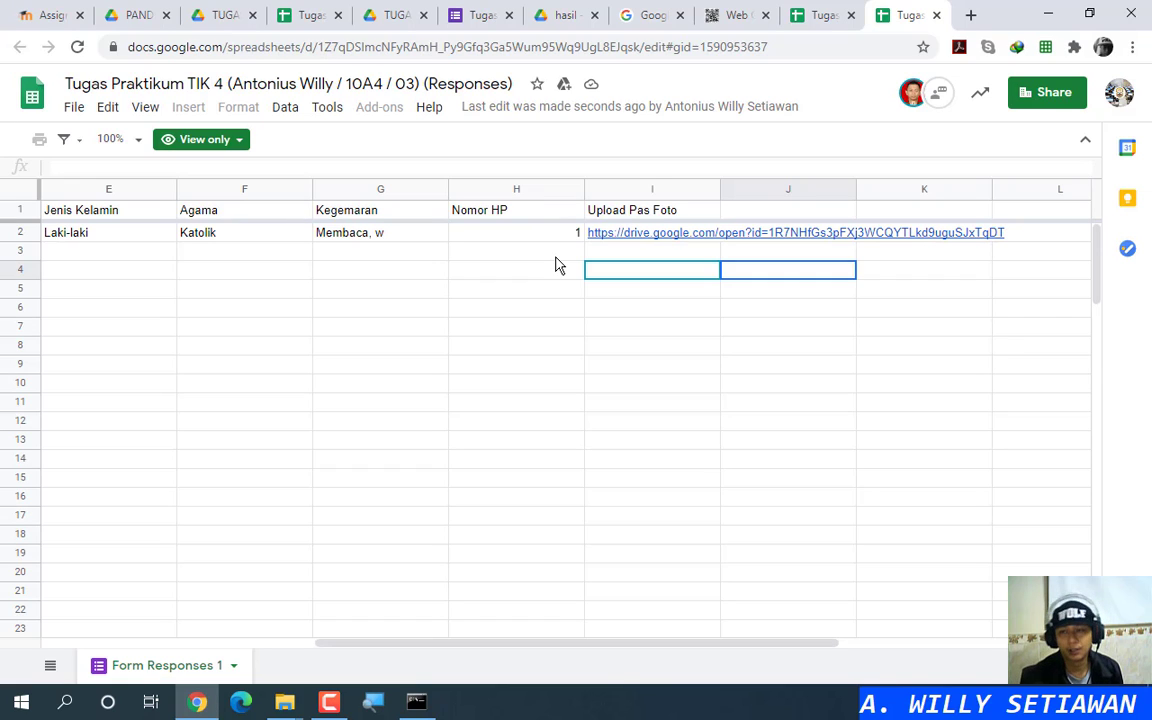
pyautogui.click(612, 306)
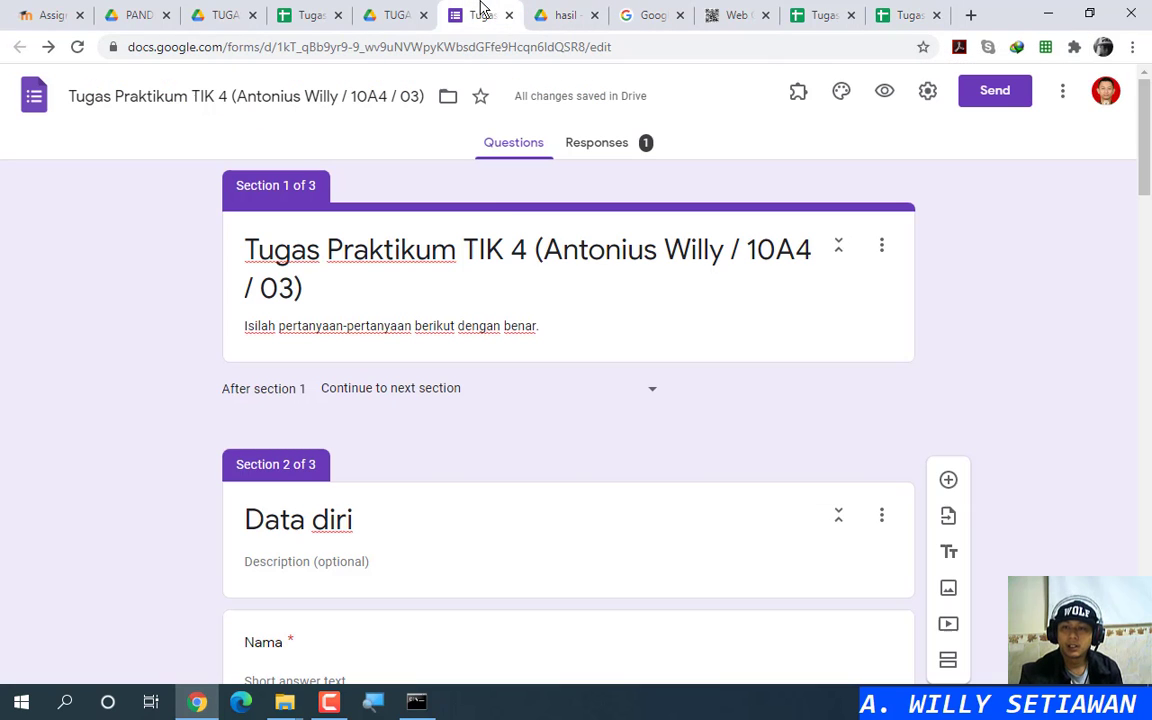
pyautogui.click(480, 15)
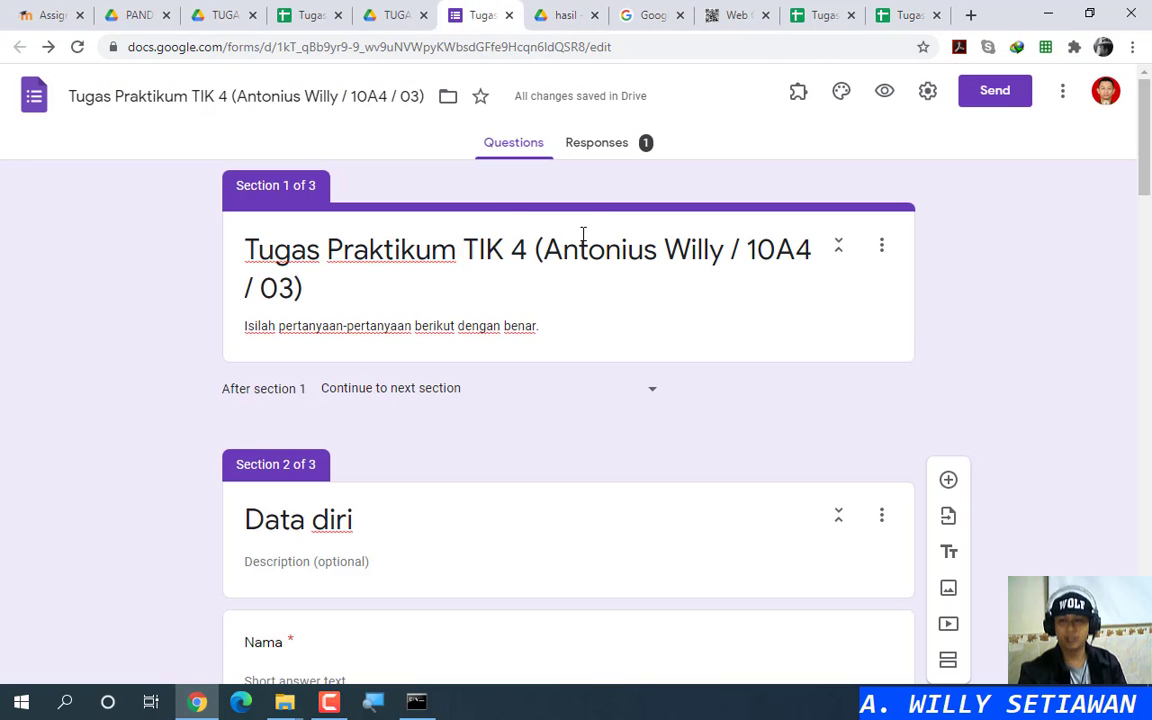
pyautogui.click(608, 148)
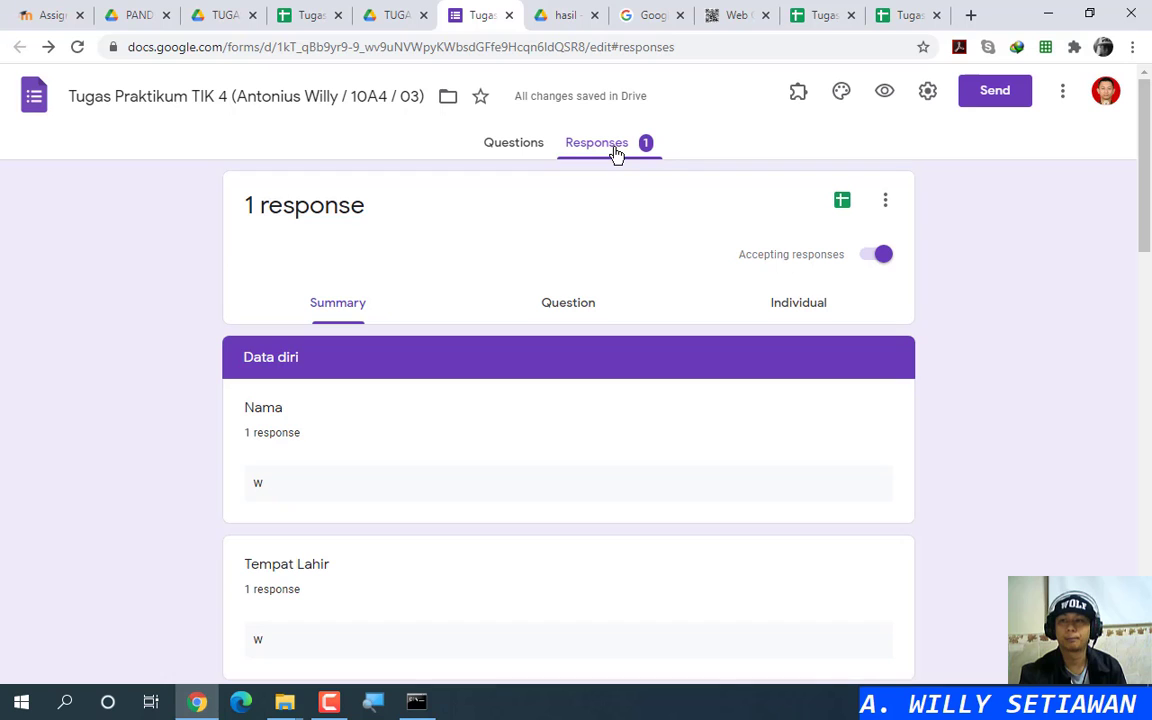
pyautogui.click(512, 148)
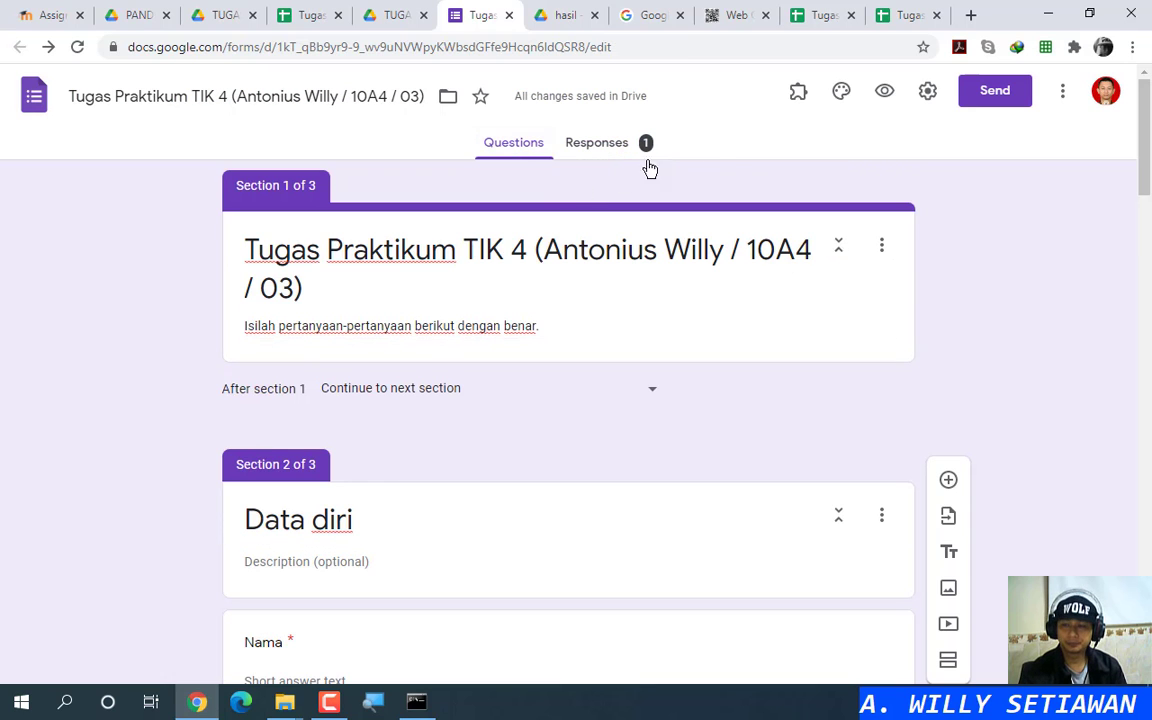